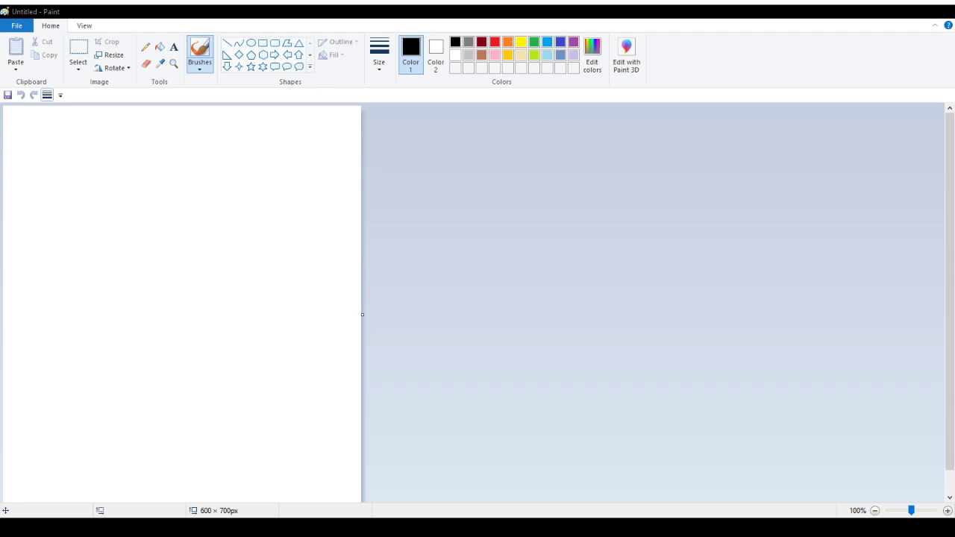
# Draw a dark red vertical line about 263 px tall and move it against the canvas's right edge, about halfway down.
pyautogui.click(225, 45)
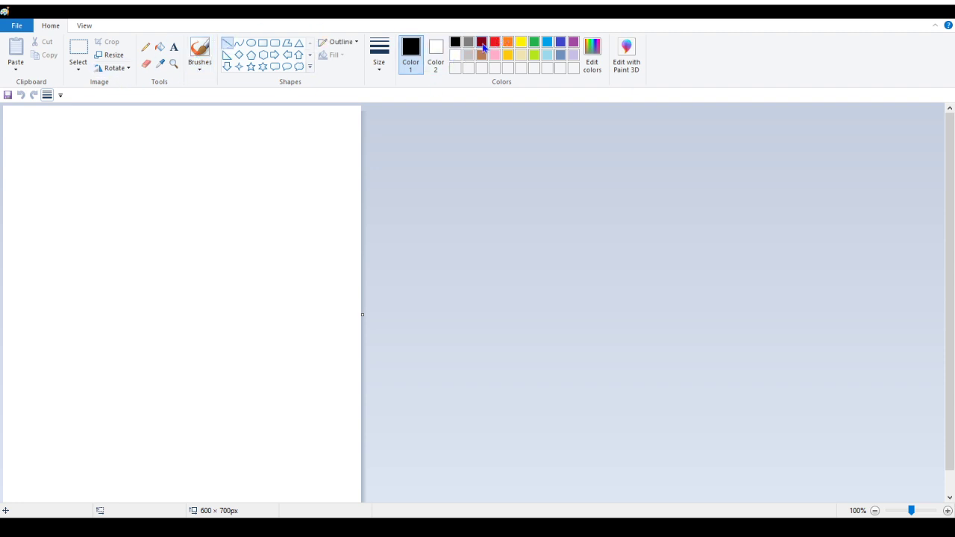
pyautogui.click(482, 44)
pyautogui.moveTo(327, 217); pyautogui.dragTo(327, 374)
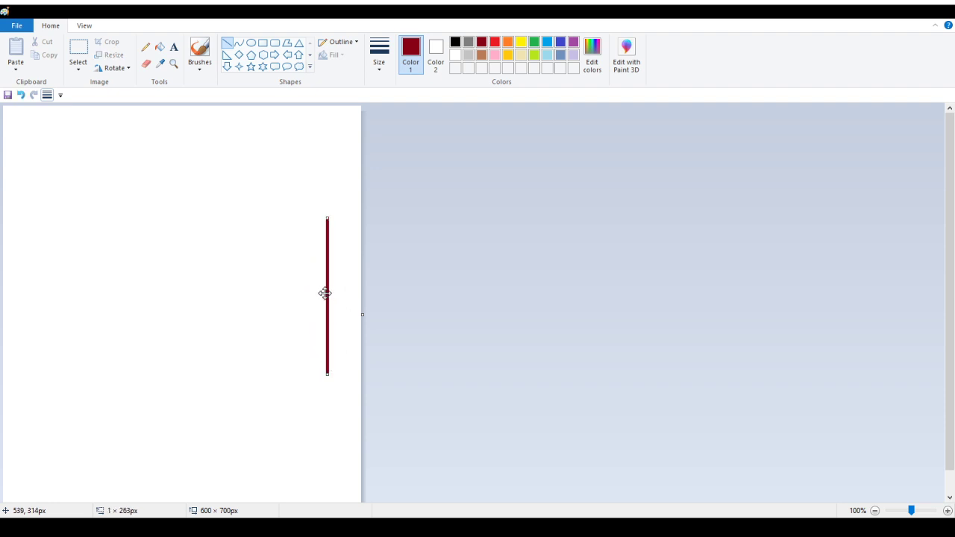
pyautogui.moveTo(324, 294); pyautogui.dragTo(358, 318)
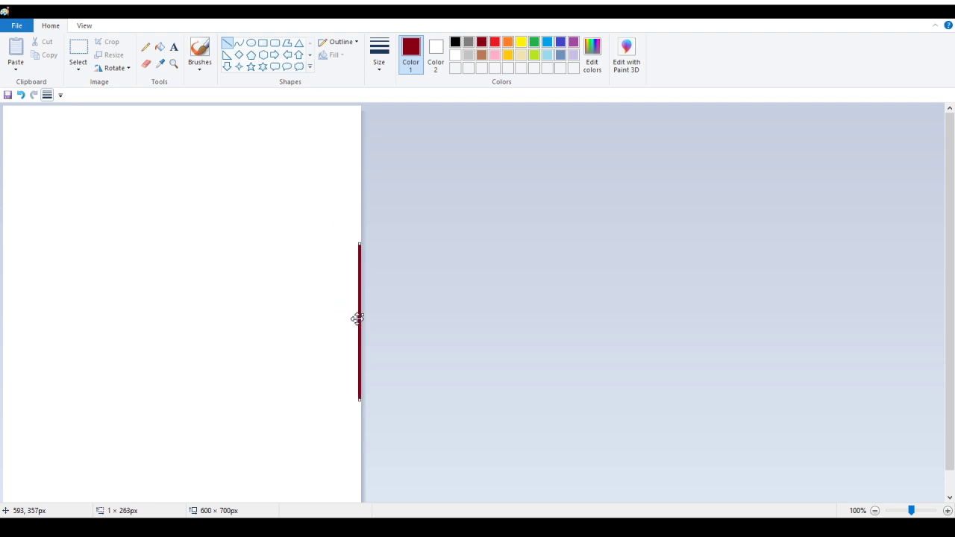
pyautogui.click(442, 273)
# Widen the canvas to 1378 px and paste the copied cartoon character, placing it to the right of the red line.
pyautogui.moveTo(363, 316); pyautogui.dragTo(826, 332)
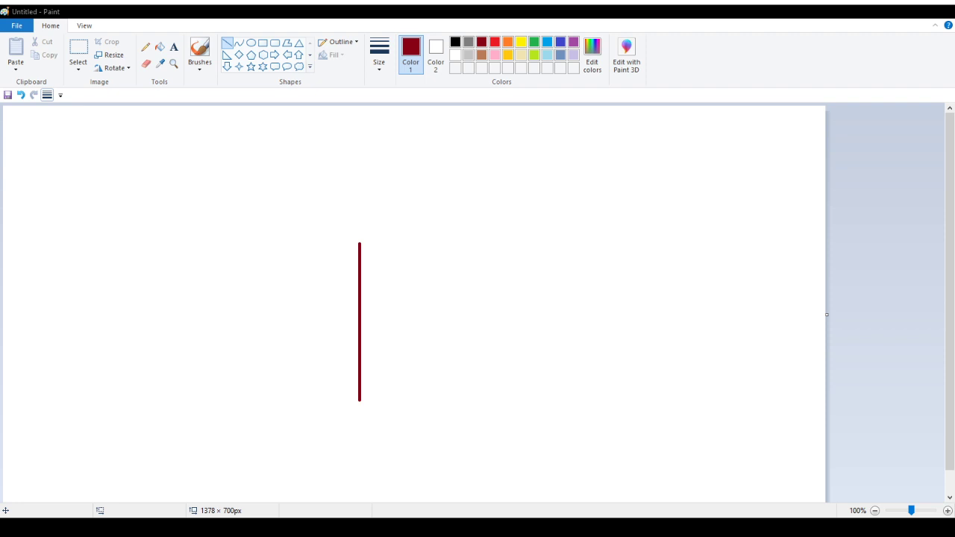
pyautogui.click(105, 212)
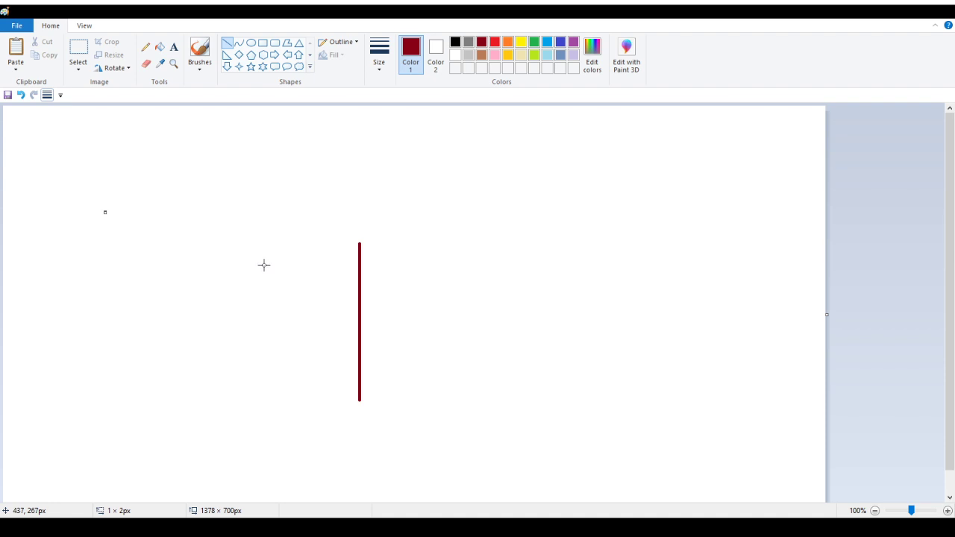
pyautogui.hotkey('ctrl', 'v')
pyautogui.moveTo(120, 296); pyautogui.dragTo(579, 286)
pyautogui.scroll(-1, 864, 337)
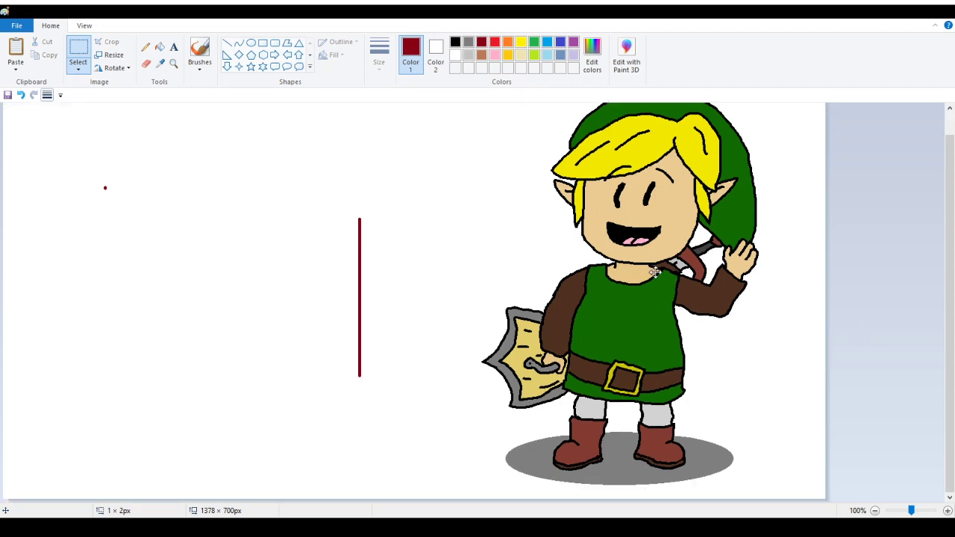
pyautogui.moveTo(655, 272); pyautogui.dragTo(626, 284)
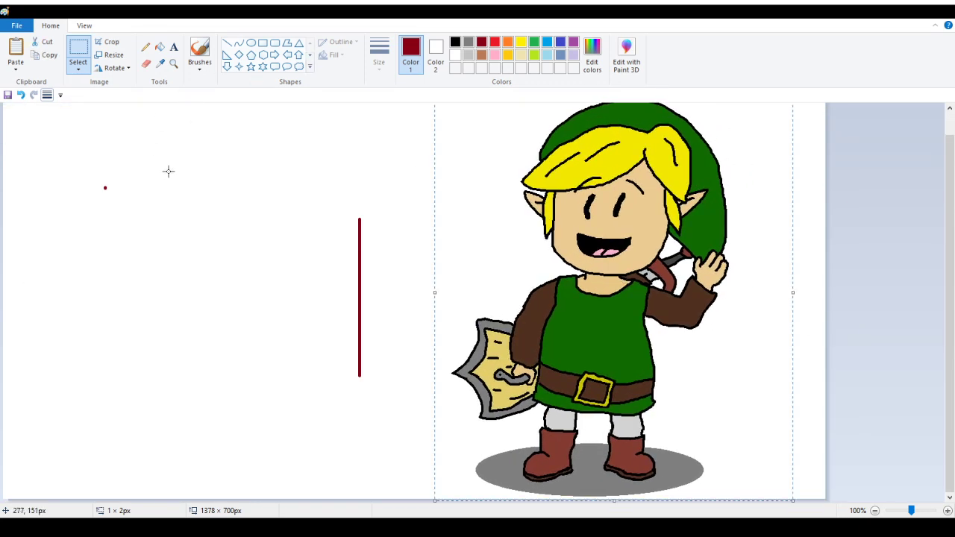
# Erase the stray dark red dot from the blank area left of the vertical line.
pyautogui.click(145, 64)
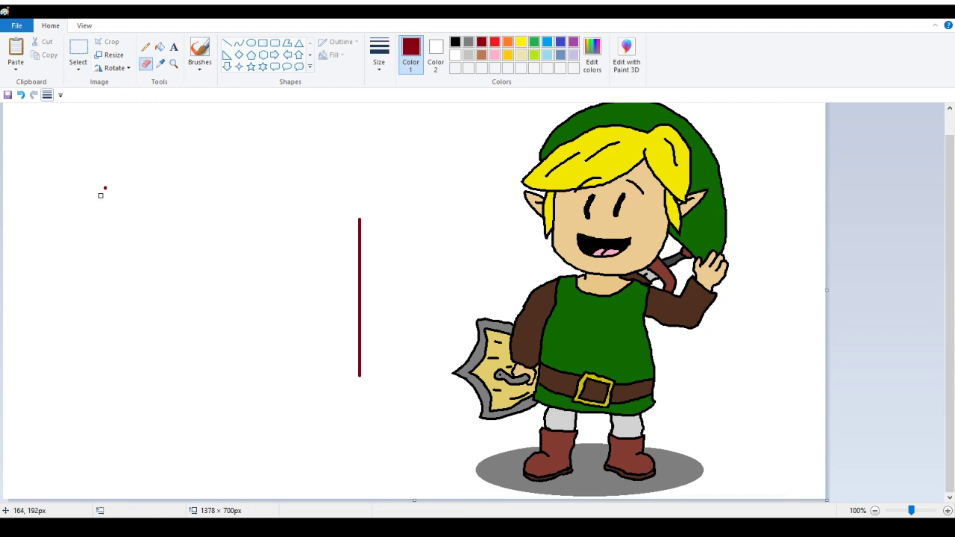
pyautogui.click(106, 187)
pyautogui.scroll(1, 136, 261)
pyautogui.scroll(-1, 133, 262)
# Try to sketch the face's jaw outline freehand in black with the Pencil in the blank area left of the red line.
pyautogui.click(227, 44)
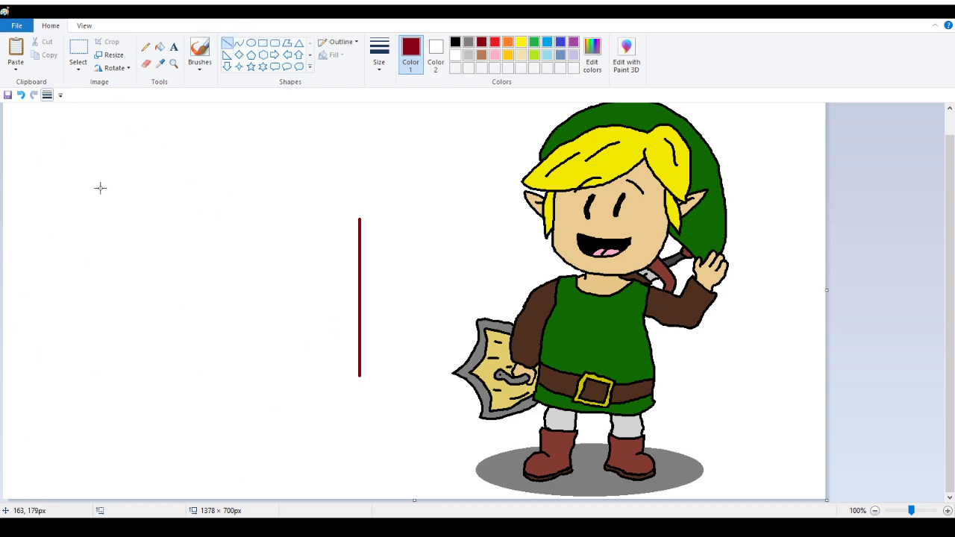
pyautogui.click(455, 42)
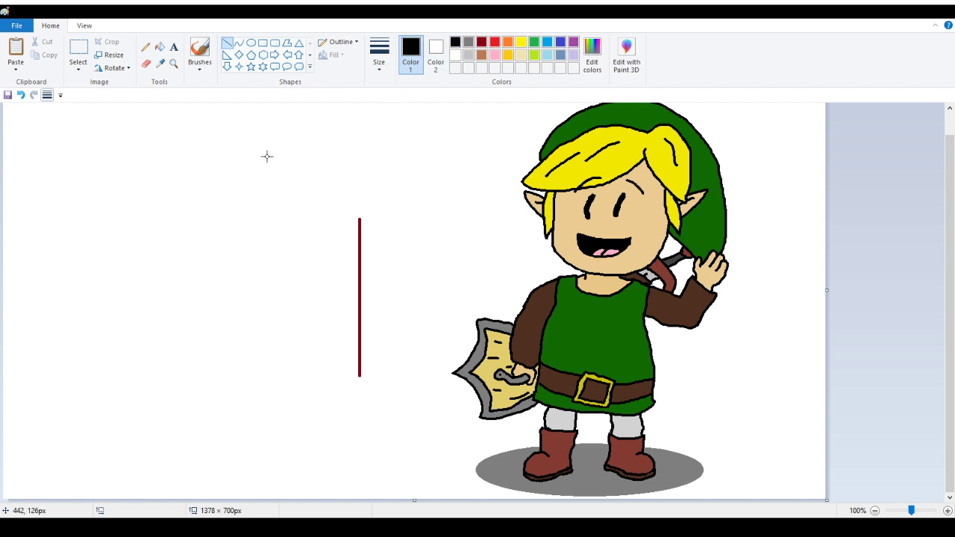
pyautogui.scroll(1, 203, 260)
pyautogui.click(145, 47)
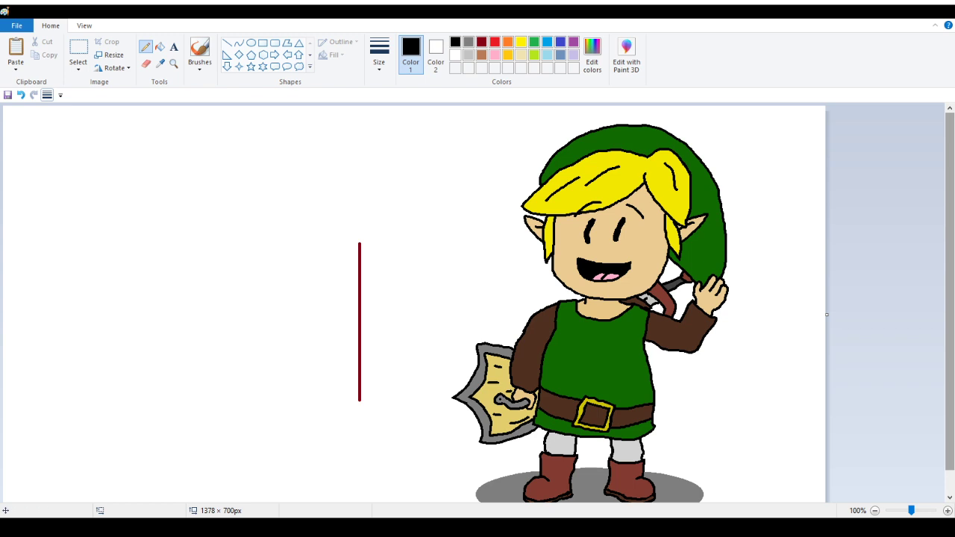
pyautogui.doubleClick(587, 11)
pyautogui.doubleClick(588, 12)
pyautogui.scroll(-1, 107, 237)
pyautogui.scroll(1, 107, 238)
pyautogui.moveTo(114, 219); pyautogui.dragTo(91, 262)
pyautogui.click(22, 98)
pyautogui.moveTo(117, 222)
pyautogui.mouseDown()
pyautogui.moveTo(101, 267)
pyautogui.moveTo(113, 289)
pyautogui.mouseUp()
pyautogui.click(21, 95)
pyautogui.moveTo(116, 226)
pyautogui.mouseDown()
pyautogui.moveTo(96, 257)
pyautogui.moveTo(105, 284)
pyautogui.mouseUp()
pyautogui.click(21, 95)
pyautogui.moveTo(109, 219)
pyautogui.mouseDown()
pyautogui.moveTo(112, 278)
pyautogui.moveTo(128, 306)
pyautogui.moveTo(180, 307)
pyautogui.moveTo(230, 276)
pyautogui.moveTo(230, 238)
pyautogui.mouseUp()
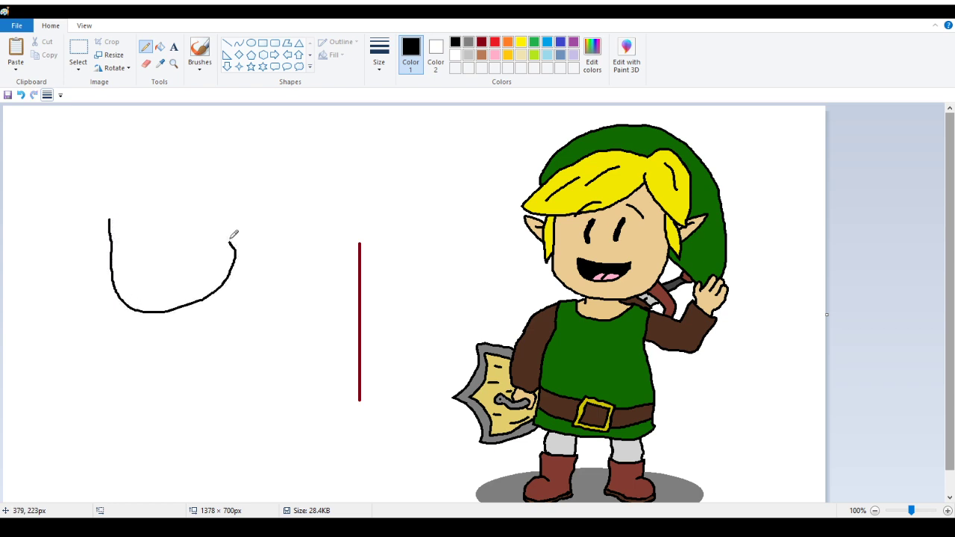
pyautogui.click(21, 96)
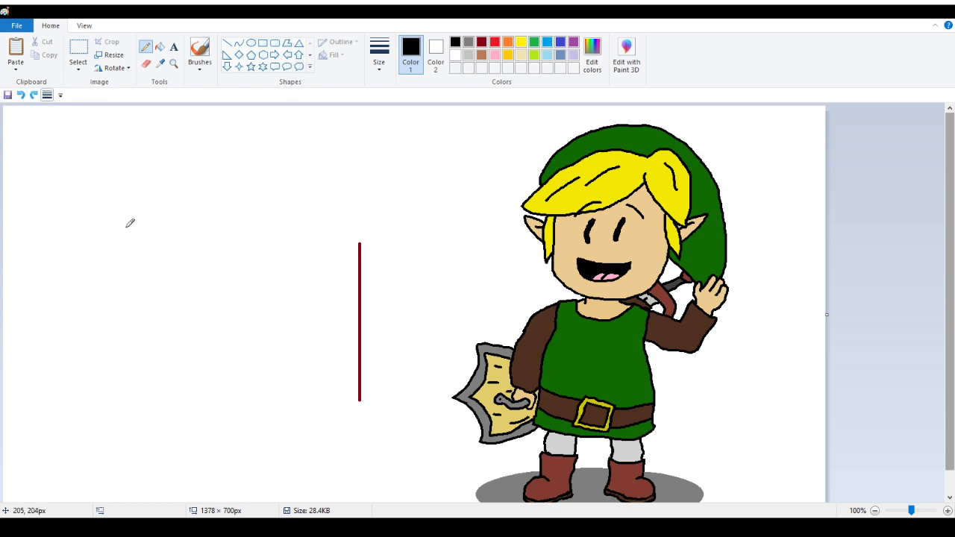
pyautogui.moveTo(120, 211)
pyautogui.mouseDown()
pyautogui.moveTo(117, 283)
pyautogui.moveTo(145, 300)
pyautogui.moveTo(237, 267)
pyautogui.moveTo(246, 216)
pyautogui.mouseUp()
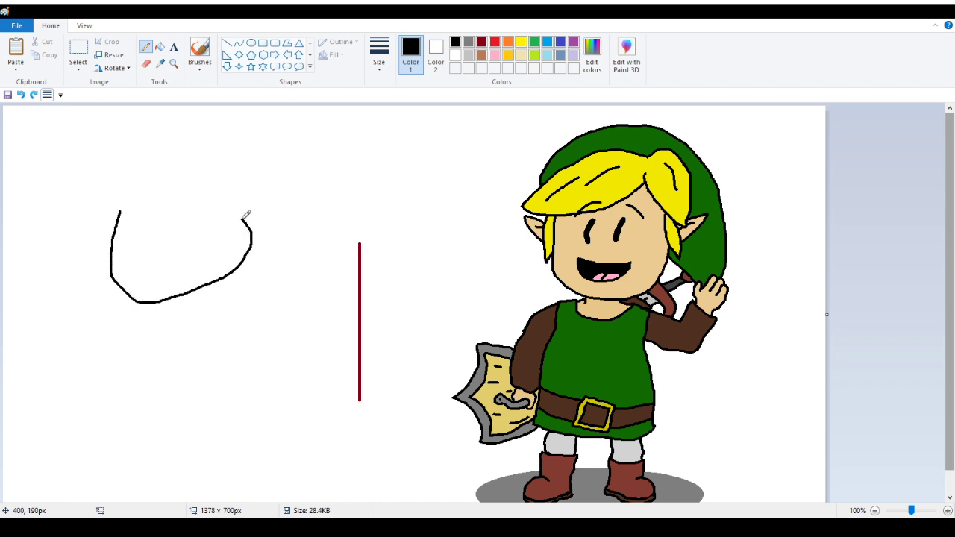
pyautogui.click(21, 95)
pyautogui.moveTo(110, 205)
pyautogui.mouseDown()
pyautogui.moveTo(96, 264)
pyautogui.moveTo(108, 293)
pyautogui.moveTo(130, 306)
pyautogui.moveTo(192, 292)
pyautogui.mouseUp()
pyautogui.click(21, 95)
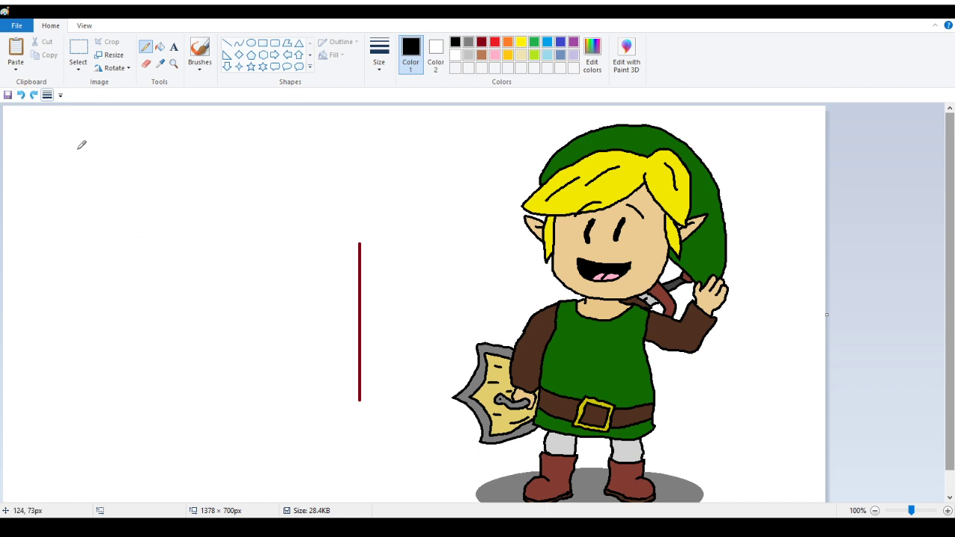
# Draw a red circle of about 173 × 177 px as a head guide in the blank area left of the dividing line.
pyautogui.click(251, 43)
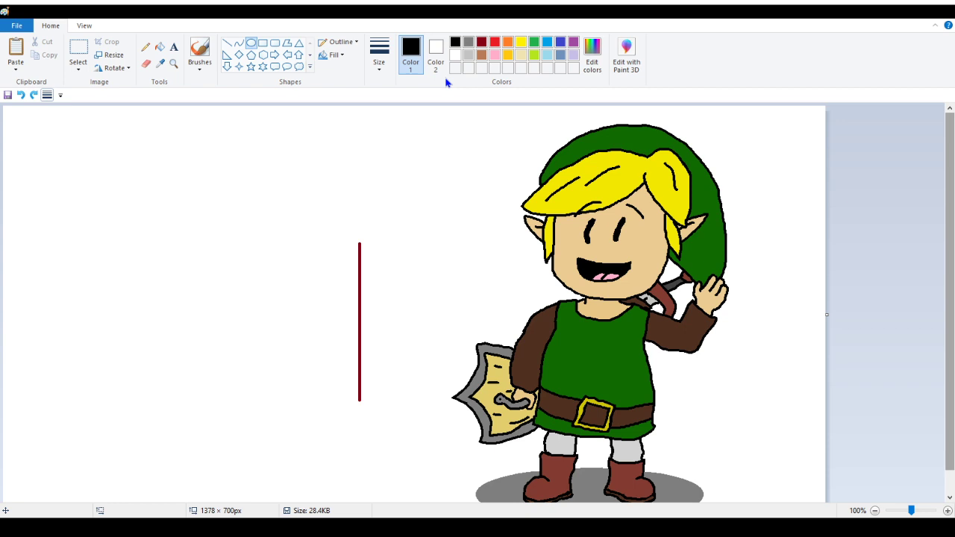
pyautogui.click(495, 42)
pyautogui.moveTo(120, 219); pyautogui.dragTo(653, 284)
pyautogui.moveTo(600, 253); pyautogui.dragTo(148, 299)
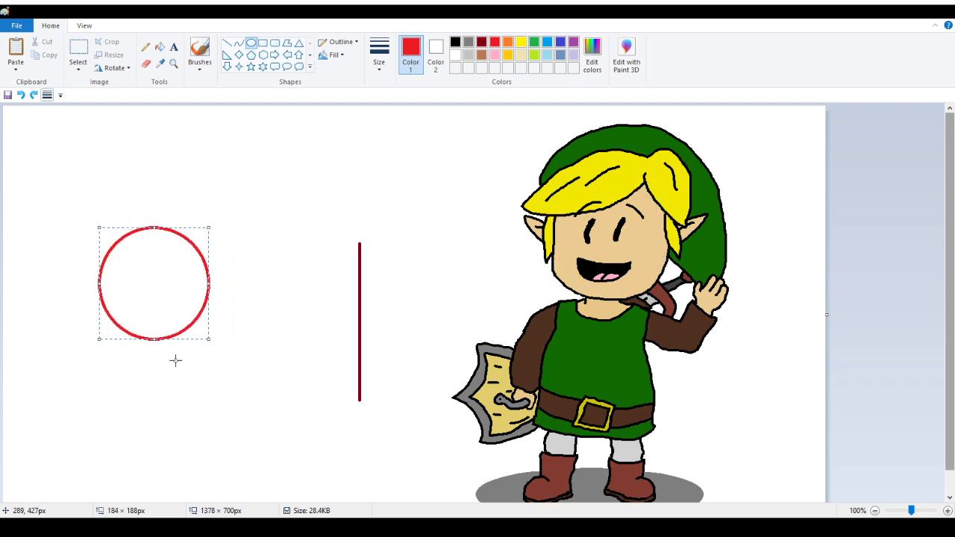
pyautogui.moveTo(207, 336); pyautogui.dragTo(202, 333)
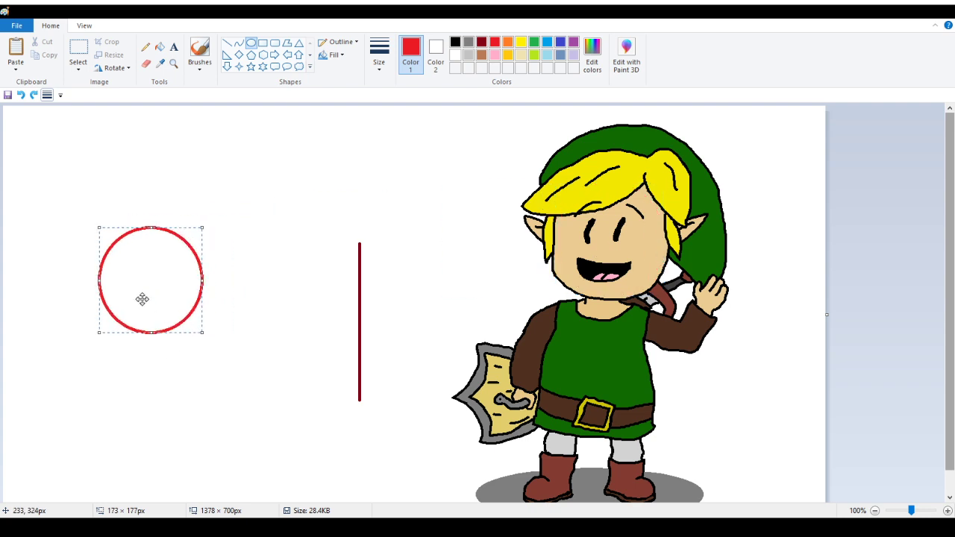
pyautogui.moveTo(141, 298); pyautogui.dragTo(153, 269)
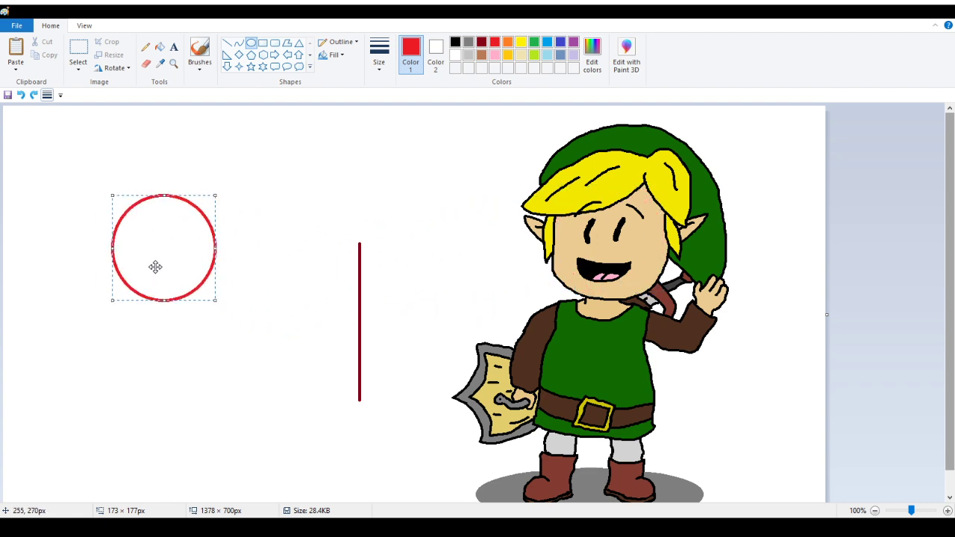
pyautogui.click(301, 174)
# Set the Pencil colour to black and undo the red stroke drawn beside the guide circle.
pyautogui.click(146, 46)
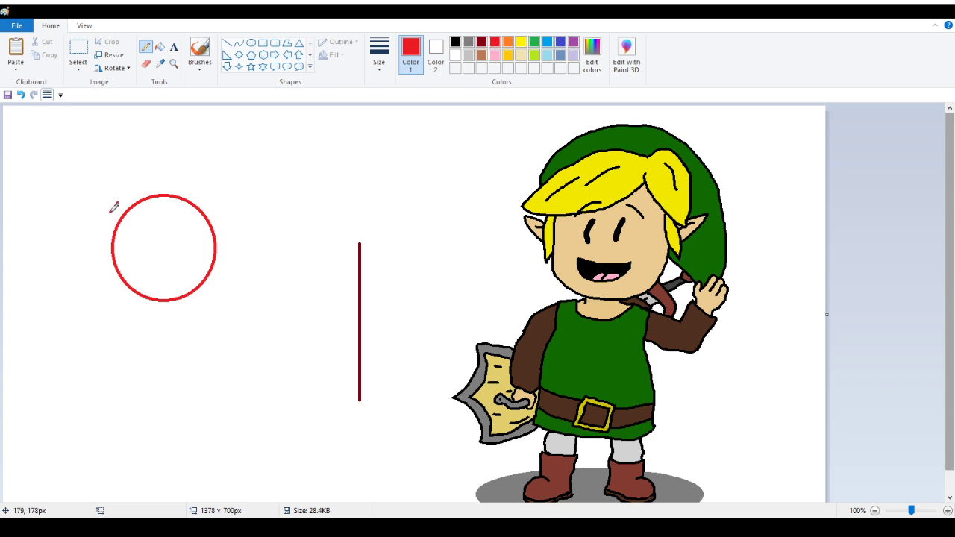
pyautogui.moveTo(116, 203); pyautogui.dragTo(99, 237)
pyautogui.click(455, 42)
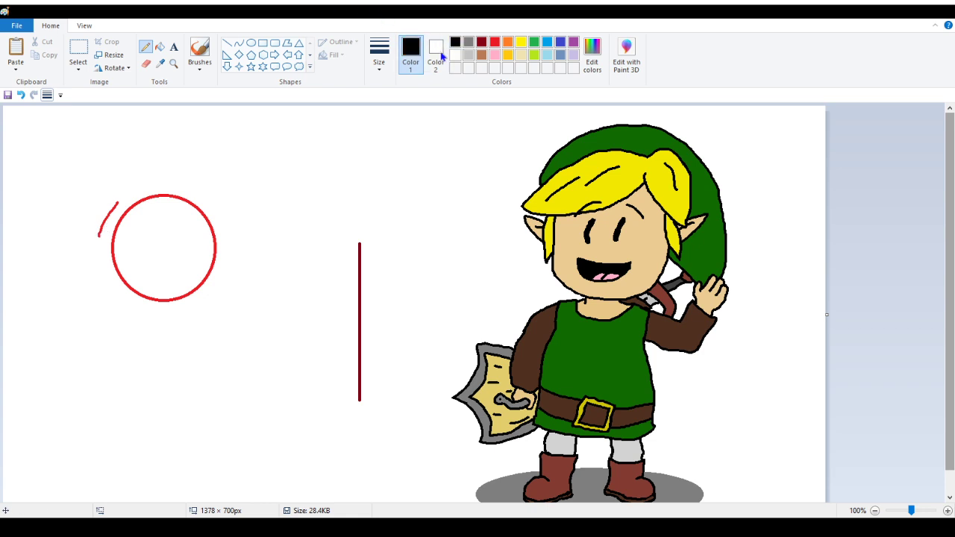
pyautogui.click(21, 95)
# Try to draw the black face outline freehand around the left and lower sides of the red guide circle.
pyautogui.moveTo(115, 203)
pyautogui.mouseDown()
pyautogui.moveTo(102, 282)
pyautogui.moveTo(114, 326)
pyautogui.moveTo(191, 320)
pyautogui.mouseUp()
pyautogui.click(21, 94)
pyautogui.moveTo(114, 202)
pyautogui.mouseDown()
pyautogui.moveTo(104, 256)
pyautogui.moveTo(113, 296)
pyautogui.moveTo(143, 314)
pyautogui.moveTo(195, 291)
pyautogui.mouseUp()
pyautogui.click(21, 95)
pyautogui.moveTo(114, 198); pyautogui.dragTo(109, 258)
pyautogui.click(21, 95)
pyautogui.moveTo(114, 198)
pyautogui.mouseDown()
pyautogui.moveTo(104, 284)
pyautogui.moveTo(127, 311)
pyautogui.moveTo(159, 325)
pyautogui.moveTo(200, 297)
pyautogui.mouseUp()
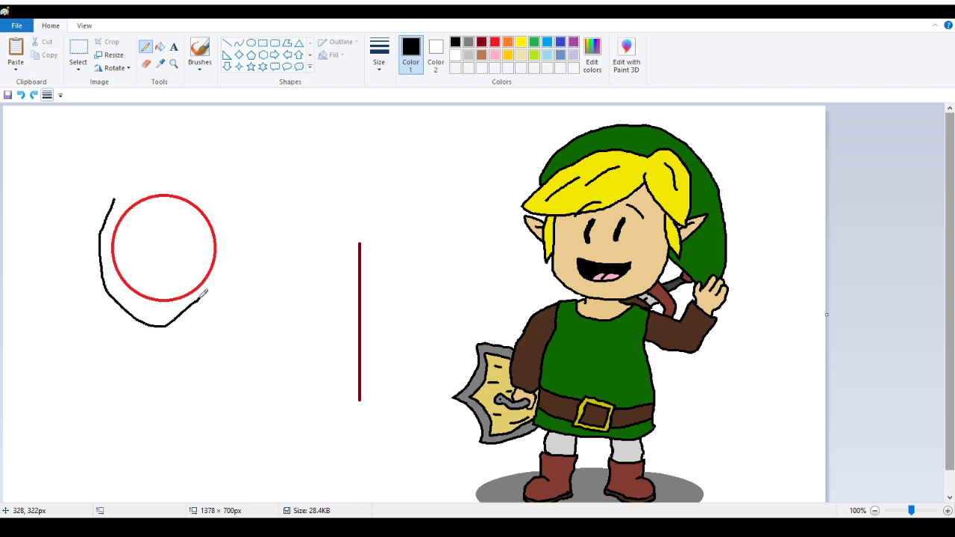
pyautogui.click(21, 95)
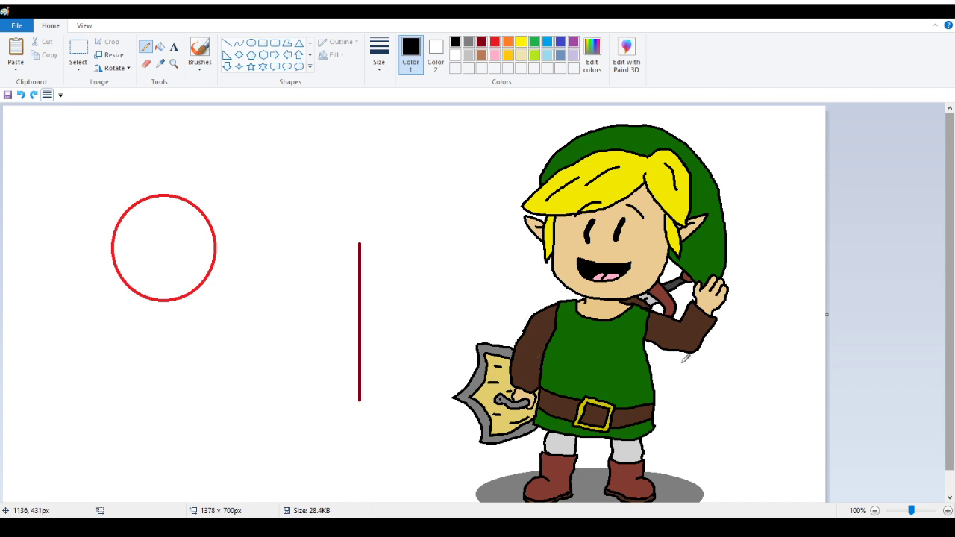
pyautogui.scroll(-1, 661, 403)
pyautogui.scroll(1, 593, 304)
pyautogui.moveTo(116, 202); pyautogui.dragTo(88, 251)
pyautogui.click(20, 95)
pyautogui.moveTo(114, 201)
pyautogui.mouseDown()
pyautogui.moveTo(103, 267)
pyautogui.moveTo(118, 290)
pyautogui.moveTo(155, 322)
pyautogui.moveTo(181, 320)
pyautogui.mouseUp()
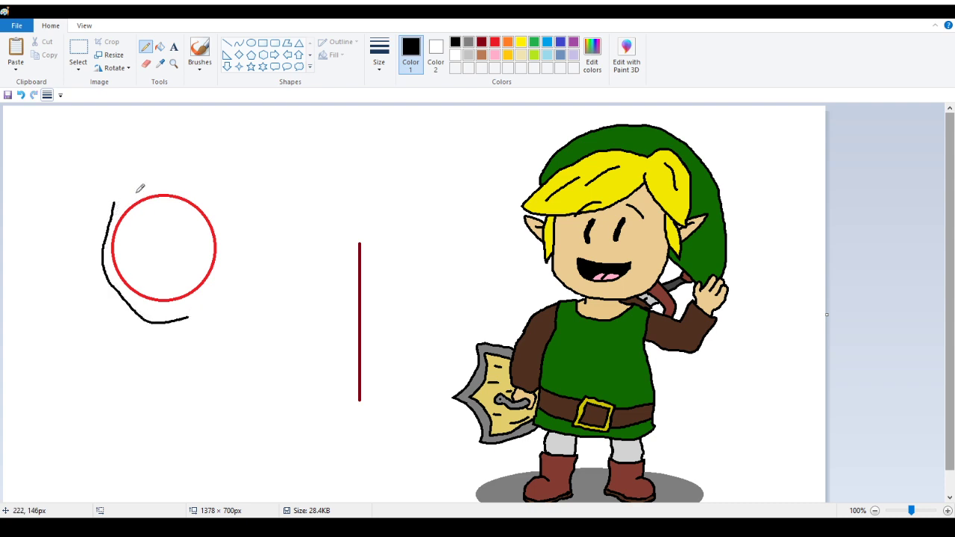
pyautogui.click(21, 95)
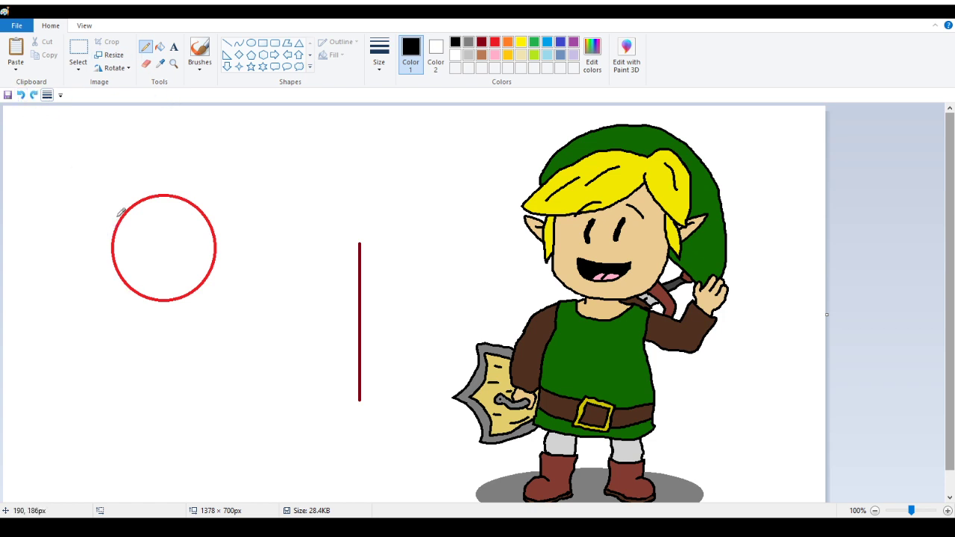
# Draw the black face outline down the guide circle's left side, under it, and up past its right side.
pyautogui.moveTo(112, 207)
pyautogui.mouseDown()
pyautogui.moveTo(106, 266)
pyautogui.moveTo(140, 306)
pyautogui.moveTo(153, 315)
pyautogui.moveTo(209, 290)
pyautogui.mouseUp()
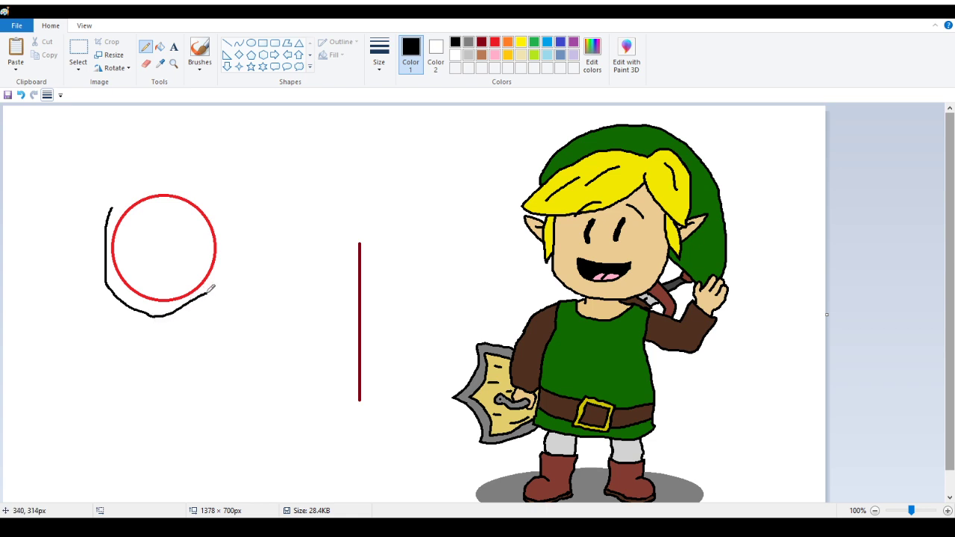
pyautogui.click(21, 94)
pyautogui.moveTo(154, 315); pyautogui.dragTo(202, 303)
pyautogui.click(21, 95)
pyautogui.moveTo(148, 310)
pyautogui.mouseDown()
pyautogui.moveTo(176, 310)
pyautogui.moveTo(226, 286)
pyautogui.moveTo(250, 252)
pyautogui.moveTo(251, 221)
pyautogui.mouseUp()
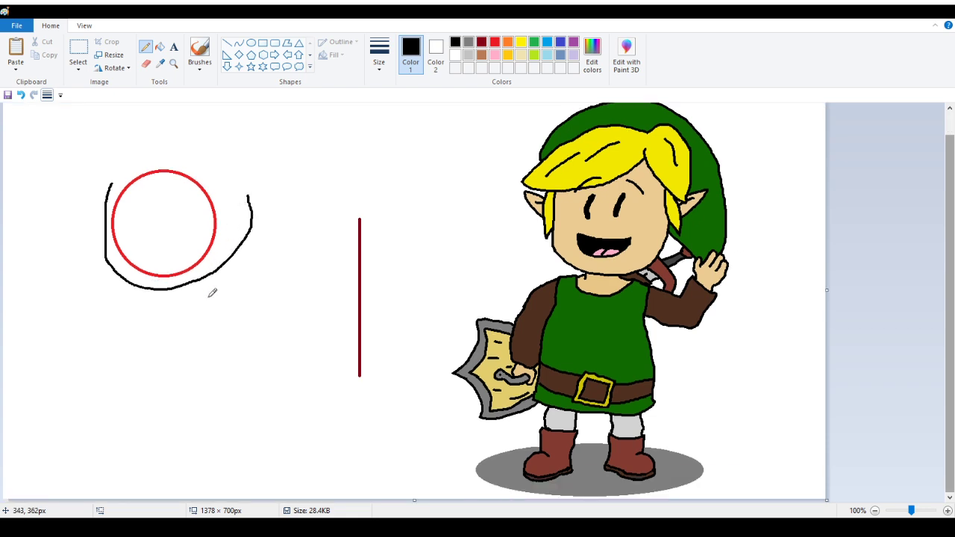
# Remove the outline's upper-right part by erasing a gap in it and filling the detached piece with white.
pyautogui.click(146, 64)
pyautogui.scroll(-1, 155, 217)
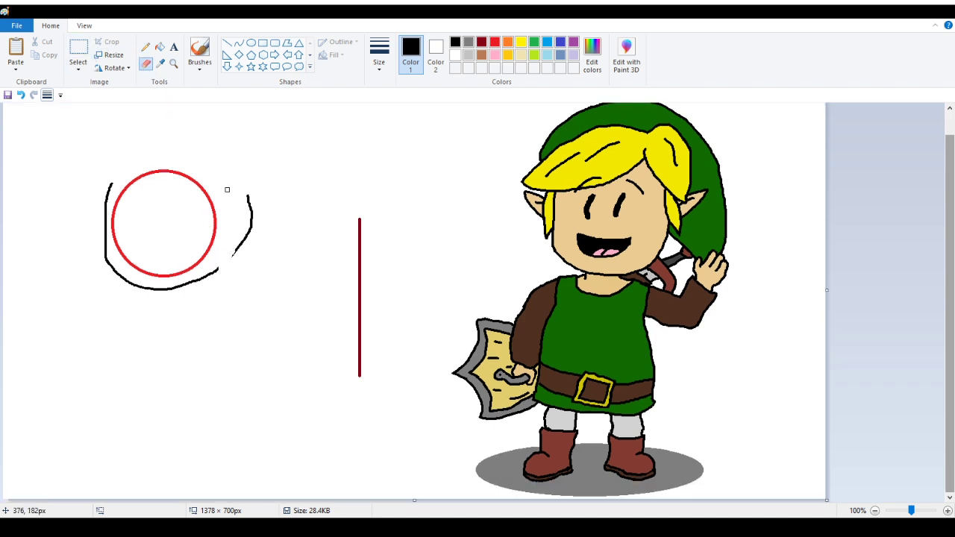
pyautogui.click(160, 46)
pyautogui.rightClick(254, 225)
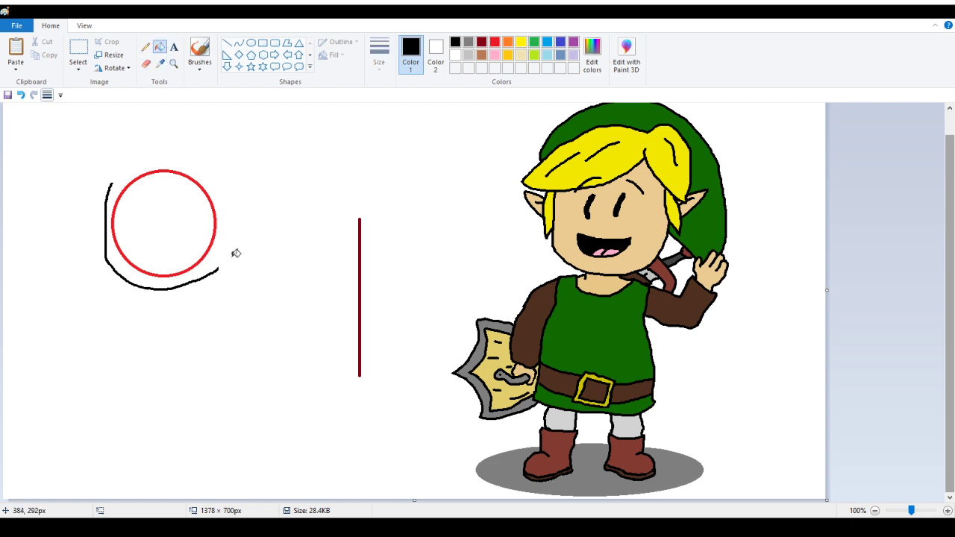
pyautogui.click(145, 64)
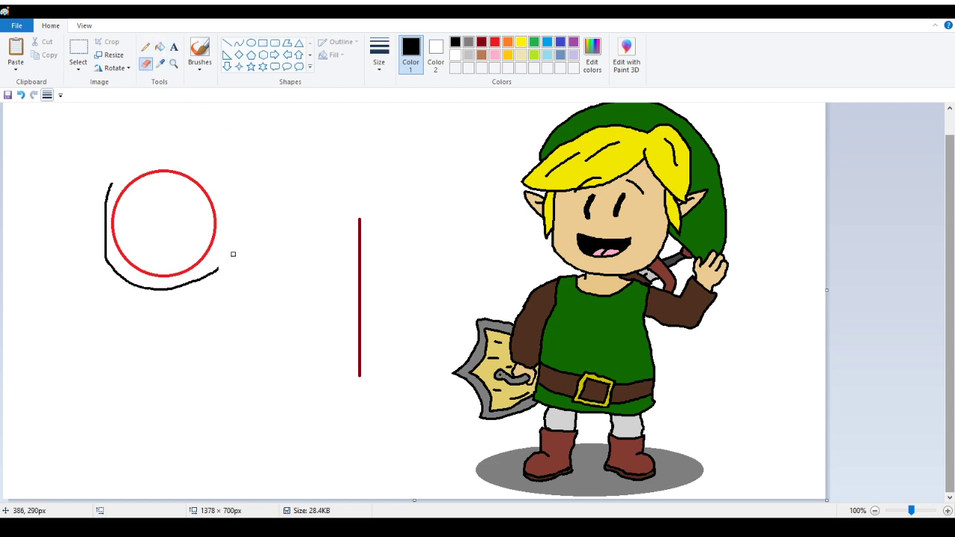
pyautogui.scroll(1, 229, 258)
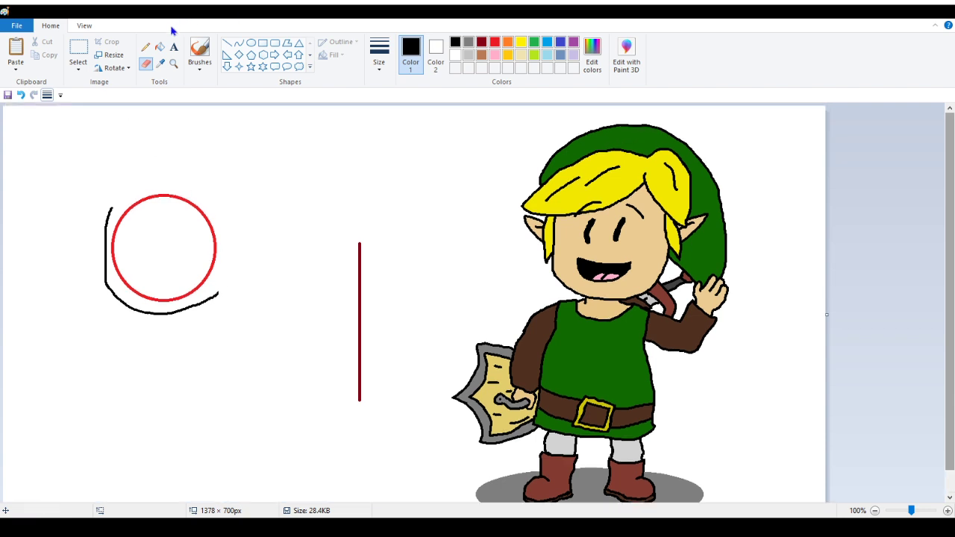
# Redraw the outline's right cheek in black with the Pencil and remove the excess at its upper end.
pyautogui.click(145, 46)
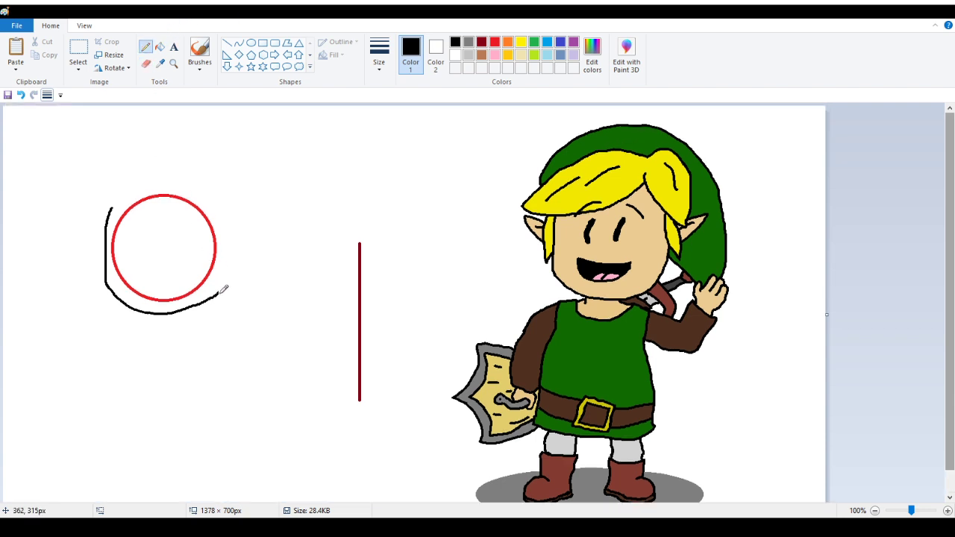
pyautogui.moveTo(220, 293); pyautogui.dragTo(232, 254)
pyautogui.click(146, 64)
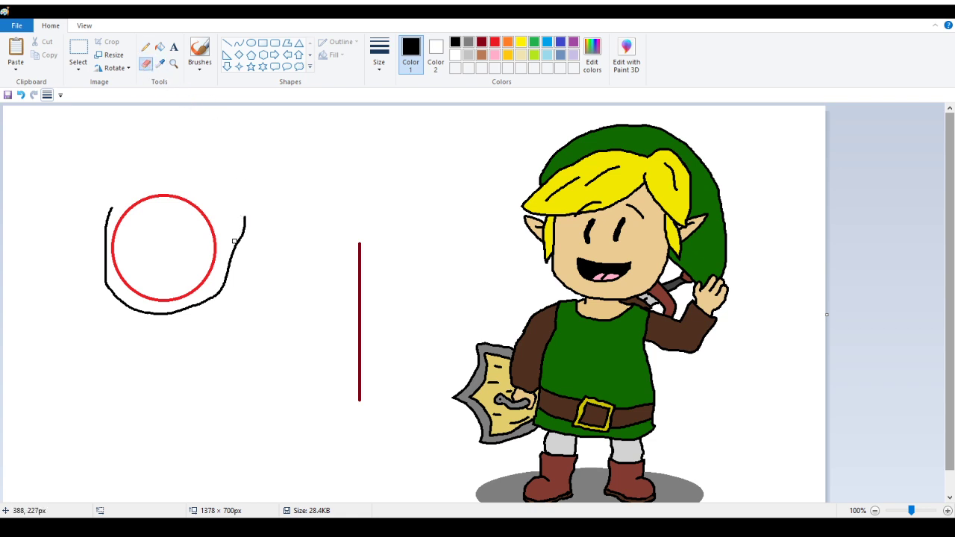
pyautogui.click(160, 46)
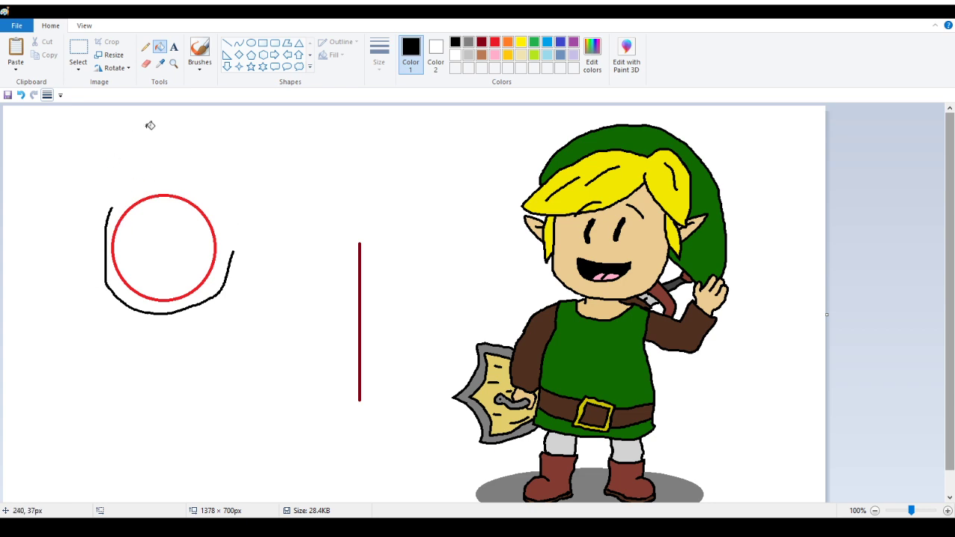
# Shift the face outline's straight left side slightly outward using a vertical black line about 79 px long and a white line about 77 px long along its inner edge.
pyautogui.click(173, 64)
pyautogui.click(186, 179)
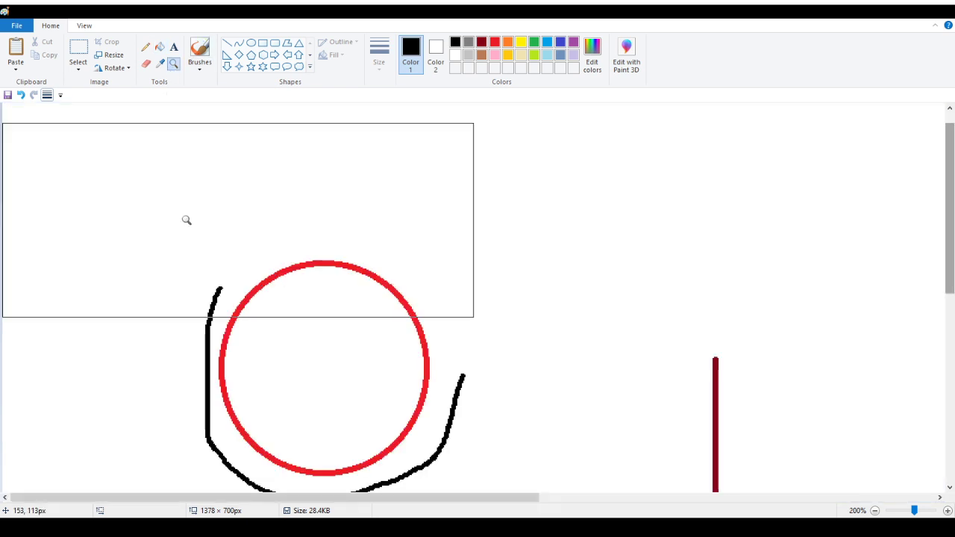
pyautogui.click(253, 327)
pyautogui.click(293, 346)
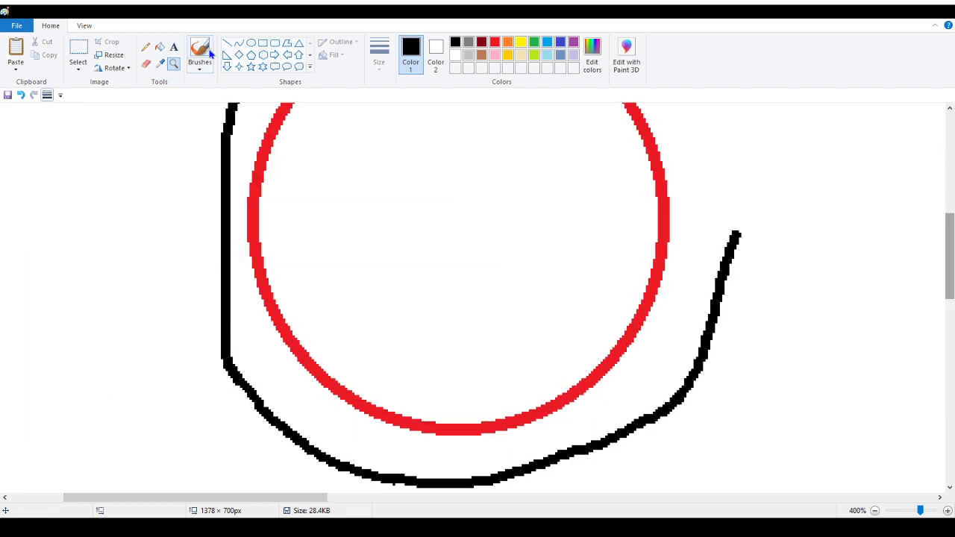
pyautogui.click(145, 49)
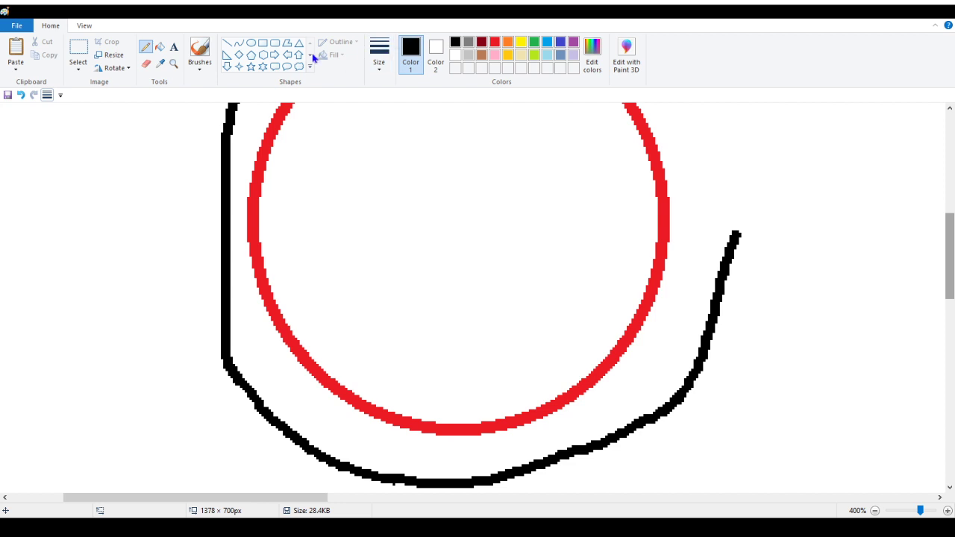
pyautogui.click(231, 47)
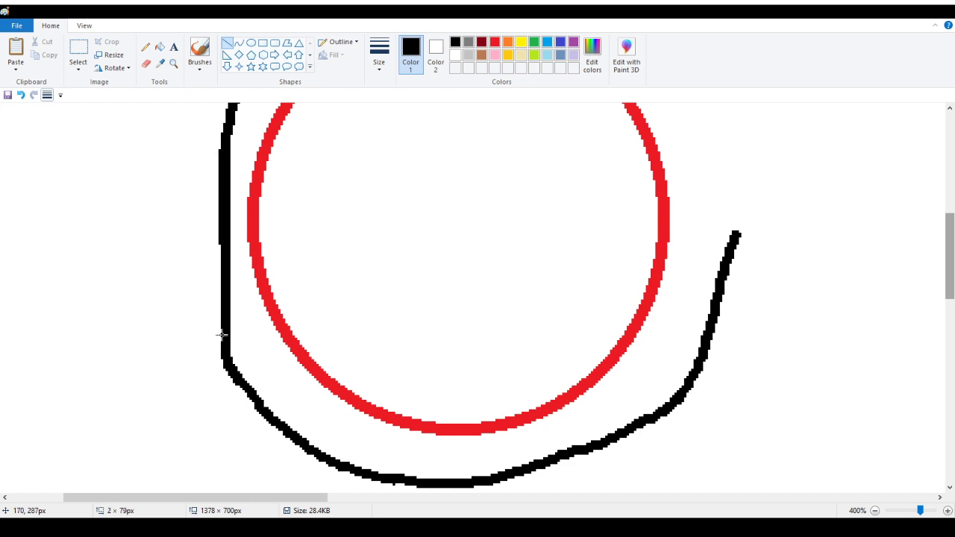
pyautogui.moveTo(217, 246); pyautogui.dragTo(218, 340)
pyautogui.click(165, 216)
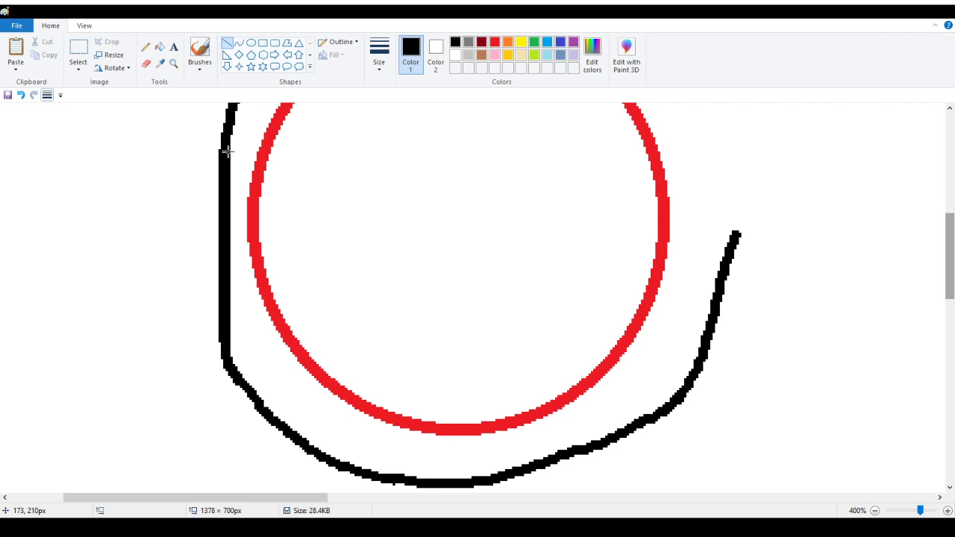
pyautogui.moveTo(230, 152); pyautogui.dragTo(228, 335)
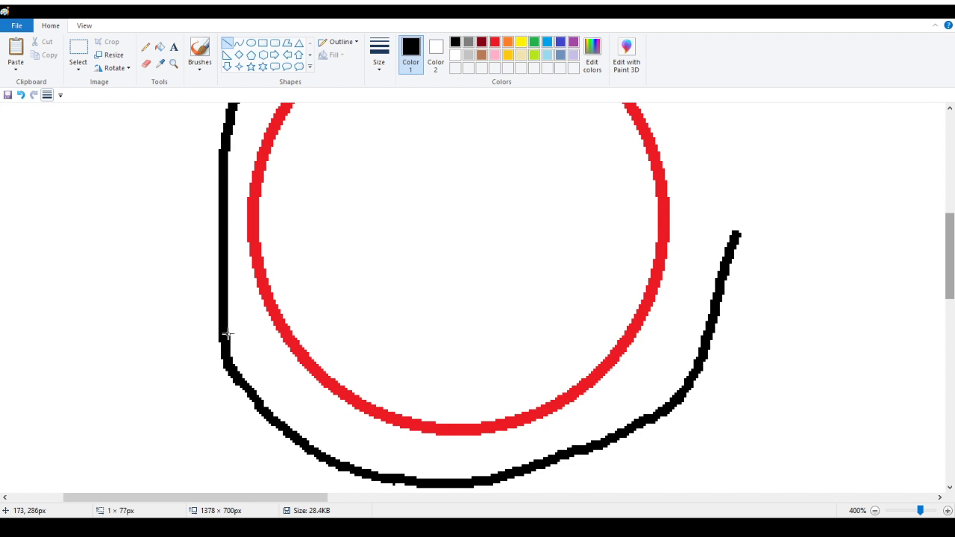
pyautogui.click(188, 246)
# Bulge the middle of the outline's left side outward with a black line about 59 px long, trimming the inner edge with a white line.
pyautogui.moveTo(218, 184)
pyautogui.mouseDown()
pyautogui.moveTo(209, 266)
pyautogui.moveTo(218, 328)
pyautogui.moveTo(216, 321)
pyautogui.mouseUp()
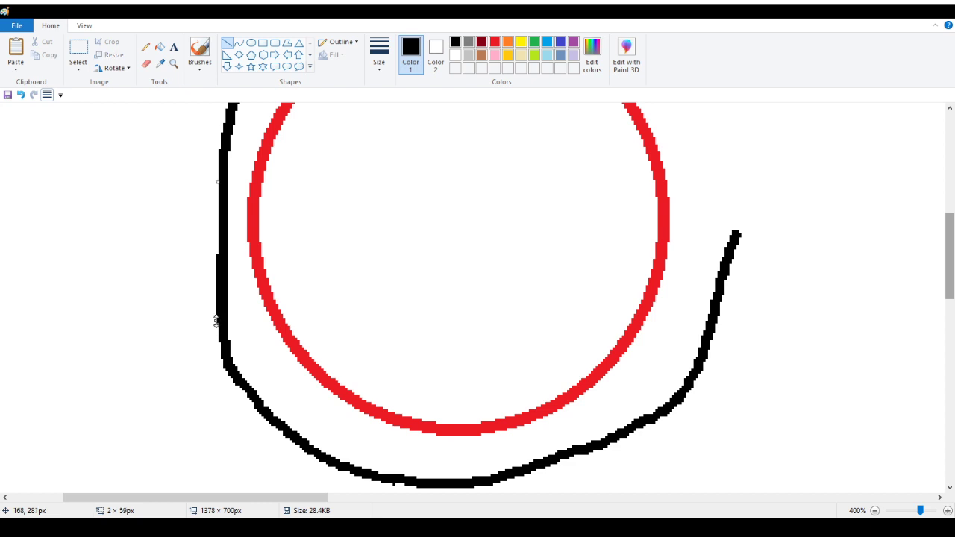
pyautogui.moveTo(217, 183); pyautogui.dragTo(216, 183)
pyautogui.click(247, 172)
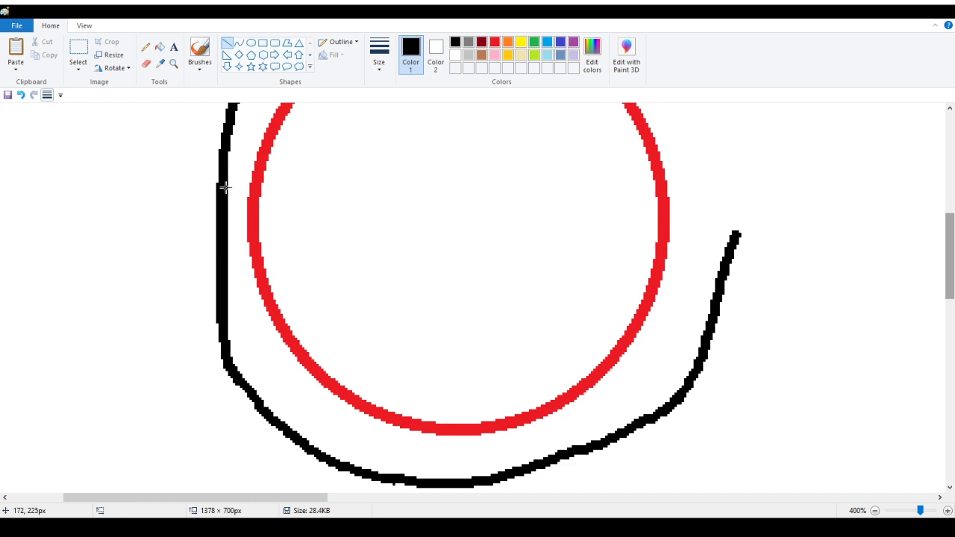
pyautogui.moveTo(226, 184); pyautogui.dragTo(225, 315)
pyautogui.click(190, 273)
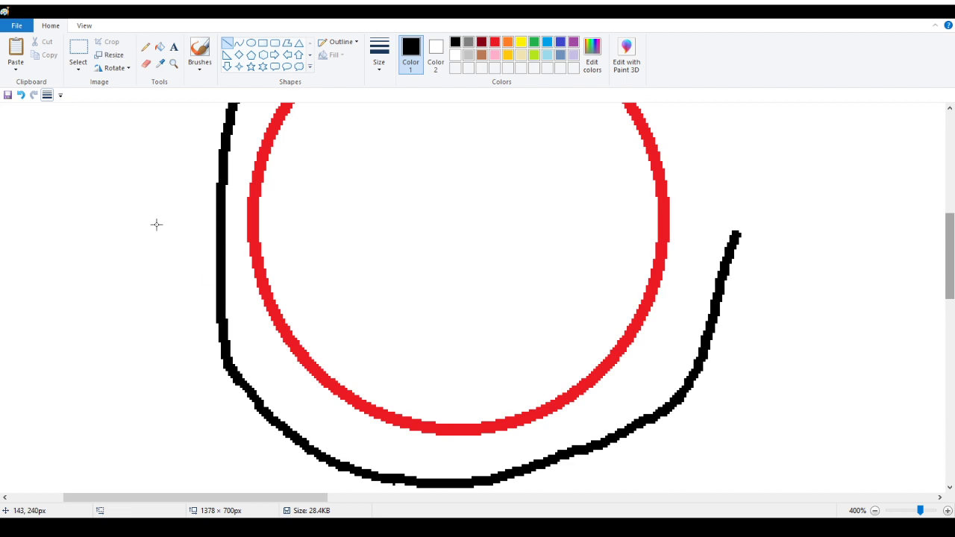
# Erase the uneven lower-right section of the face outline between the chin and the right cheek.
pyautogui.scroll(3, 150, 227)
pyautogui.scroll(-5, 135, 234)
pyautogui.click(173, 63)
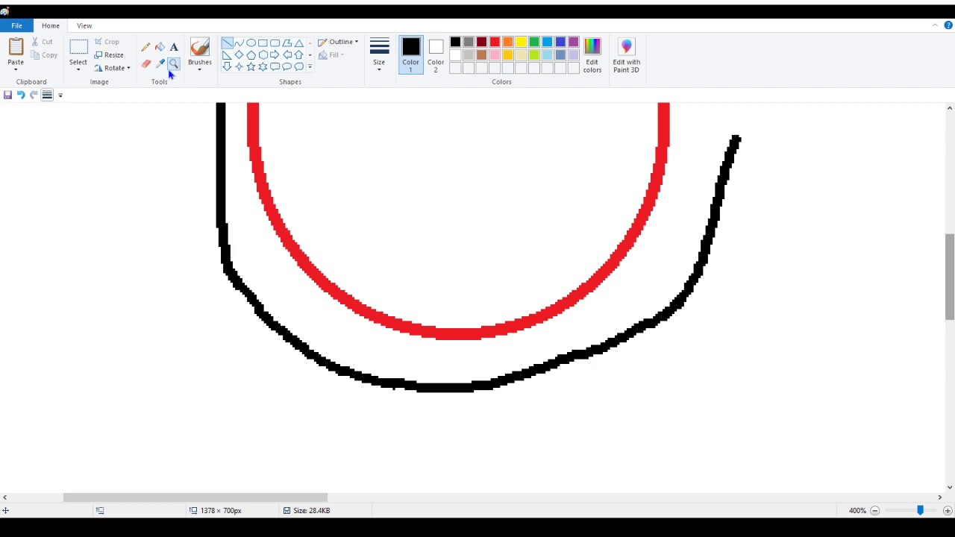
pyautogui.rightClick(127, 136)
pyautogui.rightClick(79, 194)
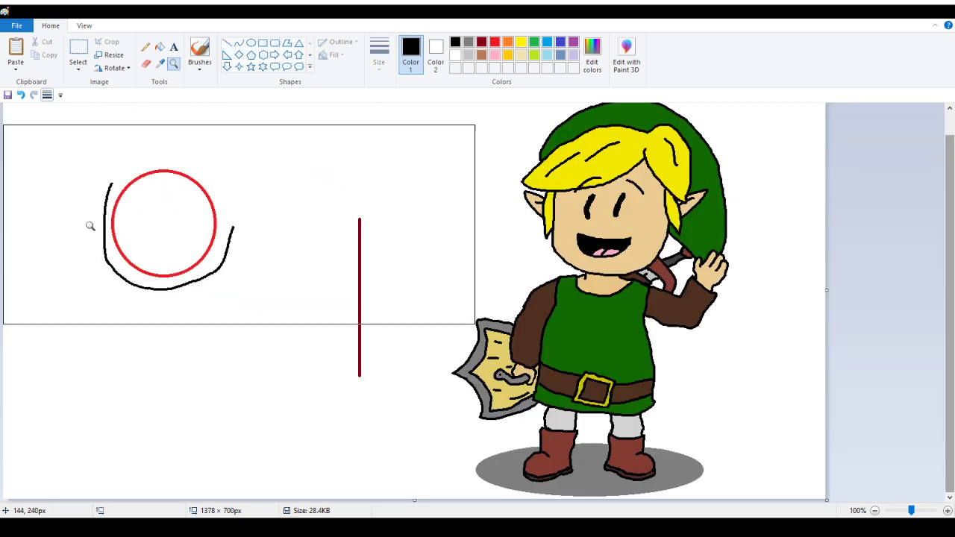
pyautogui.scroll(1, 91, 227)
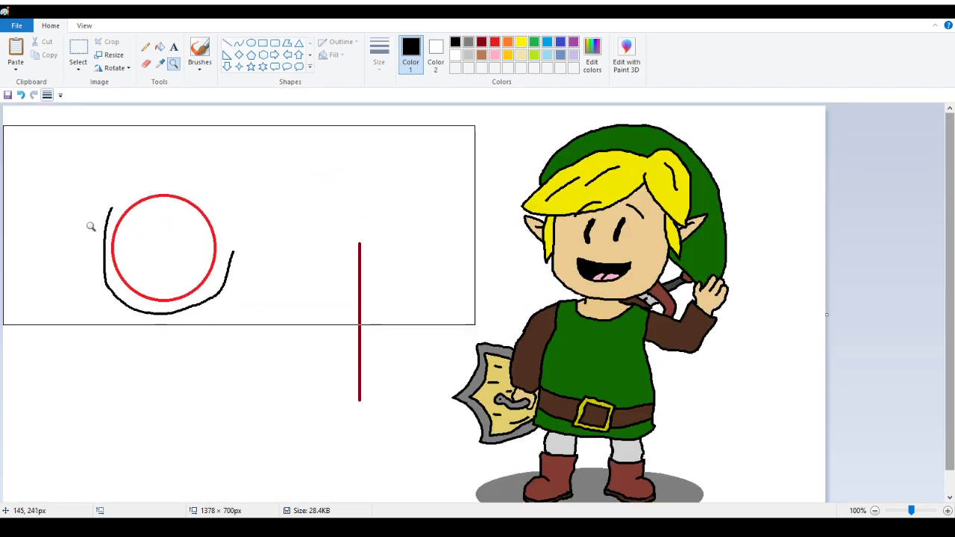
pyautogui.scroll(-1, 91, 227)
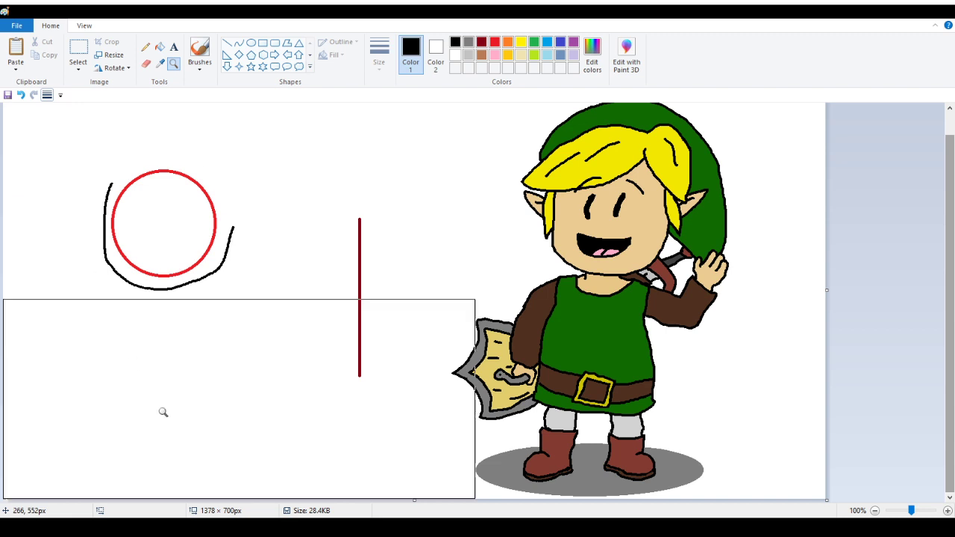
pyautogui.click(89, 226)
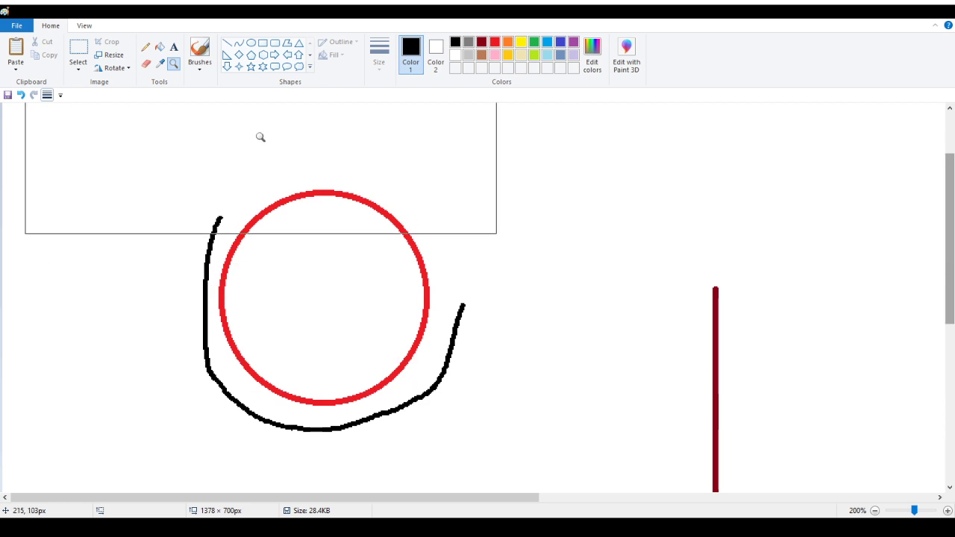
pyautogui.click(145, 47)
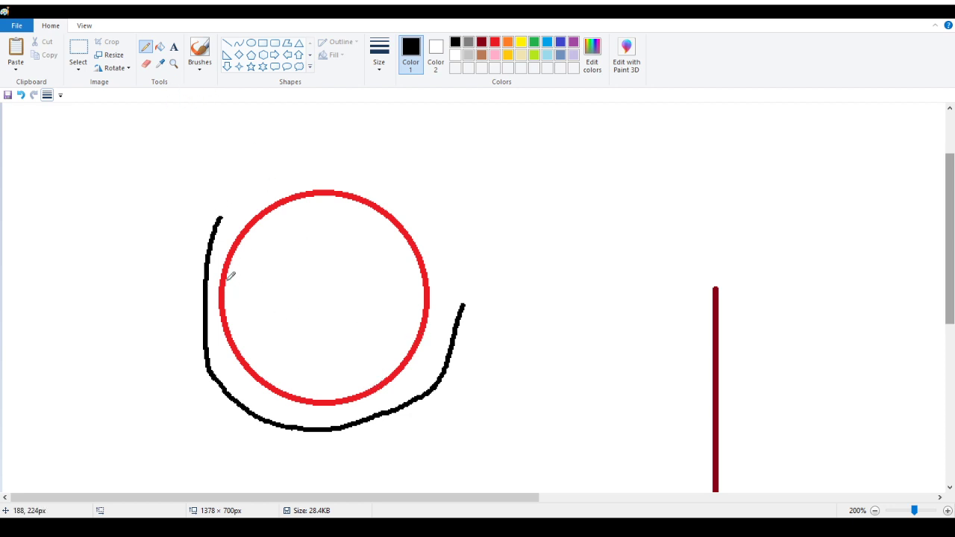
pyautogui.click(146, 65)
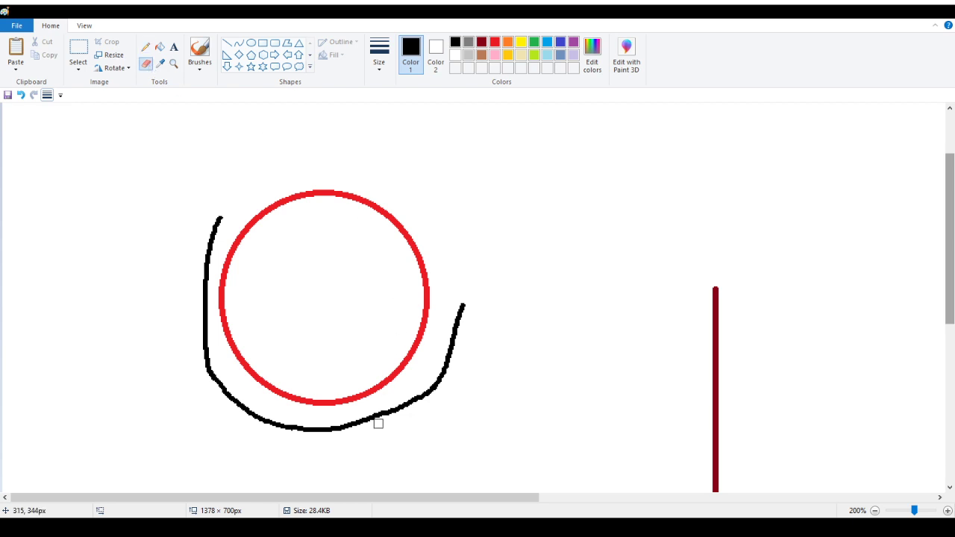
pyautogui.moveTo(378, 422); pyautogui.dragTo(433, 385)
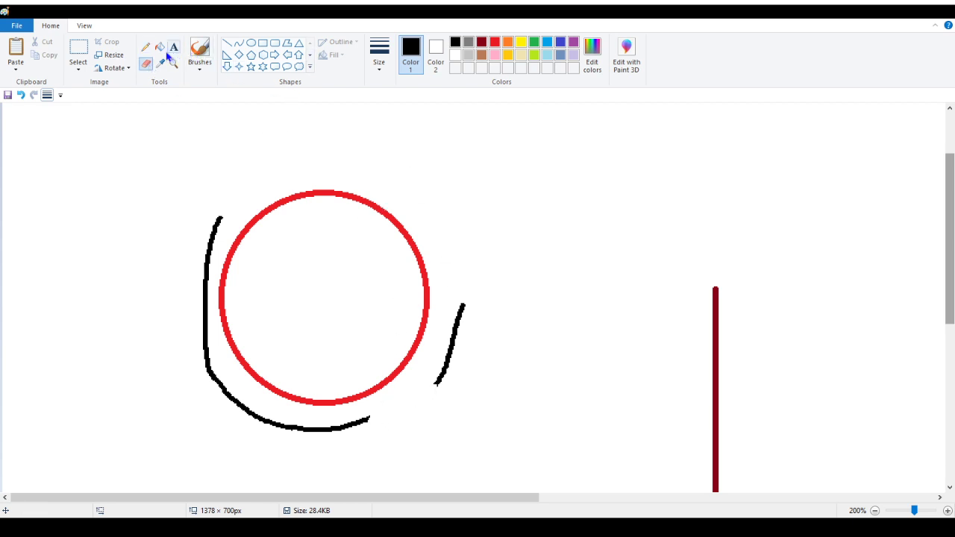
# Select the red guide circle with a free-form selection and move it slightly up and left against the outline's left side.
pyautogui.click(85, 53)
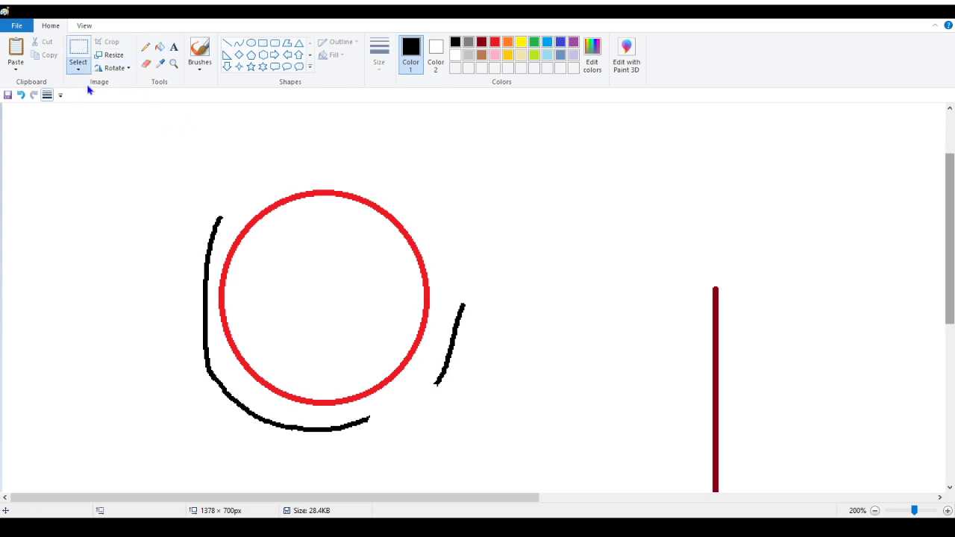
pyautogui.moveTo(264, 188)
pyautogui.mouseDown()
pyautogui.moveTo(209, 249)
pyautogui.moveTo(209, 259)
pyautogui.moveTo(245, 206)
pyautogui.moveTo(219, 253)
pyautogui.moveTo(211, 333)
pyautogui.moveTo(256, 401)
pyautogui.moveTo(282, 420)
pyautogui.moveTo(351, 418)
pyautogui.moveTo(421, 374)
pyautogui.moveTo(460, 326)
pyautogui.moveTo(465, 285)
pyautogui.moveTo(445, 203)
pyautogui.moveTo(395, 170)
pyautogui.moveTo(326, 171)
pyautogui.moveTo(254, 189)
pyautogui.mouseUp()
pyautogui.click(296, 137)
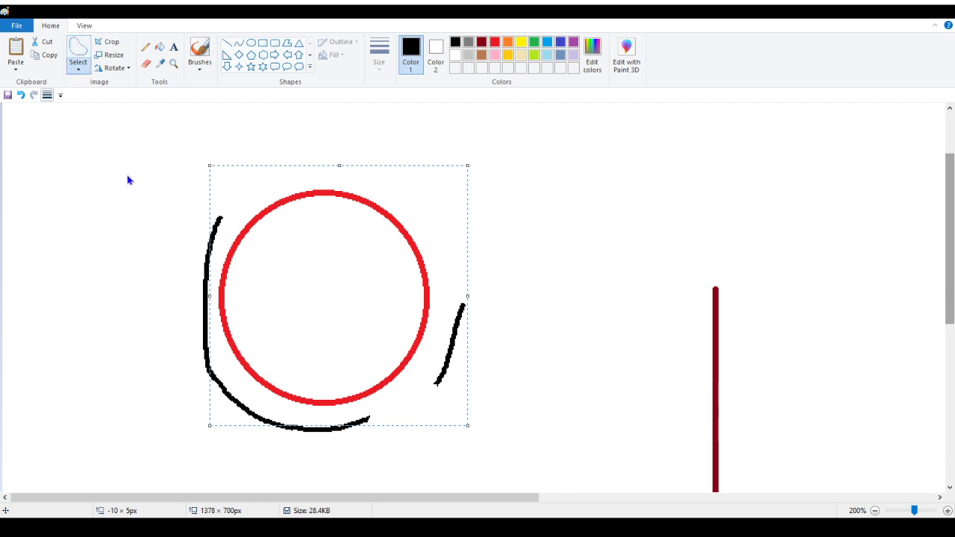
pyautogui.moveTo(306, 276); pyautogui.dragTo(296, 271)
pyautogui.click(527, 193)
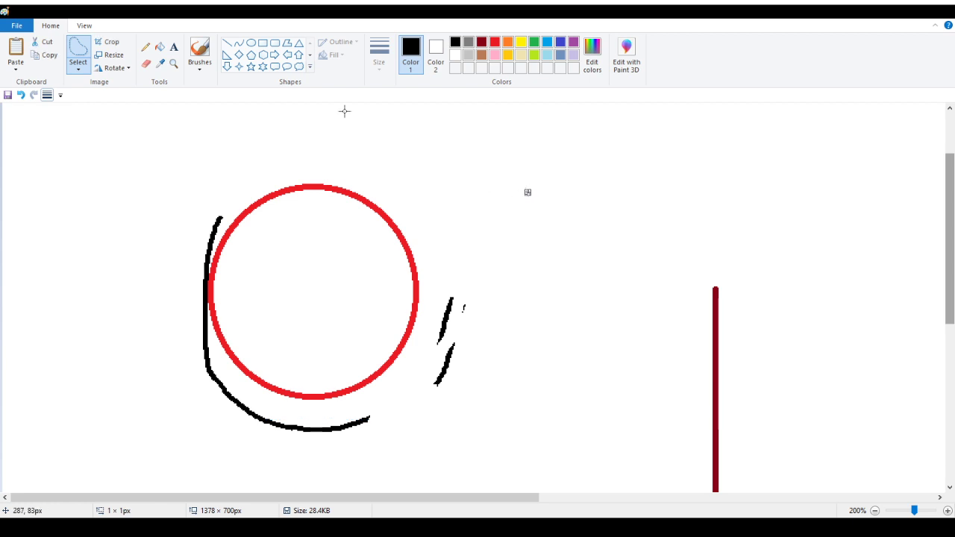
# Try to redraw the right cheek and the line rising from the chin with black Pencil strokes, undoing each one.
pyautogui.click(146, 46)
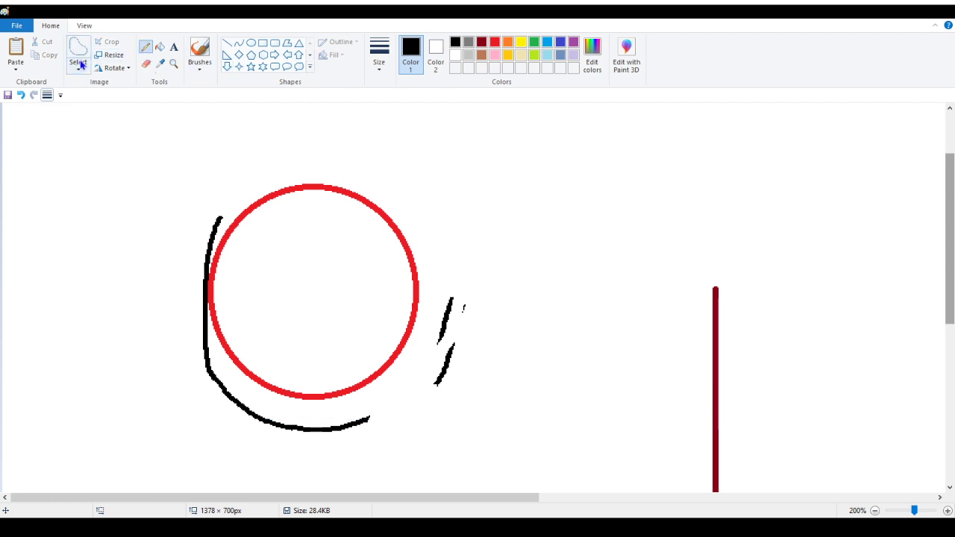
pyautogui.click(81, 64)
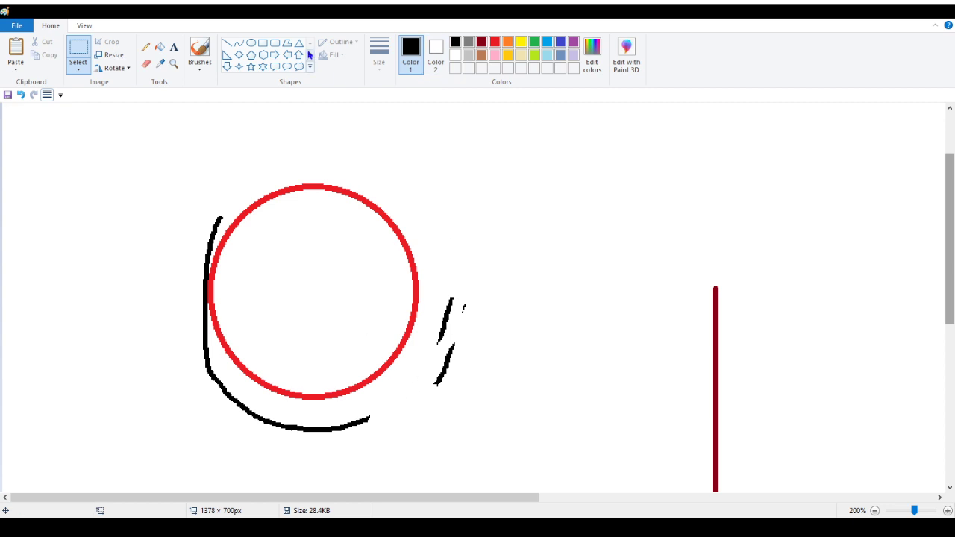
pyautogui.click(145, 47)
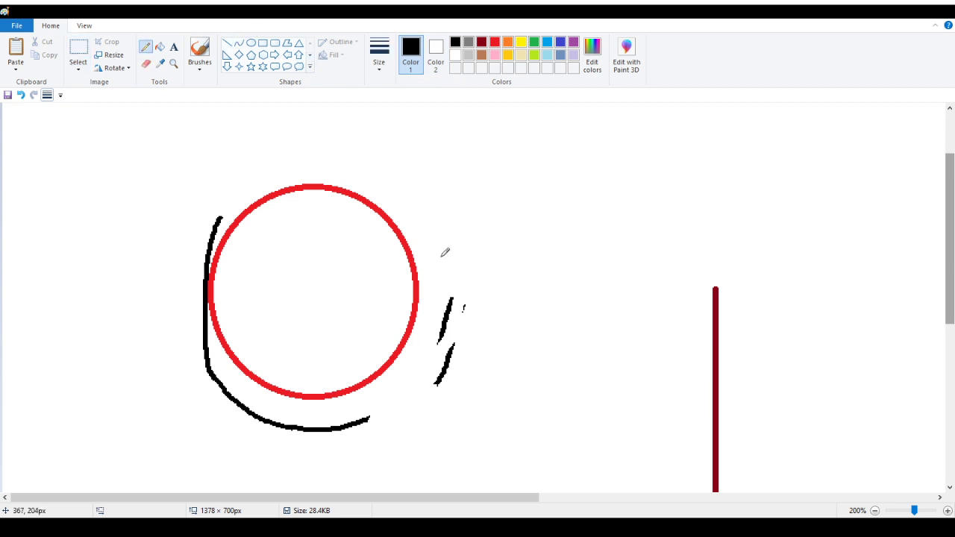
pyautogui.moveTo(426, 256); pyautogui.dragTo(415, 305)
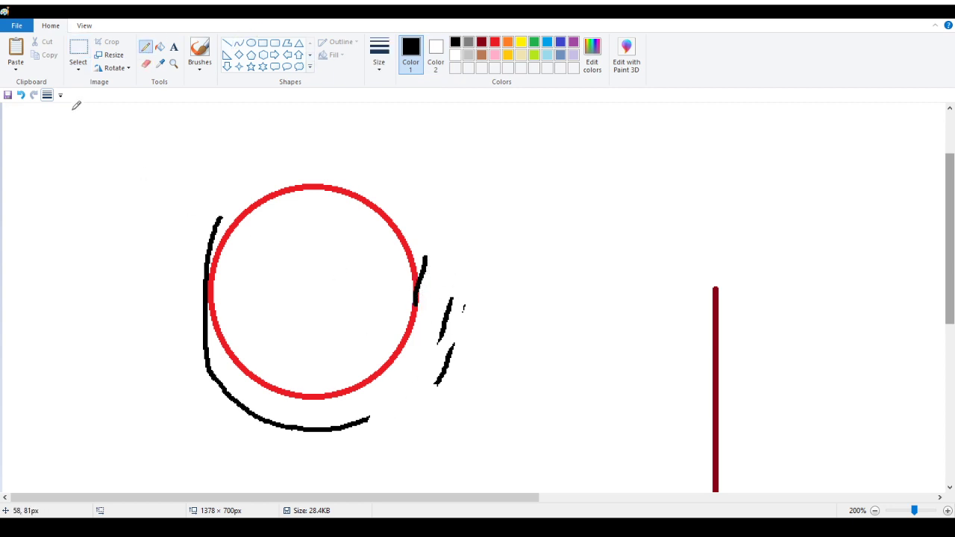
pyautogui.click(21, 95)
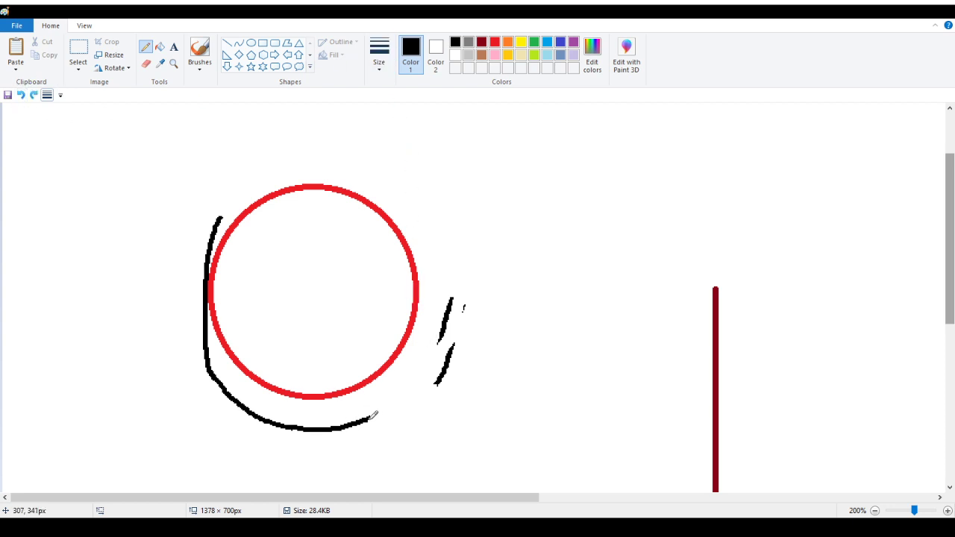
pyautogui.moveTo(374, 416); pyautogui.dragTo(396, 382)
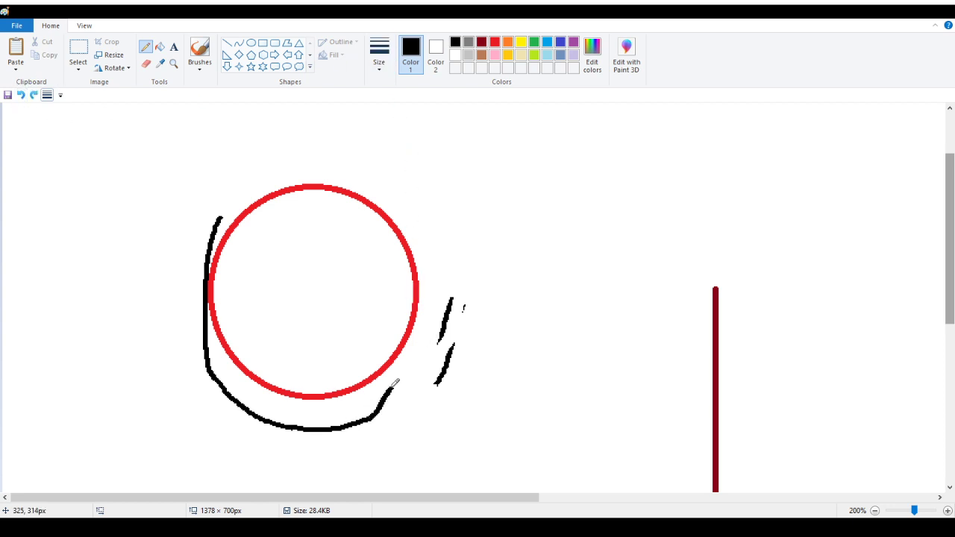
pyautogui.click(21, 95)
# Move the upper right-cheek fragments up and away, and shift the lower fragment left, close to the red circle's lower-right edge.
pyautogui.click(78, 49)
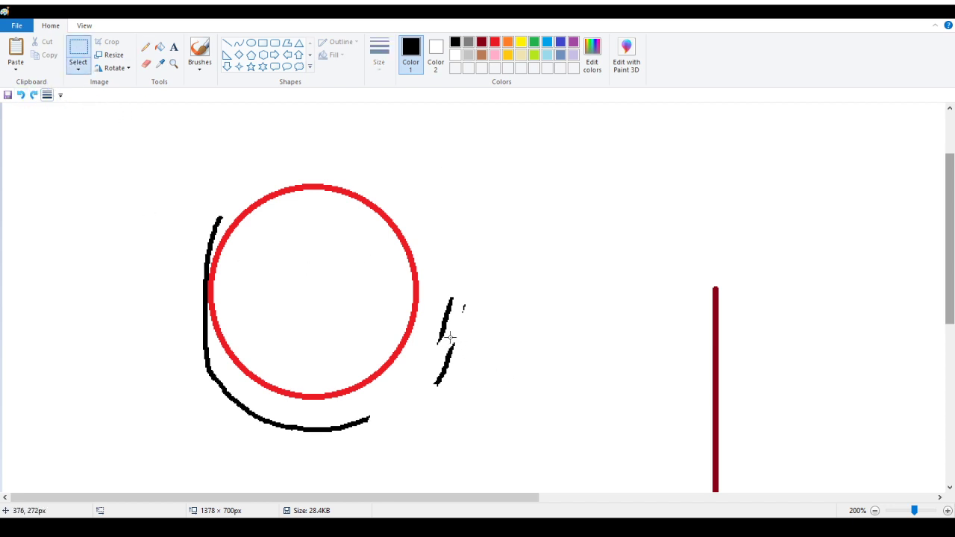
pyautogui.moveTo(437, 282); pyautogui.dragTo(488, 337)
pyautogui.click(464, 265)
pyautogui.moveTo(433, 278)
pyautogui.mouseDown()
pyautogui.moveTo(499, 342)
pyautogui.moveTo(475, 286)
pyautogui.moveTo(484, 269)
pyautogui.mouseUp()
pyautogui.click(455, 363)
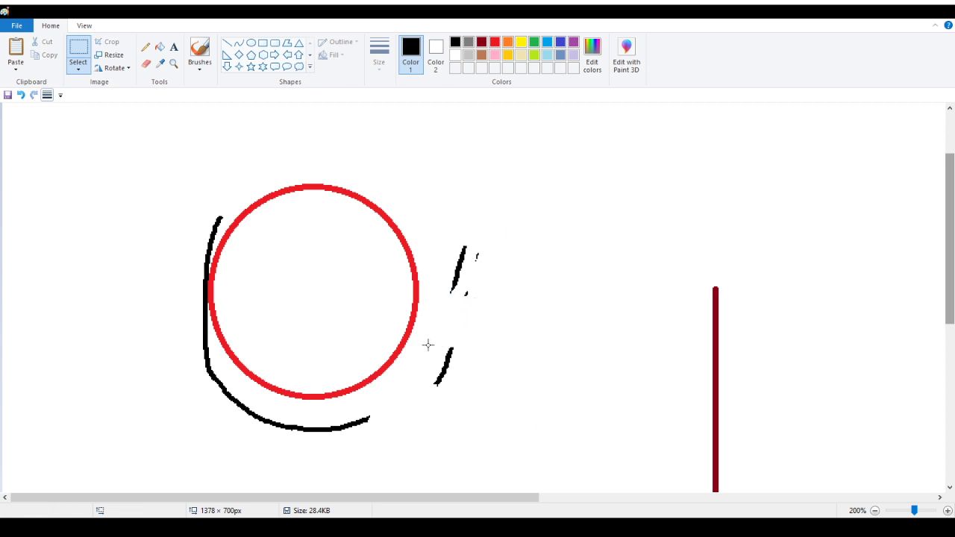
pyautogui.moveTo(428, 344)
pyautogui.mouseDown()
pyautogui.moveTo(474, 405)
pyautogui.moveTo(450, 386)
pyautogui.moveTo(398, 412)
pyautogui.moveTo(448, 380)
pyautogui.moveTo(440, 366)
pyautogui.moveTo(429, 379)
pyautogui.mouseUp()
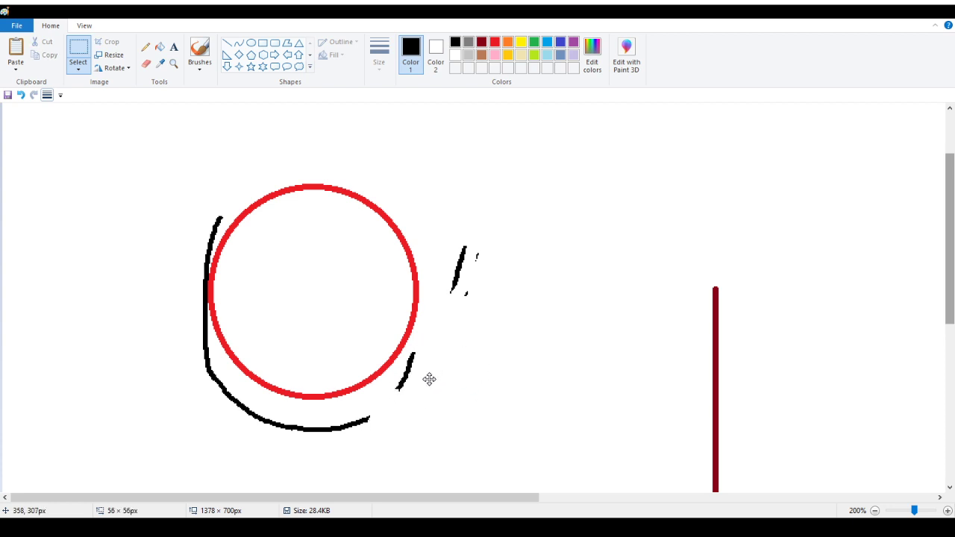
pyautogui.click(205, 279)
# Join the chin line to the relocated lower cheek fragment with a black Pencil stroke, redoing the first attempt.
pyautogui.click(146, 47)
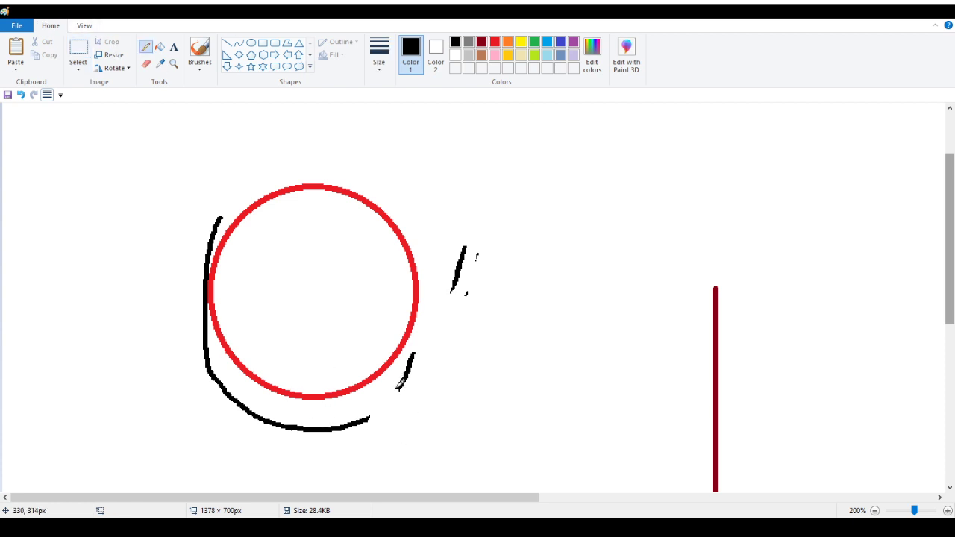
pyautogui.moveTo(396, 391); pyautogui.dragTo(378, 412)
pyautogui.click(24, 96)
pyautogui.moveTo(395, 391); pyautogui.dragTo(372, 416)
# Extend the right cheek upward in black to the red circle's right edge, undoing the strokes that do not fit.
pyautogui.moveTo(415, 353); pyautogui.dragTo(429, 310)
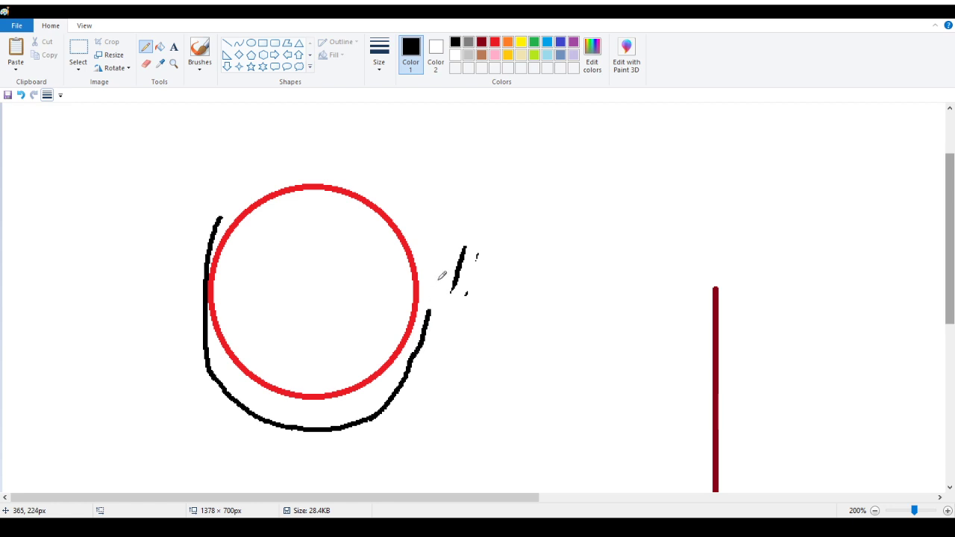
pyautogui.click(20, 95)
pyautogui.moveTo(424, 290); pyautogui.dragTo(411, 345)
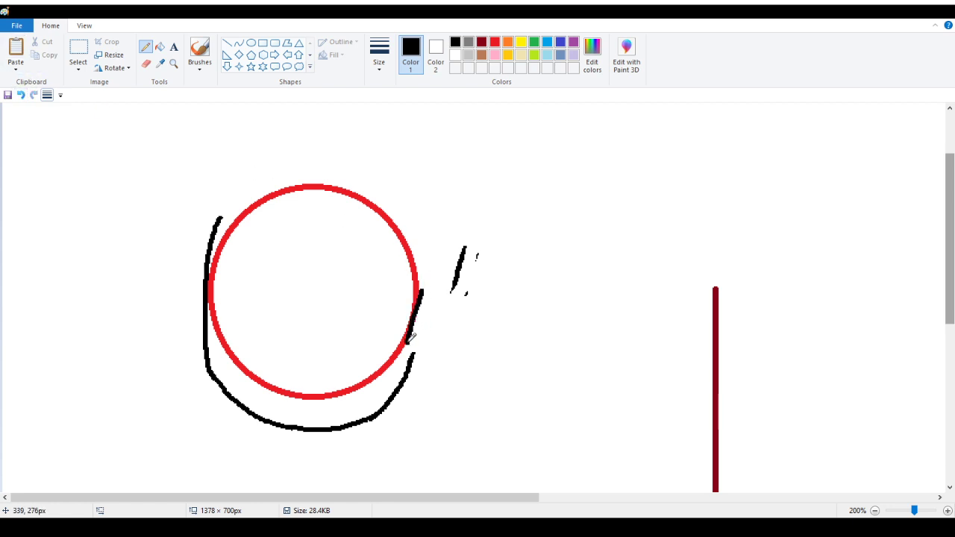
pyautogui.click(21, 95)
pyautogui.moveTo(423, 299); pyautogui.dragTo(416, 348)
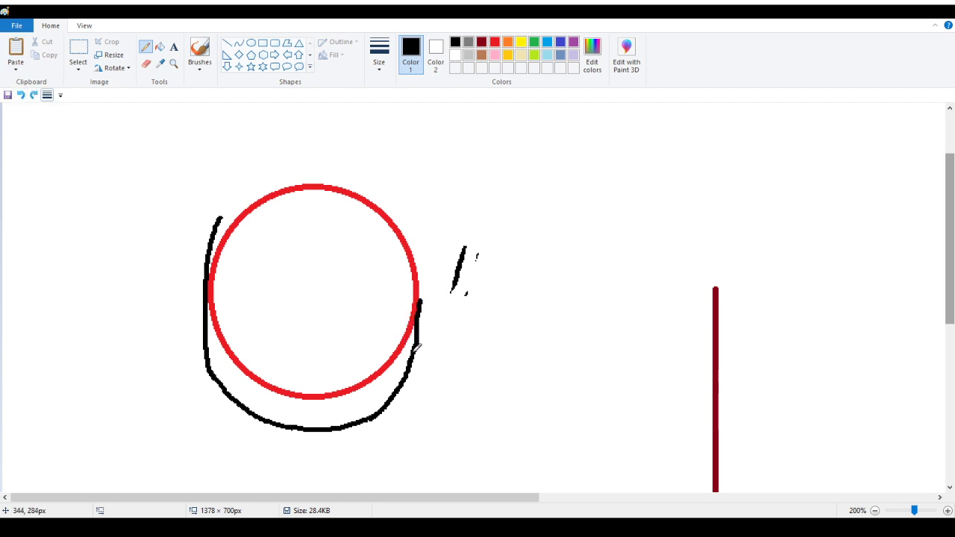
# Erase the leftover cheek fragments and remove the red guide circle by filling its line with white.
pyautogui.click(145, 64)
pyautogui.moveTo(463, 246)
pyautogui.mouseDown()
pyautogui.moveTo(455, 291)
pyautogui.moveTo(468, 255)
pyautogui.mouseUp()
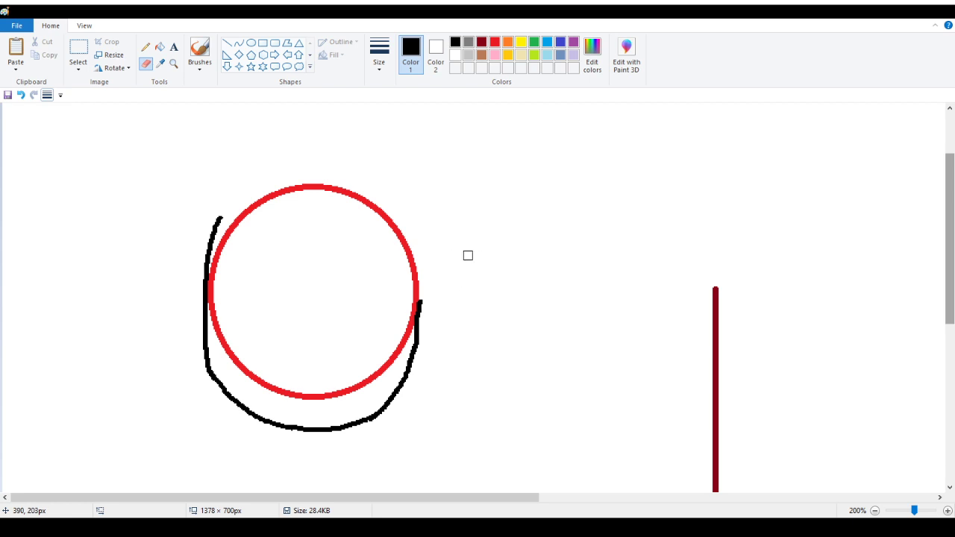
pyautogui.click(160, 46)
pyautogui.rightClick(296, 186)
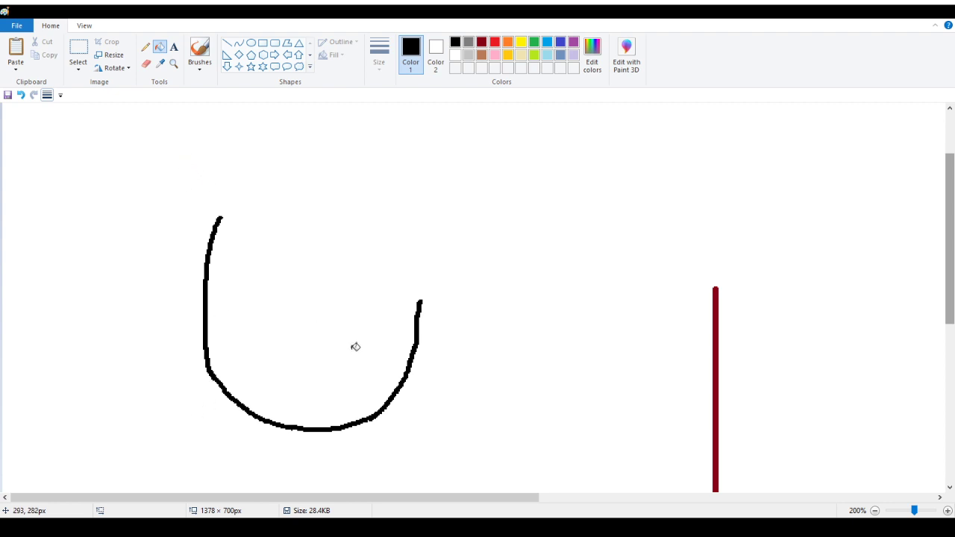
pyautogui.click(146, 47)
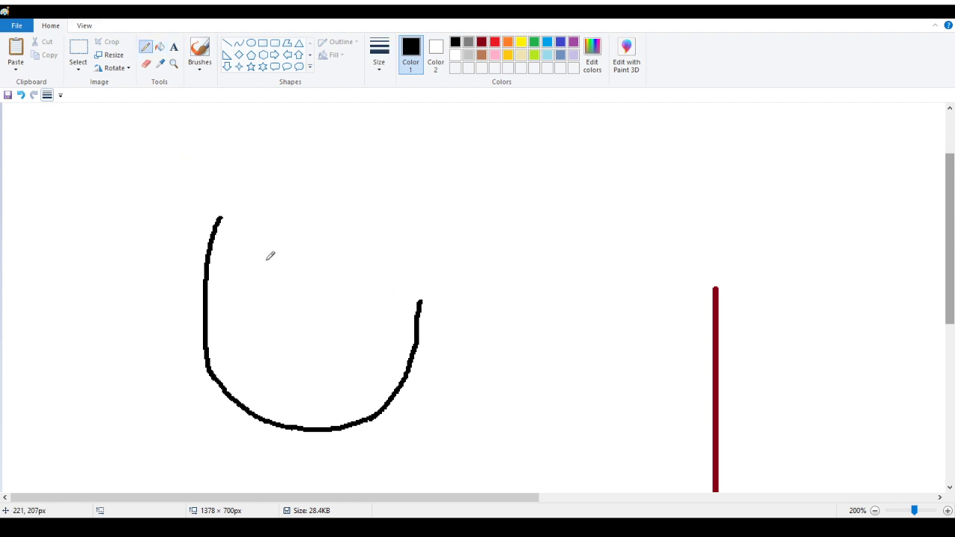
pyautogui.moveTo(253, 159); pyautogui.dragTo(130, 278)
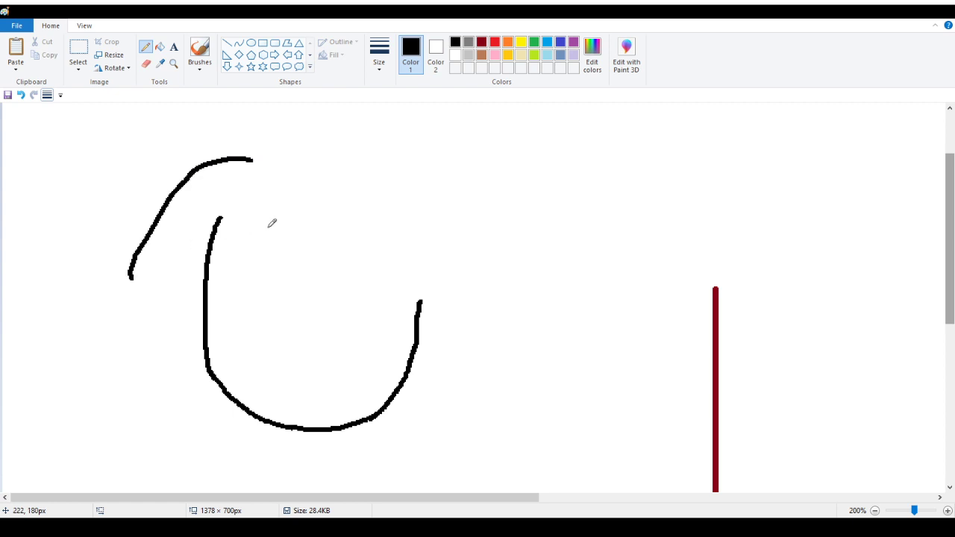
pyautogui.moveTo(327, 217)
pyautogui.mouseDown()
pyautogui.moveTo(588, 329)
pyautogui.moveTo(611, 328)
pyautogui.mouseUp()
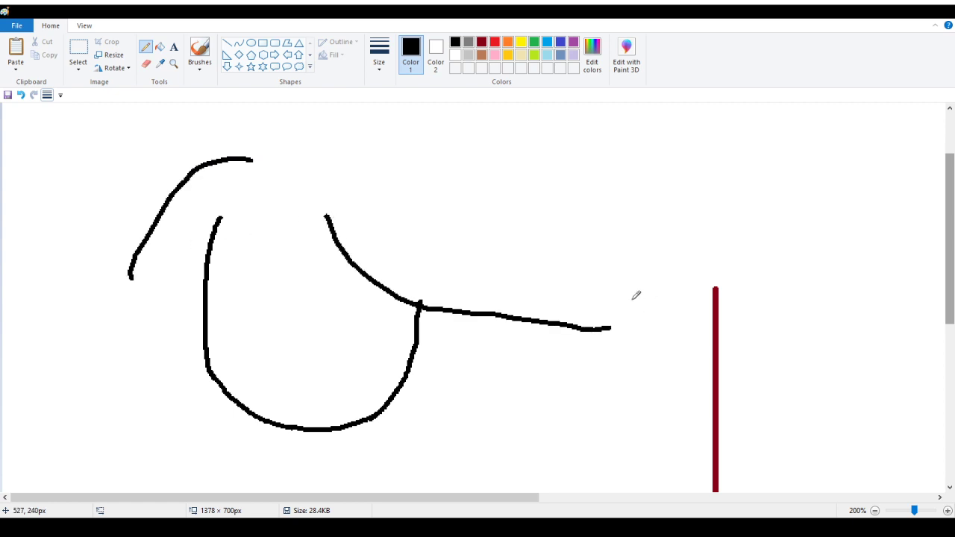
pyautogui.click(21, 96)
pyautogui.click(22, 97)
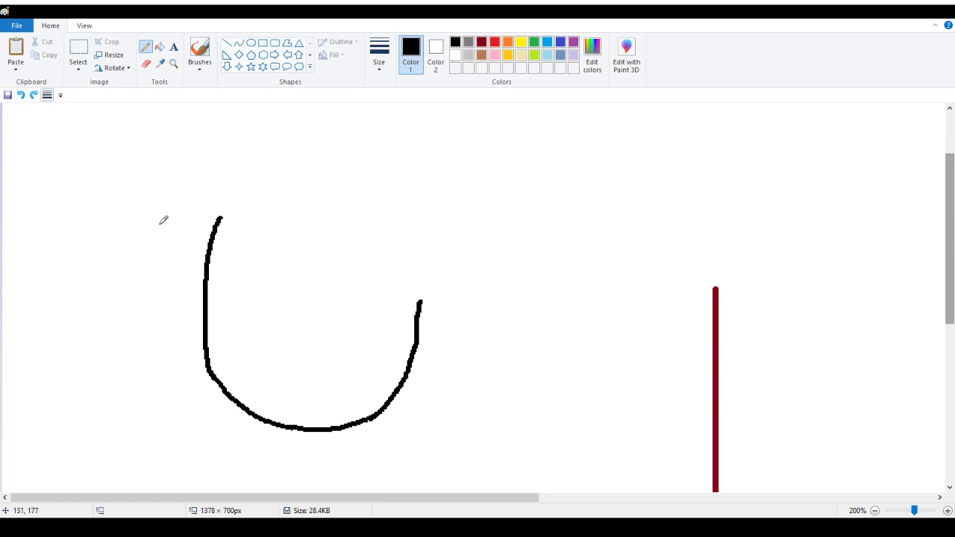
# Move the black face outline slightly up on the canvas at 100% zoom, undoing the first move and repeating it with a shorter distance.
pyautogui.scroll(-5, 160, 219)
pyautogui.click(172, 65)
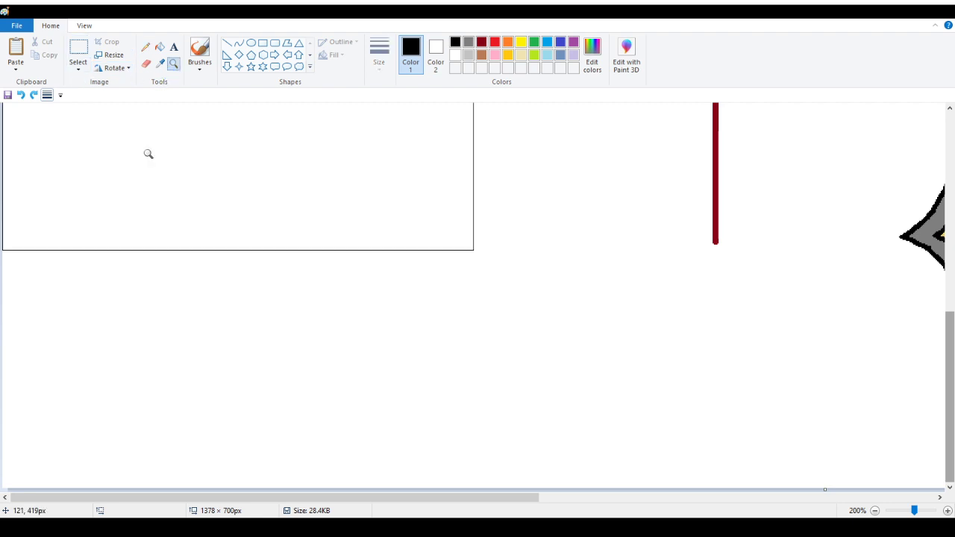
pyautogui.rightClick(146, 154)
pyautogui.click(87, 167)
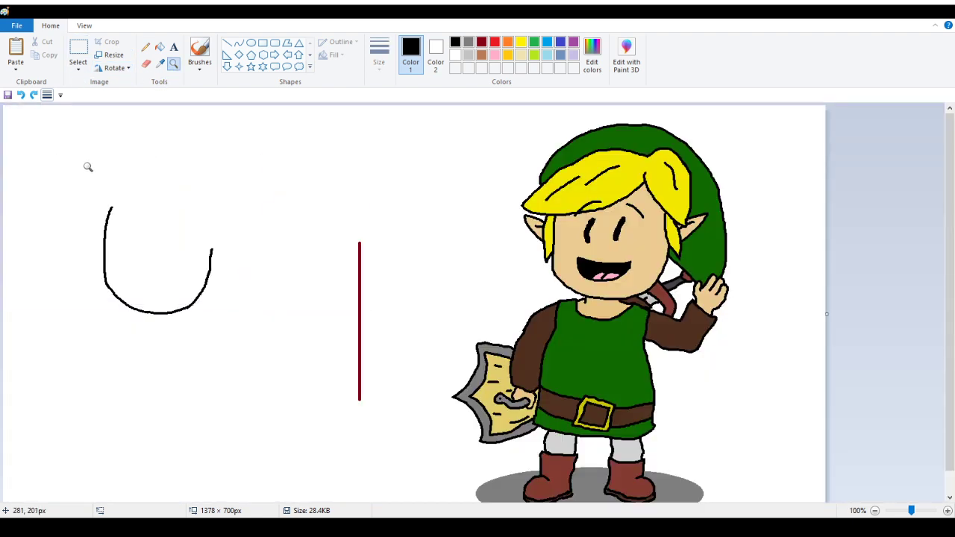
pyautogui.click(78, 51)
pyautogui.moveTo(70, 177)
pyautogui.mouseDown()
pyautogui.moveTo(202, 324)
pyautogui.moveTo(246, 351)
pyautogui.mouseUp()
pyautogui.moveTo(188, 305)
pyautogui.mouseDown()
pyautogui.moveTo(636, 299)
pyautogui.moveTo(633, 287)
pyautogui.moveTo(648, 305)
pyautogui.moveTo(651, 295)
pyautogui.moveTo(183, 279)
pyautogui.mouseUp()
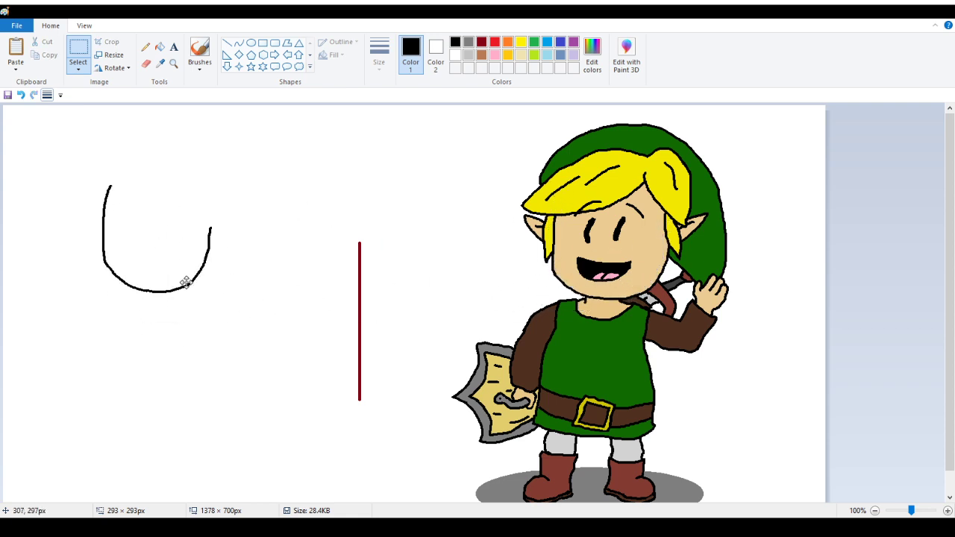
pyautogui.click(301, 377)
pyautogui.click(21, 96)
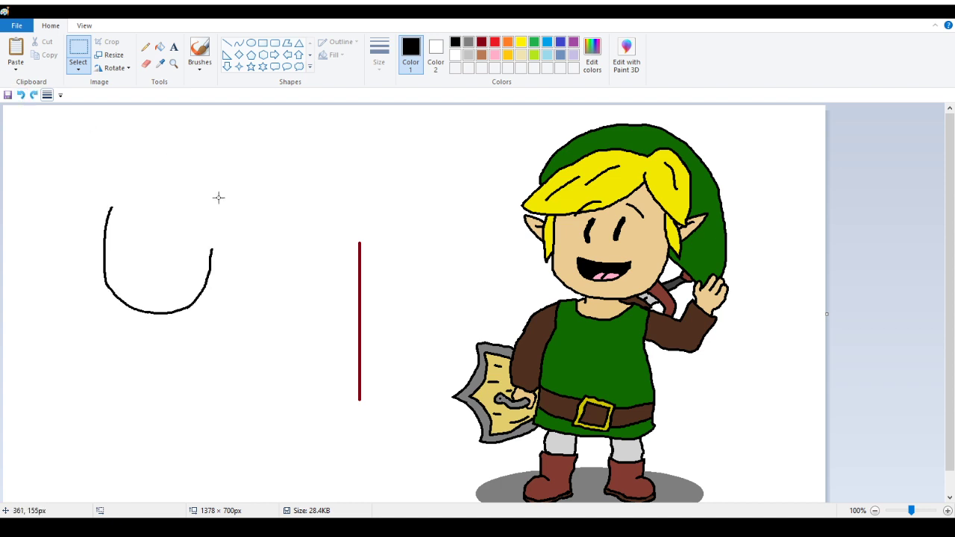
pyautogui.moveTo(49, 172)
pyautogui.mouseDown()
pyautogui.moveTo(224, 335)
pyautogui.moveTo(202, 294)
pyautogui.mouseUp()
pyautogui.click(336, 193)
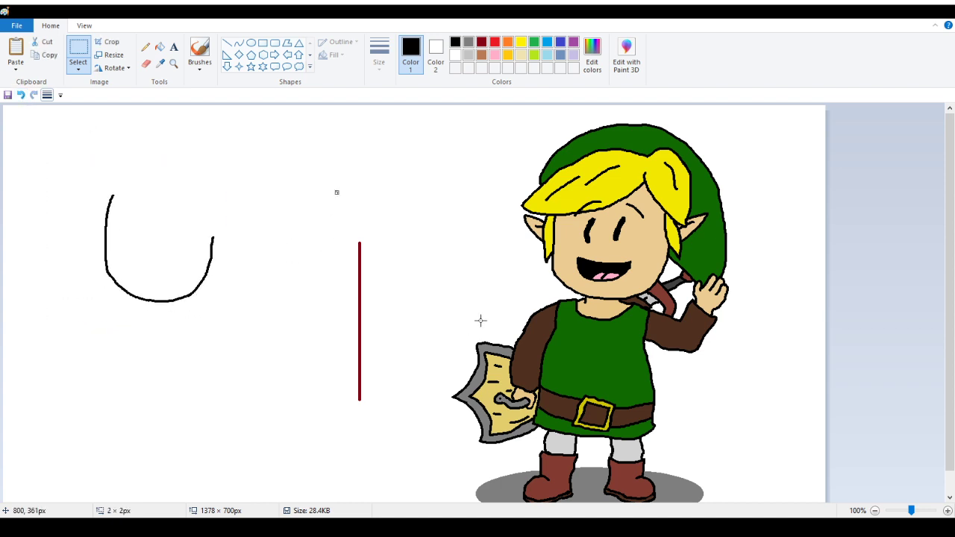
# Compare the chin's height with the reference character using a temporary horizontal line, and undo the line.
pyautogui.click(227, 43)
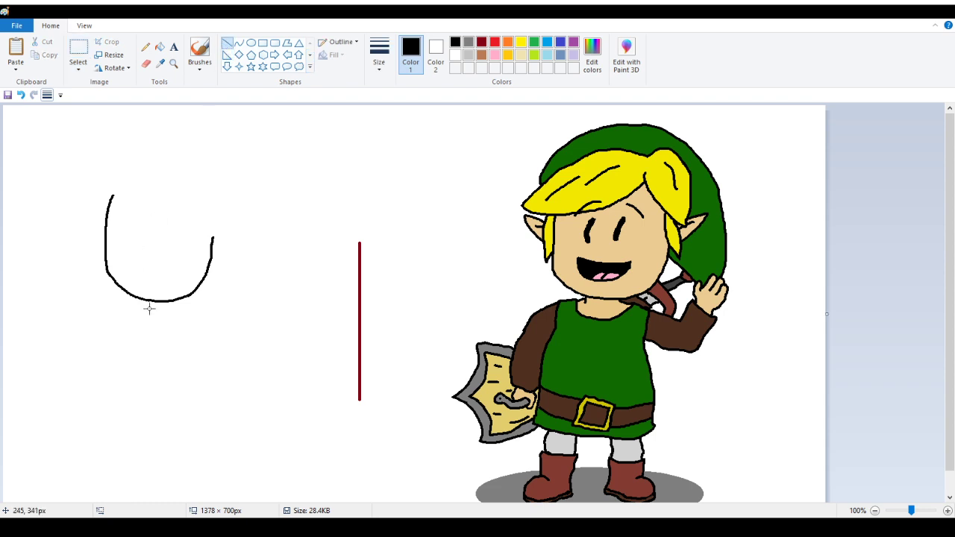
pyautogui.moveTo(154, 302); pyautogui.dragTo(644, 303)
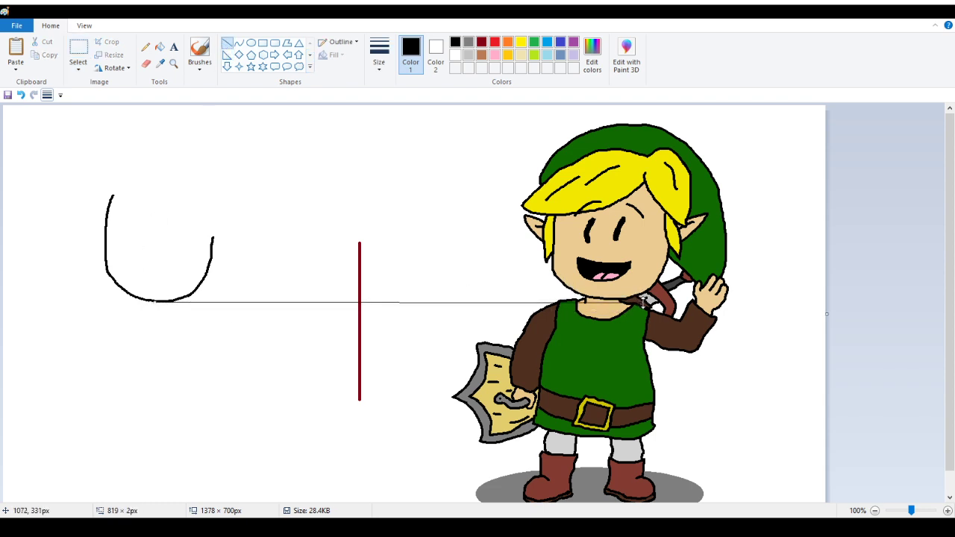
pyautogui.click(22, 96)
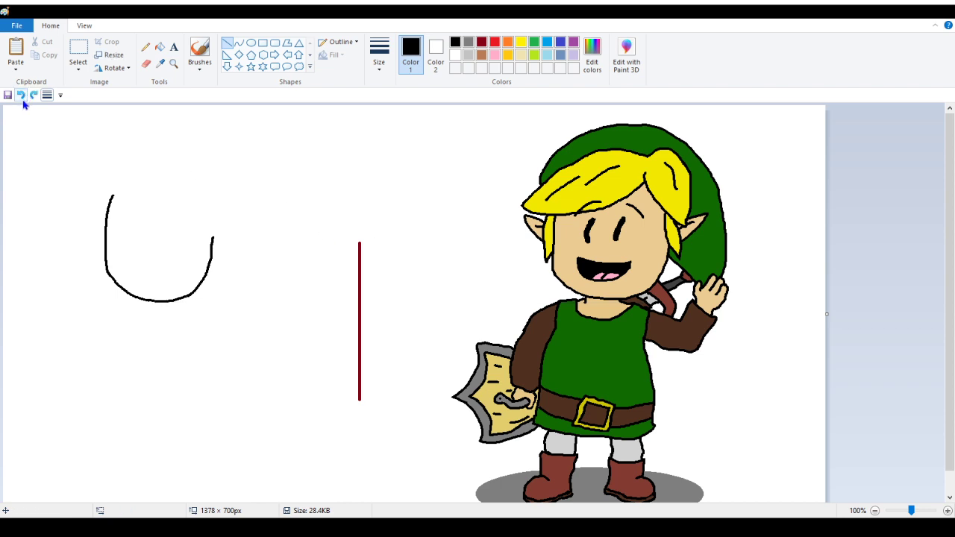
pyautogui.scroll(-1, 10, 133)
pyautogui.scroll(1, 26, 135)
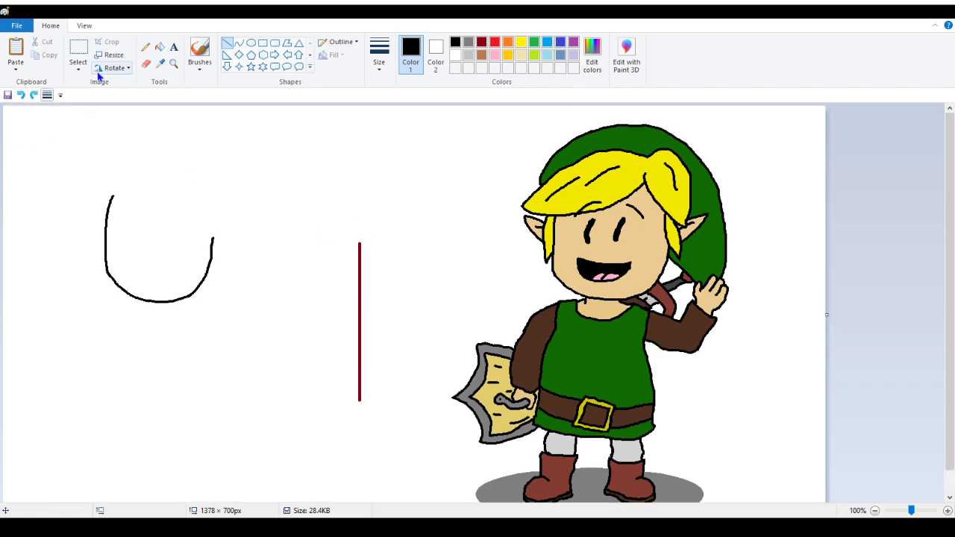
# Move the face outline slightly to the right, keeping it at nearly the same height.
pyautogui.click(78, 51)
pyautogui.moveTo(88, 182); pyautogui.dragTo(226, 318)
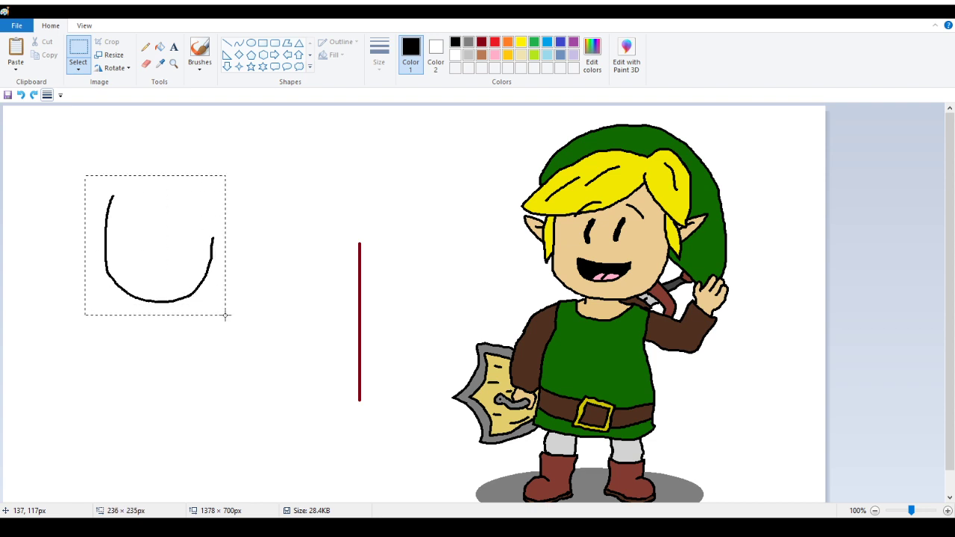
pyautogui.moveTo(203, 288); pyautogui.dragTo(211, 284)
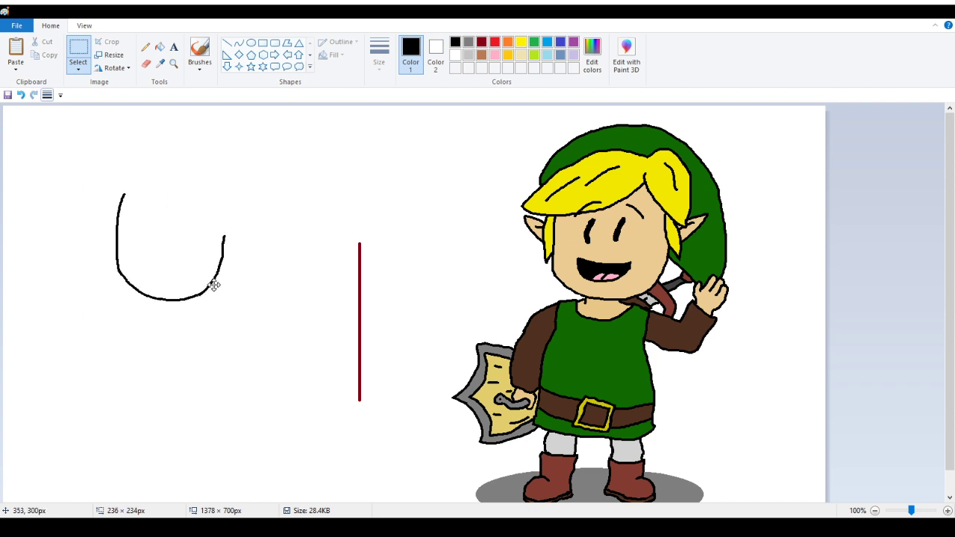
pyautogui.click(420, 175)
# Draw the short neck, the curved neckline and the start of the right shoulder below the chin with the black Pencil.
pyautogui.scroll(-1, 212, 182)
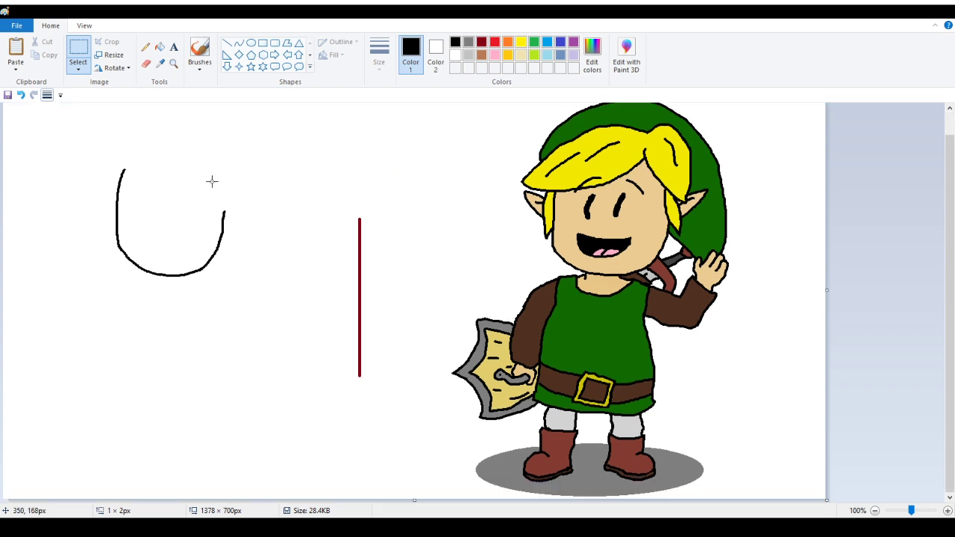
pyautogui.click(145, 46)
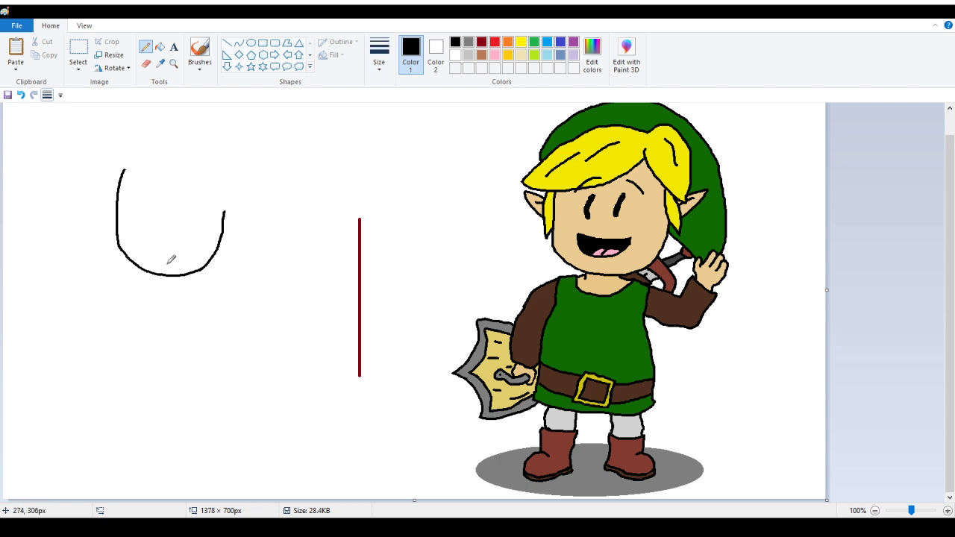
pyautogui.scroll(1, 109, 298)
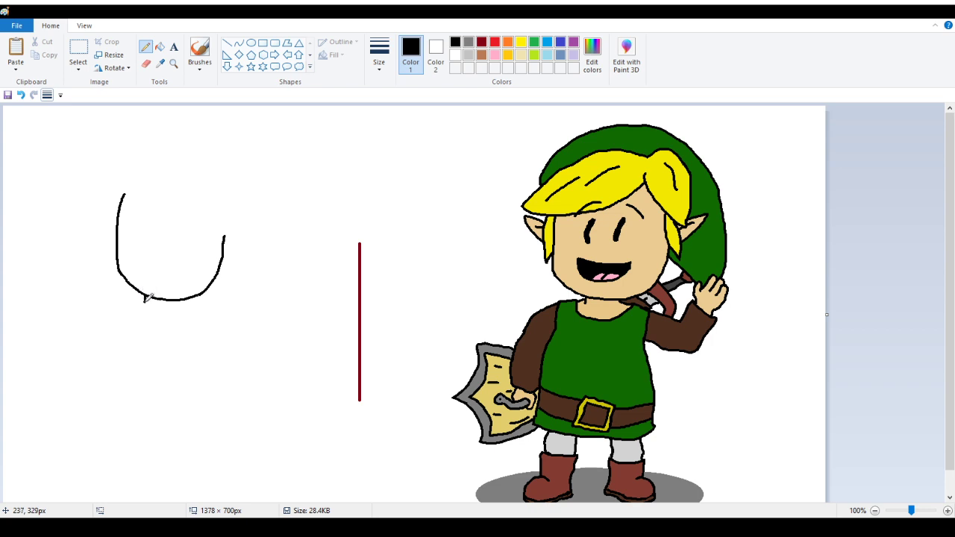
pyautogui.moveTo(144, 297); pyautogui.dragTo(143, 306)
pyautogui.moveTo(172, 301)
pyautogui.mouseDown()
pyautogui.moveTo(145, 307)
pyautogui.moveTo(188, 301)
pyautogui.mouseUp()
pyautogui.moveTo(186, 305); pyautogui.dragTo(216, 316)
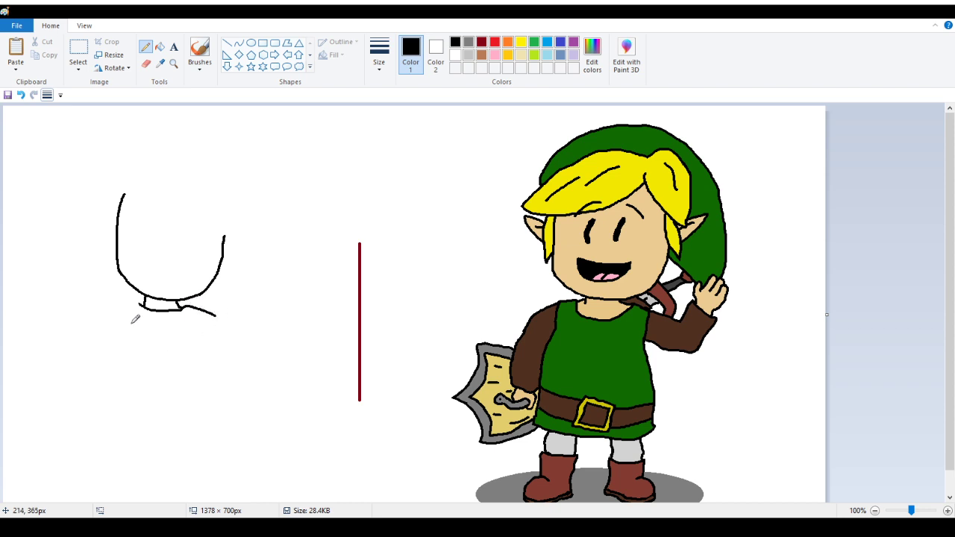
pyautogui.scroll(-1, 118, 336)
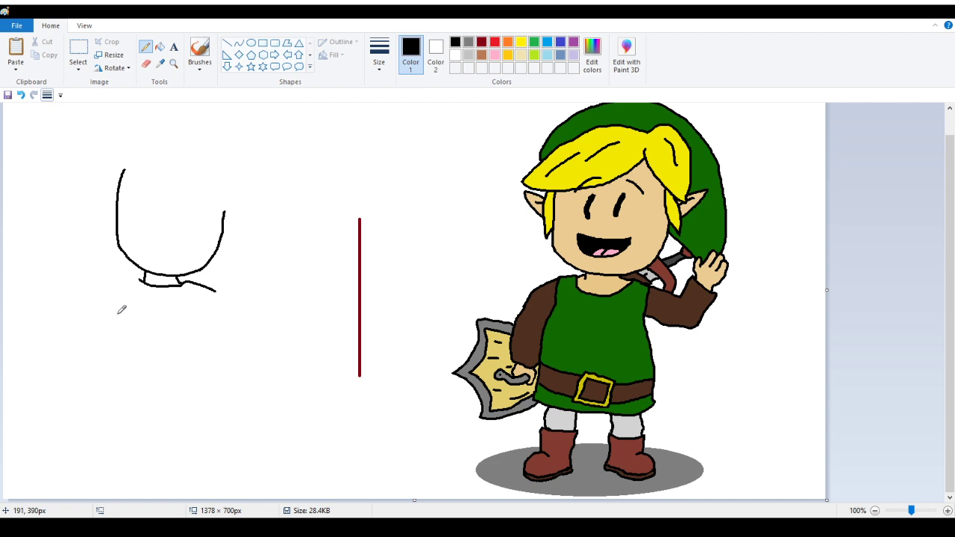
pyautogui.moveTo(119, 314); pyautogui.dragTo(82, 377)
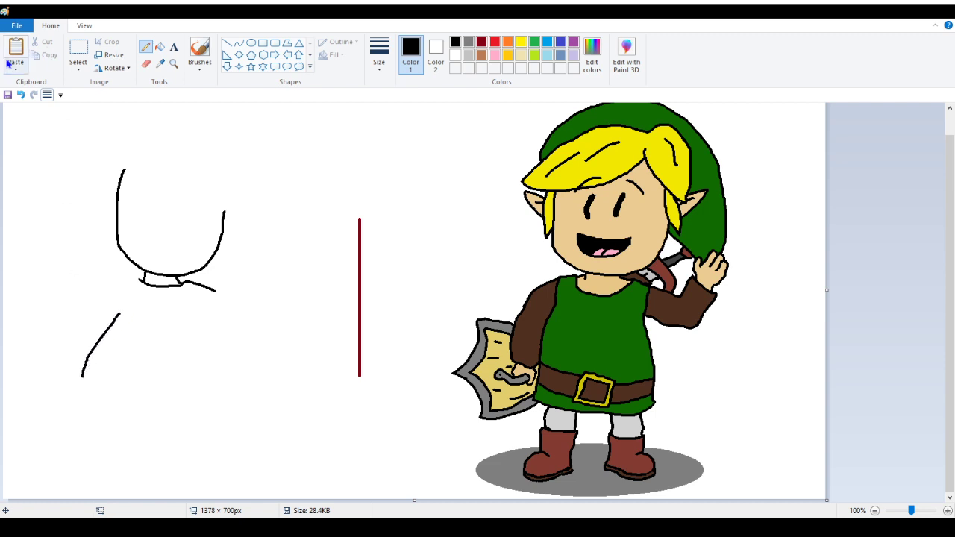
pyautogui.click(21, 95)
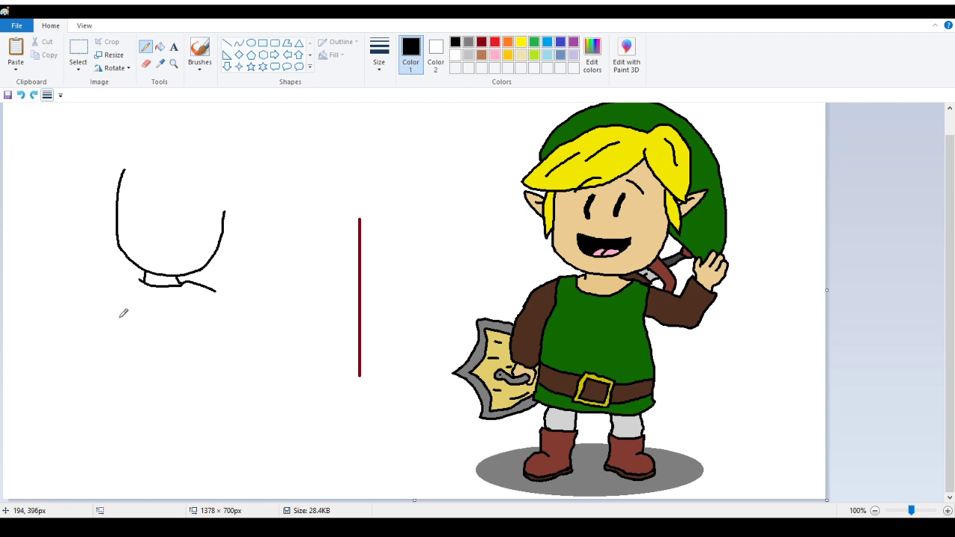
pyautogui.moveTo(116, 322); pyautogui.dragTo(116, 372)
pyautogui.click(21, 94)
# Draw the tunic's left side, wavy hem and right side in black below the neck, redoing the right side once.
pyautogui.moveTo(121, 312)
pyautogui.mouseDown()
pyautogui.moveTo(82, 437)
pyautogui.moveTo(215, 441)
pyautogui.mouseUp()
pyautogui.moveTo(218, 325); pyautogui.dragTo(215, 441)
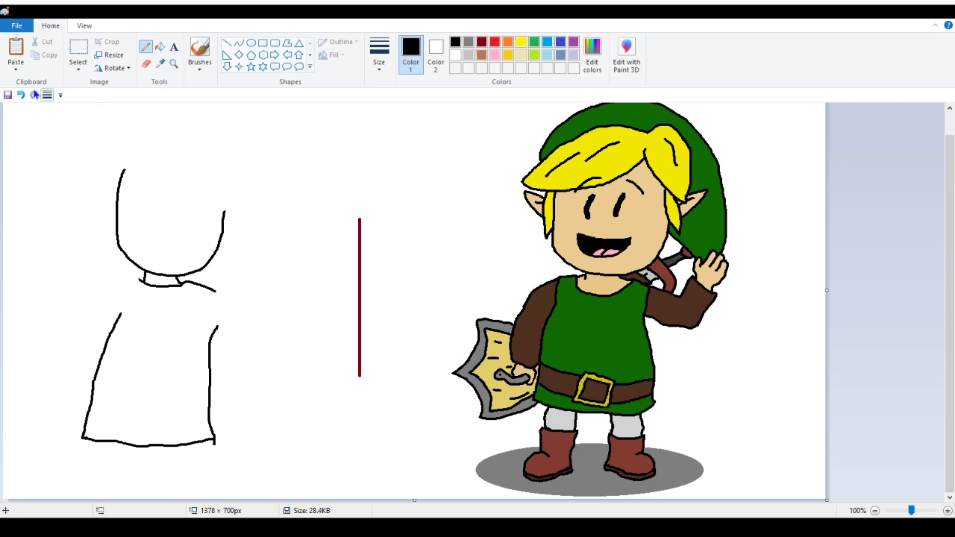
pyautogui.click(21, 95)
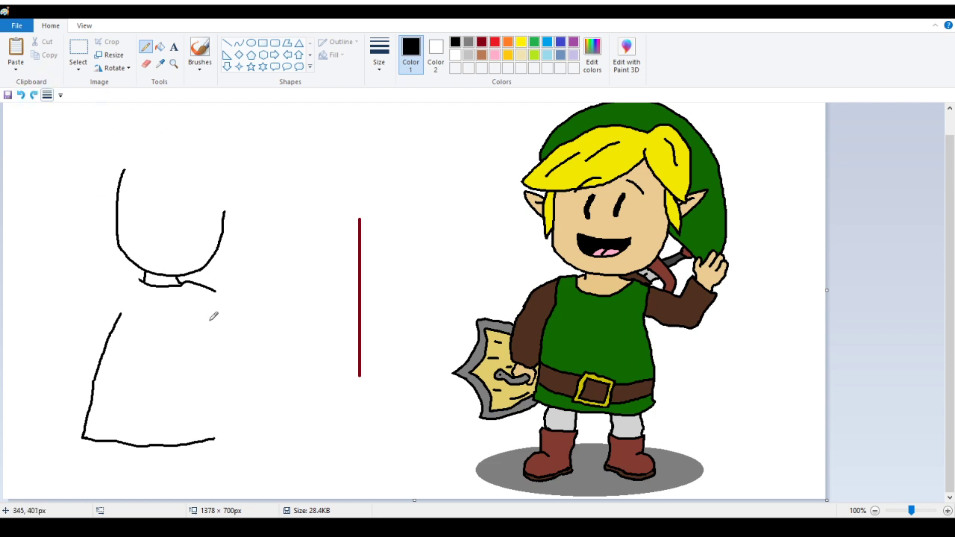
pyautogui.moveTo(211, 314); pyautogui.dragTo(215, 445)
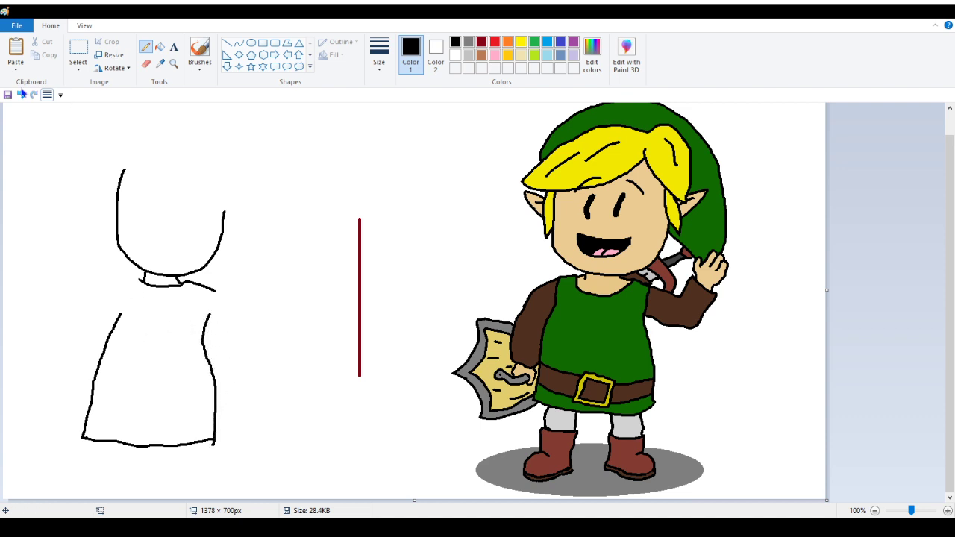
# Shift the tunic outline very slightly to the left, undoing the first, larger move.
pyautogui.click(78, 49)
pyautogui.moveTo(29, 288); pyautogui.dragTo(247, 478)
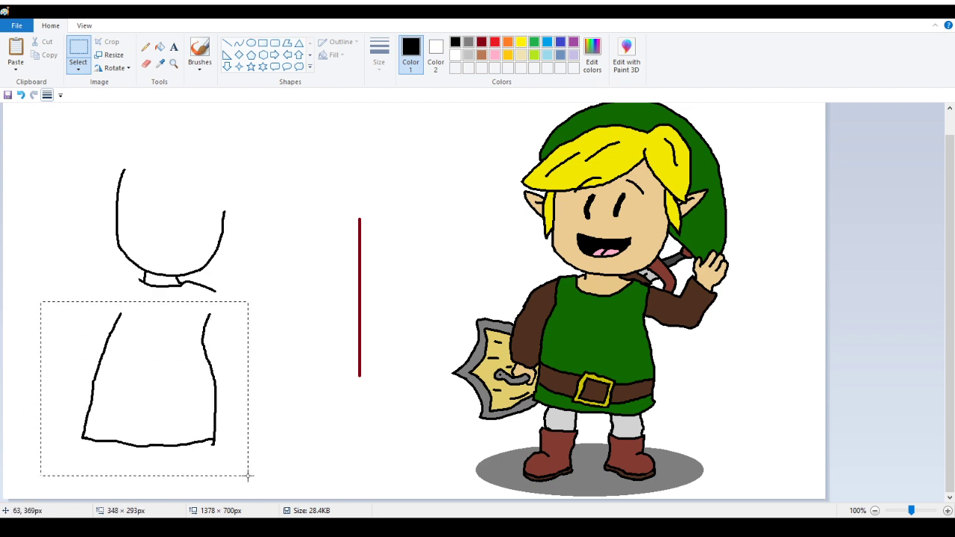
pyautogui.moveTo(203, 424); pyautogui.dragTo(193, 427)
pyautogui.click(277, 265)
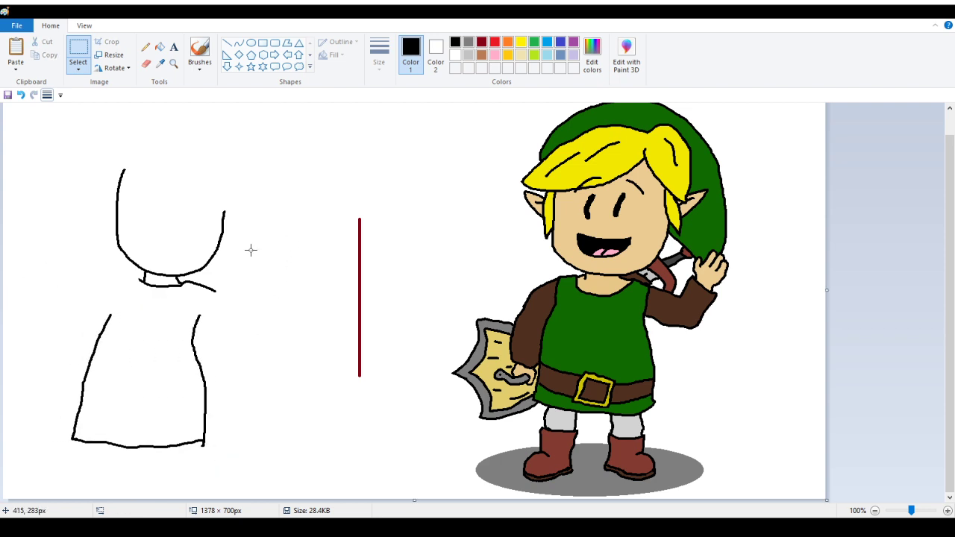
pyautogui.click(22, 94)
pyautogui.moveTo(70, 293); pyautogui.dragTo(249, 475)
pyautogui.moveTo(190, 407); pyautogui.dragTo(188, 406)
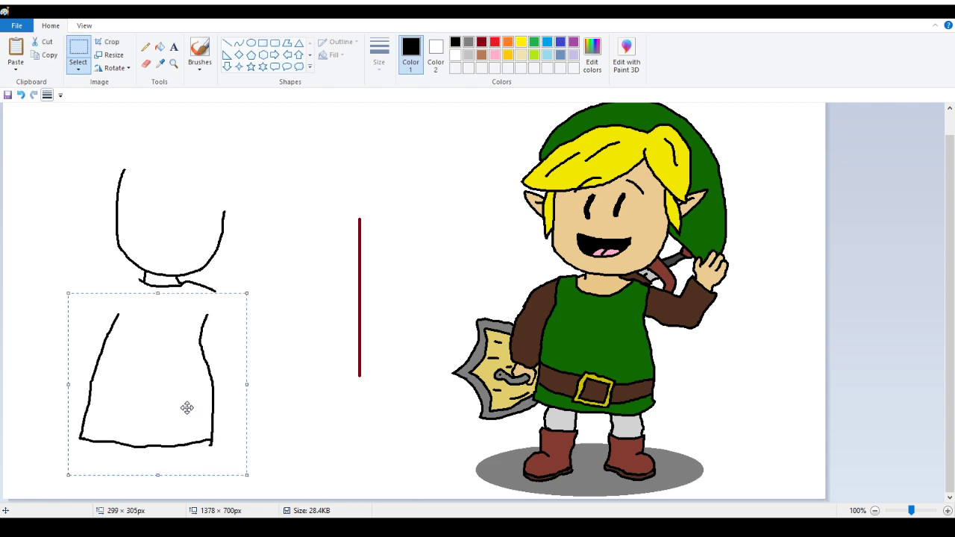
pyautogui.click(234, 126)
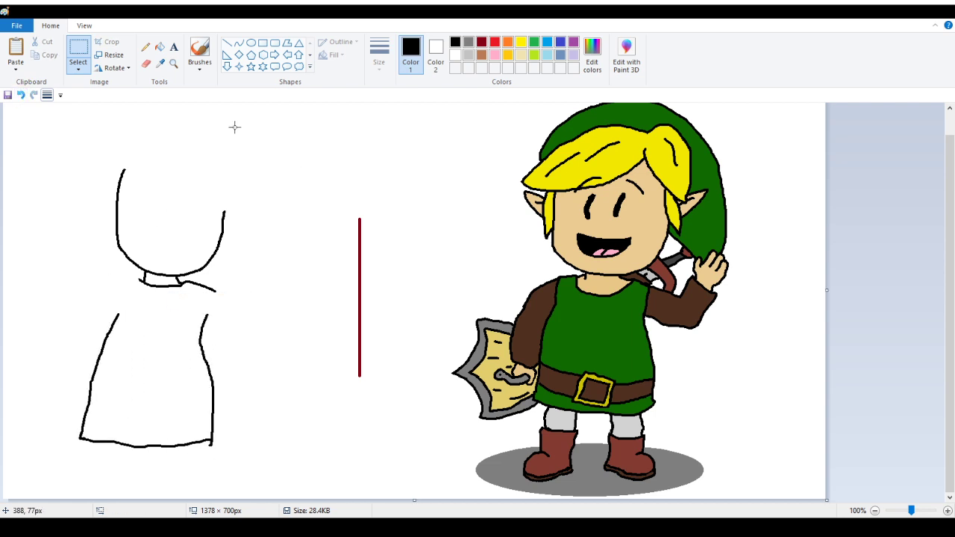
# Draw the left shoulder curve from the neckline and extend the right shoulder outward and down with the black Pencil.
pyautogui.click(145, 47)
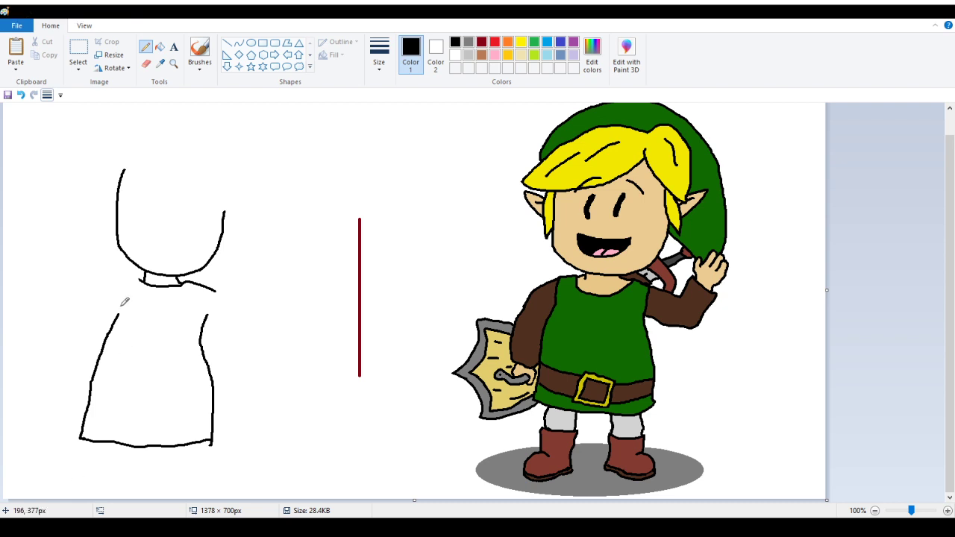
pyautogui.moveTo(144, 277); pyautogui.dragTo(95, 303)
pyautogui.moveTo(215, 287); pyautogui.dragTo(233, 313)
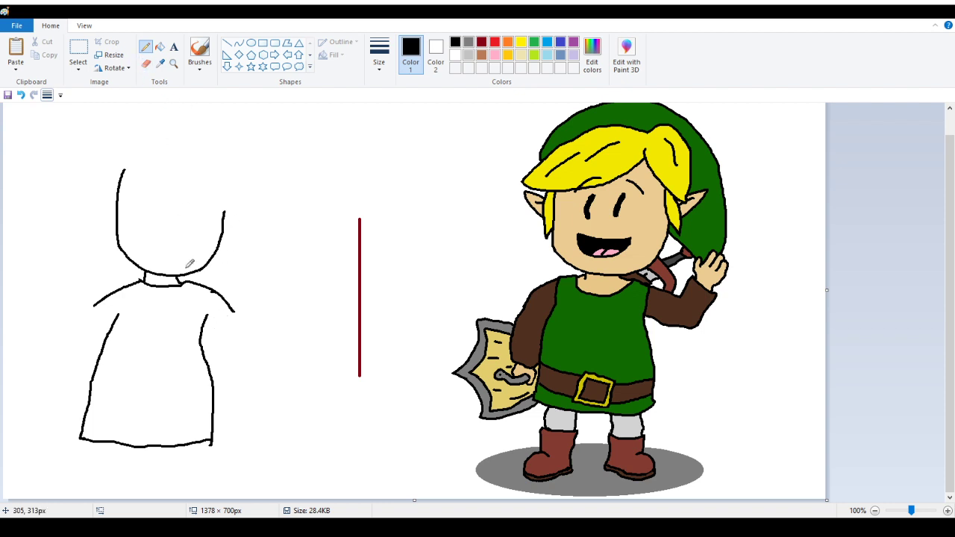
# Erase the upper end of the tunic's right side and the overshoot below its lower-right corner, and return to the Pencil.
pyautogui.click(146, 64)
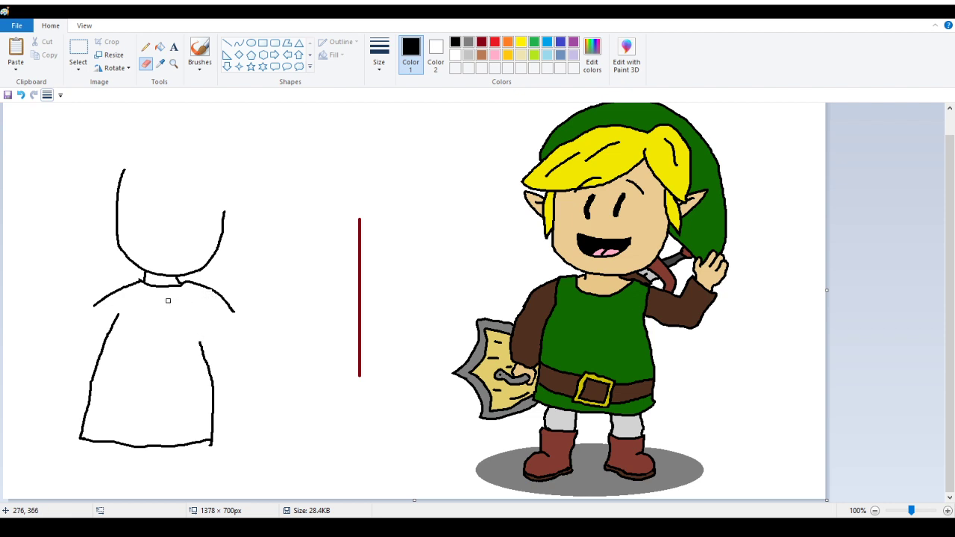
pyautogui.click(145, 46)
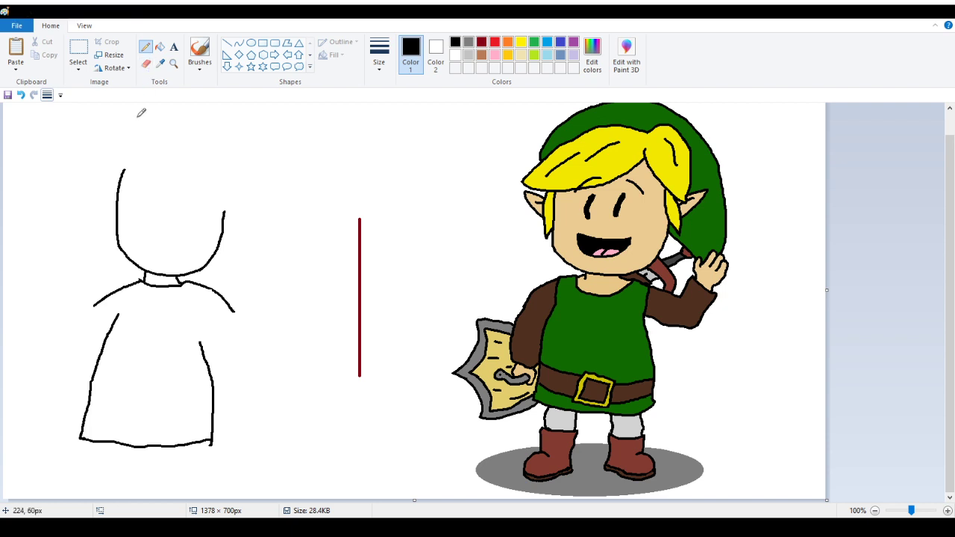
pyautogui.click(146, 65)
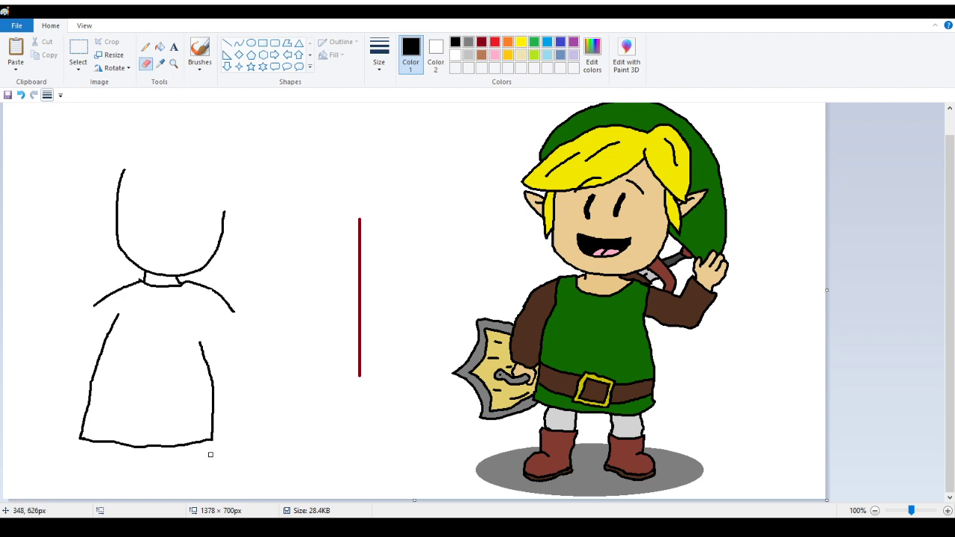
pyautogui.click(145, 46)
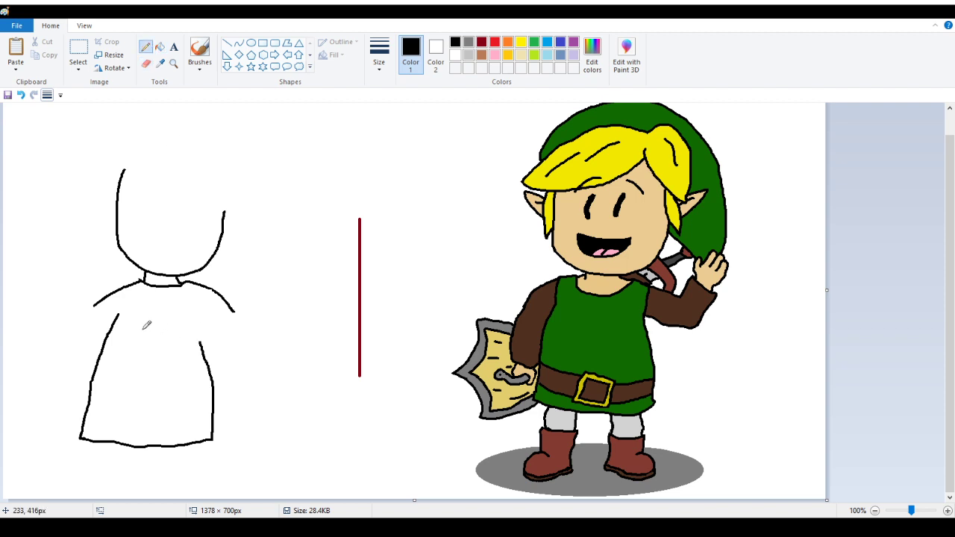
# Draw a small round hand on the tunic's chest and erase the upper part of the tunic's right side.
pyautogui.moveTo(142, 320)
pyautogui.mouseDown()
pyautogui.moveTo(161, 336)
pyautogui.moveTo(143, 321)
pyautogui.mouseUp()
pyautogui.click(146, 64)
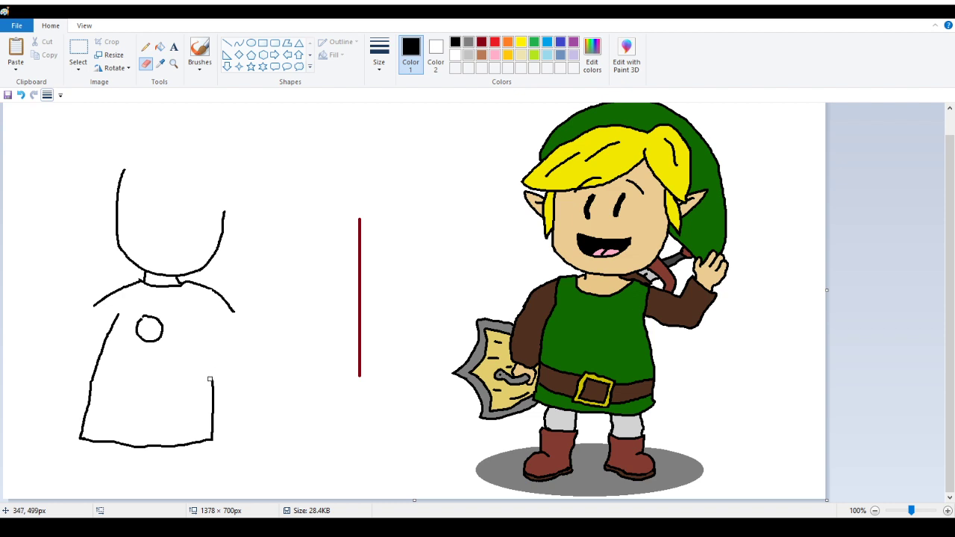
pyautogui.click(146, 46)
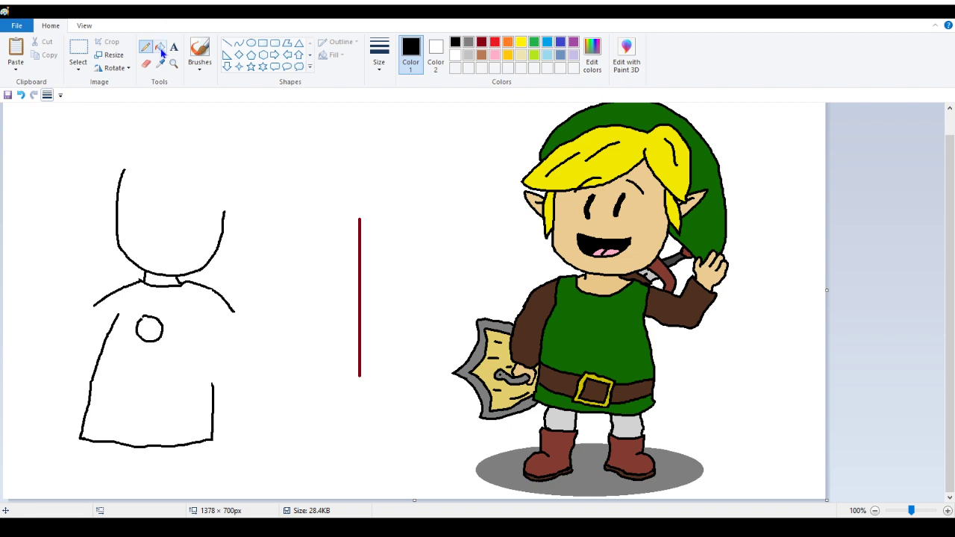
# Erase the right shoulder curve and redraw it with the black Pencil as a rounded shoulder ending in a short sleeve.
pyautogui.click(146, 64)
pyautogui.moveTo(216, 292); pyautogui.dragTo(236, 319)
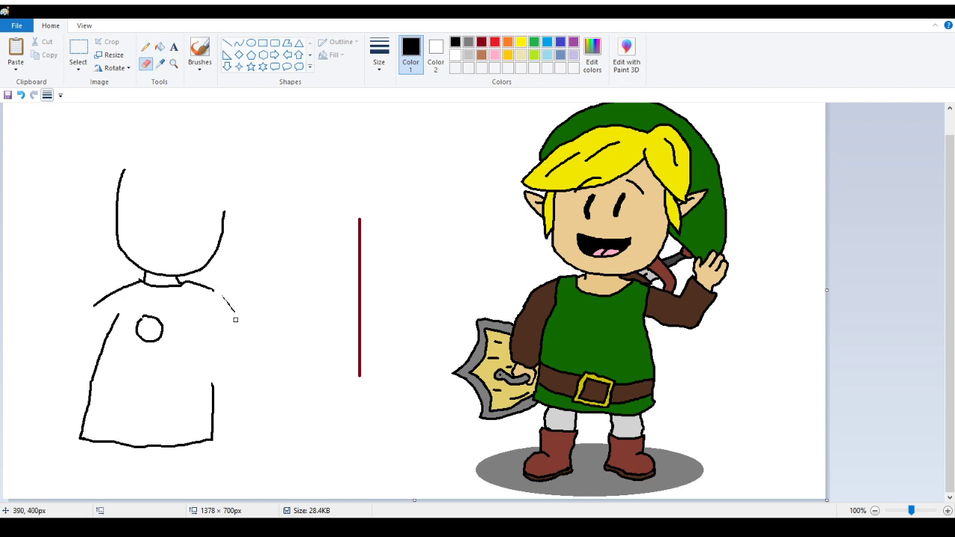
pyautogui.moveTo(187, 281); pyautogui.dragTo(216, 289)
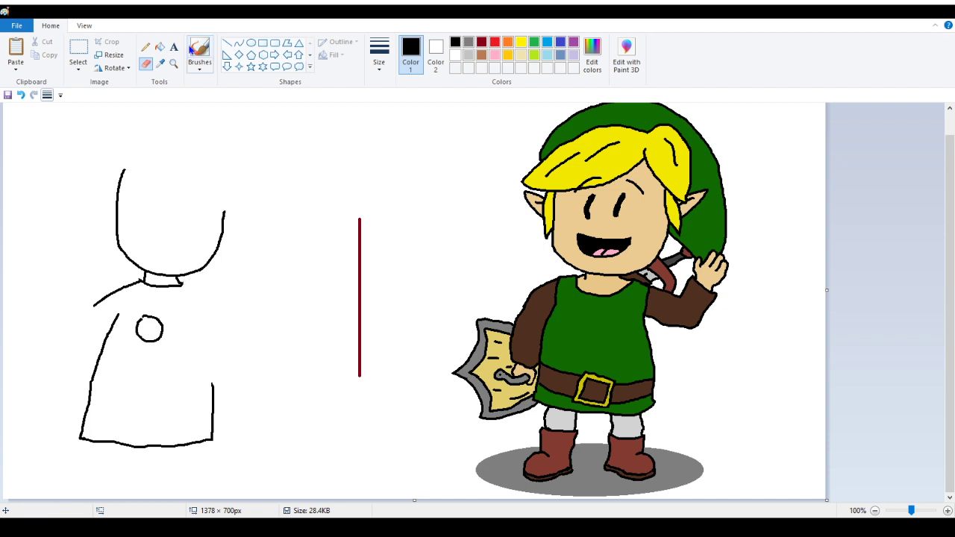
pyautogui.click(146, 47)
pyautogui.moveTo(185, 277)
pyautogui.mouseDown()
pyautogui.moveTo(233, 303)
pyautogui.moveTo(236, 317)
pyautogui.moveTo(201, 333)
pyautogui.moveTo(202, 342)
pyautogui.moveTo(224, 336)
pyautogui.moveTo(237, 313)
pyautogui.mouseUp()
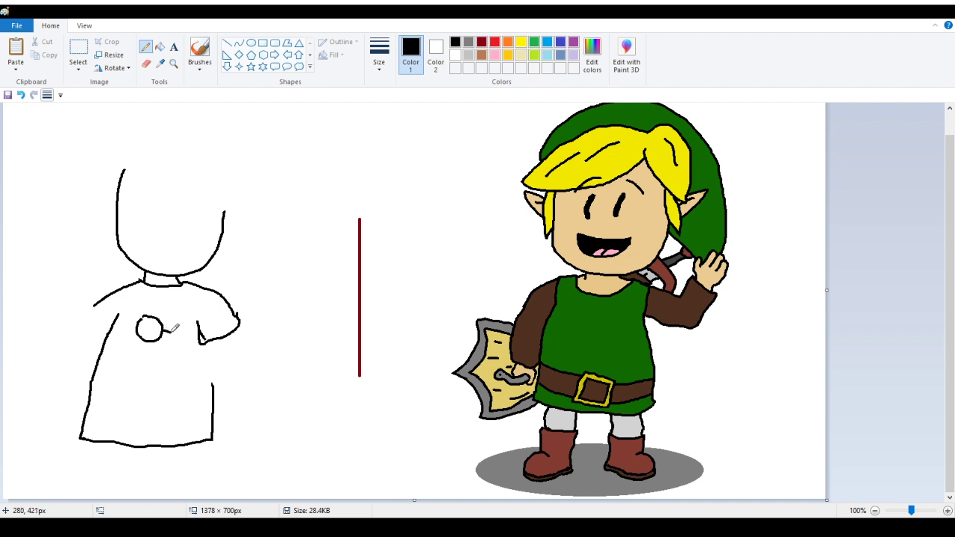
# Draw the bent right forearm and the left sleeve and forearm meeting at the round hand, and go over the right sleeve and elbow again.
pyautogui.moveTo(163, 333)
pyautogui.mouseDown()
pyautogui.moveTo(197, 351)
pyautogui.moveTo(145, 339)
pyautogui.moveTo(186, 368)
pyautogui.moveTo(192, 351)
pyautogui.moveTo(183, 367)
pyautogui.moveTo(232, 338)
pyautogui.mouseUp()
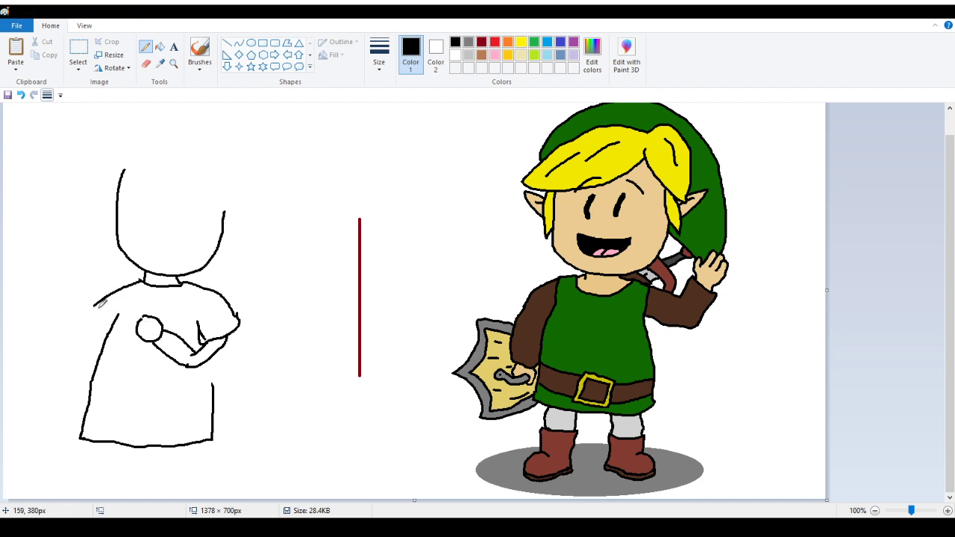
pyautogui.moveTo(108, 294)
pyautogui.mouseDown()
pyautogui.moveTo(93, 319)
pyautogui.moveTo(114, 327)
pyautogui.moveTo(100, 335)
pyautogui.moveTo(98, 323)
pyautogui.moveTo(90, 348)
pyautogui.moveTo(104, 355)
pyautogui.moveTo(144, 335)
pyautogui.mouseUp()
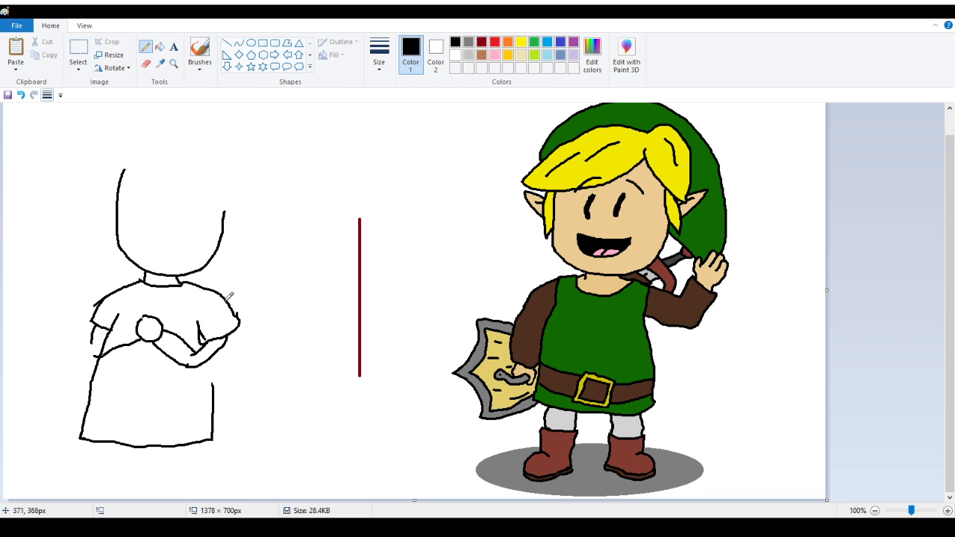
pyautogui.moveTo(228, 297); pyautogui.dragTo(239, 331)
pyautogui.moveTo(203, 336); pyautogui.dragTo(235, 341)
pyautogui.moveTo(196, 360); pyautogui.dragTo(232, 337)
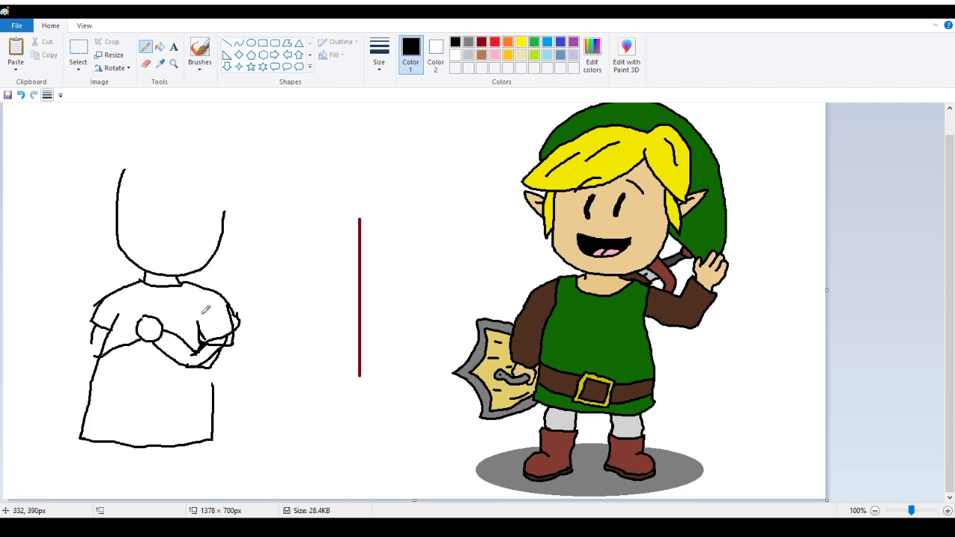
# Magnify the canvas to 200% and compare the drawn arms with the reference character's sleeves, tunic and belt.
pyautogui.click(147, 64)
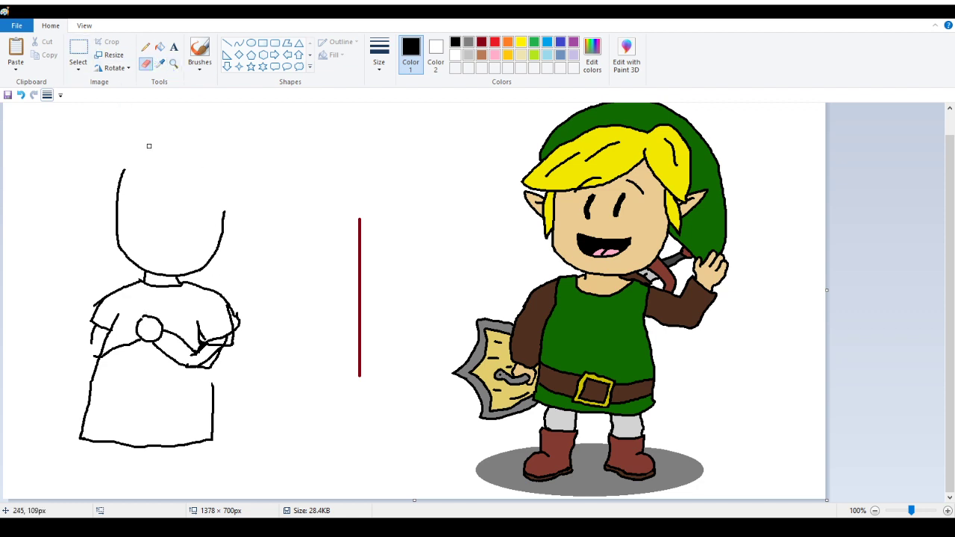
pyautogui.click(173, 64)
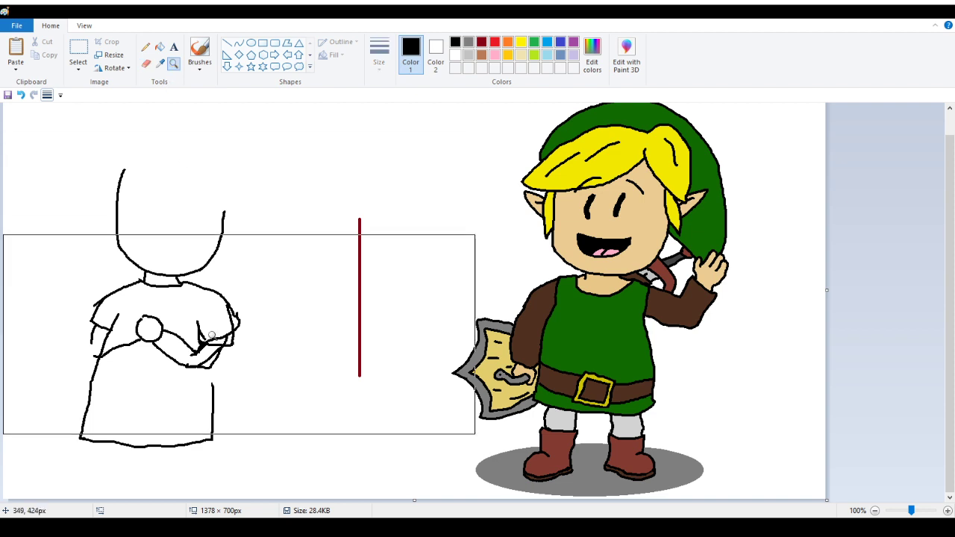
pyautogui.click(240, 334)
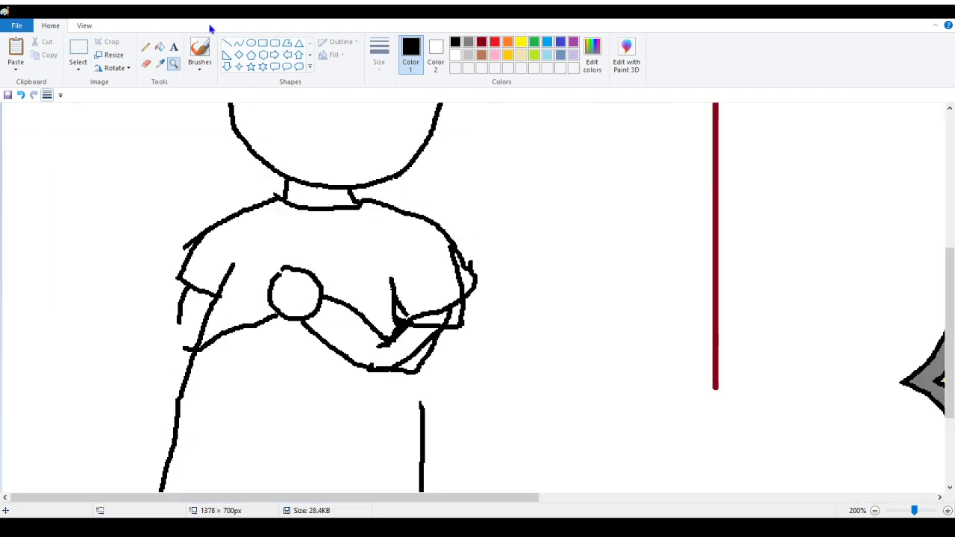
pyautogui.click(146, 64)
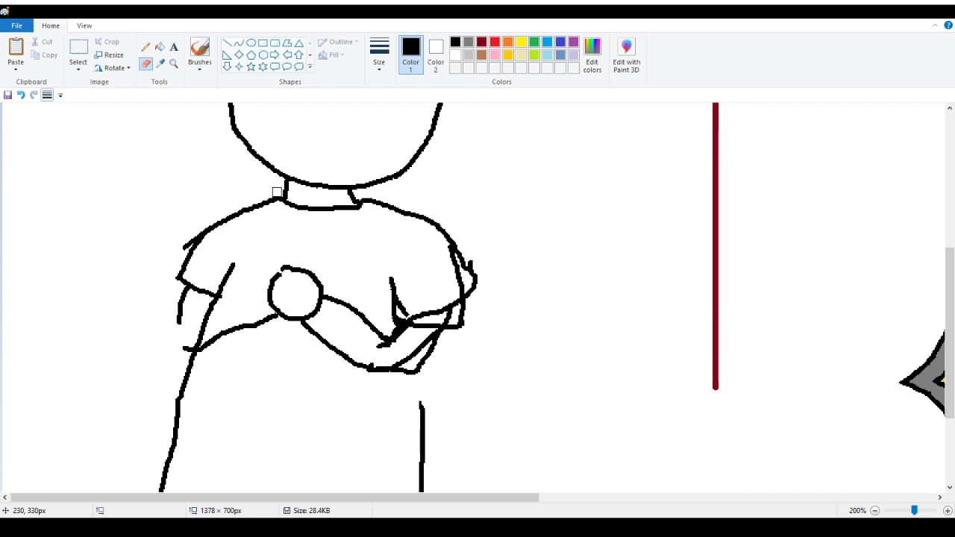
pyautogui.moveTo(213, 497); pyautogui.dragTo(610, 497)
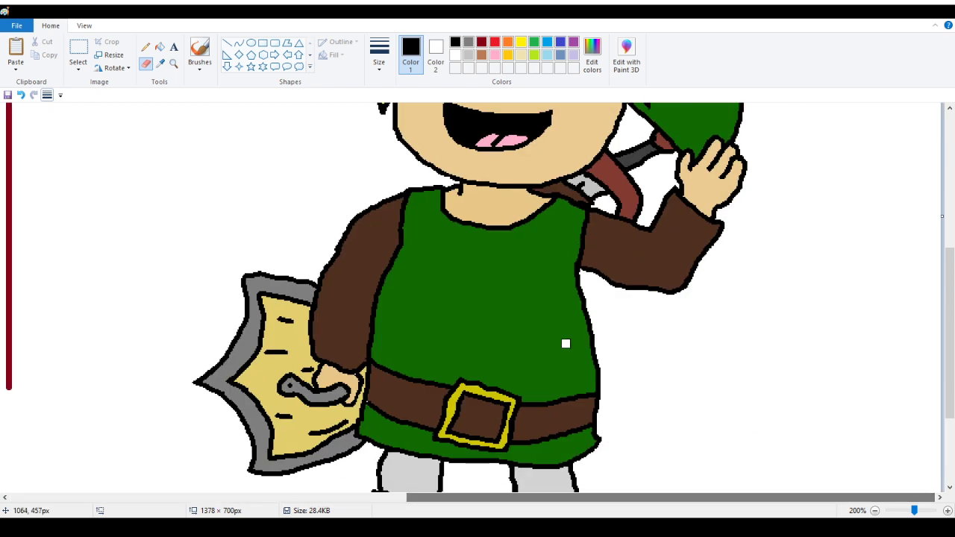
pyautogui.scroll(5, 565, 342)
pyautogui.scroll(-5, 560, 343)
pyautogui.moveTo(527, 497); pyautogui.dragTo(129, 498)
pyautogui.scroll(3, 109, 449)
pyautogui.scroll(-3, 191, 386)
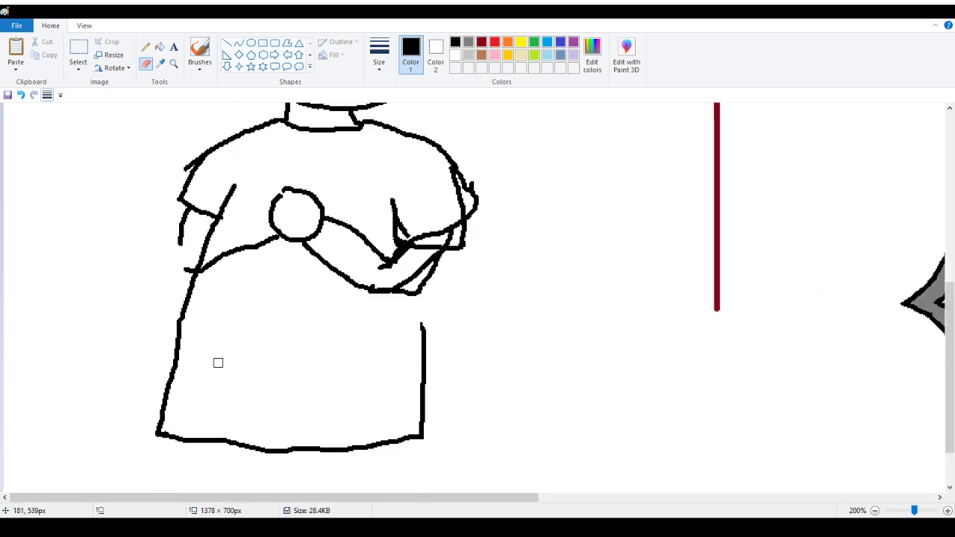
# Draw a slanted, curved cuff edge around the right sleeve's opening with the black Pencil.
pyautogui.click(146, 46)
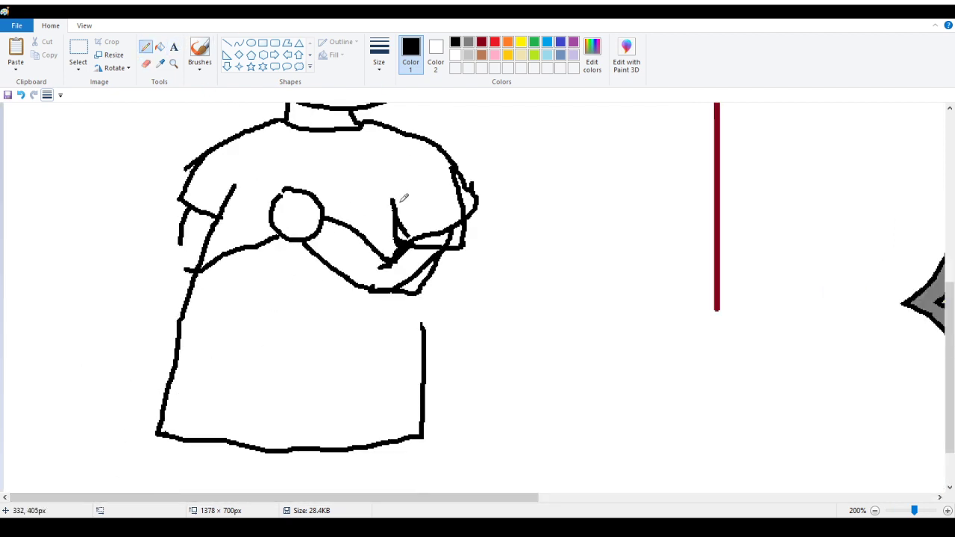
pyautogui.moveTo(395, 196)
pyautogui.mouseDown()
pyautogui.moveTo(369, 237)
pyautogui.moveTo(373, 228)
pyautogui.moveTo(389, 246)
pyautogui.moveTo(456, 254)
pyautogui.mouseUp()
pyautogui.moveTo(474, 182); pyautogui.dragTo(452, 256)
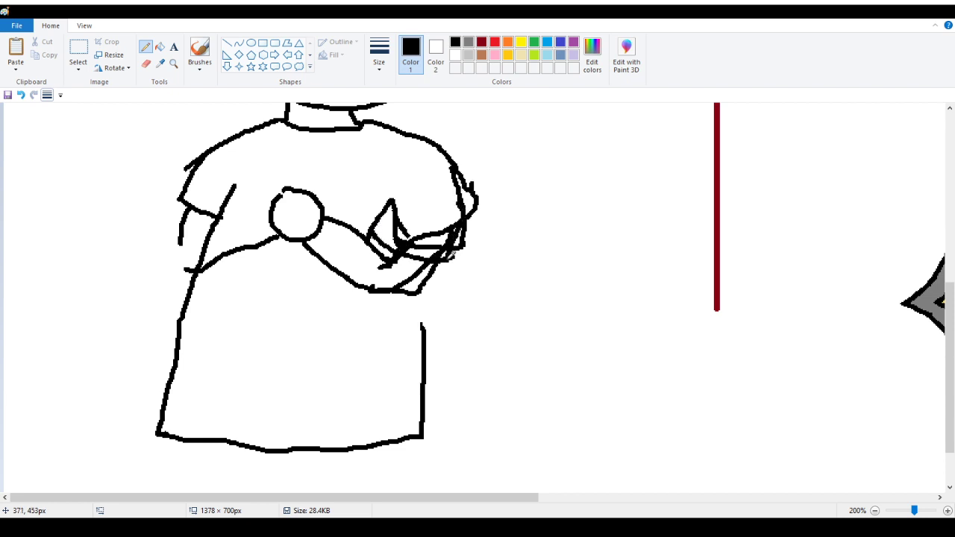
pyautogui.moveTo(385, 243); pyautogui.dragTo(378, 257)
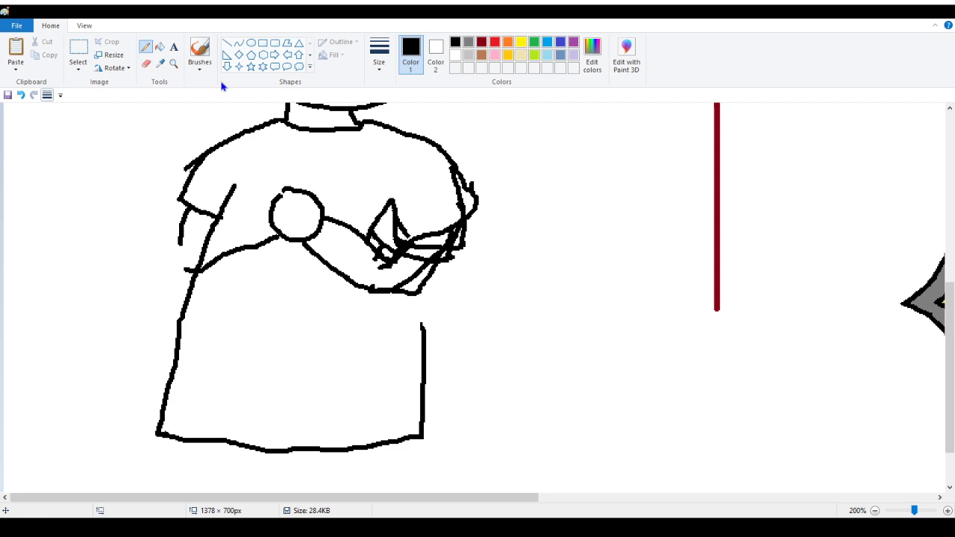
# Erase the overlapping lines inside the right sleeve's opening, along its outer edge and at the elbow.
pyautogui.click(146, 64)
pyautogui.moveTo(406, 216); pyautogui.dragTo(400, 206)
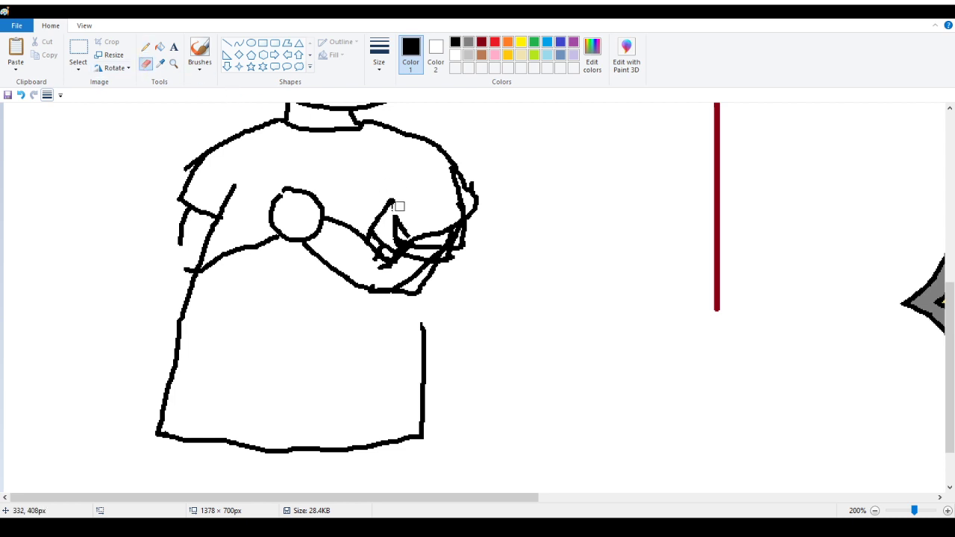
pyautogui.moveTo(454, 164)
pyautogui.mouseDown()
pyautogui.moveTo(477, 203)
pyautogui.moveTo(476, 194)
pyautogui.moveTo(467, 182)
pyautogui.moveTo(475, 226)
pyautogui.moveTo(404, 228)
pyautogui.moveTo(412, 237)
pyautogui.moveTo(394, 226)
pyautogui.moveTo(434, 253)
pyautogui.moveTo(453, 226)
pyautogui.moveTo(397, 237)
pyautogui.moveTo(418, 247)
pyautogui.moveTo(394, 217)
pyautogui.moveTo(390, 261)
pyautogui.moveTo(379, 262)
pyautogui.moveTo(395, 265)
pyautogui.moveTo(369, 239)
pyautogui.mouseUp()
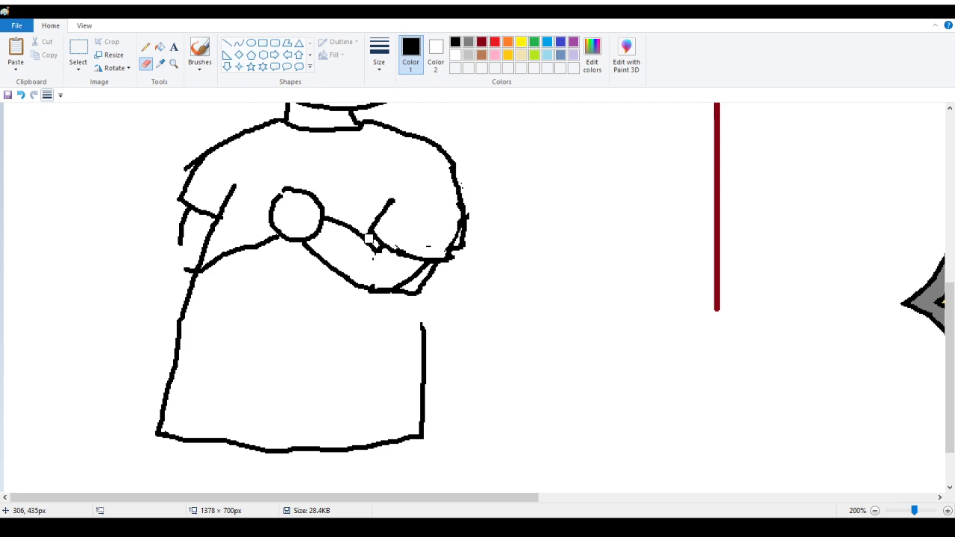
pyautogui.click(145, 48)
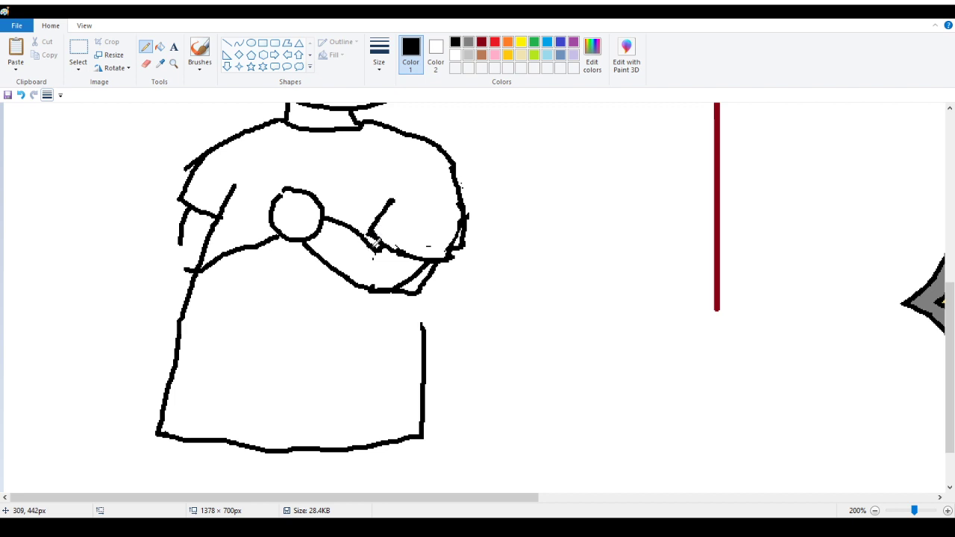
pyautogui.click(145, 64)
pyautogui.moveTo(443, 266)
pyautogui.mouseDown()
pyautogui.moveTo(424, 286)
pyautogui.moveTo(396, 295)
pyautogui.moveTo(411, 286)
pyautogui.mouseUp()
pyautogui.moveTo(467, 227)
pyautogui.mouseDown()
pyautogui.moveTo(460, 232)
pyautogui.moveTo(476, 215)
pyautogui.mouseUp()
pyautogui.moveTo(391, 236)
pyautogui.mouseDown()
pyautogui.moveTo(393, 247)
pyautogui.moveTo(445, 251)
pyautogui.mouseUp()
# Redraw the right sleeve's lower edge down to the elbow, extend the elbow line and add a slanted line parallel to the inner sleeve edge.
pyautogui.click(147, 47)
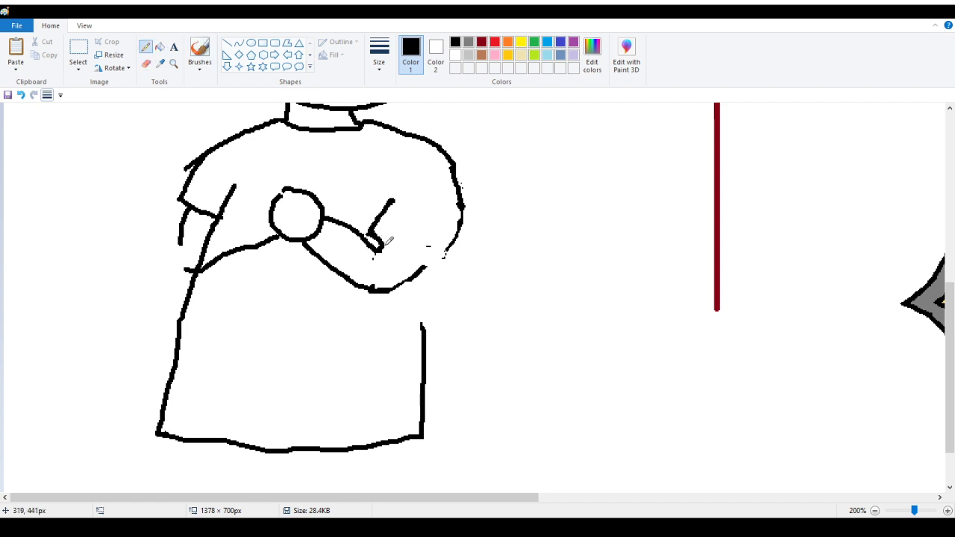
pyautogui.moveTo(385, 245); pyautogui.dragTo(436, 267)
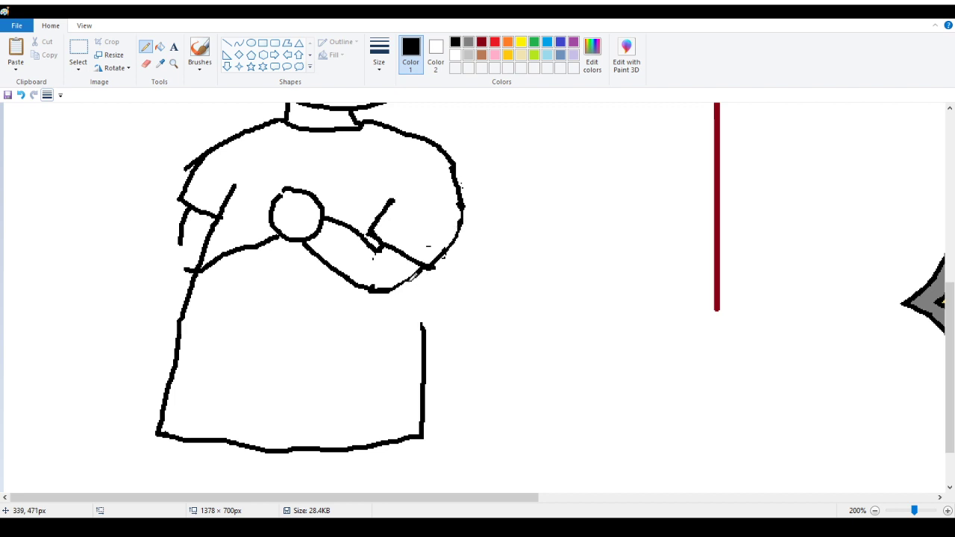
pyautogui.moveTo(413, 275); pyautogui.dragTo(385, 298)
pyautogui.moveTo(379, 240); pyautogui.dragTo(411, 199)
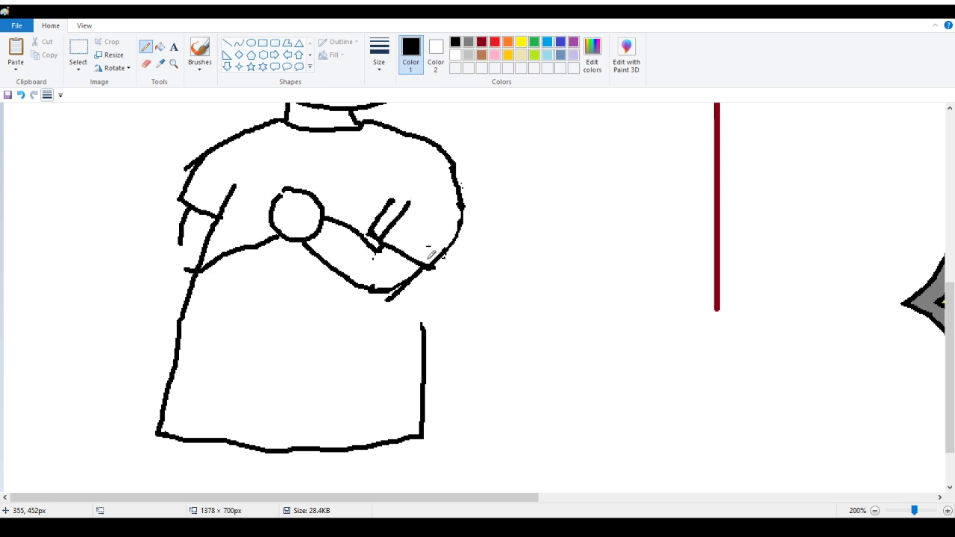
pyautogui.moveTo(421, 263); pyautogui.dragTo(442, 280)
pyautogui.moveTo(453, 166); pyautogui.dragTo(450, 215)
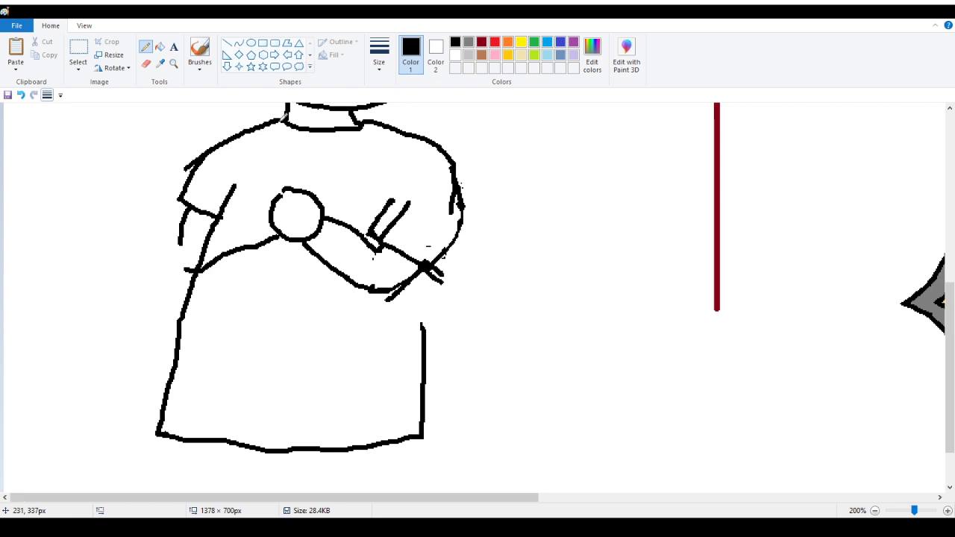
pyautogui.click(22, 95)
pyautogui.click(21, 96)
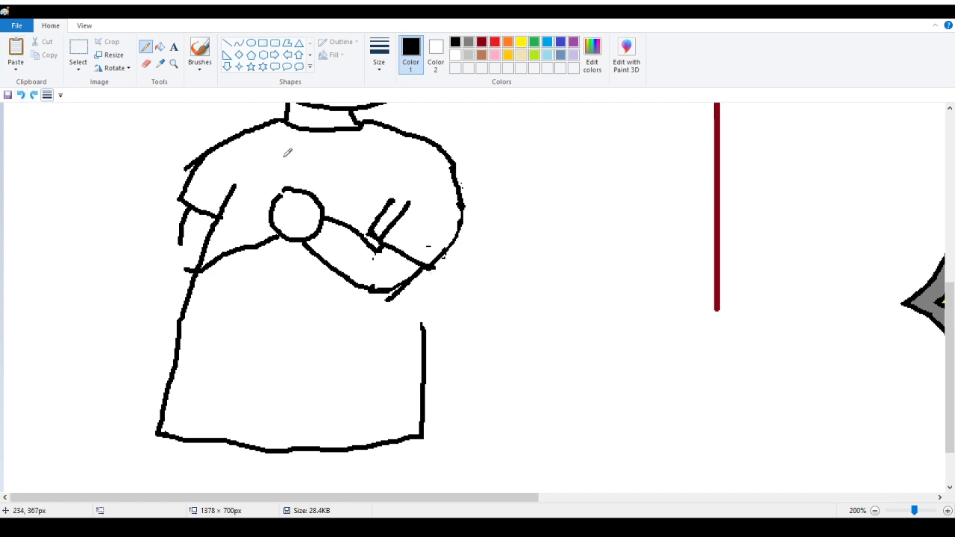
# Redraw the outer curve of the right sleeve down to the elbow and erase the old line inside it.
pyautogui.moveTo(431, 267)
pyautogui.mouseDown()
pyautogui.moveTo(444, 274)
pyautogui.moveTo(436, 271)
pyautogui.moveTo(464, 222)
pyautogui.mouseUp()
pyautogui.click(146, 65)
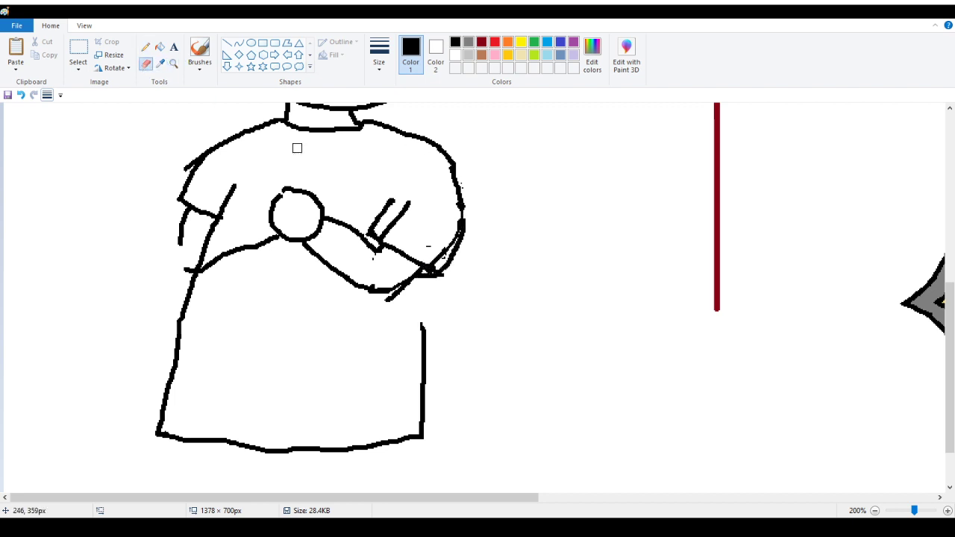
pyautogui.moveTo(438, 260); pyautogui.dragTo(448, 222)
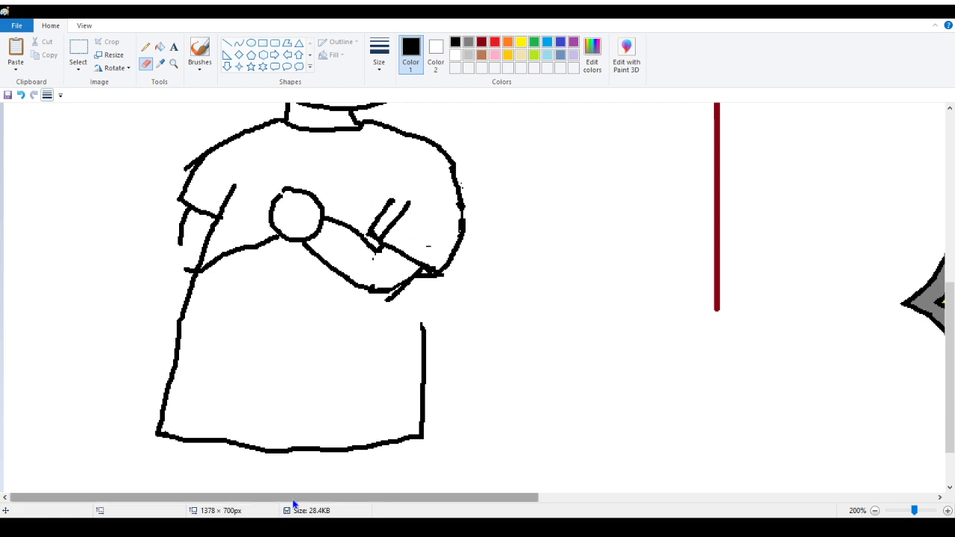
# Erase the stray line below the right elbow and redraw the corner where the right forearm meets the sleeve.
pyautogui.moveTo(296, 505); pyautogui.dragTo(689, 505)
pyautogui.scroll(6, 438, 399)
pyautogui.scroll(-6, 386, 356)
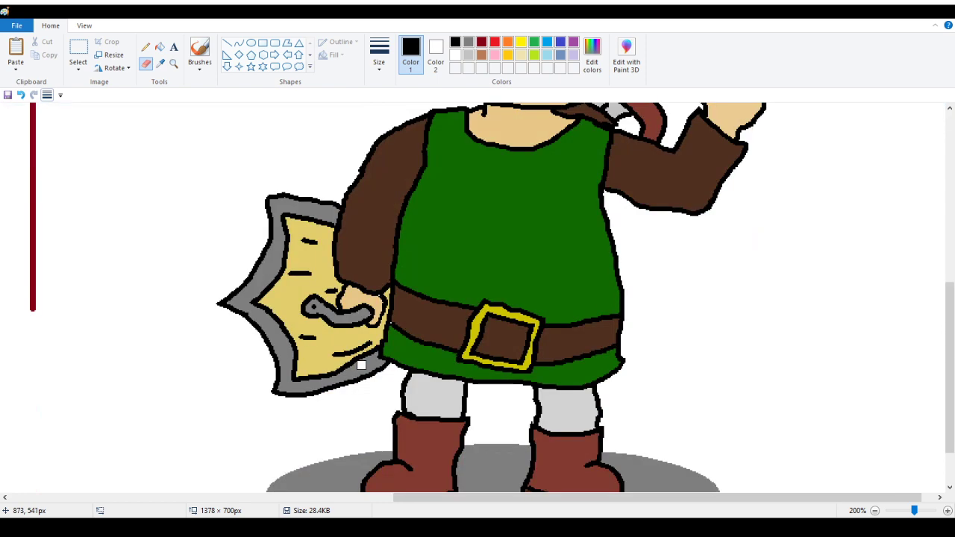
pyautogui.moveTo(459, 501); pyautogui.dragTo(111, 501)
pyautogui.hscroll(-2, 52, 471)
pyautogui.scroll(5, 52, 471)
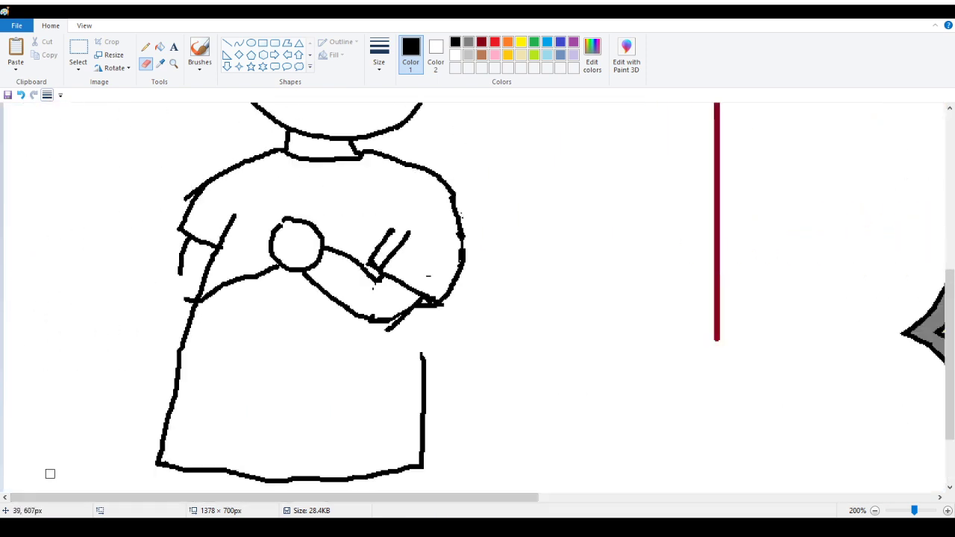
pyautogui.moveTo(399, 435)
pyautogui.mouseDown()
pyautogui.moveTo(406, 405)
pyautogui.moveTo(370, 409)
pyautogui.moveTo(376, 400)
pyautogui.moveTo(353, 378)
pyautogui.moveTo(359, 370)
pyautogui.moveTo(387, 386)
pyautogui.mouseUp()
pyautogui.click(146, 47)
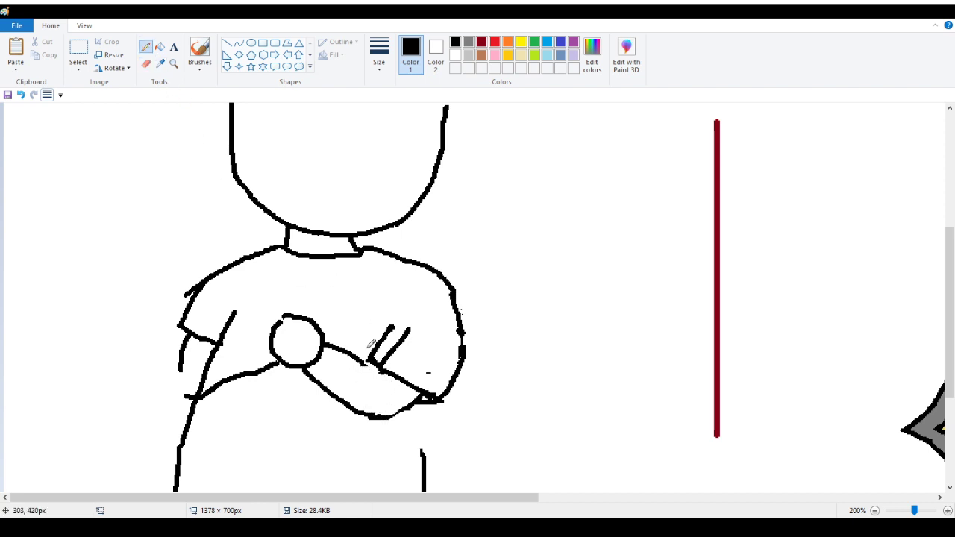
pyautogui.moveTo(371, 362); pyautogui.dragTo(382, 374)
# Erase most of the round hand and the inner one of the two parallel slanted lines on the right sleeve.
pyautogui.click(173, 64)
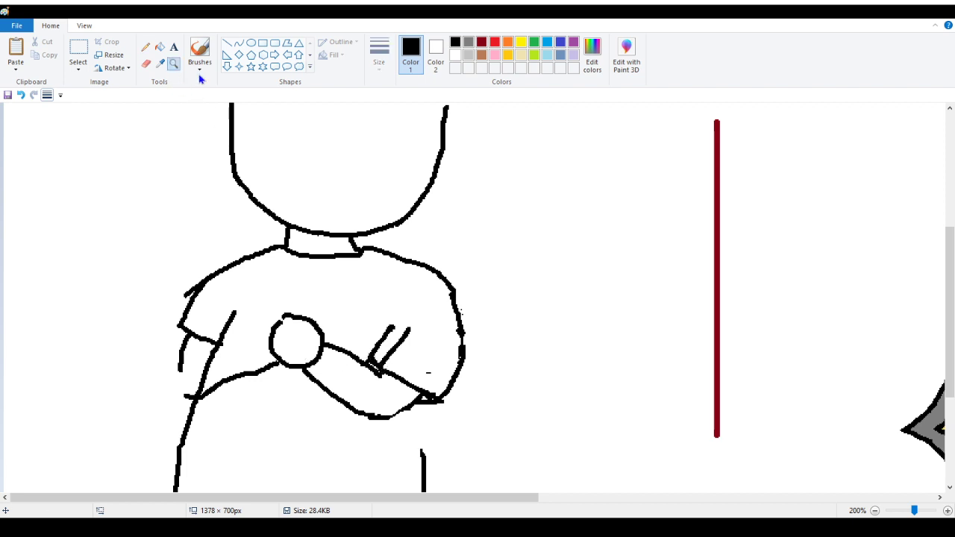
pyautogui.click(146, 65)
pyautogui.moveTo(319, 368)
pyautogui.mouseDown()
pyautogui.moveTo(291, 316)
pyautogui.moveTo(298, 309)
pyautogui.moveTo(307, 321)
pyautogui.mouseUp()
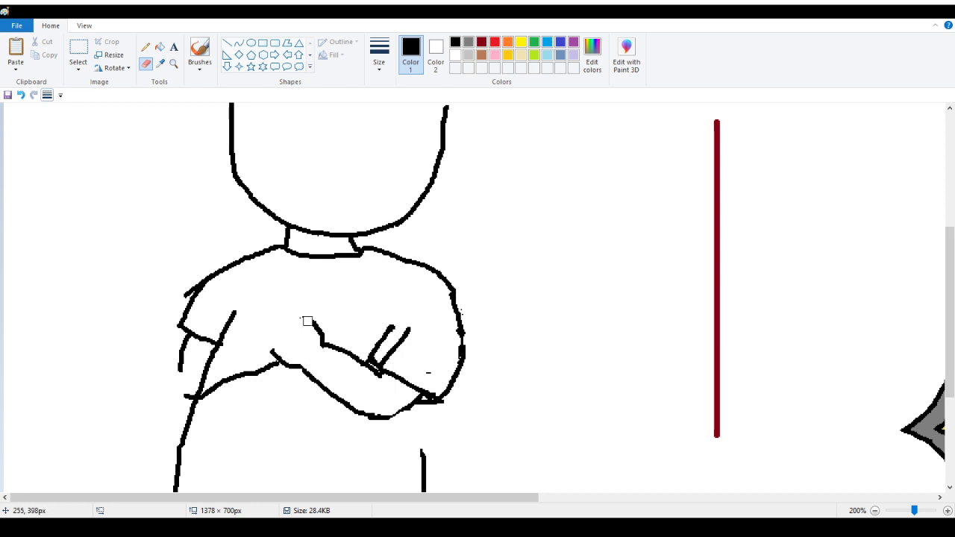
pyautogui.moveTo(395, 319); pyautogui.dragTo(374, 350)
pyautogui.click(393, 329)
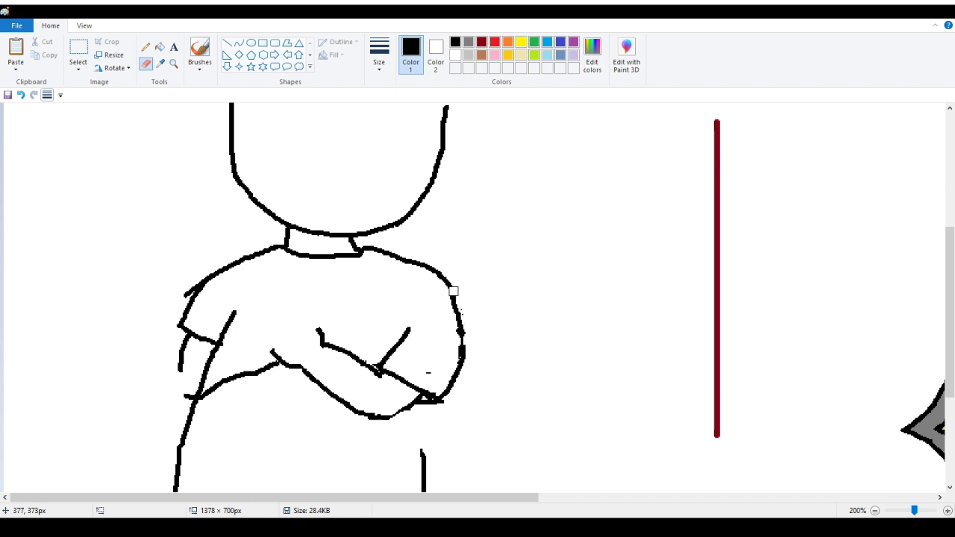
# Erase the left forearm's lower line from the tunic's left side to the end of the right forearm.
pyautogui.click(146, 46)
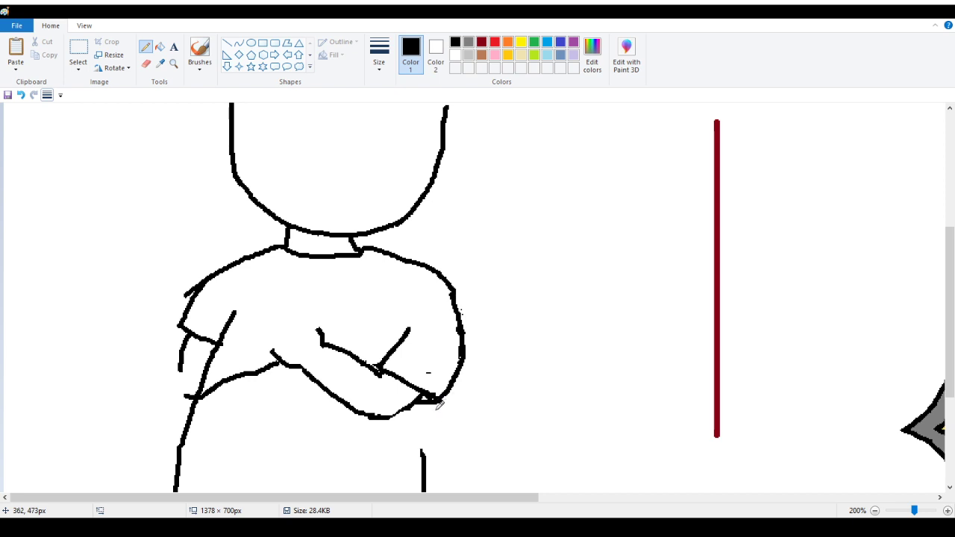
pyautogui.click(147, 65)
pyautogui.moveTo(186, 392)
pyautogui.mouseDown()
pyautogui.moveTo(226, 391)
pyautogui.moveTo(209, 391)
pyautogui.moveTo(275, 367)
pyautogui.mouseUp()
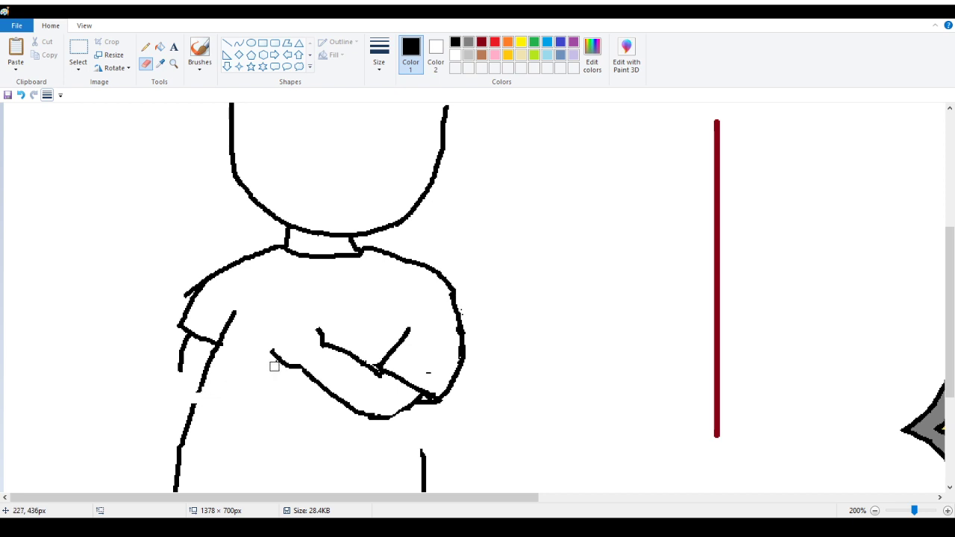
# Draw the left forearm's lower line as a curve from the forearm crossing to the tunic's left side, redoing the first attempt higher up.
pyautogui.click(146, 46)
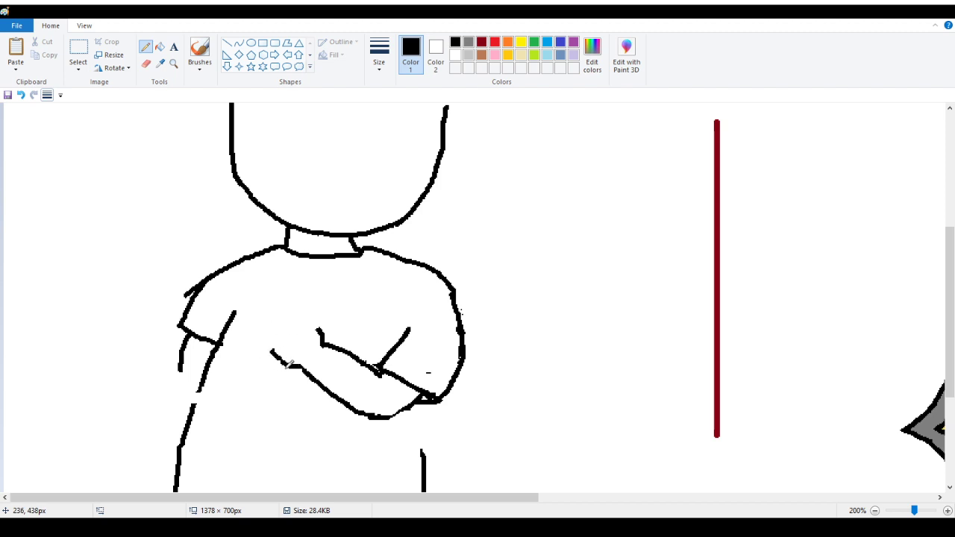
pyautogui.moveTo(182, 370); pyautogui.dragTo(187, 381)
pyautogui.moveTo(288, 366)
pyautogui.mouseDown()
pyautogui.moveTo(248, 400)
pyautogui.moveTo(181, 423)
pyautogui.mouseUp()
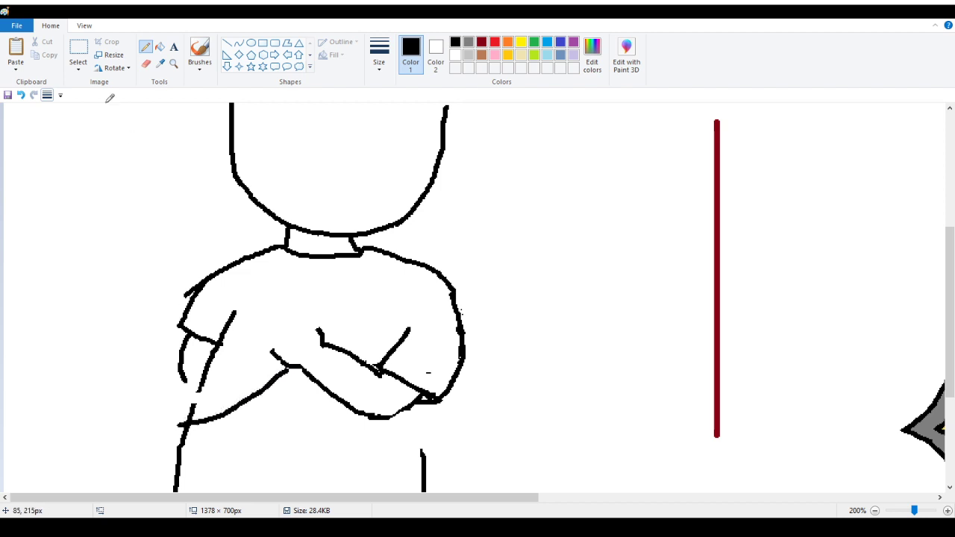
pyautogui.click(21, 95)
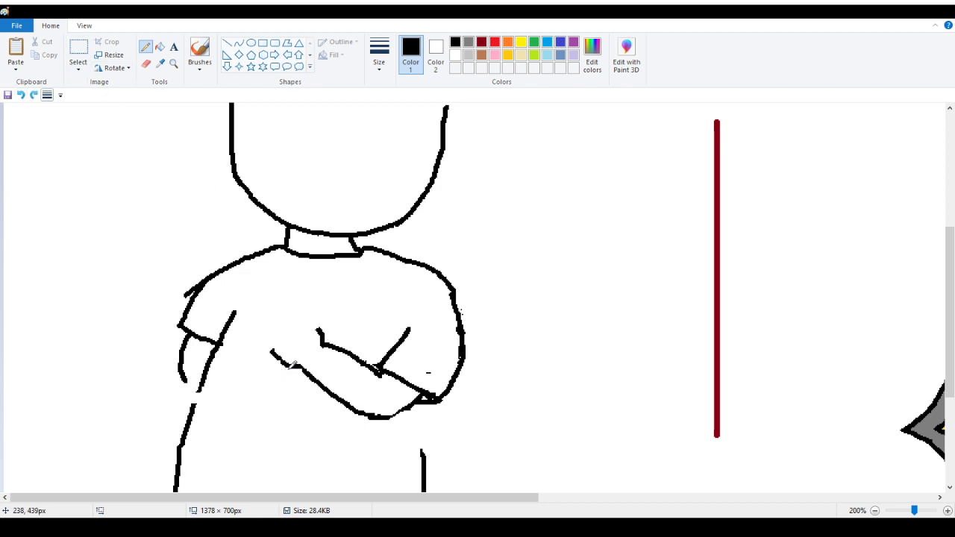
pyautogui.moveTo(294, 365)
pyautogui.mouseDown()
pyautogui.moveTo(224, 406)
pyautogui.moveTo(174, 406)
pyautogui.mouseUp()
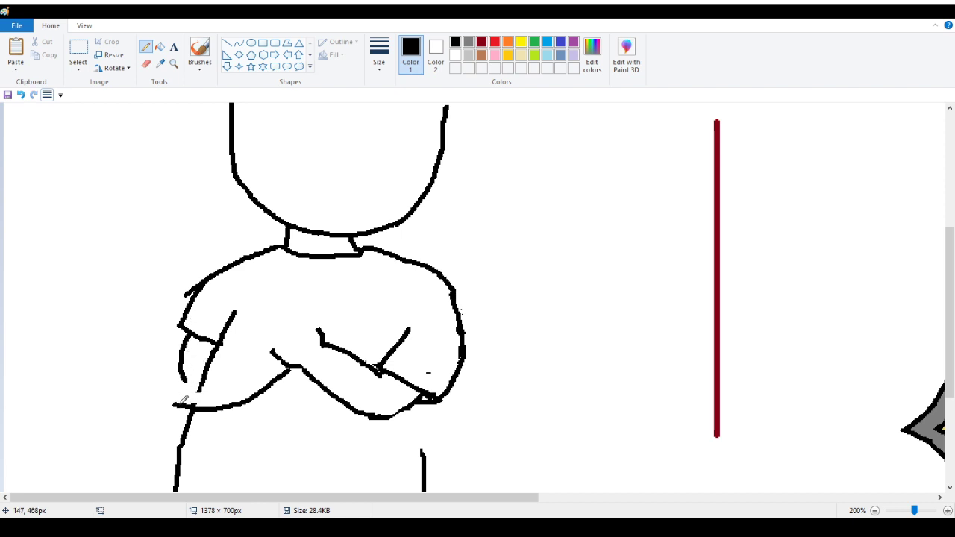
# Erase the left sleeve's inner line down to the forearm and the sleeve's old slanted cuff.
pyautogui.click(146, 63)
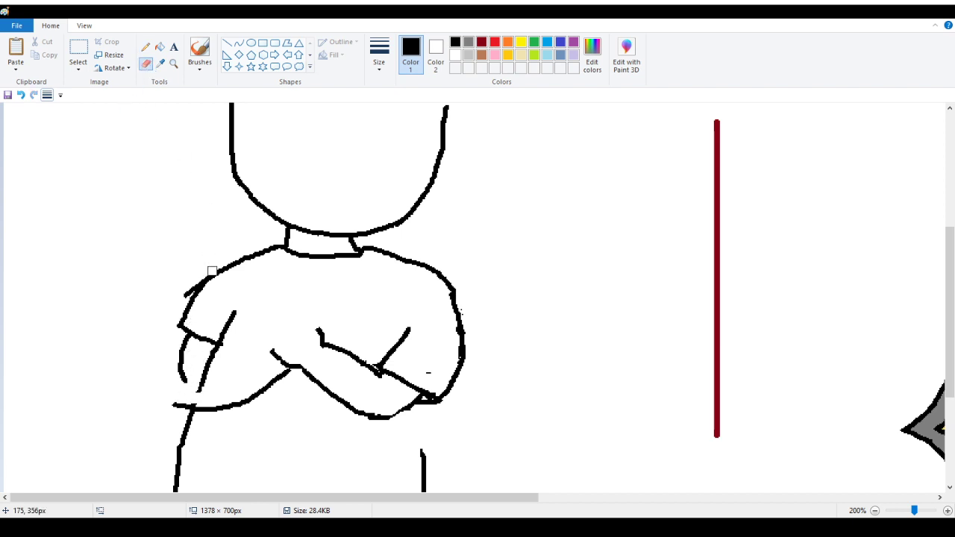
pyautogui.moveTo(240, 306); pyautogui.dragTo(222, 339)
pyautogui.moveTo(214, 393)
pyautogui.mouseDown()
pyautogui.moveTo(199, 391)
pyautogui.moveTo(215, 341)
pyautogui.moveTo(207, 369)
pyautogui.mouseUp()
pyautogui.click(197, 388)
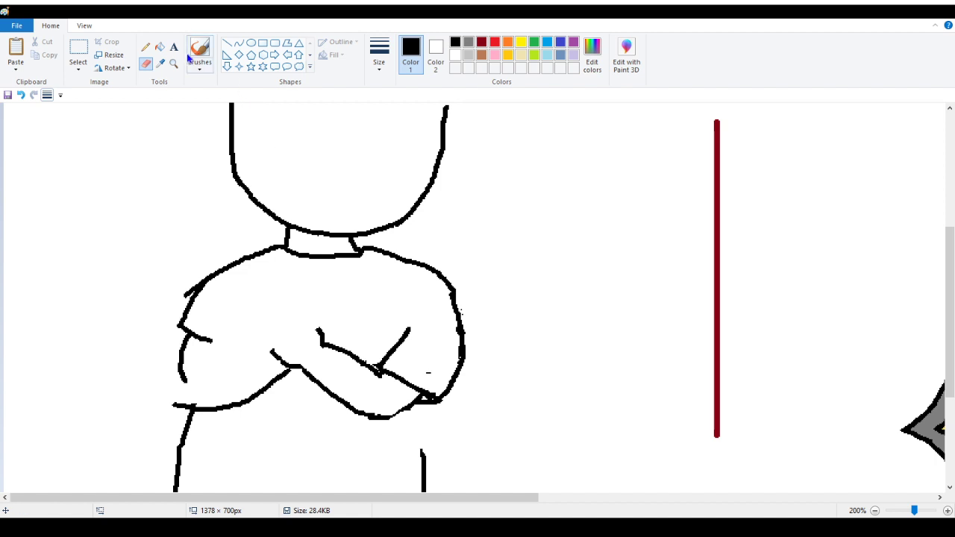
pyautogui.click(146, 46)
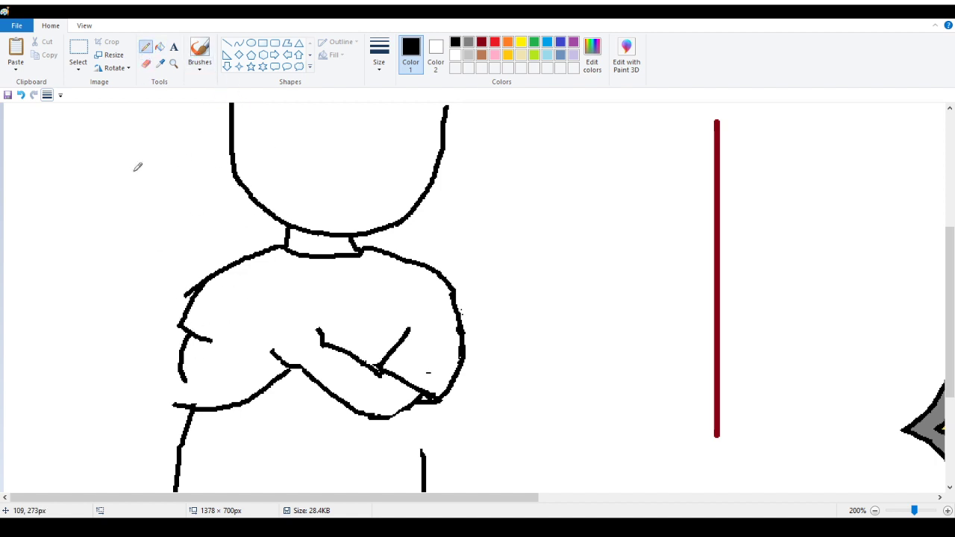
pyautogui.click(146, 65)
pyautogui.moveTo(183, 323)
pyautogui.mouseDown()
pyautogui.moveTo(211, 349)
pyautogui.moveTo(177, 343)
pyautogui.mouseUp()
# Redraw the left sleeve's cuff lower down, with its inner edge, the forearm's upper line and a new outer elbow curve.
pyautogui.click(146, 46)
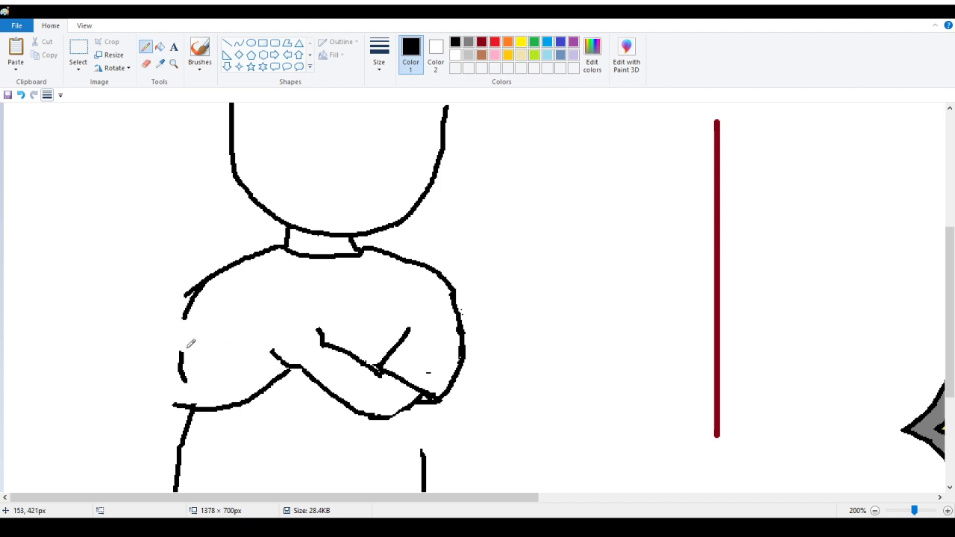
pyautogui.moveTo(172, 348); pyautogui.dragTo(217, 356)
pyautogui.moveTo(235, 315)
pyautogui.mouseDown()
pyautogui.moveTo(208, 372)
pyautogui.moveTo(270, 345)
pyautogui.mouseUp()
pyautogui.moveTo(174, 348); pyautogui.dragTo(179, 406)
# Extend the left sleeve's outer edge down to the new cuff, replacing the first bulging stroke with a straighter one.
pyautogui.moveTo(183, 313); pyautogui.dragTo(170, 345)
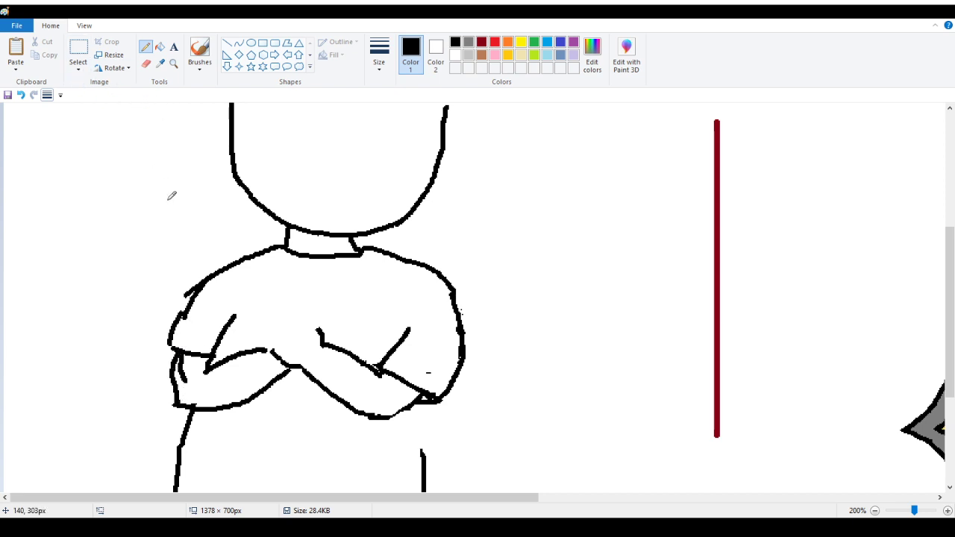
pyautogui.click(21, 95)
pyautogui.moveTo(174, 348); pyautogui.dragTo(191, 308)
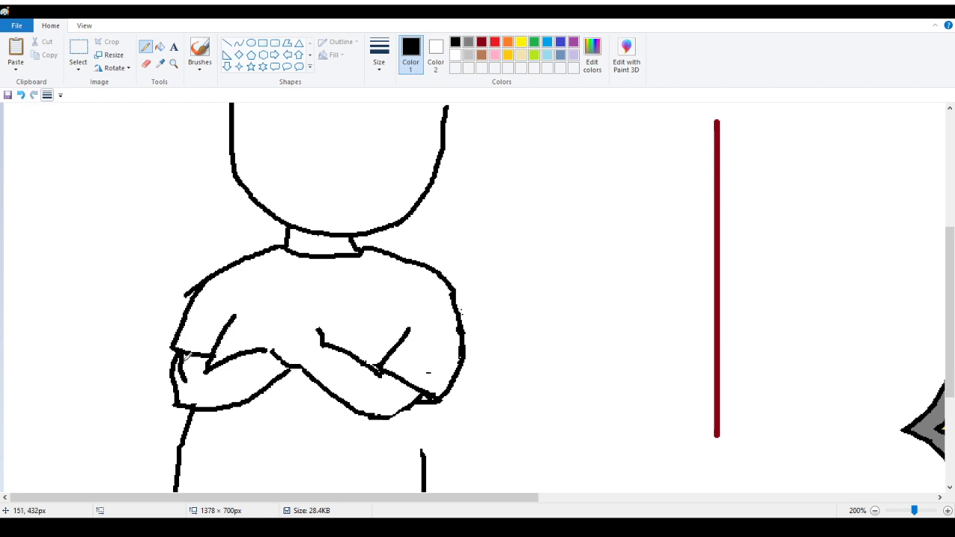
# Erase the leftover elbow line inside the left forearm and the overshooting tip below the sleeve's inner corner.
pyautogui.click(146, 64)
pyautogui.moveTo(184, 365)
pyautogui.mouseDown()
pyautogui.moveTo(186, 382)
pyautogui.moveTo(167, 397)
pyautogui.mouseUp()
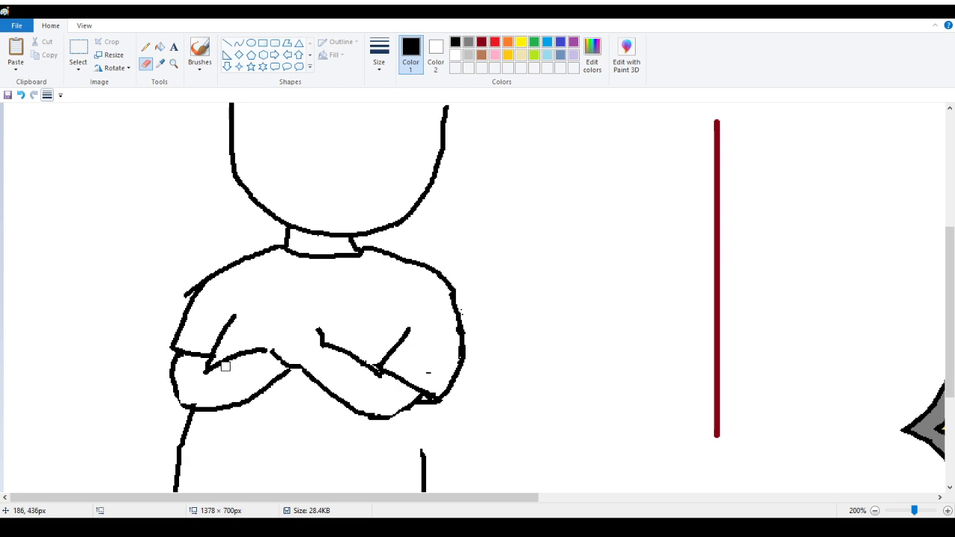
pyautogui.moveTo(204, 366); pyautogui.dragTo(208, 365)
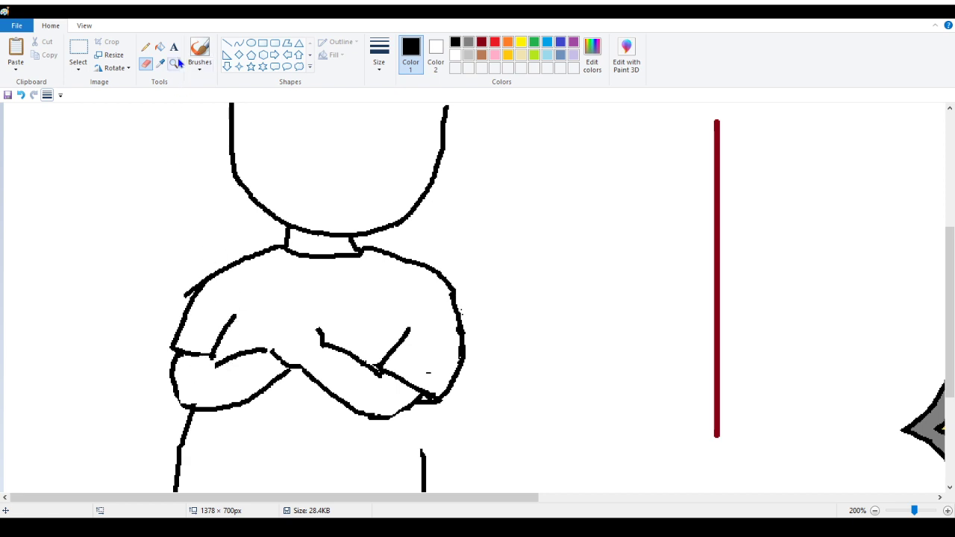
# Redraw the left forearm's upper line slightly lower and erase the old line above it.
pyautogui.click(146, 47)
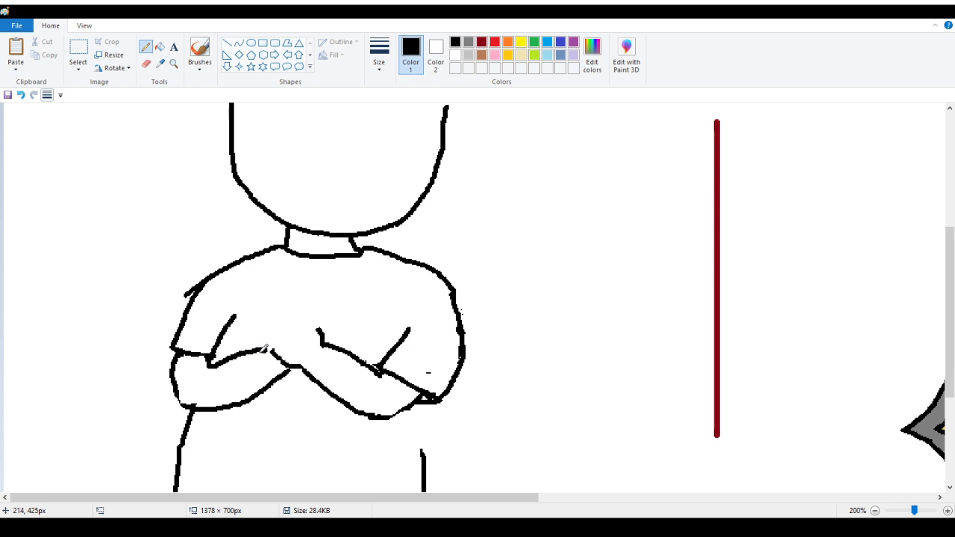
pyautogui.moveTo(262, 349); pyautogui.dragTo(206, 377)
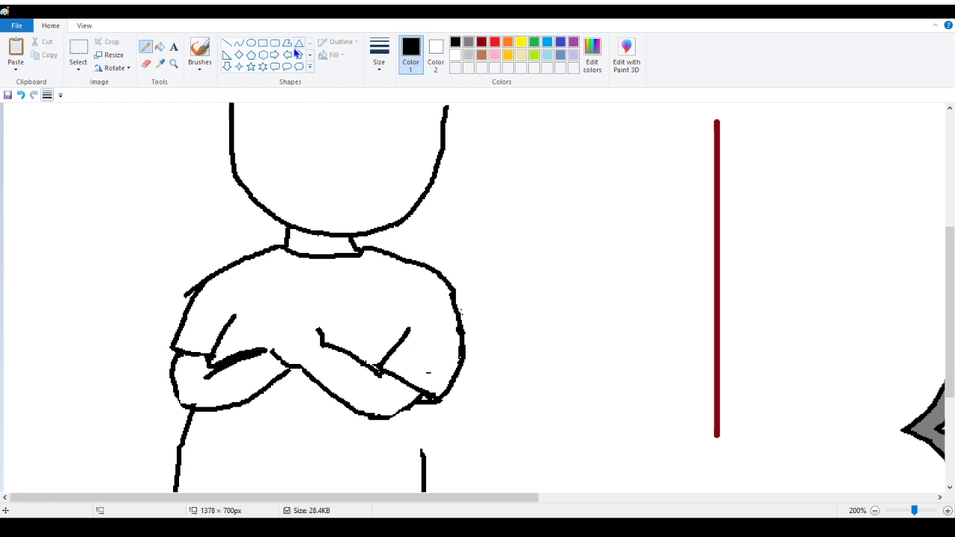
pyautogui.click(146, 64)
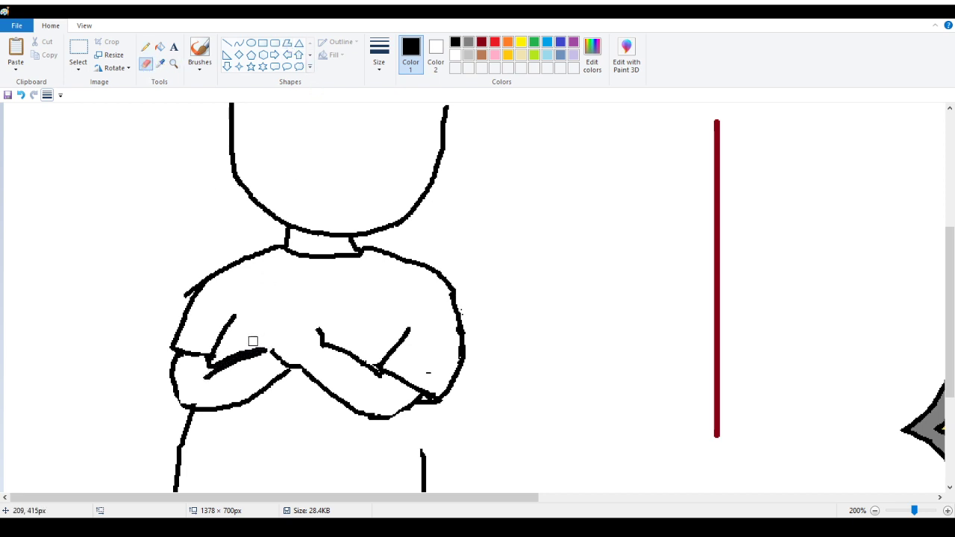
pyautogui.moveTo(236, 344)
pyautogui.mouseDown()
pyautogui.moveTo(250, 346)
pyautogui.moveTo(207, 364)
pyautogui.moveTo(238, 350)
pyautogui.mouseUp()
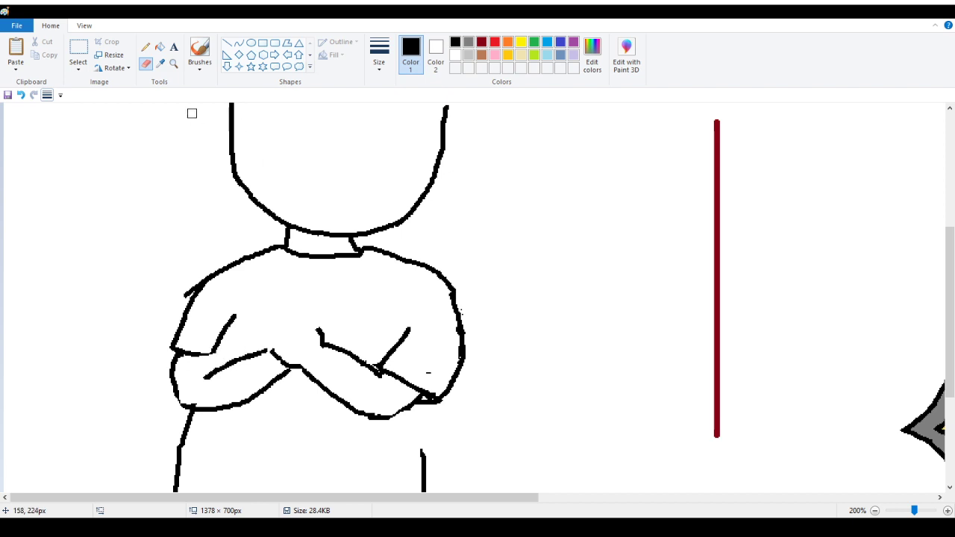
# Join the left sleeve's inner corner to the forearm's upper line and thicken the lower curve of the left elbow.
pyautogui.click(147, 47)
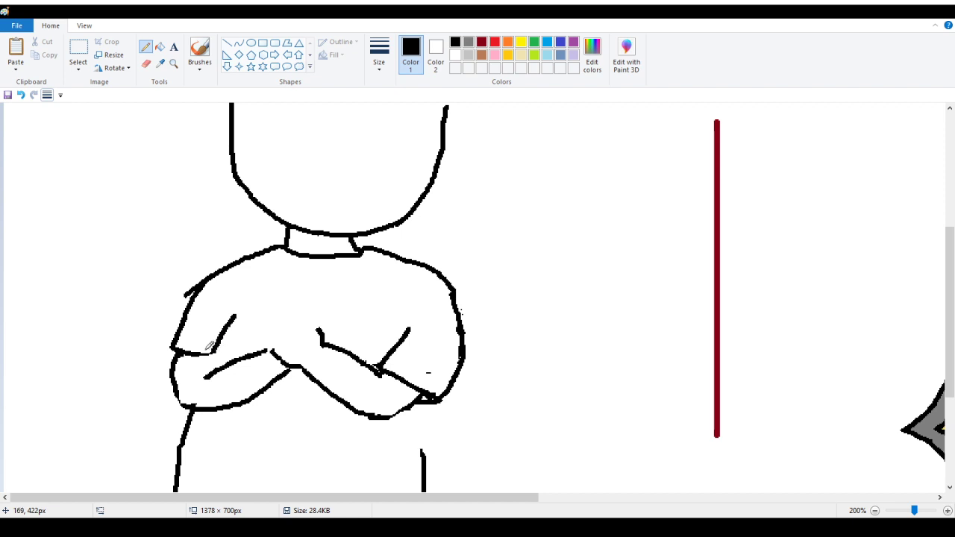
pyautogui.moveTo(204, 351)
pyautogui.mouseDown()
pyautogui.moveTo(224, 355)
pyautogui.moveTo(234, 322)
pyautogui.mouseUp()
pyautogui.moveTo(219, 355); pyautogui.dragTo(189, 400)
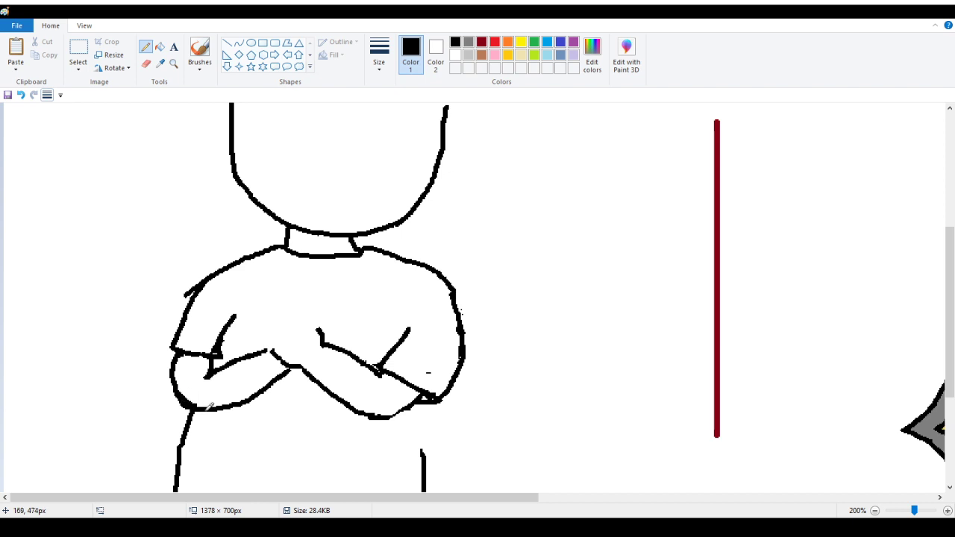
# Extend the tip of the left forearm's upper line a little further toward the elbow.
pyautogui.click(174, 63)
pyautogui.click(273, 337)
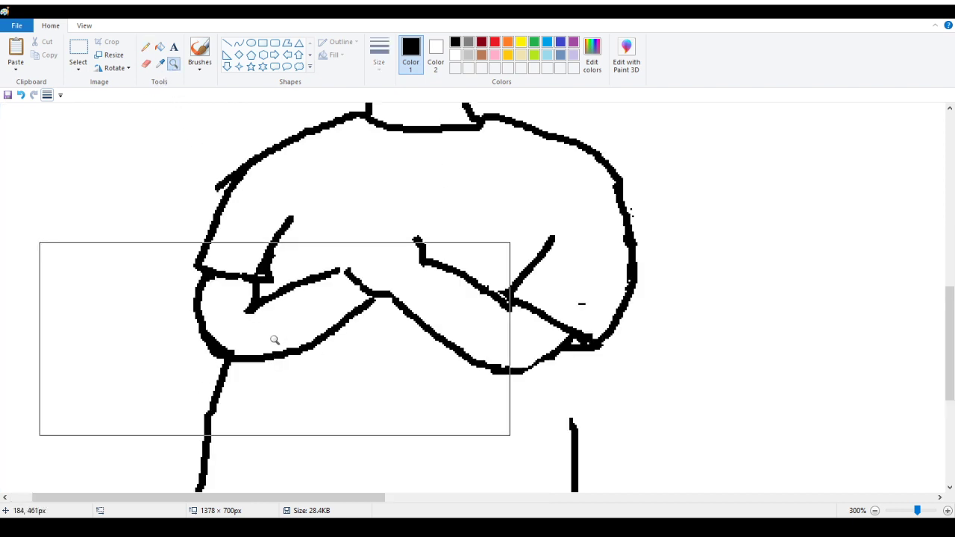
pyautogui.click(295, 276)
pyautogui.click(295, 275)
pyautogui.scroll(4, 318, 259)
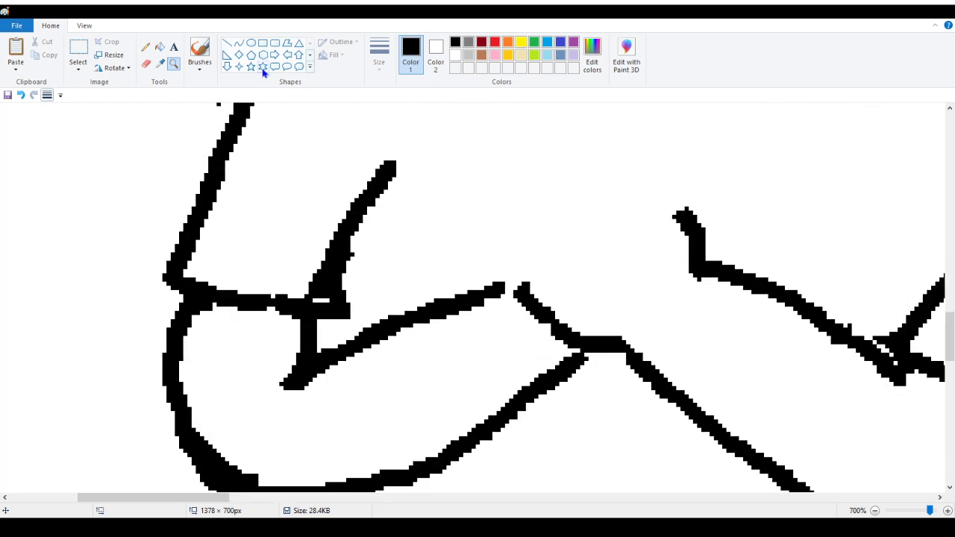
pyautogui.click(146, 46)
pyautogui.moveTo(296, 357)
pyautogui.mouseDown()
pyautogui.moveTo(326, 355)
pyautogui.moveTo(284, 385)
pyautogui.mouseUp()
pyautogui.moveTo(357, 351); pyautogui.dragTo(274, 385)
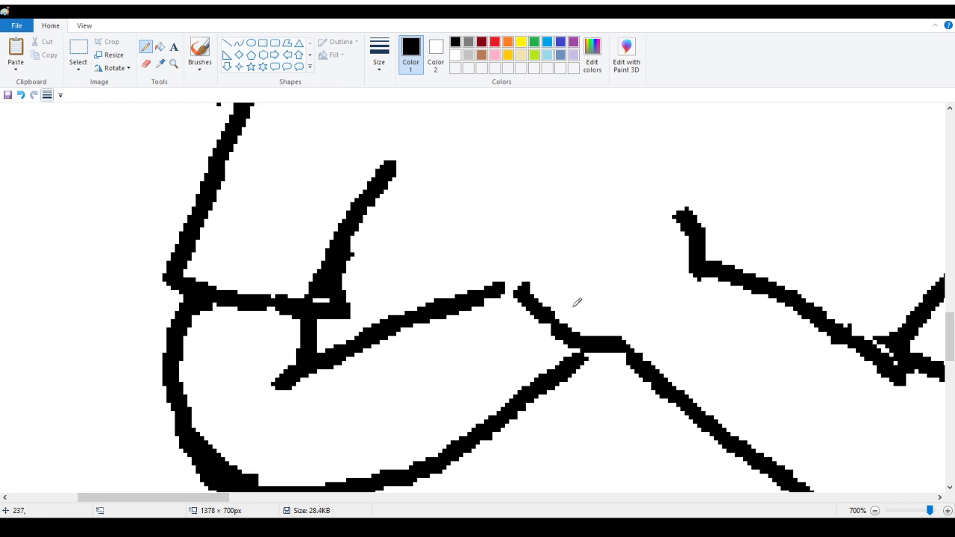
# Draw a short upright stroke at the point where the left forearm's upper line meets the right forearm's end.
pyautogui.click(173, 64)
pyautogui.rightClick(160, 145)
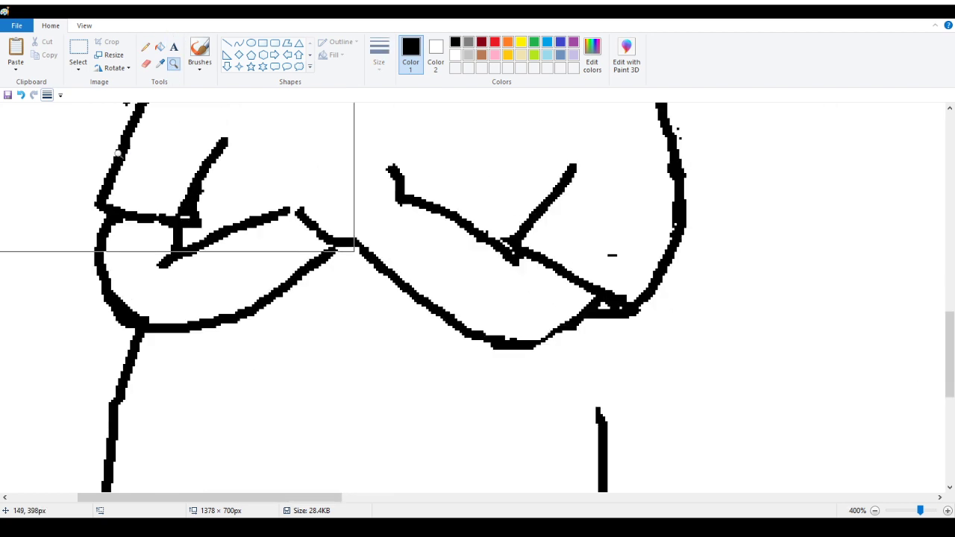
pyautogui.rightClick(95, 155)
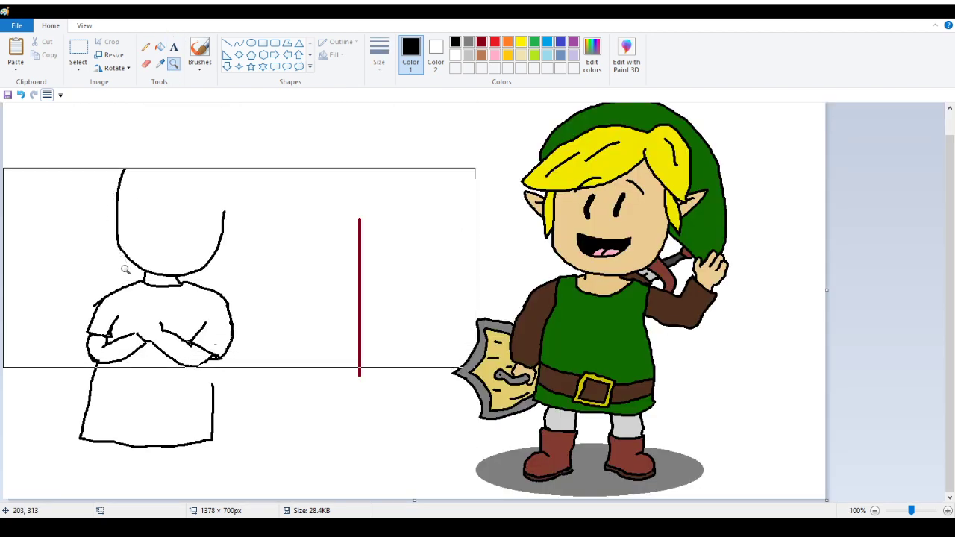
pyautogui.click(131, 293)
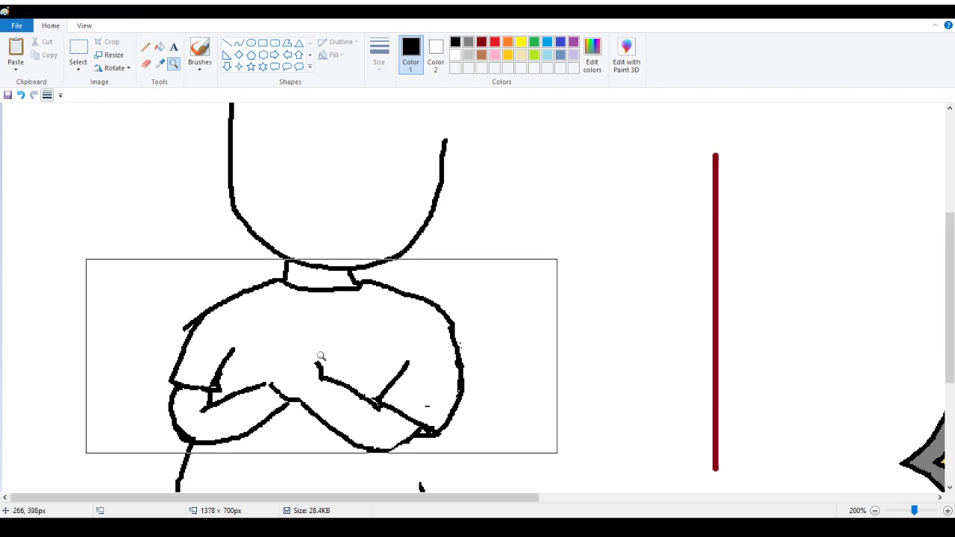
pyautogui.click(145, 47)
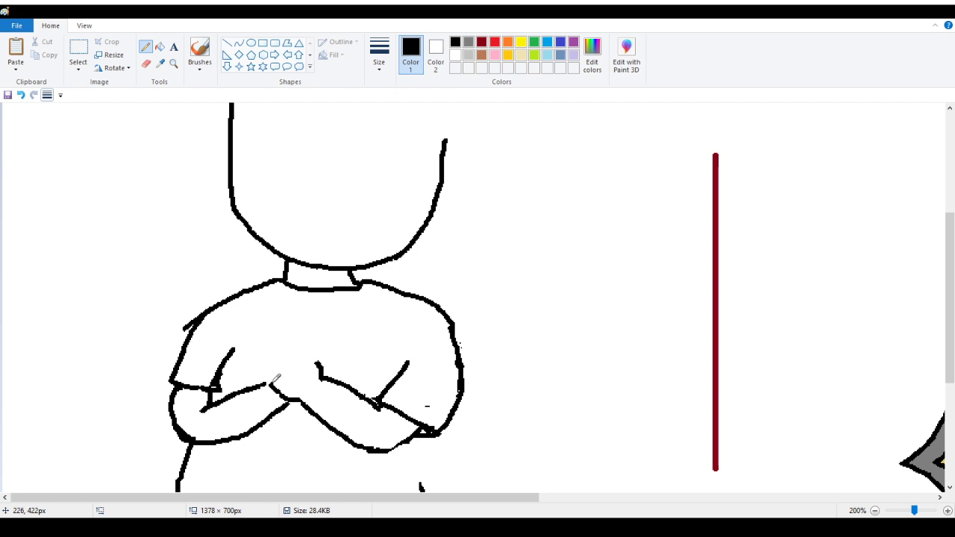
pyautogui.moveTo(267, 383); pyautogui.dragTo(266, 371)
# Undo the short upright stroke and draw a small hooked fingertip curve in its place.
pyautogui.click(176, 65)
pyautogui.click(326, 320)
pyautogui.click(363, 297)
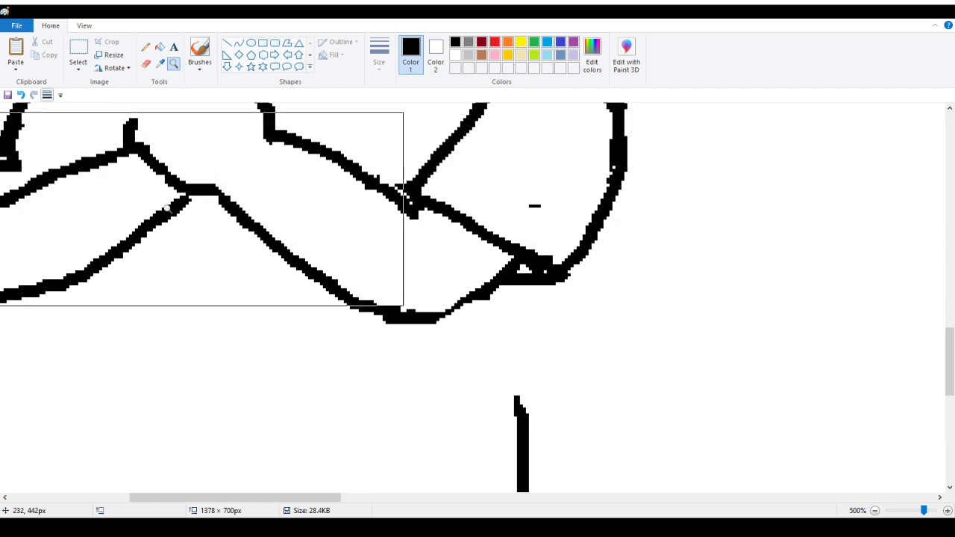
pyautogui.click(170, 207)
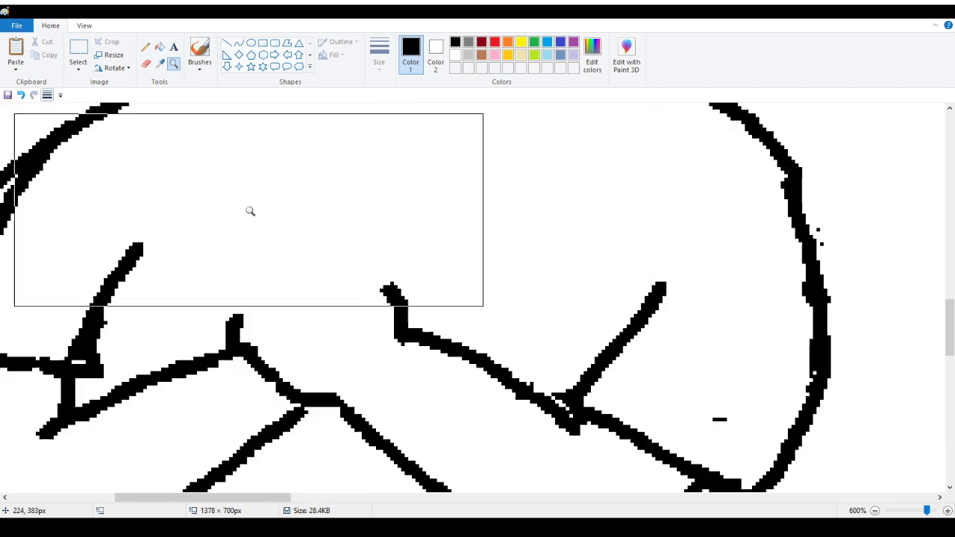
pyautogui.click(21, 95)
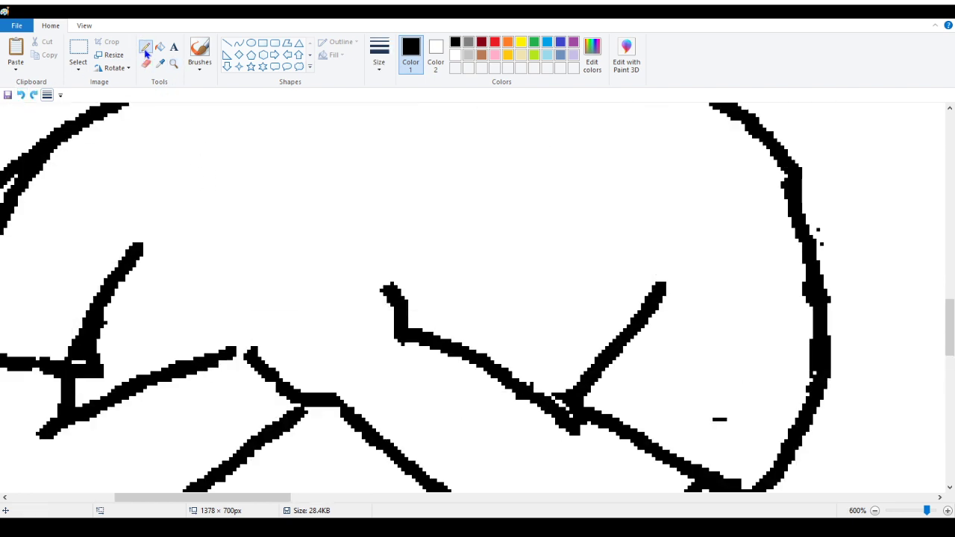
pyautogui.moveTo(253, 348)
pyautogui.mouseDown()
pyautogui.moveTo(232, 329)
pyautogui.moveTo(264, 309)
pyautogui.mouseUp()
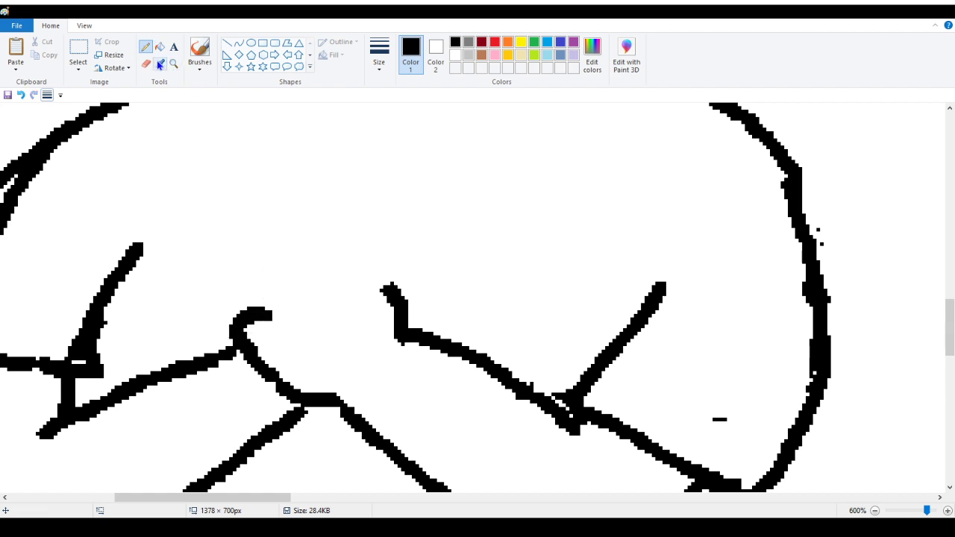
# Add two more rounded finger outlines to the hand and lengthen the hooked tip of the right forearm's upper line.
pyautogui.click(151, 68)
pyautogui.moveTo(249, 284)
pyautogui.mouseDown()
pyautogui.moveTo(283, 311)
pyautogui.moveTo(266, 309)
pyautogui.moveTo(274, 280)
pyautogui.moveTo(291, 284)
pyautogui.moveTo(302, 305)
pyautogui.moveTo(300, 267)
pyautogui.moveTo(337, 271)
pyautogui.mouseUp()
pyautogui.click(147, 51)
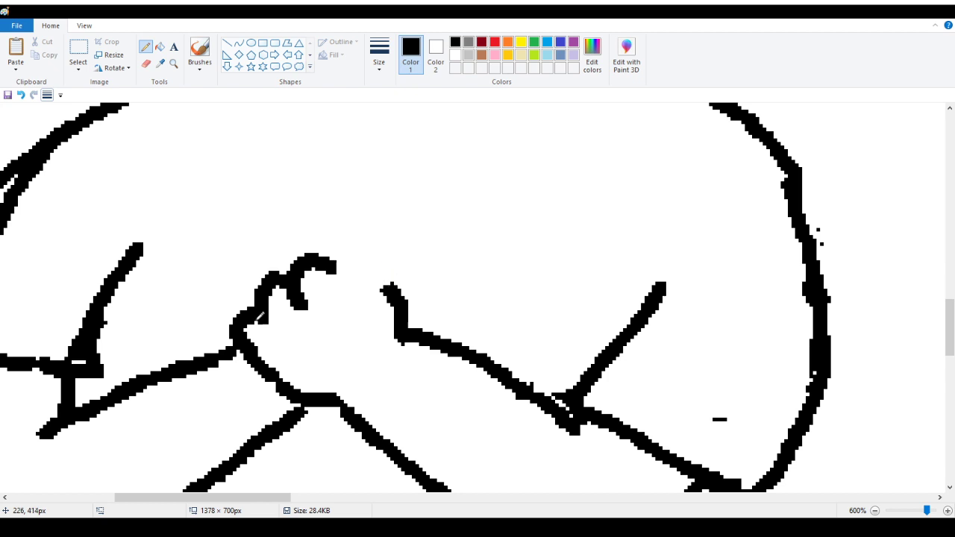
pyautogui.click(267, 315)
pyautogui.moveTo(390, 297); pyautogui.dragTo(371, 287)
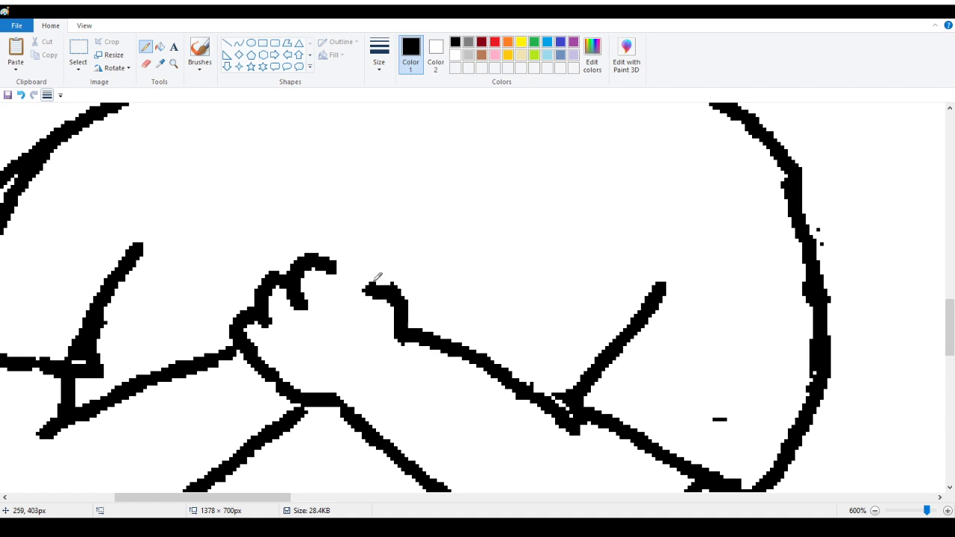
# Erase the third finger and the hooked tip at the end of the right forearm's upper line.
pyautogui.click(146, 64)
pyautogui.moveTo(368, 267)
pyautogui.mouseDown()
pyautogui.moveTo(372, 288)
pyautogui.moveTo(384, 290)
pyautogui.mouseUp()
pyautogui.moveTo(337, 232)
pyautogui.mouseDown()
pyautogui.moveTo(326, 257)
pyautogui.moveTo(308, 261)
pyautogui.moveTo(300, 297)
pyautogui.mouseUp()
# Join both lines of the left forearm cleanly to the hand and remove the upright stub on the right forearm's upper line.
pyautogui.click(146, 46)
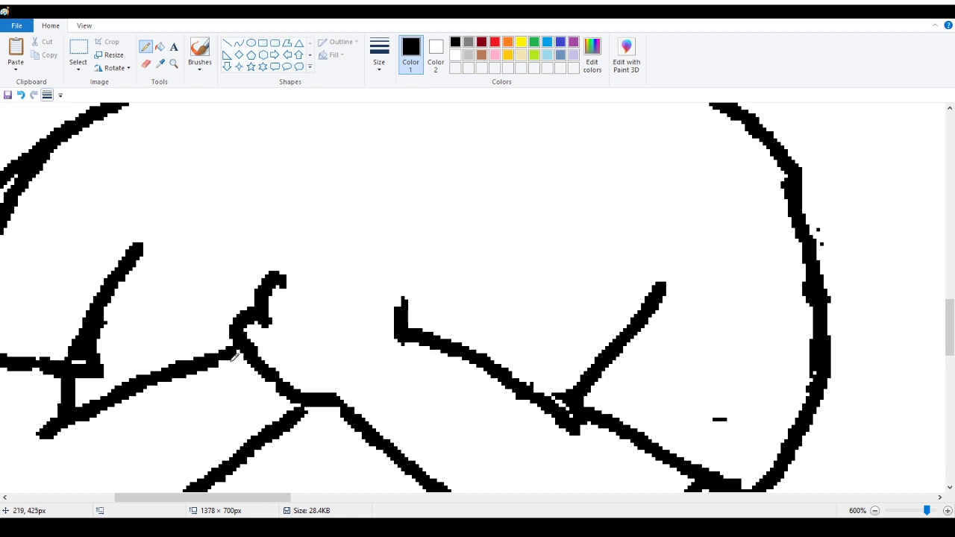
pyautogui.moveTo(221, 356)
pyautogui.mouseDown()
pyautogui.moveTo(232, 352)
pyautogui.moveTo(215, 351)
pyautogui.moveTo(237, 333)
pyautogui.moveTo(224, 356)
pyautogui.mouseUp()
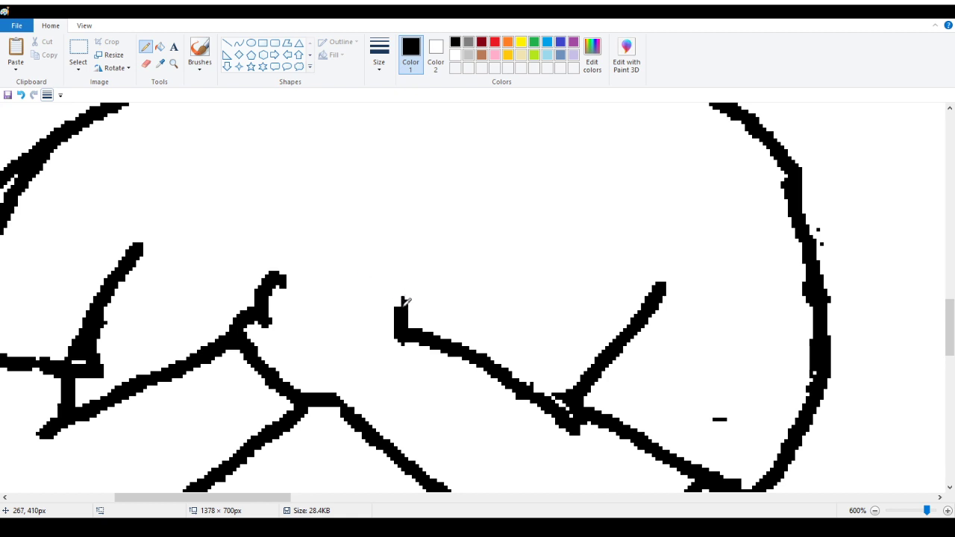
pyautogui.moveTo(415, 301); pyautogui.dragTo(393, 321)
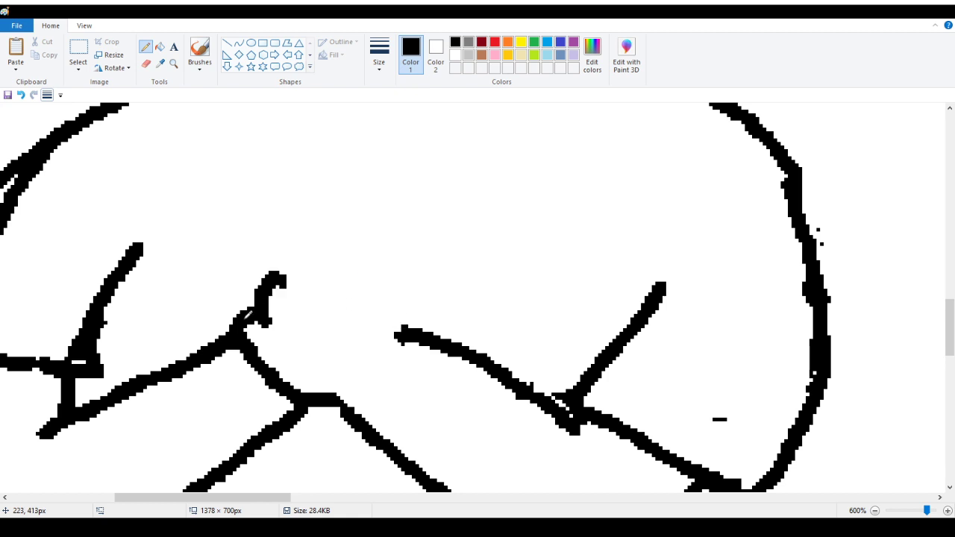
pyautogui.hscroll(-6, 257, 458)
pyautogui.scroll(-2, 257, 457)
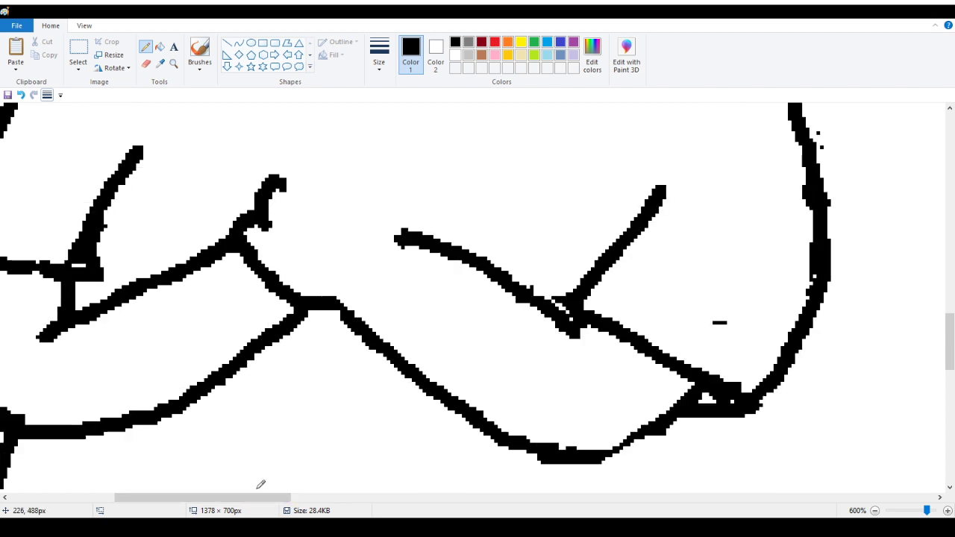
# Sketch the hand and its fingers between the forearms in thin red guide lines and trace the outermost finger in black.
pyautogui.moveTo(196, 504); pyautogui.dragTo(239, 503)
pyautogui.scroll(5, 296, 412)
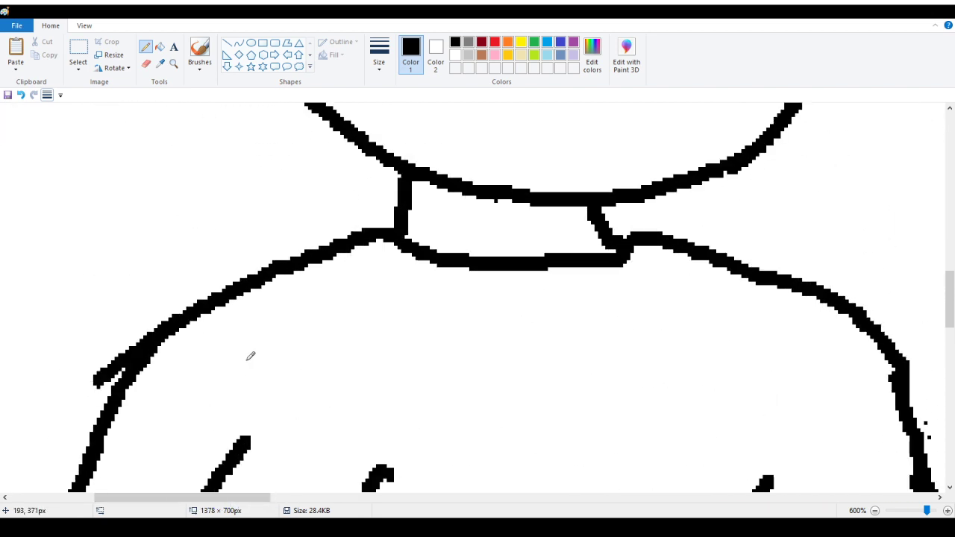
pyautogui.scroll(-4, 249, 354)
pyautogui.scroll(1, 296, 446)
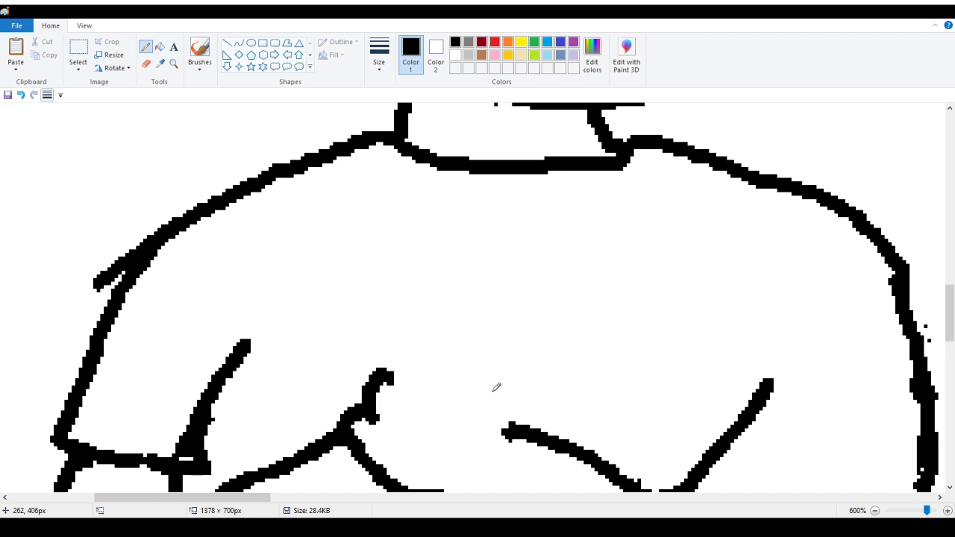
pyautogui.scroll(-1, 496, 388)
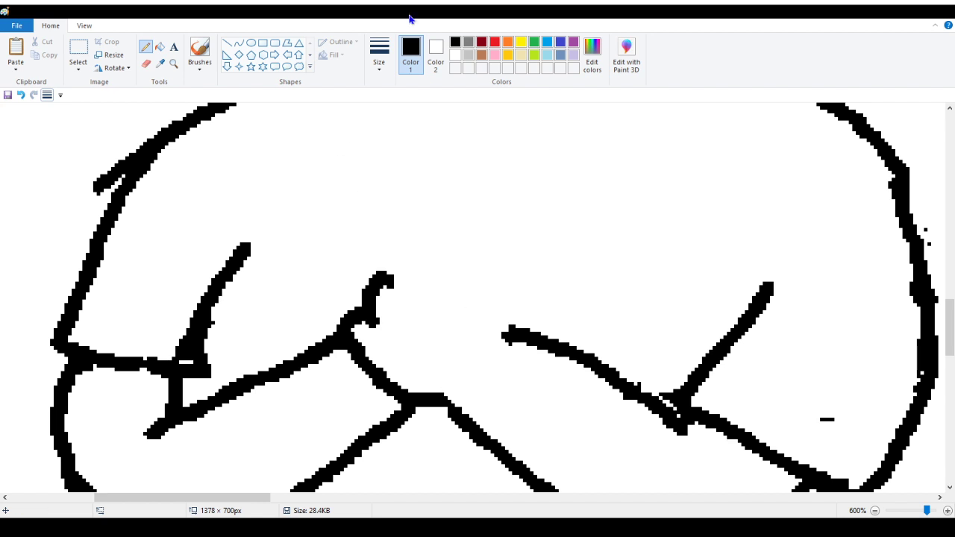
pyautogui.click(495, 42)
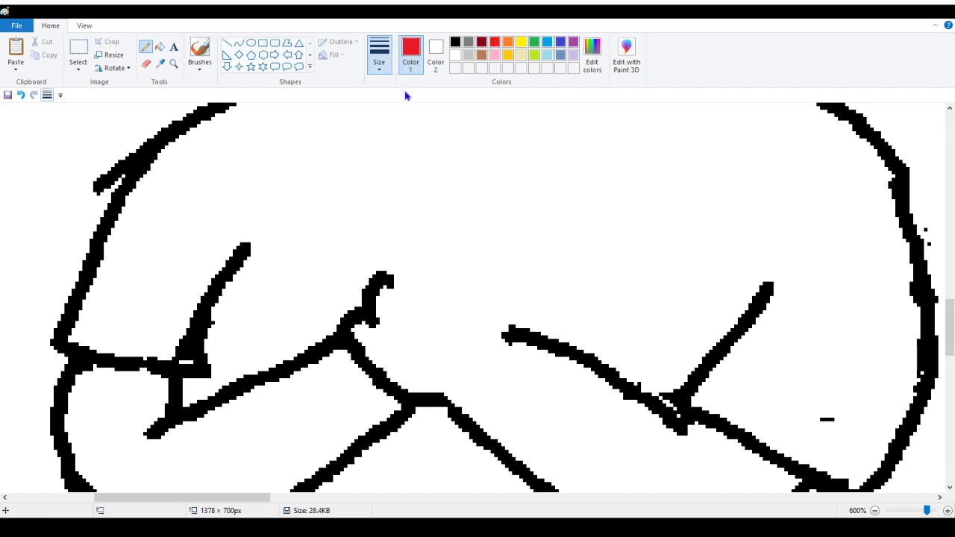
pyautogui.moveTo(445, 384)
pyautogui.mouseDown()
pyautogui.moveTo(507, 329)
pyautogui.moveTo(527, 295)
pyautogui.moveTo(501, 288)
pyautogui.moveTo(475, 307)
pyautogui.moveTo(443, 297)
pyautogui.moveTo(478, 281)
pyautogui.moveTo(487, 293)
pyautogui.moveTo(492, 263)
pyautogui.moveTo(505, 288)
pyautogui.mouseUp()
pyautogui.moveTo(430, 271)
pyautogui.mouseDown()
pyautogui.moveTo(465, 264)
pyautogui.moveTo(471, 277)
pyautogui.moveTo(433, 273)
pyautogui.moveTo(355, 311)
pyautogui.moveTo(410, 291)
pyautogui.mouseUp()
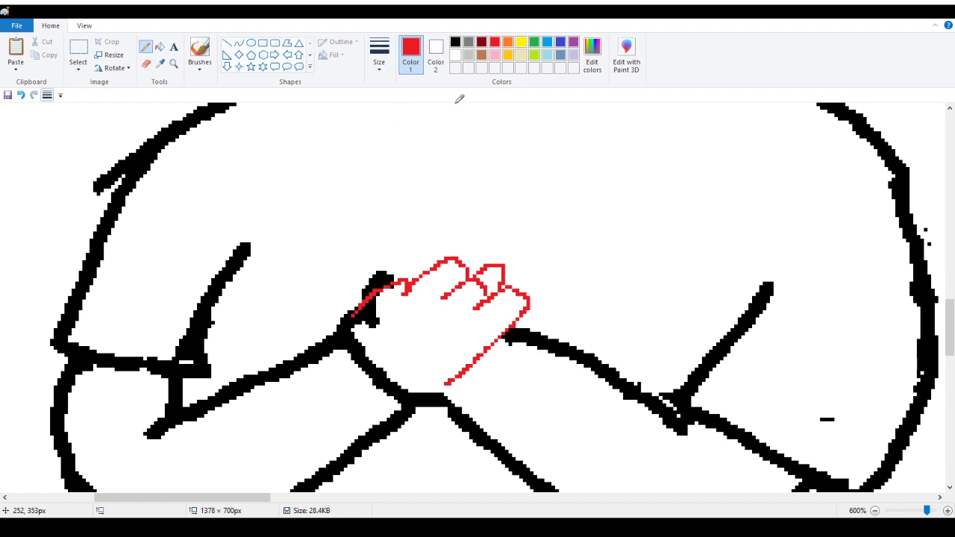
pyautogui.click(455, 41)
pyautogui.moveTo(476, 305)
pyautogui.mouseDown()
pyautogui.moveTo(500, 288)
pyautogui.moveTo(523, 291)
pyautogui.moveTo(524, 321)
pyautogui.moveTo(510, 330)
pyautogui.mouseUp()
# Copy a 73 × 74 px area around the reference character's raised hand.
pyautogui.moveTo(216, 497)
pyautogui.mouseDown()
pyautogui.moveTo(317, 500)
pyautogui.moveTo(650, 426)
pyautogui.moveTo(622, 447)
pyautogui.mouseUp()
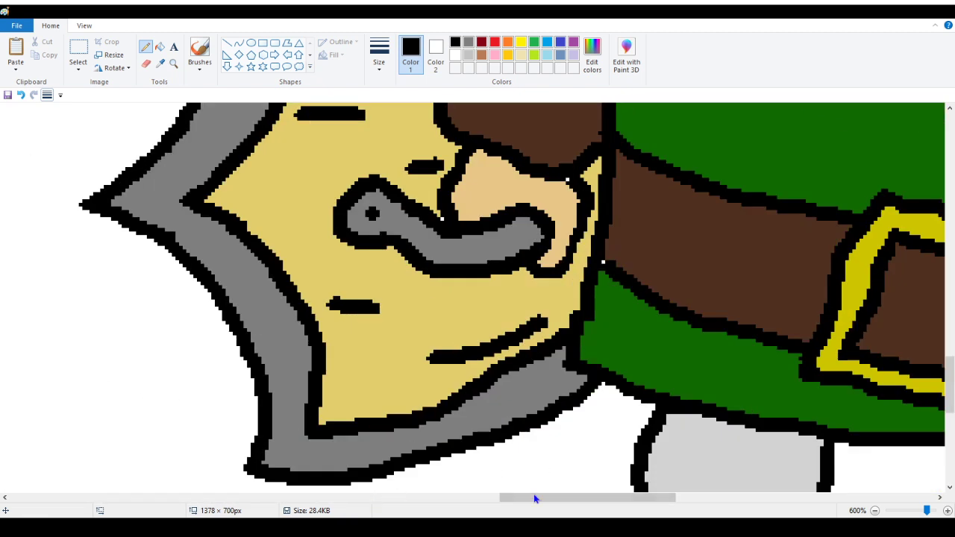
pyautogui.moveTo(534, 499); pyautogui.dragTo(702, 482)
pyautogui.scroll(10, 433, 381)
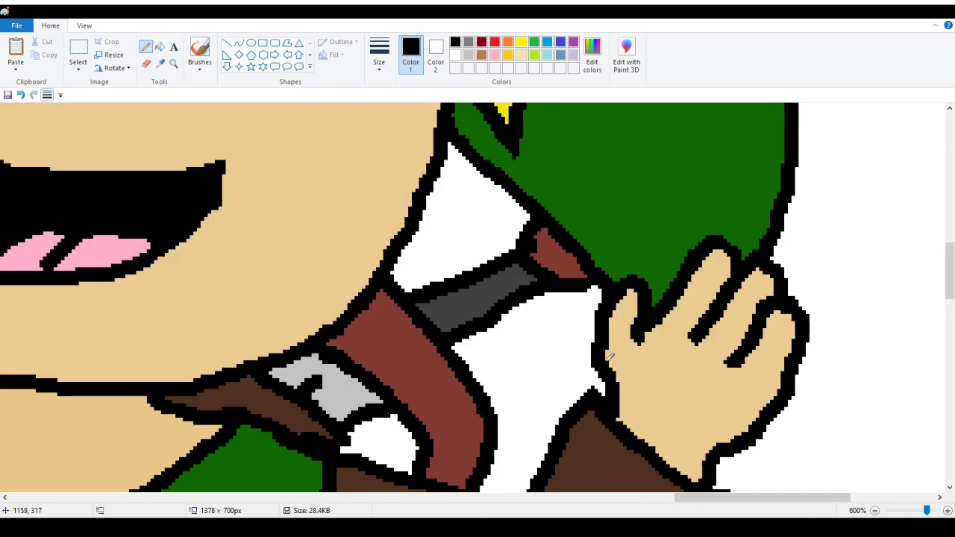
pyautogui.click(79, 51)
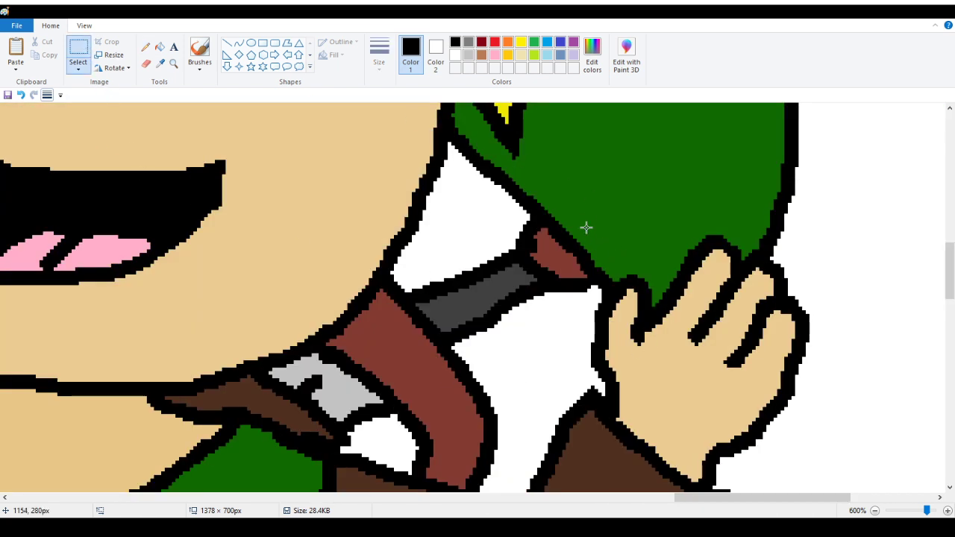
pyautogui.moveTo(578, 215)
pyautogui.mouseDown()
pyautogui.moveTo(606, 410)
pyautogui.moveTo(819, 460)
pyautogui.moveTo(837, 478)
pyautogui.mouseUp()
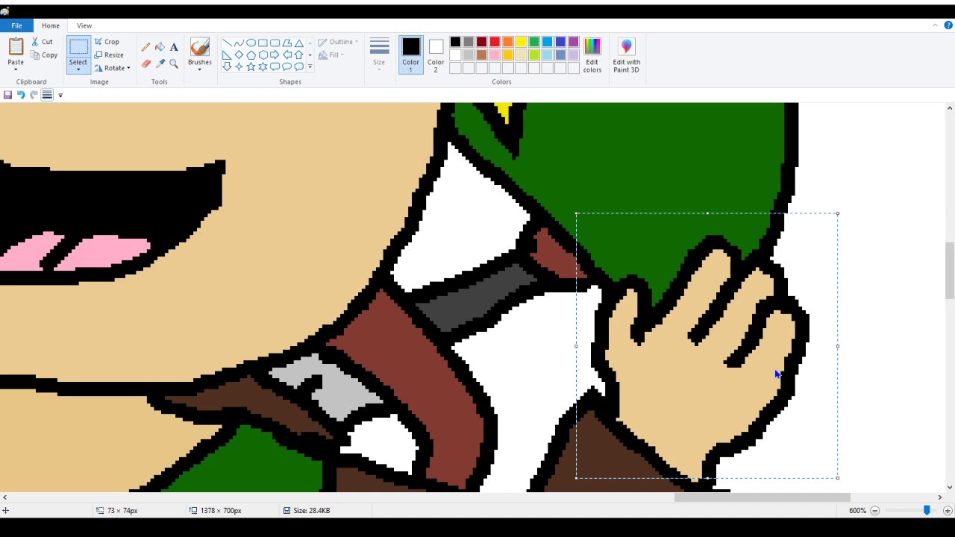
# Try placing the copied reference hand over the left forearm beside the red sketch, and undo the paste.
pyautogui.moveTo(701, 502); pyautogui.dragTo(121, 499)
pyautogui.scroll(-5, 273, 383)
pyautogui.scroll(-3, 286, 352)
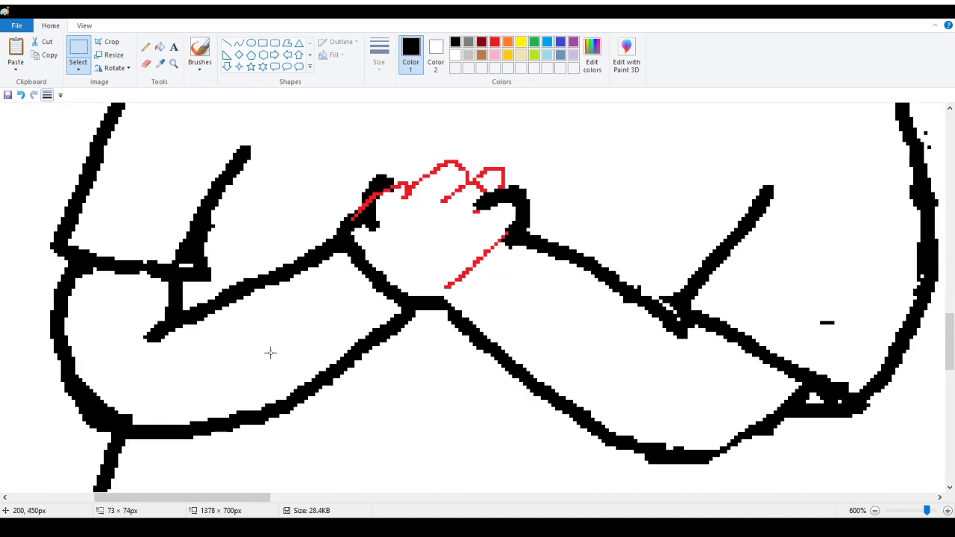
pyautogui.hotkey('ctrl', 'v')
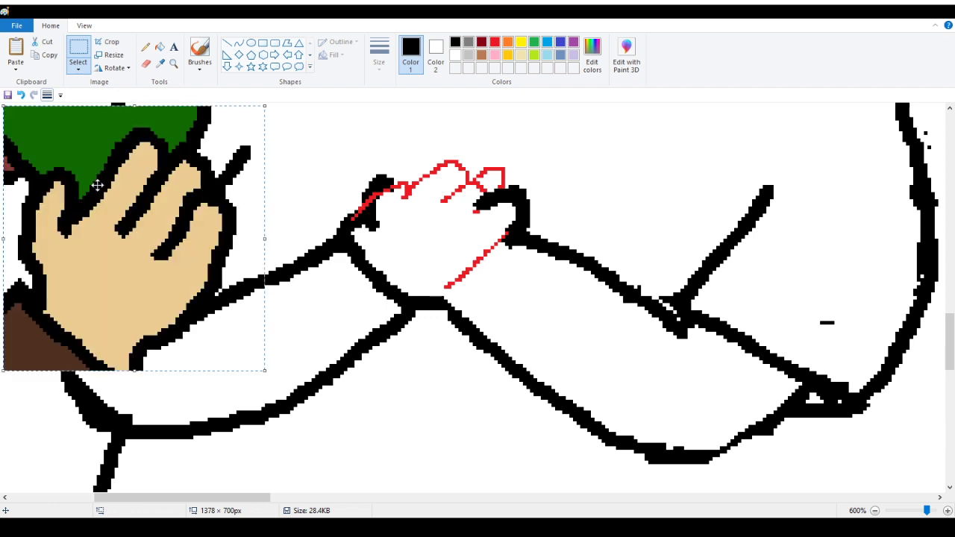
pyautogui.moveTo(96, 186); pyautogui.dragTo(175, 204)
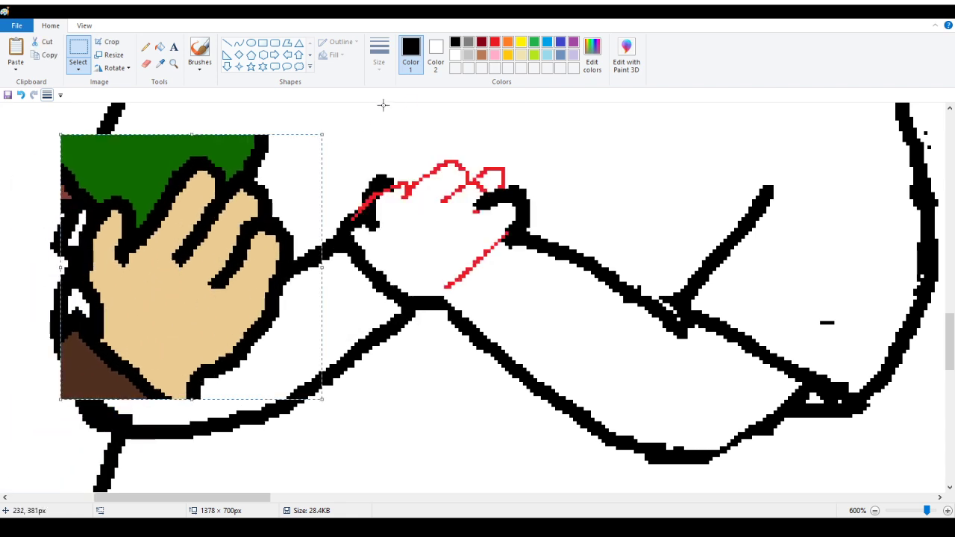
pyautogui.click(367, 141)
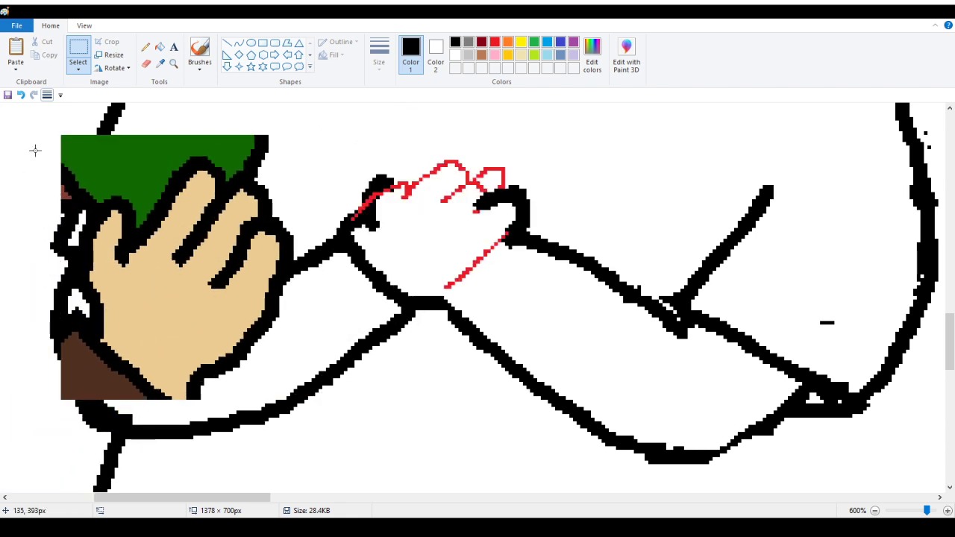
pyautogui.click(21, 95)
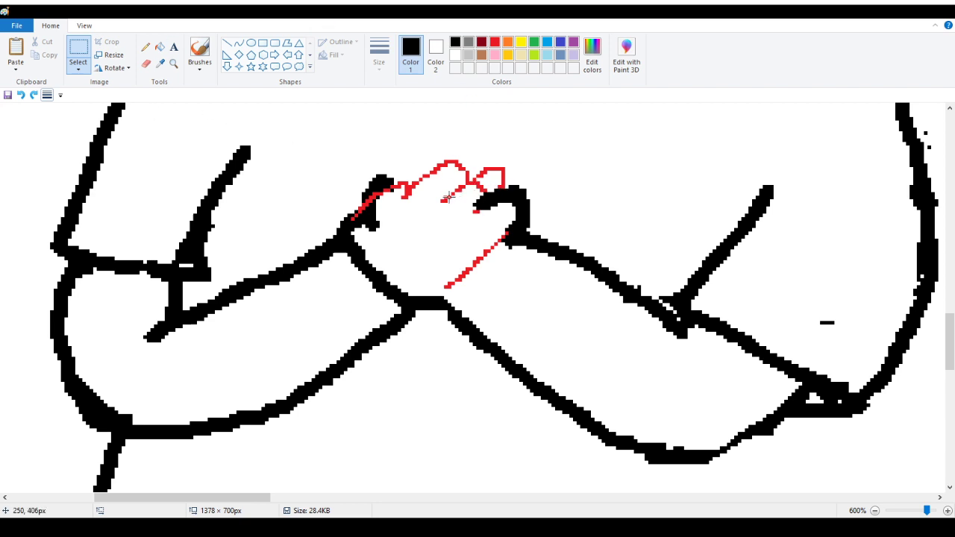
# Try tracing the second finger in black over the red guide, and undo these strokes along with the outermost finger.
pyautogui.moveTo(447, 197); pyautogui.dragTo(501, 166)
pyautogui.click(419, 178)
pyautogui.click(146, 46)
pyautogui.click(147, 47)
pyautogui.moveTo(442, 200)
pyautogui.mouseDown()
pyautogui.moveTo(503, 153)
pyautogui.moveTo(512, 181)
pyautogui.mouseUp()
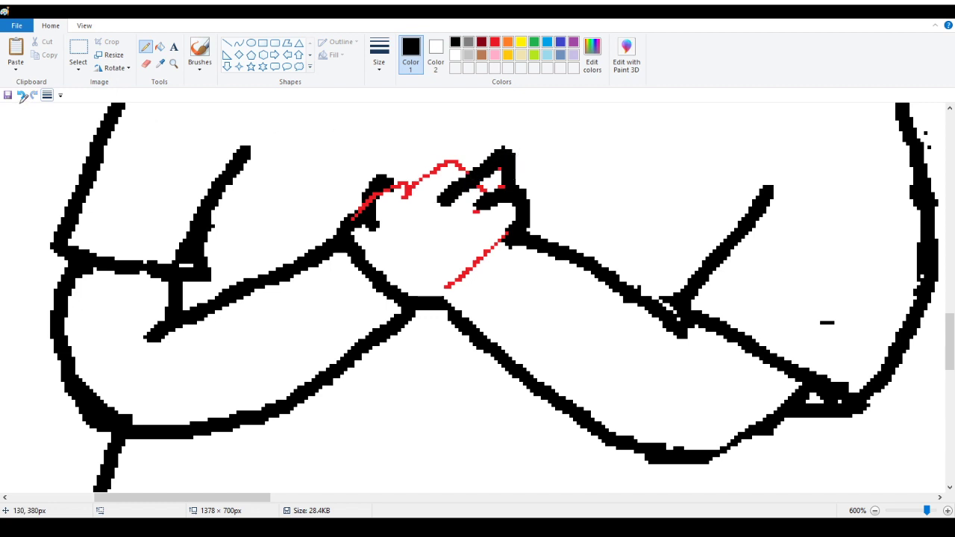
pyautogui.click(21, 95)
pyautogui.moveTo(446, 199)
pyautogui.mouseDown()
pyautogui.moveTo(513, 150)
pyautogui.moveTo(518, 179)
pyautogui.moveTo(506, 188)
pyautogui.mouseUp()
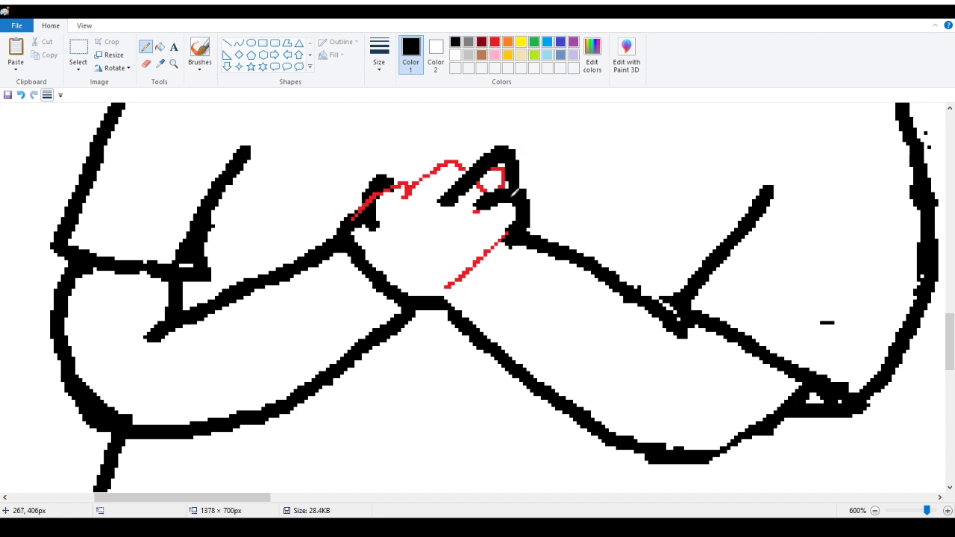
pyautogui.click(21, 95)
pyautogui.click(21, 95)
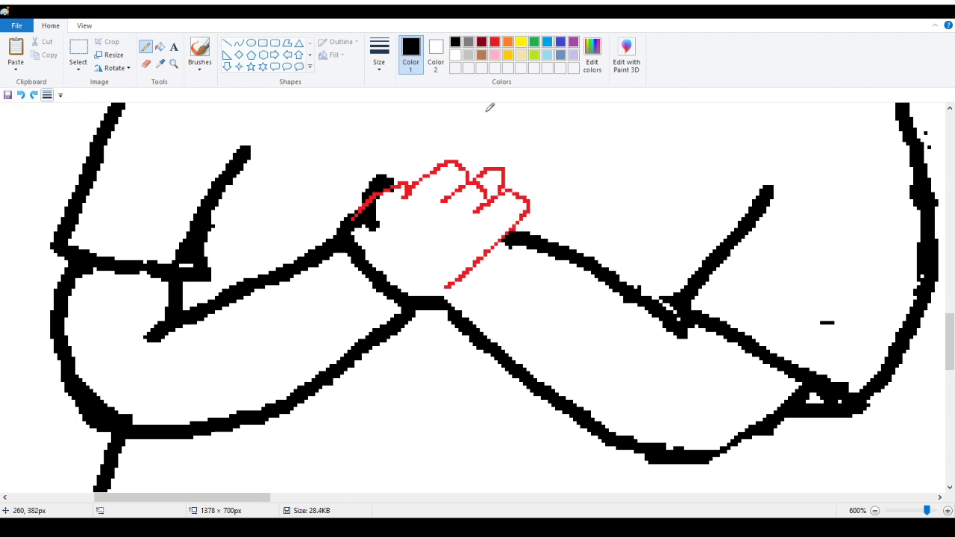
# Trace three overlapping rounded fingers in thick black along the red guide, starting from the outermost one.
pyautogui.moveTo(475, 209)
pyautogui.mouseDown()
pyautogui.moveTo(516, 185)
pyautogui.moveTo(529, 194)
pyautogui.moveTo(518, 222)
pyautogui.mouseUp()
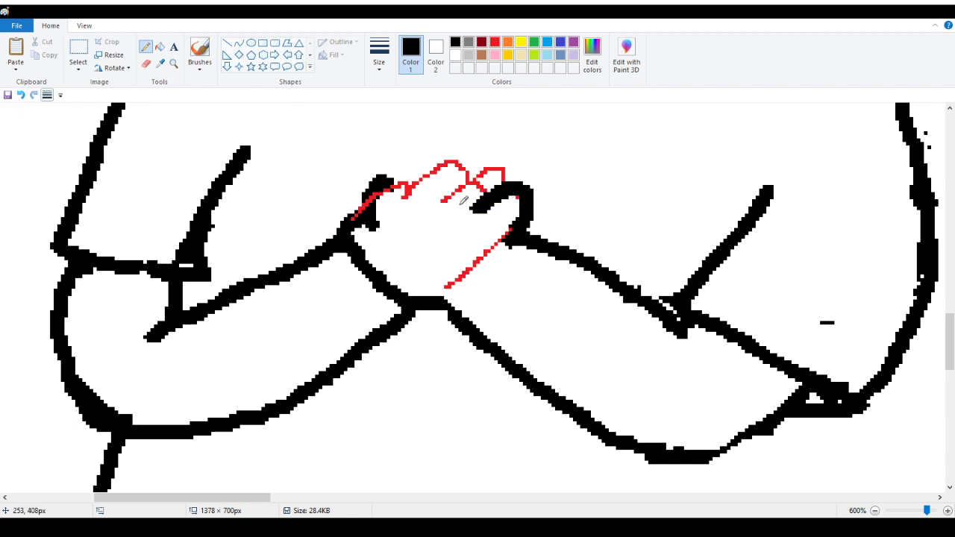
pyautogui.moveTo(448, 199)
pyautogui.mouseDown()
pyautogui.moveTo(486, 161)
pyautogui.moveTo(506, 158)
pyautogui.moveTo(515, 181)
pyautogui.mouseUp()
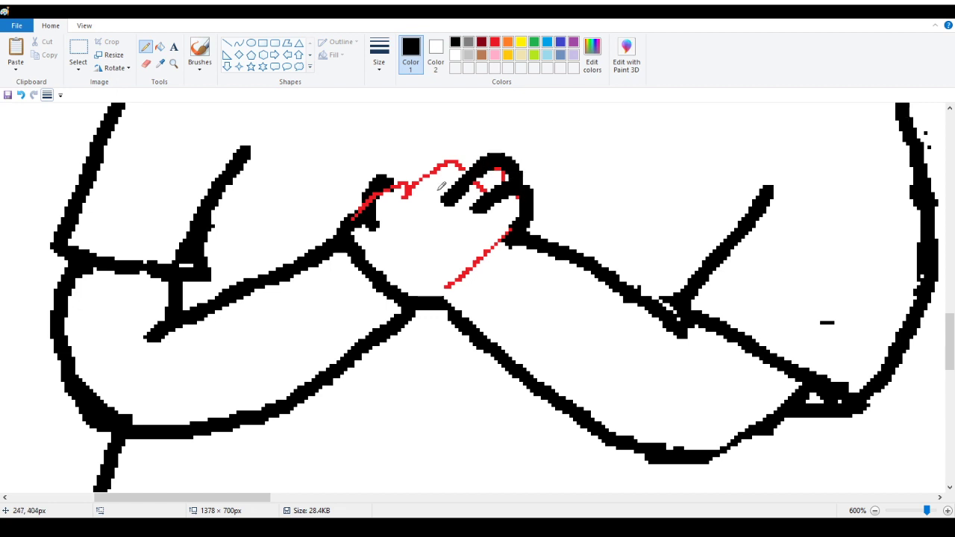
pyautogui.moveTo(418, 180)
pyautogui.mouseDown()
pyautogui.moveTo(470, 137)
pyautogui.moveTo(496, 153)
pyautogui.mouseUp()
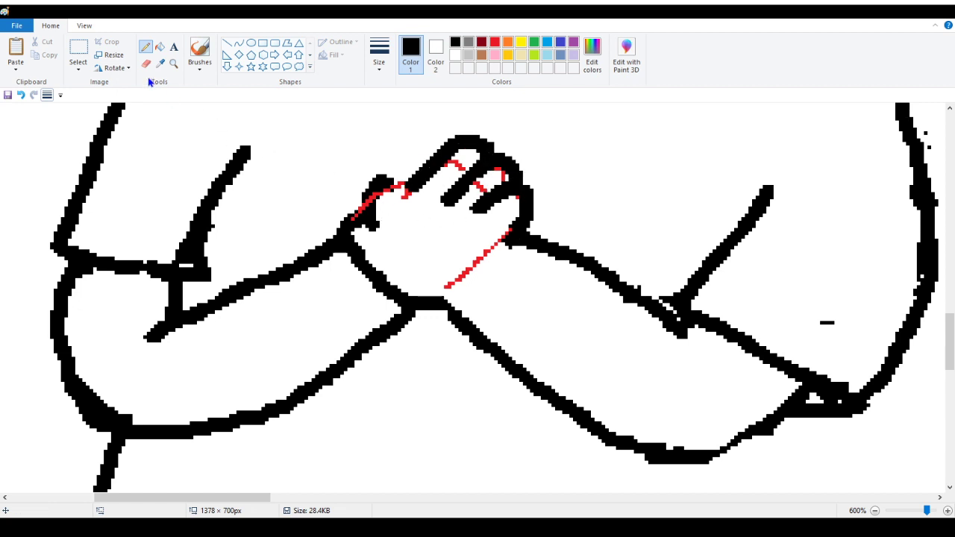
# Remove the thin red guide lines from the hand and fingers with the Fill tool.
pyautogui.scroll(2, 221, 110)
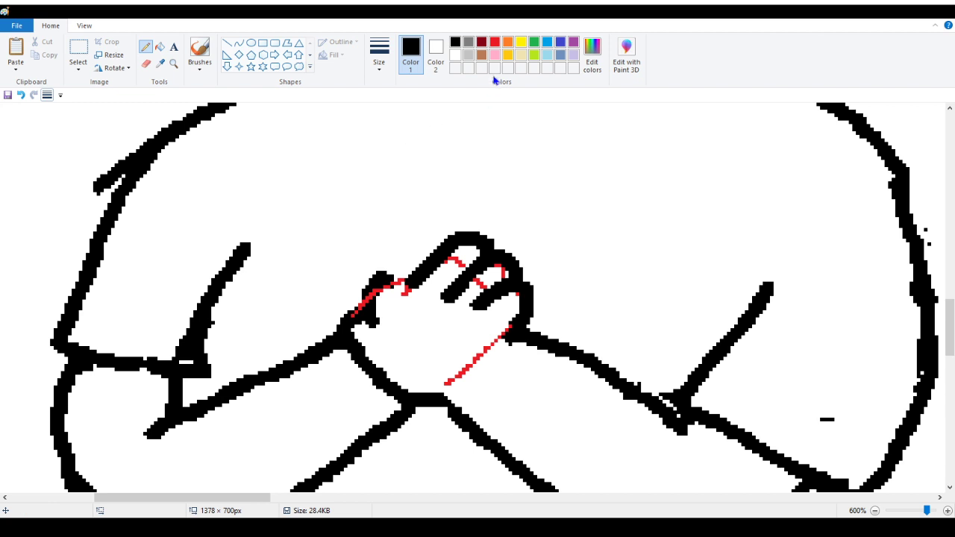
pyautogui.click(495, 43)
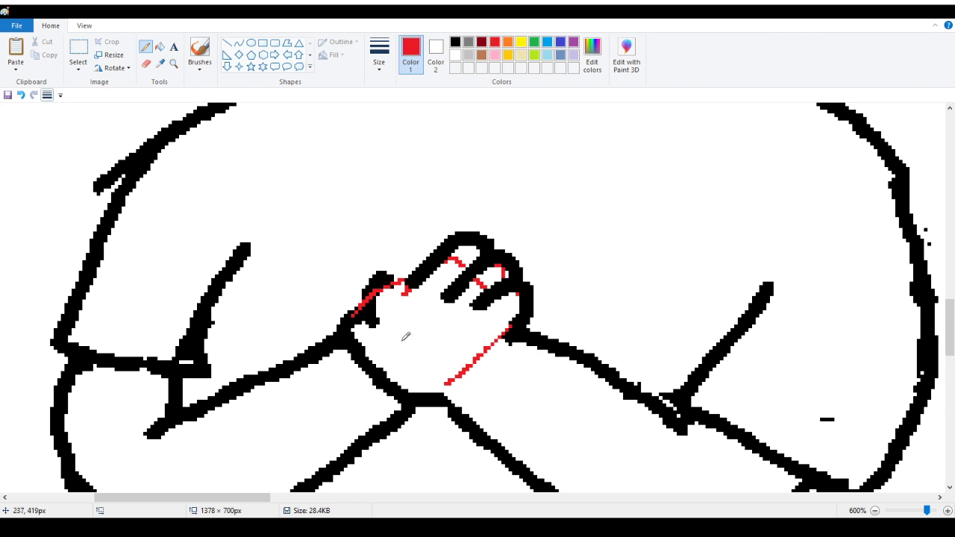
pyautogui.click(160, 46)
pyautogui.click(416, 338)
pyautogui.hotkey('ctrl', 'z')
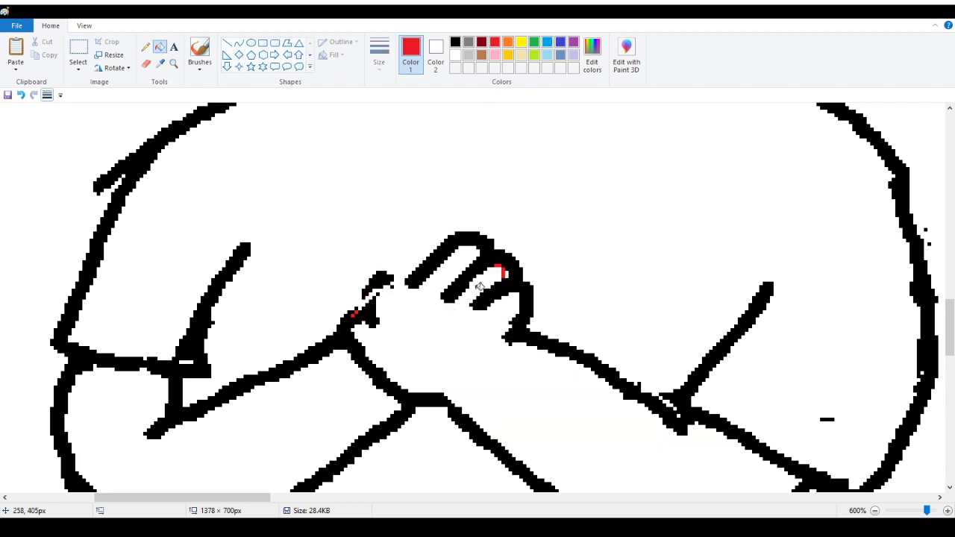
pyautogui.click(497, 272)
pyautogui.hotkey('ctrl', 'z')
pyautogui.click(146, 47)
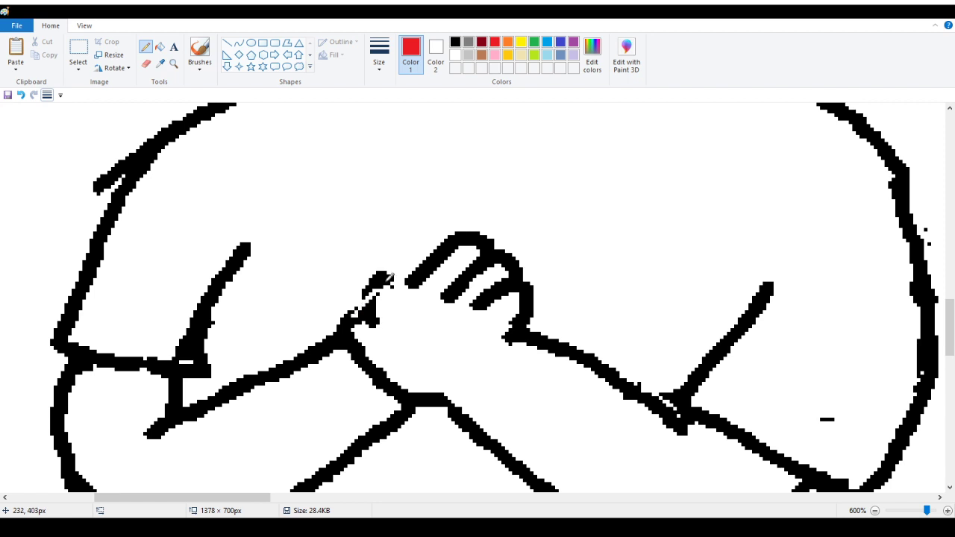
# Separate the three finger outlines from the right forearm's line with a short red stroke and fill them red.
pyautogui.click(147, 64)
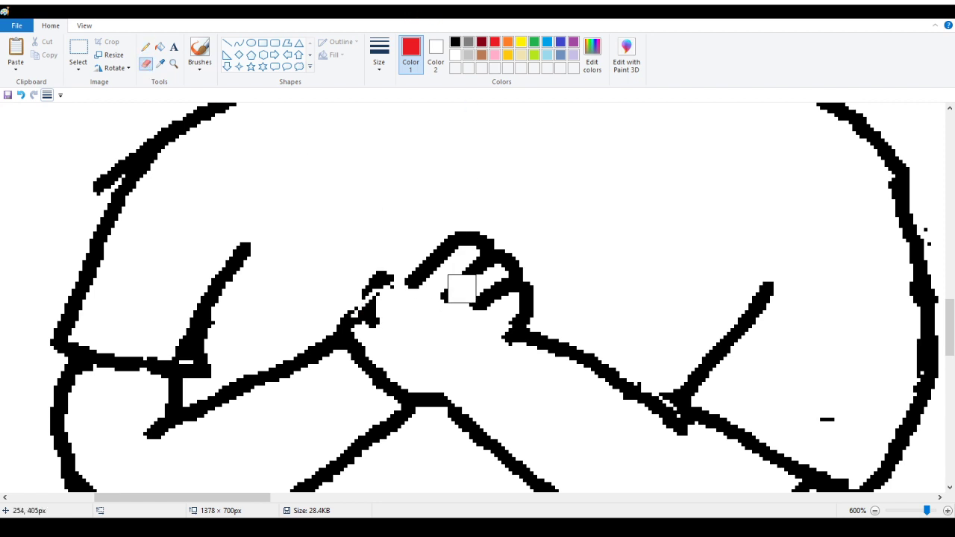
pyautogui.click(146, 46)
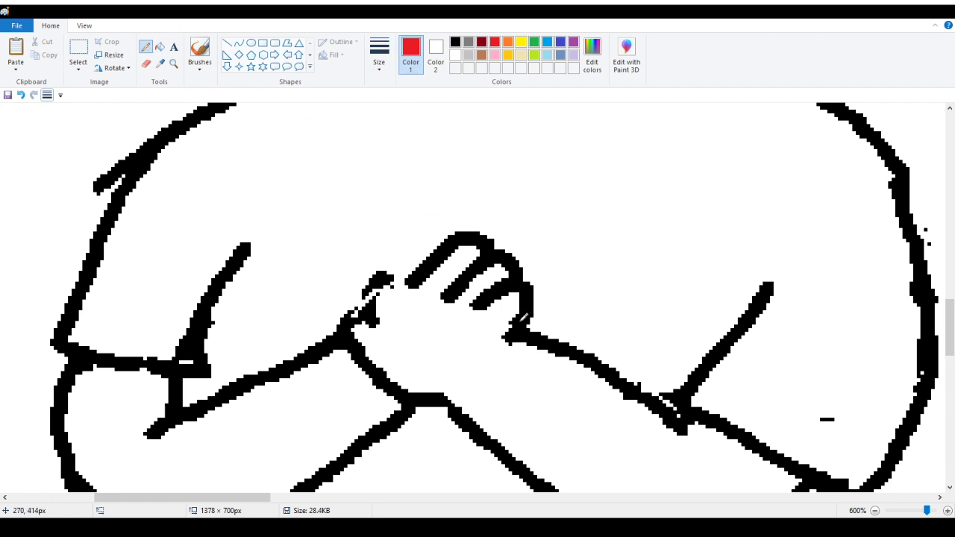
pyautogui.moveTo(514, 325); pyautogui.dragTo(523, 326)
pyautogui.click(162, 49)
pyautogui.click(500, 262)
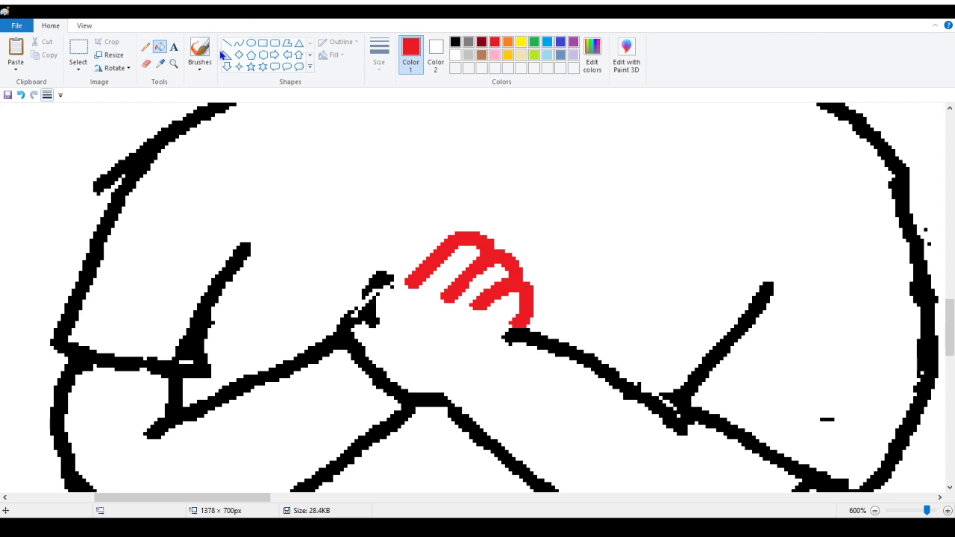
# Return to the black Pencil and save the picture.
pyautogui.click(456, 41)
pyautogui.click(145, 46)
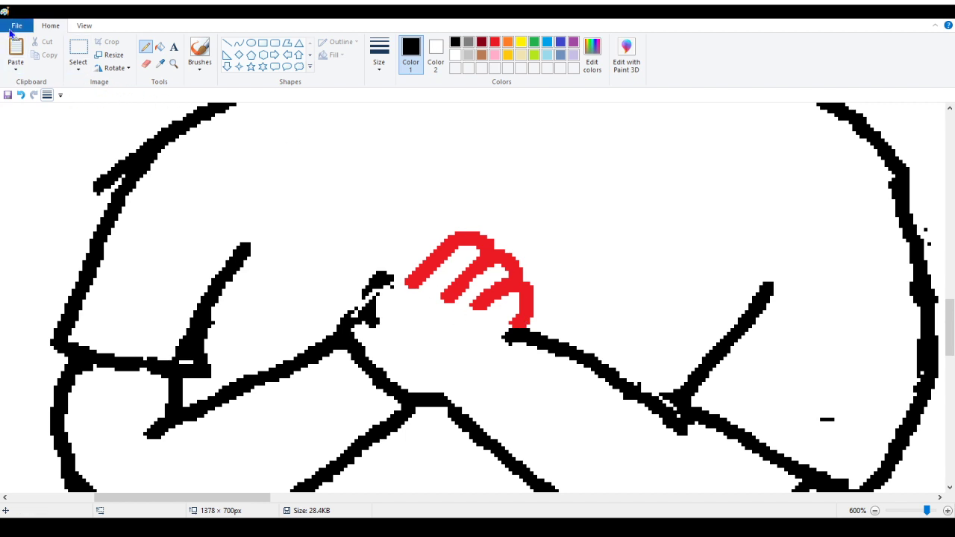
pyautogui.hotkey('ctrl', 's')
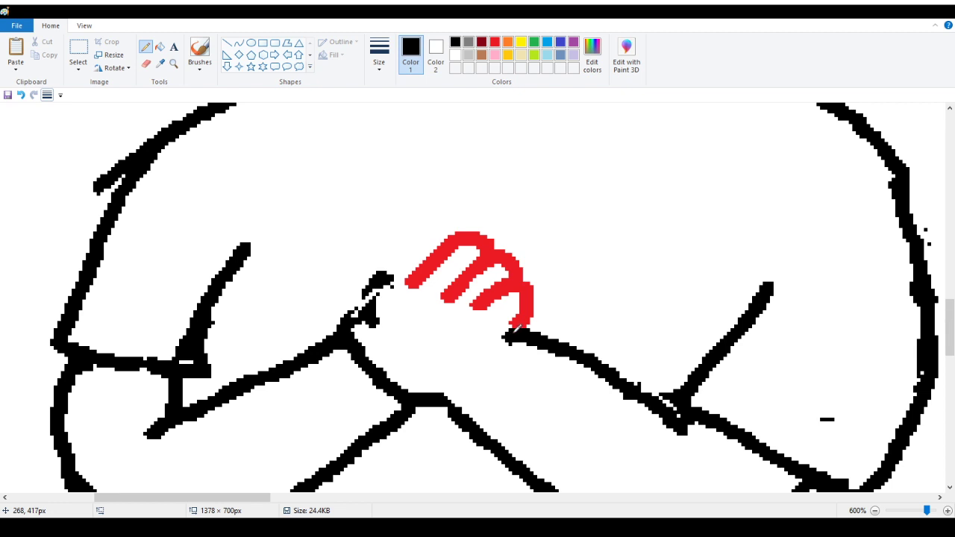
# Try redrawing the outer fingers in black over the red outlines, and undo the thick strokes.
pyautogui.moveTo(520, 323); pyautogui.dragTo(508, 294)
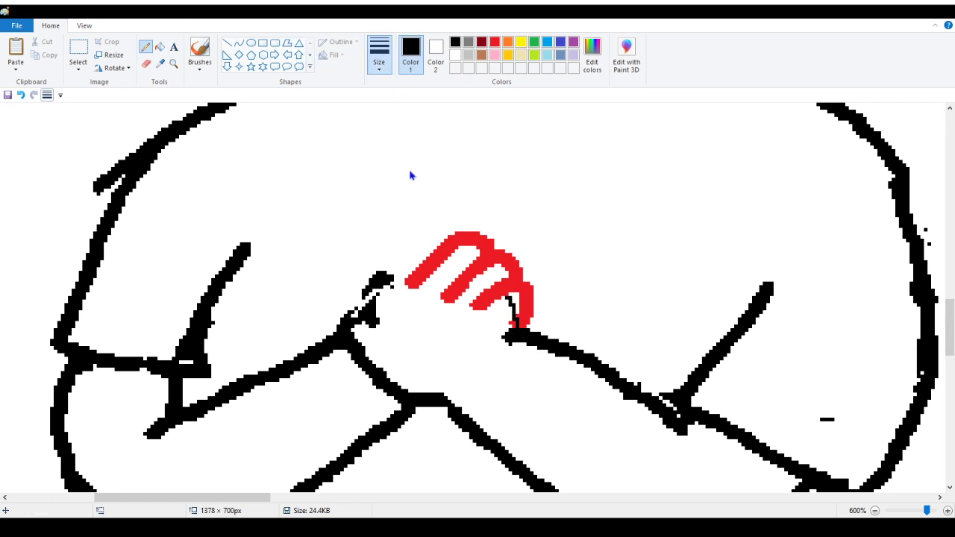
pyautogui.moveTo(523, 324)
pyautogui.mouseDown()
pyautogui.moveTo(529, 292)
pyautogui.moveTo(513, 275)
pyautogui.moveTo(472, 258)
pyautogui.moveTo(470, 280)
pyautogui.moveTo(482, 305)
pyautogui.mouseUp()
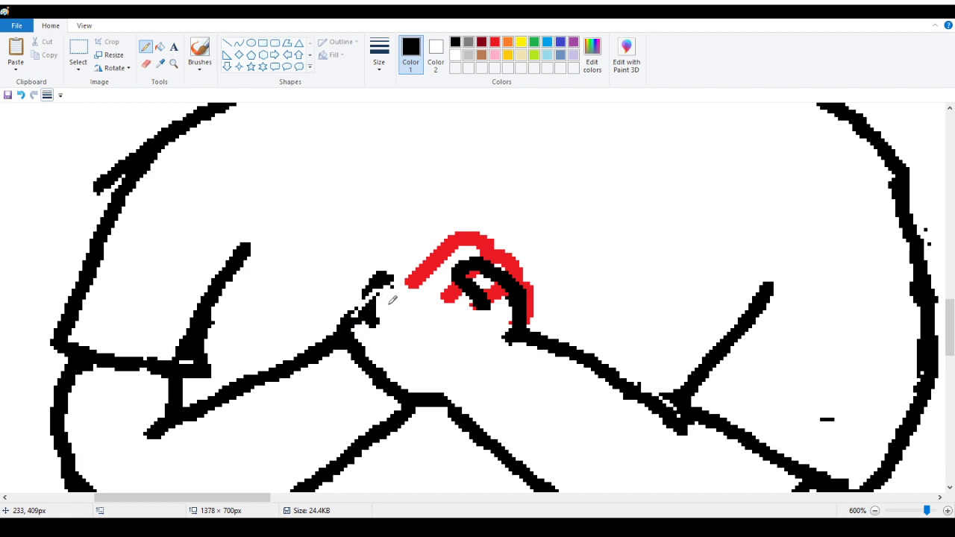
pyautogui.click(21, 95)
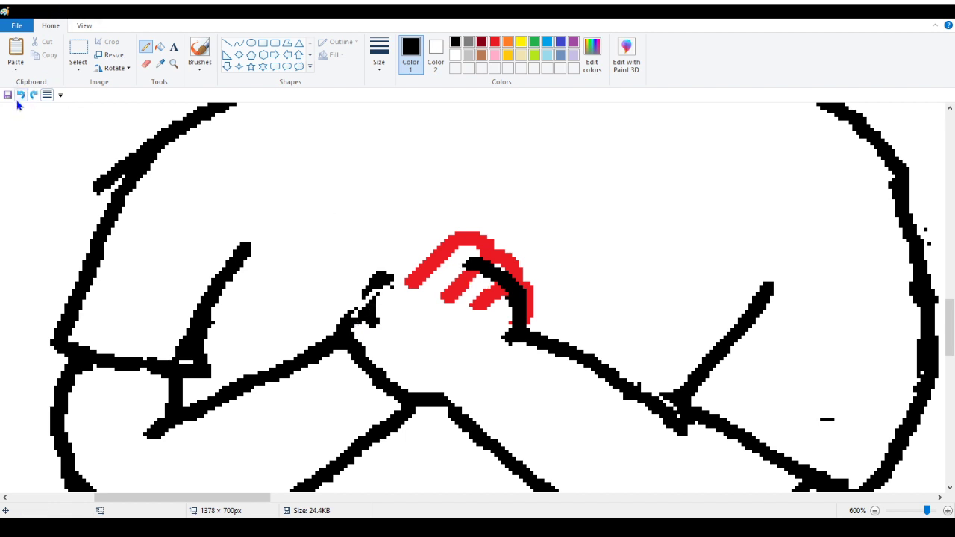
pyautogui.click(20, 96)
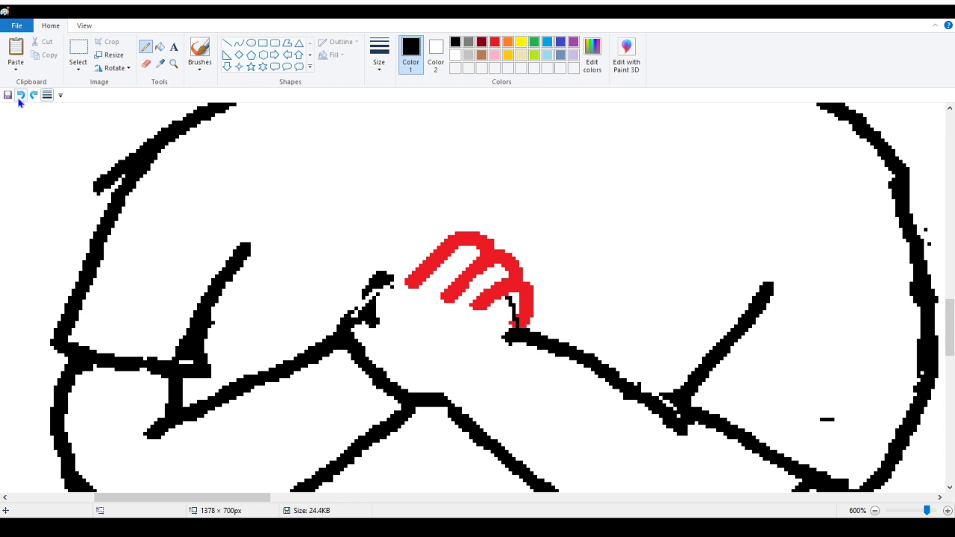
# Undo the thin black stroke and move the red finger outlines slightly up and to the right, clear of the forearm line.
pyautogui.click(77, 60)
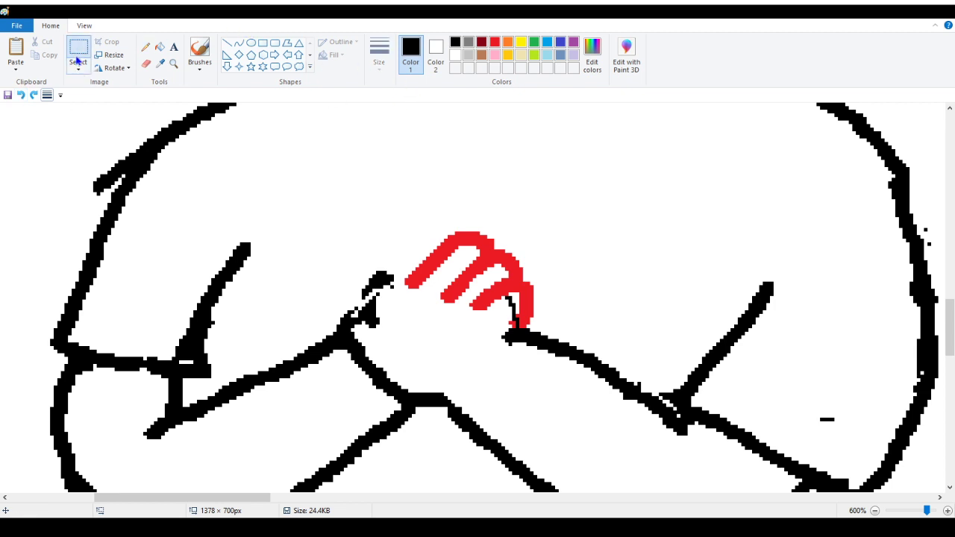
pyautogui.click(21, 95)
pyautogui.moveTo(396, 194); pyautogui.dragTo(572, 326)
pyautogui.moveTo(512, 287); pyautogui.dragTo(534, 279)
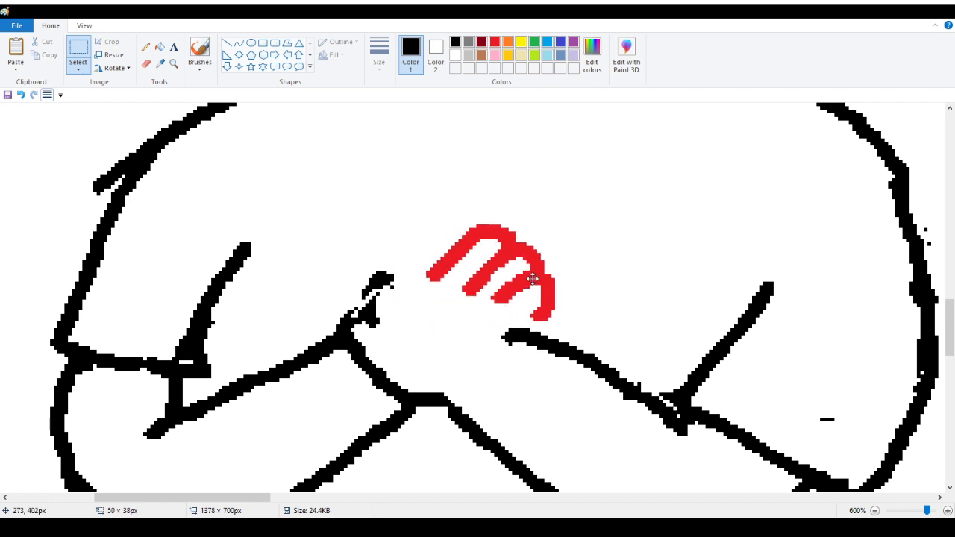
# Draw the front hand's thumb, rounded fingers and finger creases with the black Pencil, joining them to both forearm lines.
pyautogui.click(145, 46)
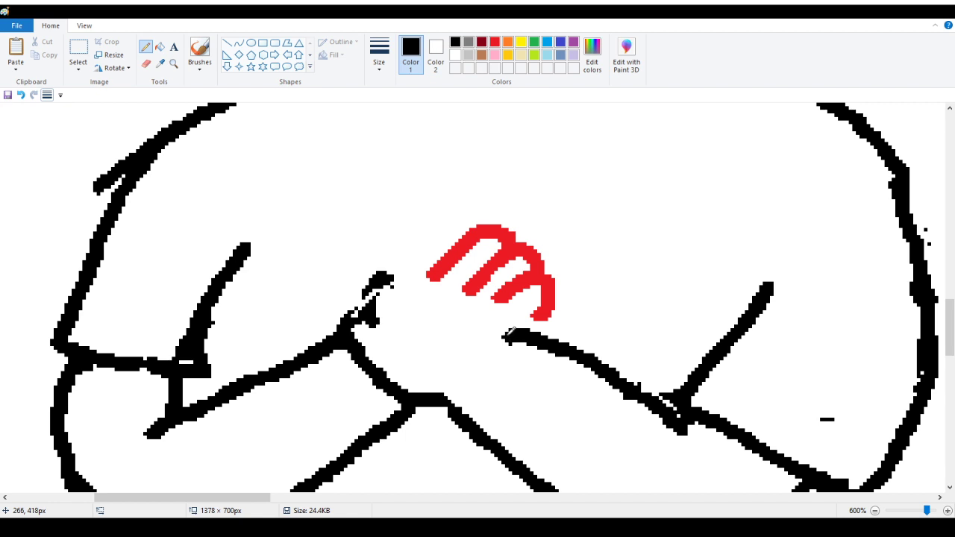
pyautogui.moveTo(511, 333)
pyautogui.mouseDown()
pyautogui.moveTo(515, 321)
pyautogui.moveTo(496, 288)
pyautogui.moveTo(463, 273)
pyautogui.mouseUp()
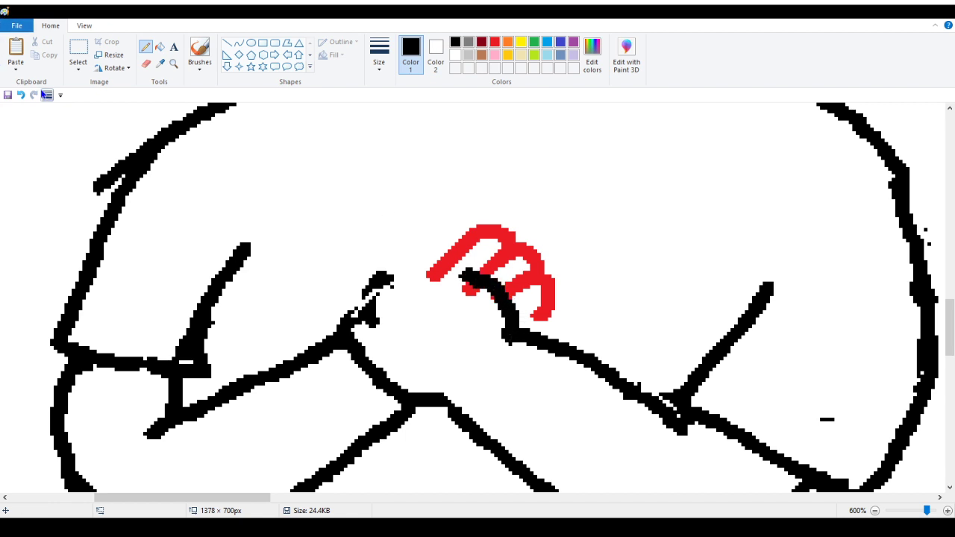
pyautogui.click(21, 95)
pyautogui.moveTo(518, 326)
pyautogui.mouseDown()
pyautogui.moveTo(494, 279)
pyautogui.moveTo(463, 267)
pyautogui.moveTo(464, 286)
pyautogui.moveTo(492, 318)
pyautogui.mouseUp()
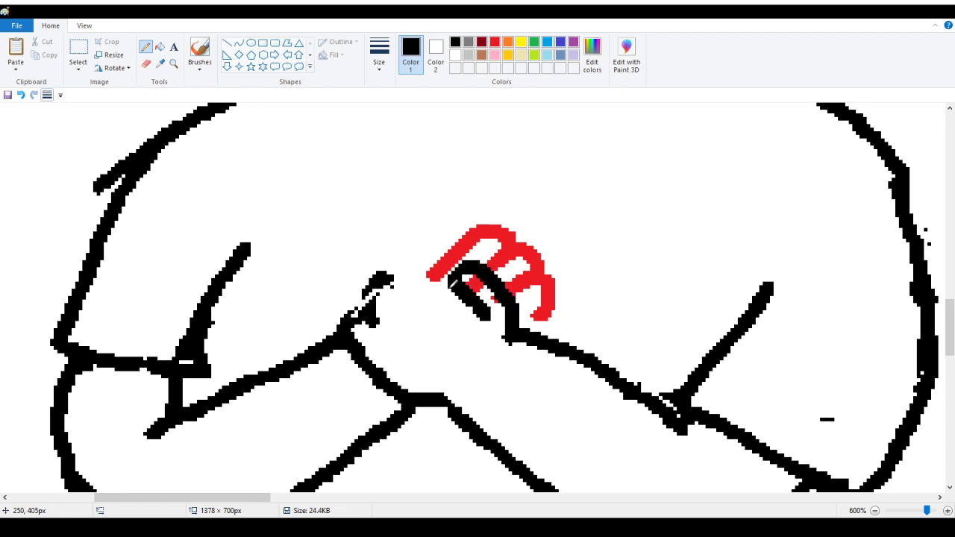
pyautogui.moveTo(451, 281)
pyautogui.mouseDown()
pyautogui.moveTo(427, 269)
pyautogui.moveTo(424, 224)
pyautogui.moveTo(406, 223)
pyautogui.moveTo(378, 253)
pyautogui.moveTo(394, 284)
pyautogui.mouseUp()
pyautogui.moveTo(394, 216)
pyautogui.mouseDown()
pyautogui.moveTo(428, 229)
pyautogui.moveTo(400, 214)
pyautogui.moveTo(408, 236)
pyautogui.moveTo(389, 242)
pyautogui.moveTo(419, 212)
pyautogui.moveTo(408, 224)
pyautogui.moveTo(422, 241)
pyautogui.moveTo(410, 224)
pyautogui.moveTo(376, 250)
pyautogui.mouseUp()
pyautogui.moveTo(374, 293)
pyautogui.mouseDown()
pyautogui.moveTo(364, 317)
pyautogui.moveTo(357, 309)
pyautogui.moveTo(377, 301)
pyautogui.moveTo(368, 244)
pyautogui.moveTo(384, 284)
pyautogui.moveTo(377, 261)
pyautogui.moveTo(388, 246)
pyautogui.moveTo(416, 299)
pyautogui.mouseUp()
pyautogui.moveTo(386, 233)
pyautogui.mouseDown()
pyautogui.moveTo(360, 252)
pyautogui.moveTo(365, 303)
pyautogui.moveTo(387, 333)
pyautogui.moveTo(333, 299)
pyautogui.moveTo(348, 284)
pyautogui.mouseUp()
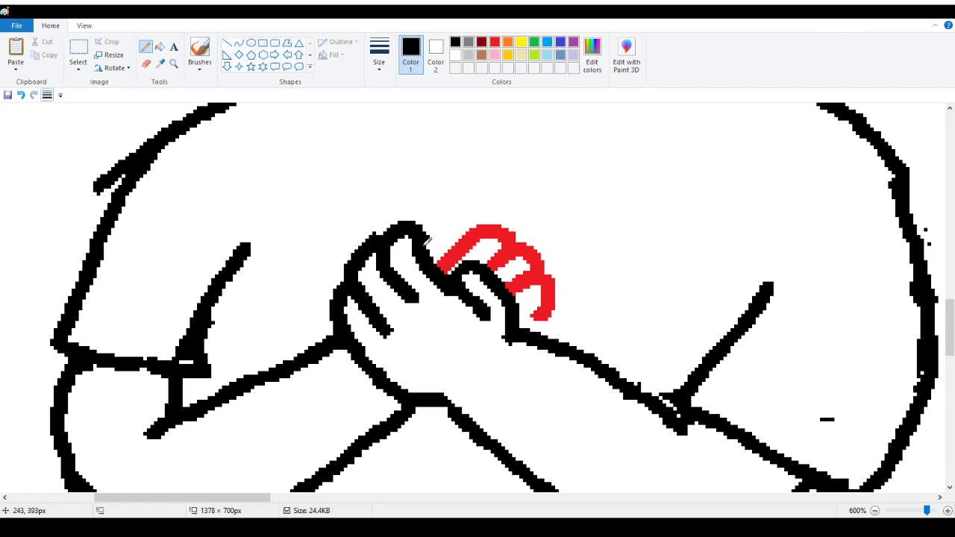
# Outline the rear hand's three rounded fingertips in black behind the front hand, over the red guide.
pyautogui.moveTo(432, 235)
pyautogui.mouseDown()
pyautogui.moveTo(453, 202)
pyautogui.moveTo(471, 231)
pyautogui.mouseUp()
pyautogui.click(20, 96)
pyautogui.moveTo(431, 241)
pyautogui.mouseDown()
pyautogui.moveTo(457, 235)
pyautogui.moveTo(461, 259)
pyautogui.moveTo(480, 240)
pyautogui.moveTo(495, 248)
pyautogui.moveTo(498, 266)
pyautogui.moveTo(519, 268)
pyautogui.moveTo(524, 291)
pyautogui.mouseUp()
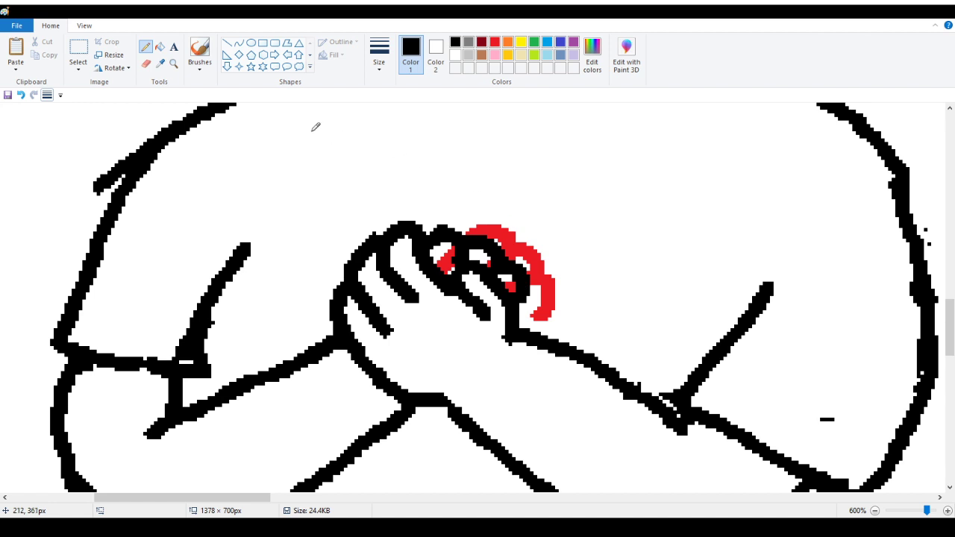
# Fill the remaining red guide pieces around and inside the rear fingers with white.
pyautogui.click(160, 48)
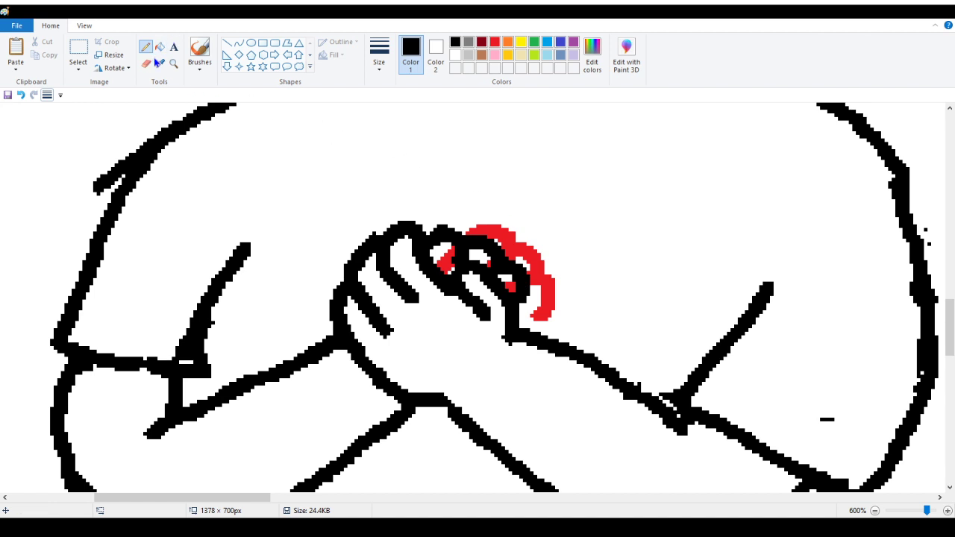
pyautogui.rightClick(524, 259)
pyautogui.rightClick(511, 285)
pyautogui.rightClick(489, 263)
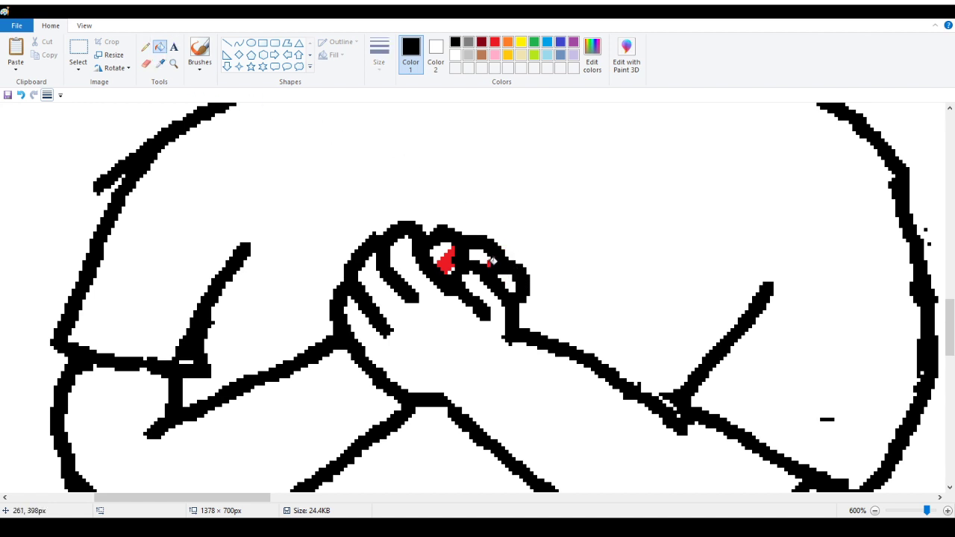
pyautogui.rightClick(448, 262)
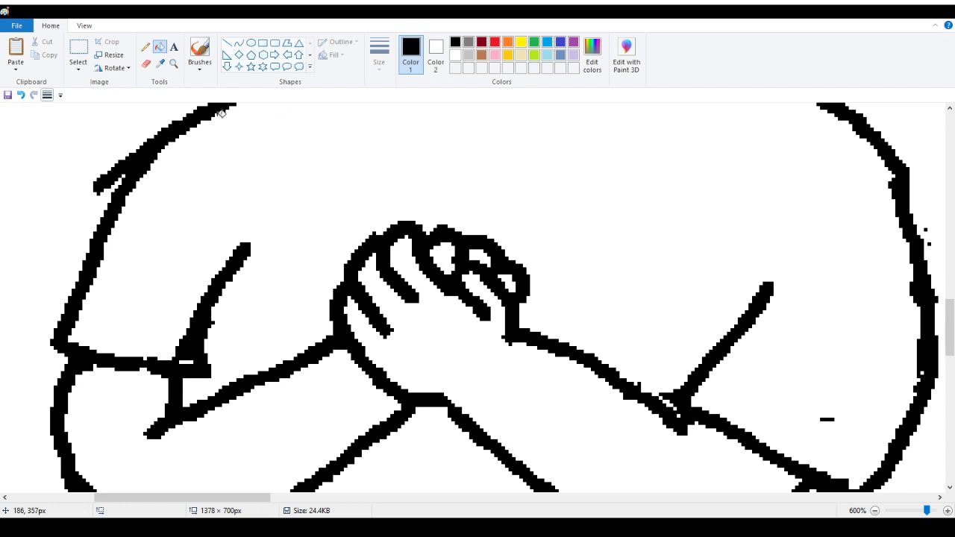
# Erase the dividing lines between the rear fingers and tidy the gap beside the front hand with the Pencil.
pyautogui.click(146, 47)
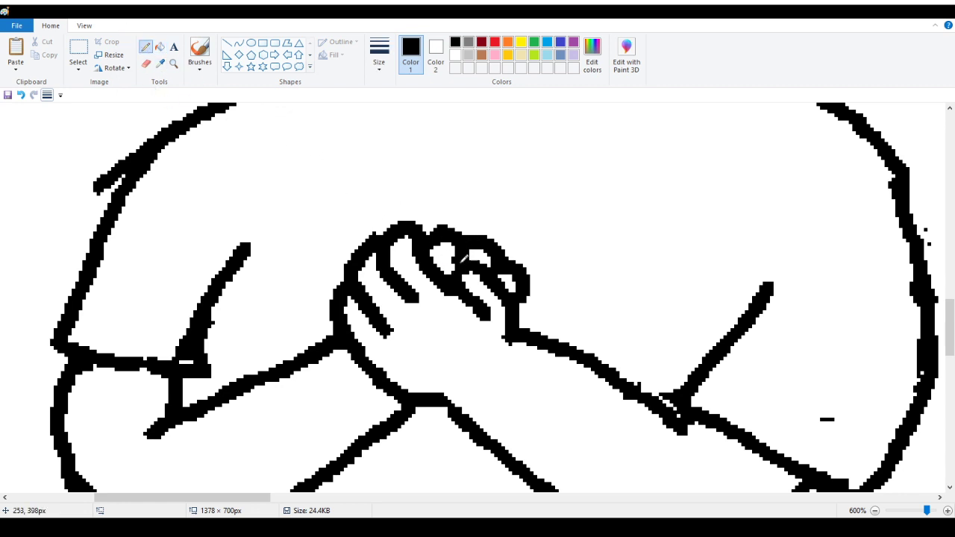
pyautogui.moveTo(461, 261)
pyautogui.mouseDown()
pyautogui.moveTo(446, 266)
pyautogui.moveTo(481, 267)
pyautogui.mouseUp()
pyautogui.moveTo(471, 255)
pyautogui.mouseDown()
pyautogui.moveTo(456, 246)
pyautogui.moveTo(508, 270)
pyautogui.moveTo(484, 263)
pyautogui.mouseUp()
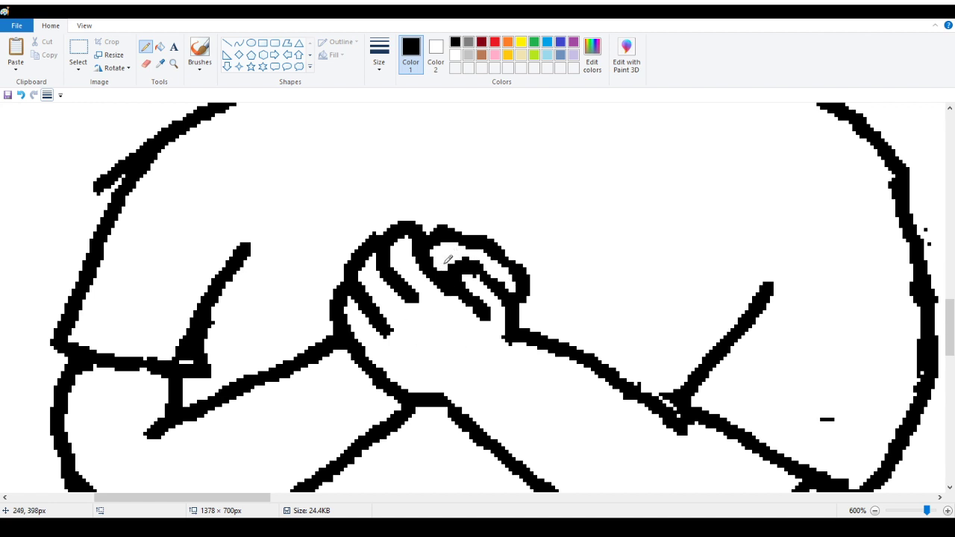
pyautogui.moveTo(427, 252); pyautogui.dragTo(445, 269)
# Trim the excess black and close the small white gap at the base of the left sleeve's crease.
pyautogui.scroll(-3, 393, 364)
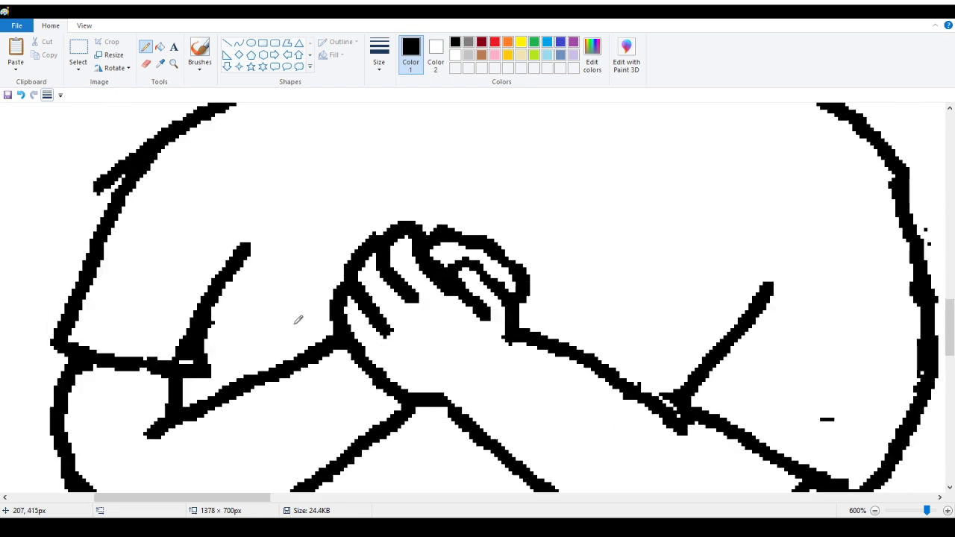
pyautogui.click(173, 63)
pyautogui.rightClick(142, 107)
pyautogui.rightClick(120, 127)
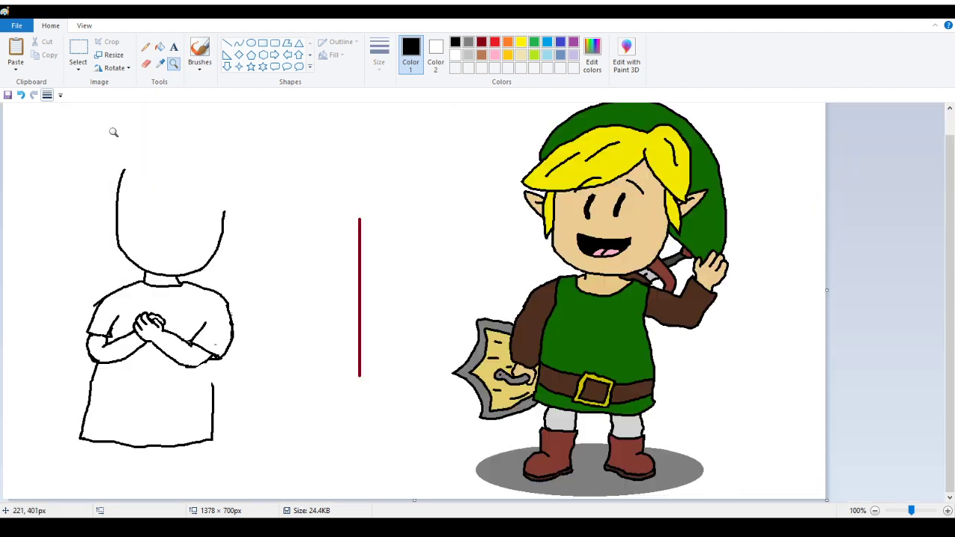
pyautogui.click(112, 224)
pyautogui.rightClick(270, 348)
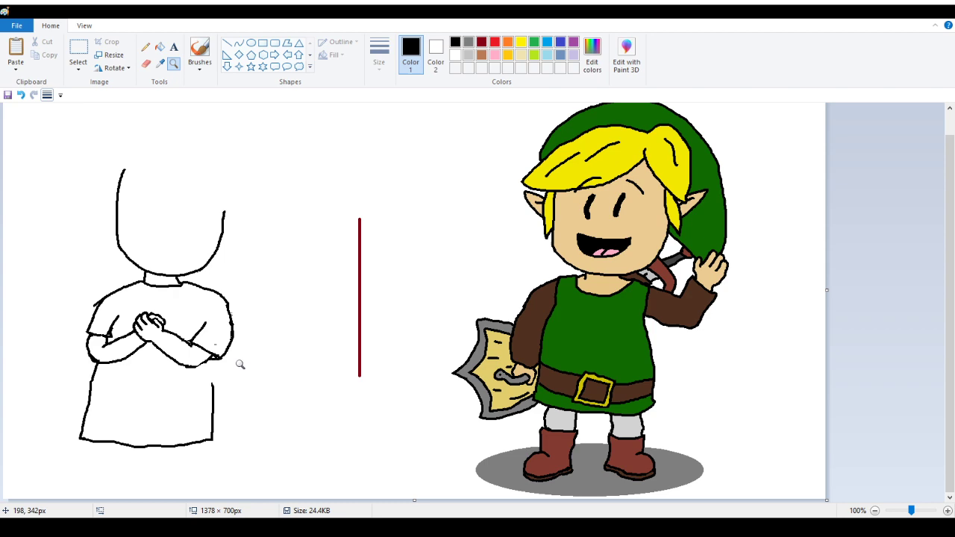
pyautogui.click(153, 316)
pyautogui.click(179, 329)
pyautogui.scroll(2, 353, 300)
pyautogui.click(365, 228)
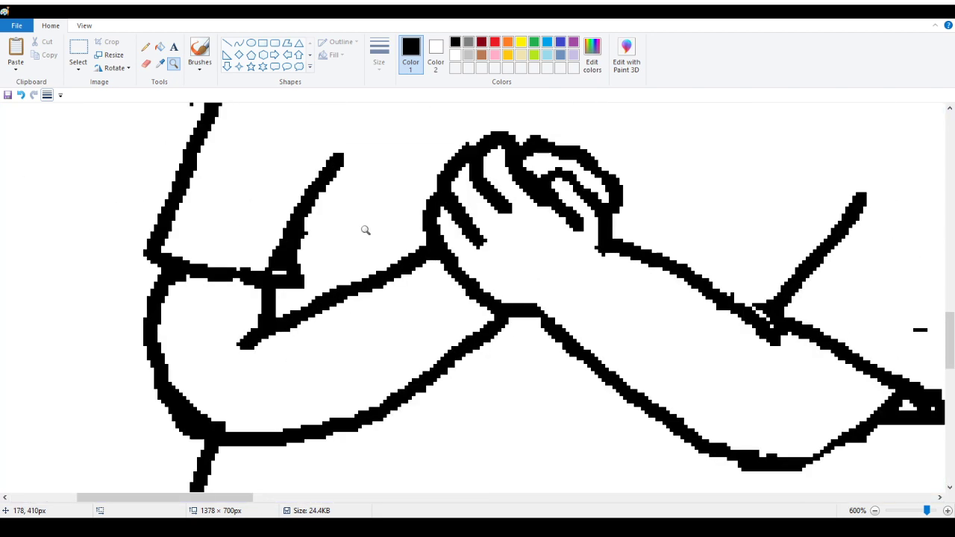
pyautogui.scroll(-1, 227, 258)
pyautogui.click(227, 257)
pyautogui.scroll(2, 220, 256)
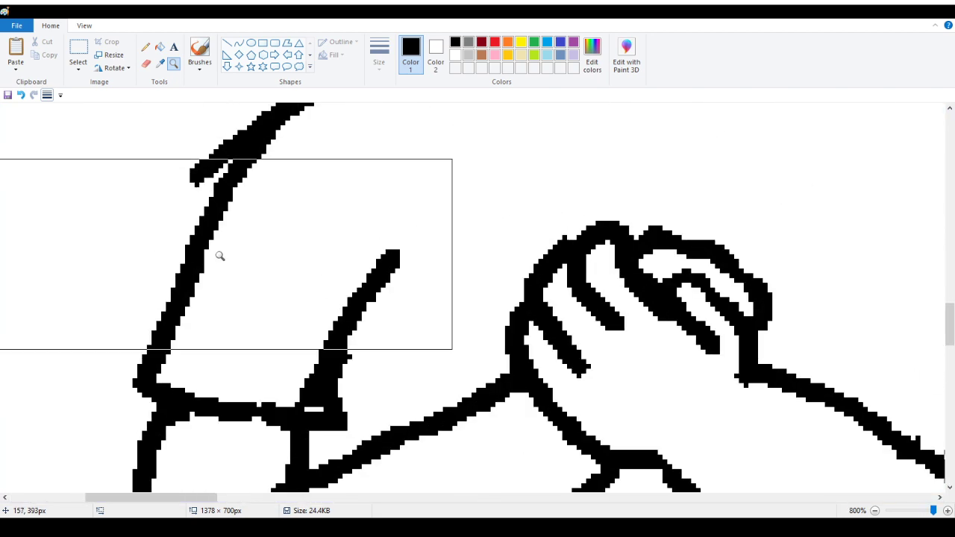
pyautogui.click(146, 46)
pyautogui.moveTo(310, 350)
pyautogui.mouseDown()
pyautogui.moveTo(309, 400)
pyautogui.moveTo(308, 390)
pyautogui.moveTo(301, 396)
pyautogui.mouseUp()
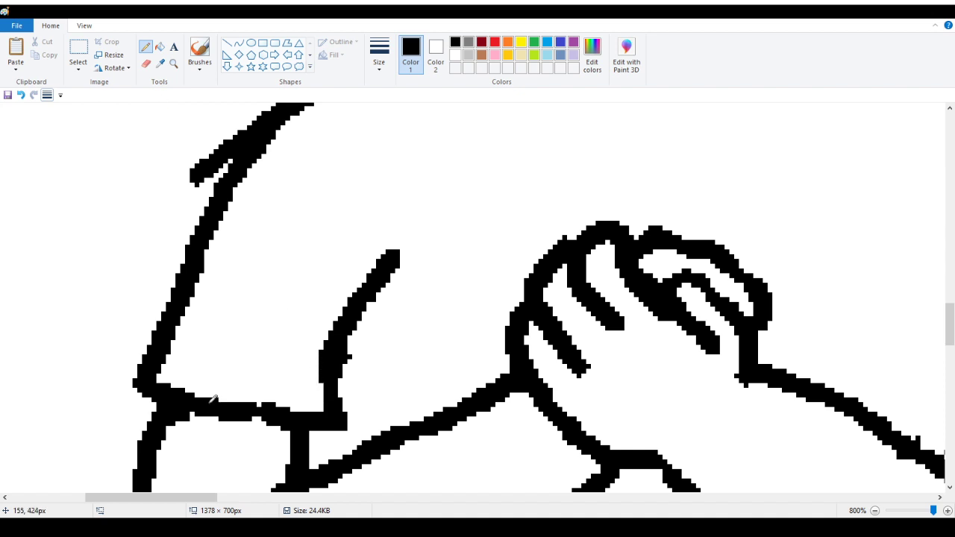
# Smooth the left sleeve's cuff line and reshape the lower end of its crease where they meet.
pyautogui.moveTo(211, 403); pyautogui.dragTo(266, 420)
pyautogui.moveTo(203, 419); pyautogui.dragTo(284, 439)
pyautogui.click(20, 95)
pyautogui.click(21, 95)
pyautogui.moveTo(260, 403); pyautogui.dragTo(259, 419)
pyautogui.moveTo(325, 377)
pyautogui.mouseDown()
pyautogui.moveTo(333, 411)
pyautogui.moveTo(352, 412)
pyautogui.moveTo(329, 409)
pyautogui.mouseUp()
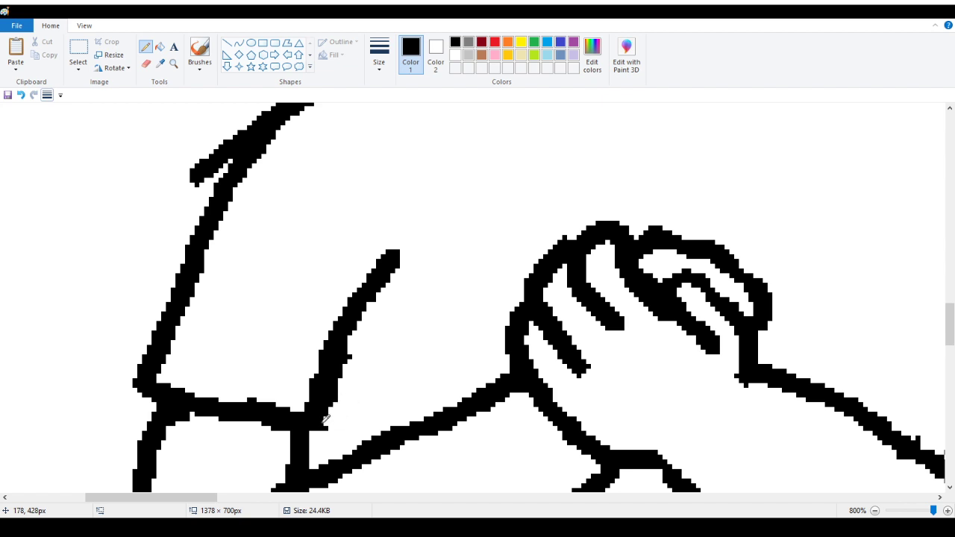
# Erase the stray line end sticking out from the left shoulder's outline.
pyautogui.scroll(3, 325, 414)
pyautogui.moveTo(227, 238)
pyautogui.mouseDown()
pyautogui.moveTo(193, 276)
pyautogui.moveTo(247, 217)
pyautogui.moveTo(209, 265)
pyautogui.mouseUp()
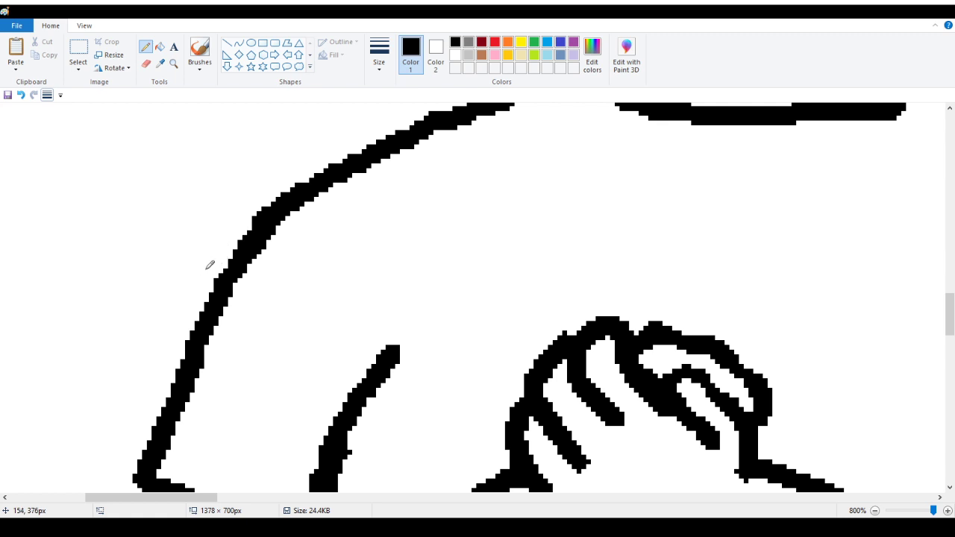
pyautogui.scroll(5, 394, 236)
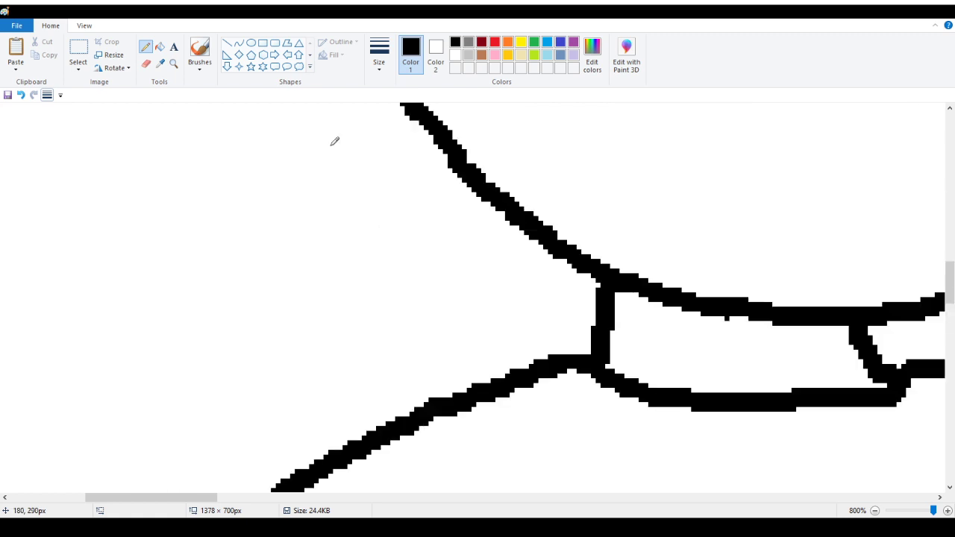
# Clean up the stray pixels where the right sleeve's crease meets the forearm line.
pyautogui.click(173, 64)
pyautogui.rightClick(209, 203)
pyautogui.rightClick(212, 204)
pyautogui.rightClick(211, 204)
pyautogui.rightClick(211, 204)
pyautogui.rightClick(211, 206)
pyautogui.rightClick(211, 205)
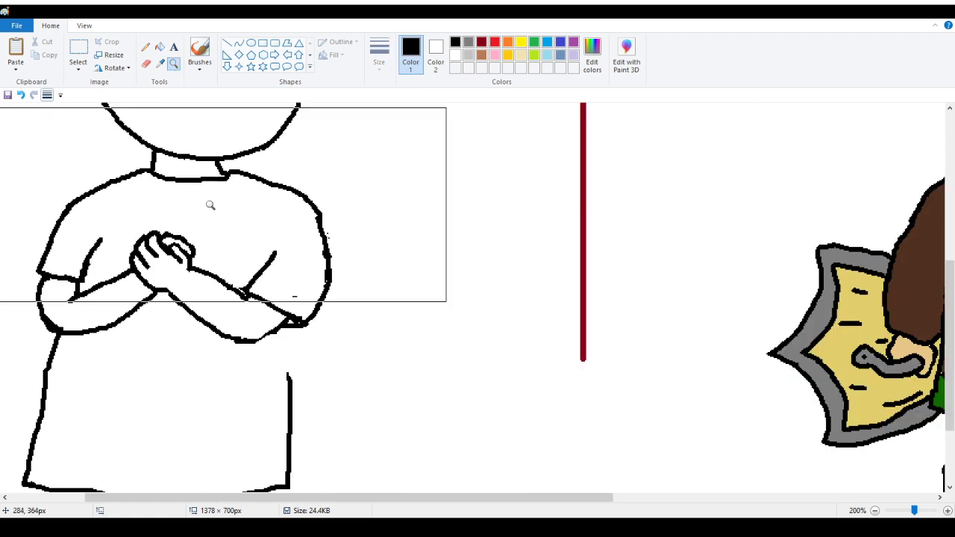
pyautogui.rightClick(211, 205)
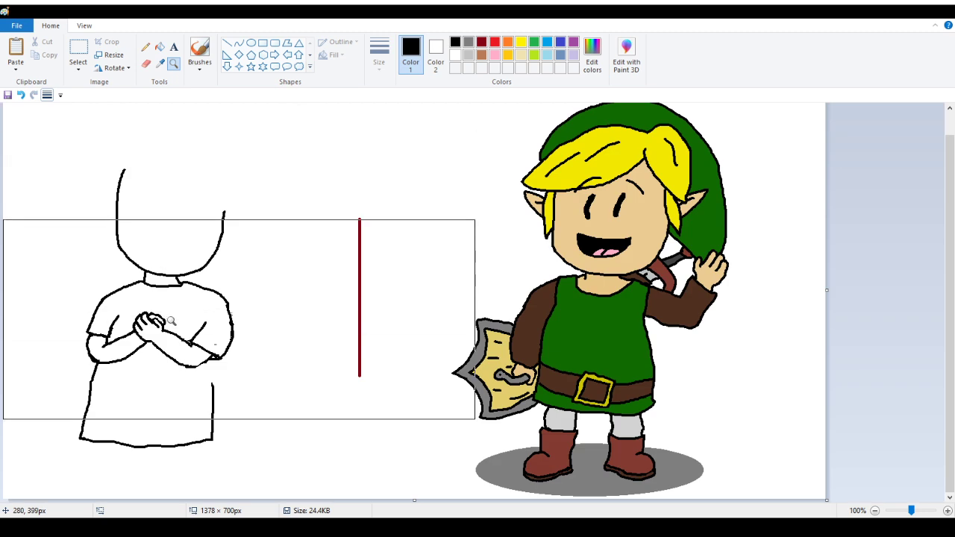
pyautogui.click(141, 235)
pyautogui.click(368, 245)
pyautogui.click(369, 245)
pyautogui.click(321, 192)
pyautogui.click(321, 192)
pyautogui.click(266, 215)
pyautogui.click(265, 215)
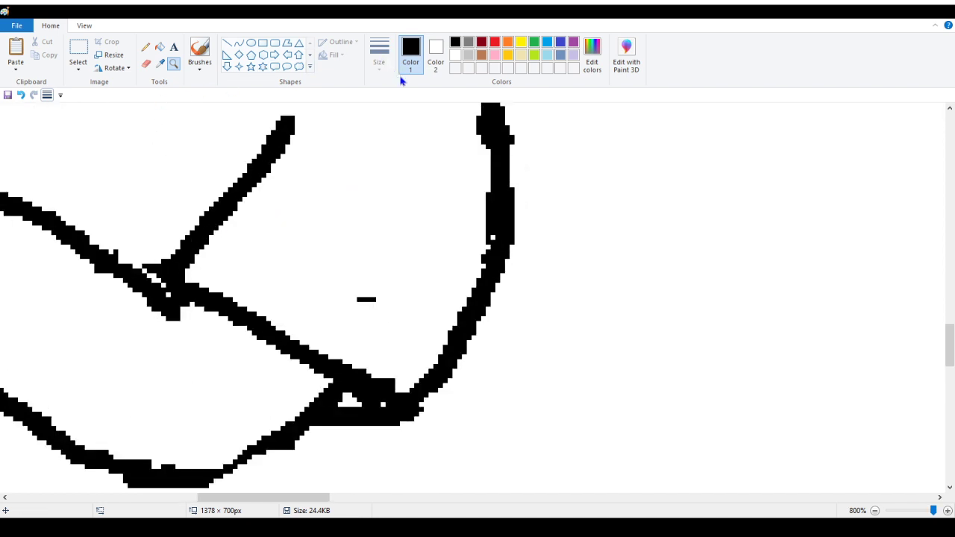
pyautogui.click(145, 46)
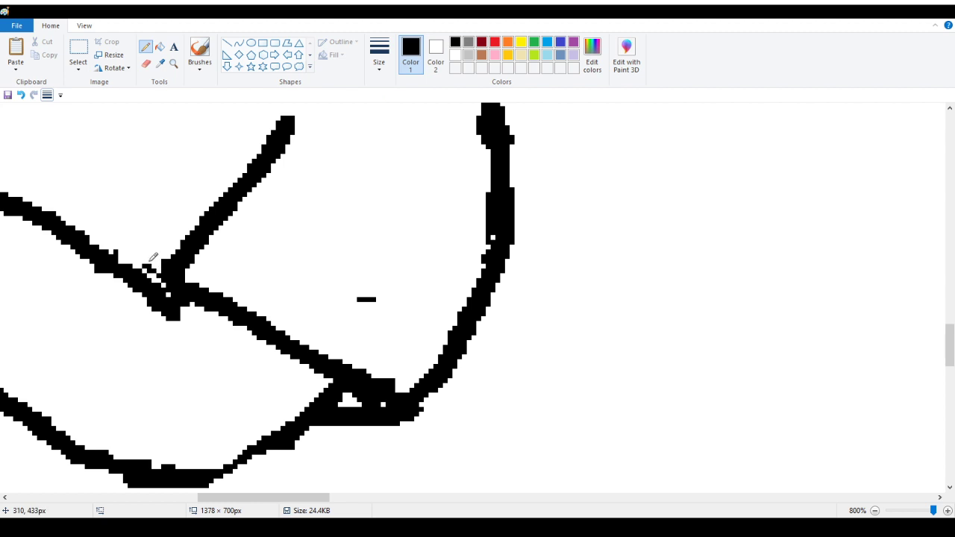
pyautogui.hotkey('ctrl', 'z')
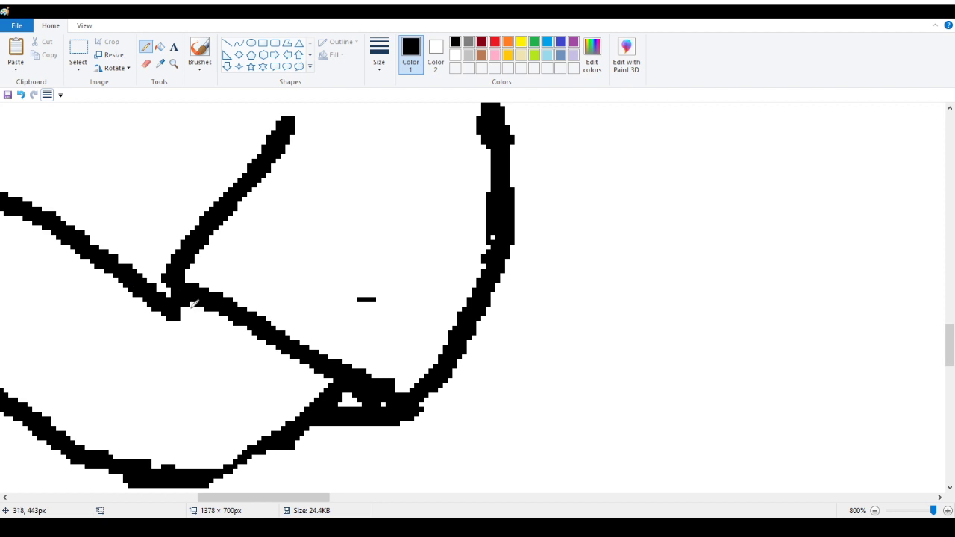
# Trim the outer corner of the right cuff and reshape the small triangle between the cuff and the forearm.
pyautogui.scroll(-2, 346, 418)
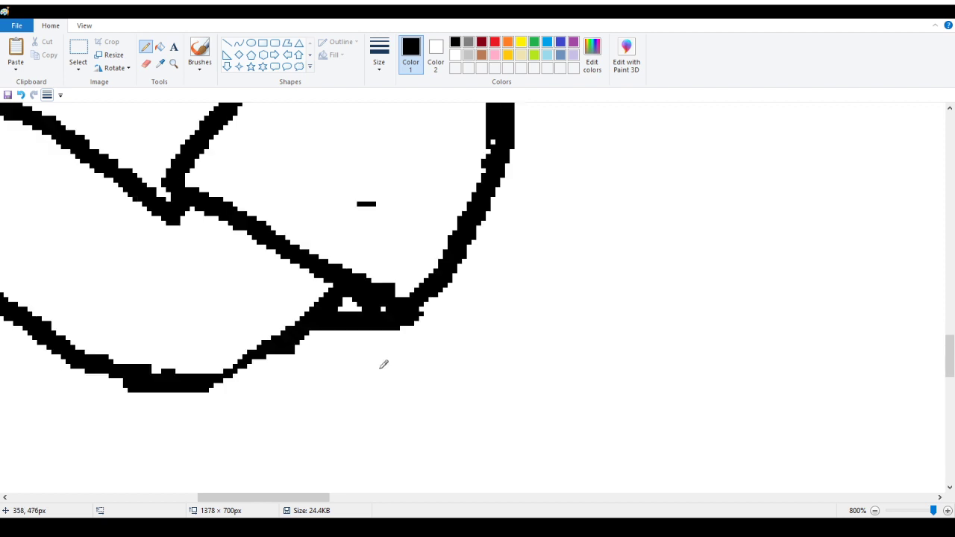
pyautogui.moveTo(396, 287)
pyautogui.mouseDown()
pyautogui.moveTo(386, 286)
pyautogui.moveTo(396, 287)
pyautogui.moveTo(397, 332)
pyautogui.mouseUp()
pyautogui.moveTo(355, 302)
pyautogui.mouseDown()
pyautogui.moveTo(345, 309)
pyautogui.moveTo(372, 313)
pyautogui.moveTo(329, 321)
pyautogui.moveTo(340, 334)
pyautogui.moveTo(384, 328)
pyautogui.moveTo(336, 327)
pyautogui.mouseUp()
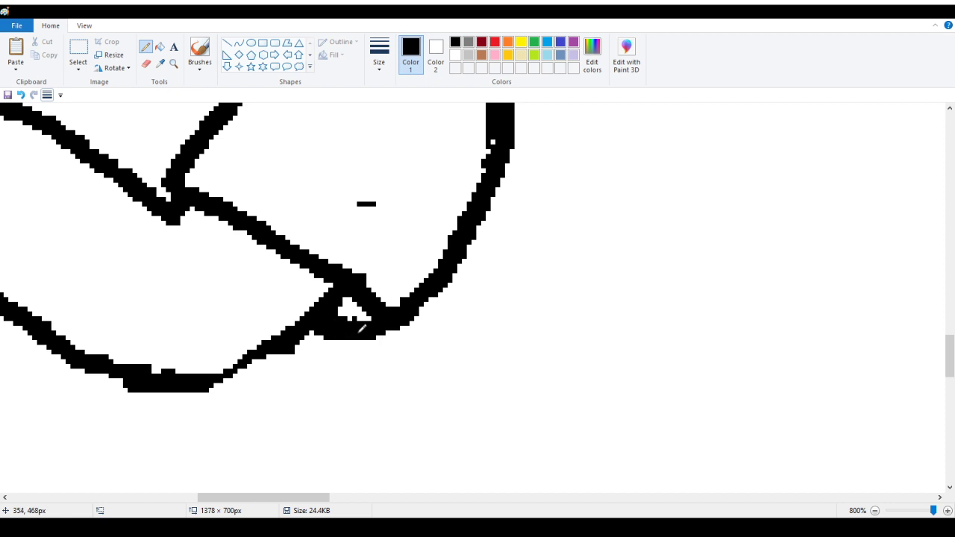
pyautogui.rightClick(338, 316)
# Thicken and even out the right forearm's lower line near the elbow, and clear the leftover pixels in the cuff triangle.
pyautogui.moveTo(212, 386)
pyautogui.mouseDown()
pyautogui.moveTo(277, 351)
pyautogui.moveTo(215, 394)
pyautogui.moveTo(163, 394)
pyautogui.moveTo(174, 371)
pyautogui.moveTo(118, 351)
pyautogui.moveTo(184, 379)
pyautogui.moveTo(215, 376)
pyautogui.moveTo(183, 372)
pyautogui.mouseUp()
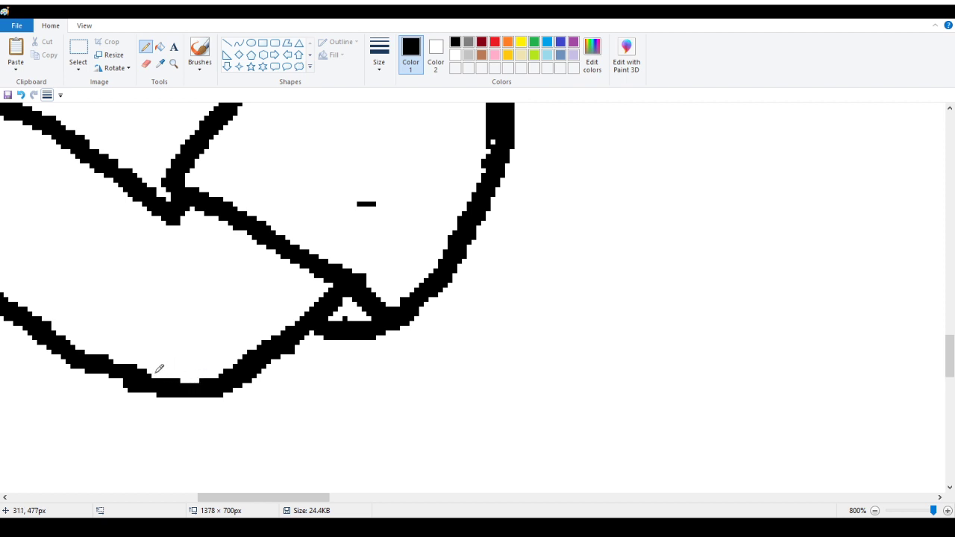
pyautogui.moveTo(156, 372); pyautogui.dragTo(199, 375)
pyautogui.moveTo(343, 323); pyautogui.dragTo(359, 318)
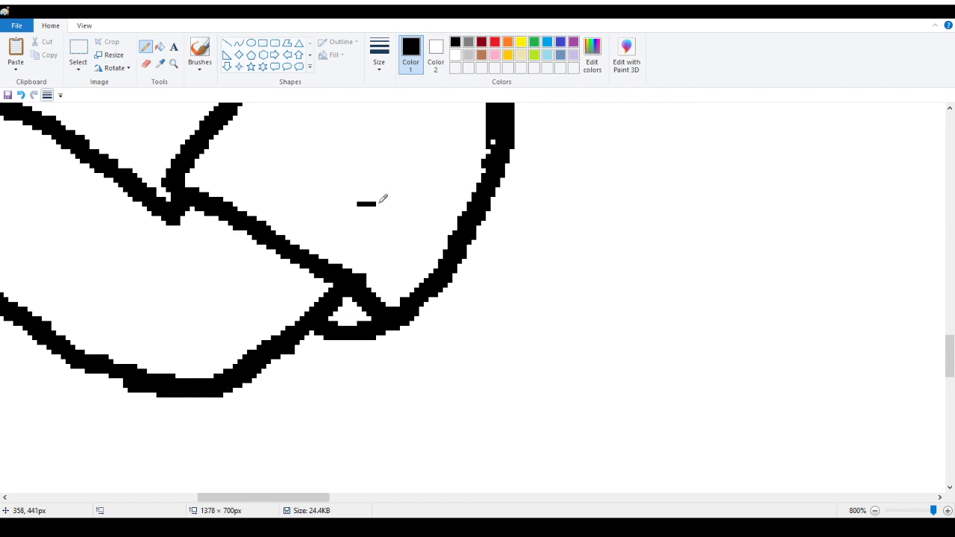
# Remove the stray dash inside the right sleeve and the two loose dots outside its outline.
pyautogui.hotkey('ctrl', 'z')
pyautogui.scroll(3, 241, 214)
pyautogui.scroll(1, 553, 217)
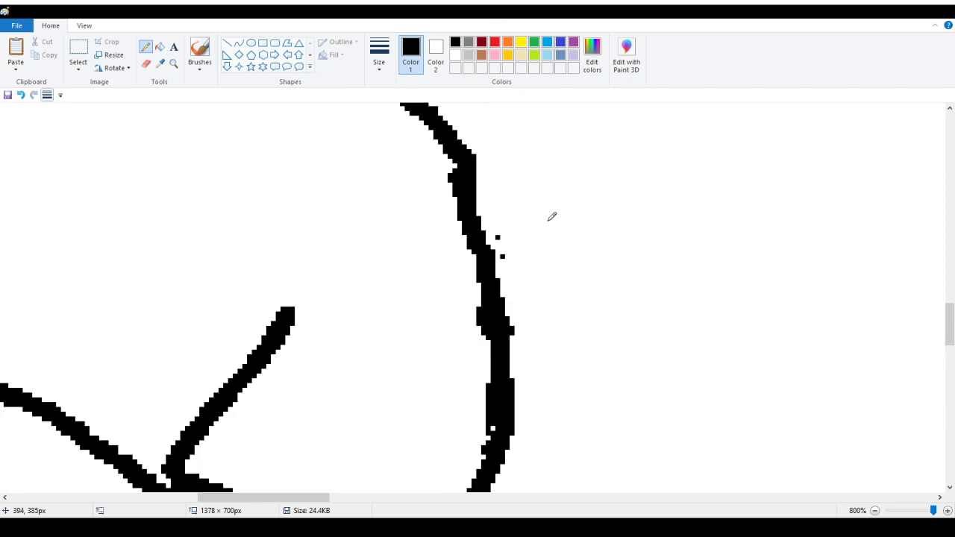
pyautogui.rightClick(498, 237)
pyautogui.rightClick(503, 257)
# Trim the uneven bumps along the right sleeve's outer line up to the shoulder corner.
pyautogui.moveTo(488, 373)
pyautogui.mouseDown()
pyautogui.moveTo(490, 432)
pyautogui.moveTo(496, 388)
pyautogui.mouseUp()
pyautogui.moveTo(472, 321)
pyautogui.mouseDown()
pyautogui.moveTo(484, 301)
pyautogui.moveTo(482, 330)
pyautogui.mouseUp()
pyautogui.rightClick(513, 331)
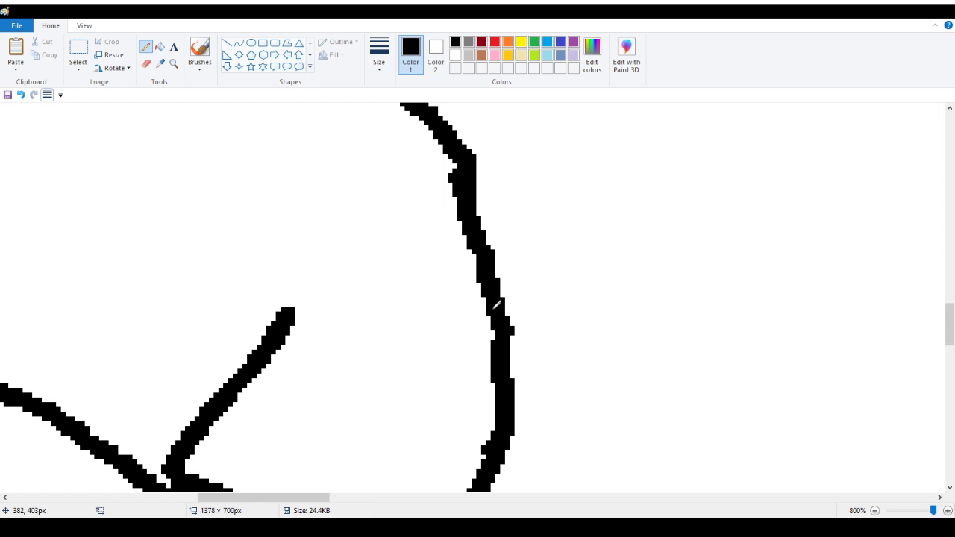
pyautogui.scroll(2, 496, 304)
pyautogui.rightClick(451, 274)
pyautogui.click(454, 262)
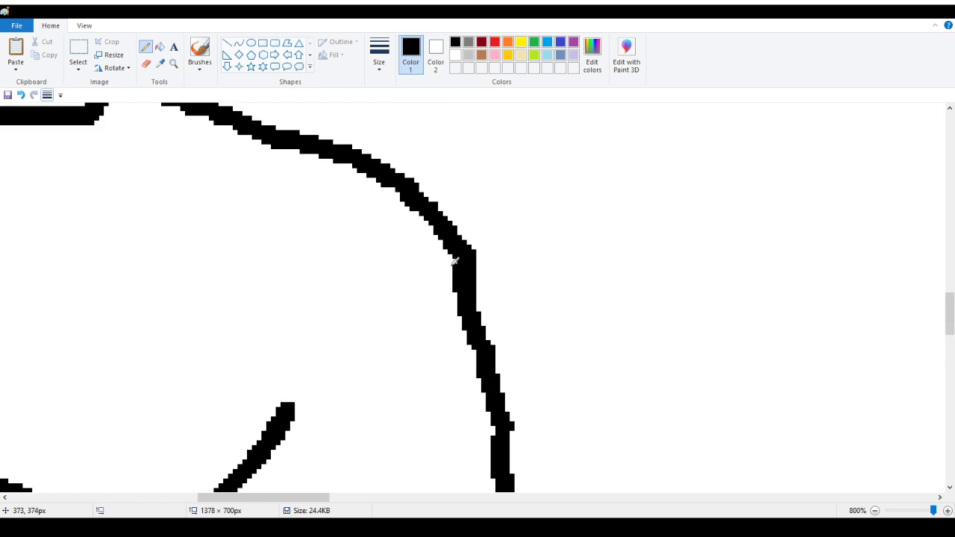
pyautogui.rightClick(455, 269)
pyautogui.rightClick(458, 290)
# Erase the neck's left side line and redraw it in black, curving outward from the head to the shoulder.
pyautogui.scroll(2, 390, 276)
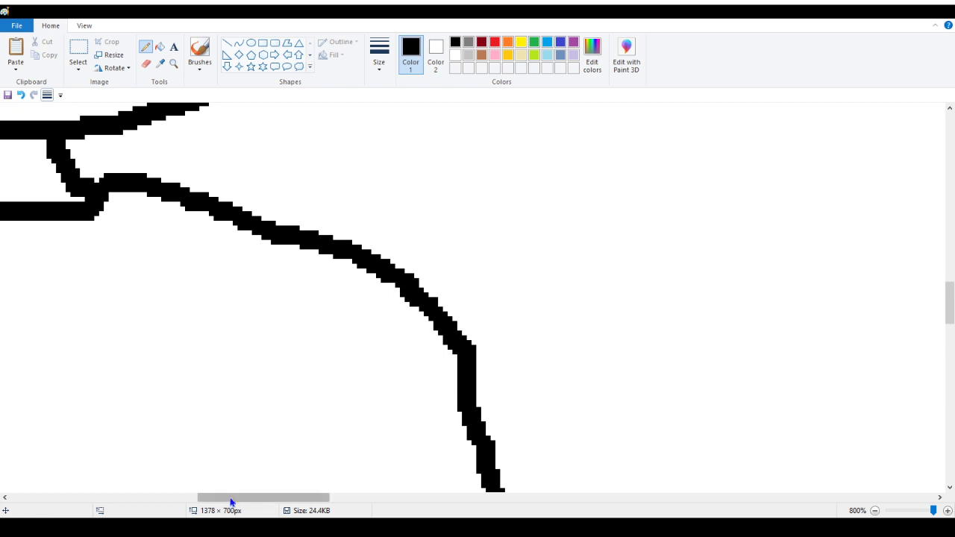
pyautogui.moveTo(252, 503); pyautogui.dragTo(183, 503)
pyautogui.scroll(2, 413, 304)
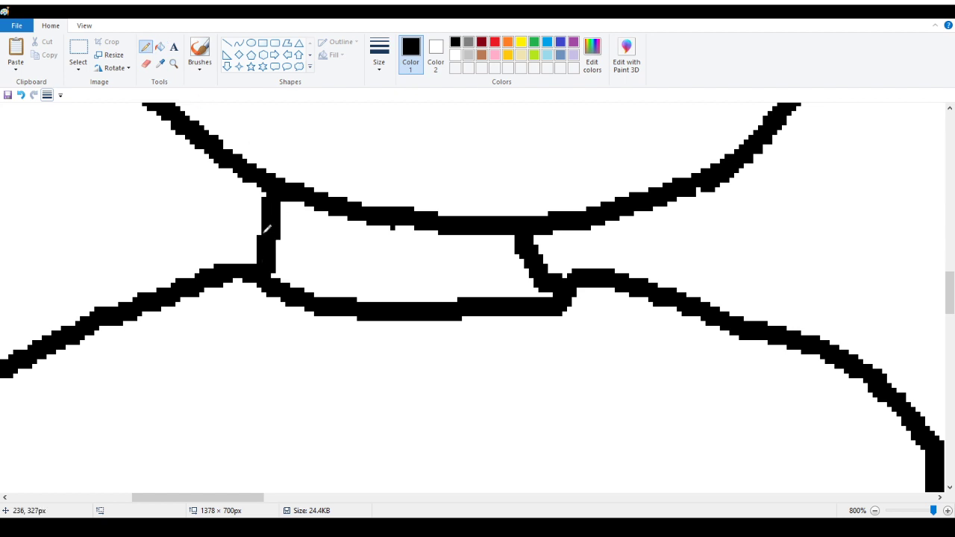
pyautogui.moveTo(267, 229)
pyautogui.mouseDown()
pyautogui.moveTo(267, 195)
pyautogui.moveTo(278, 201)
pyautogui.moveTo(262, 216)
pyautogui.moveTo(276, 214)
pyautogui.moveTo(254, 232)
pyautogui.moveTo(269, 247)
pyautogui.mouseUp()
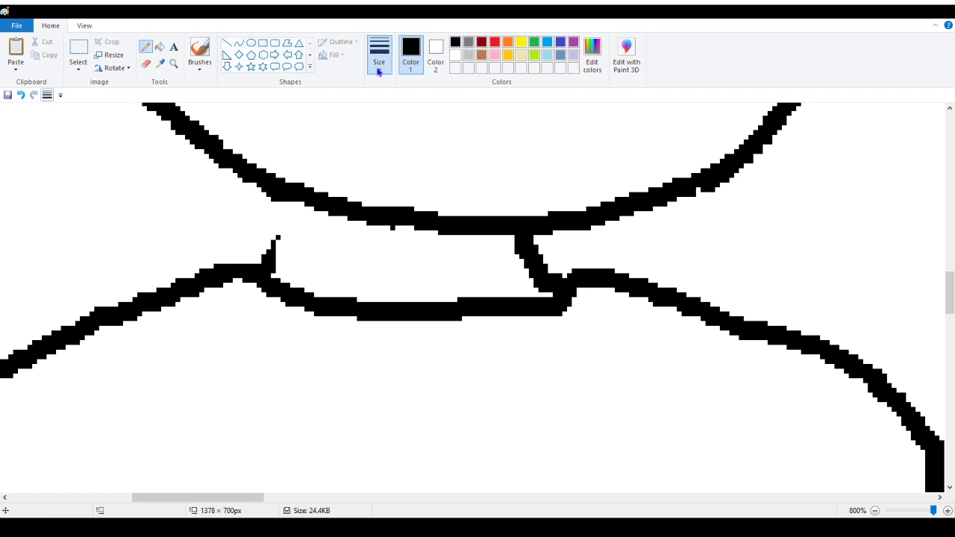
pyautogui.moveTo(273, 261); pyautogui.dragTo(297, 205)
pyautogui.scroll(5, 305, 261)
pyautogui.scroll(-15, 304, 260)
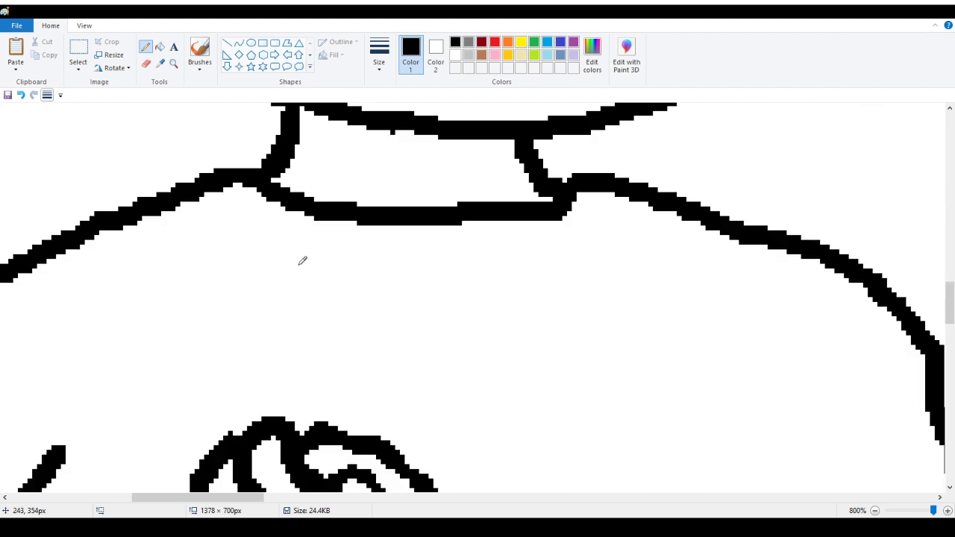
# Try to extend the shirt's right side line freehand up to the right sleeve.
pyautogui.click(173, 63)
pyautogui.scroll(-5, 6, 170)
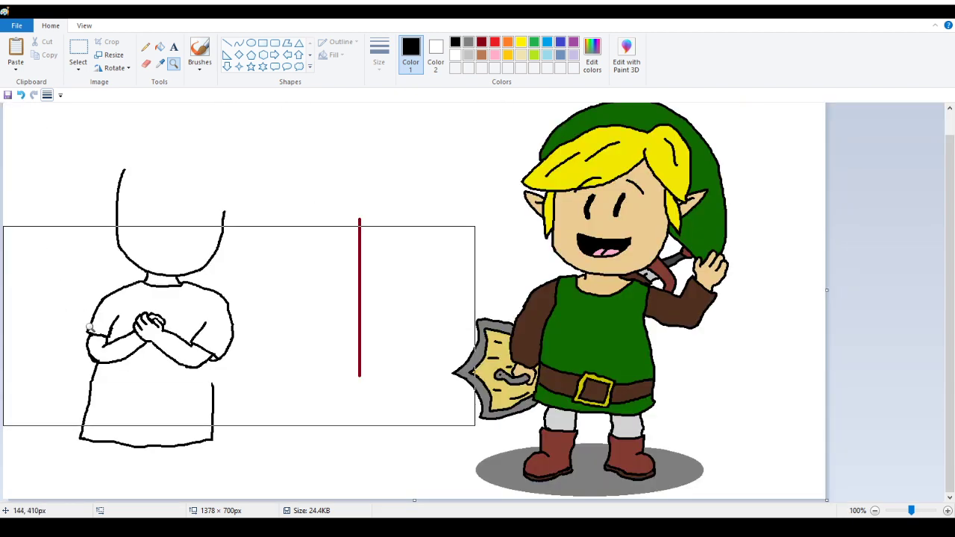
pyautogui.click(104, 335)
pyautogui.click(146, 46)
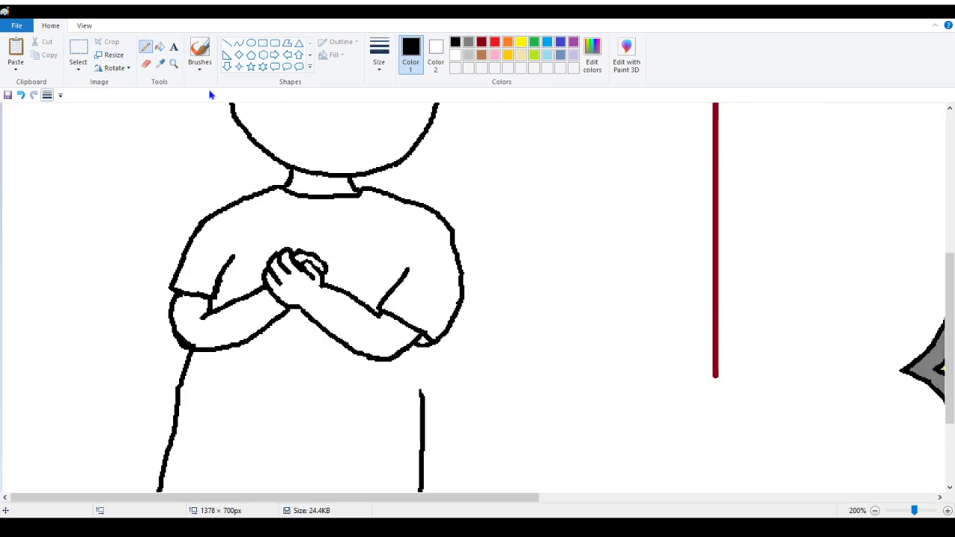
pyautogui.moveTo(422, 342); pyautogui.dragTo(424, 393)
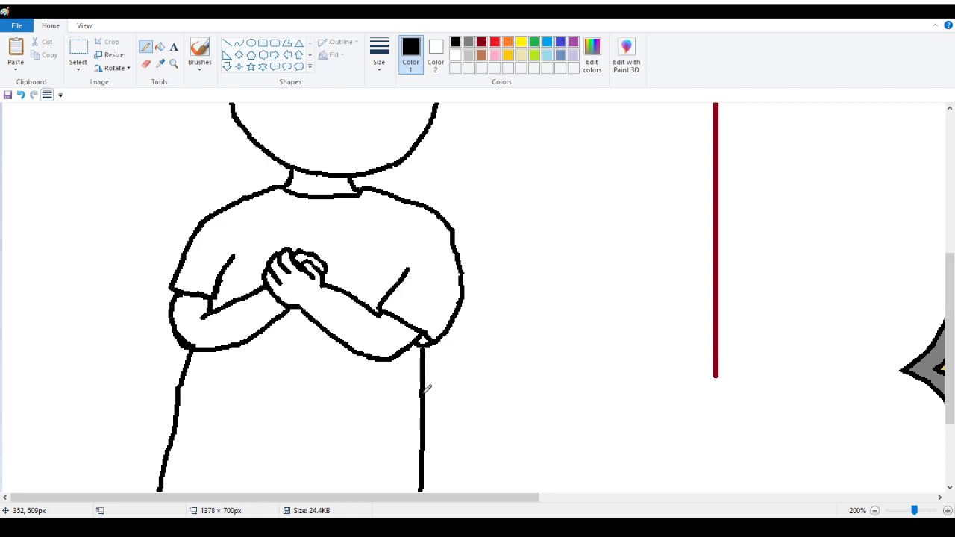
pyautogui.click(21, 95)
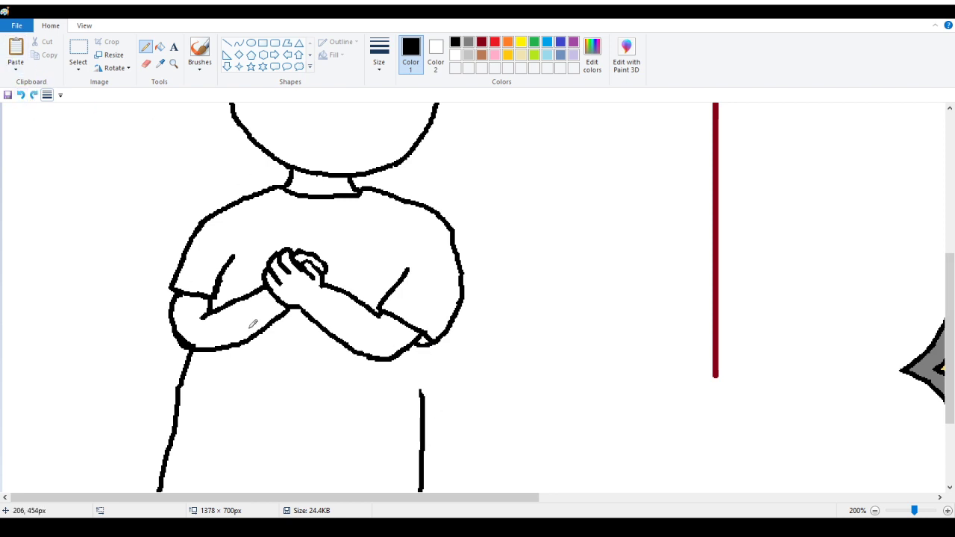
pyautogui.moveTo(423, 392); pyautogui.dragTo(411, 340)
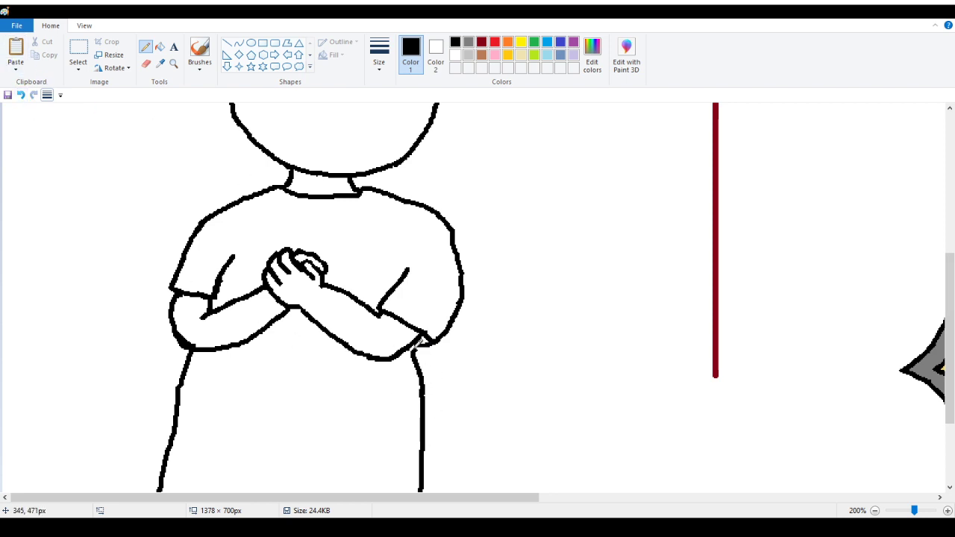
pyautogui.click(21, 95)
pyautogui.moveTo(427, 390); pyautogui.dragTo(415, 345)
pyautogui.click(21, 95)
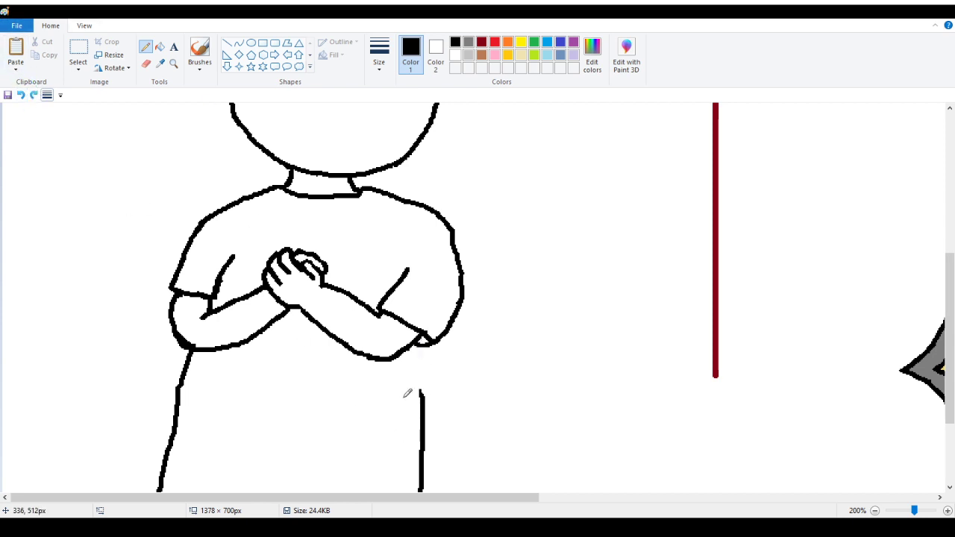
pyautogui.moveTo(423, 389); pyautogui.dragTo(407, 359)
pyautogui.click(21, 94)
# Close the gap between the right sleeve and the shirt's right side line with a black curve, and erase the stray dot beside the figure.
pyautogui.click(238, 45)
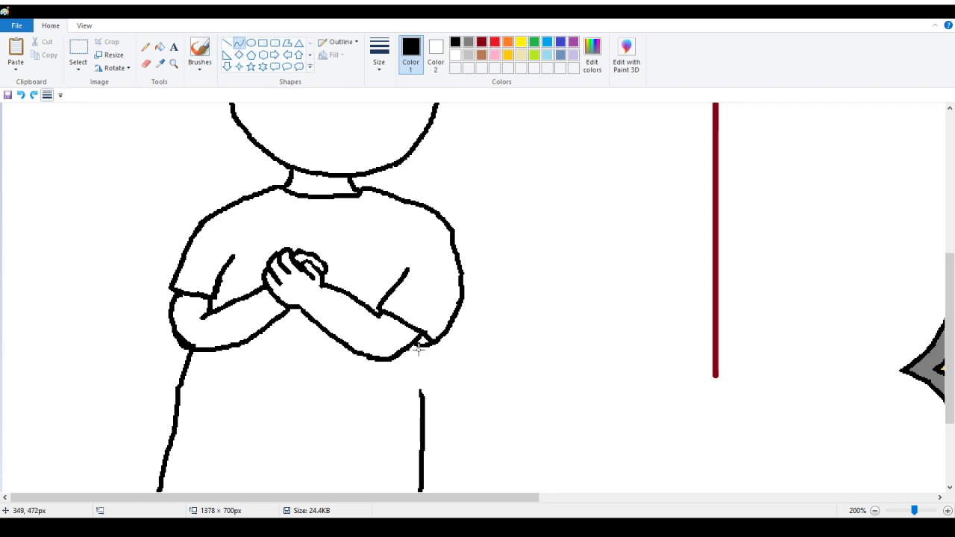
pyautogui.moveTo(416, 348)
pyautogui.mouseDown()
pyautogui.moveTo(423, 403)
pyautogui.moveTo(422, 393)
pyautogui.mouseUp()
pyautogui.click(385, 61)
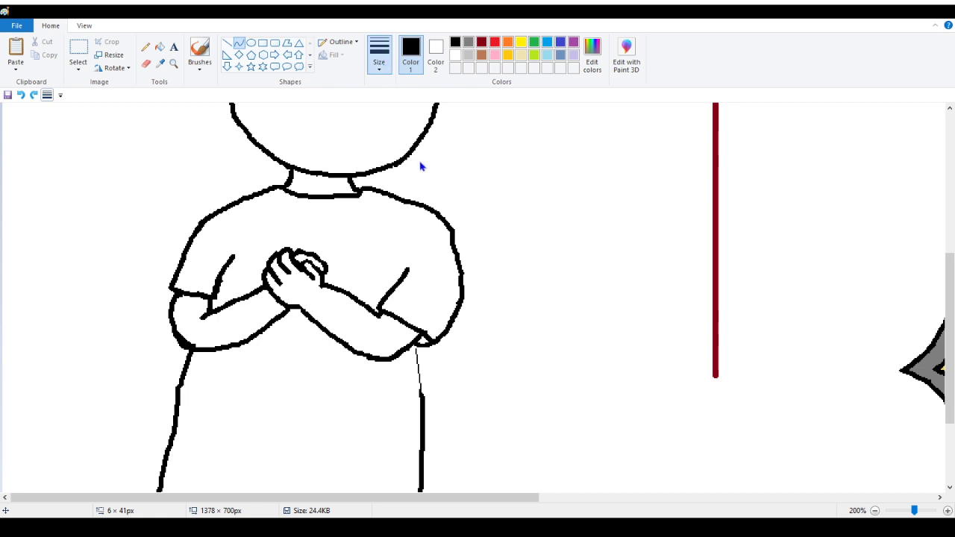
pyautogui.click(424, 170)
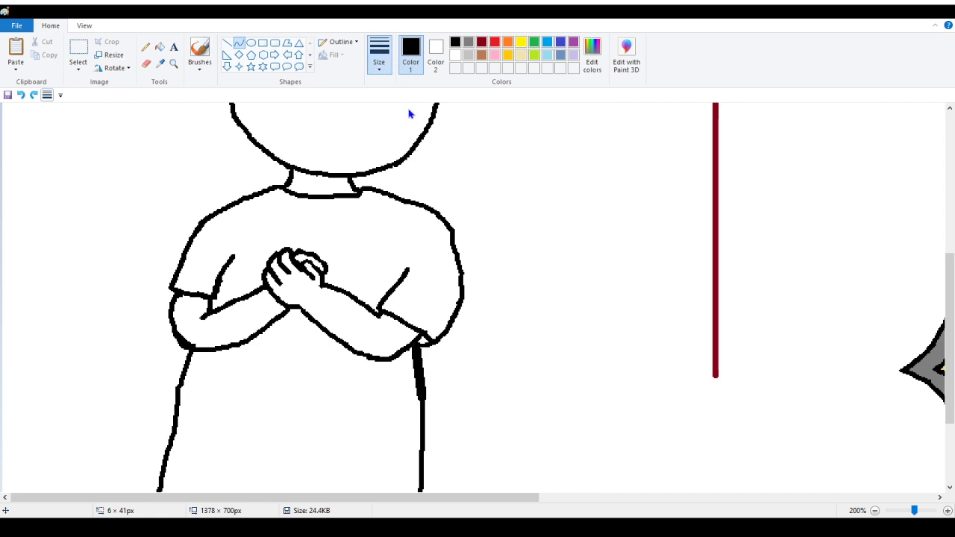
pyautogui.hotkey('ctrl', 'z')
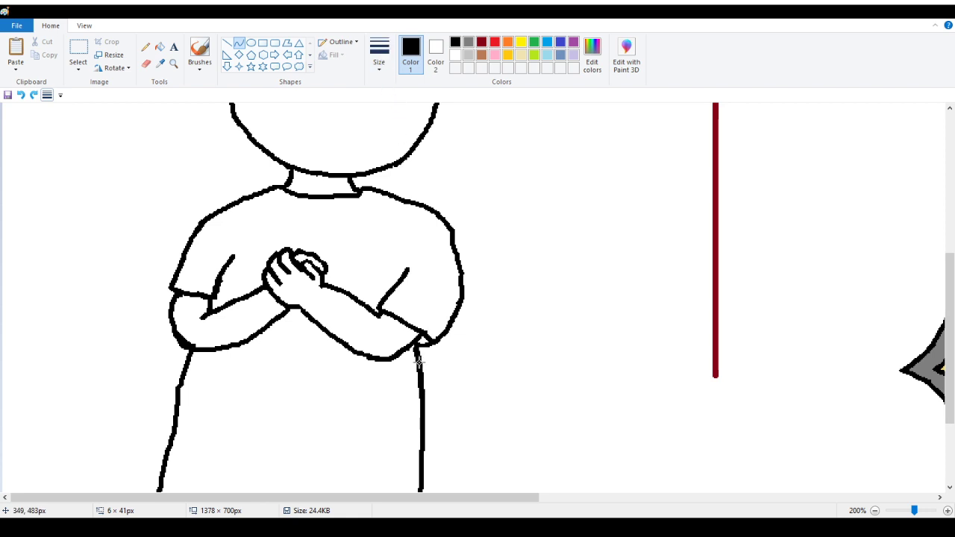
pyautogui.click(571, 298)
pyautogui.click(227, 43)
pyautogui.click(149, 49)
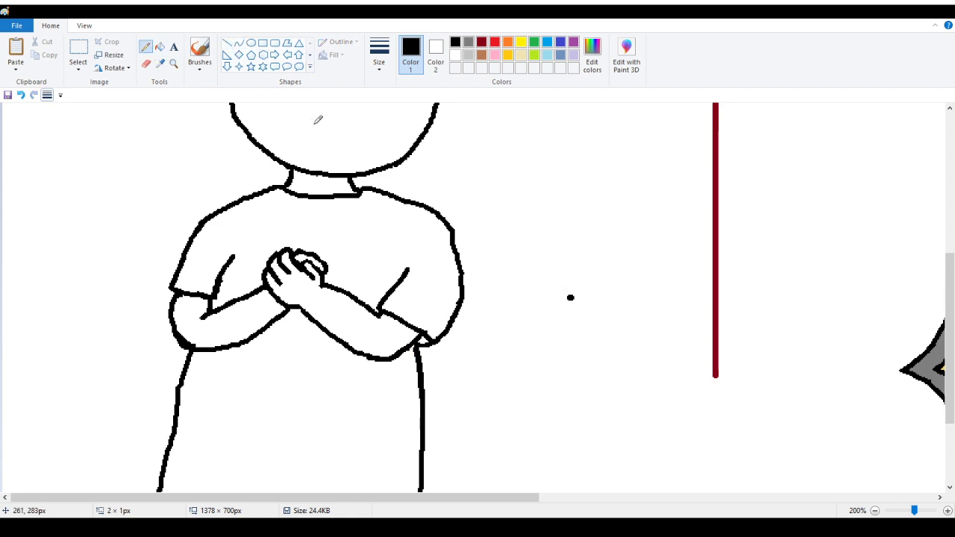
pyautogui.click(146, 63)
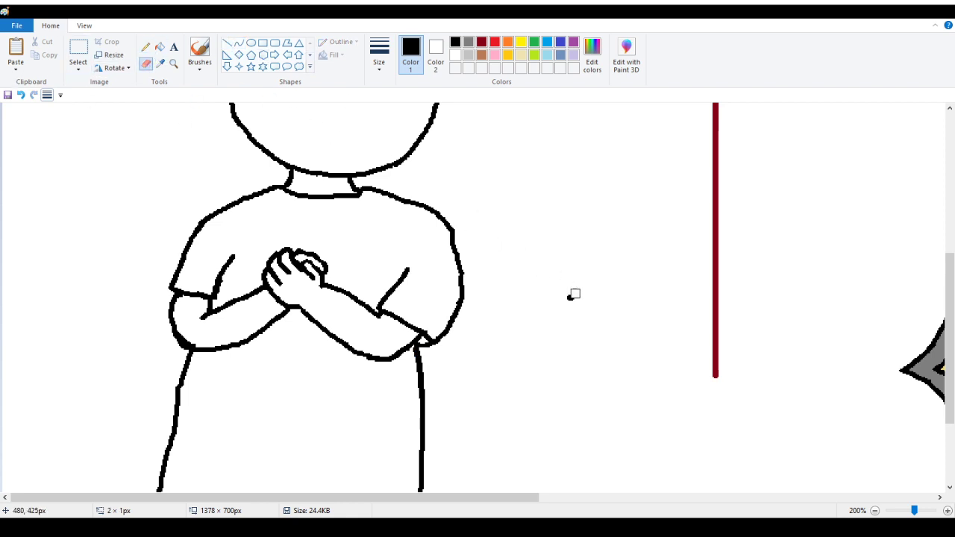
pyautogui.moveTo(572, 292); pyautogui.dragTo(572, 288)
# Try to draw the first outline of a foot just below the shirt's hem.
pyautogui.scroll(-3, 269, 171)
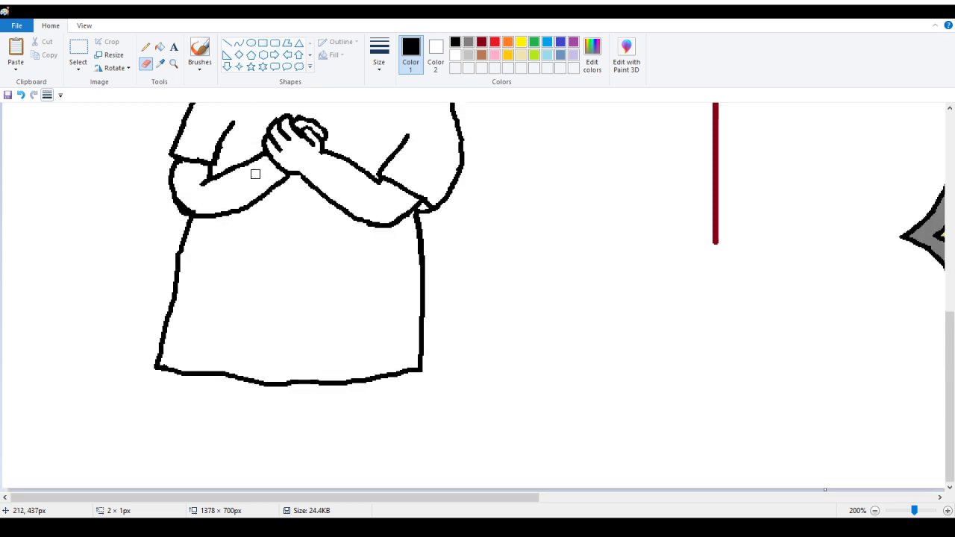
pyautogui.scroll(9, 255, 174)
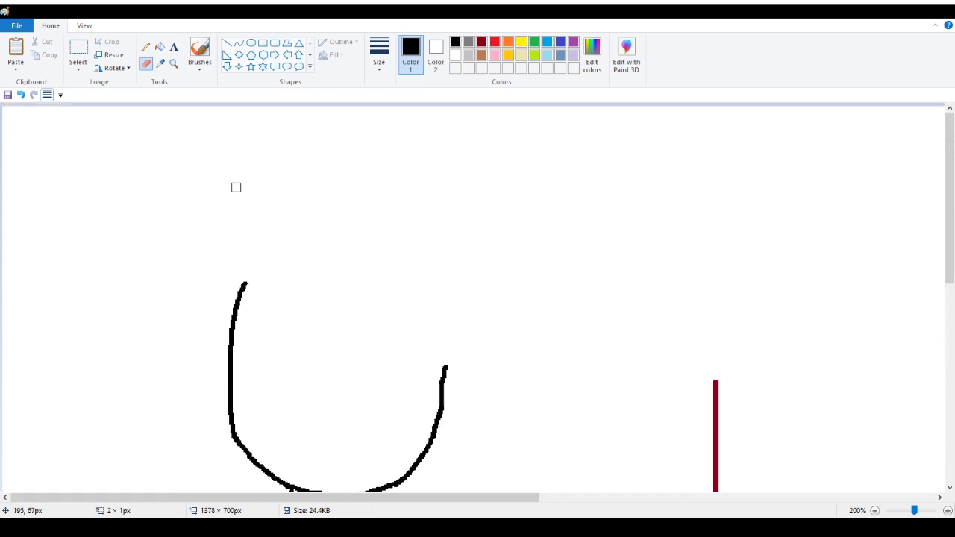
pyautogui.click(146, 46)
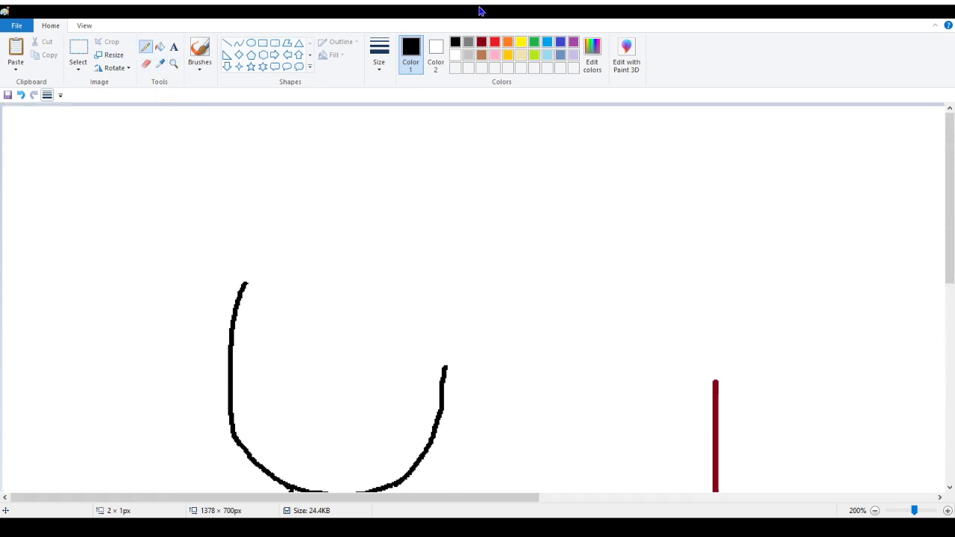
pyautogui.scroll(-8, 305, 132)
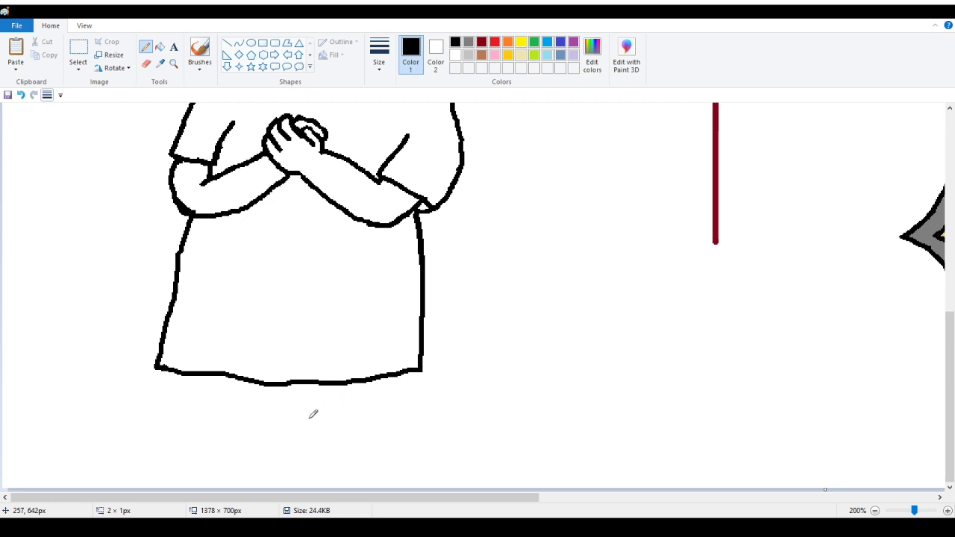
pyautogui.moveTo(306, 419); pyautogui.dragTo(338, 401)
pyautogui.click(21, 95)
pyautogui.moveTo(333, 409); pyautogui.dragTo(357, 387)
pyautogui.click(21, 95)
# Draw a small shoe in black below the right half of the hem, with a rounded toe, strap, sole, heel and short ankle line.
pyautogui.moveTo(344, 409)
pyautogui.mouseDown()
pyautogui.moveTo(374, 393)
pyautogui.moveTo(387, 407)
pyautogui.moveTo(351, 410)
pyautogui.moveTo(365, 409)
pyautogui.mouseUp()
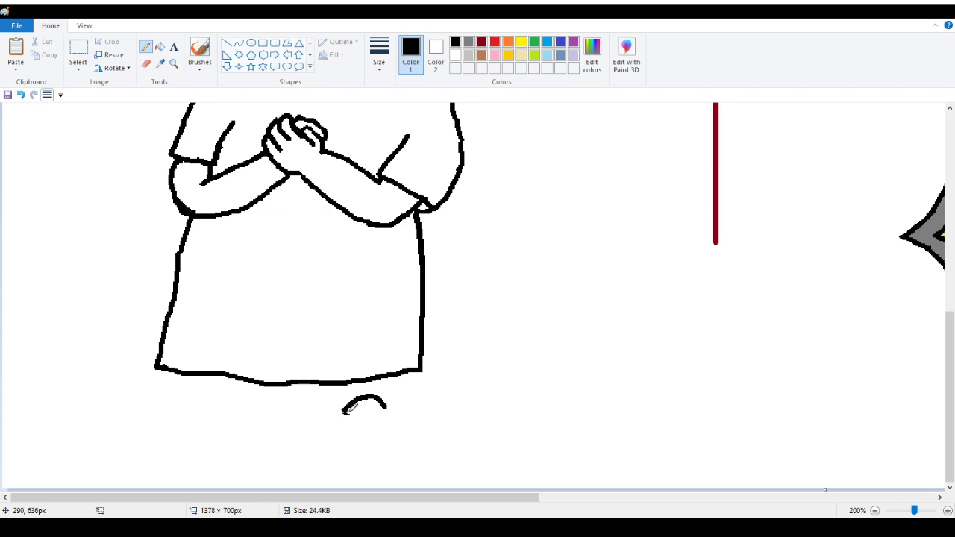
pyautogui.moveTo(345, 409)
pyautogui.mouseDown()
pyautogui.moveTo(367, 416)
pyautogui.moveTo(392, 407)
pyautogui.mouseUp()
pyautogui.moveTo(342, 403)
pyautogui.mouseDown()
pyautogui.moveTo(368, 382)
pyautogui.moveTo(388, 394)
pyautogui.mouseUp()
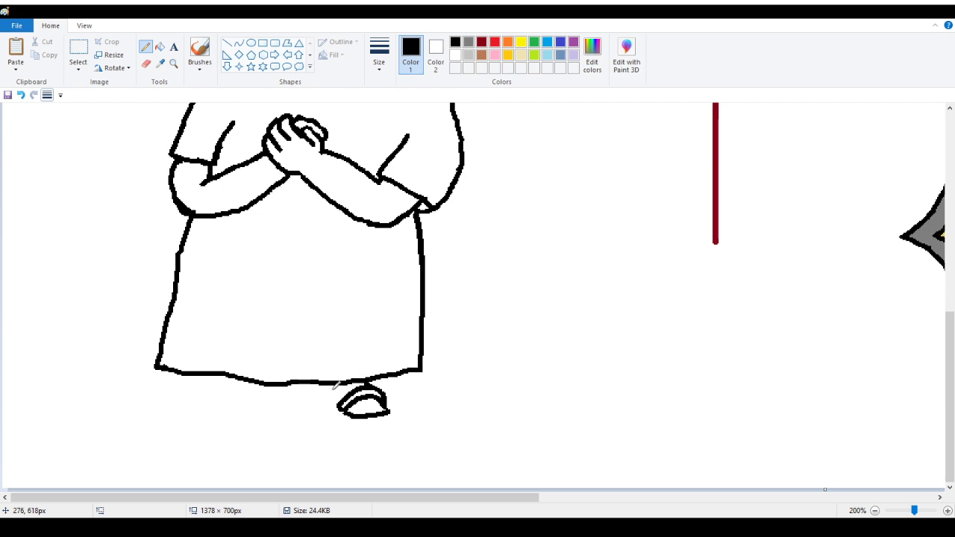
pyautogui.moveTo(337, 382)
pyautogui.mouseDown()
pyautogui.moveTo(330, 390)
pyautogui.moveTo(339, 396)
pyautogui.moveTo(322, 405)
pyautogui.moveTo(336, 415)
pyautogui.moveTo(392, 417)
pyautogui.mouseUp()
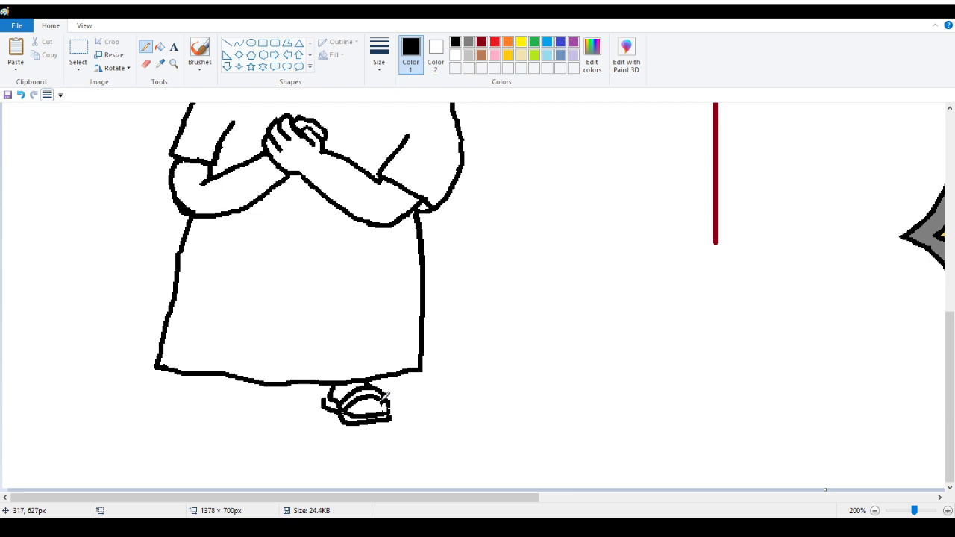
pyautogui.moveTo(336, 409); pyautogui.dragTo(324, 416)
# Undo the last short stroke at the shoe's heel.
pyautogui.click(173, 63)
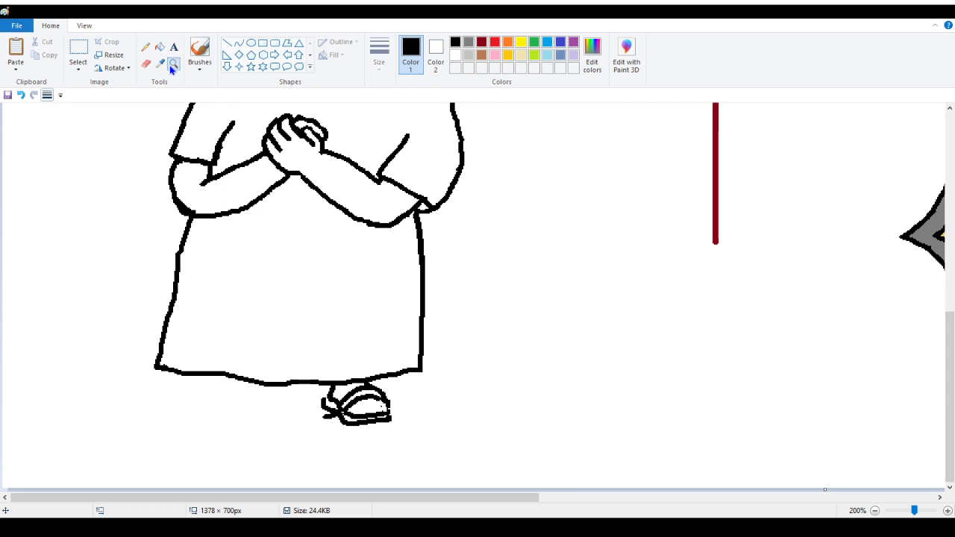
pyautogui.click(400, 414)
pyautogui.click(341, 363)
pyautogui.click(341, 363)
pyautogui.click(298, 313)
pyautogui.click(207, 224)
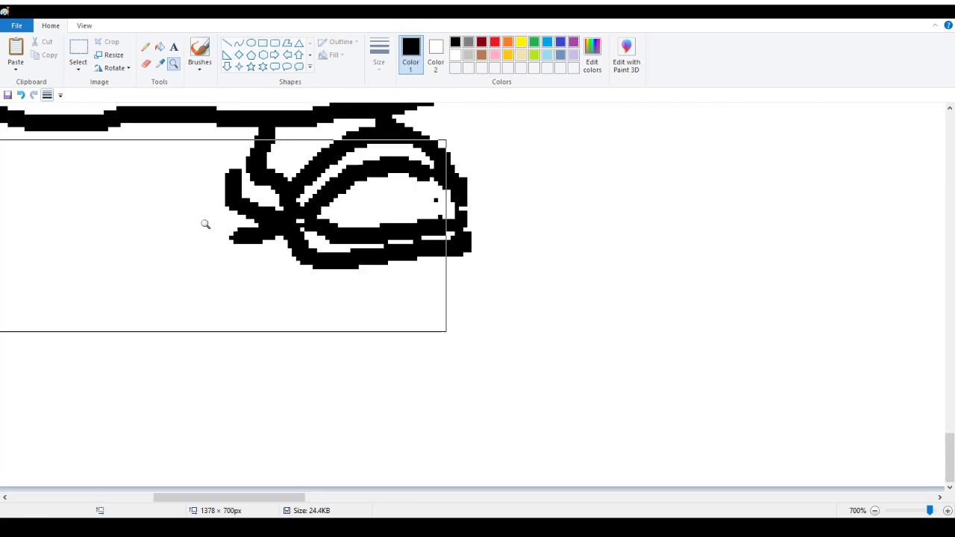
pyautogui.click(21, 95)
# Clean up the loose dots and outline gap at the shoe's toe, and clear the white strip running from the heel into the sole.
pyautogui.scroll(3, 162, 228)
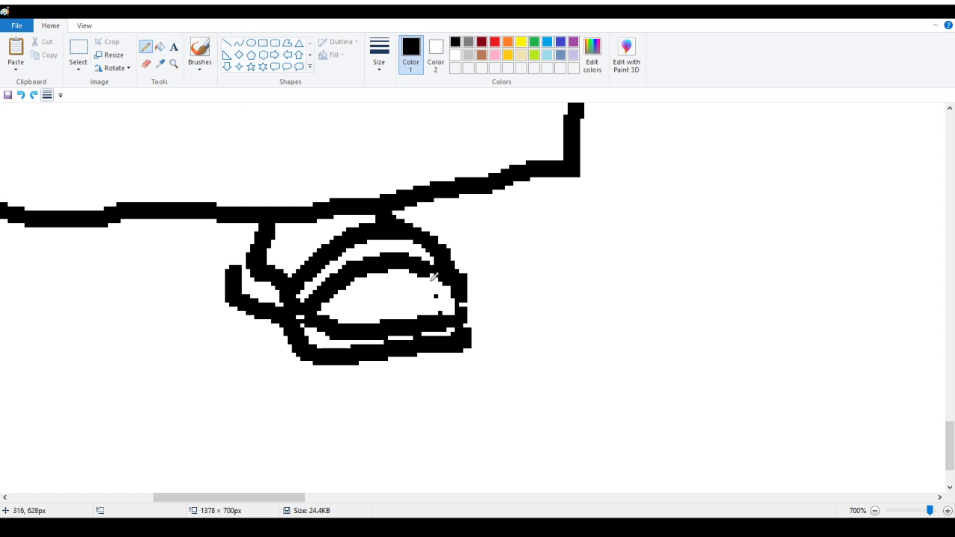
pyautogui.click(437, 308)
pyautogui.hotkey('ctrl', 'z')
pyautogui.moveTo(465, 297); pyautogui.dragTo(468, 295)
pyautogui.moveTo(273, 304); pyautogui.dragTo(302, 335)
# Narrow the shoe's heel and close its outline in black from the ankle line down to the sole.
pyautogui.scroll(1, 244, 322)
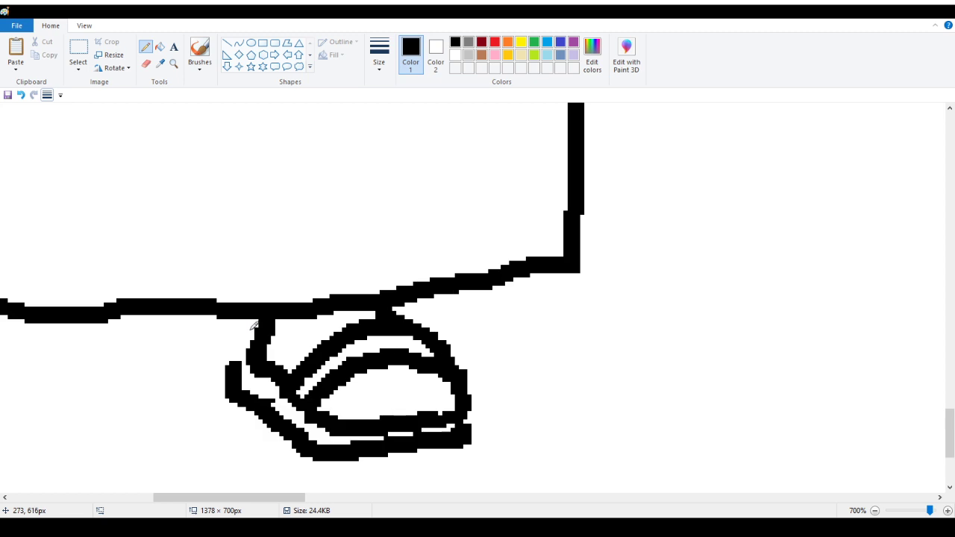
pyautogui.moveTo(246, 355); pyautogui.dragTo(278, 385)
pyautogui.hotkey('ctrl', 'z')
pyautogui.hotkey('ctrl', 'z')
pyautogui.hotkey('ctrl', 'z')
pyautogui.moveTo(243, 354); pyautogui.dragTo(238, 388)
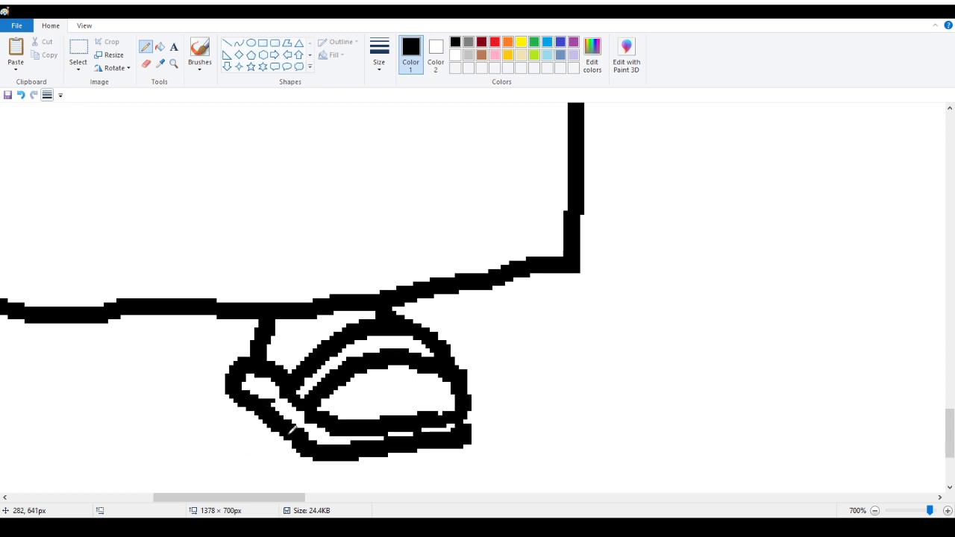
pyautogui.hotkey('ctrl', 'z')
pyautogui.hotkey('ctrl', 'z')
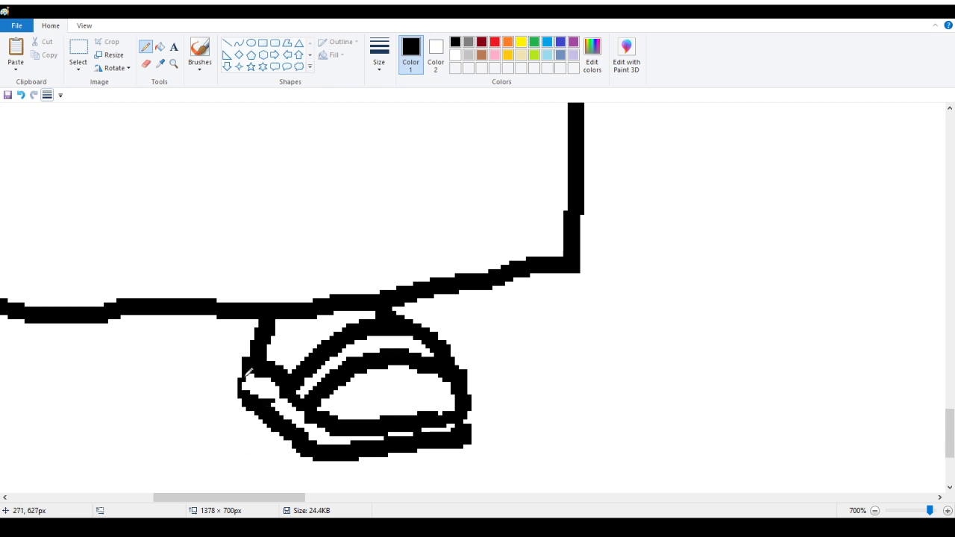
pyautogui.moveTo(241, 367); pyautogui.dragTo(262, 405)
pyautogui.hotkey('ctrl', 'z')
pyautogui.moveTo(254, 370); pyautogui.dragTo(251, 393)
# Try to widen the white strip between the toe and the sole by thinning the lines around it.
pyautogui.moveTo(359, 438); pyautogui.dragTo(455, 422)
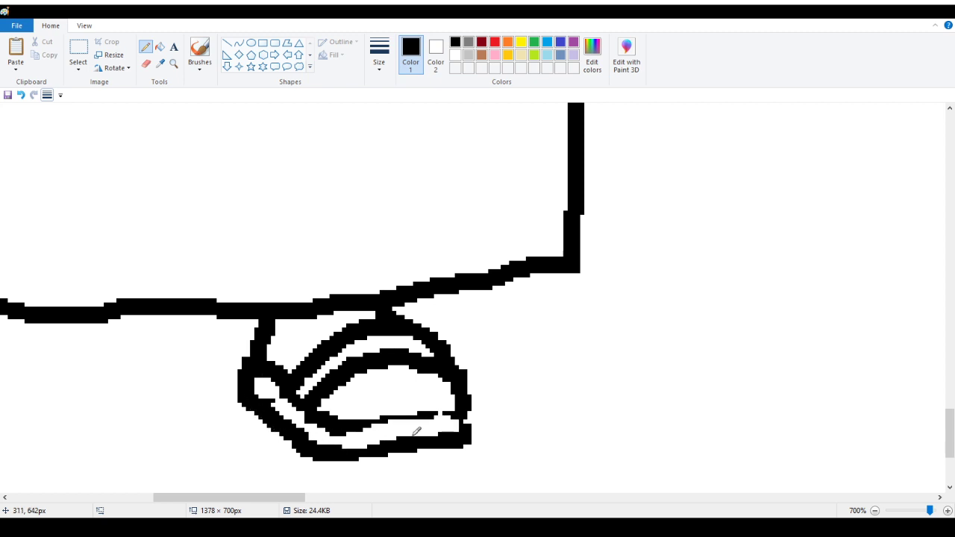
pyautogui.click(21, 95)
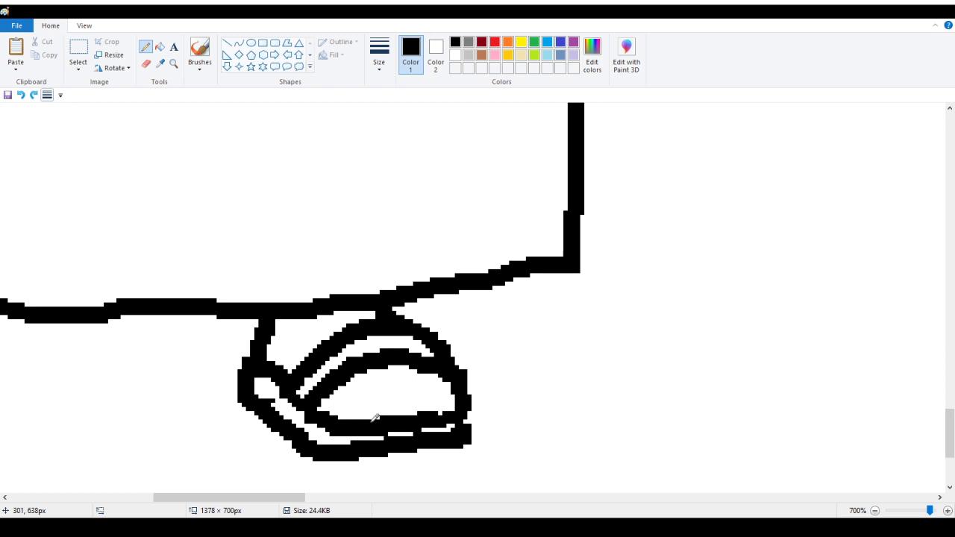
pyautogui.moveTo(363, 436); pyautogui.dragTo(414, 425)
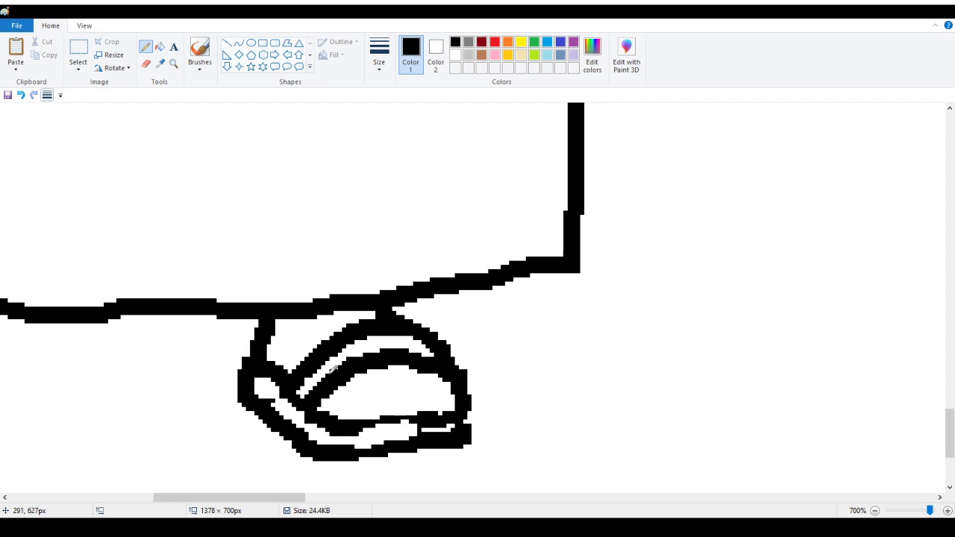
pyautogui.click(19, 96)
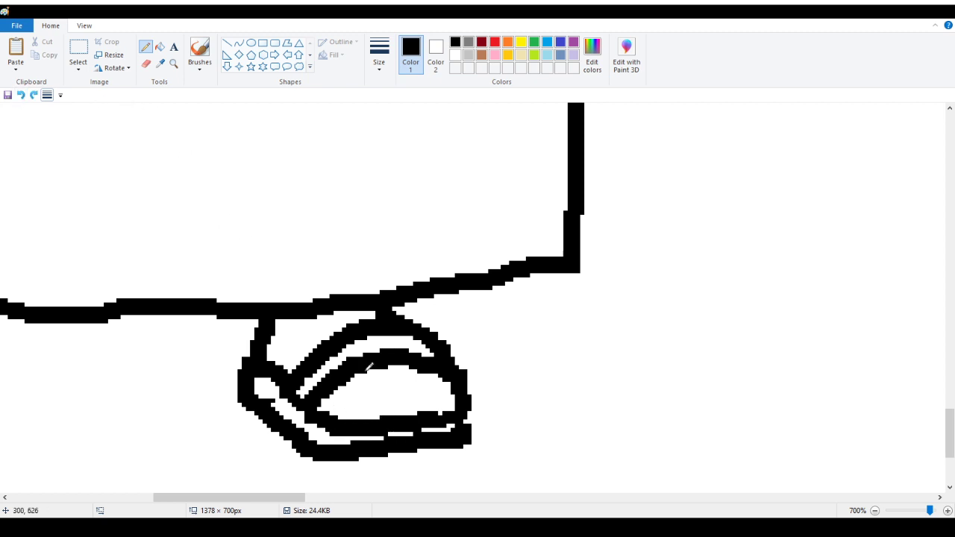
pyautogui.scroll(-3, 425, 414)
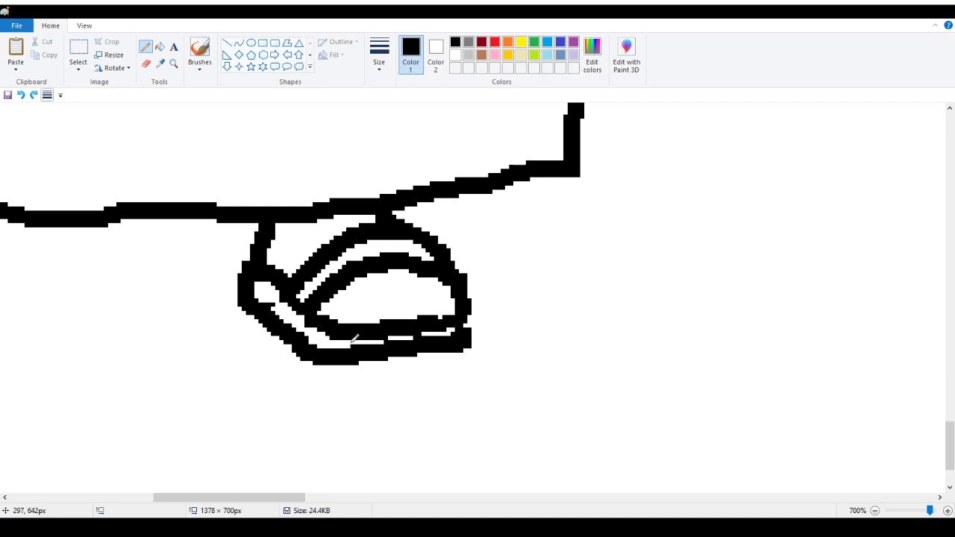
pyautogui.moveTo(354, 338)
pyautogui.mouseDown()
pyautogui.moveTo(384, 343)
pyautogui.moveTo(457, 328)
pyautogui.moveTo(446, 341)
pyautogui.mouseUp()
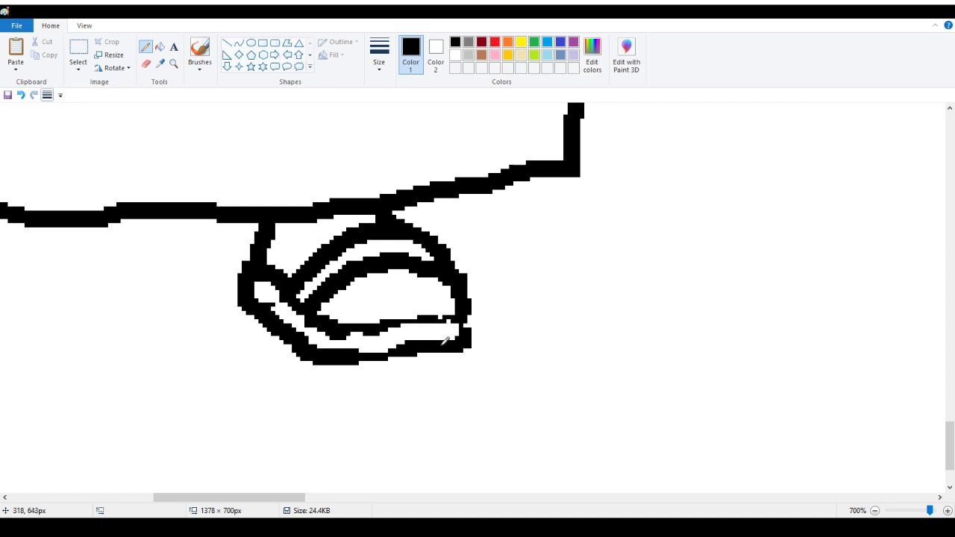
pyautogui.click(20, 95)
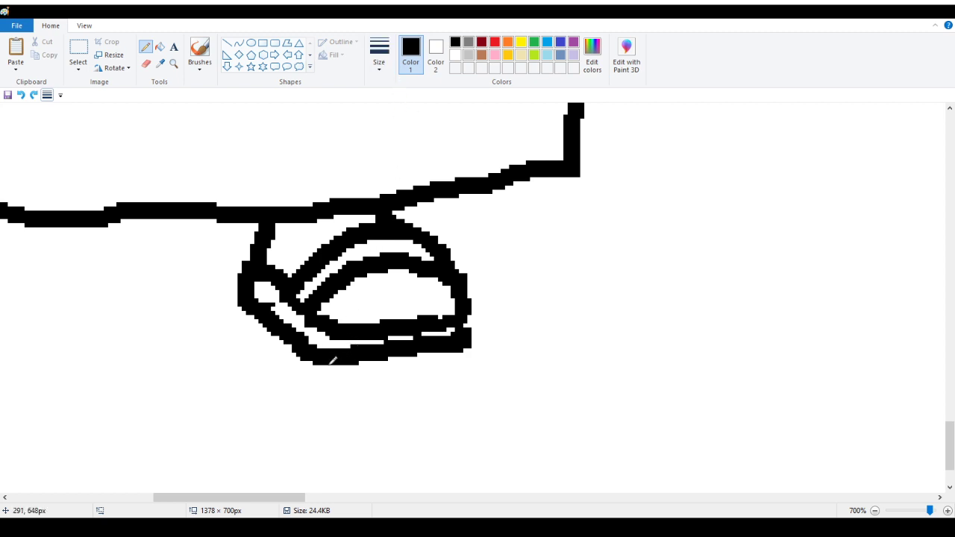
# Erase the middle stretch of the sole's bottom line, leaving its heel and toe ends.
pyautogui.moveTo(333, 361)
pyautogui.mouseDown()
pyautogui.moveTo(287, 391)
pyautogui.moveTo(348, 359)
pyautogui.mouseUp()
pyautogui.click(145, 64)
pyautogui.click(417, 353)
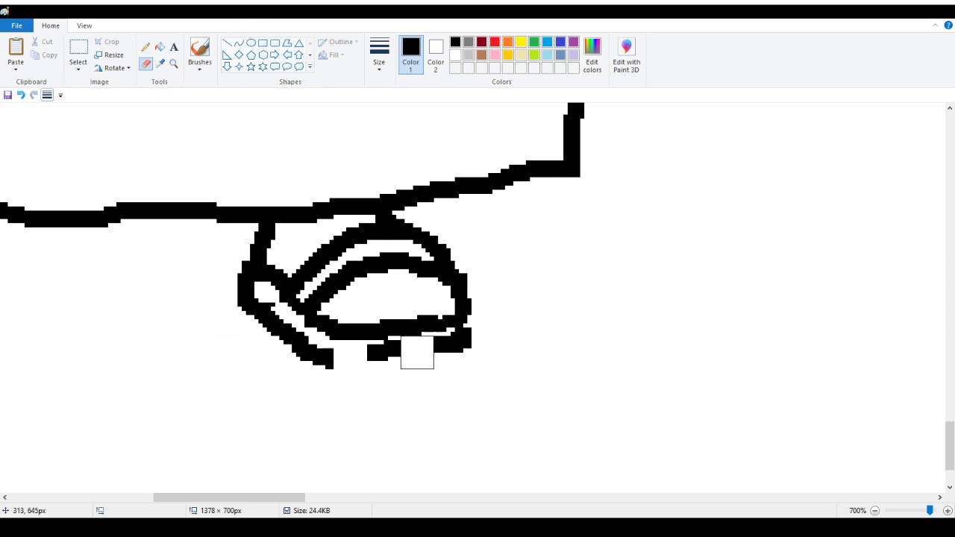
pyautogui.moveTo(417, 352)
pyautogui.mouseDown()
pyautogui.moveTo(433, 346)
pyautogui.moveTo(388, 359)
pyautogui.moveTo(412, 357)
pyautogui.mouseUp()
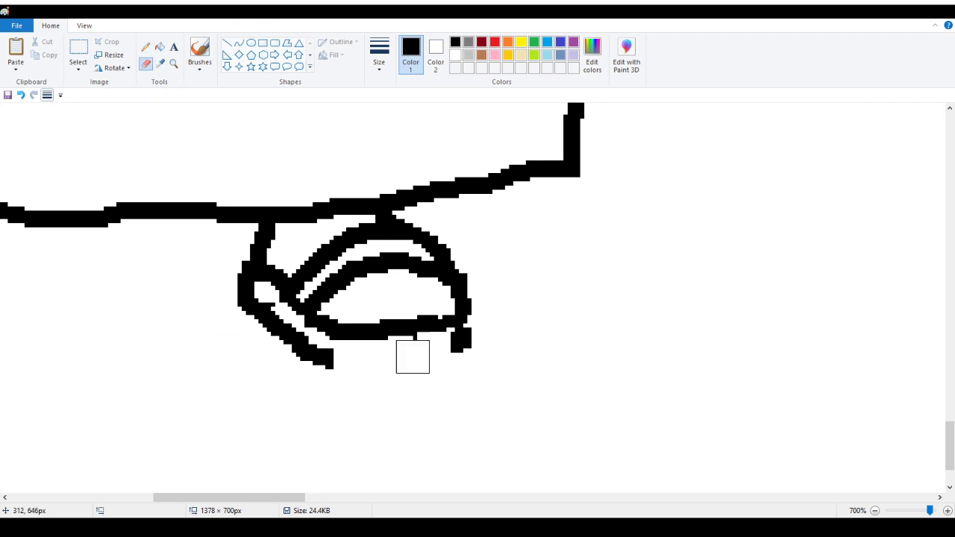
pyautogui.click(145, 47)
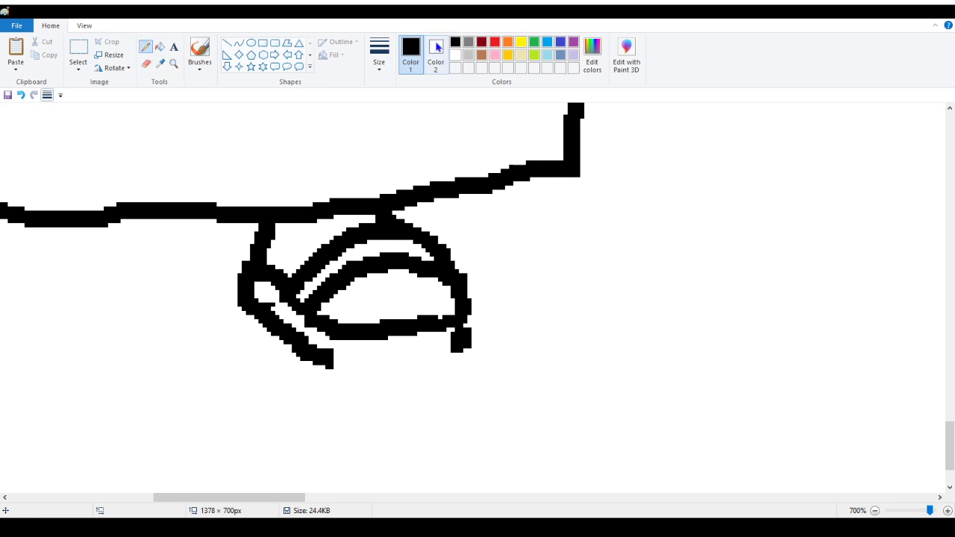
# Redraw the missing middle stretch of the right shoe's sole in black, connecting the heel end to the toe end.
pyautogui.moveTo(331, 364)
pyautogui.mouseDown()
pyautogui.moveTo(375, 362)
pyautogui.moveTo(420, 344)
pyautogui.mouseUp()
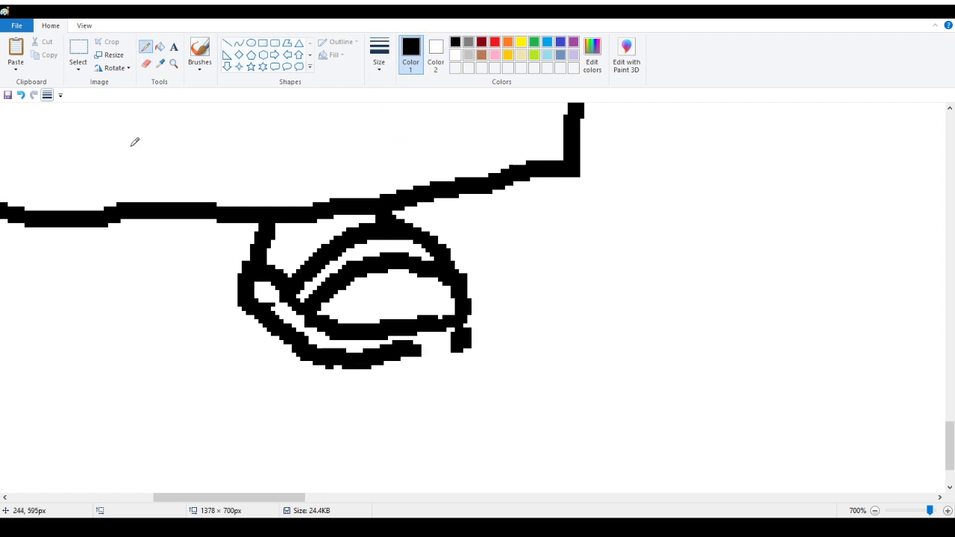
pyautogui.click(20, 96)
pyautogui.moveTo(329, 342)
pyautogui.mouseDown()
pyautogui.moveTo(351, 358)
pyautogui.moveTo(459, 346)
pyautogui.mouseUp()
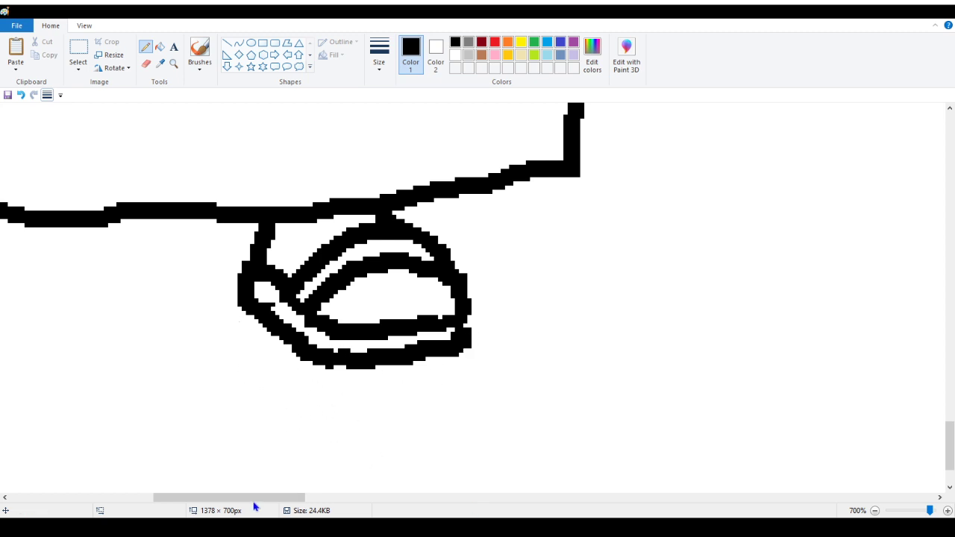
# Start the left shoe below the hem by drawing a rounded toe opening with a curved sole line beneath it.
pyautogui.moveTo(254, 501); pyautogui.dragTo(181, 500)
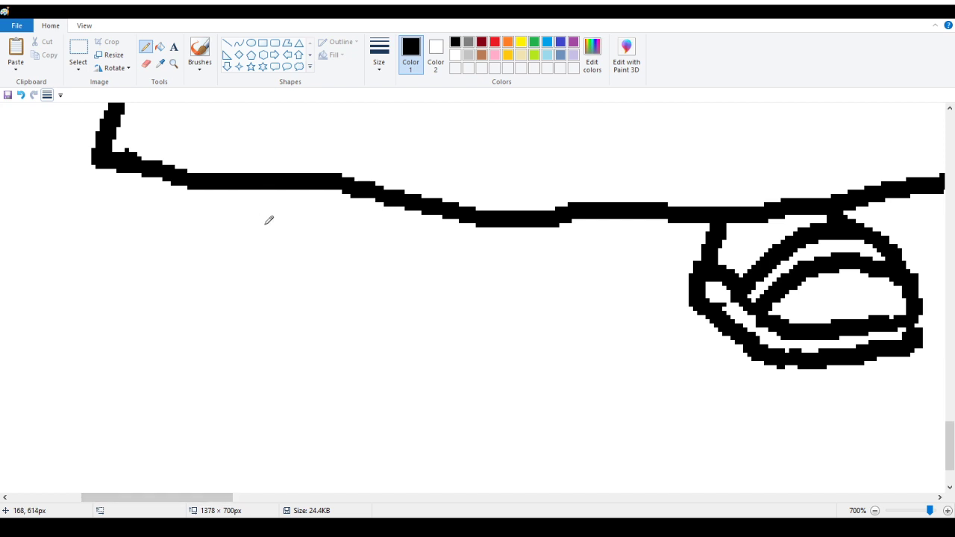
pyautogui.scroll(1, 250, 276)
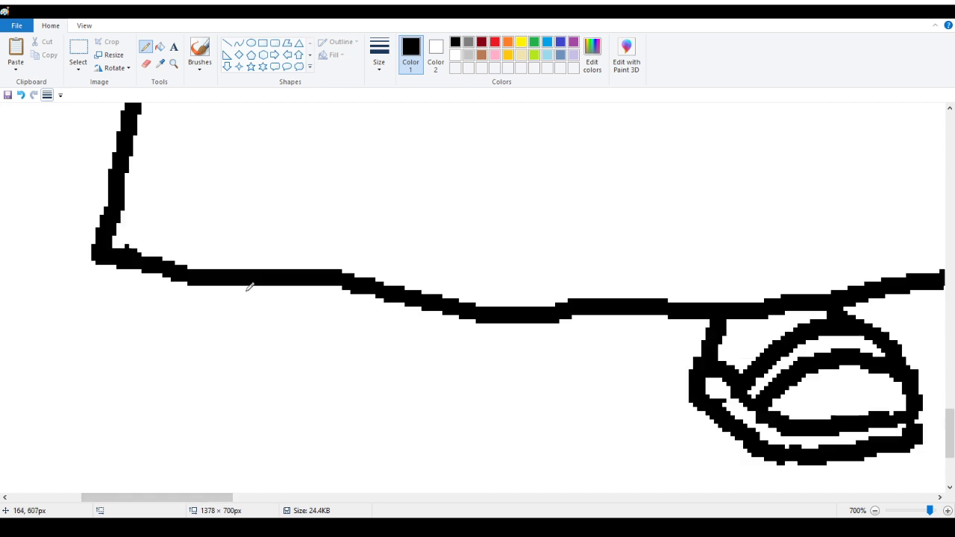
pyautogui.scroll(-1, 239, 374)
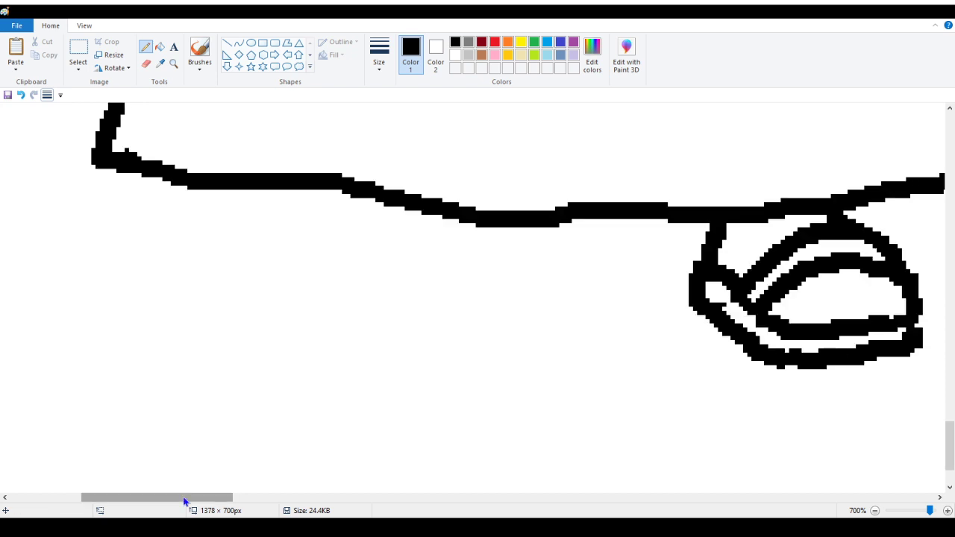
pyautogui.moveTo(185, 500)
pyautogui.mouseDown()
pyautogui.moveTo(194, 496)
pyautogui.moveTo(154, 499)
pyautogui.moveTo(185, 508)
pyautogui.mouseUp()
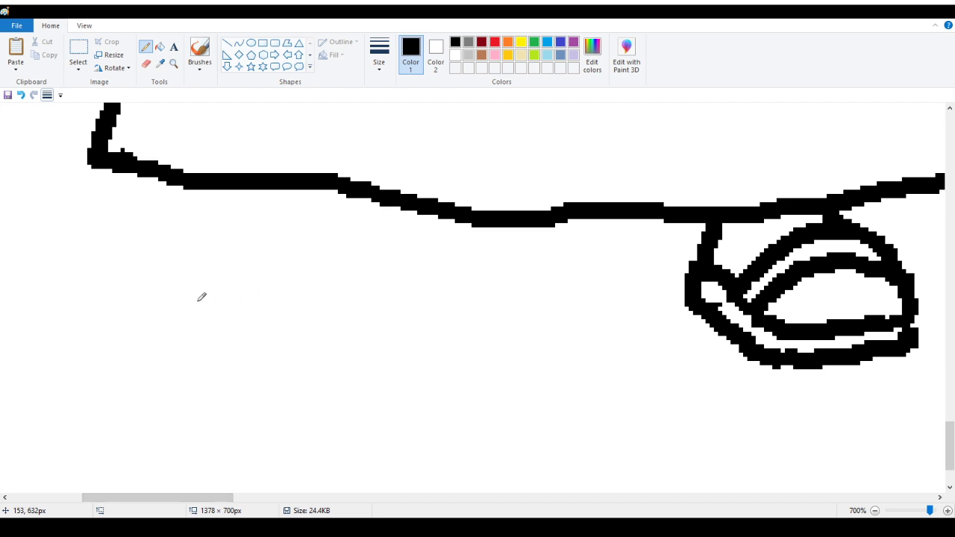
pyautogui.moveTo(190, 301)
pyautogui.mouseDown()
pyautogui.moveTo(215, 272)
pyautogui.moveTo(250, 262)
pyautogui.moveTo(278, 275)
pyautogui.moveTo(307, 305)
pyautogui.moveTo(307, 319)
pyautogui.mouseUp()
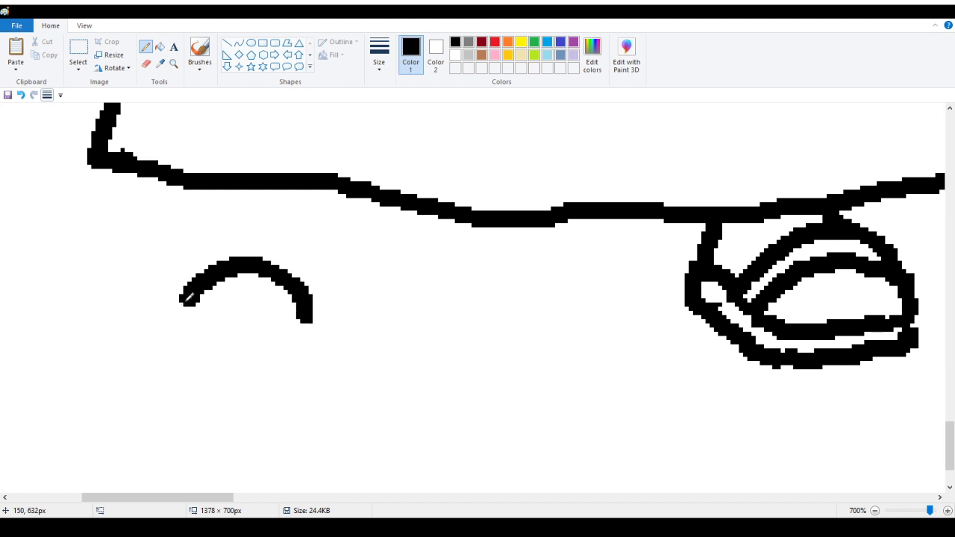
pyautogui.moveTo(186, 302)
pyautogui.mouseDown()
pyautogui.moveTo(183, 312)
pyautogui.moveTo(201, 329)
pyautogui.moveTo(239, 340)
pyautogui.moveTo(282, 338)
pyautogui.moveTo(312, 318)
pyautogui.moveTo(279, 334)
pyautogui.mouseUp()
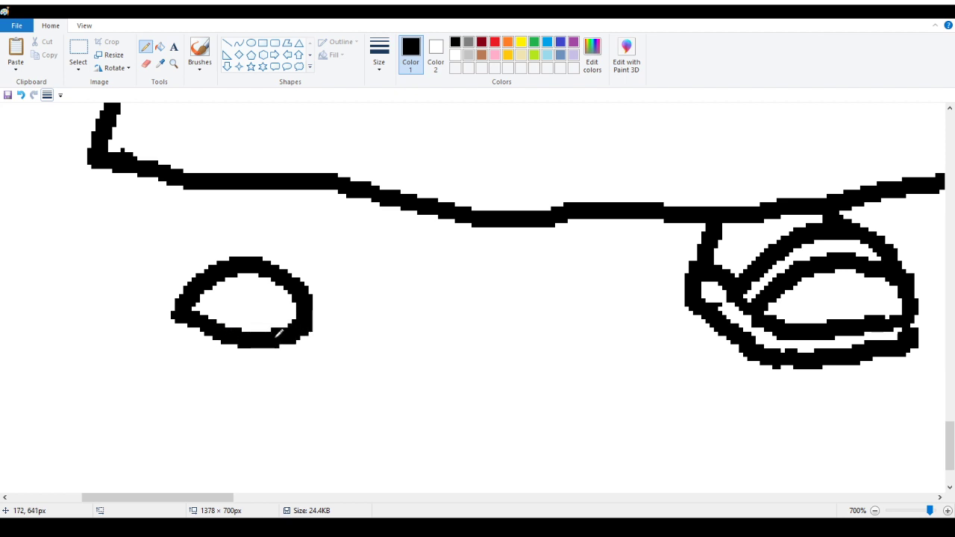
pyautogui.click(21, 94)
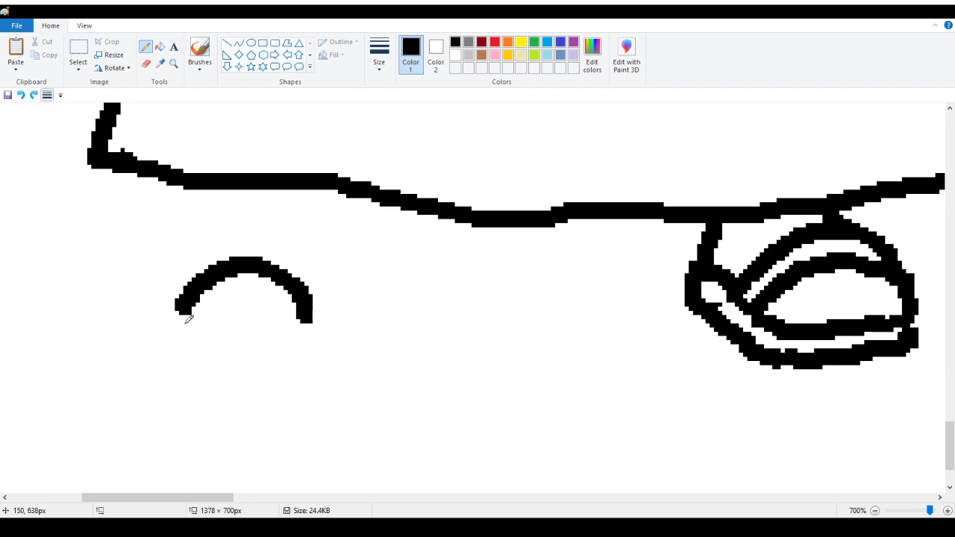
pyautogui.moveTo(179, 315)
pyautogui.mouseDown()
pyautogui.moveTo(203, 331)
pyautogui.moveTo(245, 337)
pyautogui.moveTo(311, 306)
pyautogui.mouseUp()
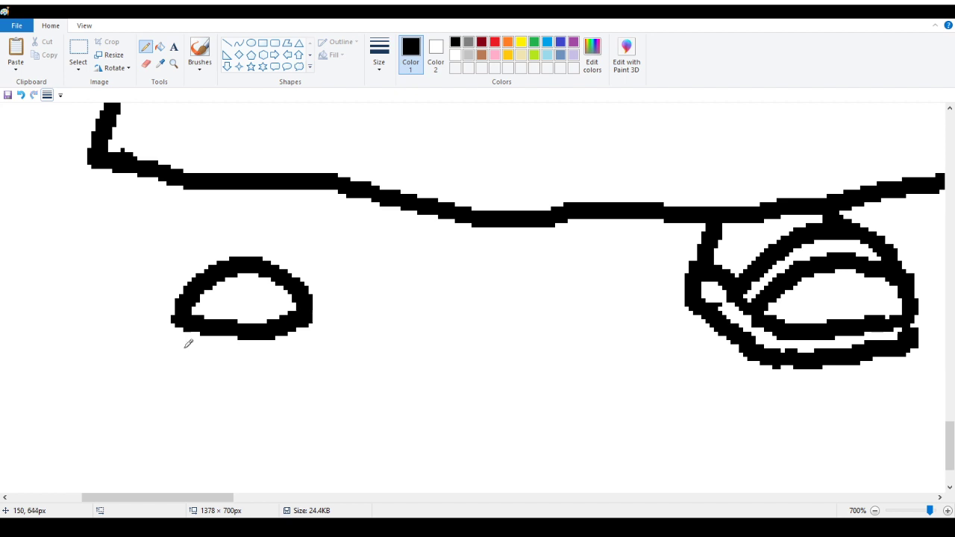
pyautogui.moveTo(176, 319)
pyautogui.mouseDown()
pyautogui.moveTo(180, 346)
pyautogui.moveTo(243, 363)
pyautogui.moveTo(292, 360)
pyautogui.moveTo(319, 344)
pyautogui.mouseUp()
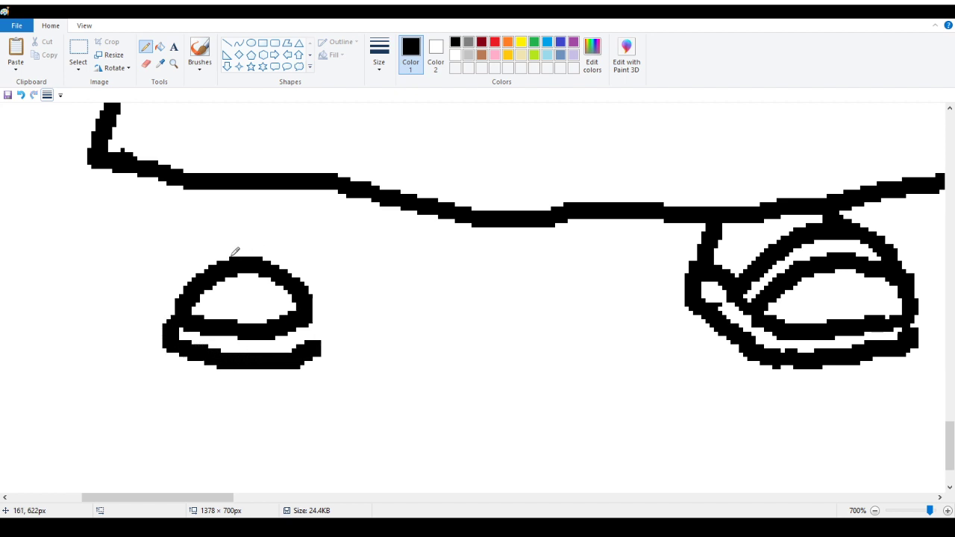
# Draw the strap's outer arc over the left shoe's toe opening and join its end to the line below.
pyautogui.moveTo(231, 256)
pyautogui.mouseDown()
pyautogui.moveTo(280, 237)
pyautogui.moveTo(306, 241)
pyautogui.moveTo(341, 303)
pyautogui.mouseUp()
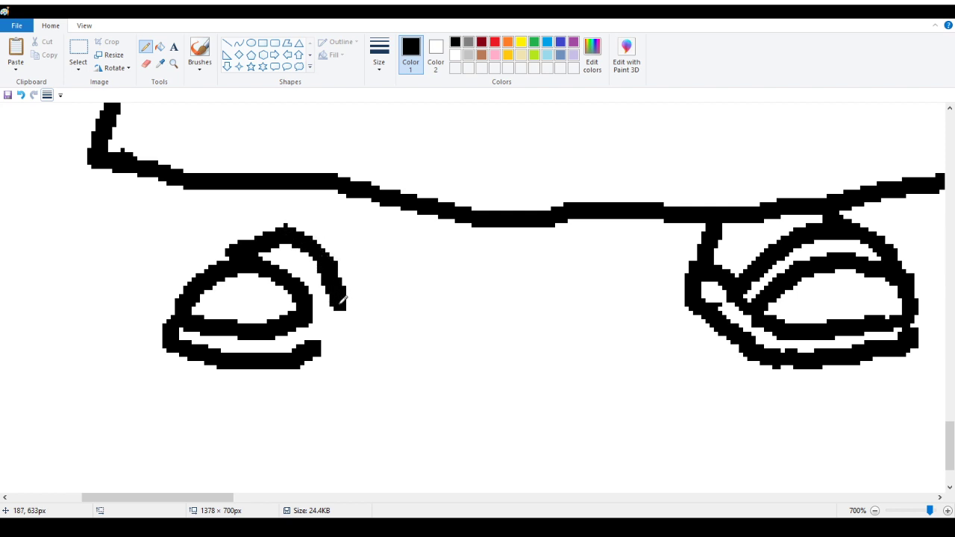
pyautogui.click(20, 94)
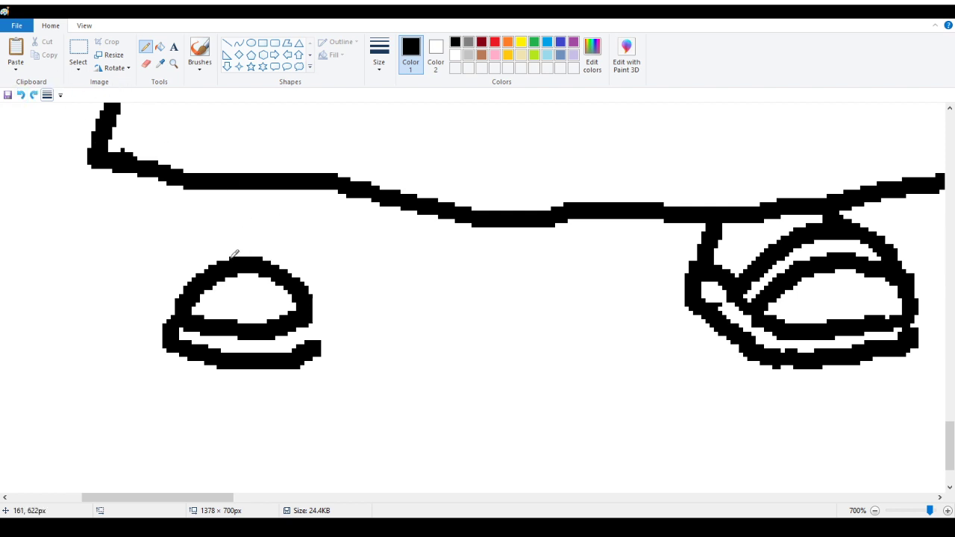
pyautogui.moveTo(241, 251)
pyautogui.mouseDown()
pyautogui.moveTo(270, 243)
pyautogui.moveTo(316, 259)
pyautogui.moveTo(341, 303)
pyautogui.mouseUp()
pyautogui.moveTo(255, 240); pyautogui.dragTo(226, 266)
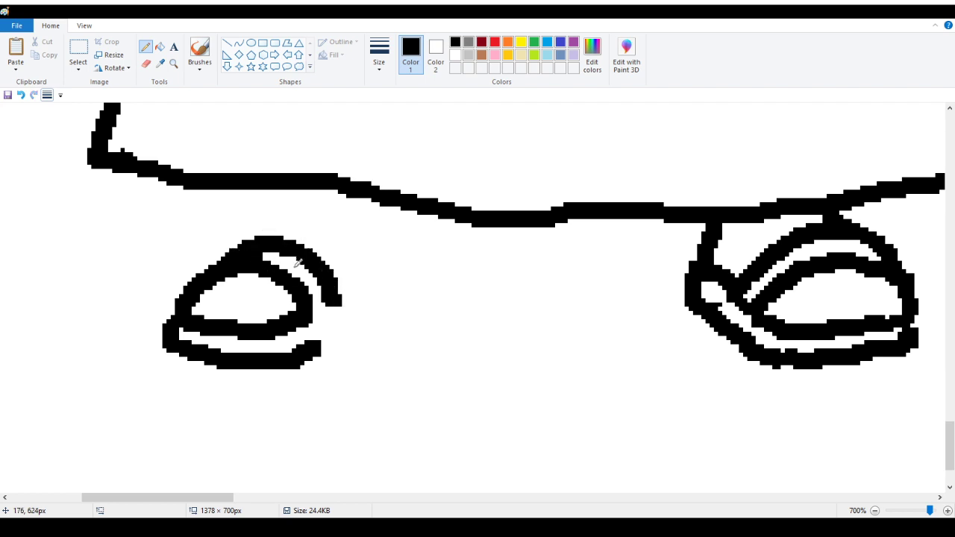
pyautogui.moveTo(318, 313); pyautogui.dragTo(333, 301)
# Connect the left shoe to the hem with two ankle lines and close its heel and sole outline.
pyautogui.moveTo(284, 234)
pyautogui.mouseDown()
pyautogui.moveTo(309, 213)
pyautogui.moveTo(314, 188)
pyautogui.mouseUp()
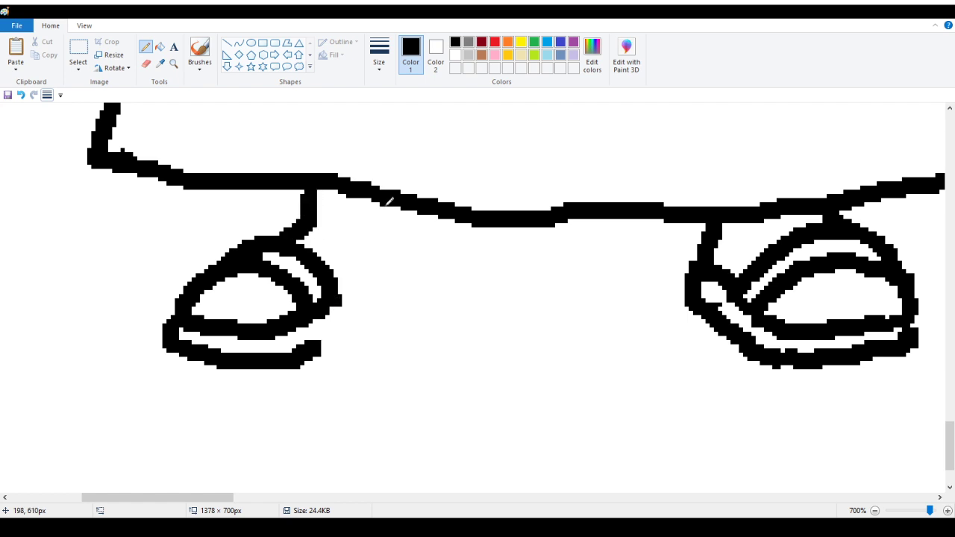
pyautogui.moveTo(387, 203)
pyautogui.mouseDown()
pyautogui.moveTo(378, 274)
pyautogui.moveTo(348, 298)
pyautogui.mouseUp()
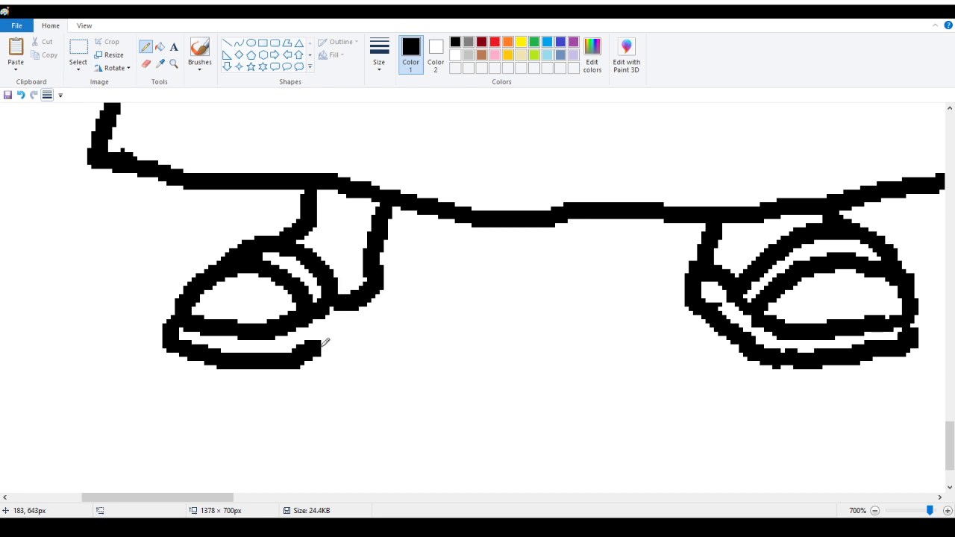
pyautogui.moveTo(322, 343)
pyautogui.mouseDown()
pyautogui.moveTo(379, 302)
pyautogui.moveTo(347, 310)
pyautogui.moveTo(364, 297)
pyautogui.moveTo(340, 301)
pyautogui.moveTo(375, 280)
pyautogui.mouseUp()
pyautogui.hotkey('ctrl', 'z')
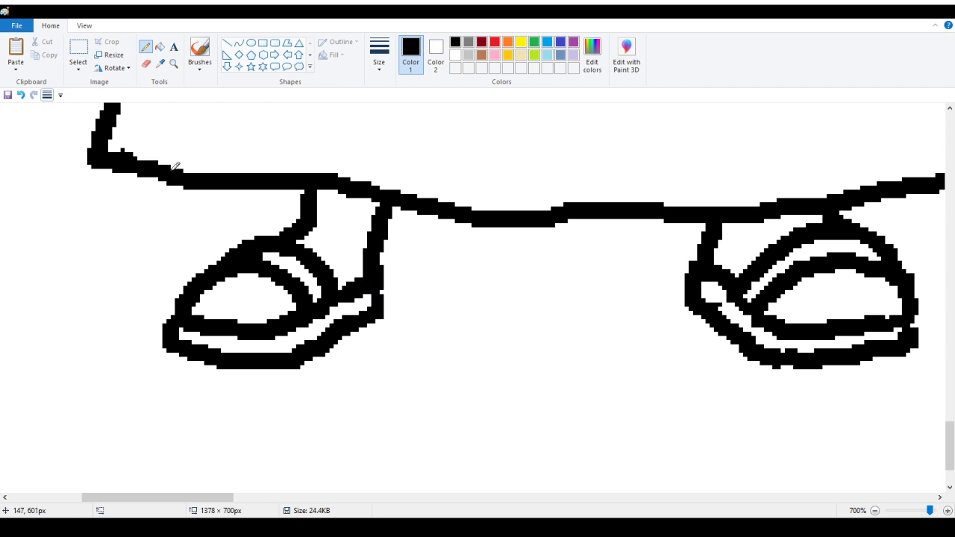
# Examine both shoes against the whole figure at 100% zoom, and return to a close view of the left shoe.
pyautogui.click(174, 63)
pyautogui.rightClick(164, 186)
pyautogui.rightClick(102, 202)
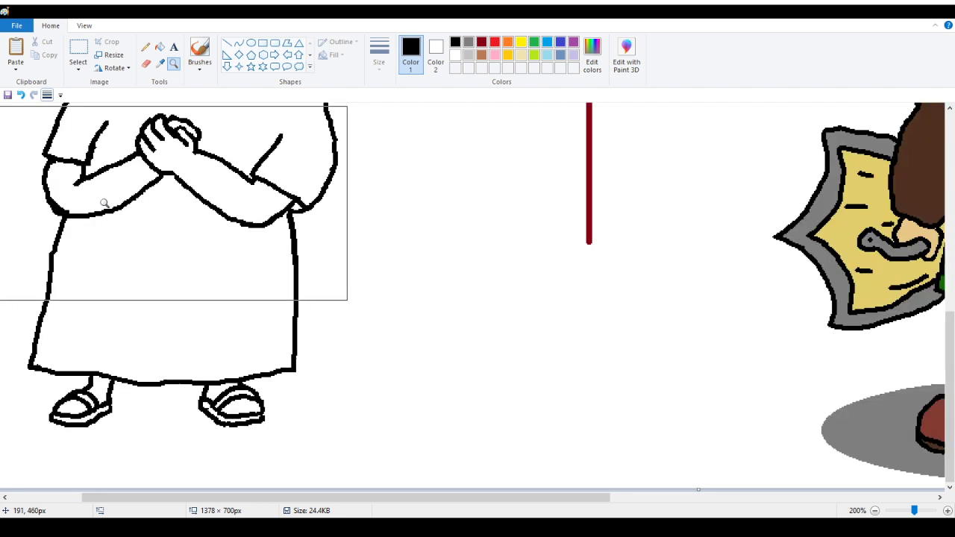
pyautogui.rightClick(70, 218)
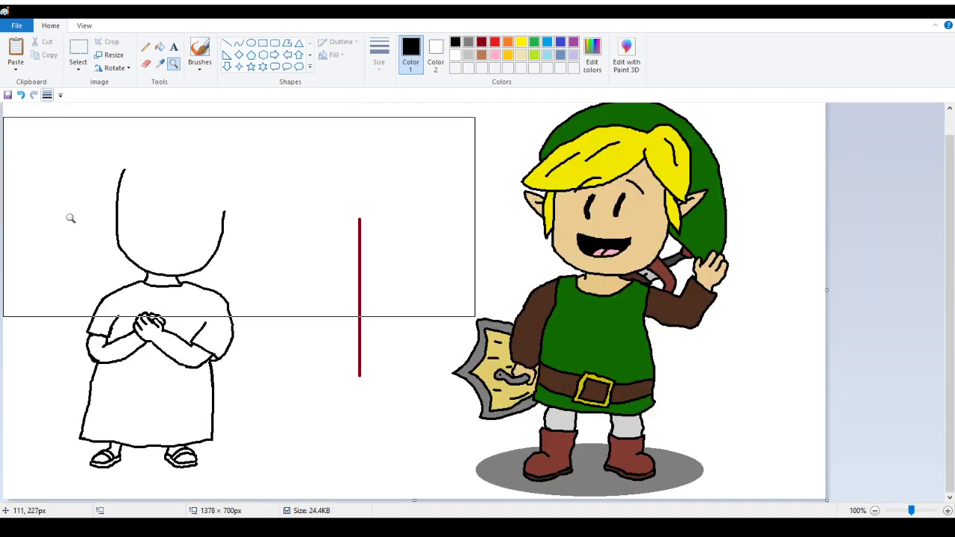
pyautogui.click(22, 392)
pyautogui.click(21, 393)
pyautogui.click(245, 247)
pyautogui.click(336, 252)
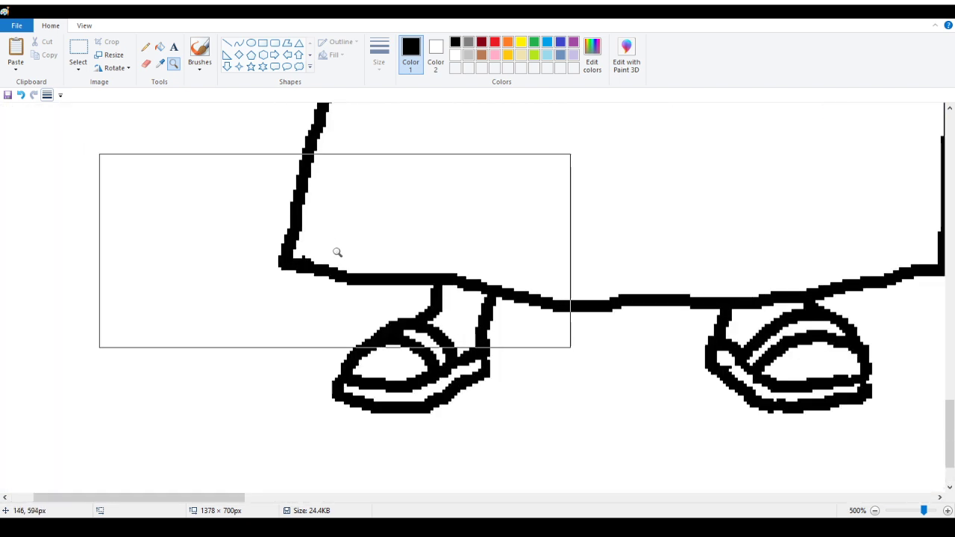
pyautogui.click(348, 277)
# Erase the left shoe's front edge and redraw it fuller, with the strap wrapping around the toe opening.
pyautogui.click(146, 46)
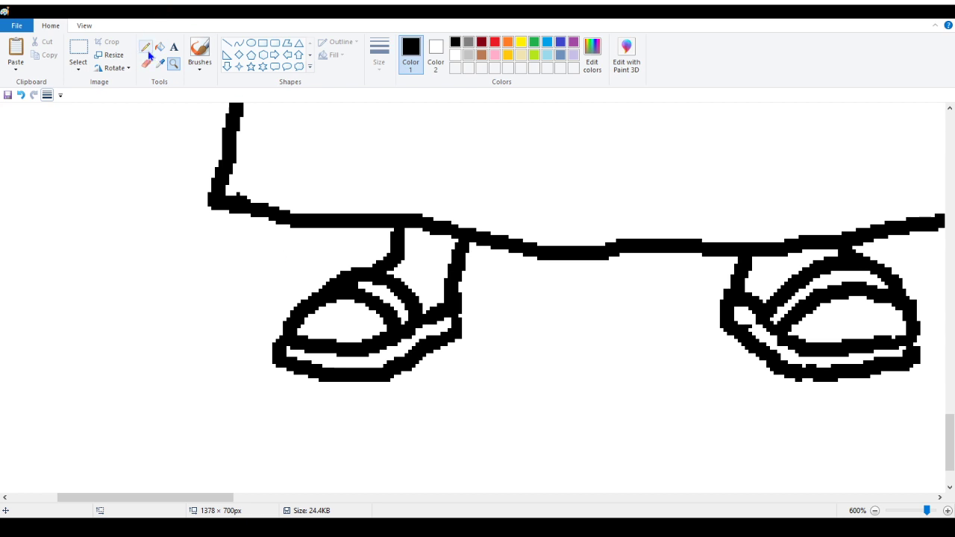
pyautogui.moveTo(363, 279)
pyautogui.mouseDown()
pyautogui.moveTo(320, 285)
pyautogui.moveTo(296, 324)
pyautogui.mouseUp()
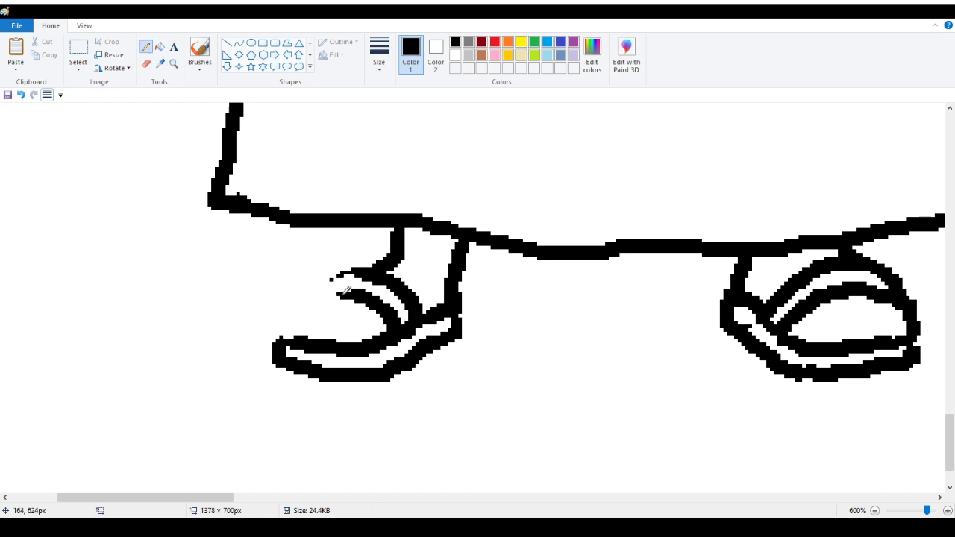
pyautogui.moveTo(349, 288)
pyautogui.mouseDown()
pyautogui.moveTo(319, 293)
pyautogui.moveTo(271, 336)
pyautogui.mouseUp()
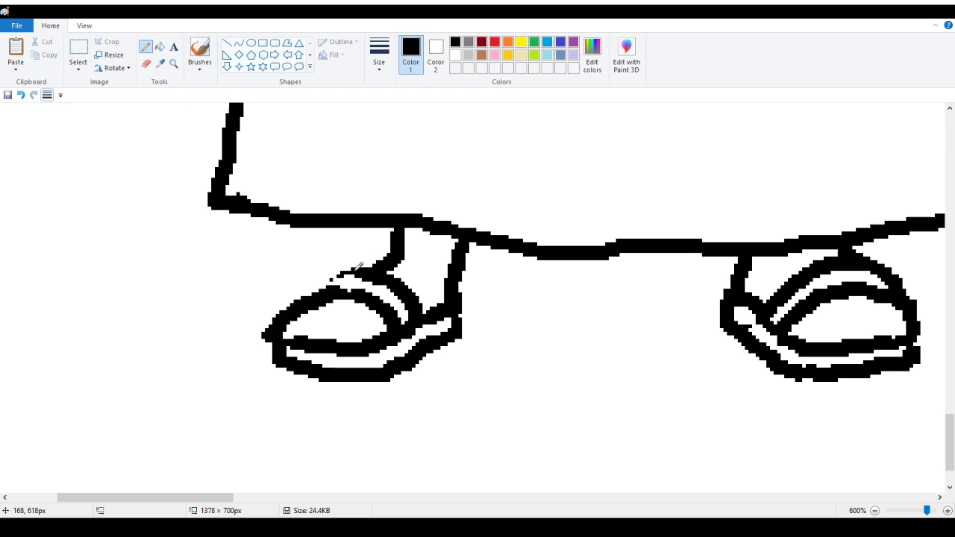
pyautogui.moveTo(359, 267)
pyautogui.mouseDown()
pyautogui.moveTo(304, 286)
pyautogui.moveTo(343, 276)
pyautogui.moveTo(302, 297)
pyautogui.mouseUp()
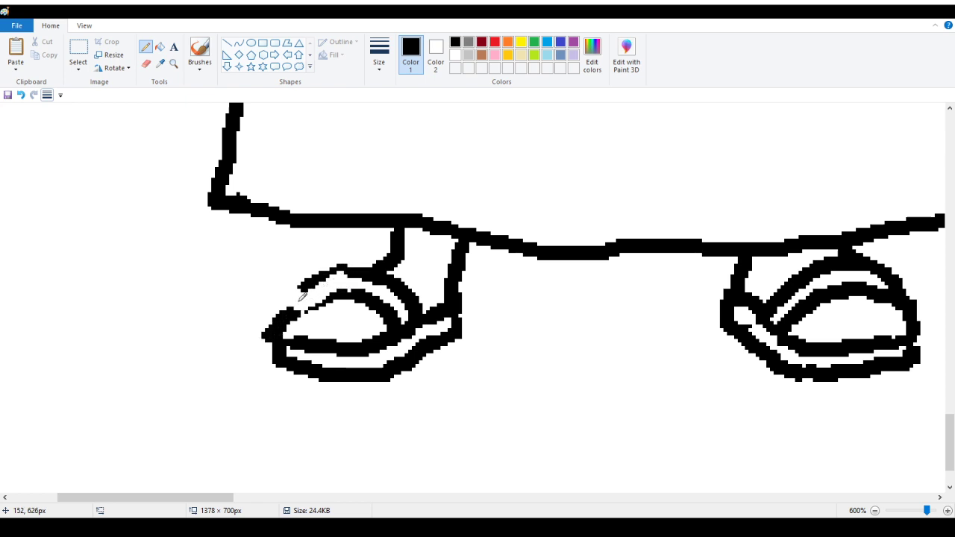
pyautogui.moveTo(373, 263)
pyautogui.mouseDown()
pyautogui.moveTo(346, 263)
pyautogui.moveTo(295, 286)
pyautogui.moveTo(273, 313)
pyautogui.mouseUp()
pyautogui.moveTo(345, 290); pyautogui.dragTo(292, 319)
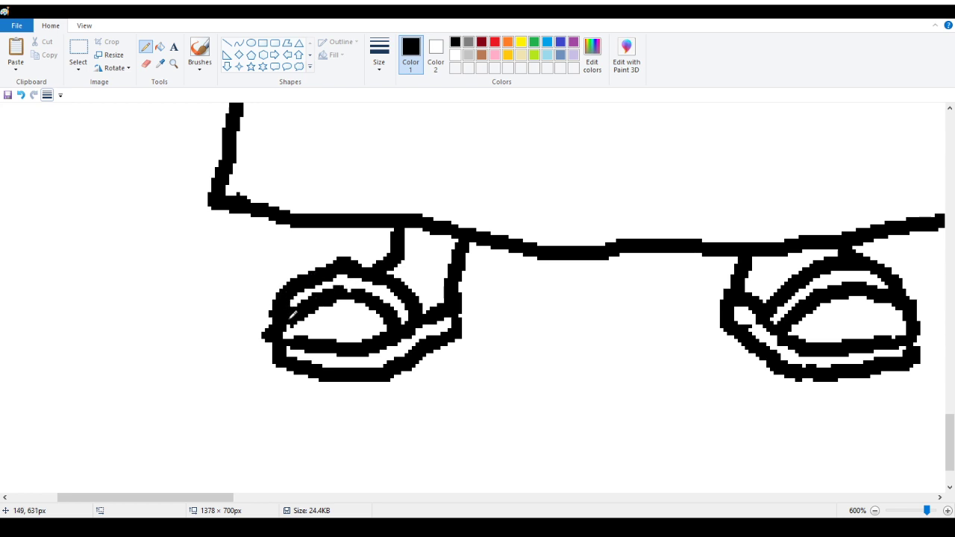
# Replace the left shoe's front ankle line with one closer to the toe, joining the strap to the hem.
pyautogui.moveTo(381, 250)
pyautogui.mouseDown()
pyautogui.moveTo(401, 246)
pyautogui.moveTo(360, 265)
pyautogui.moveTo(392, 250)
pyautogui.moveTo(400, 227)
pyautogui.moveTo(400, 244)
pyautogui.moveTo(404, 226)
pyautogui.moveTo(394, 251)
pyautogui.moveTo(387, 244)
pyautogui.moveTo(383, 257)
pyautogui.moveTo(368, 257)
pyautogui.moveTo(374, 267)
pyautogui.moveTo(385, 260)
pyautogui.moveTo(397, 230)
pyautogui.moveTo(401, 247)
pyautogui.moveTo(379, 256)
pyautogui.moveTo(391, 265)
pyautogui.moveTo(364, 263)
pyautogui.moveTo(388, 235)
pyautogui.mouseUp()
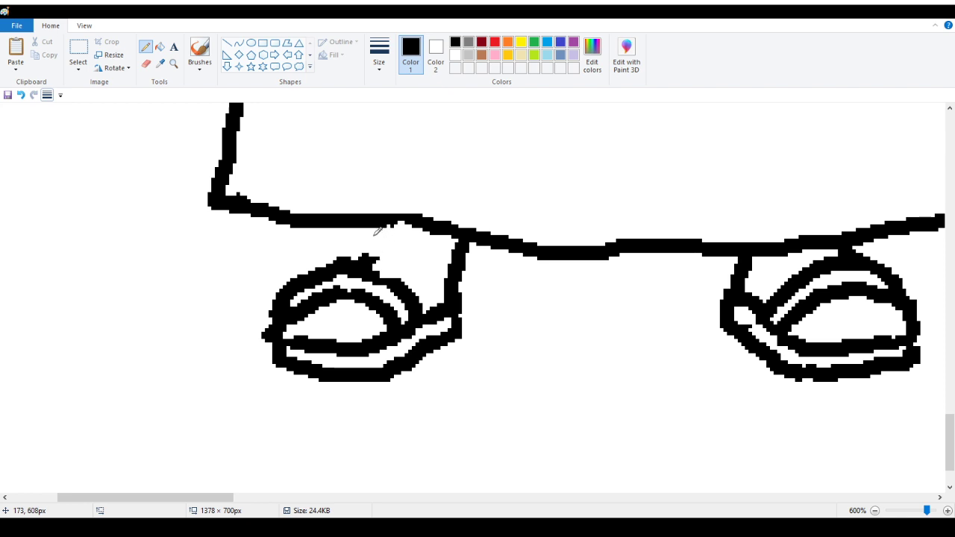
pyautogui.click(365, 231)
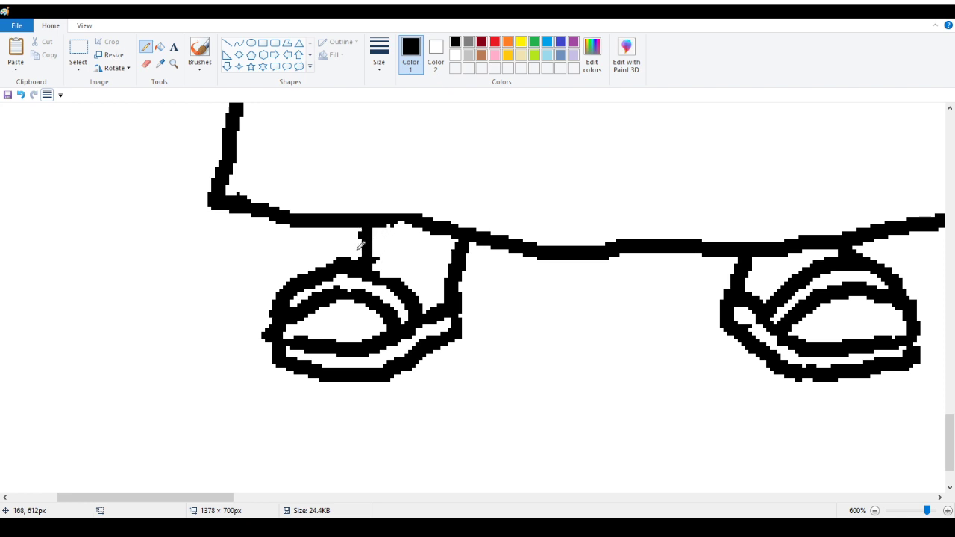
pyautogui.moveTo(362, 254)
pyautogui.mouseDown()
pyautogui.moveTo(373, 236)
pyautogui.moveTo(362, 258)
pyautogui.mouseUp()
pyautogui.click(21, 95)
pyautogui.click(393, 222)
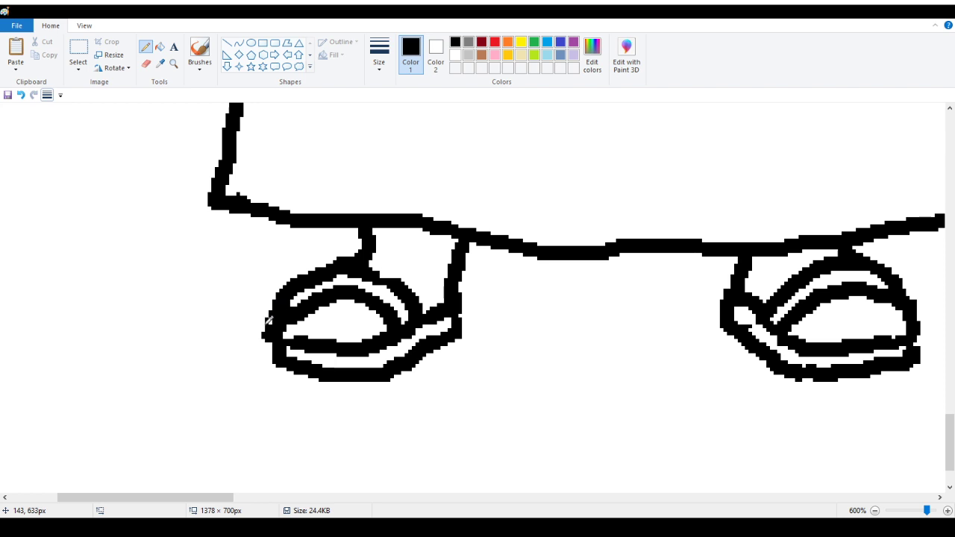
# Smooth the left shoe's outer toe edge and clear the white strip between the strap's two lines.
pyautogui.moveTo(268, 320); pyautogui.dragTo(274, 362)
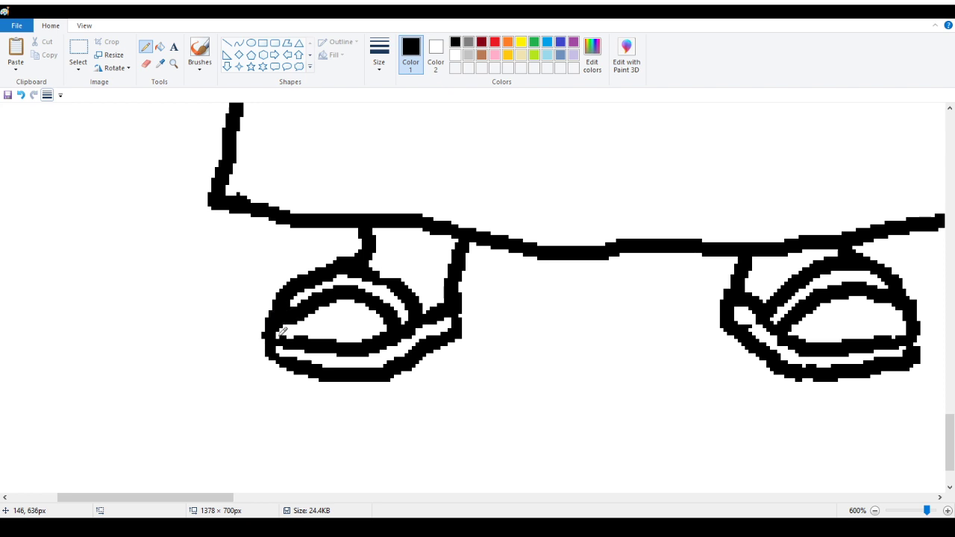
pyautogui.moveTo(293, 301)
pyautogui.mouseDown()
pyautogui.moveTo(302, 319)
pyautogui.moveTo(293, 324)
pyautogui.moveTo(320, 303)
pyautogui.mouseUp()
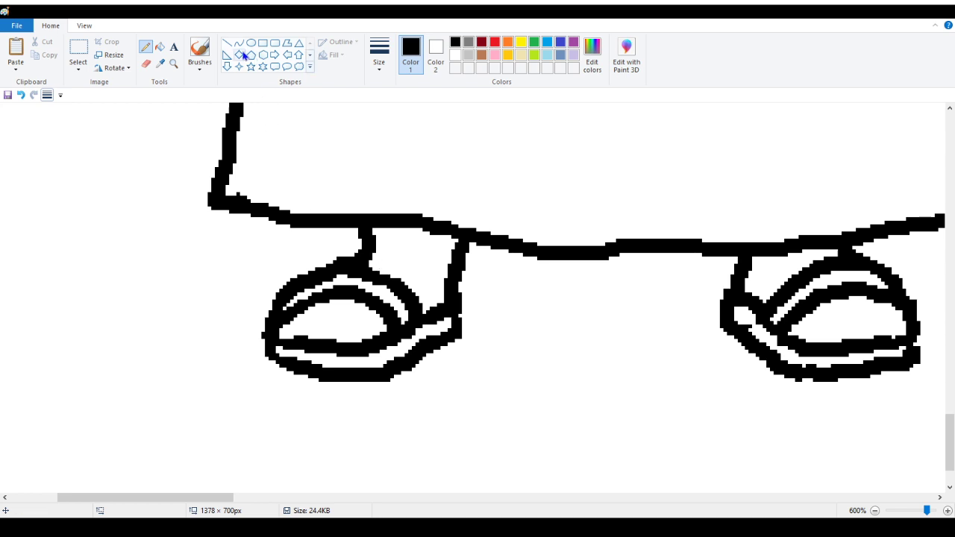
# Check the left shoe against the whole figure and clean the stray bump off the toe opening's lower line.
pyautogui.click(173, 63)
pyautogui.rightClick(179, 207)
pyautogui.rightClick(166, 210)
pyautogui.rightClick(153, 215)
pyautogui.rightClick(138, 221)
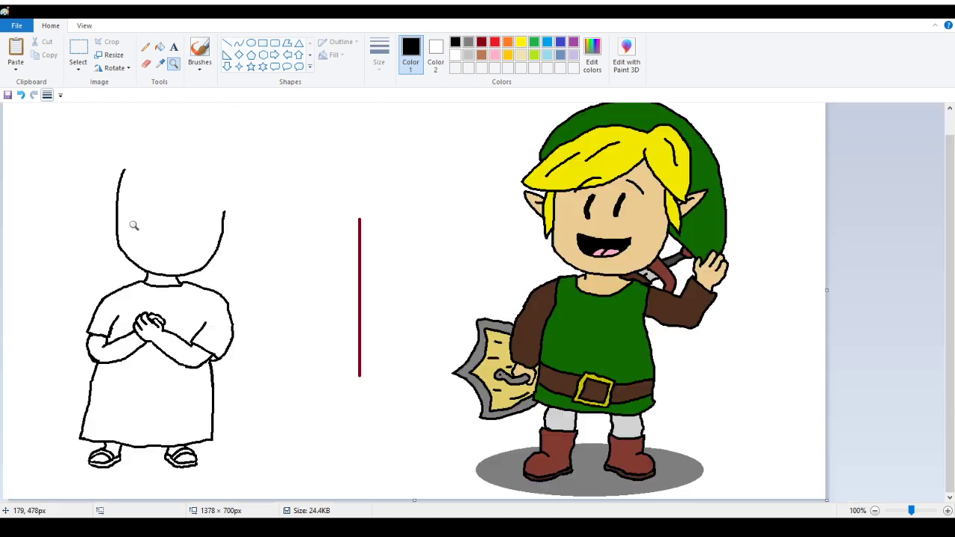
pyautogui.click(60, 400)
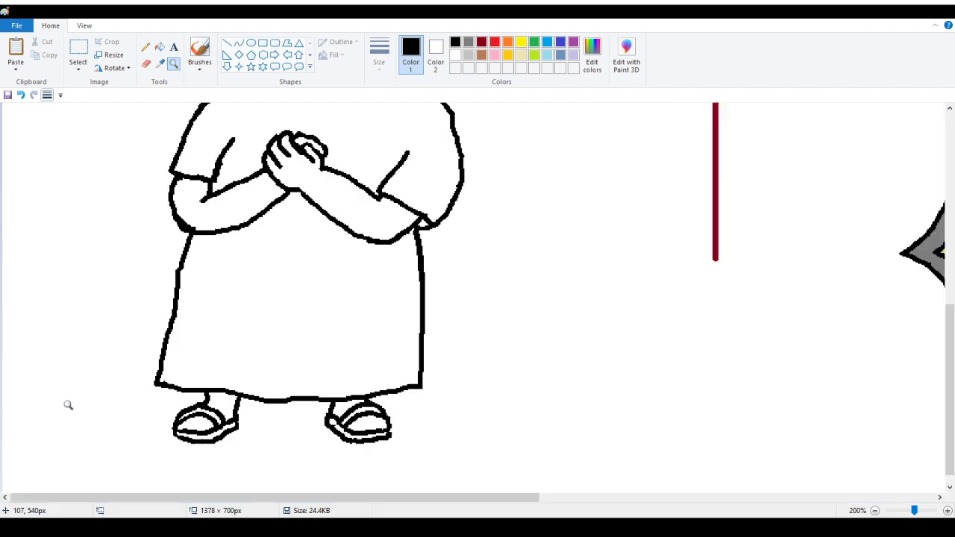
pyautogui.click(179, 380)
pyautogui.click(341, 287)
pyautogui.click(341, 287)
pyautogui.click(388, 273)
pyautogui.click(112, 209)
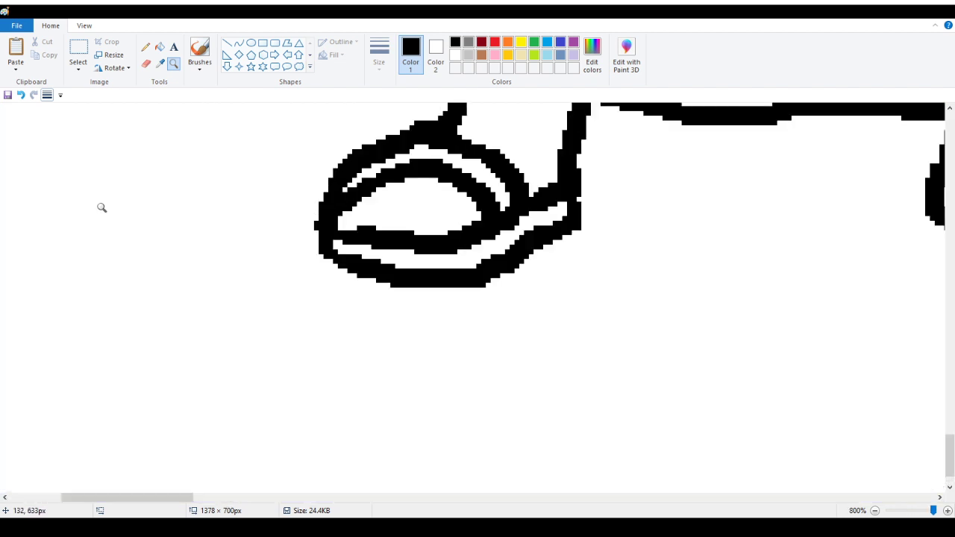
pyautogui.click(146, 47)
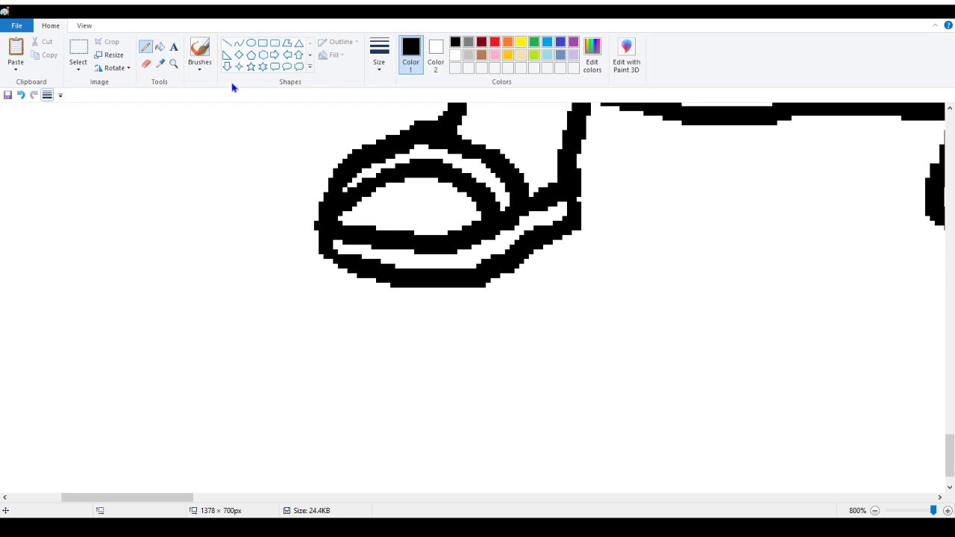
# Examine both finished shoes up close and against the whole figure, comparing their shape and proportions with the coloured character.
pyautogui.click(174, 64)
pyautogui.rightClick(96, 197)
pyautogui.rightClick(96, 197)
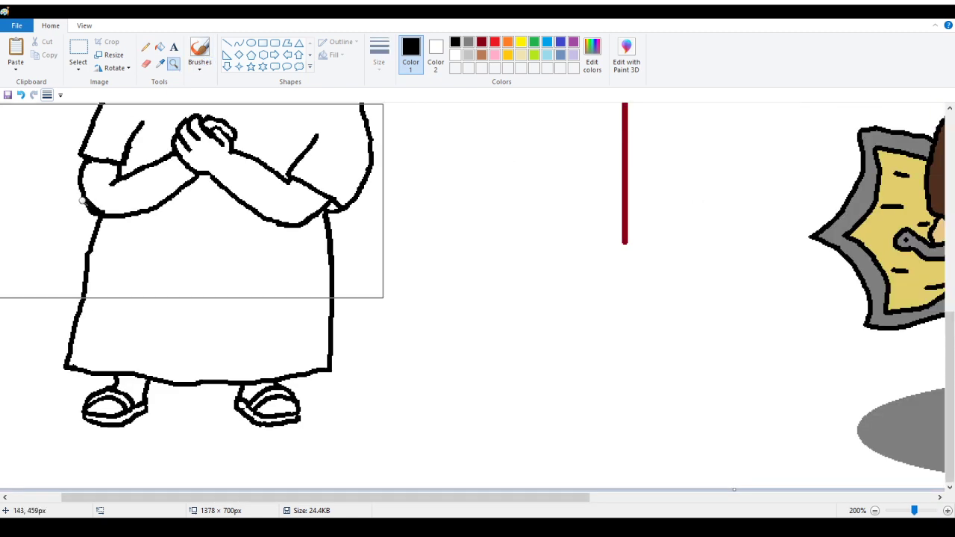
pyautogui.rightClick(67, 216)
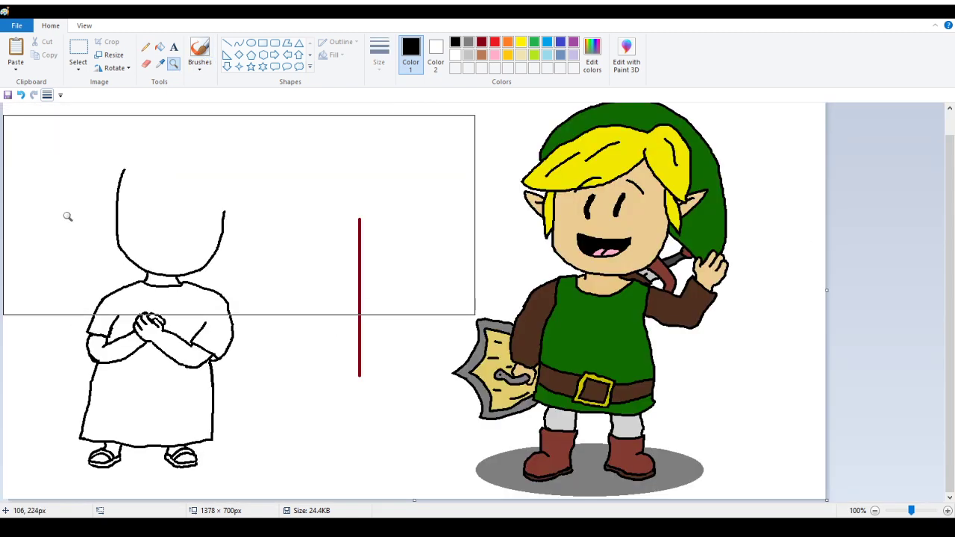
pyautogui.click(86, 386)
pyautogui.click(96, 386)
pyautogui.click(308, 302)
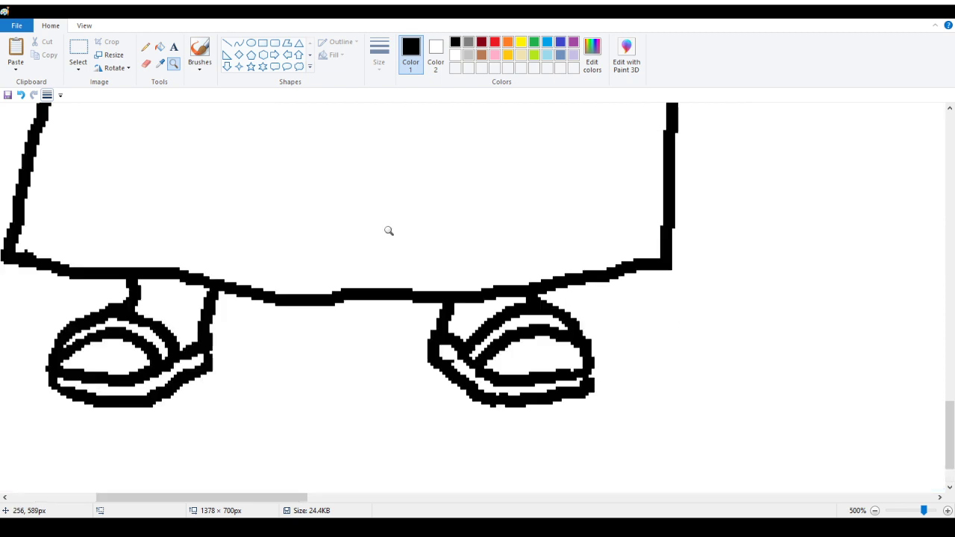
pyautogui.scroll(-1, 330, 243)
pyautogui.hscroll(2, 105, 276)
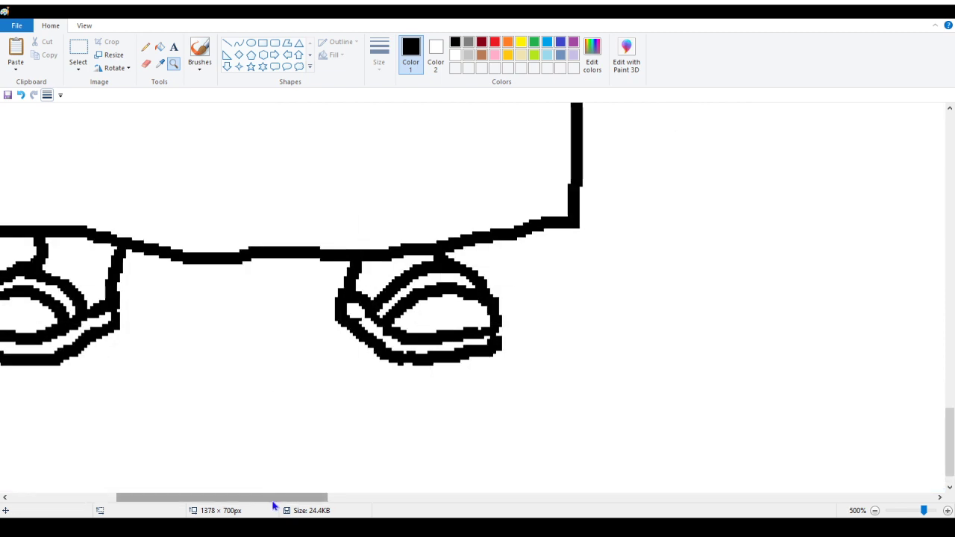
pyautogui.hscroll(-2, 273, 505)
pyautogui.click(274, 388)
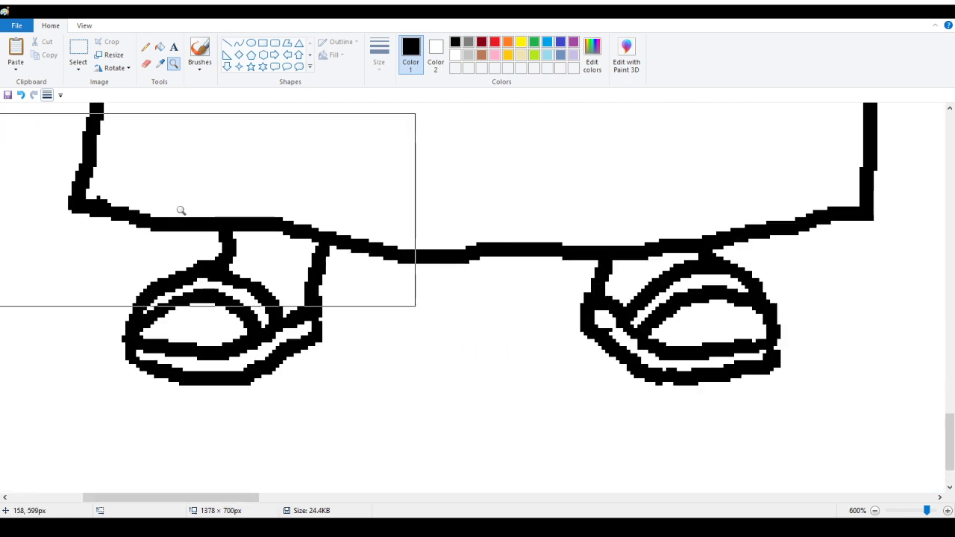
pyautogui.rightClick(80, 211)
pyautogui.rightClick(80, 211)
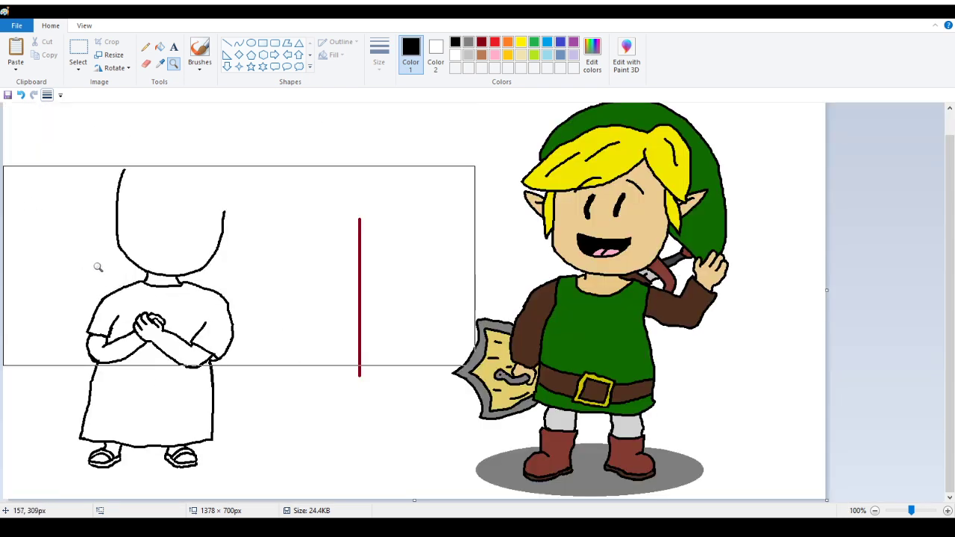
pyautogui.scroll(1, 98, 196)
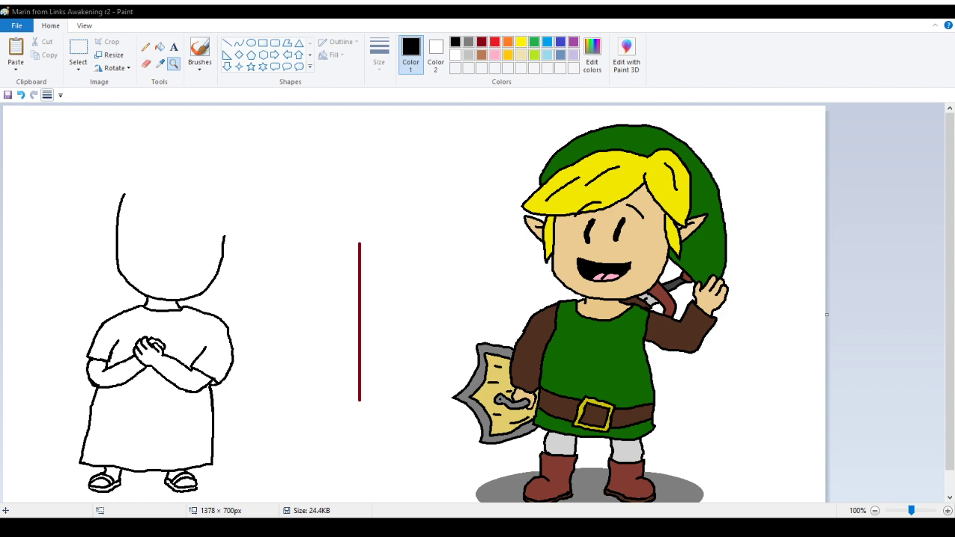
# Try to draw the top of the left hair lock as a curve sweeping down and outward from above the forehead.
pyautogui.click(146, 47)
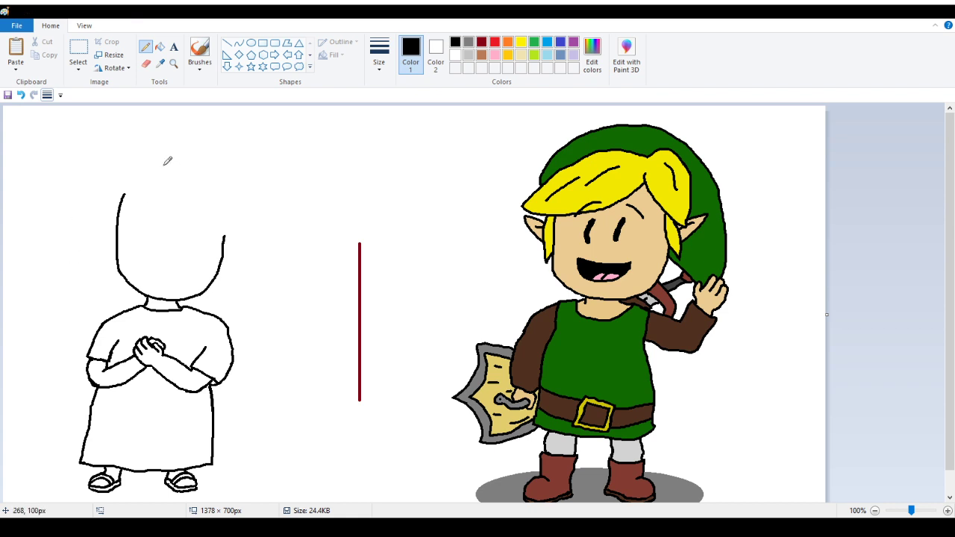
pyautogui.moveTo(165, 161)
pyautogui.mouseDown()
pyautogui.moveTo(106, 181)
pyautogui.moveTo(81, 211)
pyautogui.mouseUp()
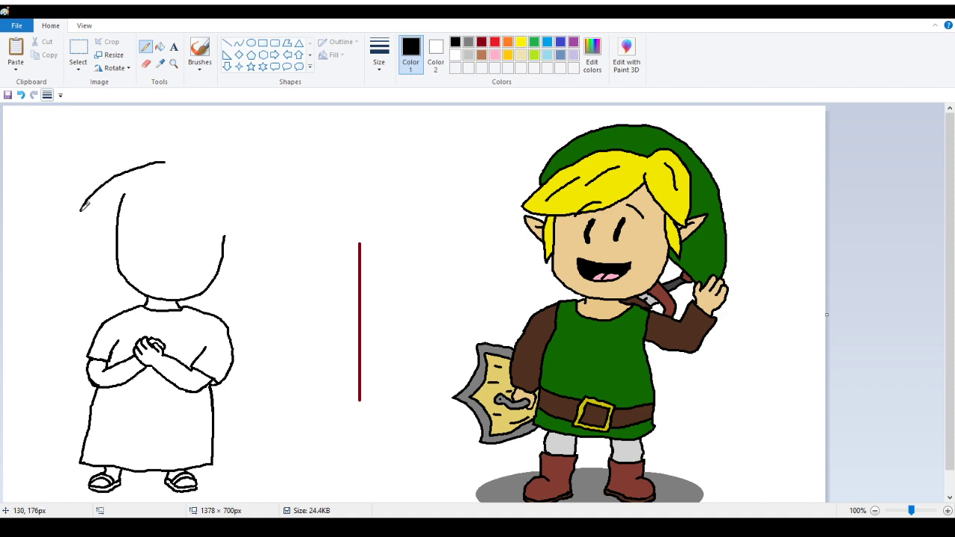
pyautogui.click(21, 95)
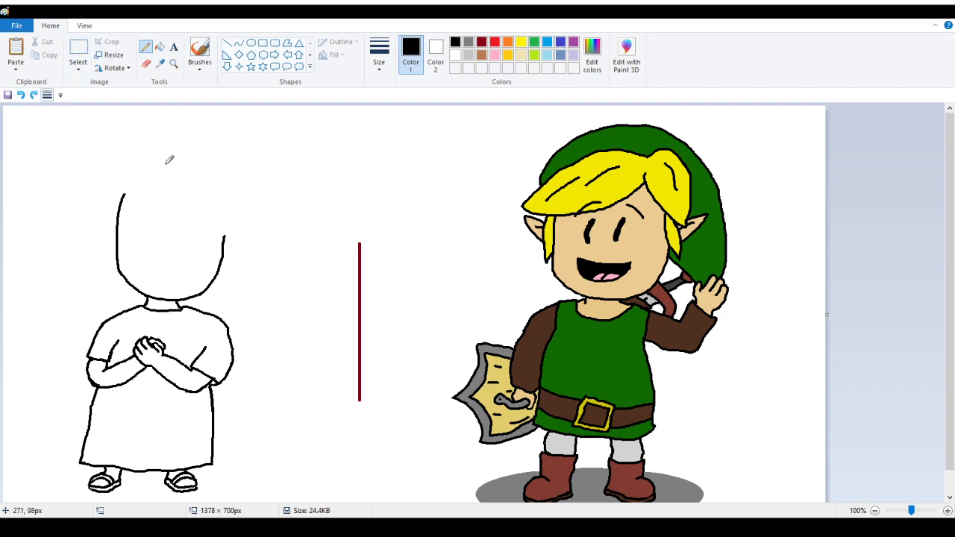
pyautogui.moveTo(165, 162)
pyautogui.mouseDown()
pyautogui.moveTo(142, 158)
pyautogui.moveTo(79, 223)
pyautogui.mouseUp()
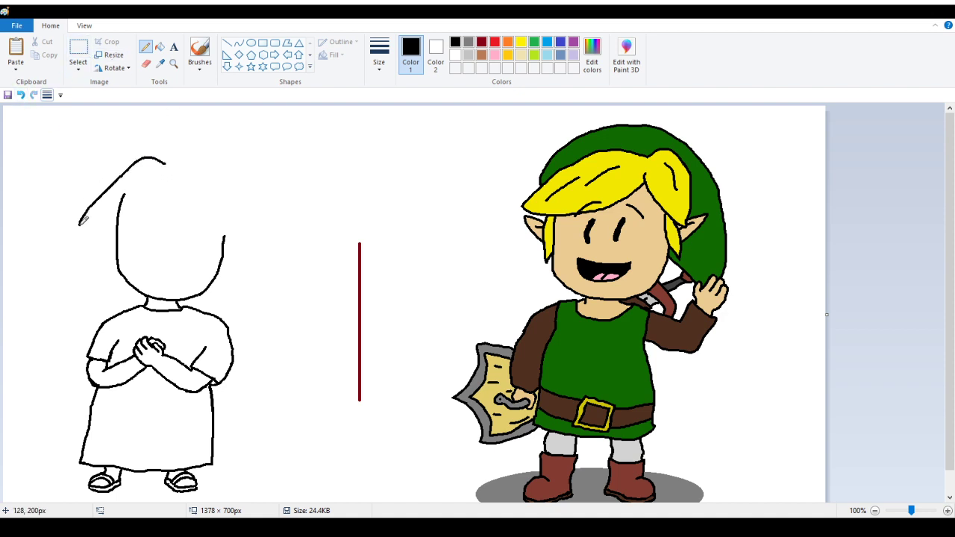
pyautogui.click(22, 96)
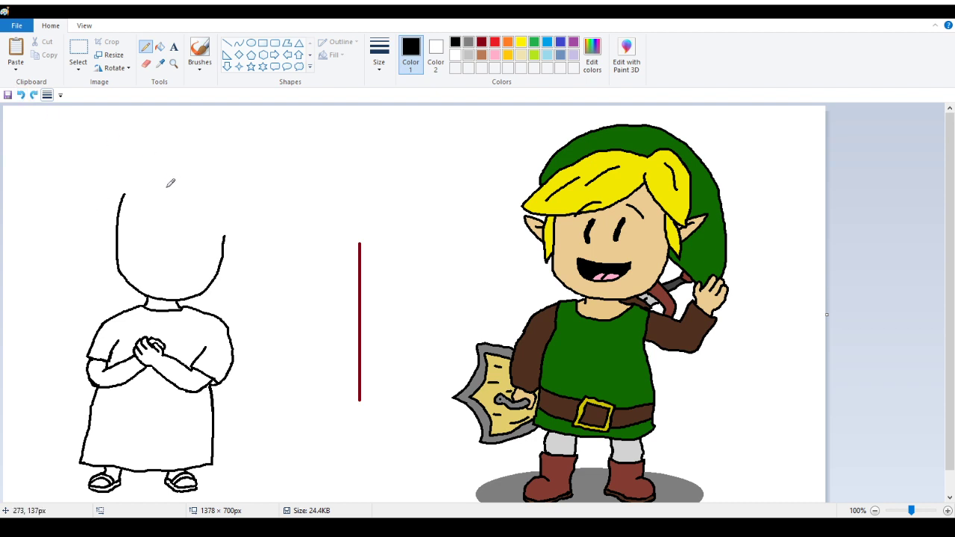
# Try out a black fringe of two curved locks parting above the forehead and sweeping down past both sides of the face.
pyautogui.moveTo(165, 195)
pyautogui.mouseDown()
pyautogui.moveTo(117, 200)
pyautogui.moveTo(89, 229)
pyautogui.moveTo(99, 189)
pyautogui.moveTo(120, 168)
pyautogui.moveTo(175, 185)
pyautogui.mouseUp()
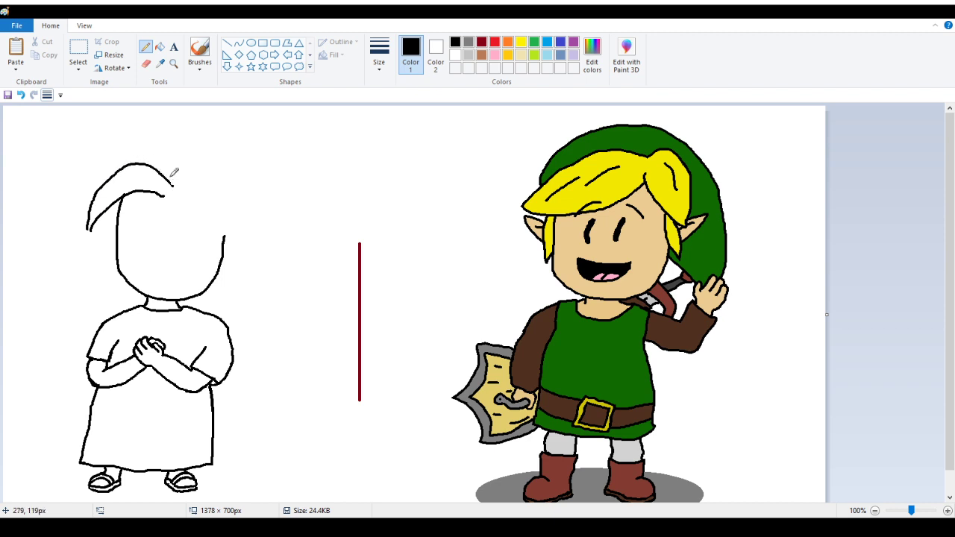
pyautogui.moveTo(166, 170)
pyautogui.mouseDown()
pyautogui.moveTo(168, 183)
pyautogui.moveTo(196, 156)
pyautogui.mouseUp()
pyautogui.click(21, 95)
pyautogui.moveTo(175, 172)
pyautogui.mouseDown()
pyautogui.moveTo(229, 161)
pyautogui.moveTo(250, 183)
pyautogui.moveTo(254, 213)
pyautogui.mouseUp()
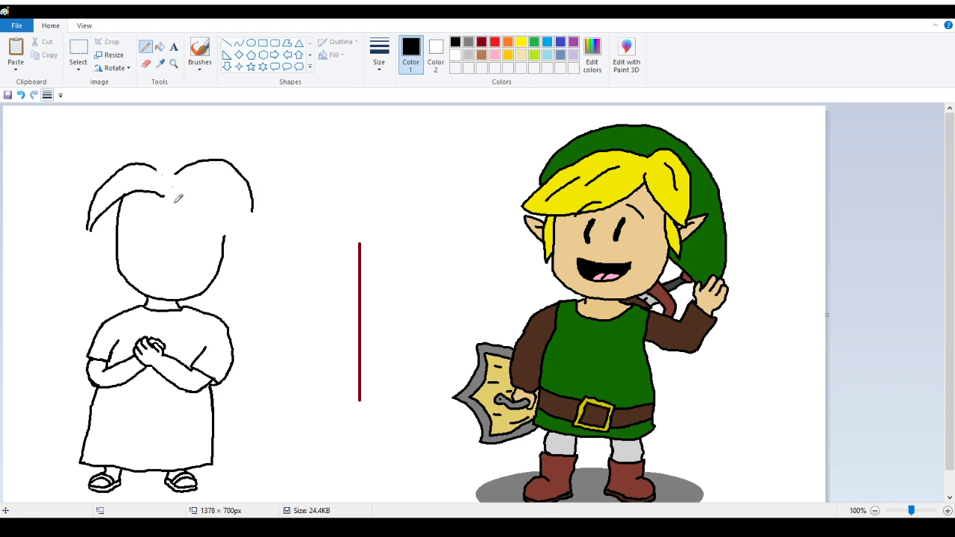
pyautogui.moveTo(164, 195)
pyautogui.mouseDown()
pyautogui.moveTo(212, 180)
pyautogui.moveTo(248, 225)
pyautogui.mouseUp()
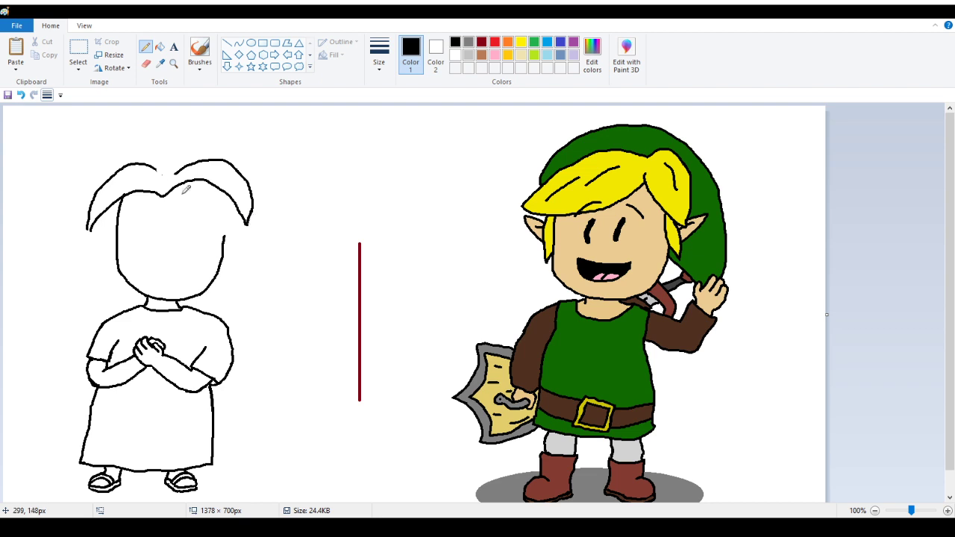
# Erase the inner end of the right lock's upper outline and redraw it to meet the left lock at the parting.
pyautogui.click(173, 63)
pyautogui.click(180, 131)
pyautogui.click(146, 63)
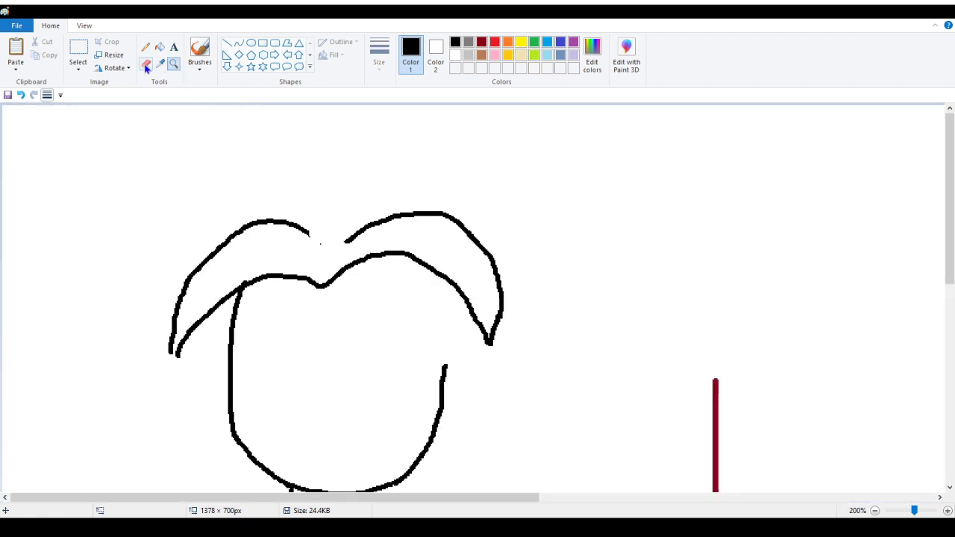
pyautogui.moveTo(385, 225)
pyautogui.mouseDown()
pyautogui.moveTo(337, 243)
pyautogui.moveTo(355, 238)
pyautogui.moveTo(324, 241)
pyautogui.mouseUp()
pyautogui.click(146, 48)
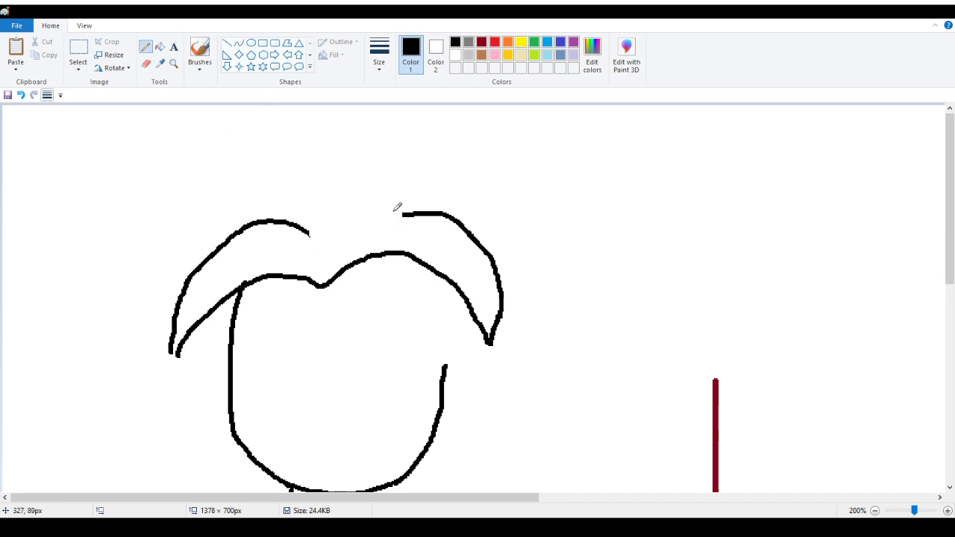
pyautogui.moveTo(438, 209)
pyautogui.mouseDown()
pyautogui.moveTo(345, 218)
pyautogui.moveTo(300, 252)
pyautogui.moveTo(320, 228)
pyautogui.mouseUp()
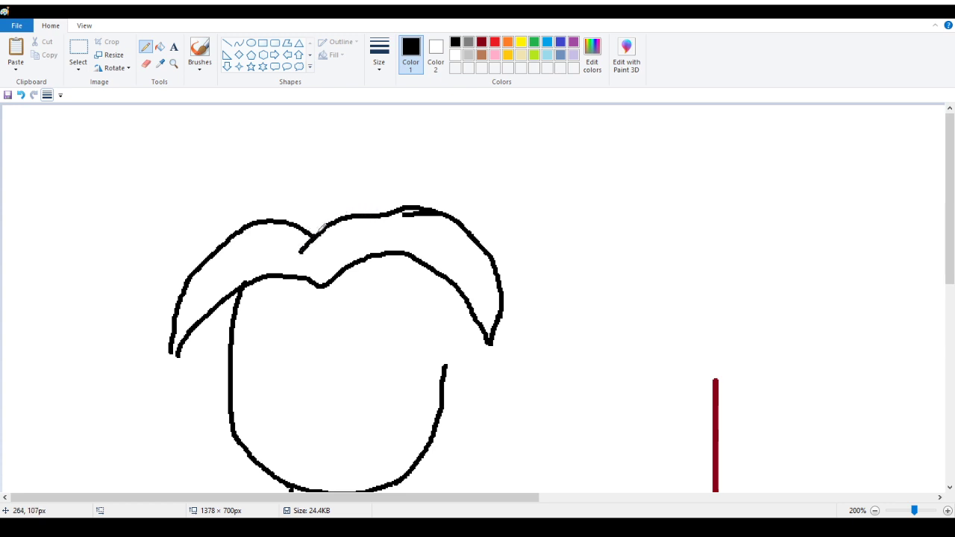
# Erase the doubled crest of the right lock and redraw it as one smooth arch.
pyautogui.click(146, 64)
pyautogui.moveTo(431, 210)
pyautogui.mouseDown()
pyautogui.moveTo(405, 220)
pyautogui.moveTo(375, 212)
pyautogui.moveTo(360, 221)
pyautogui.moveTo(427, 216)
pyautogui.mouseUp()
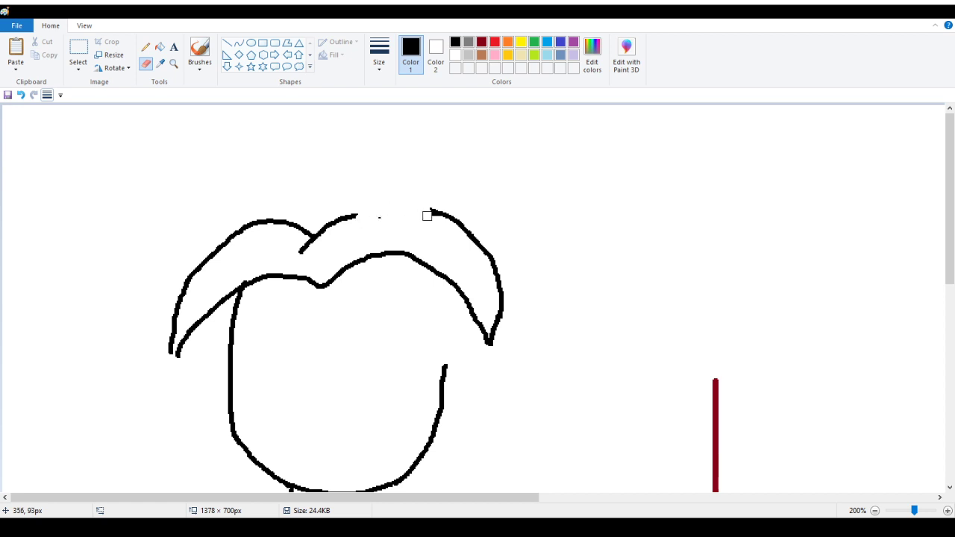
pyautogui.click(146, 46)
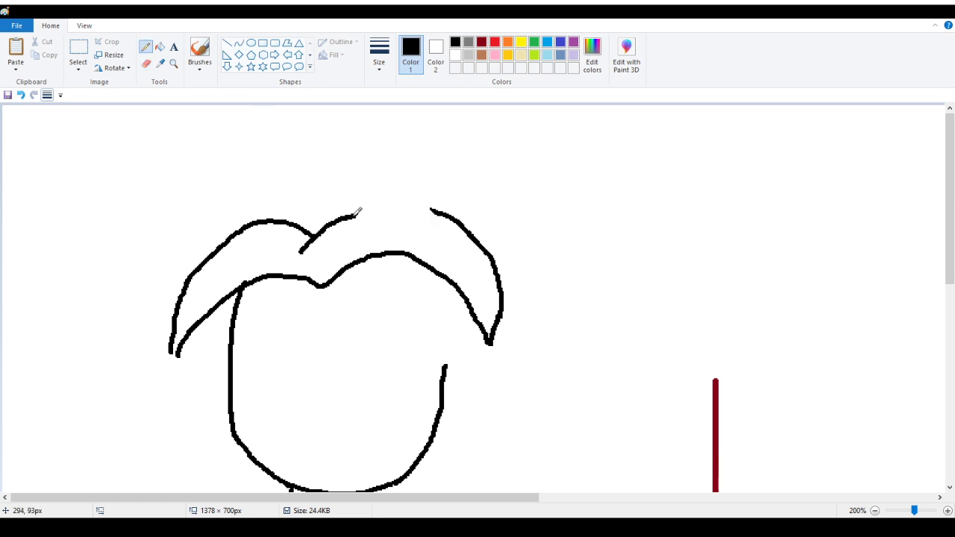
pyautogui.moveTo(357, 214)
pyautogui.mouseDown()
pyautogui.moveTo(394, 205)
pyautogui.moveTo(433, 211)
pyautogui.mouseUp()
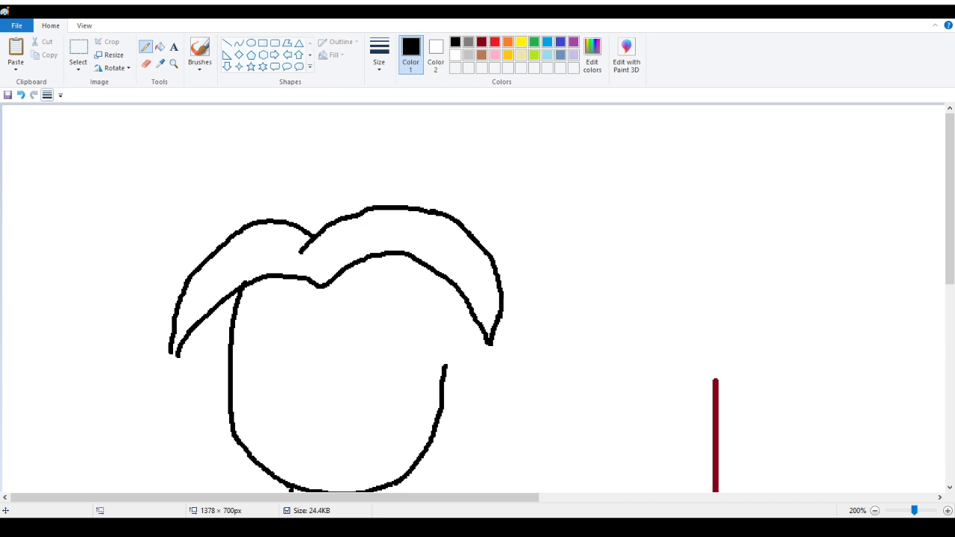
pyautogui.scroll(-3, 133, 338)
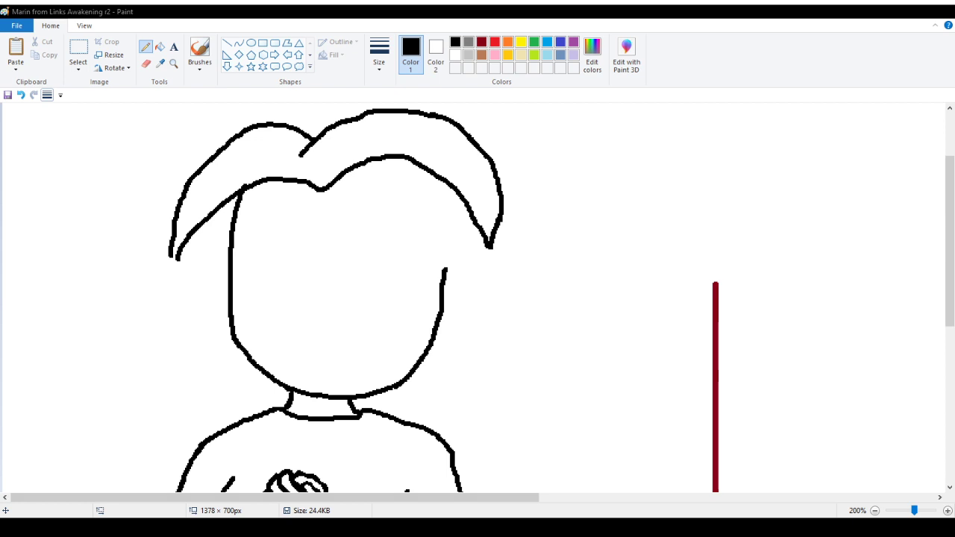
pyautogui.scroll(3, 112, 119)
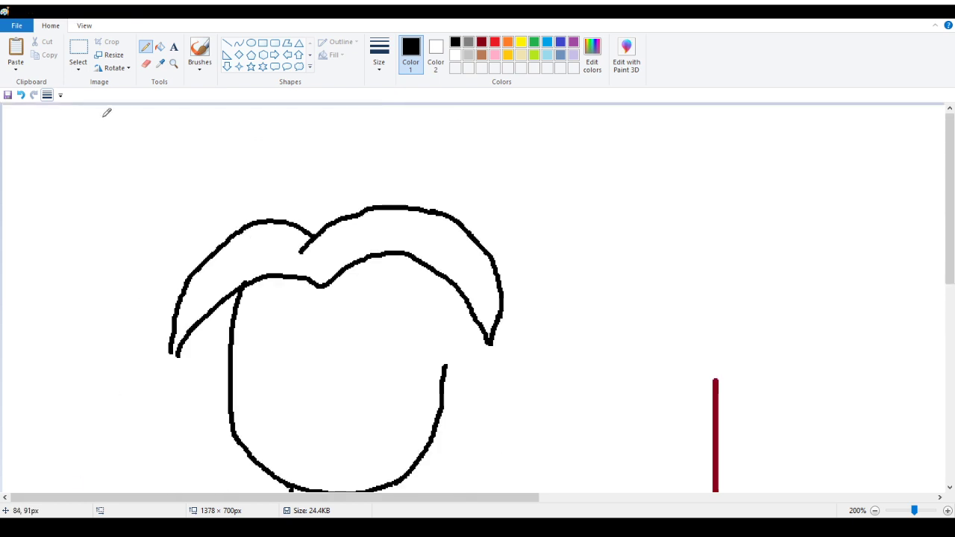
# Undo all the fringe strokes back to the bare face outline.
pyautogui.click(20, 96)
pyautogui.click(20, 96)
pyautogui.click(20, 95)
pyautogui.click(20, 95)
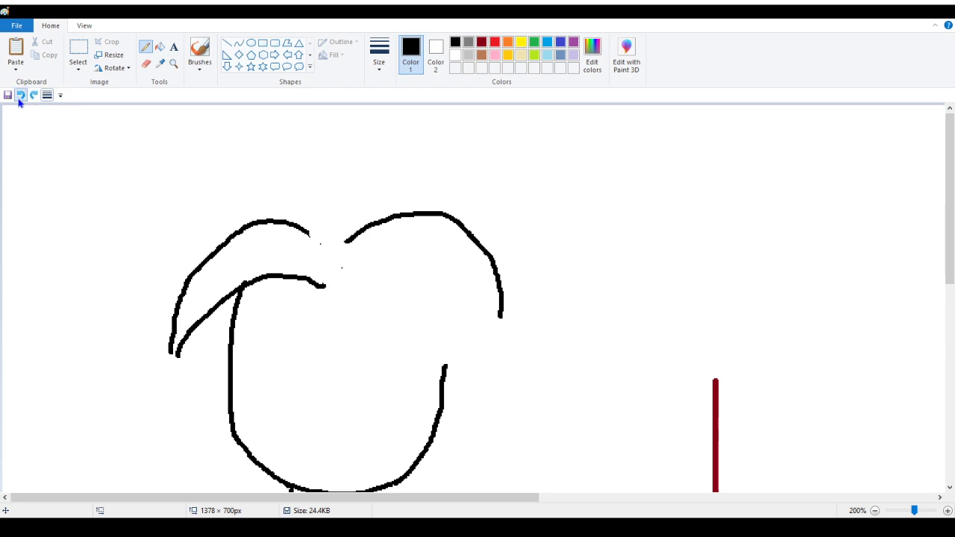
pyautogui.click(21, 96)
pyautogui.click(20, 96)
pyautogui.click(20, 95)
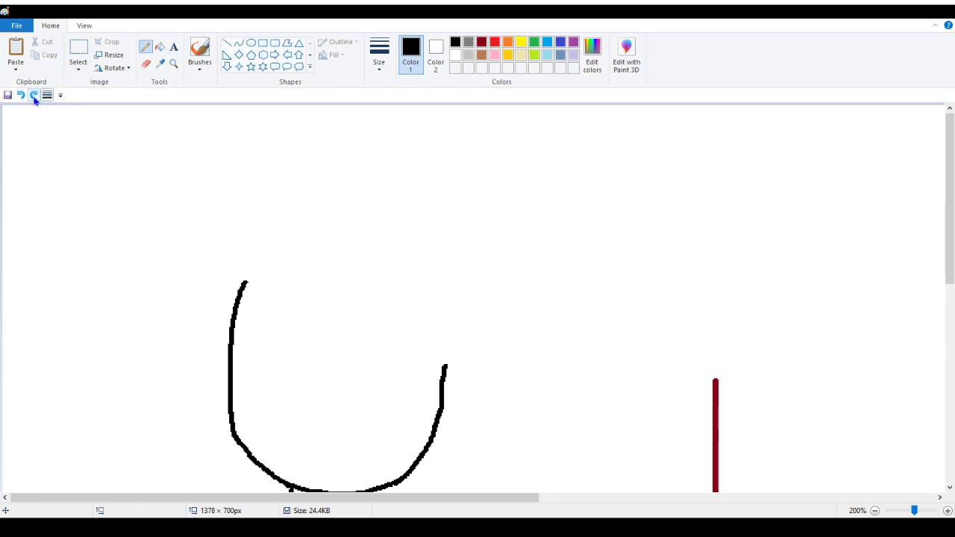
pyautogui.click(33, 96)
pyautogui.click(20, 95)
# Try a second two-lock fringe with a fuller, longer right lock and a left lock ending in a closed point.
pyautogui.moveTo(207, 325); pyautogui.dragTo(246, 282)
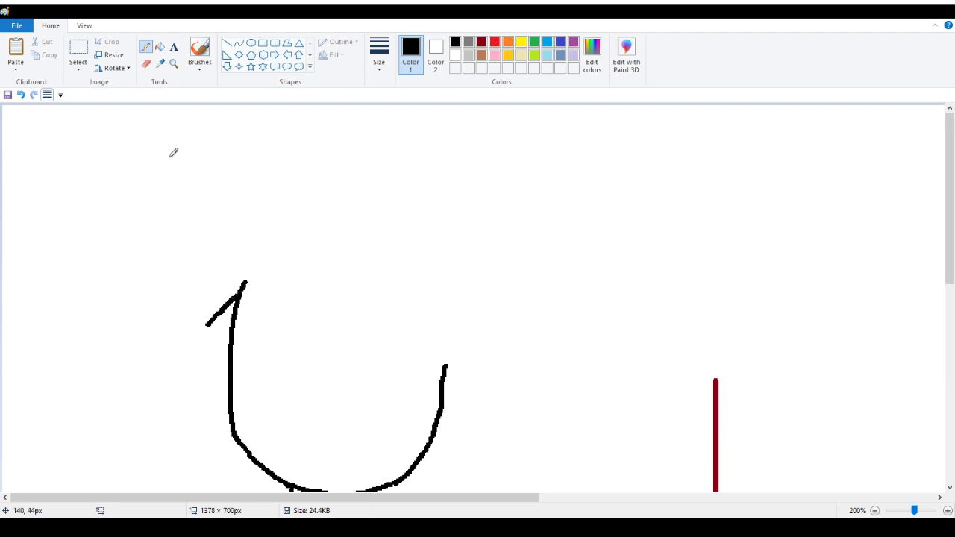
pyautogui.click(21, 96)
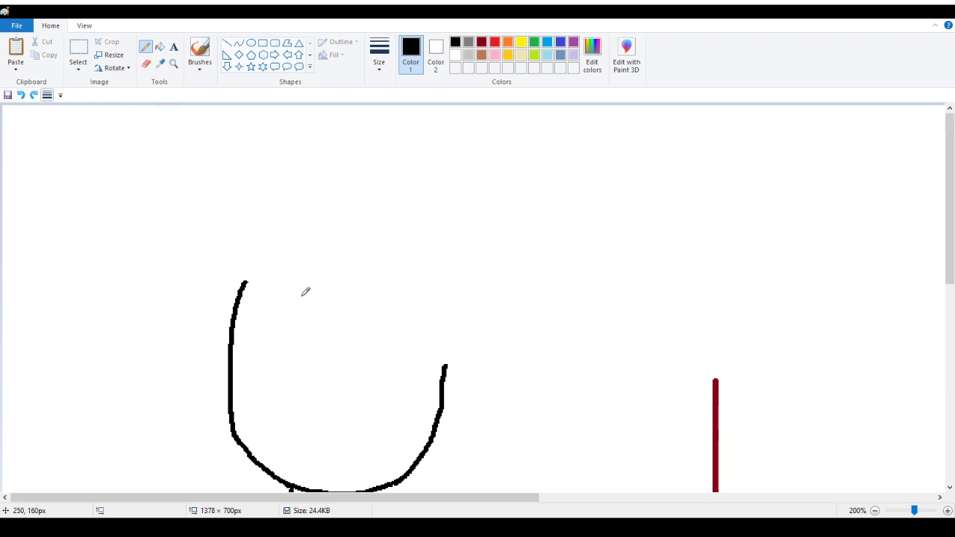
pyautogui.moveTo(325, 274)
pyautogui.mouseDown()
pyautogui.moveTo(226, 284)
pyautogui.moveTo(190, 358)
pyautogui.moveTo(186, 284)
pyautogui.moveTo(227, 238)
pyautogui.moveTo(256, 220)
pyautogui.moveTo(288, 221)
pyautogui.moveTo(325, 250)
pyautogui.moveTo(321, 240)
pyautogui.moveTo(361, 211)
pyautogui.moveTo(388, 207)
pyautogui.moveTo(420, 212)
pyautogui.moveTo(484, 264)
pyautogui.moveTo(504, 349)
pyautogui.mouseUp()
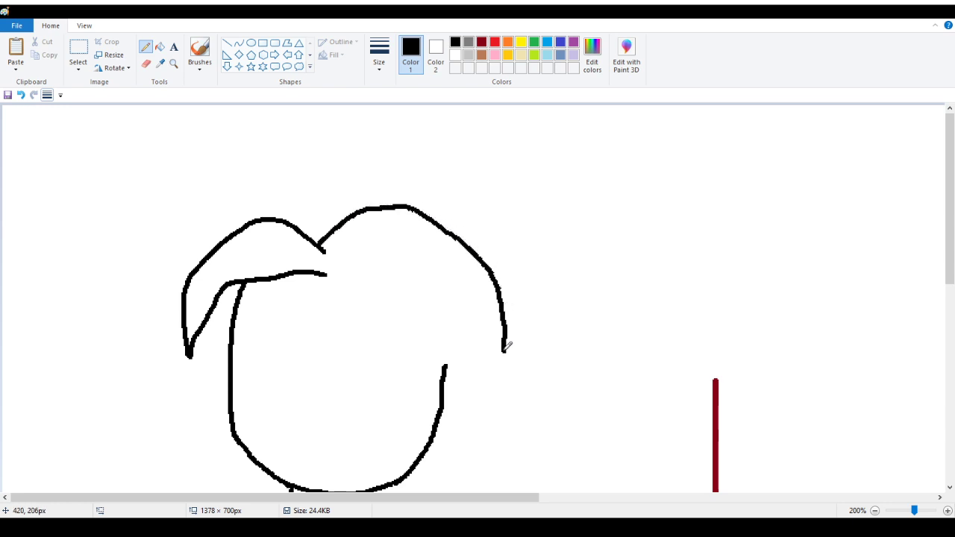
pyautogui.moveTo(324, 272)
pyautogui.mouseDown()
pyautogui.moveTo(337, 277)
pyautogui.moveTo(375, 255)
pyautogui.moveTo(420, 257)
pyautogui.moveTo(476, 300)
pyautogui.moveTo(502, 366)
pyautogui.mouseUp()
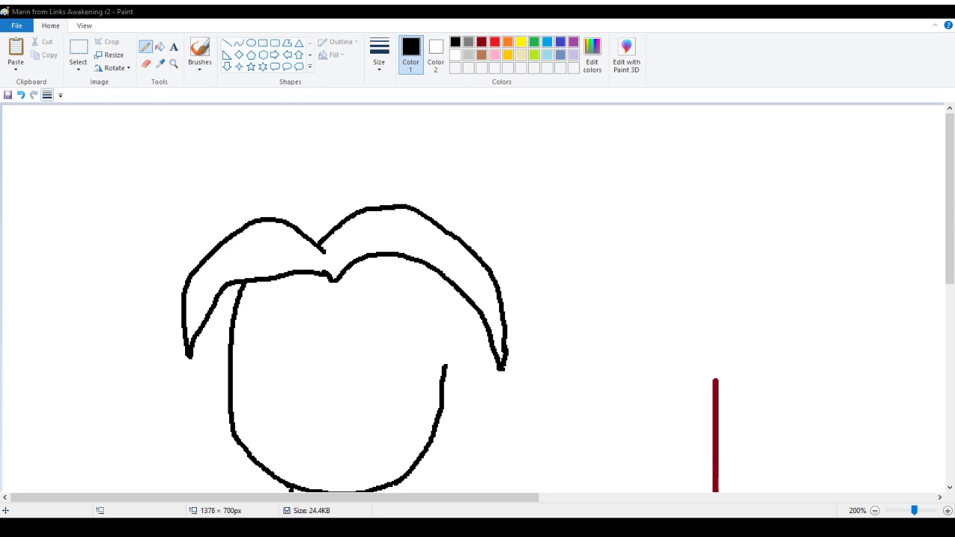
# Undo every stroke of the second fringe attempt.
pyautogui.click(21, 95)
pyautogui.click(21, 96)
pyautogui.click(21, 96)
pyautogui.click(21, 95)
pyautogui.click(21, 95)
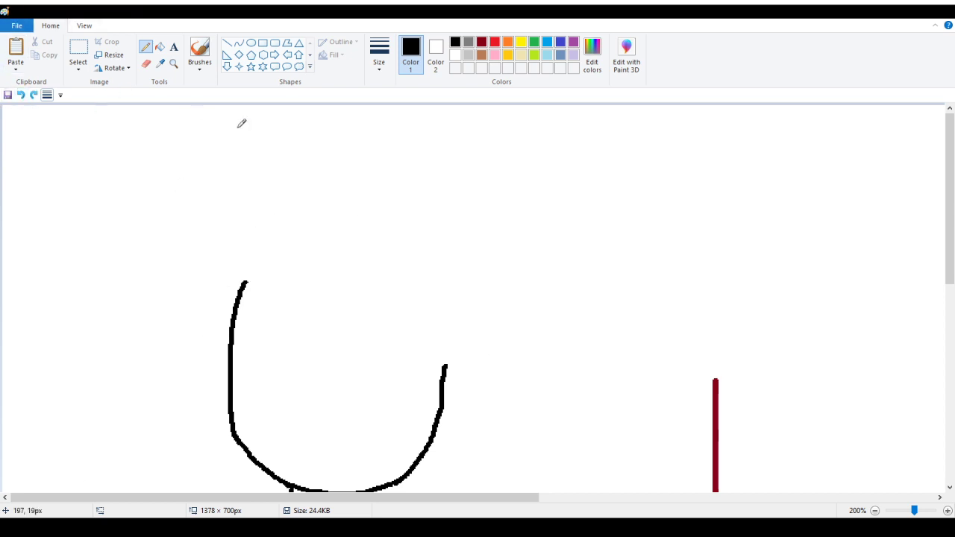
# Erase the curved upper tip of the face outline's left side so that line starts lower.
pyautogui.scroll(-3, 142, 126)
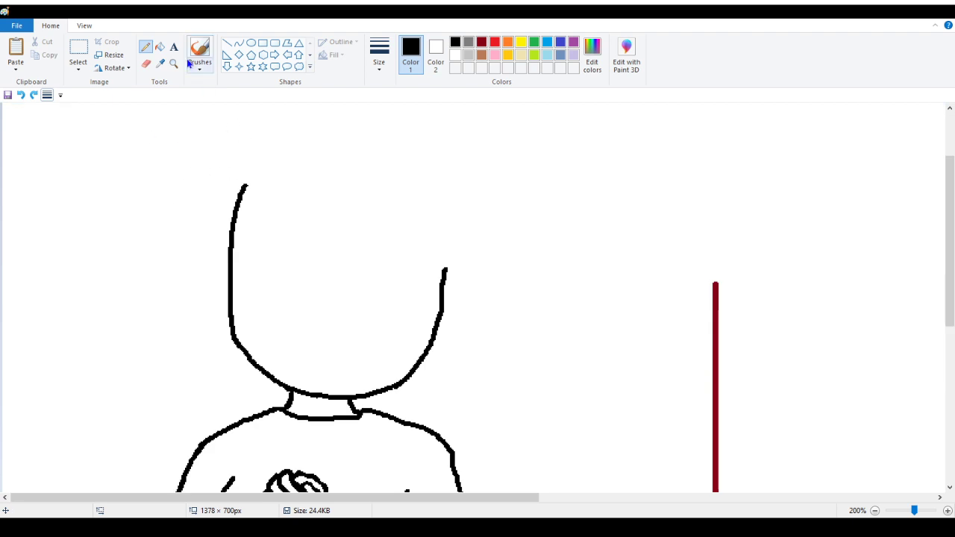
pyautogui.click(146, 63)
pyautogui.moveTo(254, 186); pyautogui.dragTo(234, 207)
pyautogui.click(147, 48)
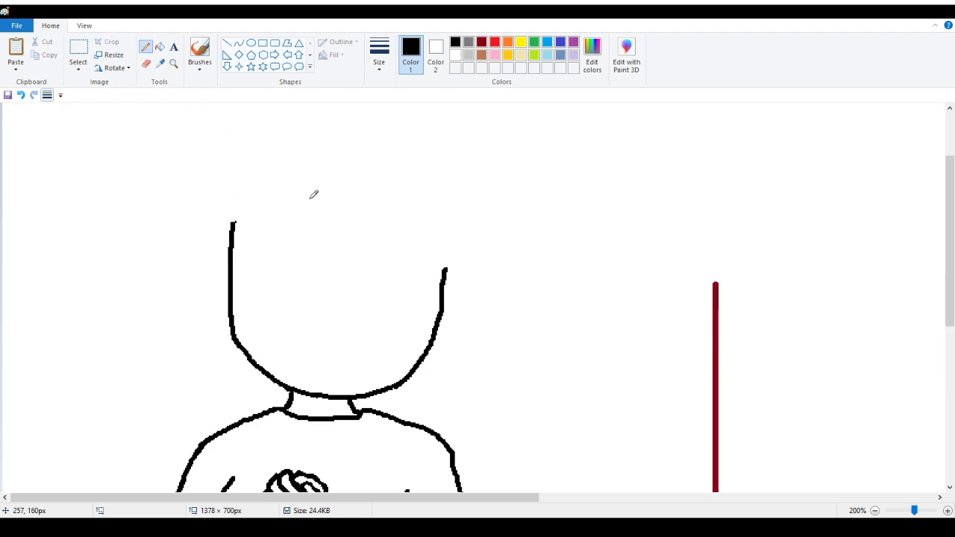
# Draw a centre-parted fringe above the face with a curved lock on each side and a hairline joining the tops of the face outline.
pyautogui.moveTo(325, 205); pyautogui.dragTo(247, 221)
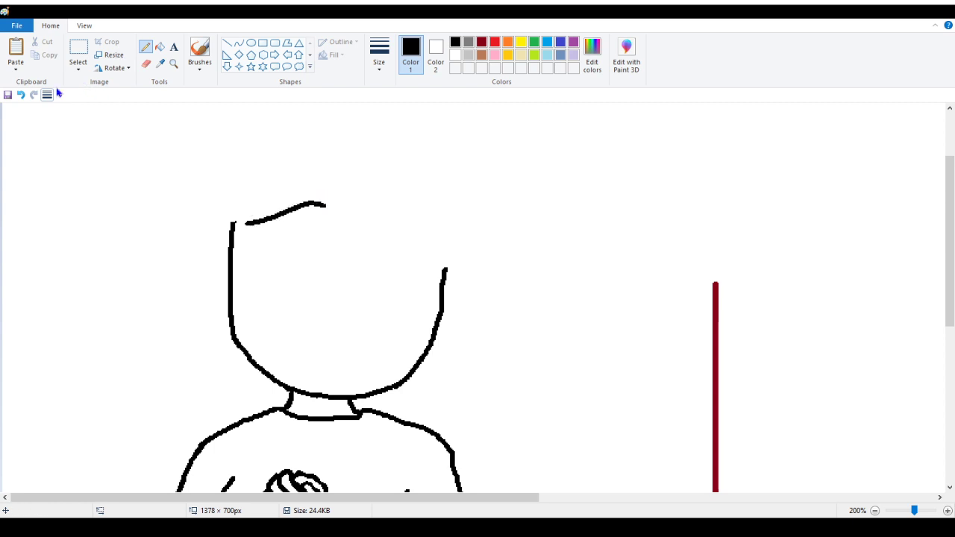
pyautogui.click(21, 95)
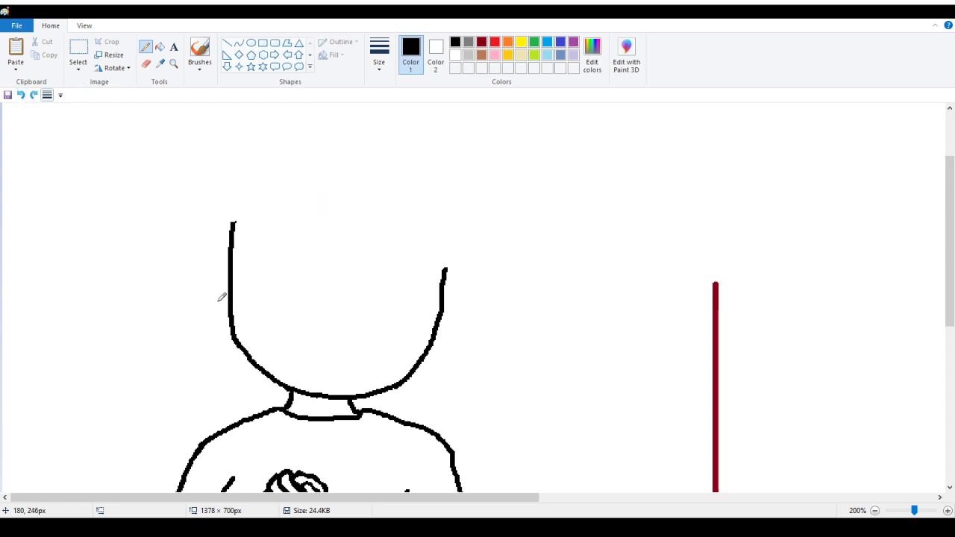
pyautogui.moveTo(218, 302)
pyautogui.mouseDown()
pyautogui.moveTo(205, 236)
pyautogui.moveTo(224, 185)
pyautogui.moveTo(245, 162)
pyautogui.moveTo(269, 145)
pyautogui.moveTo(296, 145)
pyautogui.moveTo(338, 186)
pyautogui.mouseUp()
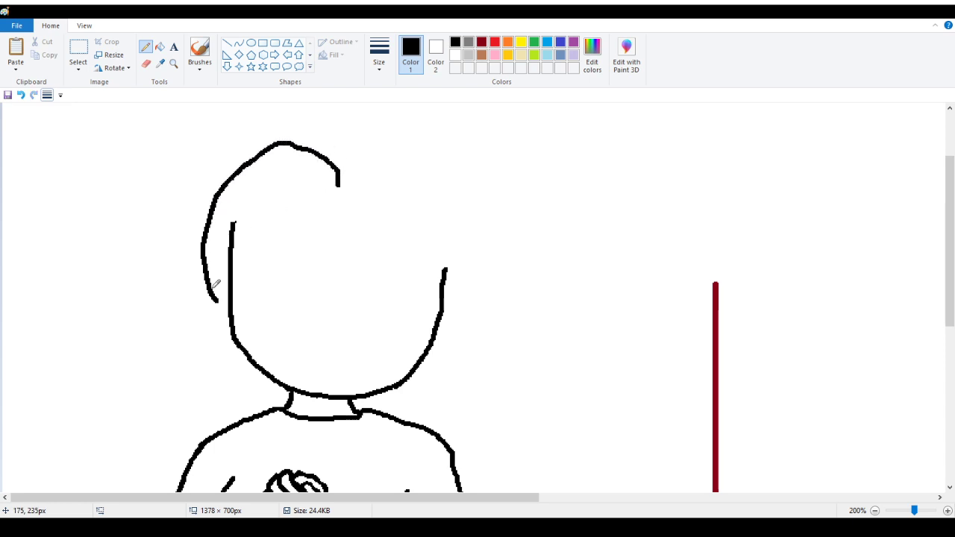
pyautogui.moveTo(218, 301); pyautogui.dragTo(230, 305)
pyautogui.moveTo(234, 218)
pyautogui.mouseDown()
pyautogui.moveTo(285, 184)
pyautogui.moveTo(341, 189)
pyautogui.moveTo(339, 170)
pyautogui.moveTo(384, 148)
pyautogui.moveTo(437, 162)
pyautogui.moveTo(459, 188)
pyautogui.moveTo(461, 222)
pyautogui.mouseUp()
pyautogui.moveTo(341, 187)
pyautogui.mouseDown()
pyautogui.moveTo(394, 199)
pyautogui.moveTo(443, 250)
pyautogui.moveTo(446, 266)
pyautogui.mouseUp()
pyautogui.moveTo(461, 222); pyautogui.dragTo(446, 264)
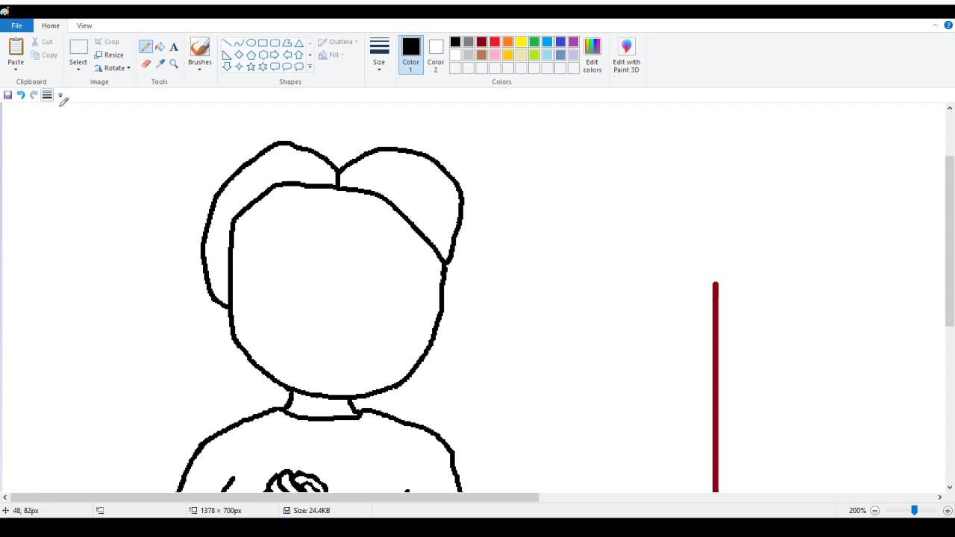
# Replace the lower outer edge of the right lock with a longer curve that meets the face outline further down.
pyautogui.click(21, 95)
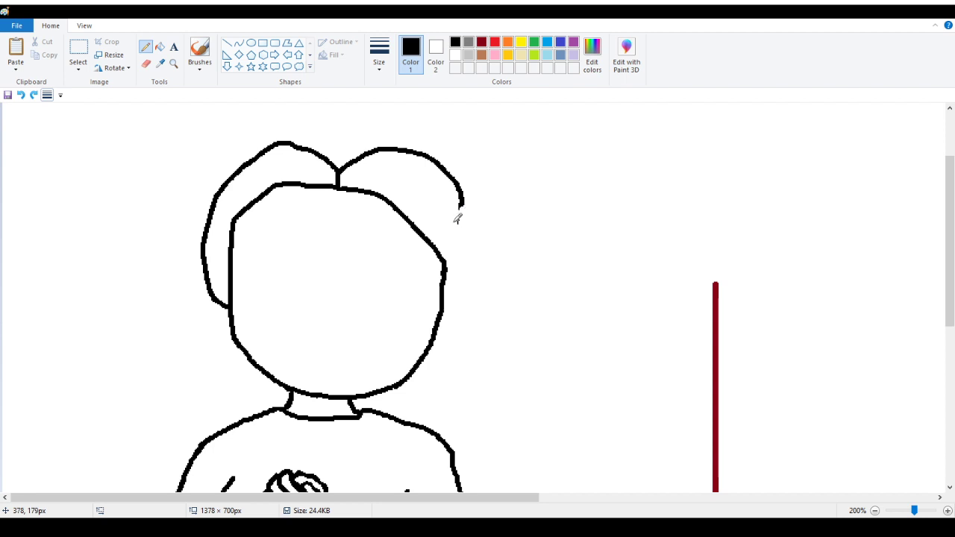
pyautogui.moveTo(461, 198)
pyautogui.mouseDown()
pyautogui.moveTo(475, 243)
pyautogui.moveTo(444, 294)
pyautogui.mouseUp()
pyautogui.click(21, 94)
pyautogui.moveTo(461, 188)
pyautogui.mouseDown()
pyautogui.moveTo(469, 240)
pyautogui.moveTo(457, 297)
pyautogui.moveTo(444, 312)
pyautogui.mouseUp()
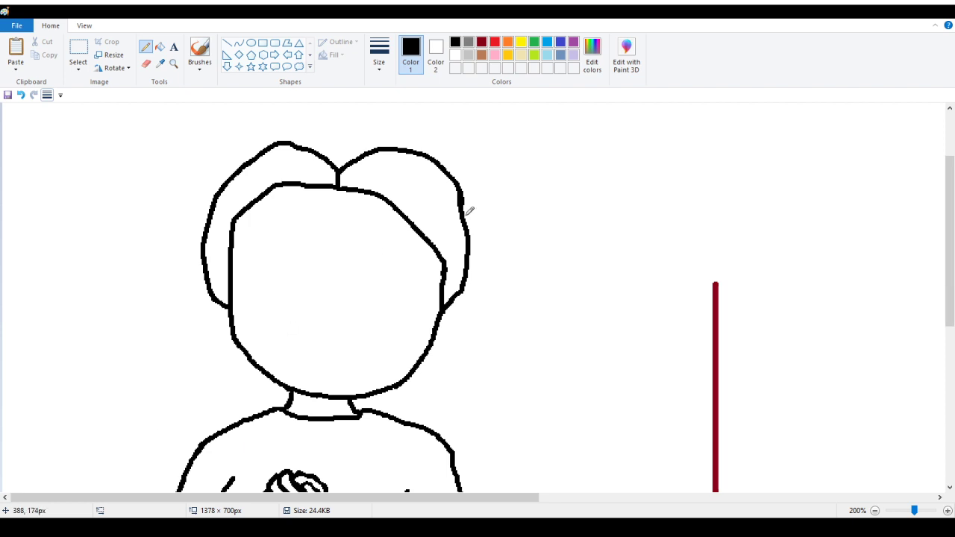
# Close the right lock with a short edge to the face outline's upper right corner and erase the longer curve below it.
pyautogui.moveTo(461, 210); pyautogui.dragTo(446, 262)
pyautogui.hotkey('ctrl', 'z')
pyautogui.click(146, 63)
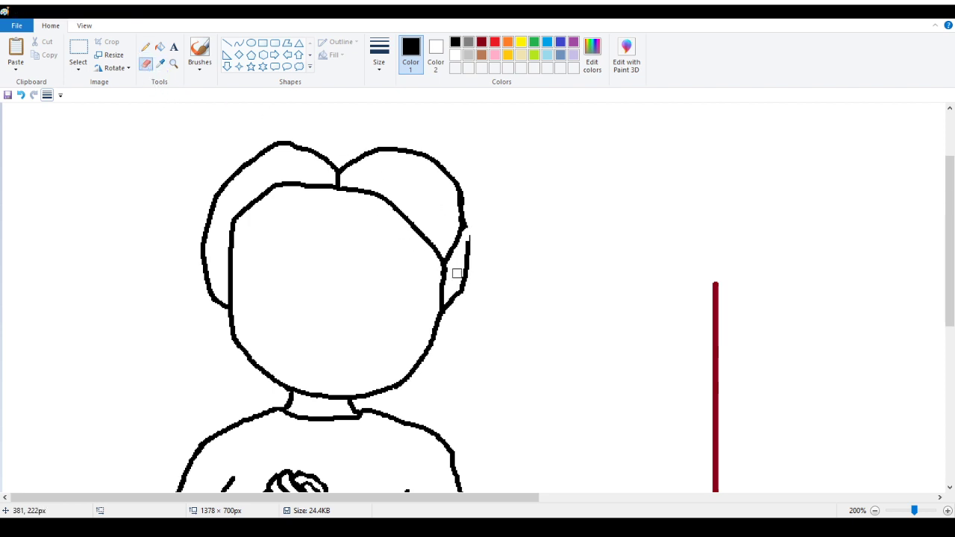
pyautogui.moveTo(468, 240)
pyautogui.mouseDown()
pyautogui.moveTo(450, 307)
pyautogui.moveTo(468, 275)
pyautogui.mouseUp()
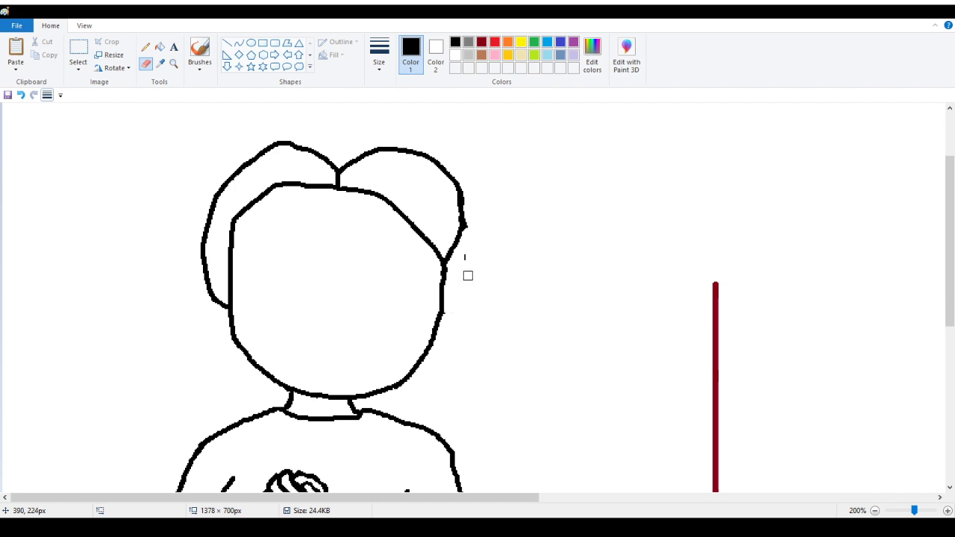
# Erase the diagonal hairline under the right lock and redraw it as a rounded curve bending down to the lock's tip.
pyautogui.moveTo(377, 200)
pyautogui.mouseDown()
pyautogui.moveTo(409, 215)
pyautogui.moveTo(433, 254)
pyautogui.mouseUp()
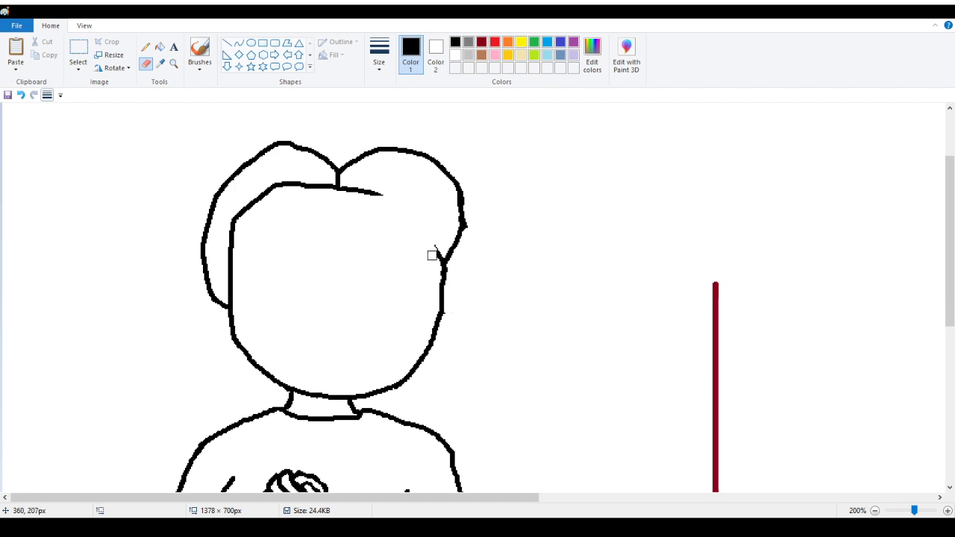
pyautogui.click(145, 46)
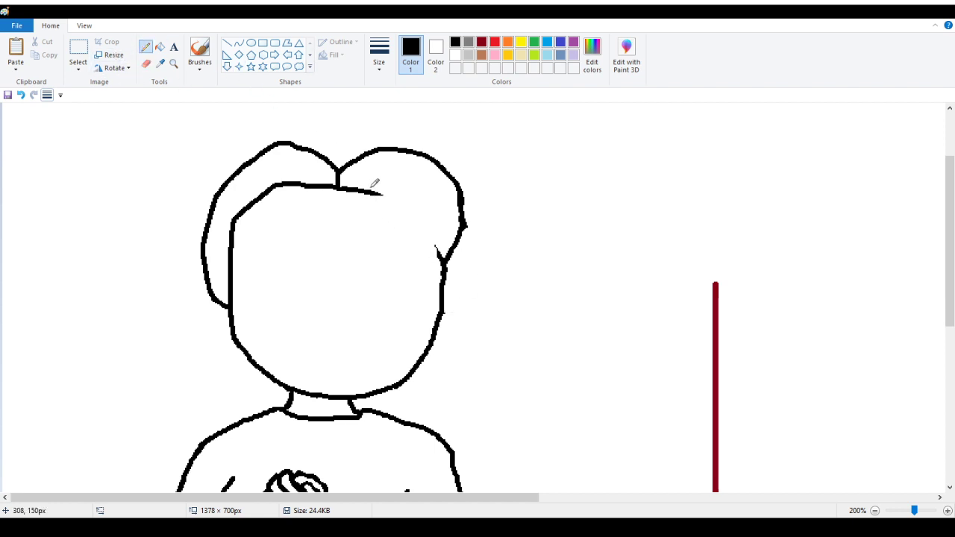
pyautogui.moveTo(378, 185); pyautogui.dragTo(435, 211)
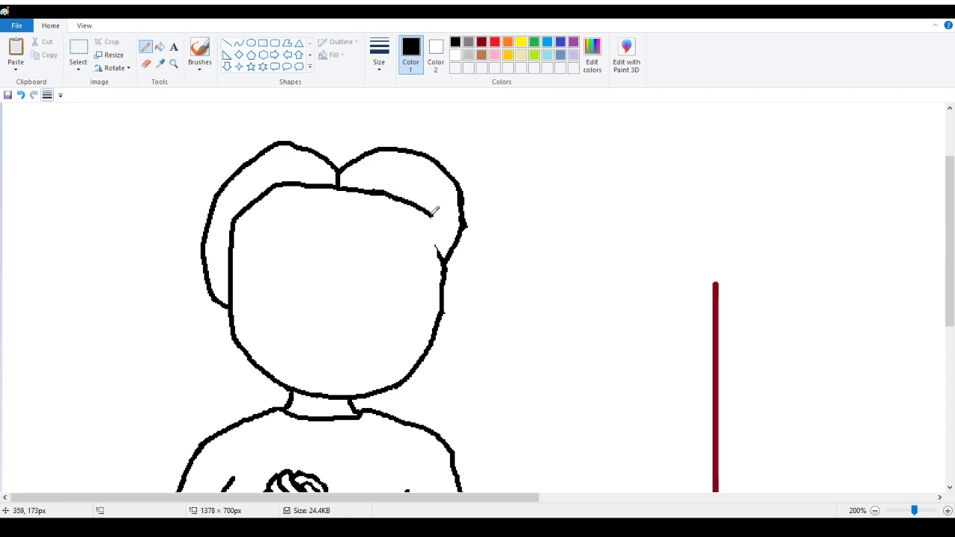
pyautogui.moveTo(386, 191)
pyautogui.mouseDown()
pyautogui.moveTo(438, 204)
pyautogui.moveTo(441, 246)
pyautogui.mouseUp()
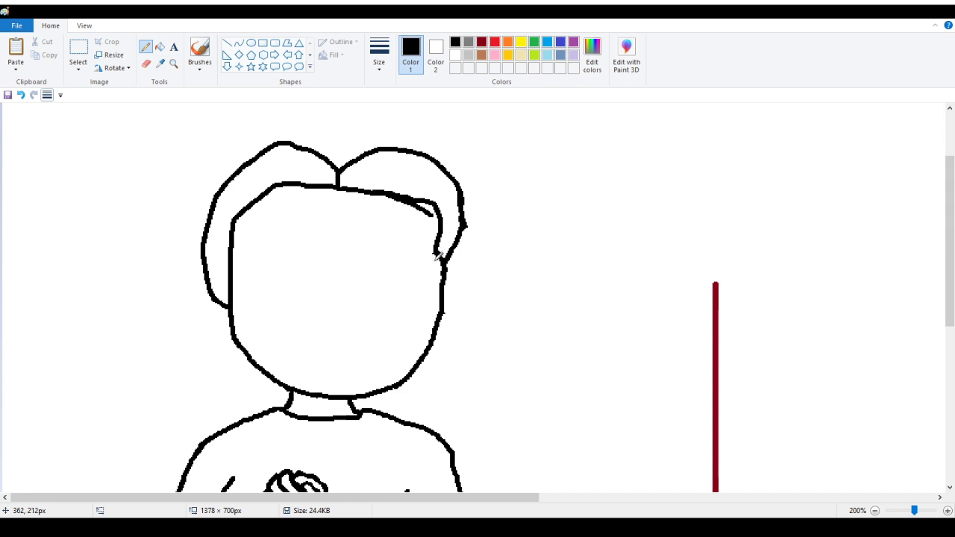
pyautogui.moveTo(435, 213)
pyautogui.mouseDown()
pyautogui.moveTo(402, 200)
pyautogui.moveTo(426, 197)
pyautogui.moveTo(440, 224)
pyautogui.moveTo(428, 196)
pyautogui.mouseUp()
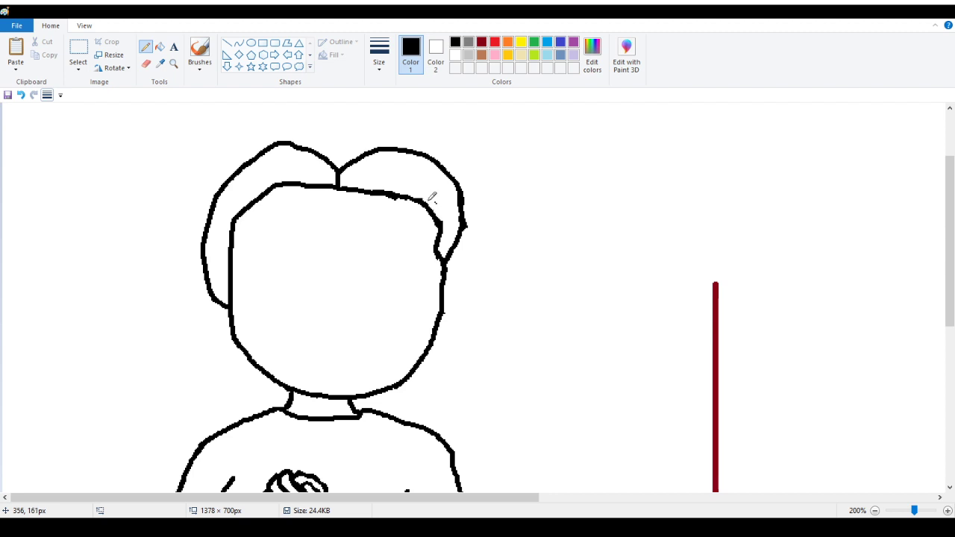
# Draw an inner strand line inside the left lock, slanting from its outer edge down to the face outline.
pyautogui.moveTo(215, 206)
pyautogui.mouseDown()
pyautogui.moveTo(216, 243)
pyautogui.moveTo(229, 266)
pyautogui.mouseUp()
pyautogui.scroll(-3, 381, 228)
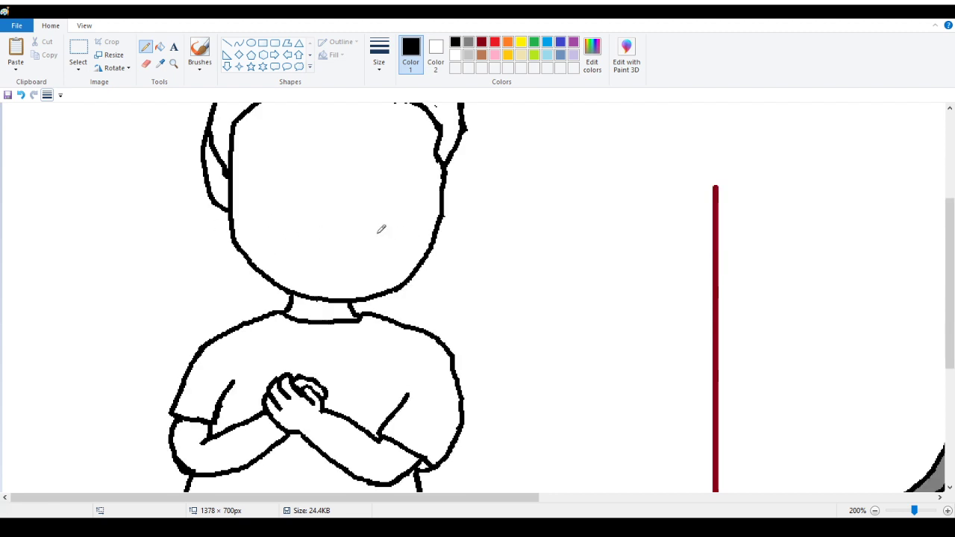
pyautogui.scroll(3, 490, 185)
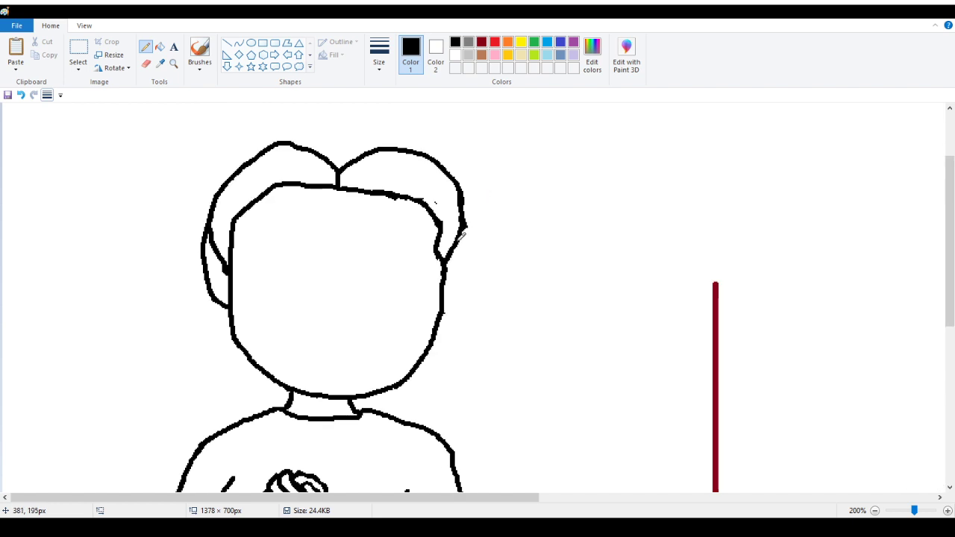
pyautogui.moveTo(464, 236)
pyautogui.mouseDown()
pyautogui.moveTo(462, 273)
pyautogui.moveTo(440, 320)
pyautogui.mouseUp()
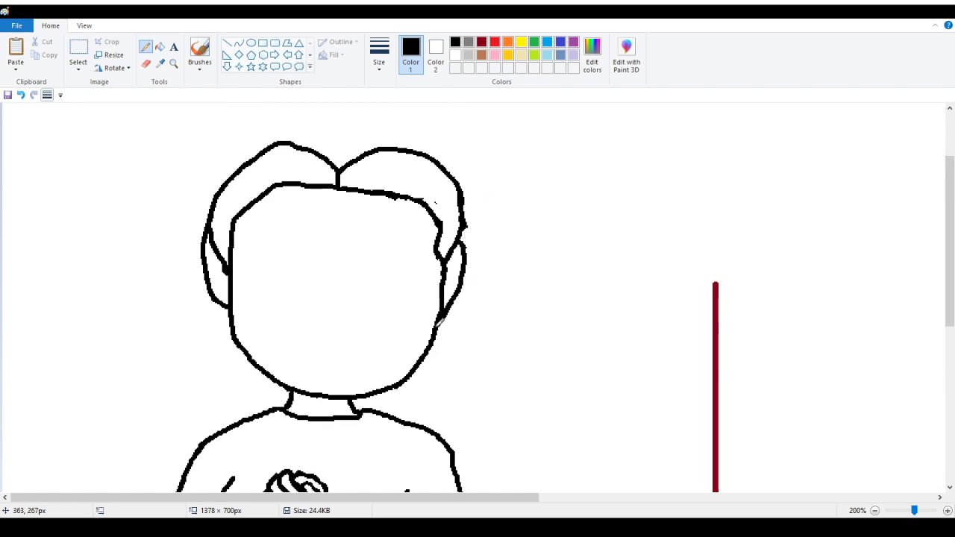
pyautogui.click(20, 95)
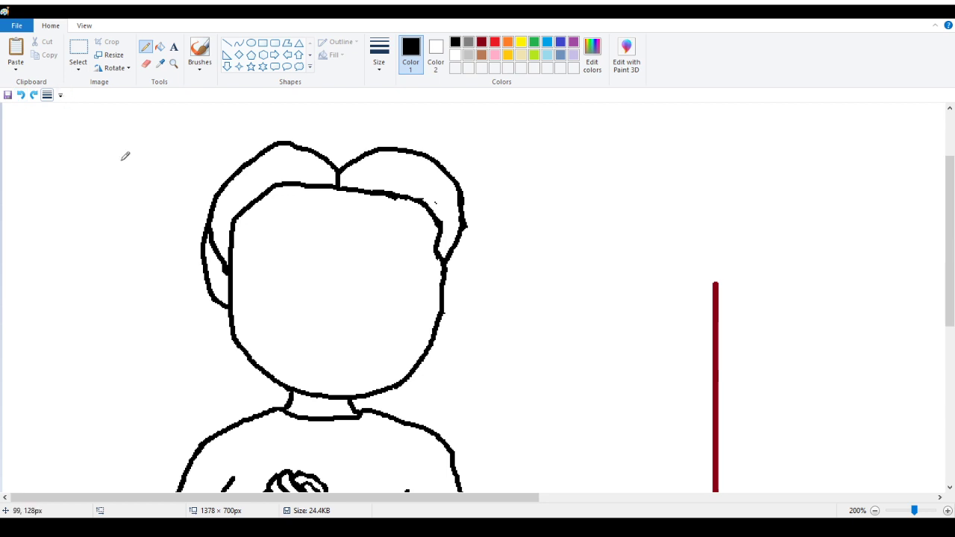
# Draw a long pointed hair lock along the right side of the face, then erase its bulging outer edge and redraw it straighter.
pyautogui.moveTo(443, 321)
pyautogui.mouseDown()
pyautogui.moveTo(435, 341)
pyautogui.moveTo(445, 368)
pyautogui.mouseUp()
pyautogui.moveTo(462, 236)
pyautogui.mouseDown()
pyautogui.moveTo(473, 271)
pyautogui.moveTo(468, 322)
pyautogui.moveTo(445, 369)
pyautogui.mouseUp()
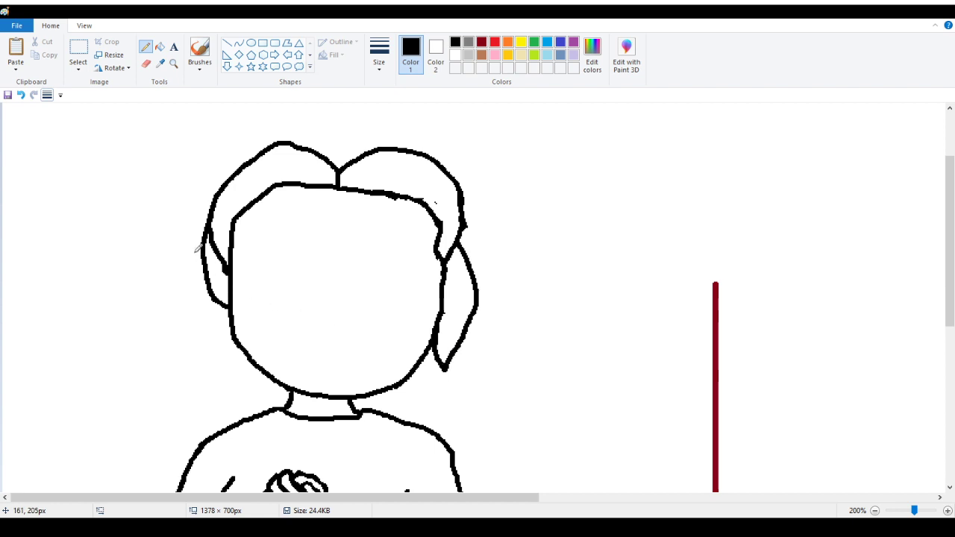
pyautogui.click(146, 63)
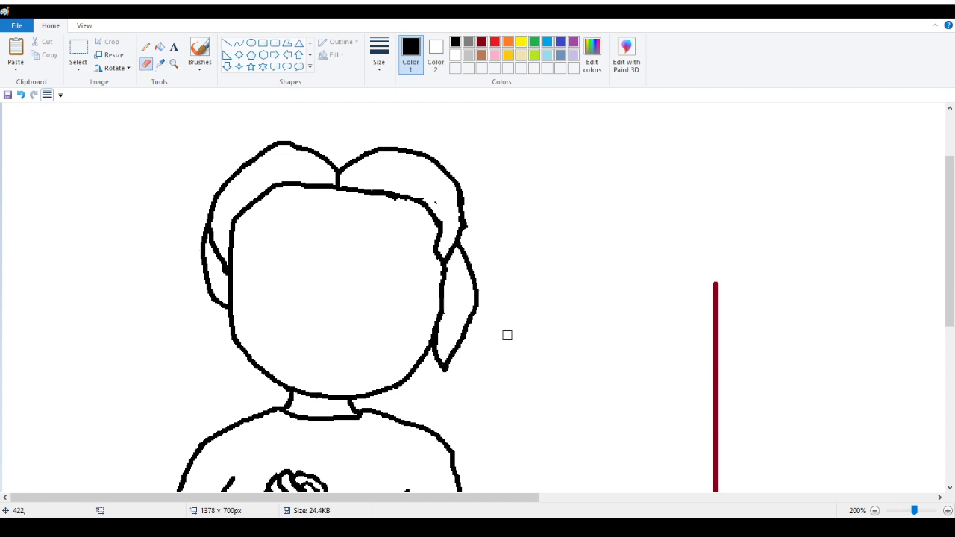
pyautogui.moveTo(471, 261)
pyautogui.mouseDown()
pyautogui.moveTo(486, 331)
pyautogui.moveTo(476, 308)
pyautogui.moveTo(471, 331)
pyautogui.mouseUp()
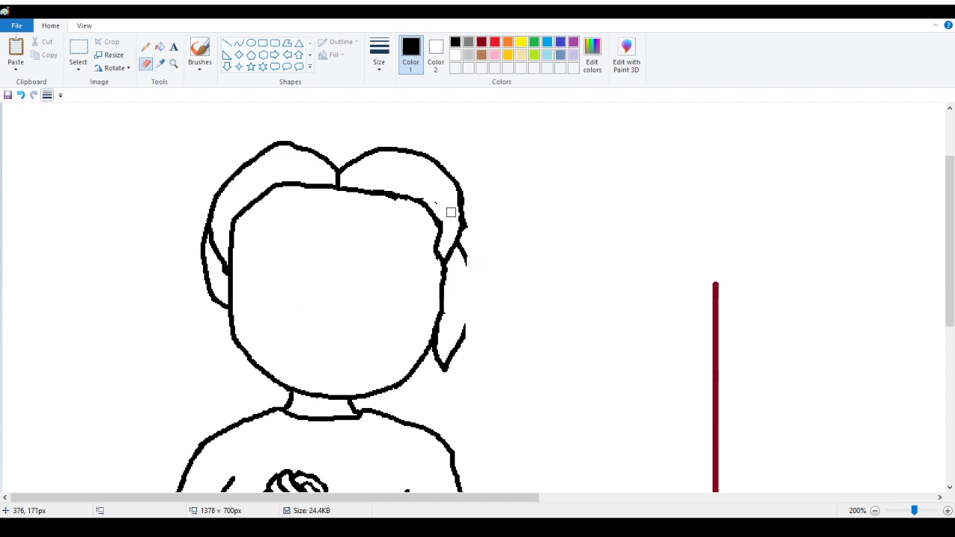
pyautogui.click(146, 48)
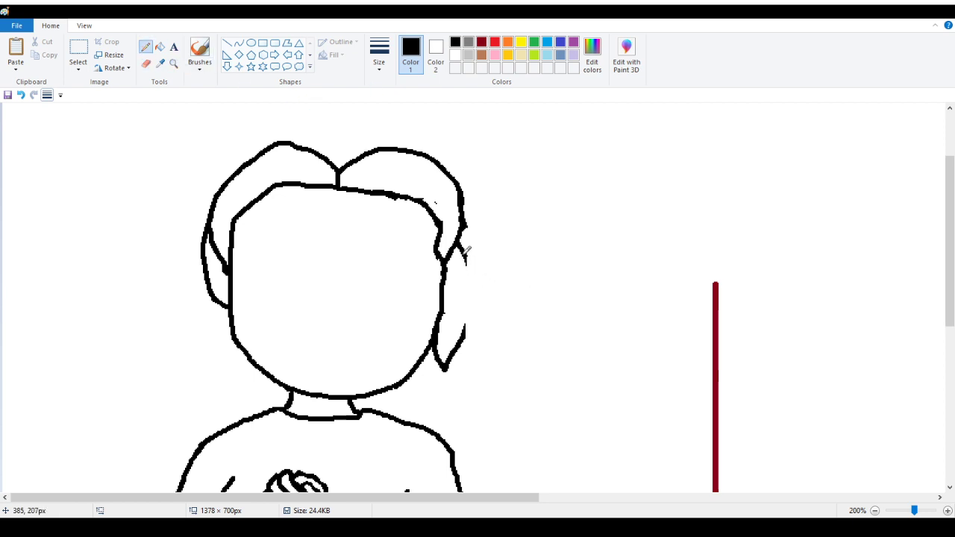
pyautogui.moveTo(465, 256); pyautogui.dragTo(466, 330)
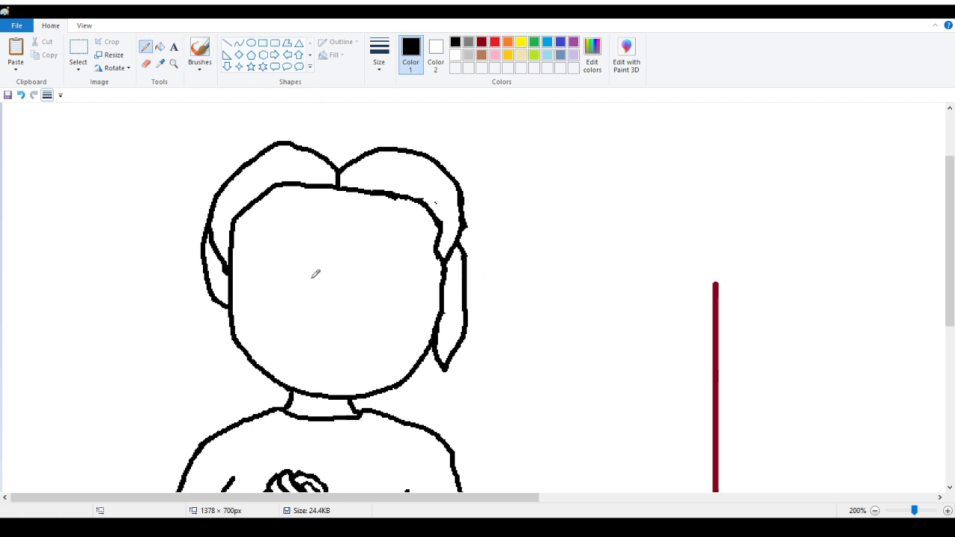
# Erase the ear-shaped outline on the left side of the face and draw a pointed hair lock there instead.
pyautogui.click(145, 63)
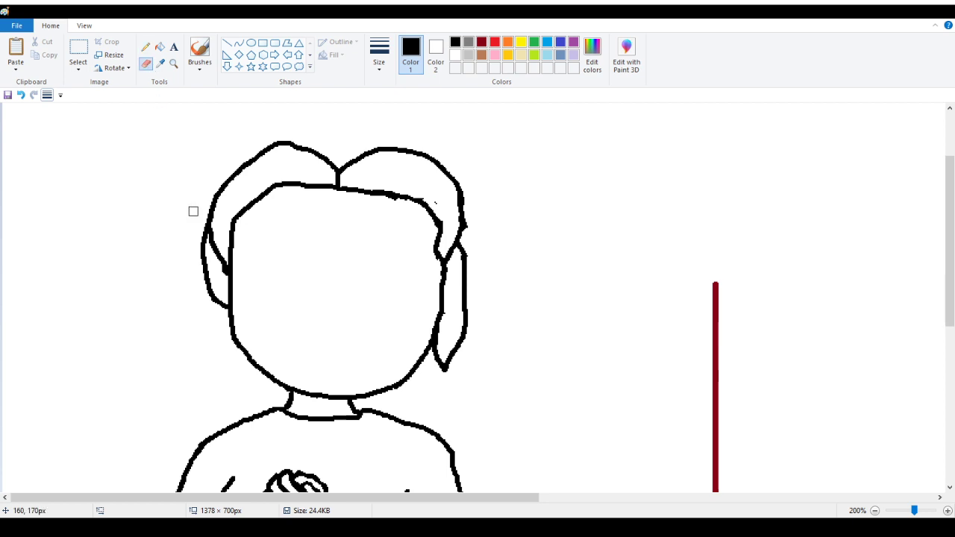
pyautogui.moveTo(205, 235)
pyautogui.mouseDown()
pyautogui.moveTo(198, 291)
pyautogui.moveTo(200, 257)
pyautogui.moveTo(221, 307)
pyautogui.mouseUp()
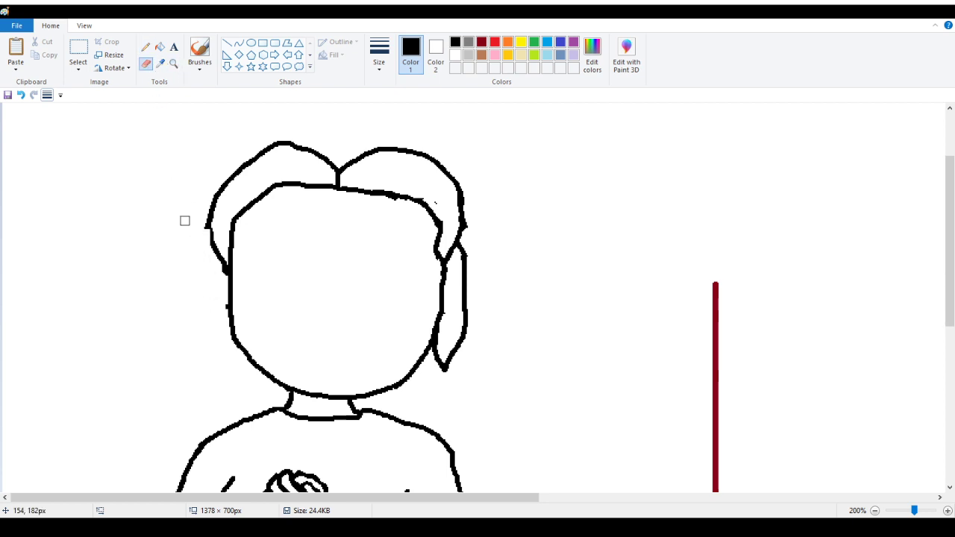
pyautogui.scroll(-3, 183, 219)
pyautogui.click(145, 47)
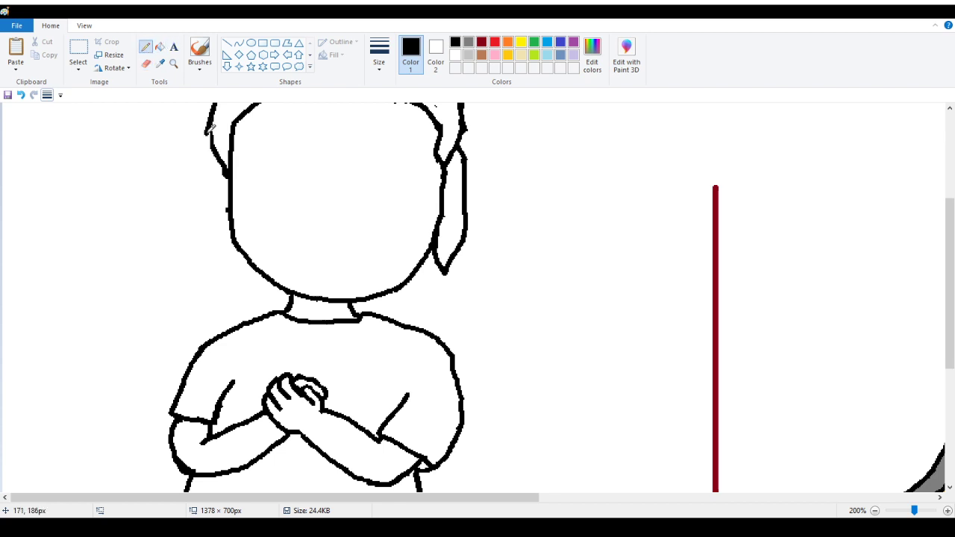
pyautogui.moveTo(209, 125)
pyautogui.mouseDown()
pyautogui.moveTo(216, 147)
pyautogui.moveTo(194, 197)
pyautogui.moveTo(197, 283)
pyautogui.moveTo(228, 222)
pyautogui.mouseUp()
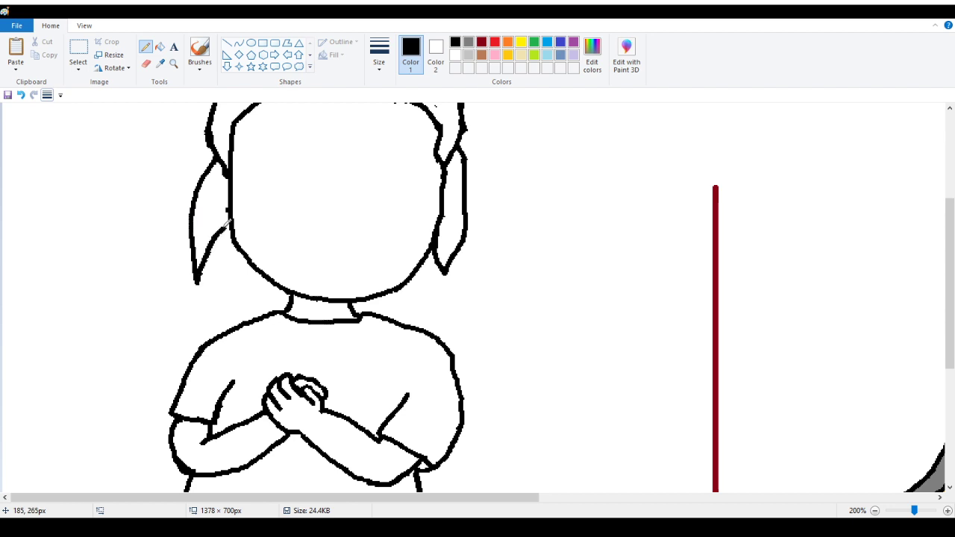
# Draw a small rounded ear outline outside the right hair lock and save the drawing.
pyautogui.scroll(2, 512, 211)
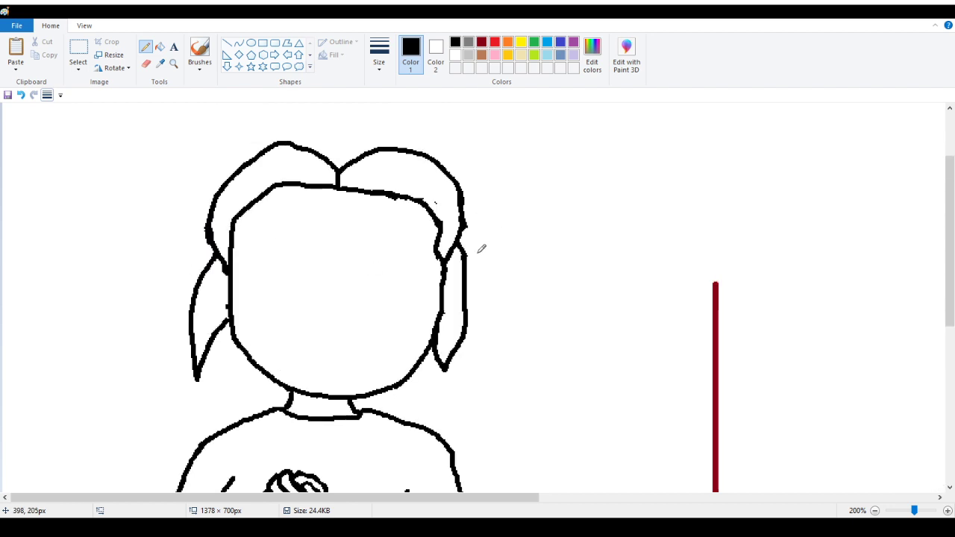
pyautogui.moveTo(461, 247)
pyautogui.mouseDown()
pyautogui.moveTo(481, 271)
pyautogui.moveTo(464, 288)
pyautogui.mouseUp()
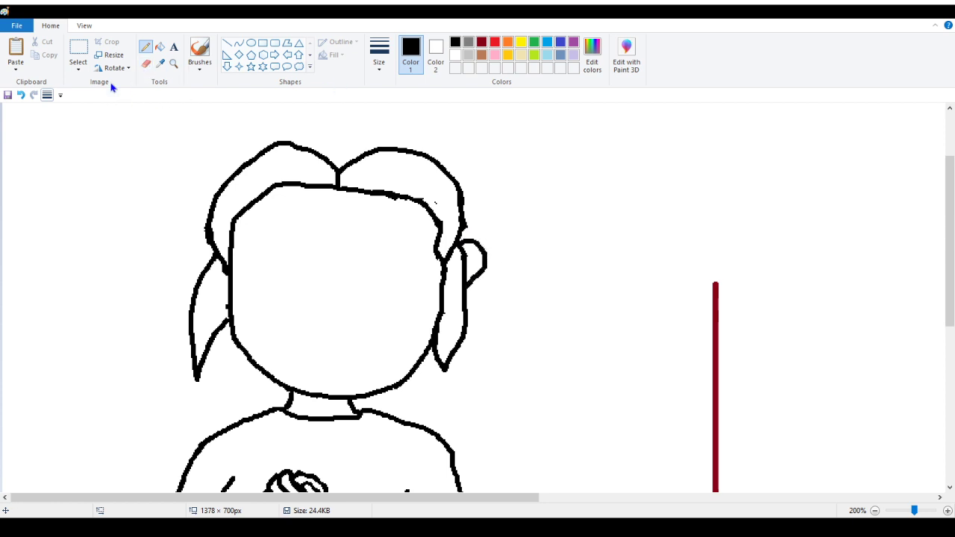
pyautogui.click(7, 95)
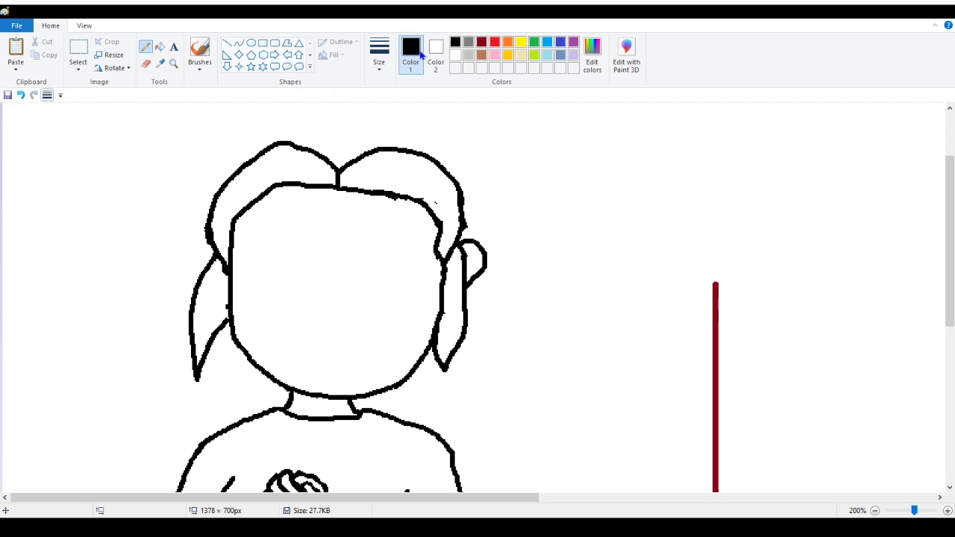
# Undo the small ear and redraw it as a slightly larger curve that ends on the right hair lock's outer edge.
pyautogui.click(21, 96)
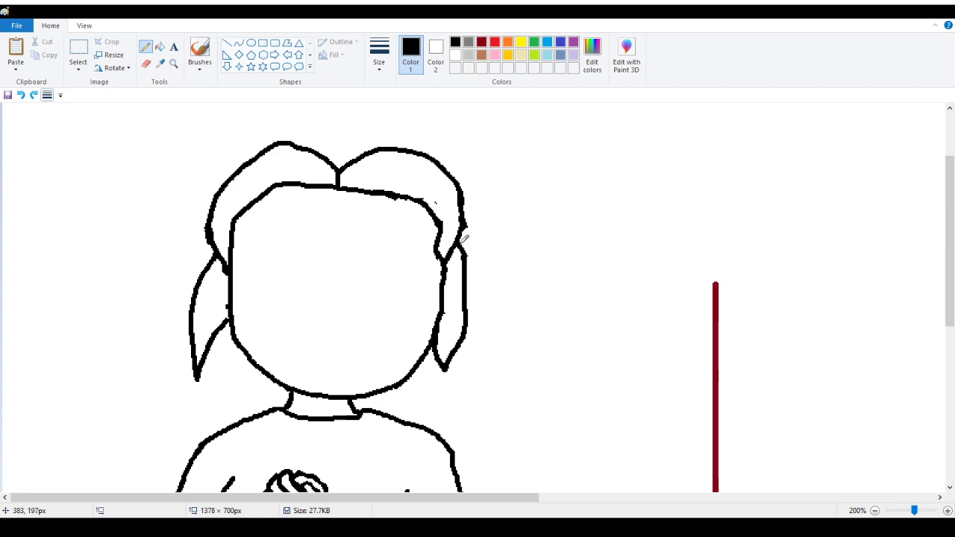
pyautogui.moveTo(462, 241)
pyautogui.mouseDown()
pyautogui.moveTo(482, 234)
pyautogui.moveTo(487, 282)
pyautogui.moveTo(471, 291)
pyautogui.mouseUp()
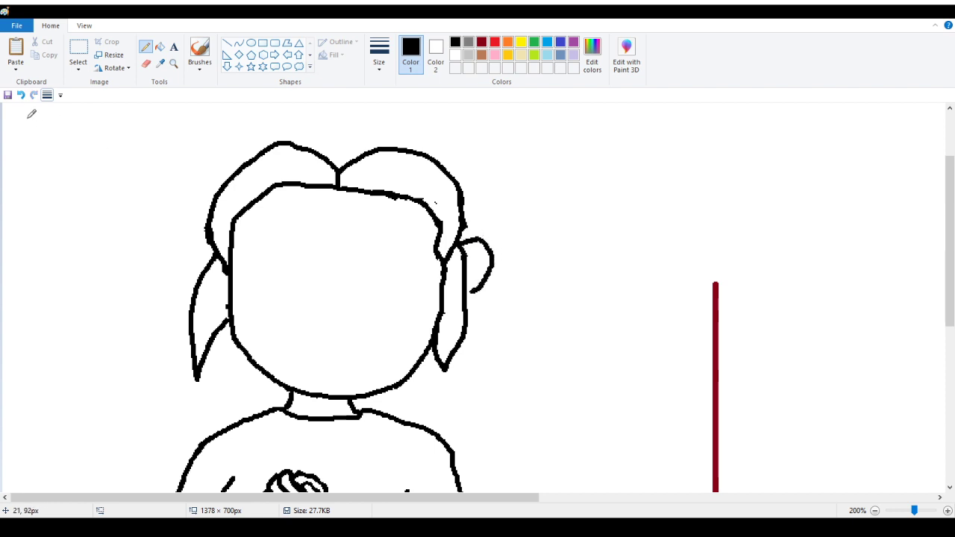
pyautogui.click(21, 96)
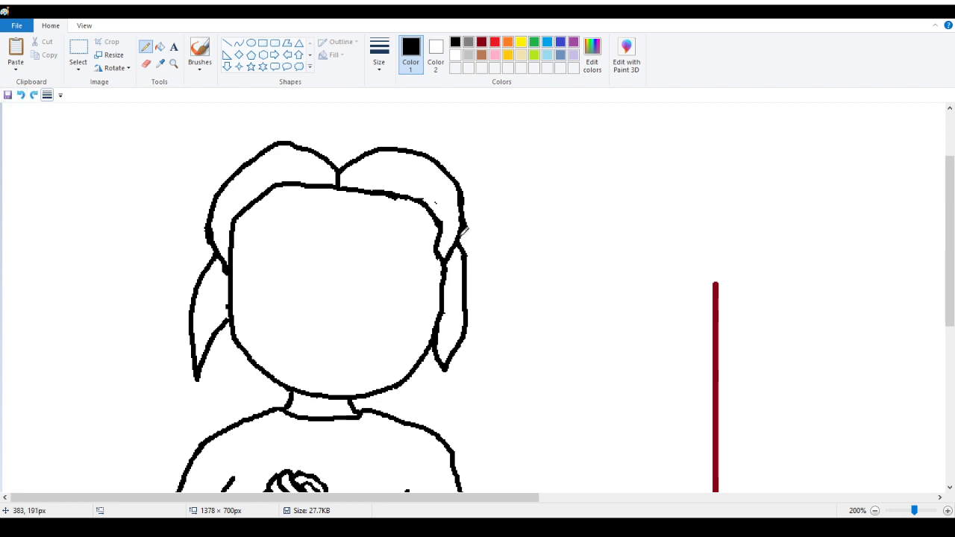
pyautogui.moveTo(462, 230)
pyautogui.mouseDown()
pyautogui.moveTo(484, 245)
pyautogui.moveTo(471, 290)
pyautogui.mouseUp()
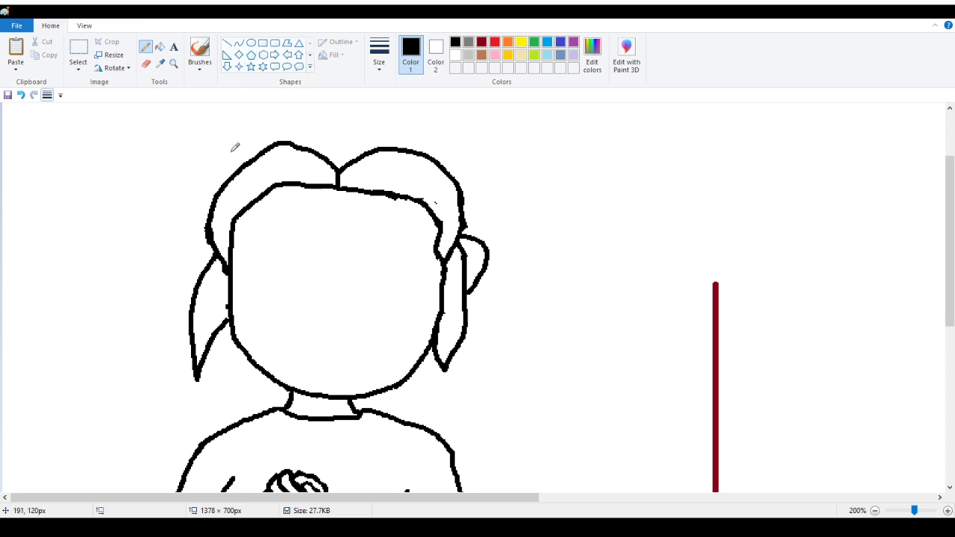
# Draw the left outline of the long hair with jagged tips beside the head, running in waves down to the skirt.
pyautogui.moveTo(232, 151)
pyautogui.mouseDown()
pyautogui.moveTo(164, 196)
pyautogui.moveTo(194, 201)
pyautogui.moveTo(156, 234)
pyautogui.moveTo(187, 232)
pyautogui.moveTo(134, 316)
pyautogui.moveTo(96, 489)
pyautogui.mouseUp()
pyautogui.scroll(-5, 139, 406)
pyautogui.moveTo(90, 300)
pyautogui.mouseDown()
pyautogui.moveTo(113, 393)
pyautogui.moveTo(110, 442)
pyautogui.moveTo(155, 444)
pyautogui.moveTo(179, 424)
pyautogui.mouseUp()
pyautogui.scroll(5, 240, 359)
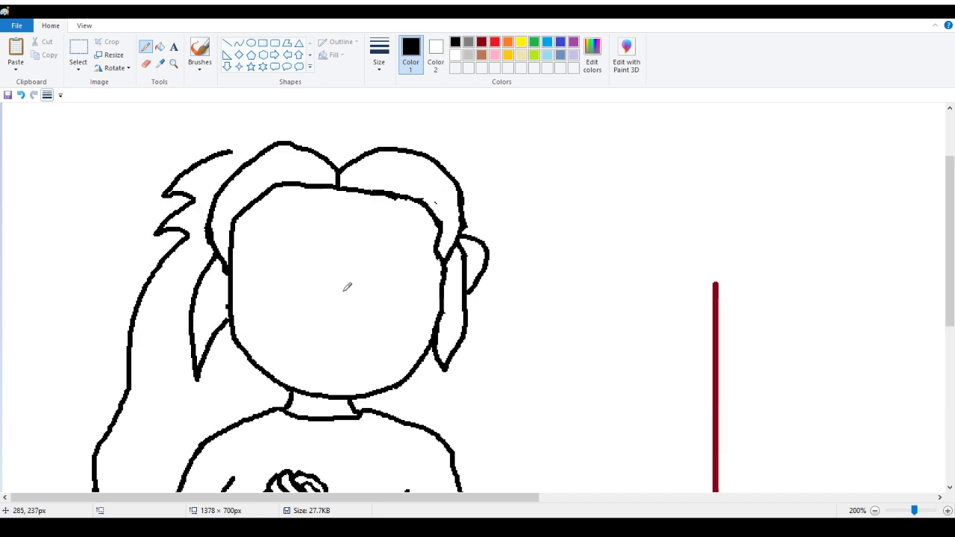
# Add another hair spike at the upper left and draw the crown outline over the head down to the right ear.
pyautogui.scroll(3, 348, 284)
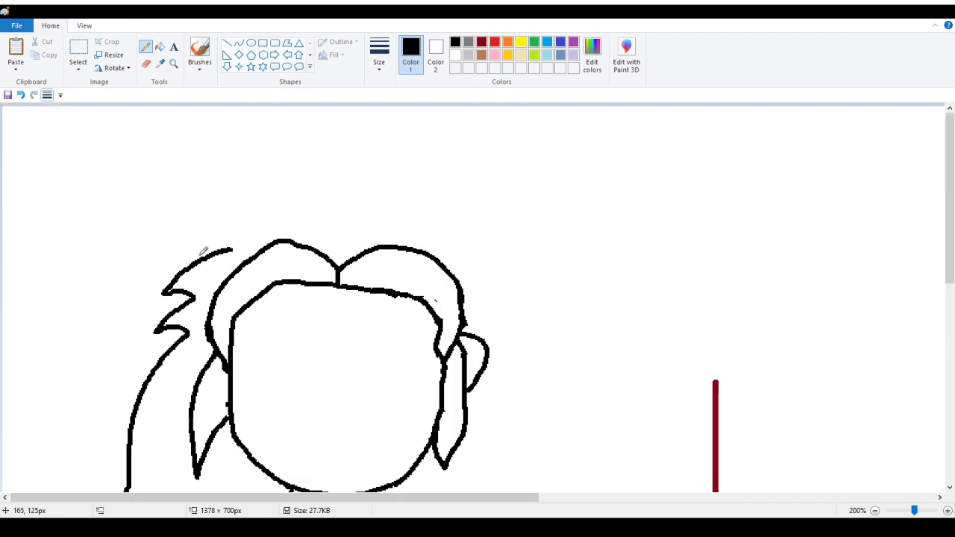
pyautogui.moveTo(198, 257)
pyautogui.mouseDown()
pyautogui.moveTo(168, 225)
pyautogui.moveTo(212, 231)
pyautogui.mouseUp()
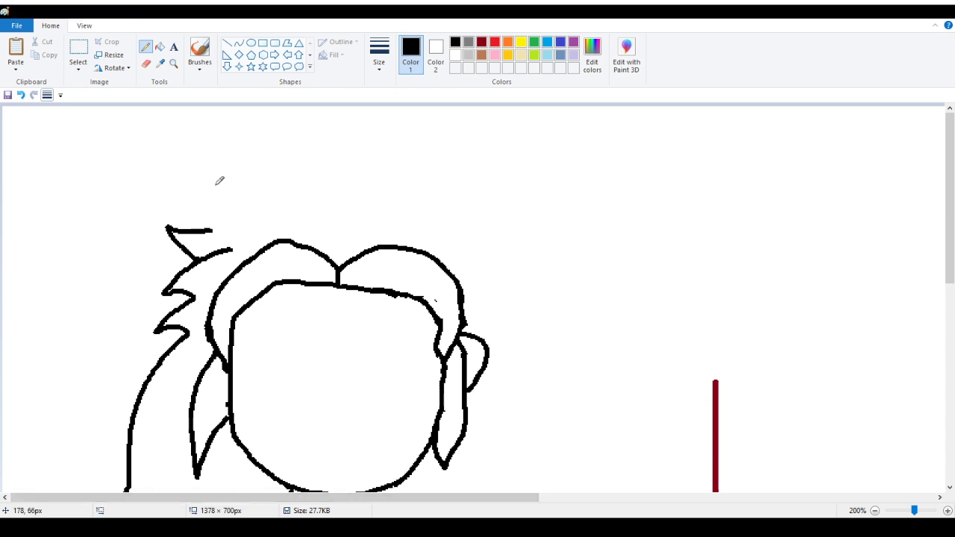
pyautogui.moveTo(212, 231)
pyautogui.mouseDown()
pyautogui.moveTo(233, 205)
pyautogui.moveTo(287, 176)
pyautogui.moveTo(392, 177)
pyautogui.moveTo(468, 217)
pyautogui.moveTo(485, 241)
pyautogui.mouseUp()
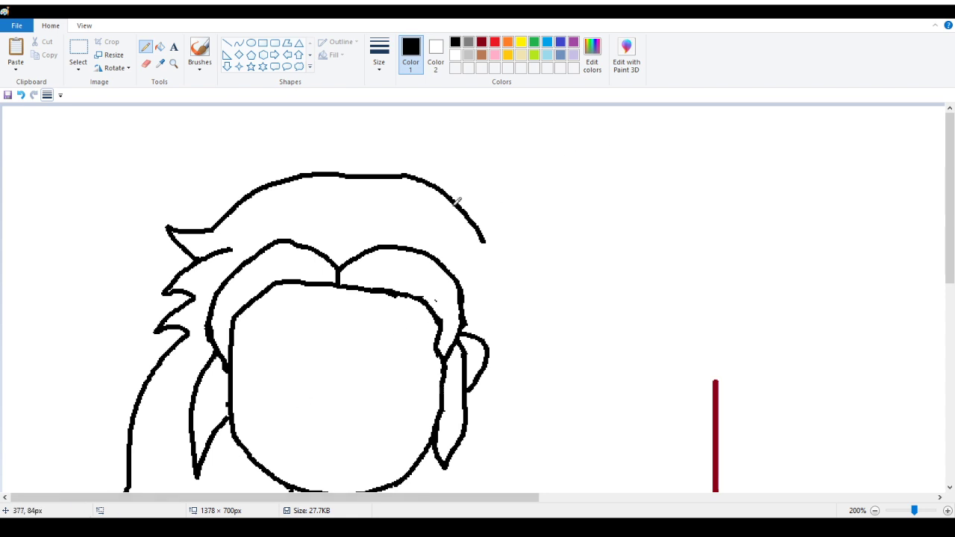
pyautogui.scroll(-3, 120, 453)
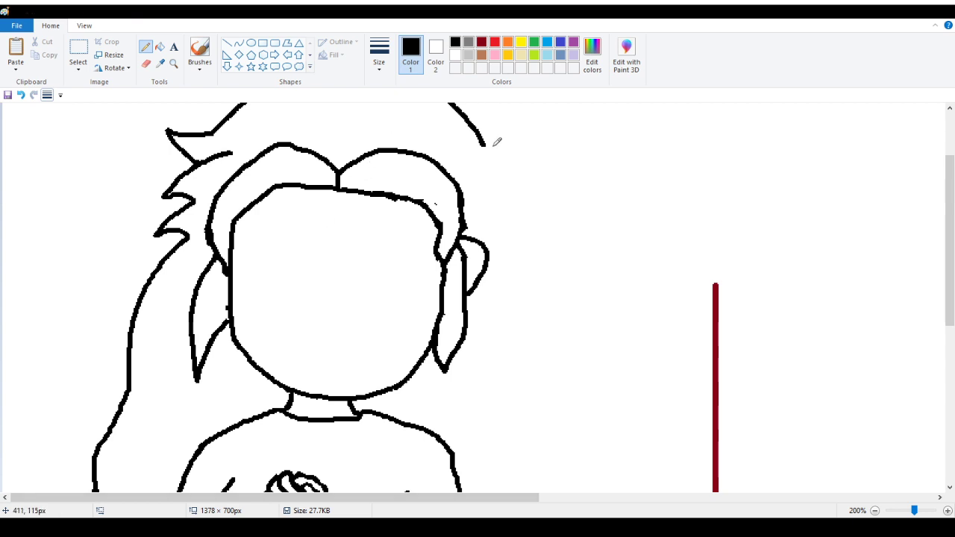
pyautogui.moveTo(484, 142); pyautogui.dragTo(474, 239)
# Draw the right outline of the long hair from the ear in waves down to the skirt, redoing its bottom curl once.
pyautogui.scroll(-3, 488, 272)
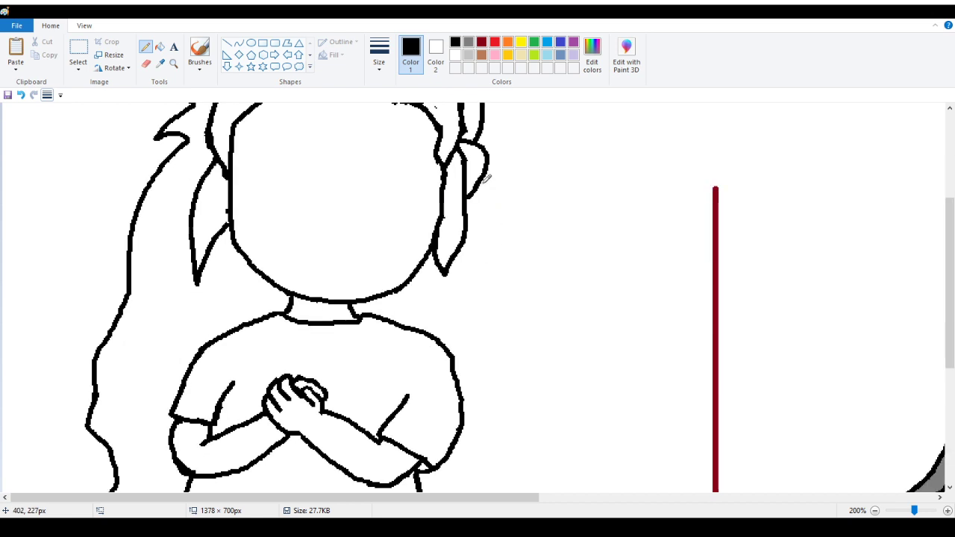
pyautogui.moveTo(486, 174)
pyautogui.mouseDown()
pyautogui.moveTo(519, 262)
pyautogui.moveTo(497, 358)
pyautogui.moveTo(507, 429)
pyautogui.mouseUp()
pyautogui.scroll(-6, 510, 426)
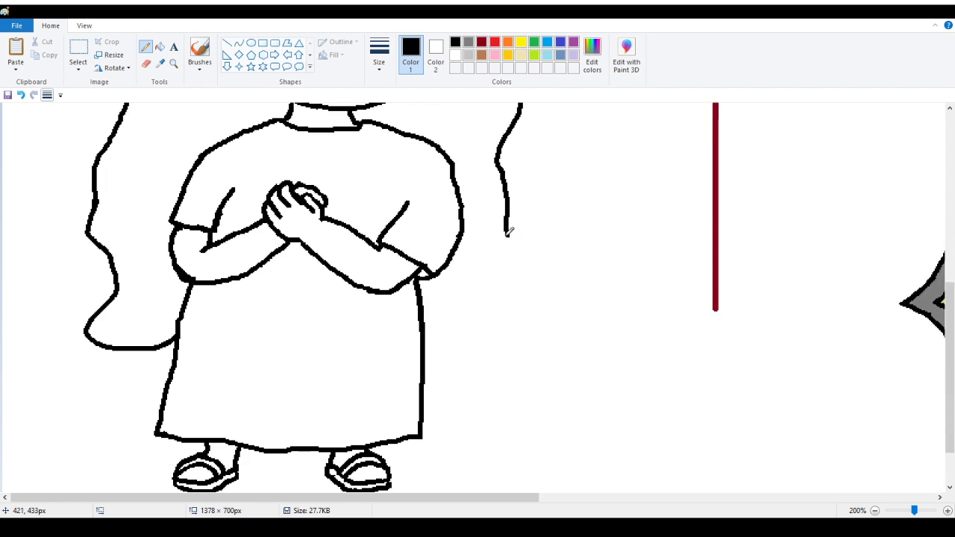
pyautogui.moveTo(505, 235)
pyautogui.mouseDown()
pyautogui.moveTo(519, 276)
pyautogui.moveTo(489, 306)
pyautogui.moveTo(422, 299)
pyautogui.mouseUp()
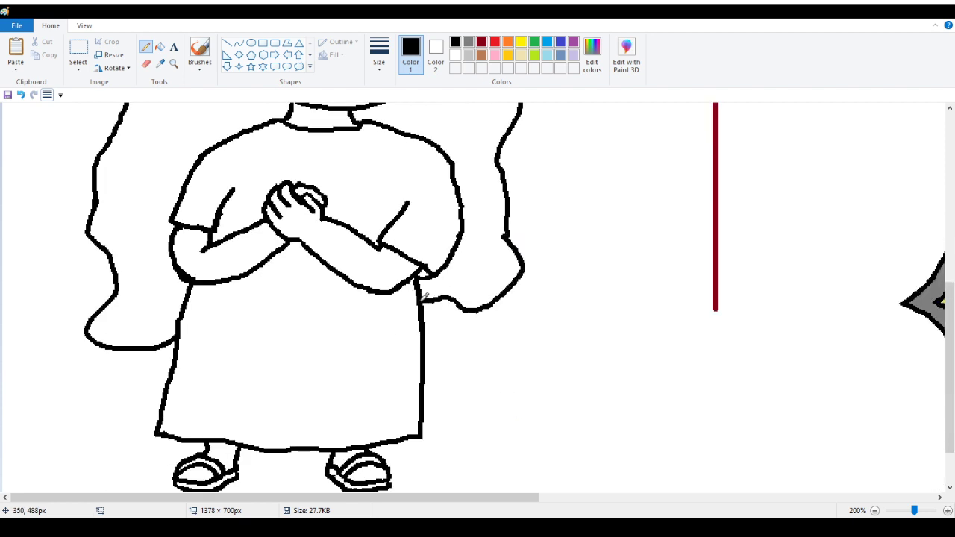
pyautogui.click(20, 95)
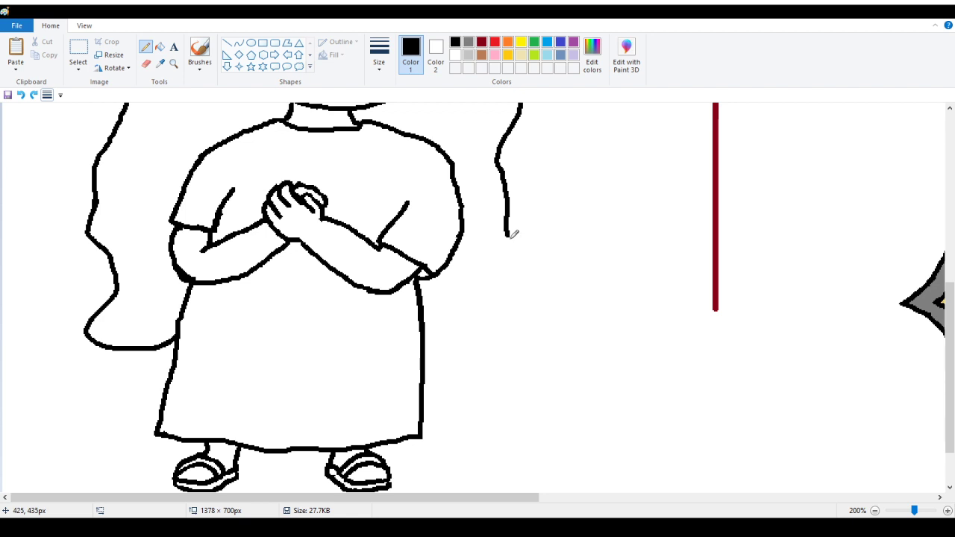
pyautogui.moveTo(507, 234)
pyautogui.mouseDown()
pyautogui.moveTo(530, 270)
pyautogui.moveTo(521, 307)
pyautogui.moveTo(500, 332)
pyautogui.moveTo(432, 330)
pyautogui.mouseUp()
# Erase the centre of the bangs' upper outline with its parting line, and draw a short curved parting stroke above the forehead.
pyautogui.scroll(5, 171, 273)
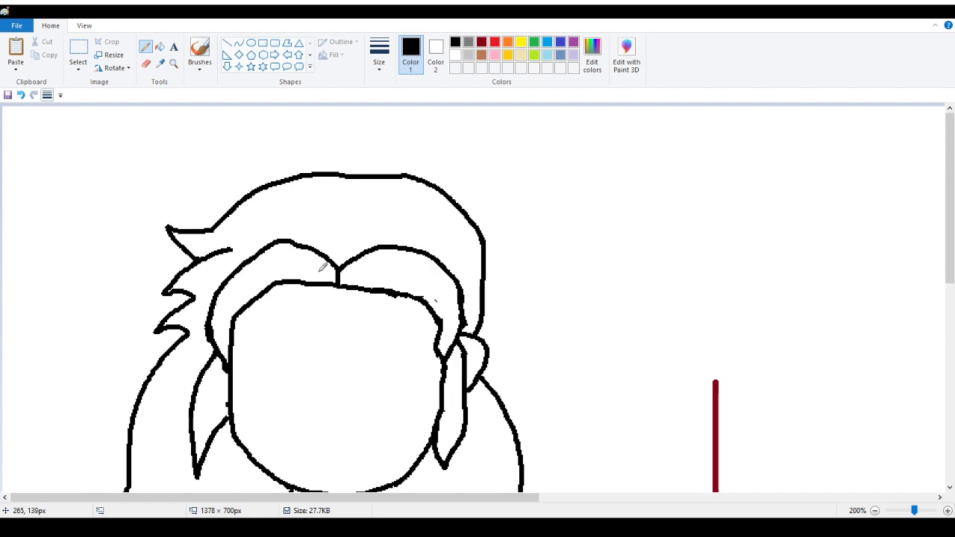
pyautogui.click(146, 63)
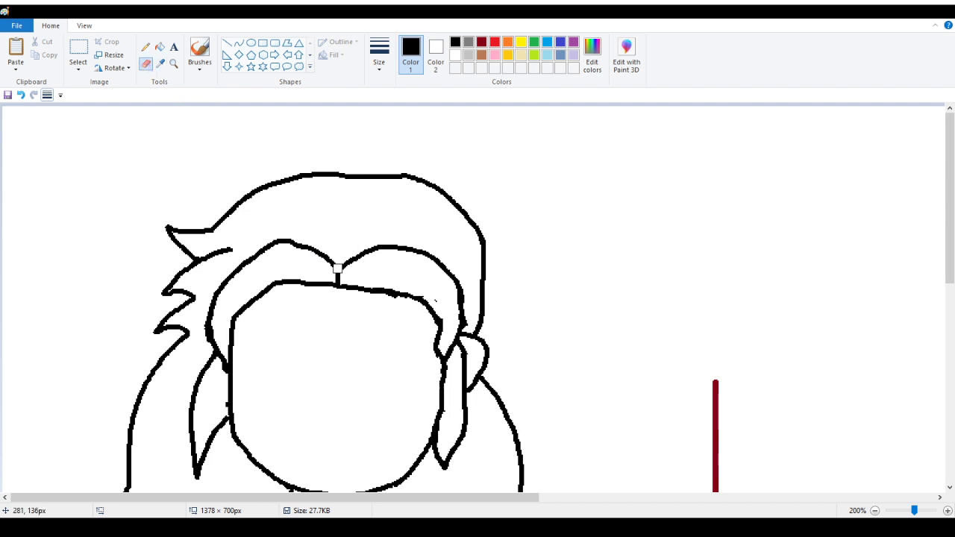
pyautogui.moveTo(337, 269)
pyautogui.mouseDown()
pyautogui.moveTo(308, 245)
pyautogui.moveTo(335, 266)
pyautogui.moveTo(366, 255)
pyautogui.moveTo(343, 272)
pyautogui.moveTo(379, 239)
pyautogui.moveTo(362, 259)
pyautogui.mouseUp()
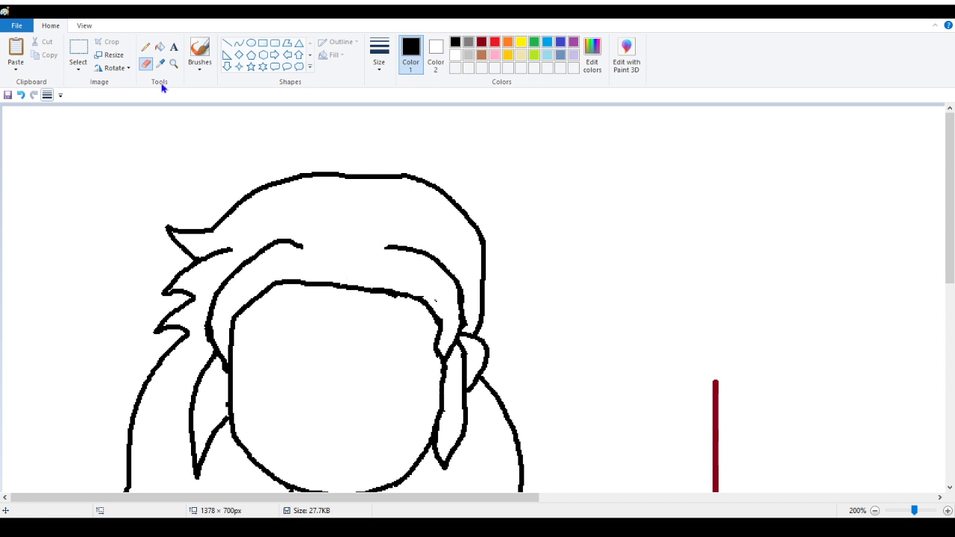
pyautogui.click(146, 46)
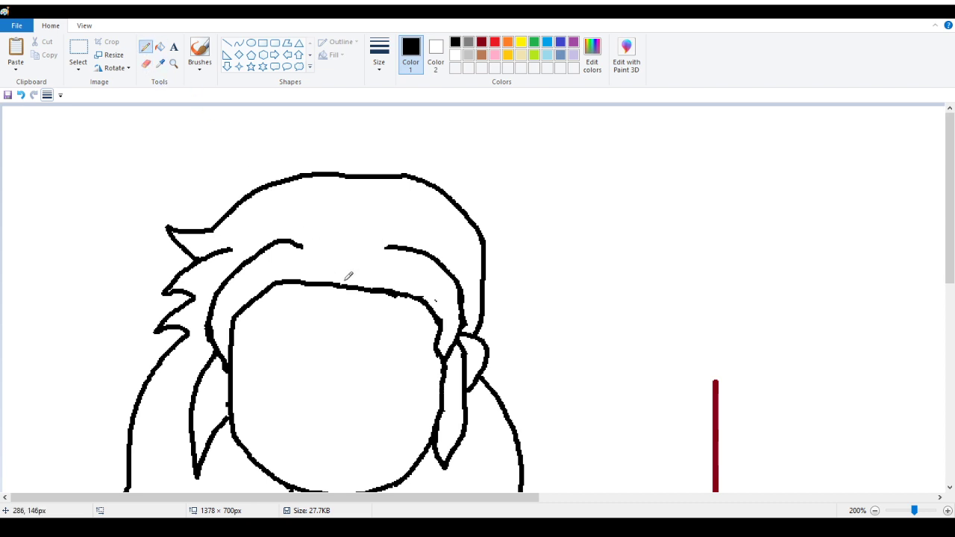
pyautogui.moveTo(337, 284); pyautogui.dragTo(336, 262)
pyautogui.scroll(-10, 351, 209)
pyautogui.scroll(10, 347, 216)
pyautogui.scroll(-8, 347, 218)
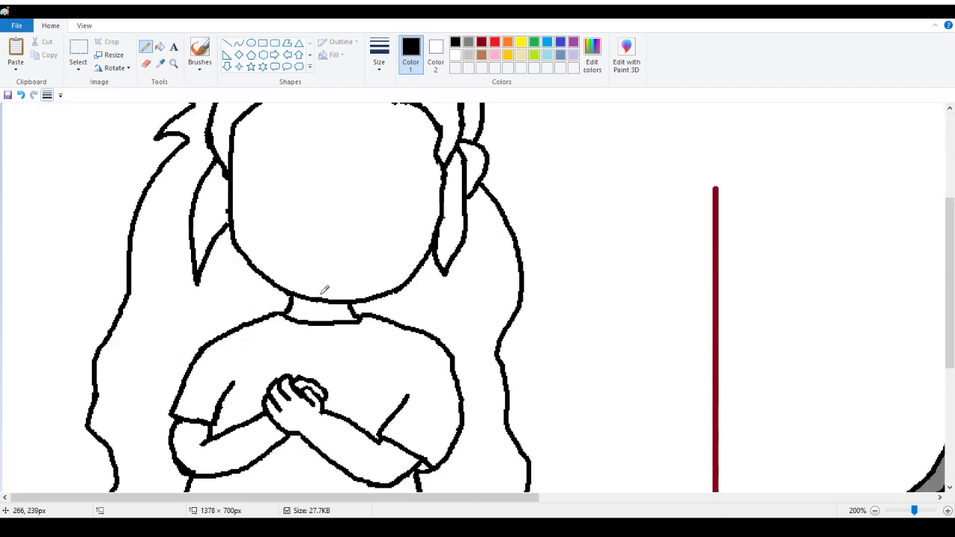
pyautogui.scroll(8, 352, 262)
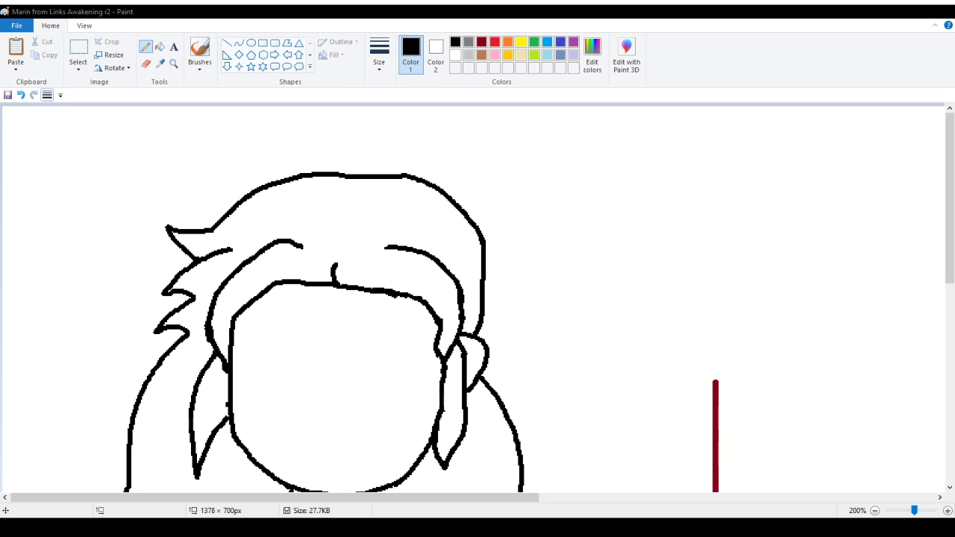
# Erase the upper-right part of the crown outline and draw a flower with five rounded petals in the gap.
pyautogui.click(146, 64)
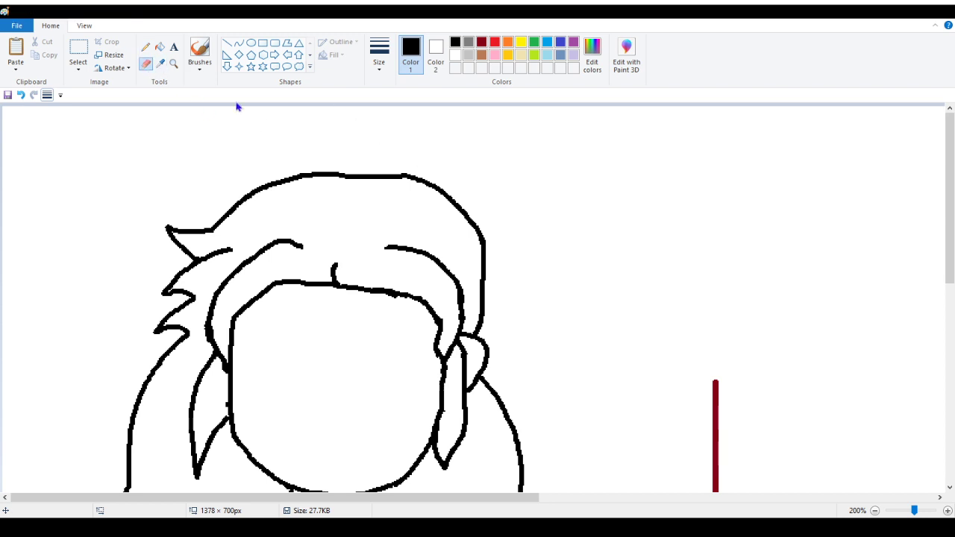
pyautogui.moveTo(397, 177)
pyautogui.mouseDown()
pyautogui.moveTo(431, 180)
pyautogui.moveTo(484, 241)
pyautogui.moveTo(489, 263)
pyautogui.moveTo(482, 259)
pyautogui.mouseUp()
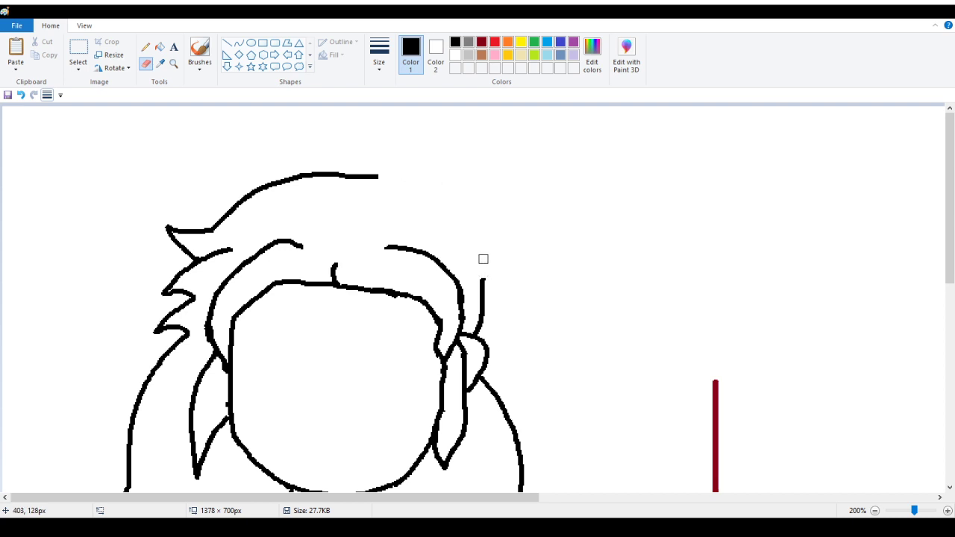
pyautogui.click(146, 47)
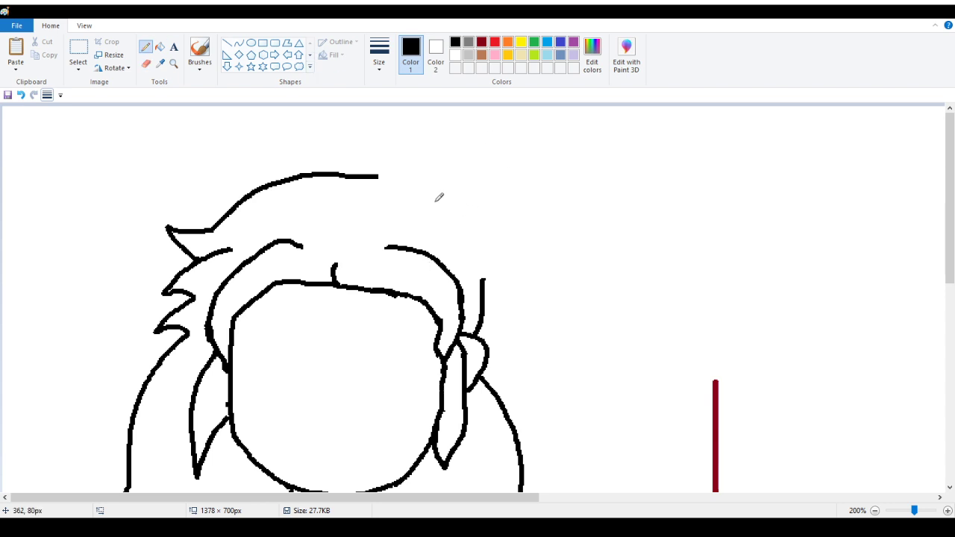
pyautogui.moveTo(445, 195)
pyautogui.mouseDown()
pyautogui.moveTo(405, 203)
pyautogui.moveTo(409, 234)
pyautogui.moveTo(455, 259)
pyautogui.moveTo(470, 246)
pyautogui.moveTo(464, 210)
pyautogui.mouseUp()
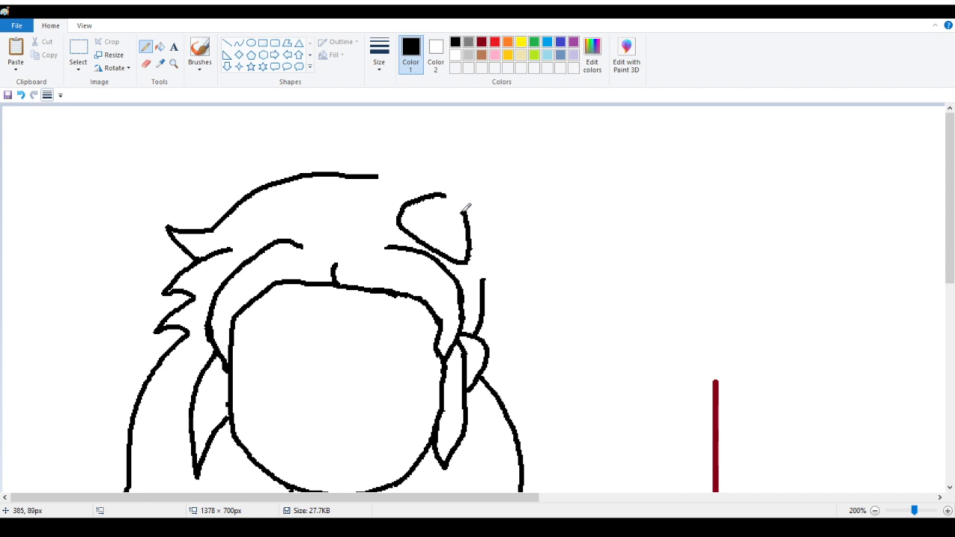
pyautogui.moveTo(467, 258)
pyautogui.mouseDown()
pyautogui.moveTo(536, 235)
pyautogui.moveTo(499, 208)
pyautogui.moveTo(527, 219)
pyautogui.moveTo(541, 200)
pyautogui.moveTo(536, 177)
pyautogui.moveTo(515, 158)
pyautogui.moveTo(471, 159)
pyautogui.moveTo(482, 181)
pyautogui.moveTo(478, 154)
pyautogui.moveTo(457, 144)
pyautogui.moveTo(409, 170)
pyautogui.moveTo(433, 179)
pyautogui.moveTo(391, 182)
pyautogui.moveTo(402, 212)
pyautogui.mouseUp()
pyautogui.click(20, 96)
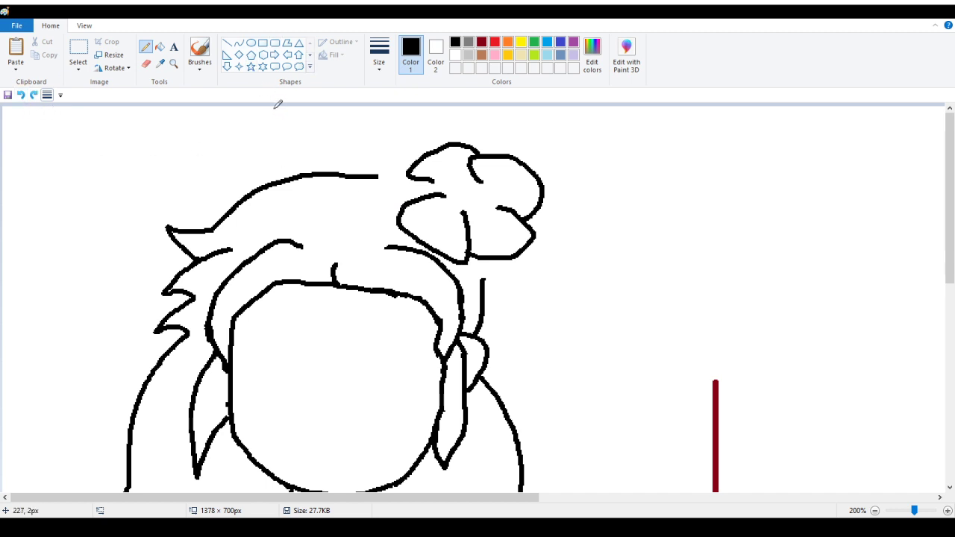
pyautogui.click(21, 96)
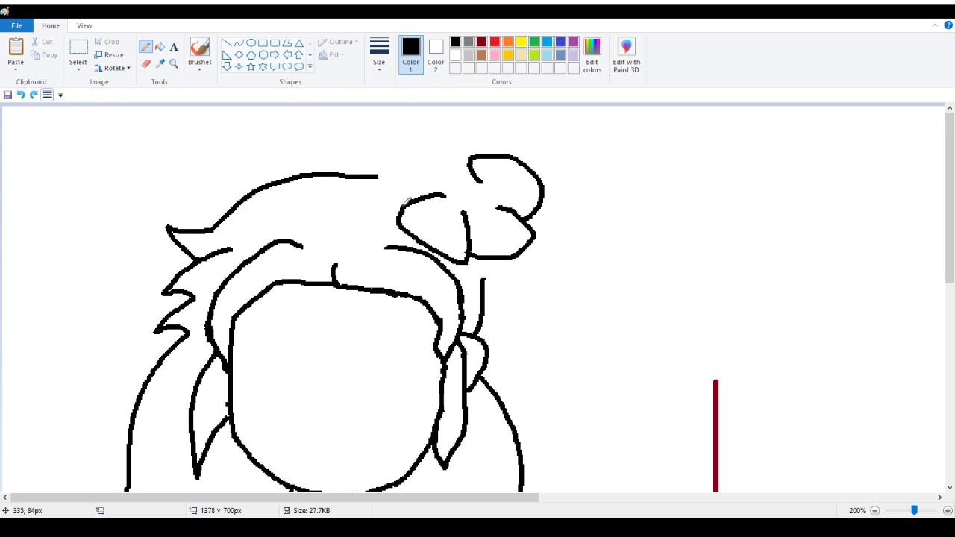
pyautogui.moveTo(405, 202)
pyautogui.mouseDown()
pyautogui.moveTo(391, 177)
pyautogui.moveTo(407, 159)
pyautogui.moveTo(442, 171)
pyautogui.moveTo(447, 140)
pyautogui.moveTo(474, 129)
pyautogui.moveTo(501, 149)
pyautogui.mouseUp()
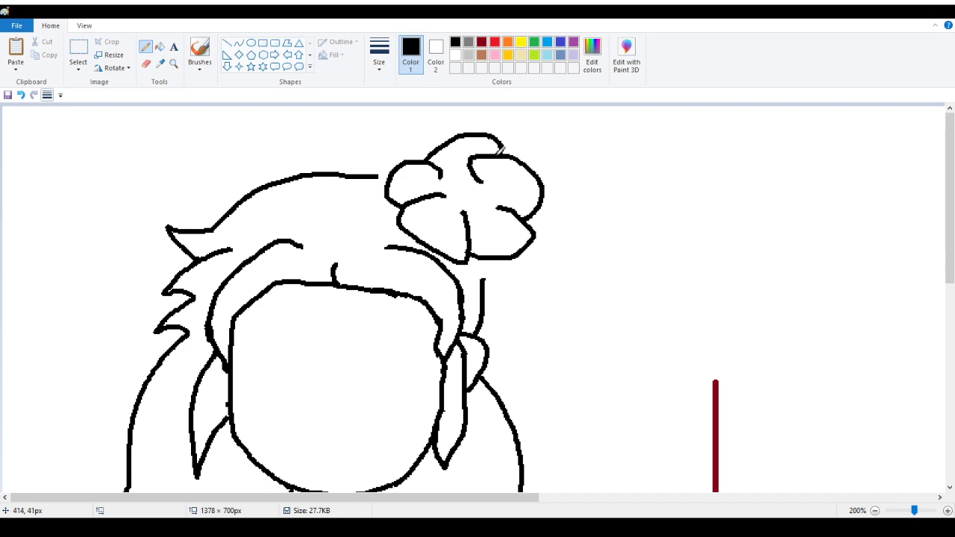
# Undo the flower's top petal, erase the right petal's inner hook, and redraw a wider top petal joining both neighbouring petals.
pyautogui.scroll(-3, 486, 166)
pyautogui.scroll(3, 487, 167)
pyautogui.click(173, 63)
pyautogui.click(560, 204)
pyautogui.click(193, 209)
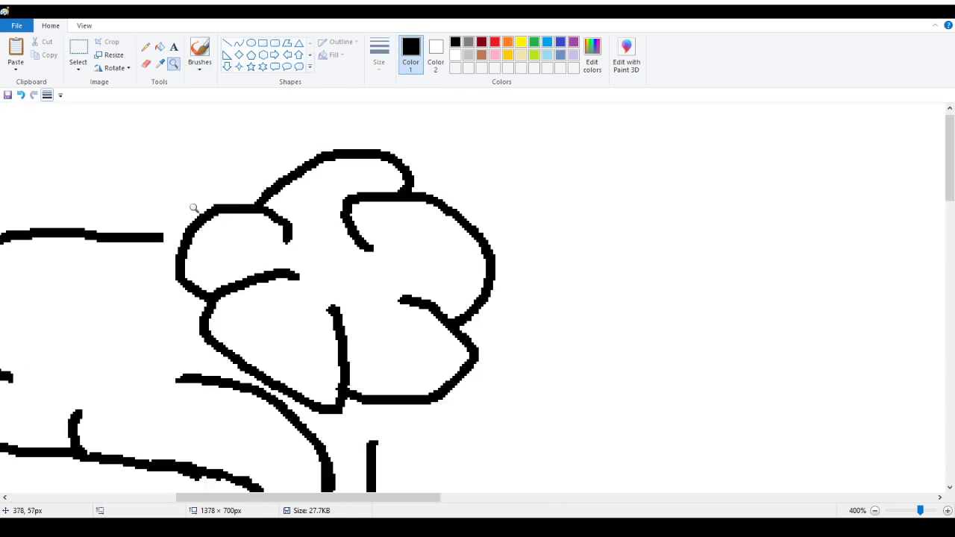
pyautogui.click(302, 207)
pyautogui.click(21, 95)
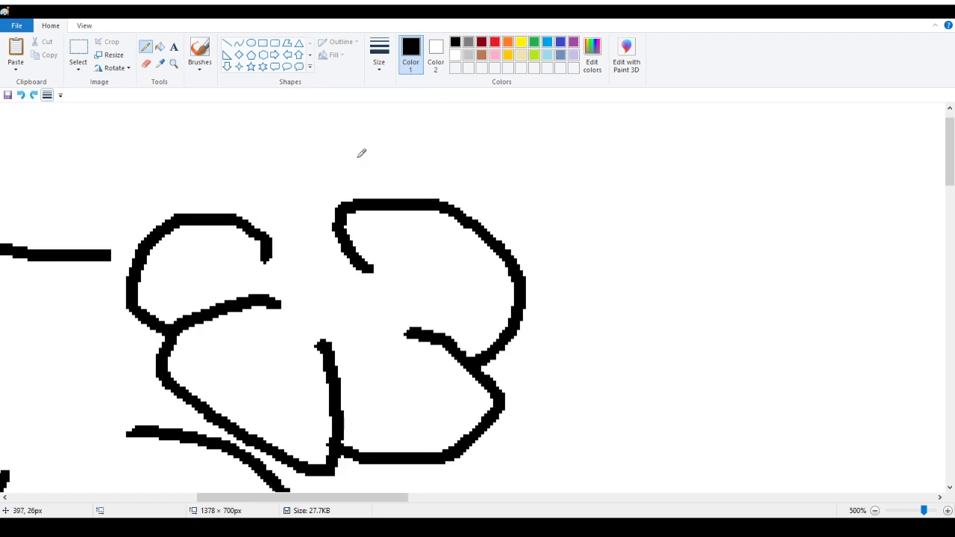
pyautogui.click(146, 64)
pyautogui.moveTo(344, 226)
pyautogui.mouseDown()
pyautogui.moveTo(353, 261)
pyautogui.moveTo(347, 201)
pyautogui.moveTo(371, 200)
pyautogui.mouseUp()
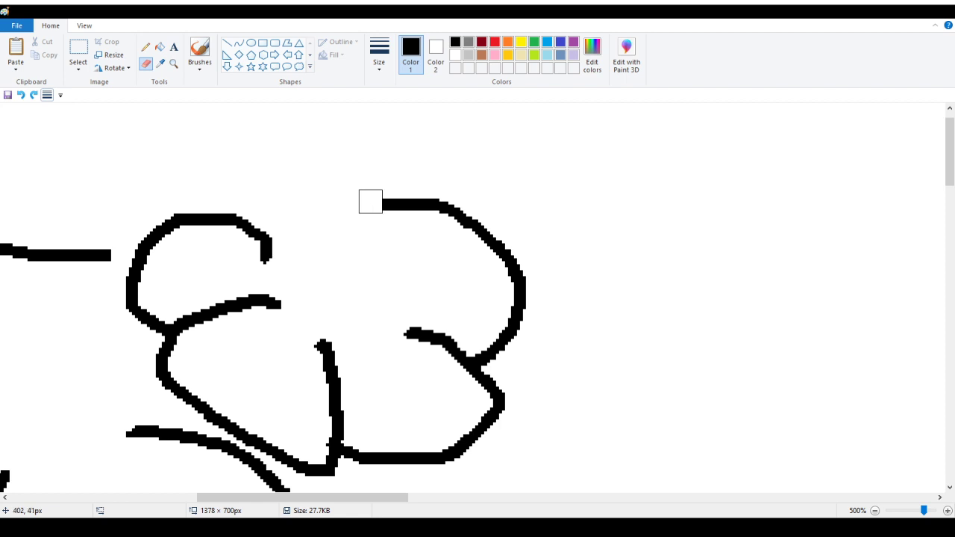
pyautogui.click(146, 46)
pyautogui.moveTo(247, 213)
pyautogui.mouseDown()
pyautogui.moveTo(231, 186)
pyautogui.moveTo(248, 167)
pyautogui.moveTo(277, 159)
pyautogui.moveTo(391, 151)
pyautogui.moveTo(434, 172)
pyautogui.moveTo(373, 228)
pyautogui.mouseUp()
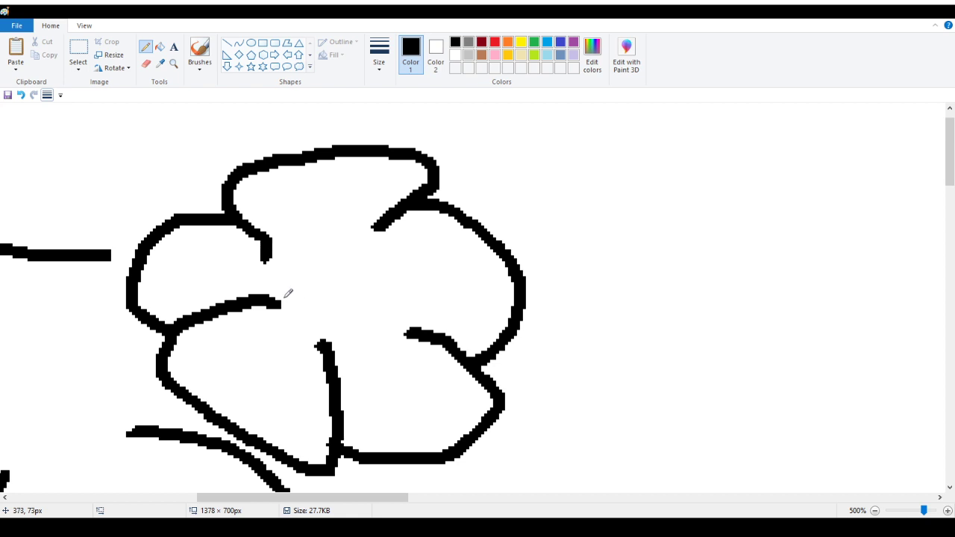
# Draw a slanted stamen with a round tip from the flower's centre, and extend the right petal's dividing lines inward.
pyautogui.moveTo(377, 227); pyautogui.dragTo(345, 264)
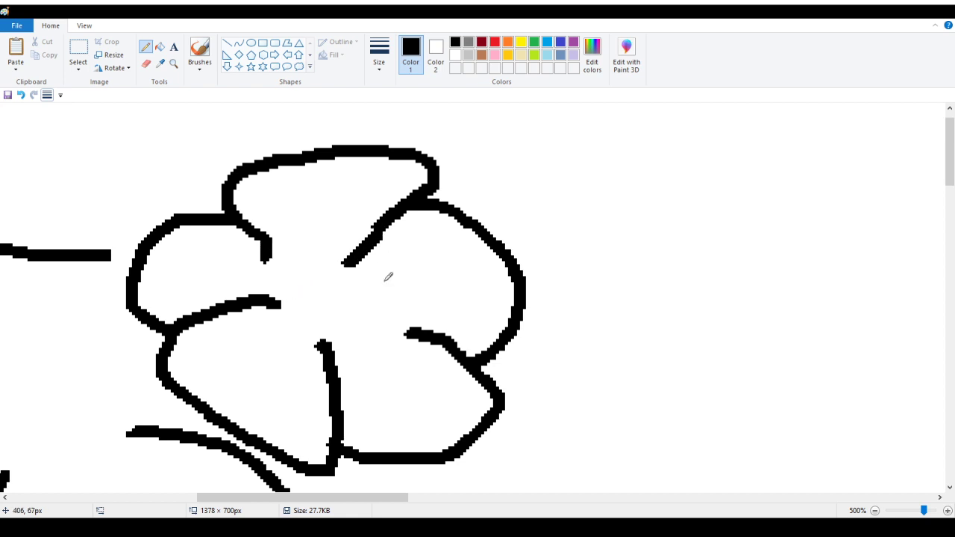
pyautogui.moveTo(413, 330); pyautogui.dragTo(373, 302)
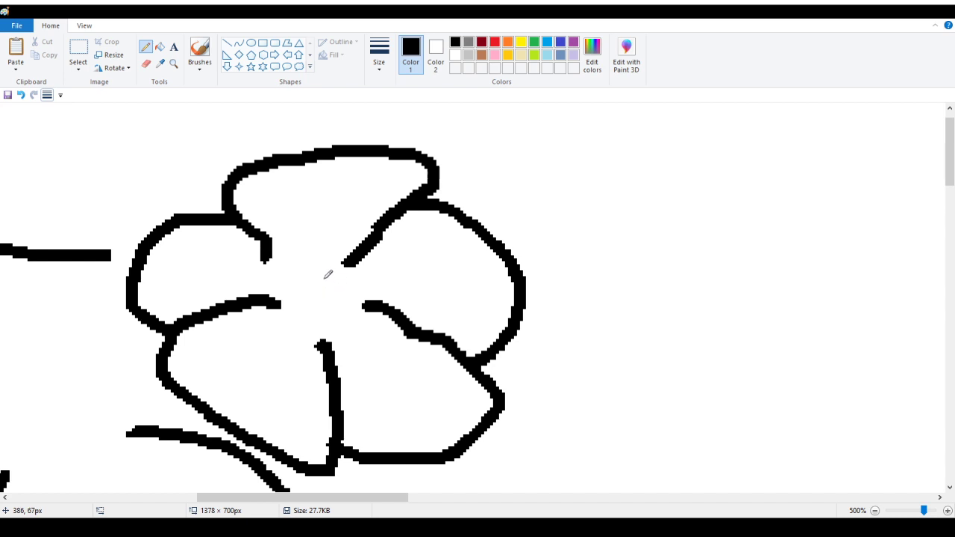
pyautogui.moveTo(384, 236); pyautogui.dragTo(346, 258)
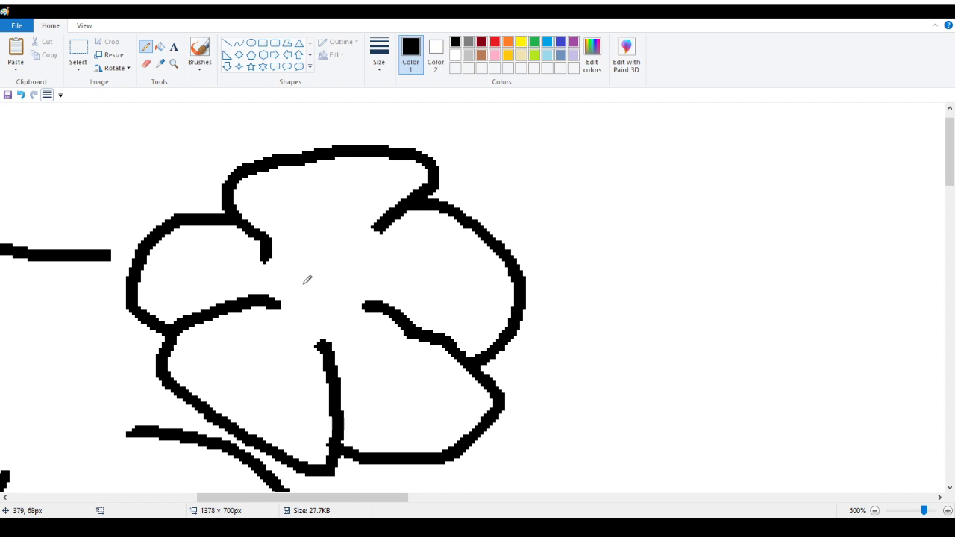
pyautogui.moveTo(302, 283)
pyautogui.mouseDown()
pyautogui.moveTo(322, 300)
pyautogui.moveTo(348, 251)
pyautogui.moveTo(422, 240)
pyautogui.moveTo(429, 225)
pyautogui.mouseUp()
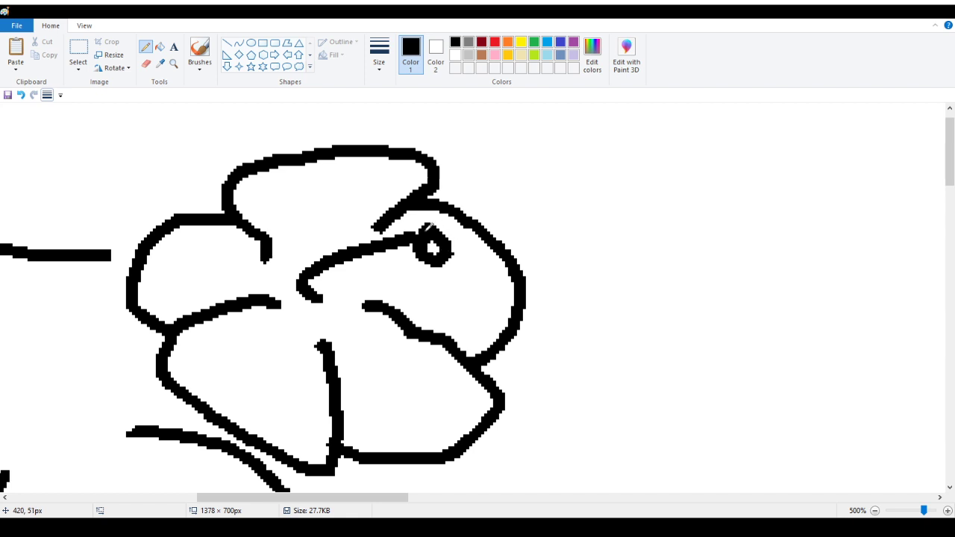
pyautogui.moveTo(334, 282)
pyautogui.mouseDown()
pyautogui.moveTo(321, 295)
pyautogui.moveTo(406, 255)
pyautogui.moveTo(416, 267)
pyautogui.mouseUp()
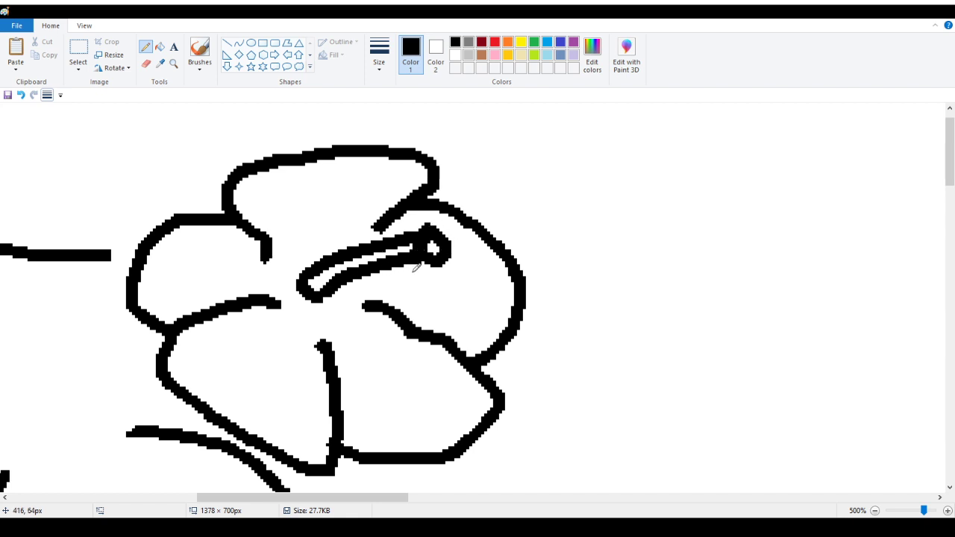
pyautogui.moveTo(379, 224); pyautogui.dragTo(358, 245)
pyautogui.moveTo(372, 299); pyautogui.dragTo(339, 299)
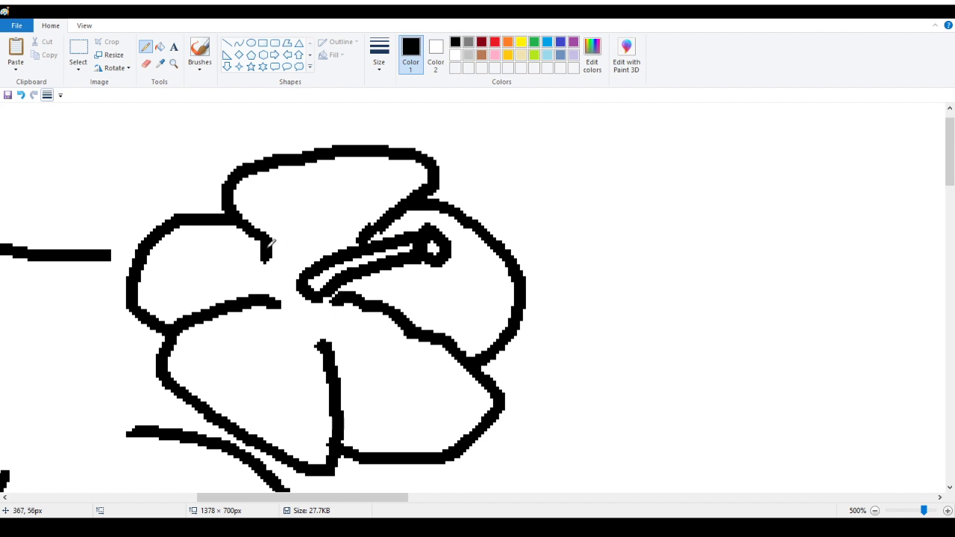
# Draw two closed eyes as short downward-curving arcs on the face.
pyautogui.click(173, 63)
pyautogui.rightClick(184, 128)
pyautogui.rightClick(49, 158)
pyautogui.rightClick(49, 158)
pyautogui.rightClick(50, 158)
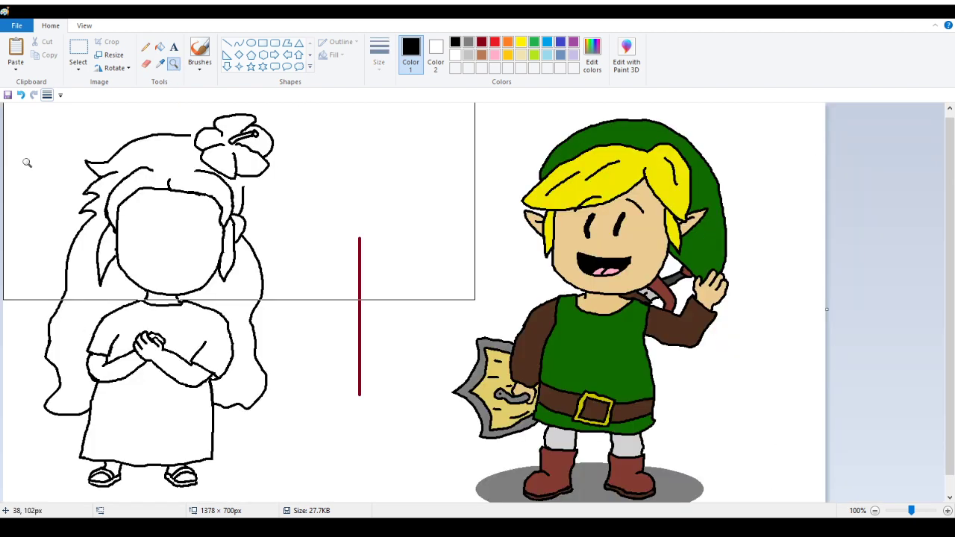
pyautogui.click(92, 239)
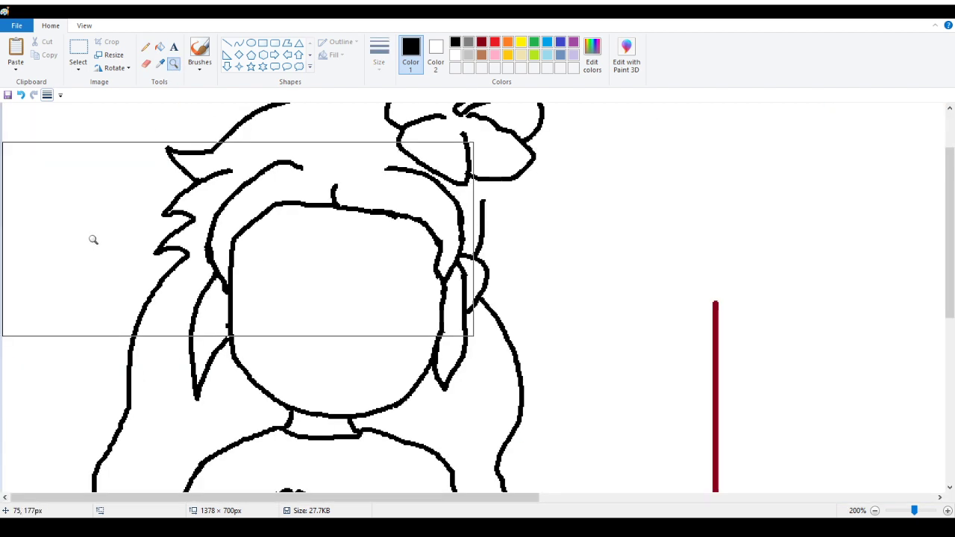
pyautogui.click(227, 43)
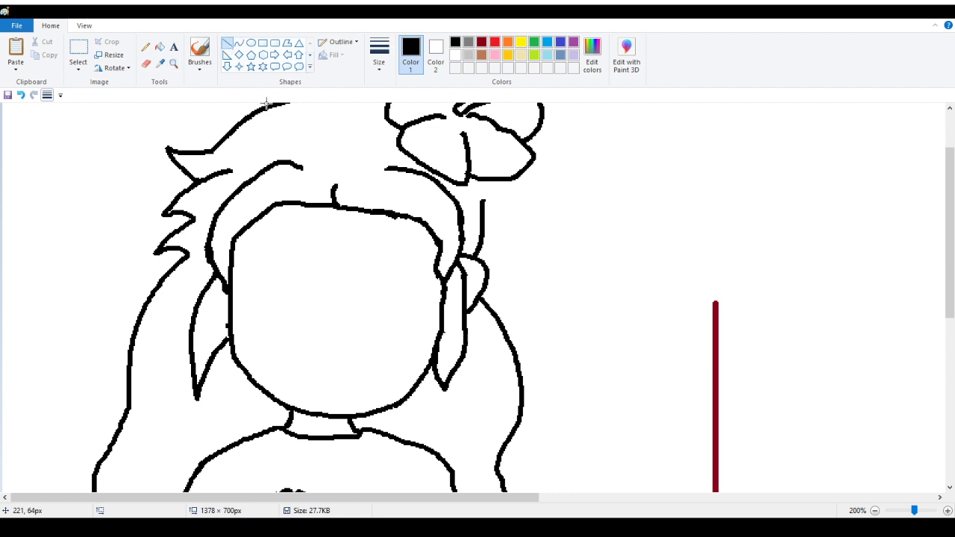
pyautogui.click(146, 46)
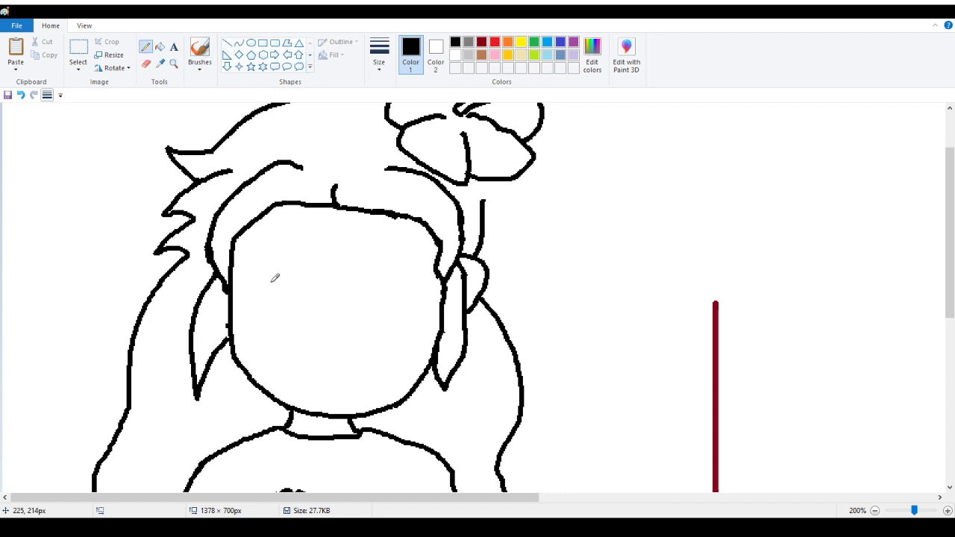
pyautogui.moveTo(267, 275)
pyautogui.mouseDown()
pyautogui.moveTo(277, 290)
pyautogui.moveTo(373, 298)
pyautogui.moveTo(401, 286)
pyautogui.mouseUp()
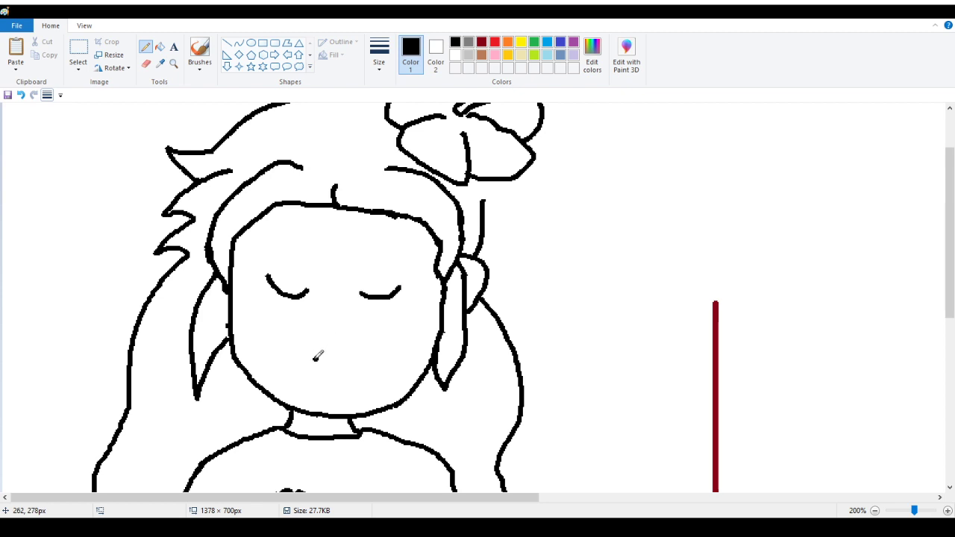
# Draw a small round open mouth below the eyes and fill it black.
pyautogui.moveTo(314, 359)
pyautogui.mouseDown()
pyautogui.moveTo(330, 378)
pyautogui.moveTo(340, 368)
pyautogui.moveTo(319, 353)
pyautogui.mouseUp()
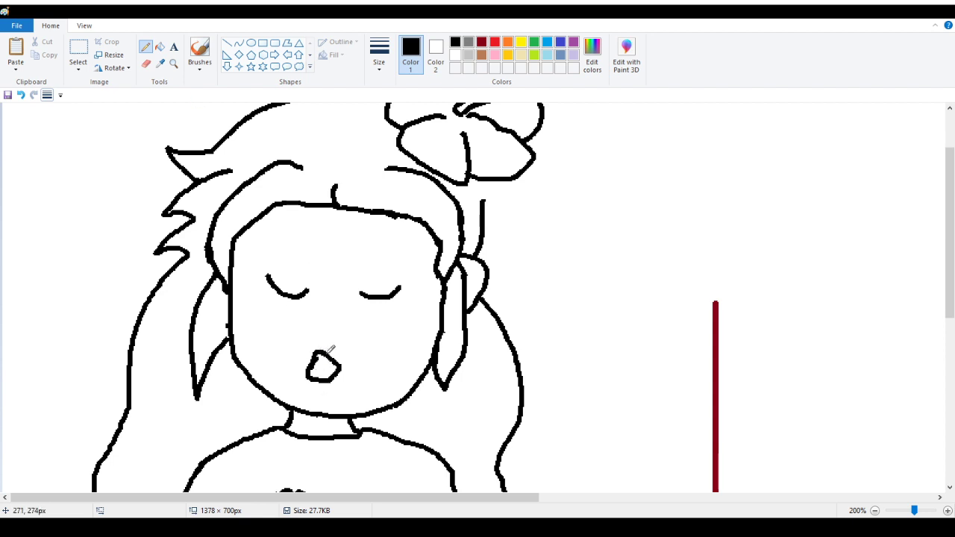
pyautogui.moveTo(319, 351); pyautogui.dragTo(310, 372)
pyautogui.click(159, 47)
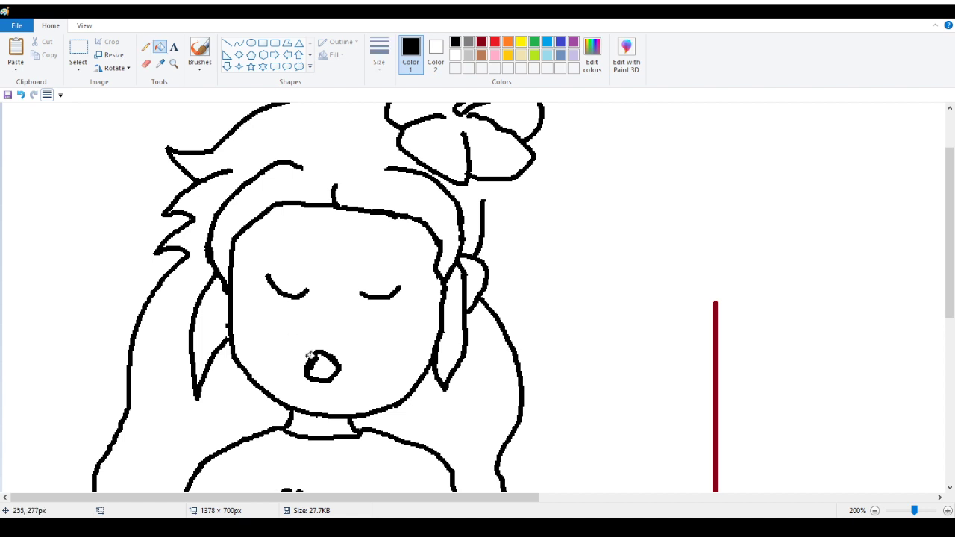
pyautogui.click(320, 364)
# Try to thicken both closed eyes by adding upper lid lines and filling the enclosed shapes black.
pyautogui.scroll(-2, 219, 230)
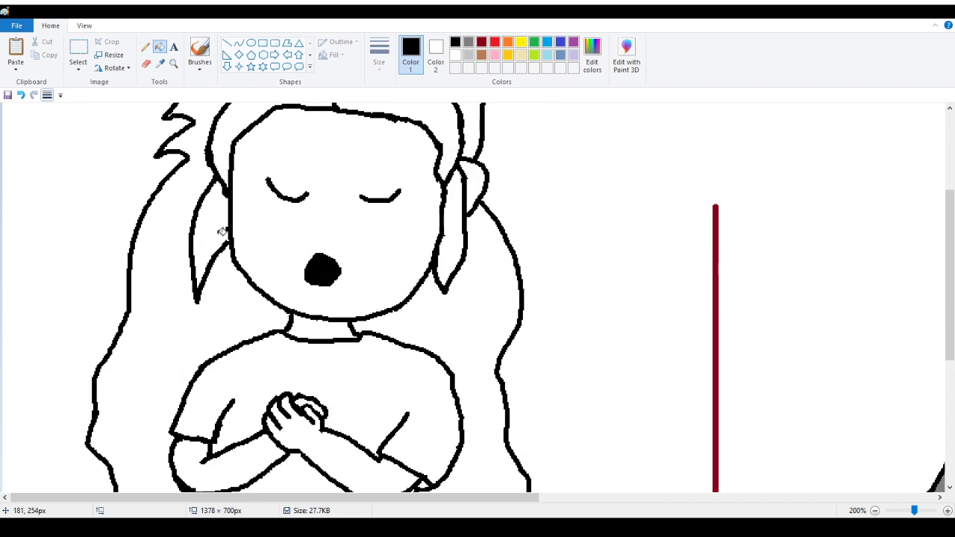
pyautogui.scroll(4, 156, 198)
pyautogui.click(146, 46)
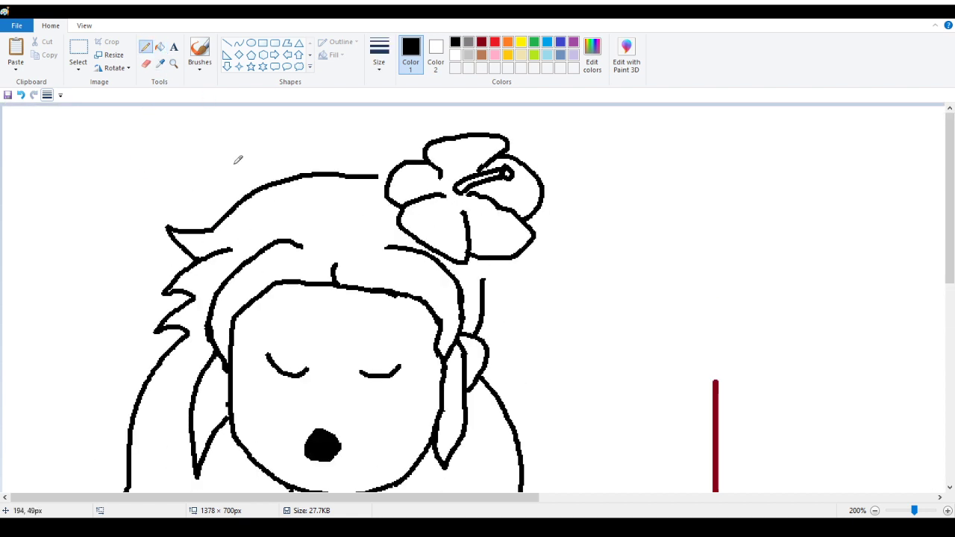
pyautogui.moveTo(195, 498)
pyautogui.mouseDown()
pyautogui.moveTo(413, 514)
pyautogui.moveTo(202, 508)
pyautogui.mouseUp()
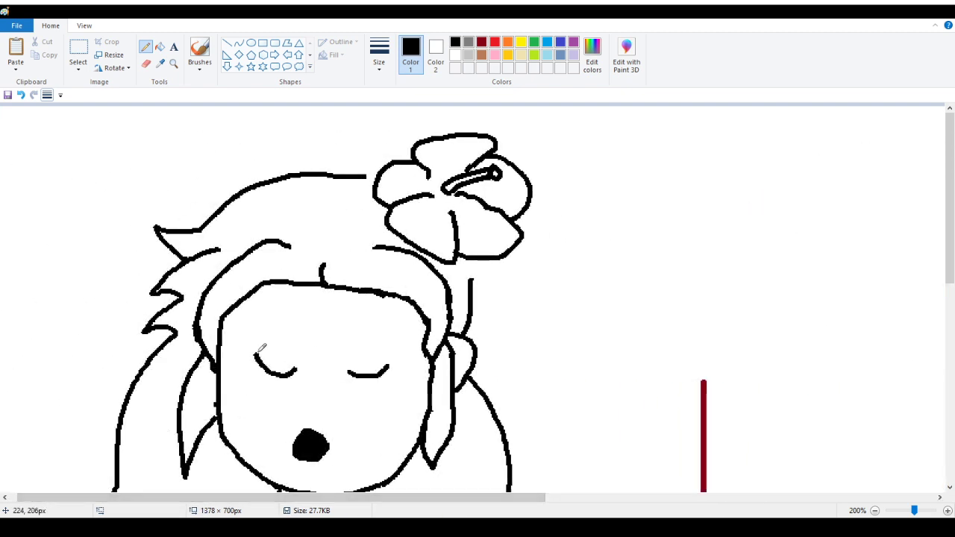
pyautogui.moveTo(256, 345)
pyautogui.mouseDown()
pyautogui.moveTo(292, 369)
pyautogui.moveTo(391, 358)
pyautogui.mouseUp()
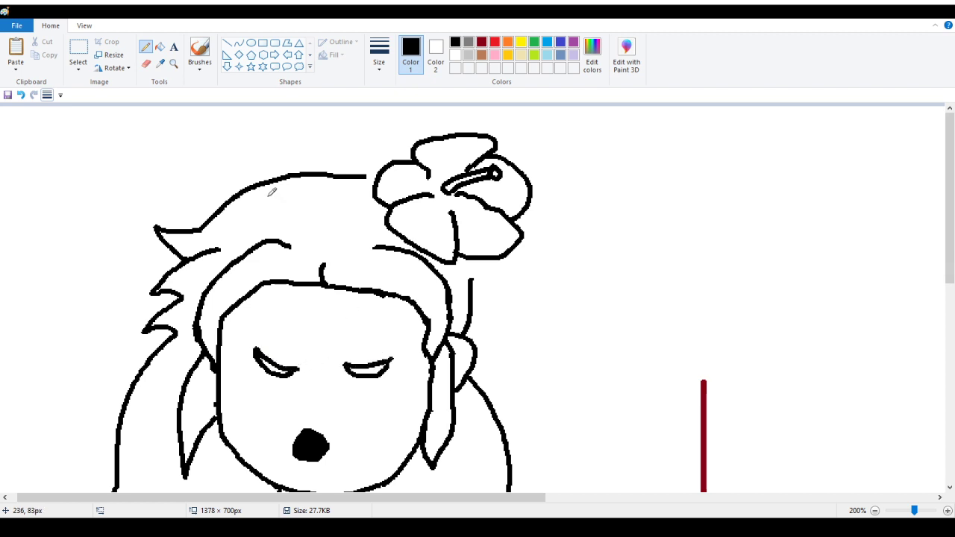
pyautogui.click(160, 46)
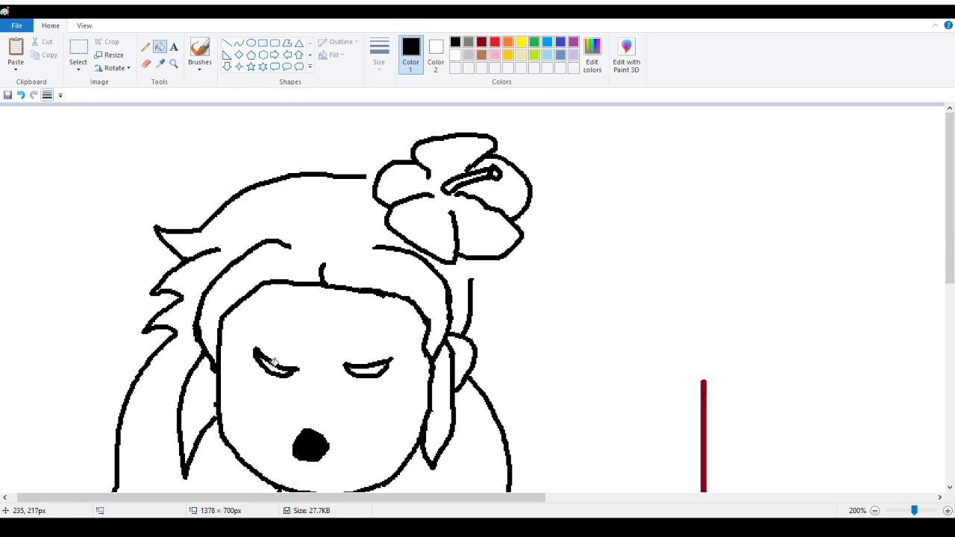
pyautogui.click(275, 365)
pyautogui.click(371, 367)
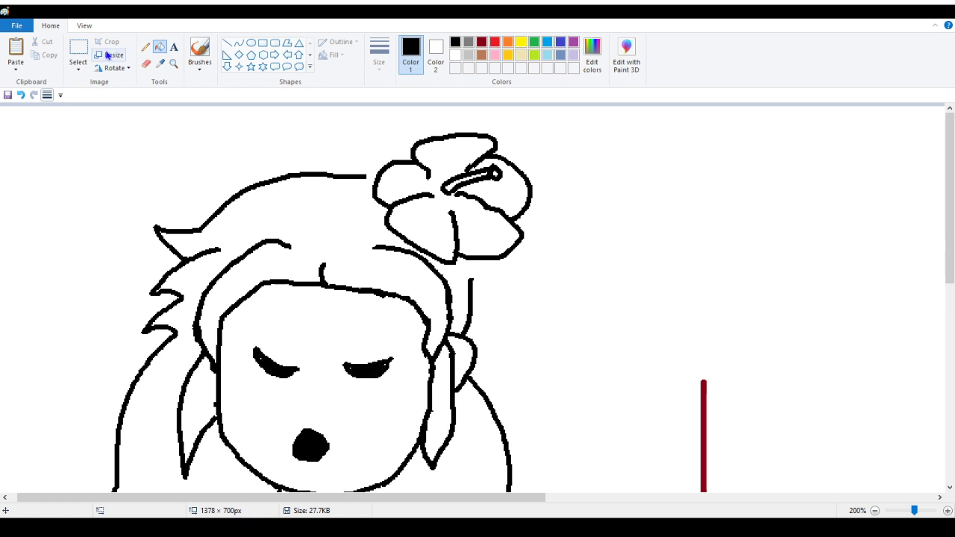
# Undo the eye fills and upper lid lines, keeping the black mouth fill, and return to the Pencil tool.
pyautogui.click(20, 99)
pyautogui.click(20, 99)
pyautogui.click(20, 99)
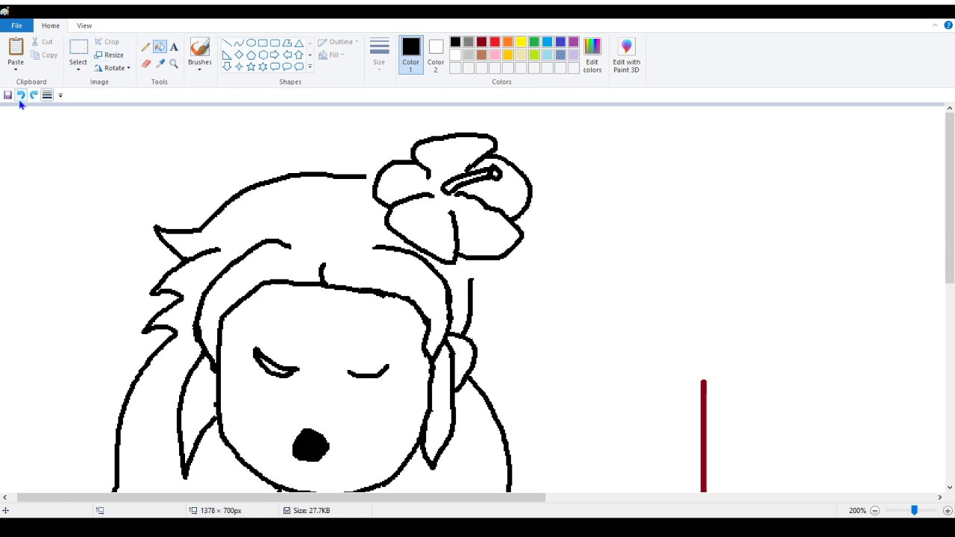
pyautogui.click(21, 100)
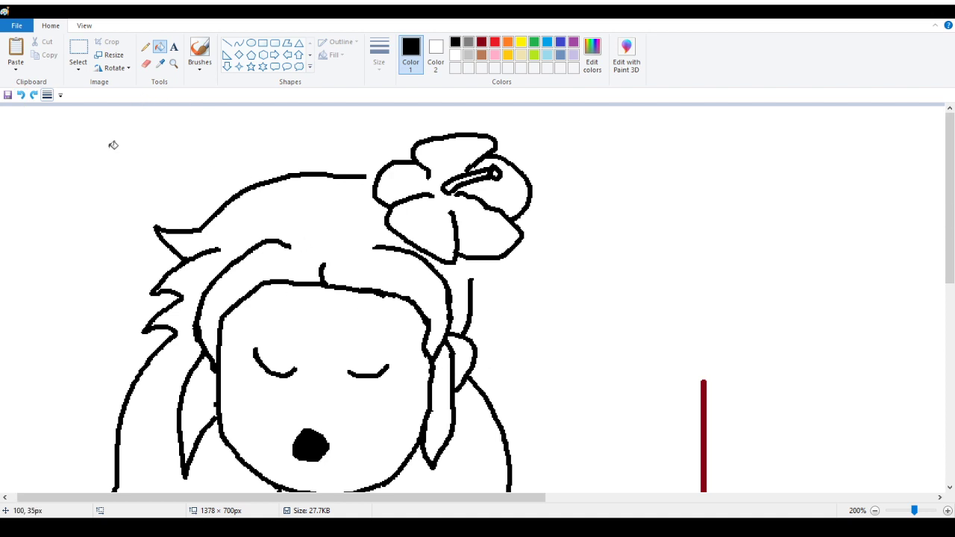
pyautogui.click(20, 98)
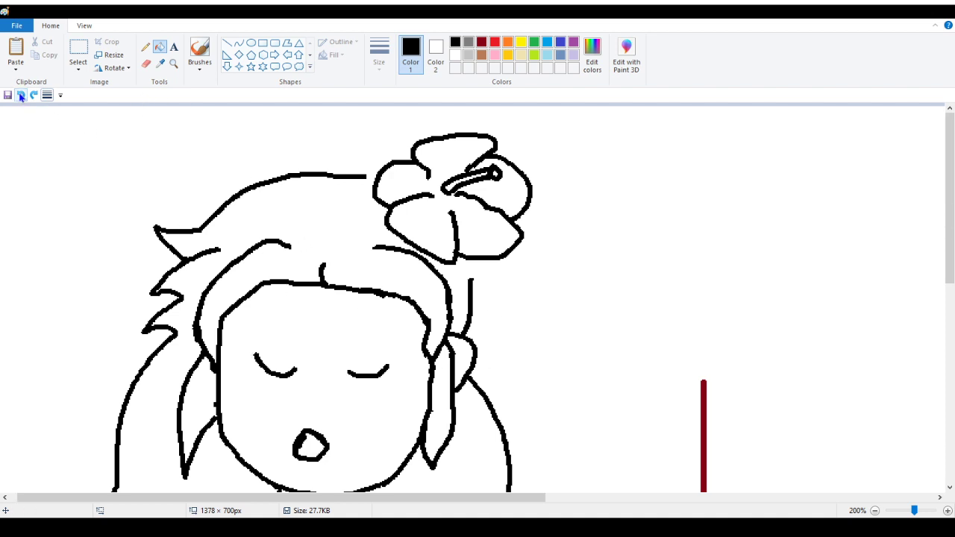
pyautogui.click(34, 95)
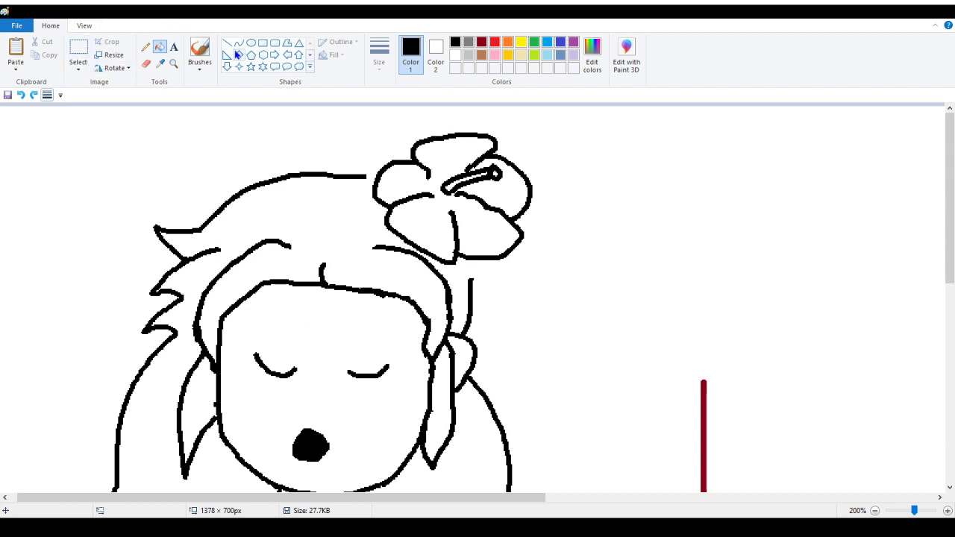
pyautogui.click(148, 47)
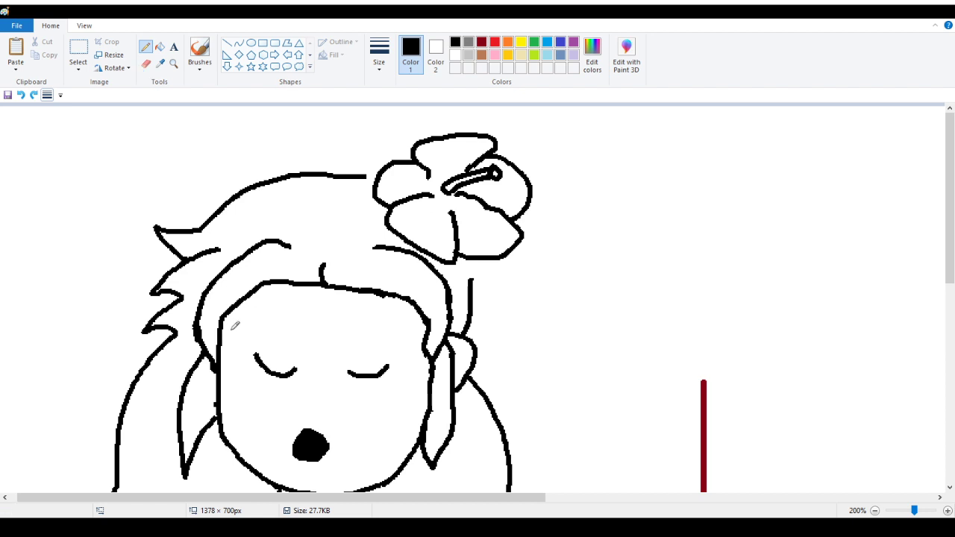
# Trim the outer tip of the left closed eye and draw a curved eyebrow above each eye.
pyautogui.click(146, 64)
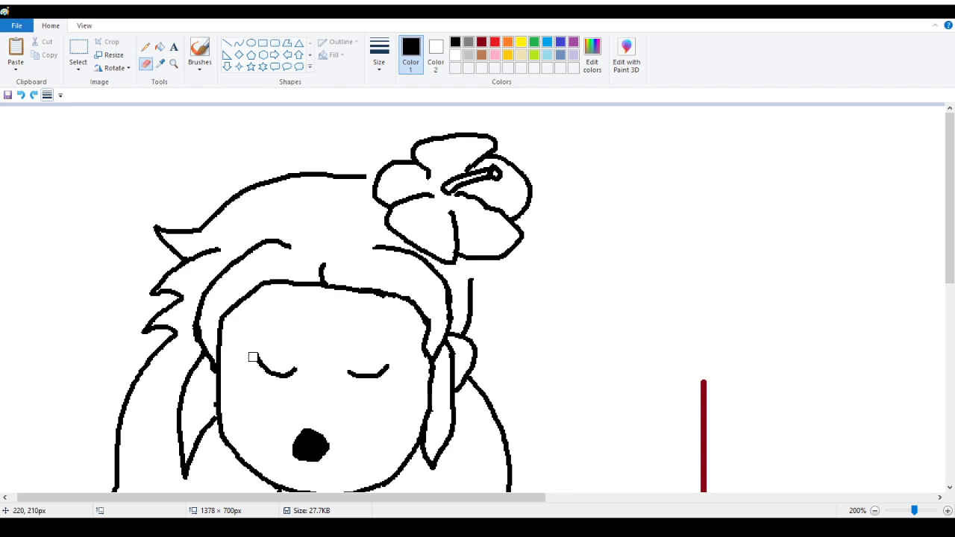
pyautogui.moveTo(263, 358); pyautogui.dragTo(247, 367)
pyautogui.click(146, 47)
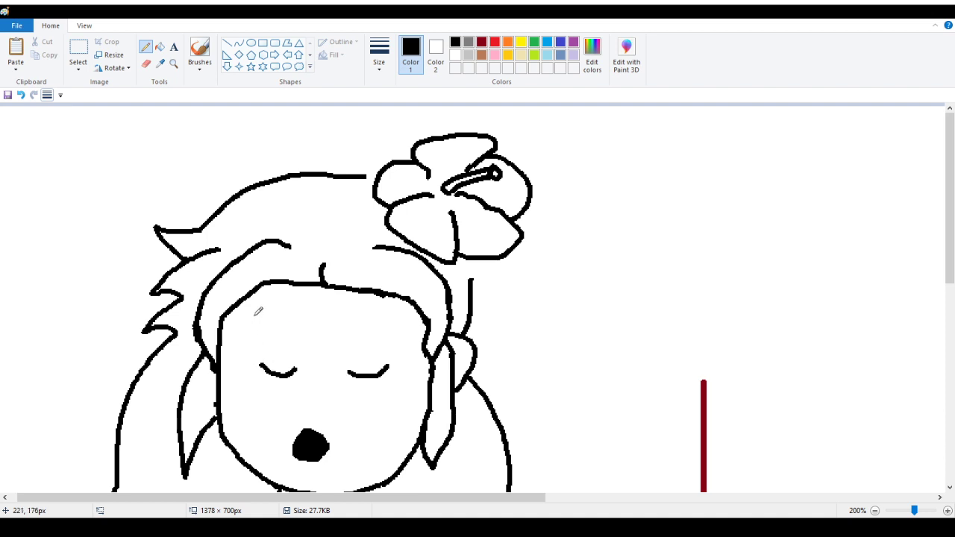
pyautogui.moveTo(250, 317); pyautogui.dragTo(296, 314)
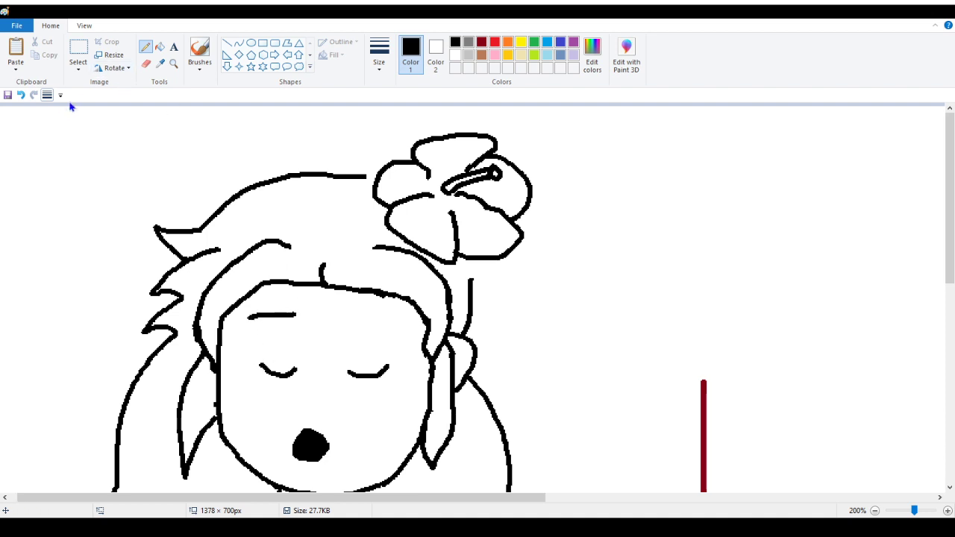
pyautogui.click(20, 95)
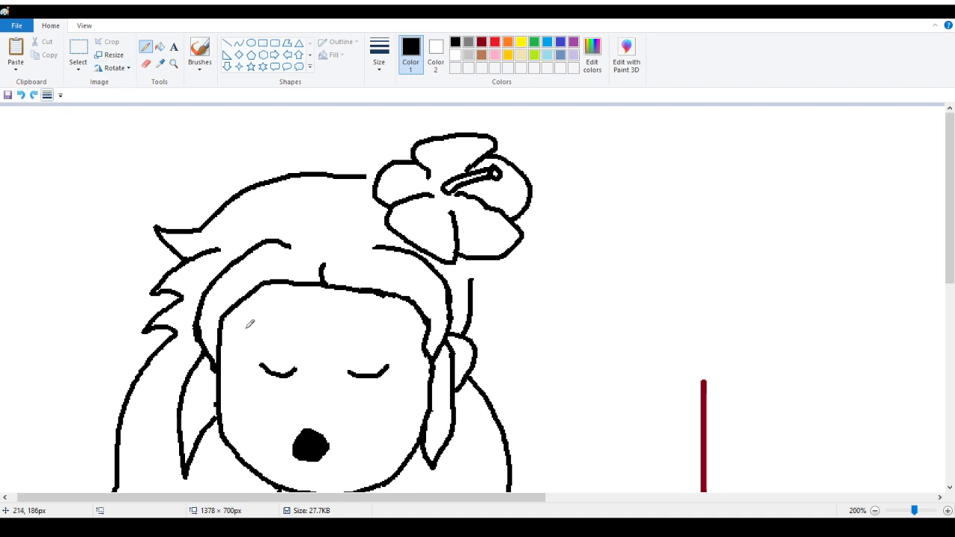
pyautogui.moveTo(245, 329); pyautogui.dragTo(288, 314)
pyautogui.moveTo(355, 315)
pyautogui.mouseDown()
pyautogui.moveTo(376, 318)
pyautogui.moveTo(396, 340)
pyautogui.mouseUp()
# Draw a single eighth note in the empty space to the left of Marin's hair.
pyautogui.scroll(-2, 319, 426)
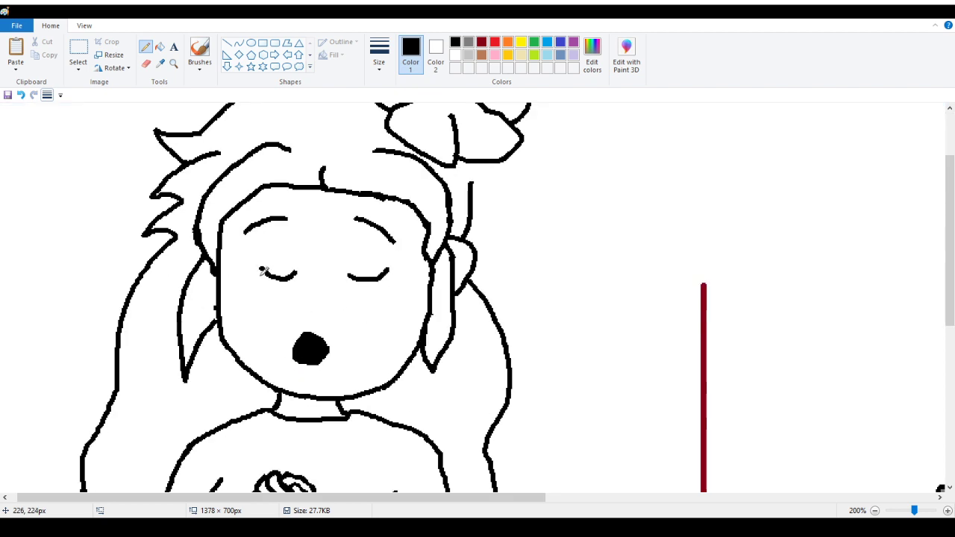
pyautogui.scroll(-2, 276, 328)
pyautogui.scroll(4, 283, 325)
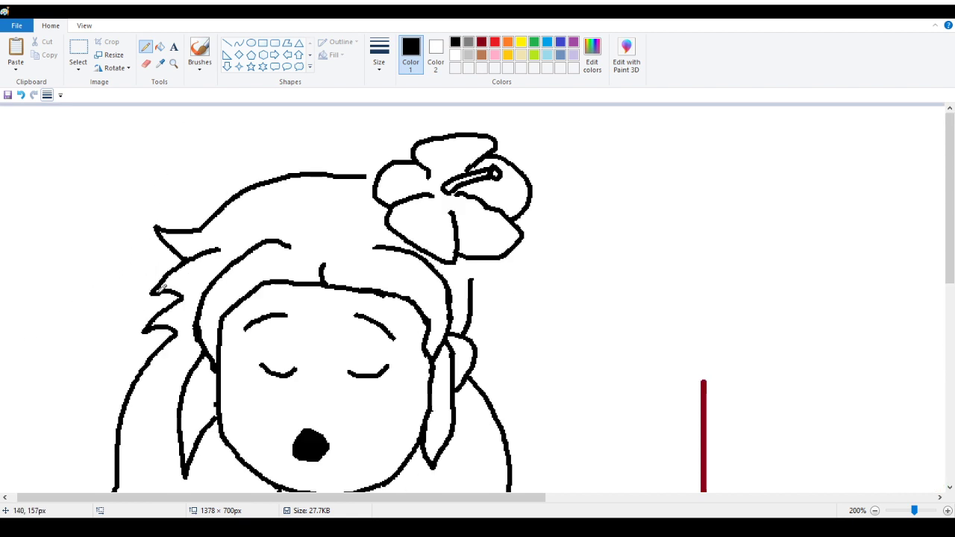
pyautogui.moveTo(52, 317)
pyautogui.mouseDown()
pyautogui.moveTo(22, 341)
pyautogui.moveTo(44, 343)
pyautogui.moveTo(56, 318)
pyautogui.moveTo(57, 219)
pyautogui.moveTo(77, 236)
pyautogui.moveTo(109, 233)
pyautogui.mouseUp()
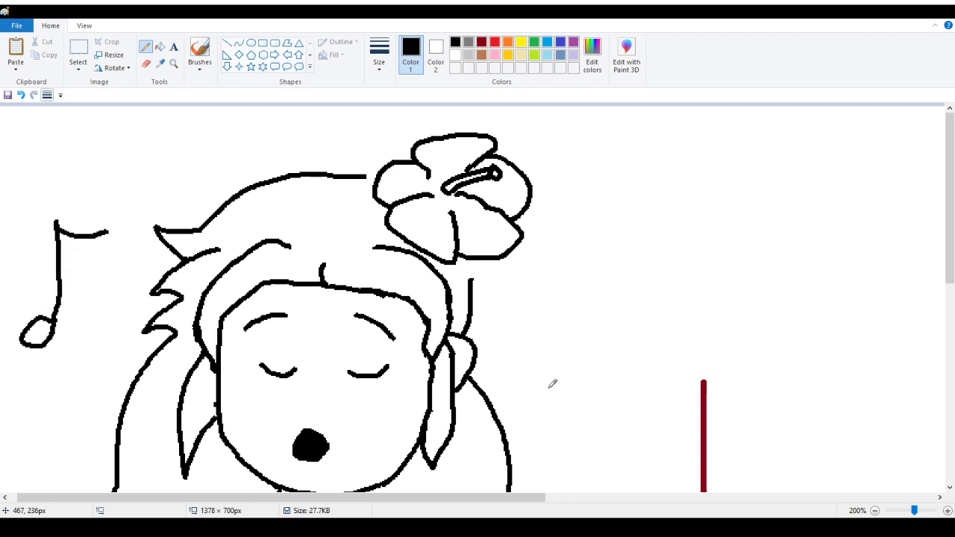
pyautogui.moveTo(549, 388)
pyautogui.mouseDown()
pyautogui.moveTo(542, 410)
pyautogui.moveTo(571, 397)
pyautogui.moveTo(548, 386)
pyautogui.moveTo(587, 297)
pyautogui.moveTo(580, 264)
pyautogui.moveTo(603, 277)
pyautogui.moveTo(676, 256)
pyautogui.moveTo(645, 423)
pyautogui.mouseUp()
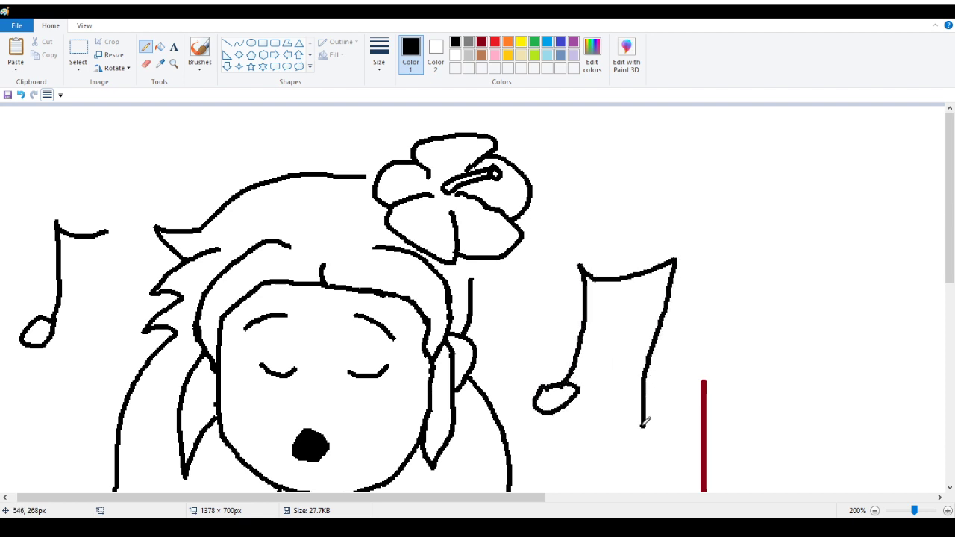
pyautogui.click(21, 95)
pyautogui.scroll(-3, 384, 274)
pyautogui.scroll(3, 506, 277)
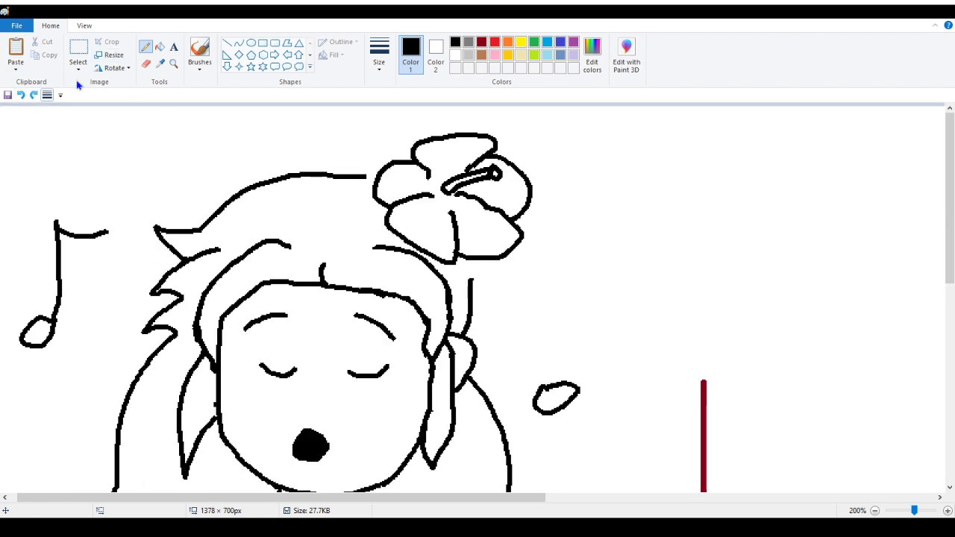
pyautogui.click(21, 95)
pyautogui.moveTo(321, 497); pyautogui.dragTo(424, 497)
pyautogui.moveTo(376, 409)
pyautogui.mouseDown()
pyautogui.moveTo(343, 433)
pyautogui.moveTo(369, 444)
pyautogui.moveTo(385, 425)
pyautogui.moveTo(416, 291)
pyautogui.mouseUp()
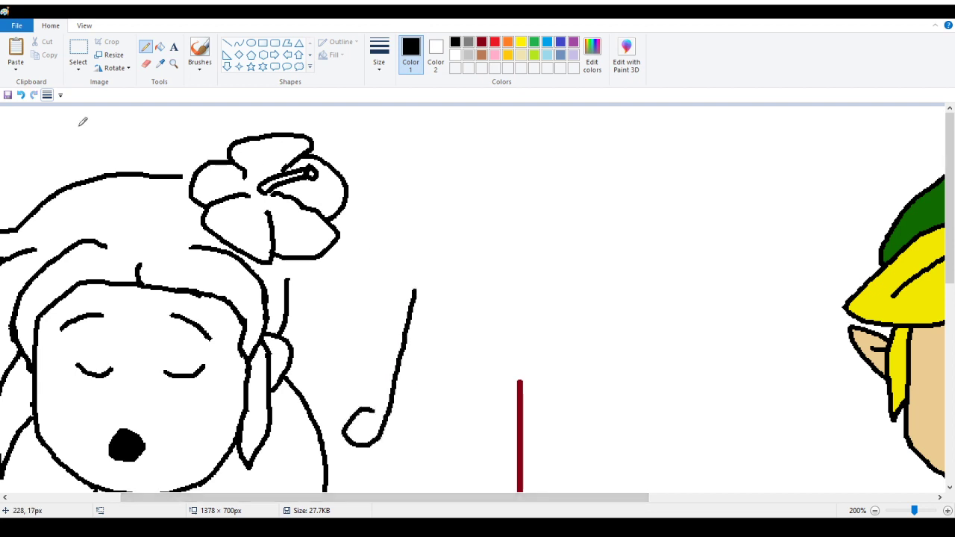
pyautogui.click(21, 94)
pyautogui.moveTo(383, 413)
pyautogui.mouseDown()
pyautogui.moveTo(366, 410)
pyautogui.moveTo(357, 439)
pyautogui.moveTo(383, 436)
pyautogui.mouseUp()
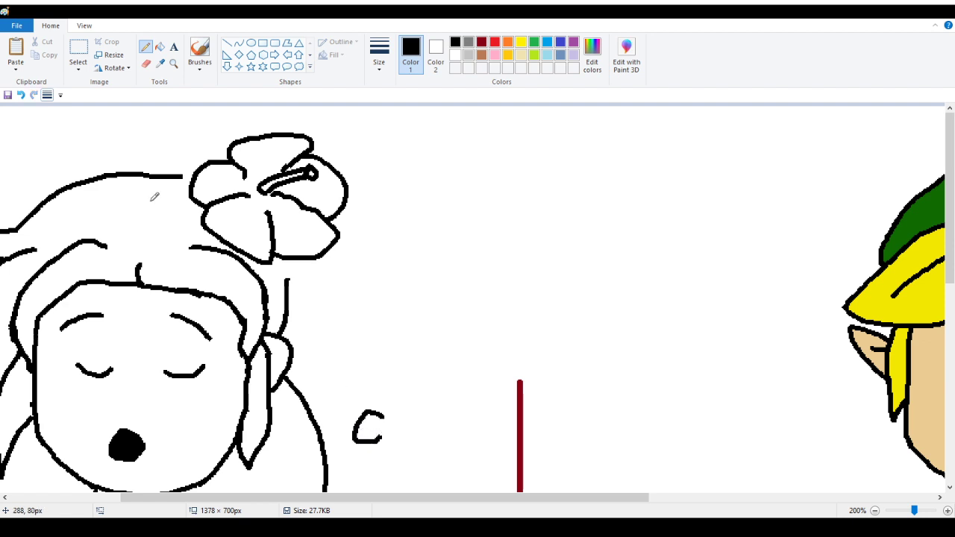
pyautogui.click(22, 96)
pyautogui.moveTo(375, 401)
pyautogui.mouseDown()
pyautogui.moveTo(363, 424)
pyautogui.moveTo(379, 415)
pyautogui.moveTo(396, 355)
pyautogui.moveTo(394, 293)
pyautogui.moveTo(397, 307)
pyautogui.moveTo(433, 321)
pyautogui.moveTo(481, 294)
pyautogui.moveTo(464, 381)
pyautogui.moveTo(472, 425)
pyautogui.mouseUp()
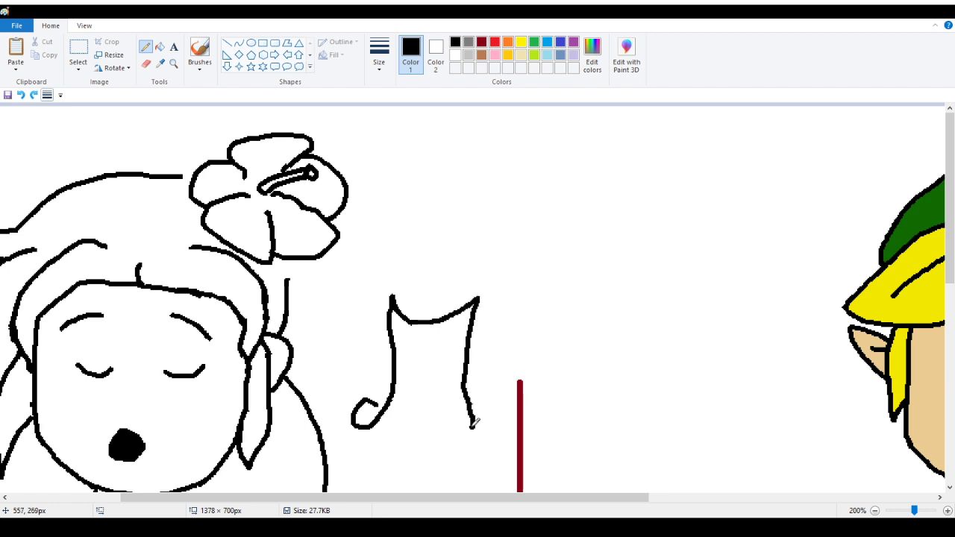
pyautogui.click(21, 96)
# Try drawing a pair of beamed eighth notes between Marin's hair and the dark red line.
pyautogui.moveTo(512, 499); pyautogui.dragTo(400, 498)
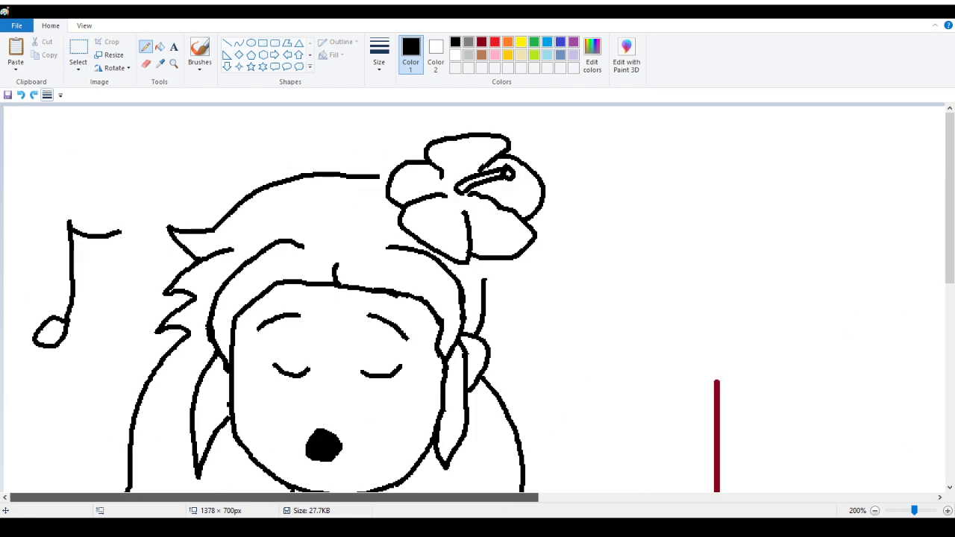
pyautogui.moveTo(471, 498); pyautogui.dragTo(571, 497)
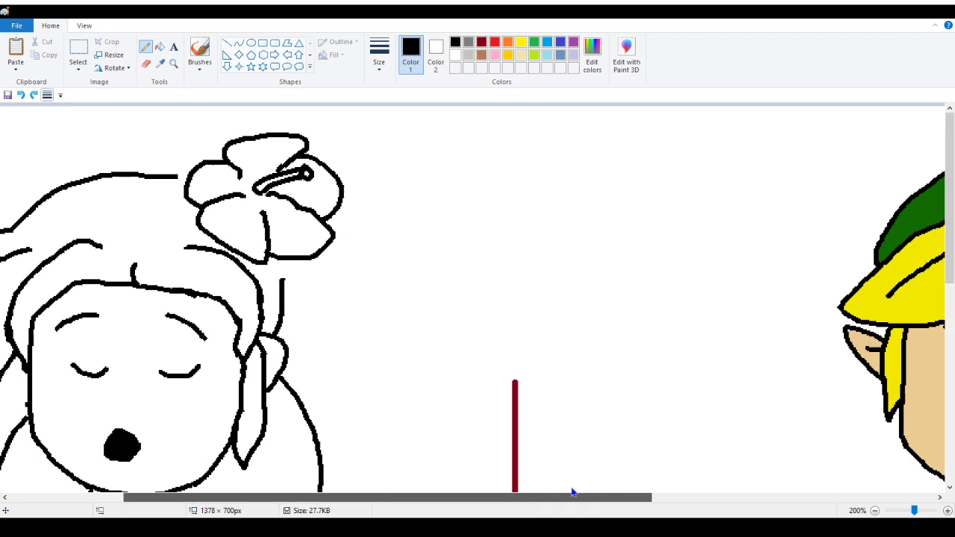
pyautogui.scroll(-3, 538, 407)
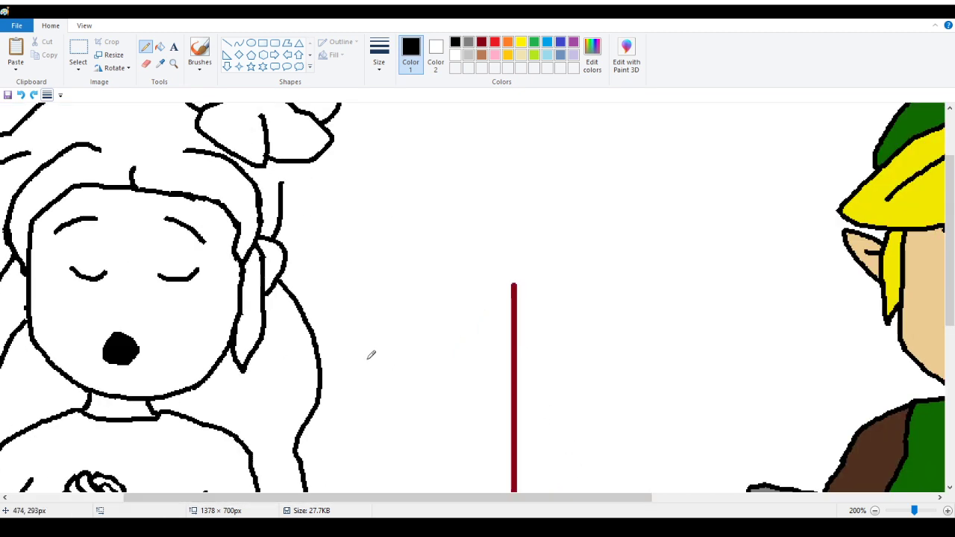
pyautogui.moveTo(362, 325)
pyautogui.mouseDown()
pyautogui.moveTo(361, 349)
pyautogui.moveTo(370, 334)
pyautogui.moveTo(384, 283)
pyautogui.moveTo(382, 210)
pyautogui.moveTo(413, 230)
pyautogui.moveTo(469, 212)
pyautogui.moveTo(453, 324)
pyautogui.moveTo(446, 345)
pyautogui.moveTo(425, 357)
pyautogui.moveTo(417, 341)
pyautogui.moveTo(450, 331)
pyautogui.mouseUp()
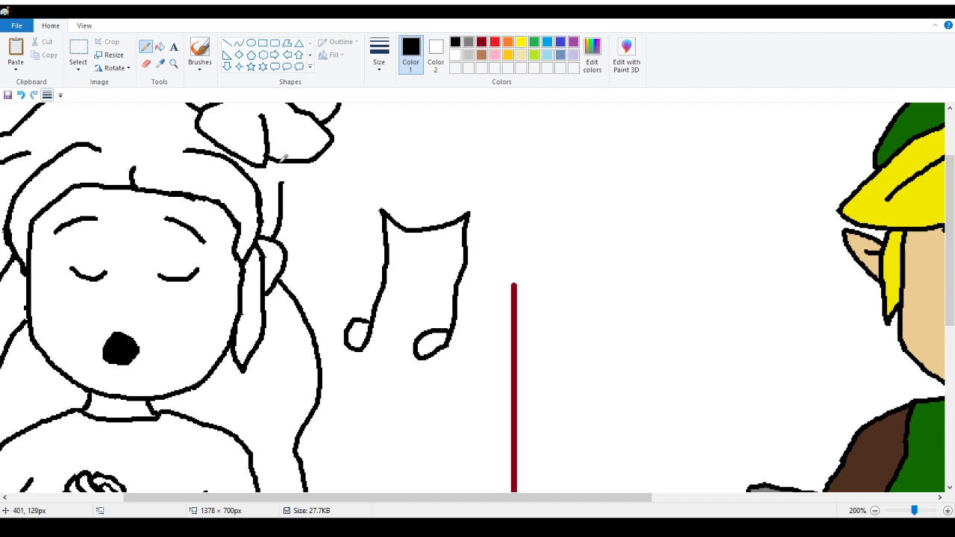
# Inspect the beamed notes up close and undo them to leave the space beside the hair empty.
pyautogui.moveTo(435, 497)
pyautogui.mouseDown()
pyautogui.moveTo(321, 497)
pyautogui.moveTo(527, 497)
pyautogui.mouseUp()
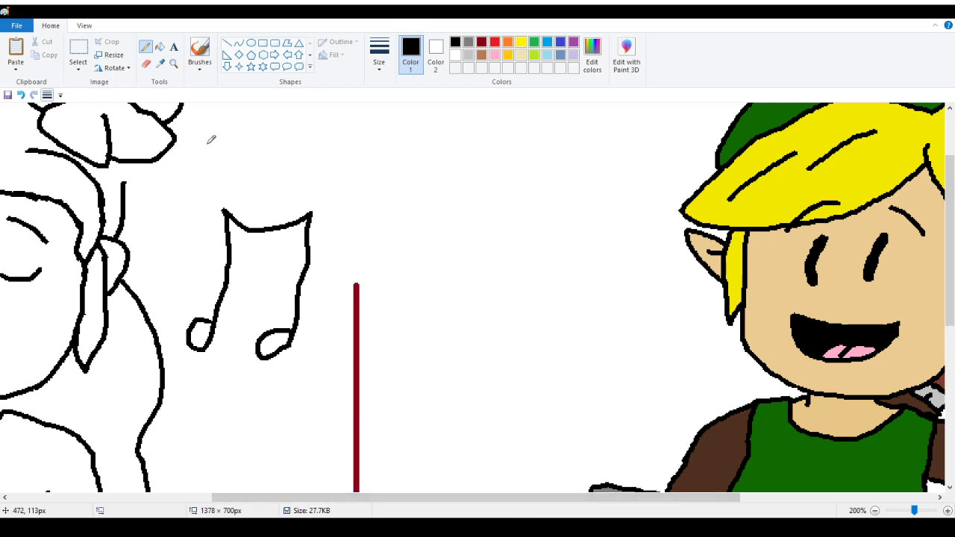
pyautogui.click(173, 63)
pyautogui.click(296, 307)
pyautogui.click(383, 296)
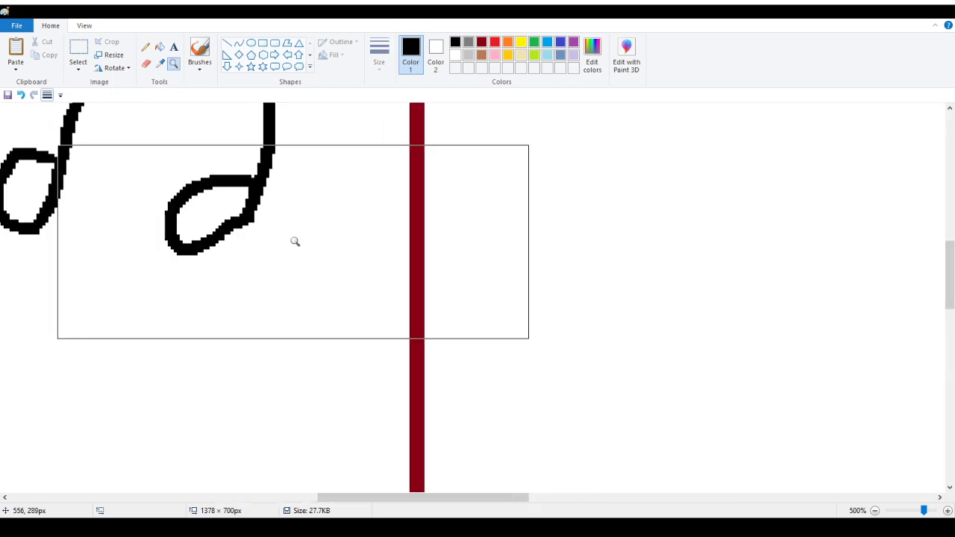
pyautogui.scroll(3, 294, 241)
pyautogui.scroll(-2, 214, 269)
pyautogui.moveTo(468, 508); pyautogui.dragTo(415, 507)
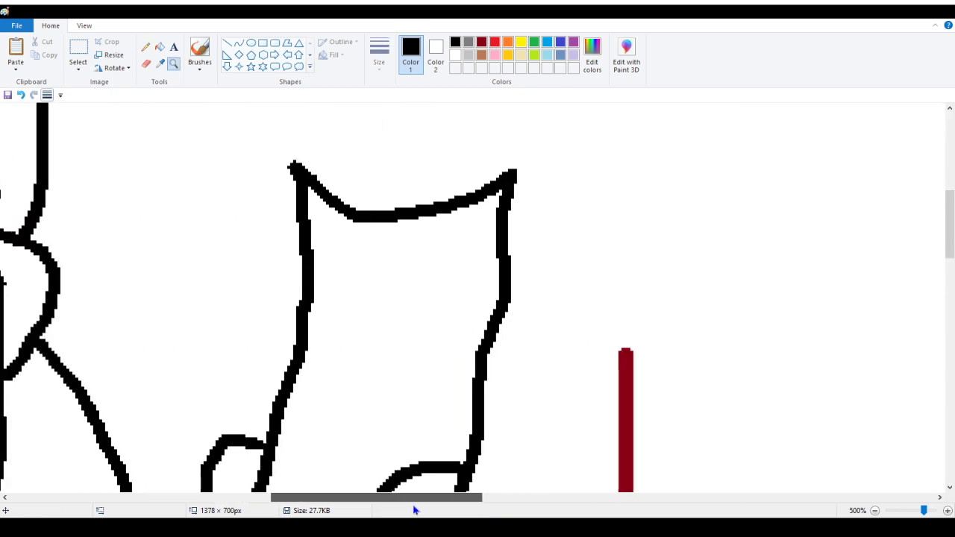
pyautogui.scroll(-2, 397, 454)
pyautogui.click(145, 63)
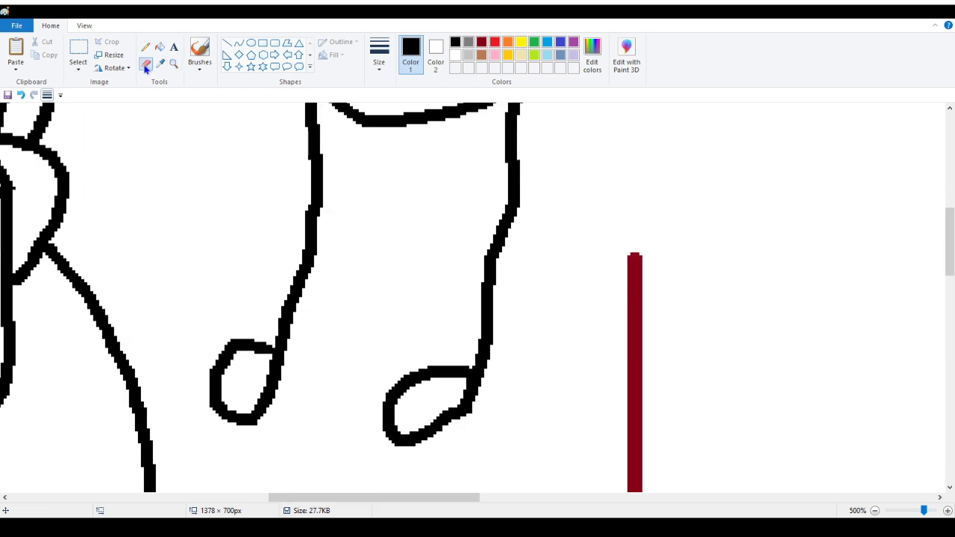
pyautogui.click(20, 98)
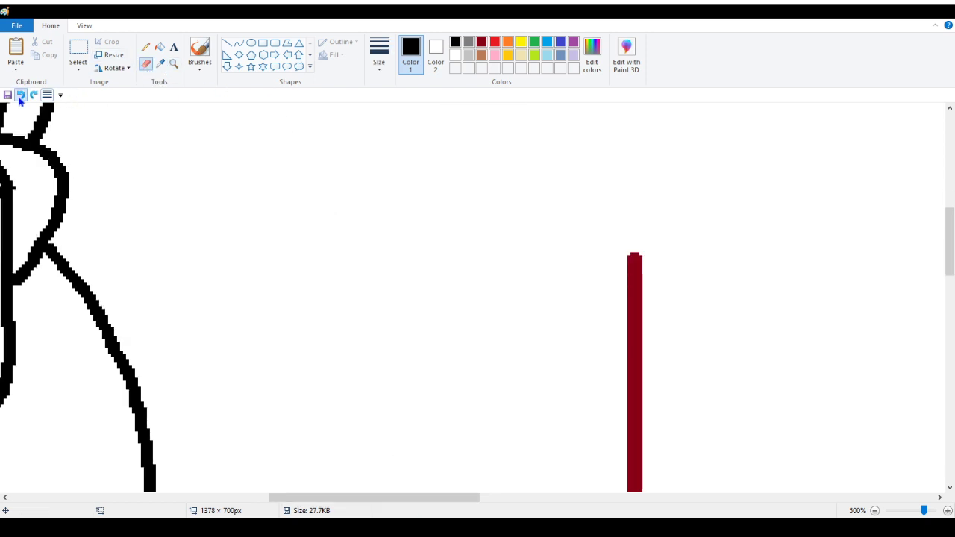
pyautogui.click(34, 96)
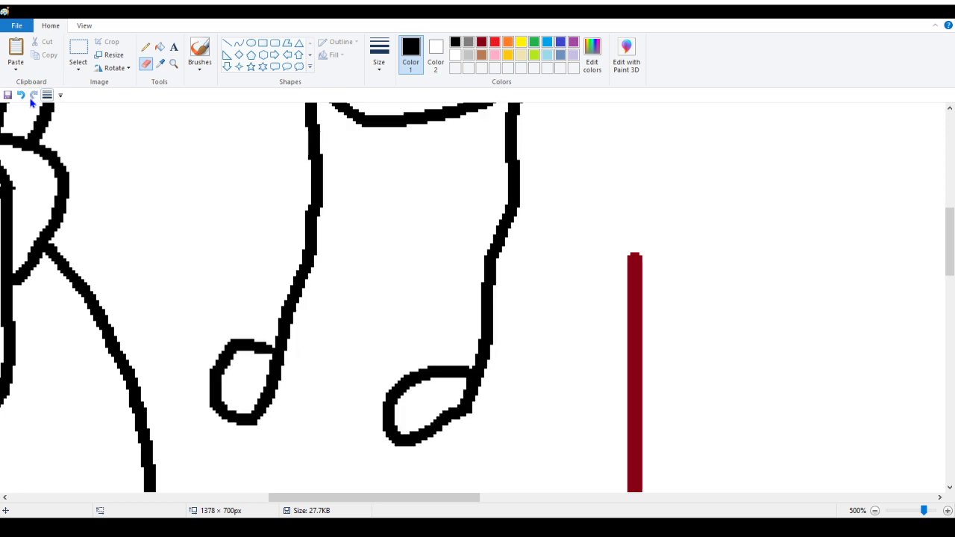
pyautogui.click(20, 95)
# Redraw the pair of beamed eighth notes with the Pencil, using straighter stems and rounder note heads, beside the dark red line.
pyautogui.moveTo(952, 226); pyautogui.dragTo(952, 215)
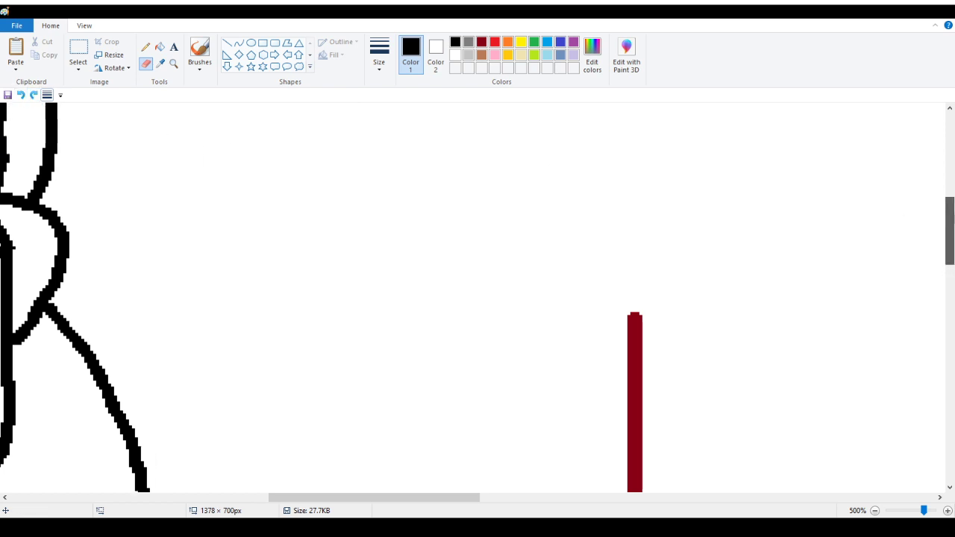
pyautogui.click(145, 47)
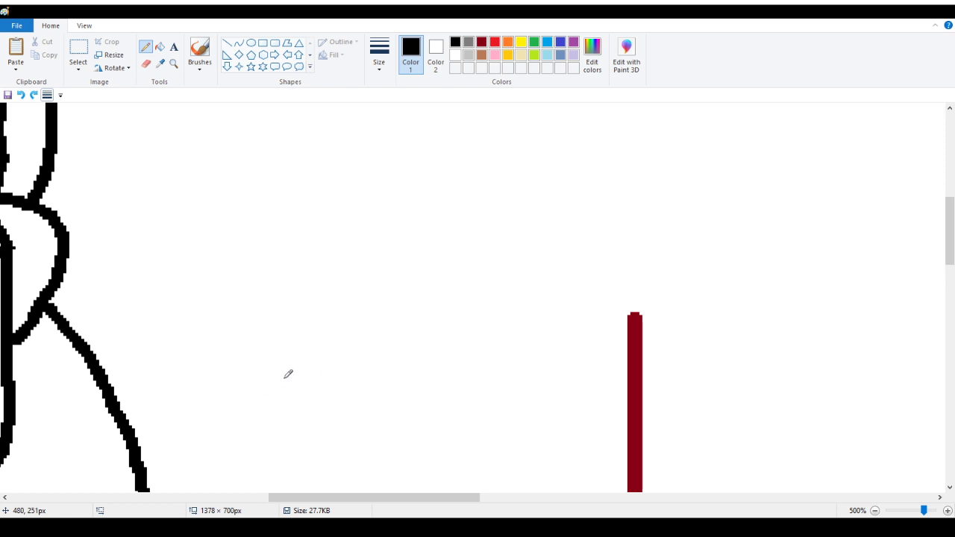
pyautogui.moveTo(288, 374)
pyautogui.mouseDown()
pyautogui.moveTo(249, 399)
pyautogui.moveTo(273, 412)
pyautogui.moveTo(297, 390)
pyautogui.moveTo(245, 383)
pyautogui.moveTo(246, 415)
pyautogui.moveTo(286, 402)
pyautogui.moveTo(273, 367)
pyautogui.moveTo(297, 314)
pyautogui.moveTo(318, 154)
pyautogui.moveTo(383, 180)
pyautogui.moveTo(503, 134)
pyautogui.moveTo(462, 361)
pyautogui.moveTo(440, 362)
pyautogui.moveTo(413, 383)
pyautogui.moveTo(441, 410)
pyautogui.moveTo(465, 385)
pyautogui.moveTo(464, 361)
pyautogui.mouseUp()
pyautogui.click(21, 95)
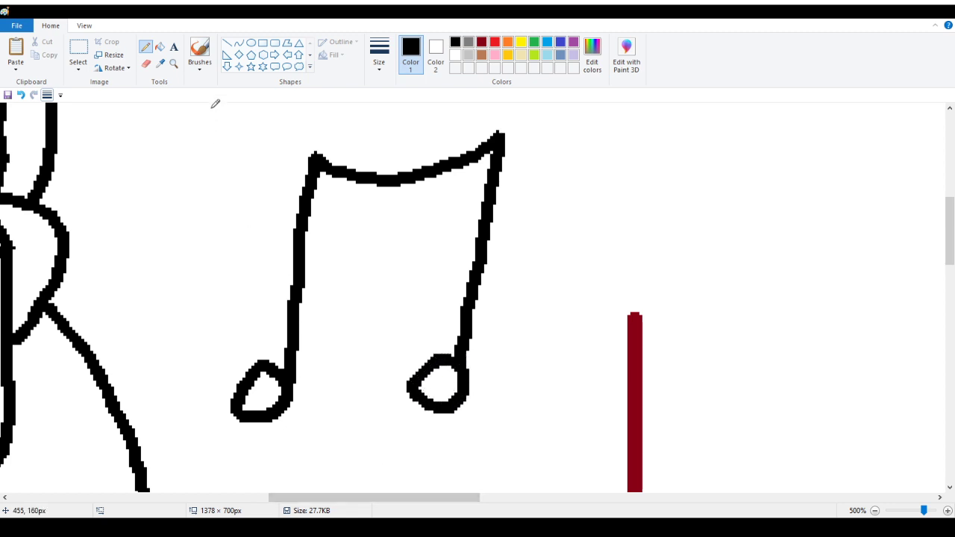
# Close the gaps in the hair outline by joining its top line and the strand above the ear to the flower petals.
pyautogui.click(173, 63)
pyautogui.rightClick(100, 197)
pyautogui.rightClick(11, 216)
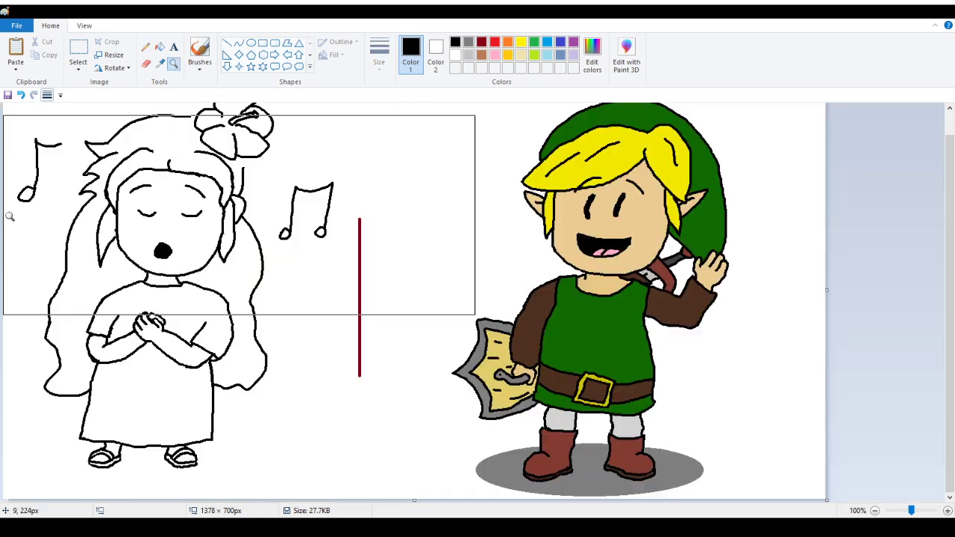
pyautogui.scroll(1, 45, 202)
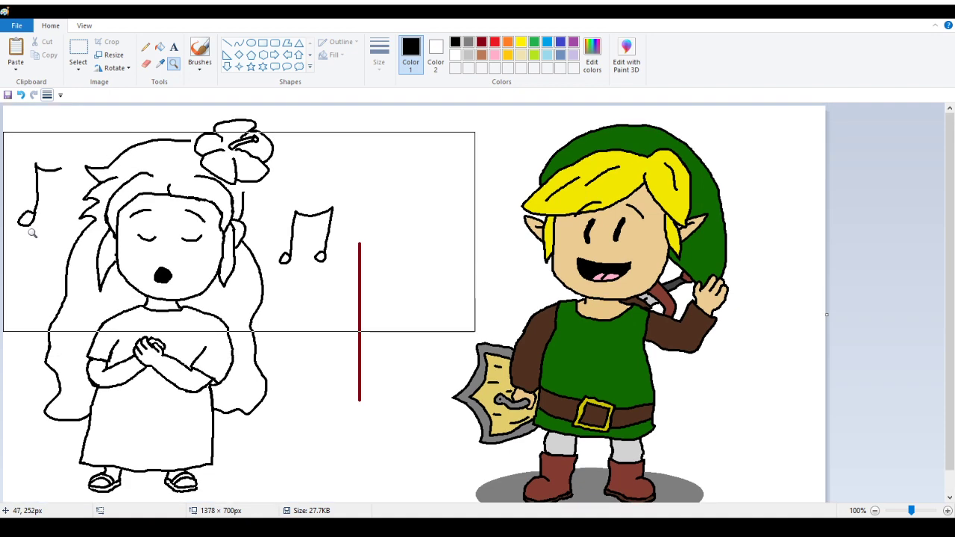
pyautogui.click(83, 197)
pyautogui.click(269, 182)
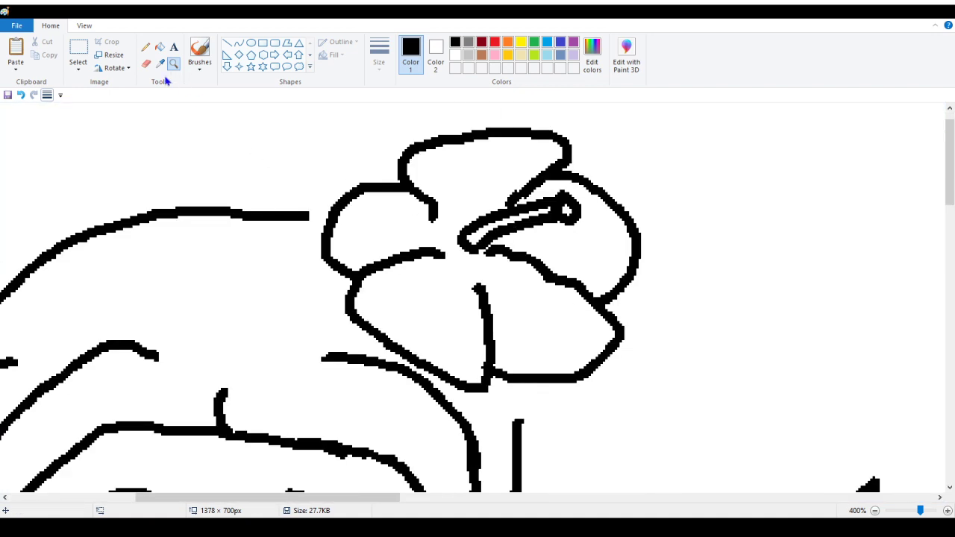
pyautogui.click(145, 46)
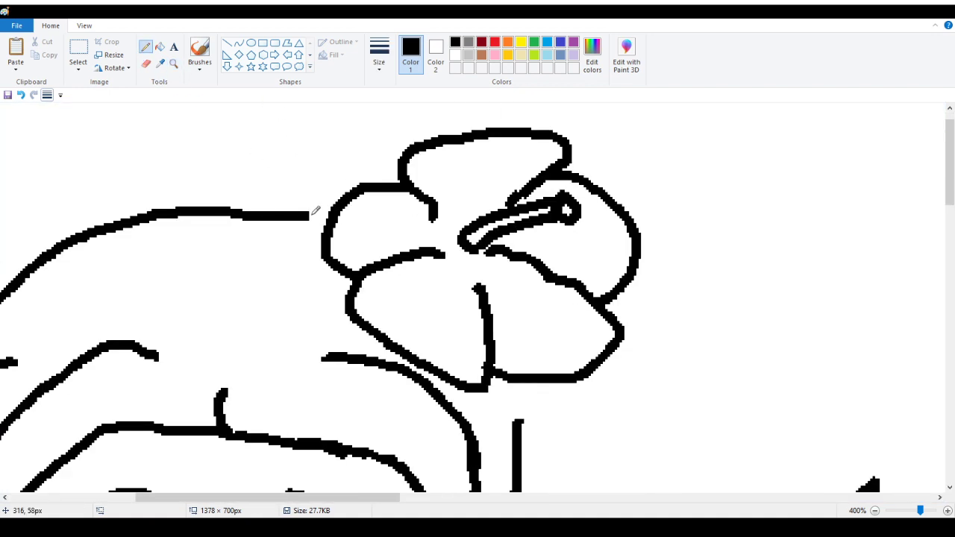
pyautogui.moveTo(312, 214); pyautogui.dragTo(323, 228)
pyautogui.moveTo(520, 416); pyautogui.dragTo(527, 379)
# Add a strand line inside the long hair beside each of Marin's shoulders.
pyautogui.scroll(-3, 522, 396)
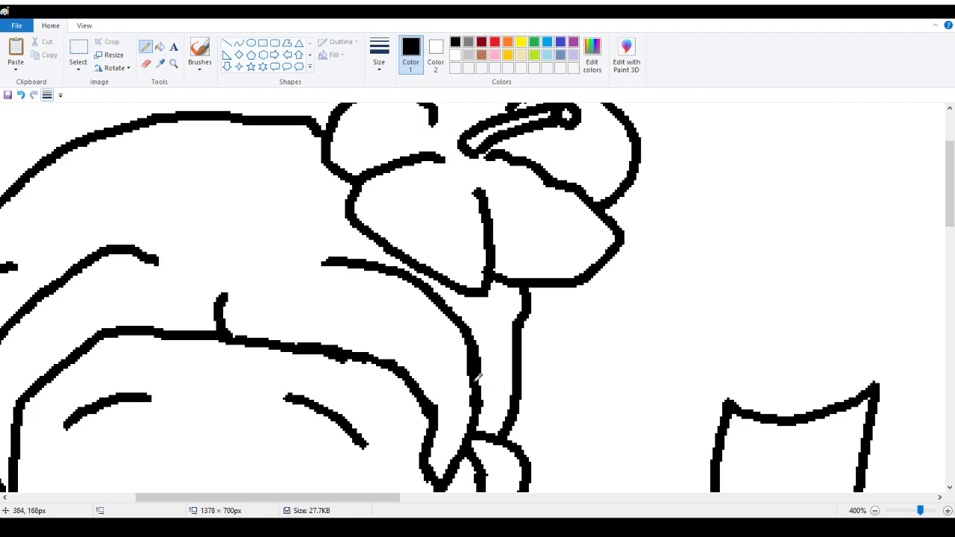
pyautogui.click(173, 63)
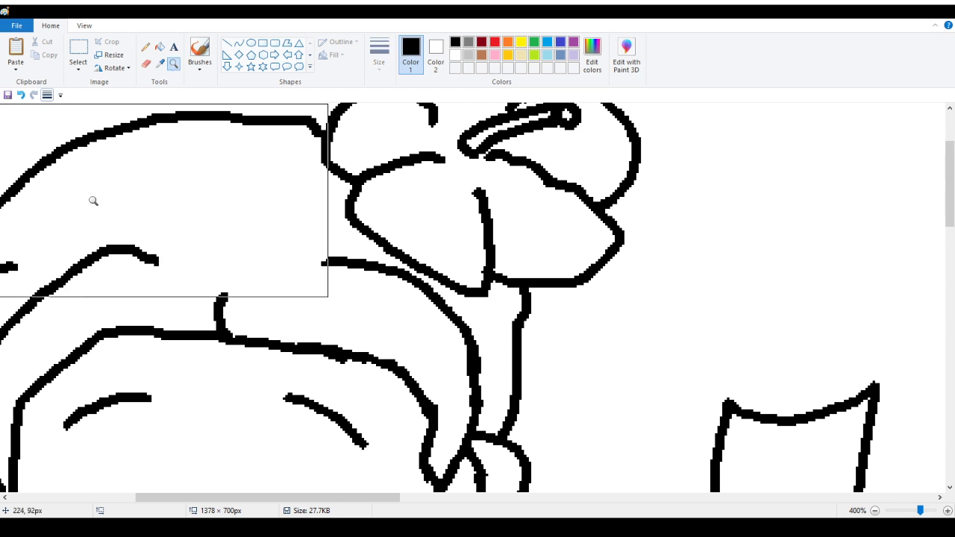
pyautogui.rightClick(92, 201)
pyautogui.rightClick(41, 219)
pyautogui.click(29, 281)
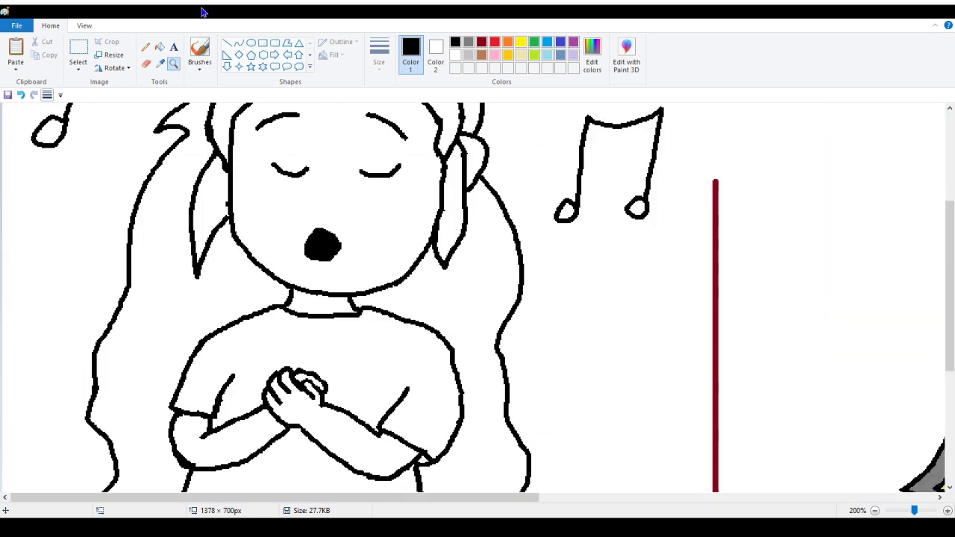
pyautogui.click(145, 47)
pyautogui.moveTo(170, 275); pyautogui.dragTo(152, 336)
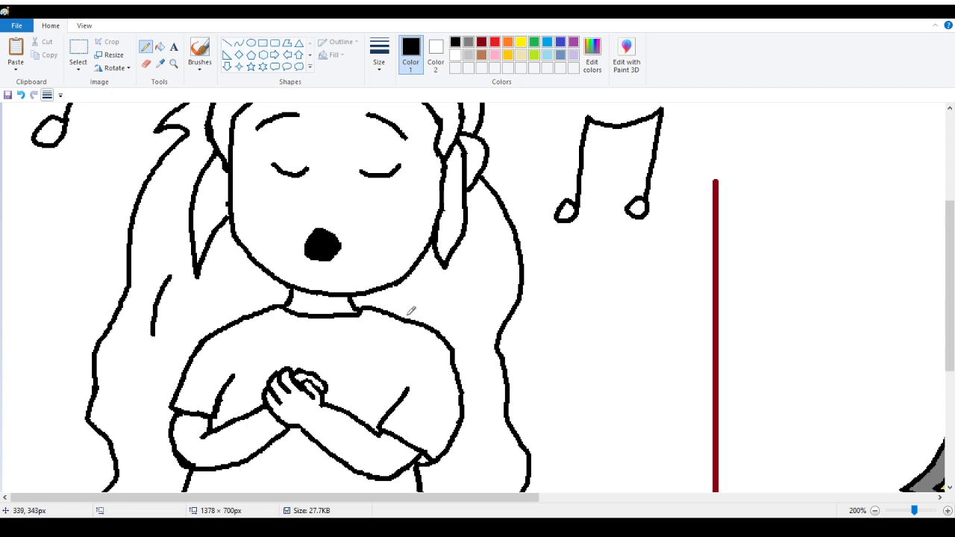
pyautogui.moveTo(442, 285); pyautogui.dragTo(461, 333)
# Add a short strand line near the lower end of the hair on each side of the dress.
pyautogui.scroll(-3, 490, 394)
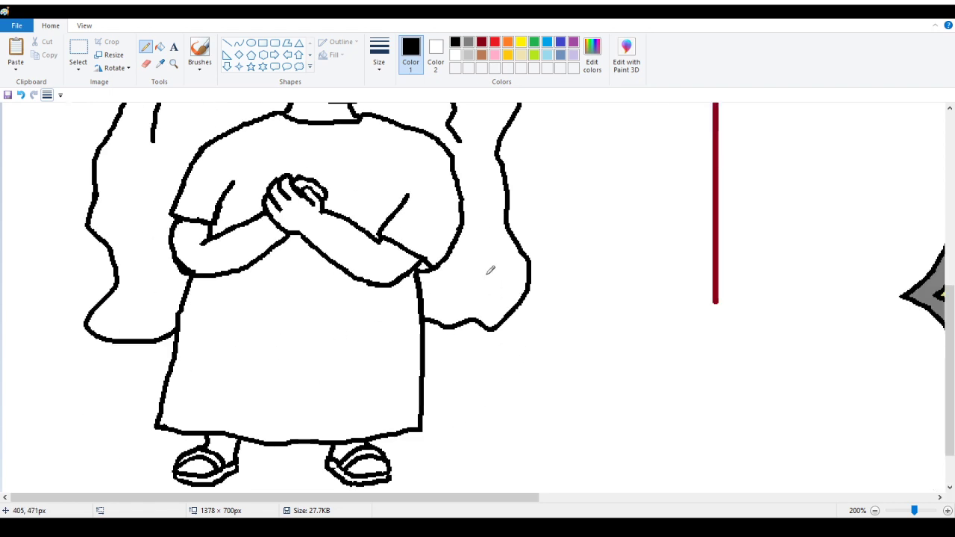
pyautogui.moveTo(486, 270); pyautogui.dragTo(485, 297)
pyautogui.moveTo(149, 276); pyautogui.dragTo(134, 312)
pyautogui.scroll(3, 135, 312)
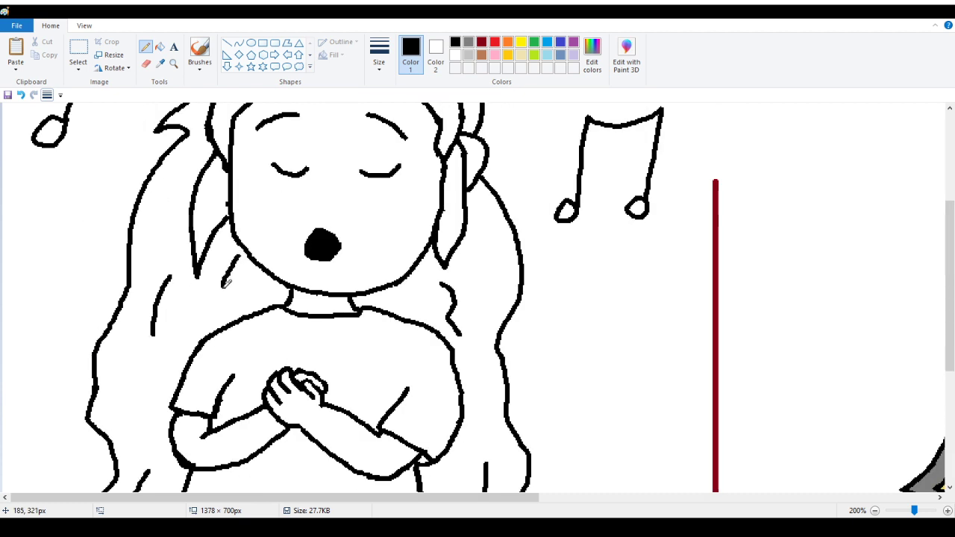
# Add two short strand lines to the hair on top of Marin's head.
pyautogui.scroll(5, 213, 337)
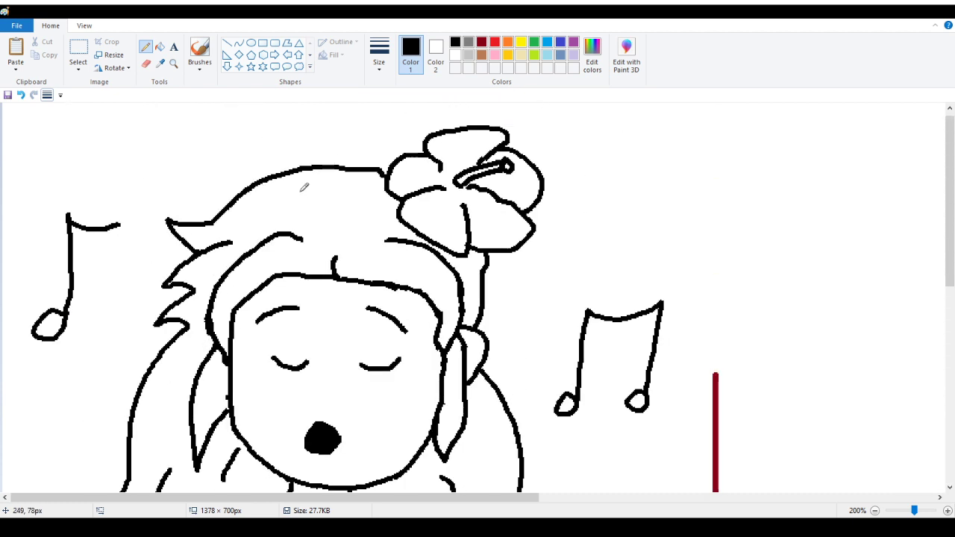
pyautogui.scroll(-3, 336, 321)
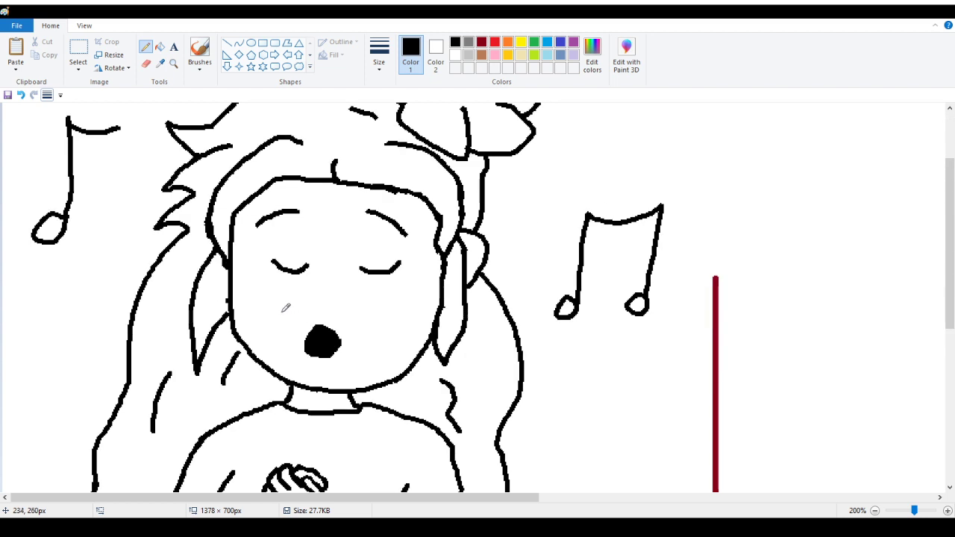
pyautogui.scroll(-3, 285, 307)
pyautogui.scroll(5, 280, 310)
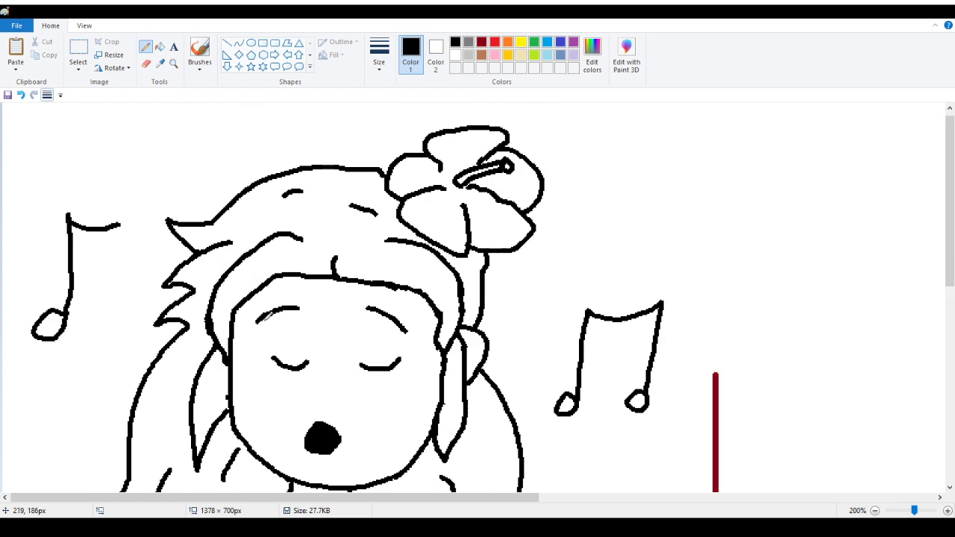
# Thin the underside of the forearm outline near the elbow on the right side of Marin's body with the Pencil.
pyautogui.click(174, 64)
pyautogui.rightClick(89, 224)
pyautogui.rightClick(86, 257)
pyautogui.click(86, 230)
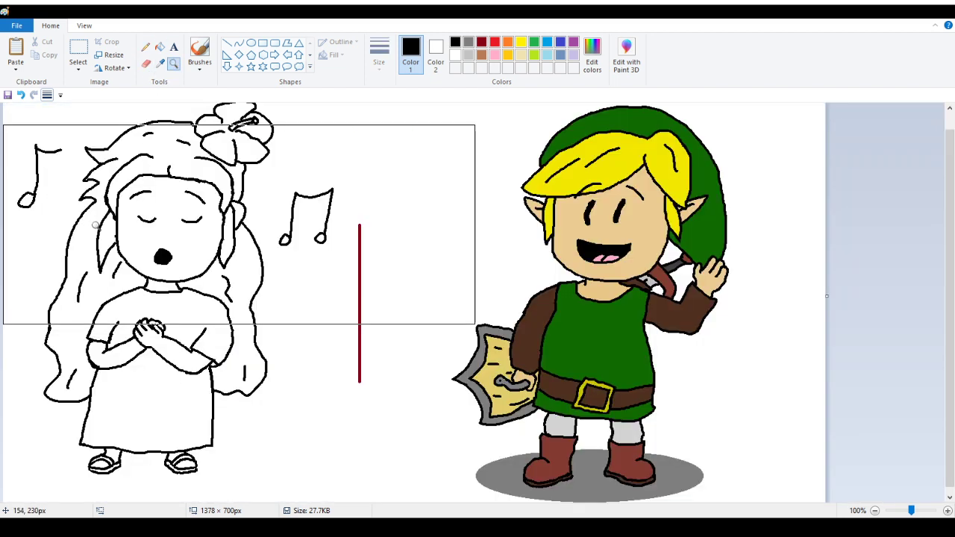
pyautogui.click(97, 360)
pyautogui.click(311, 316)
pyautogui.click(336, 254)
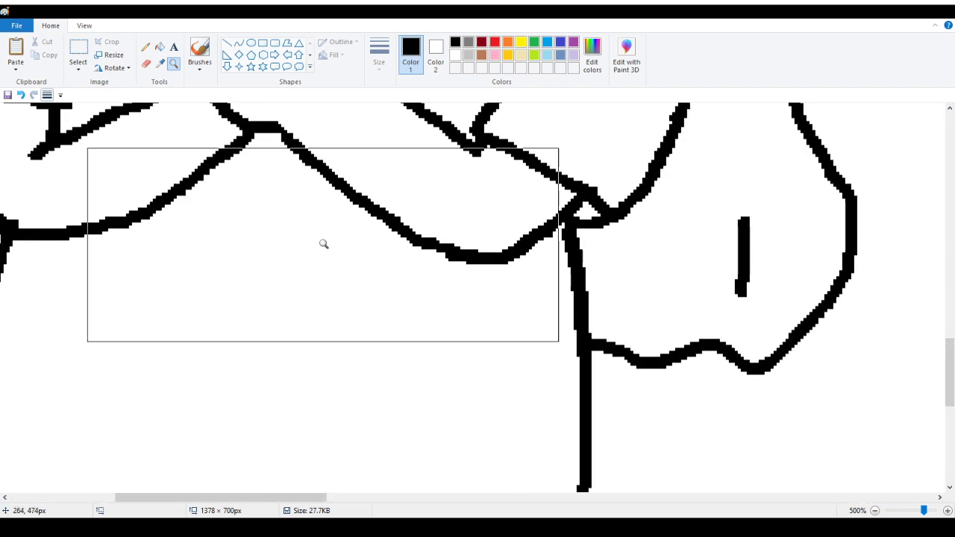
pyautogui.hscroll(2, 336, 232)
pyautogui.click(284, 230)
pyautogui.scroll(3, 373, 254)
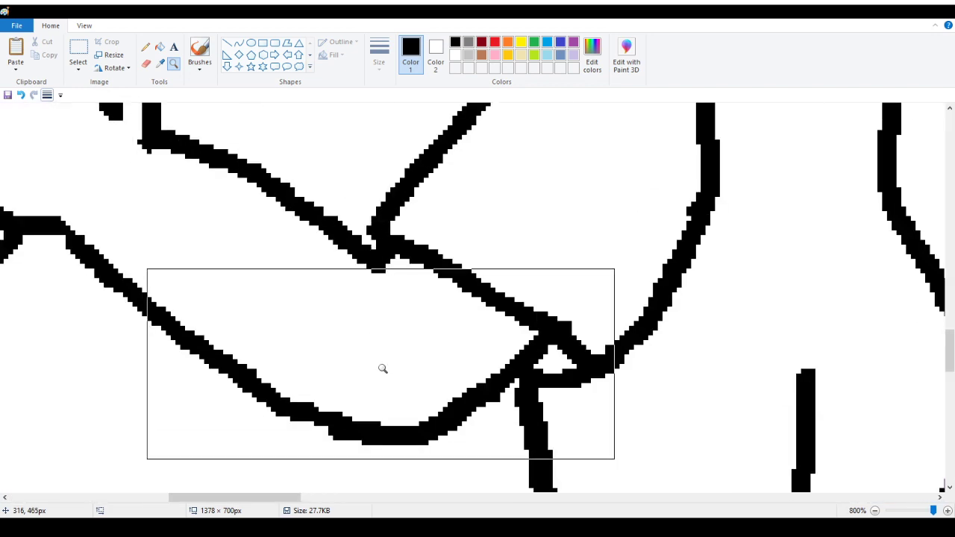
pyautogui.click(145, 48)
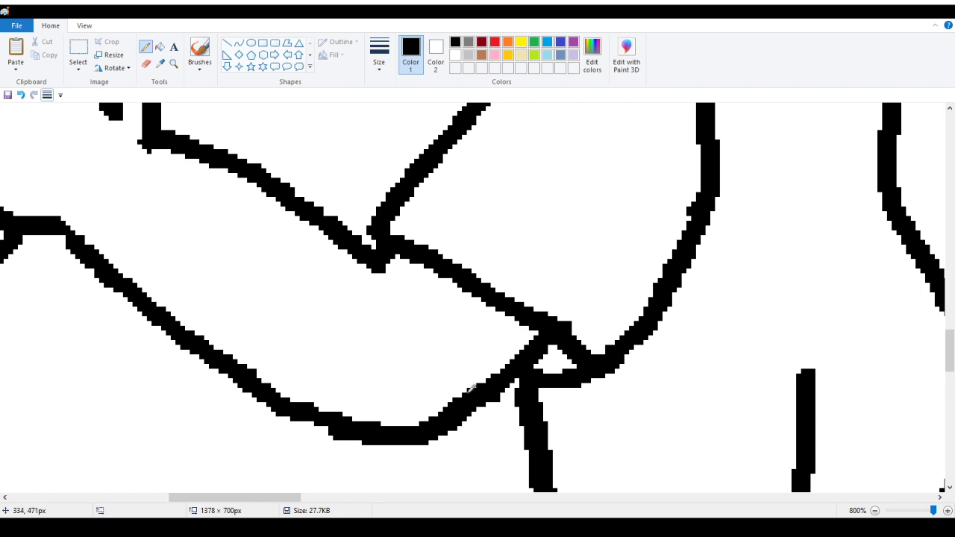
pyautogui.moveTo(478, 379)
pyautogui.mouseDown()
pyautogui.moveTo(441, 418)
pyautogui.moveTo(413, 426)
pyautogui.moveTo(482, 382)
pyautogui.moveTo(458, 397)
pyautogui.mouseUp()
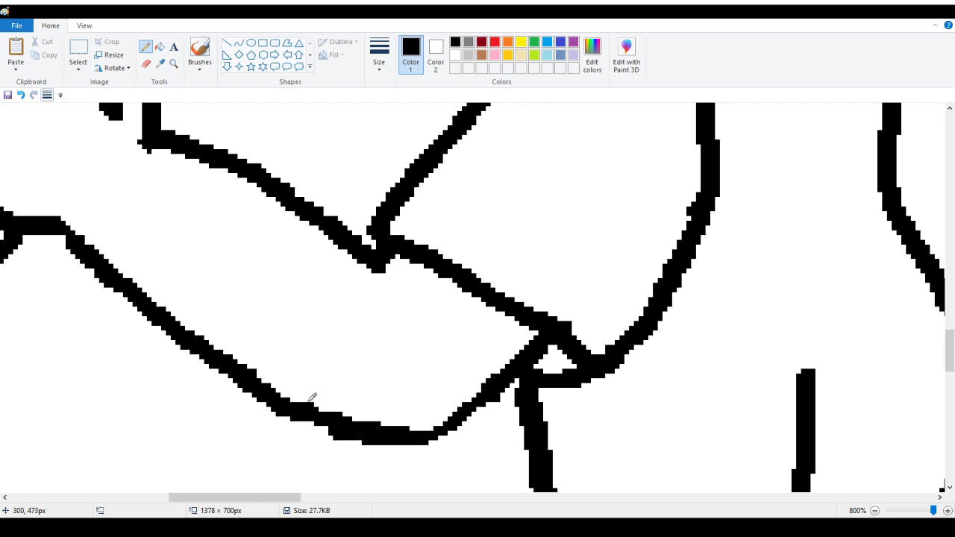
pyautogui.moveTo(381, 445)
pyautogui.mouseDown()
pyautogui.moveTo(432, 444)
pyautogui.moveTo(486, 404)
pyautogui.moveTo(432, 454)
pyautogui.moveTo(446, 439)
pyautogui.moveTo(396, 449)
pyautogui.moveTo(433, 451)
pyautogui.moveTo(439, 435)
pyautogui.moveTo(460, 430)
pyautogui.moveTo(439, 446)
pyautogui.mouseUp()
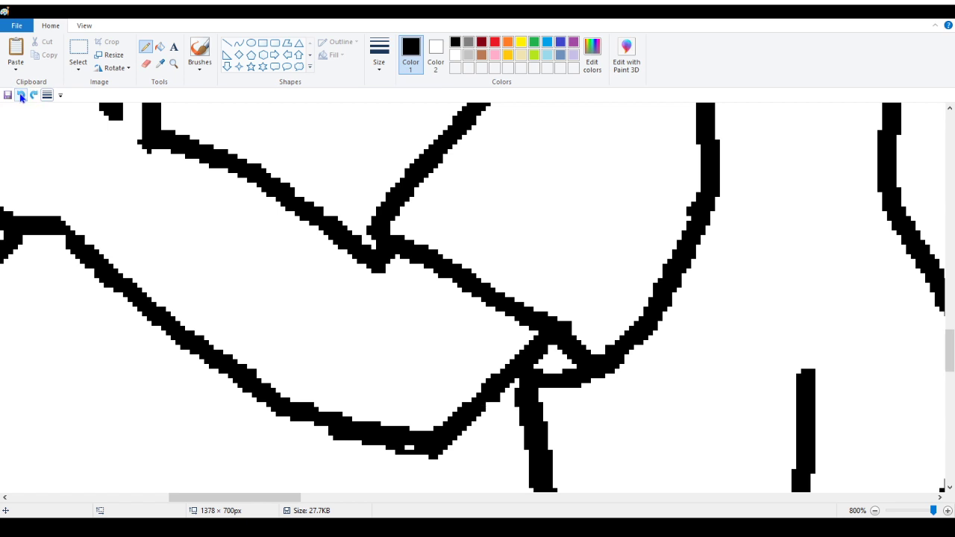
pyautogui.click(21, 95)
pyautogui.click(21, 94)
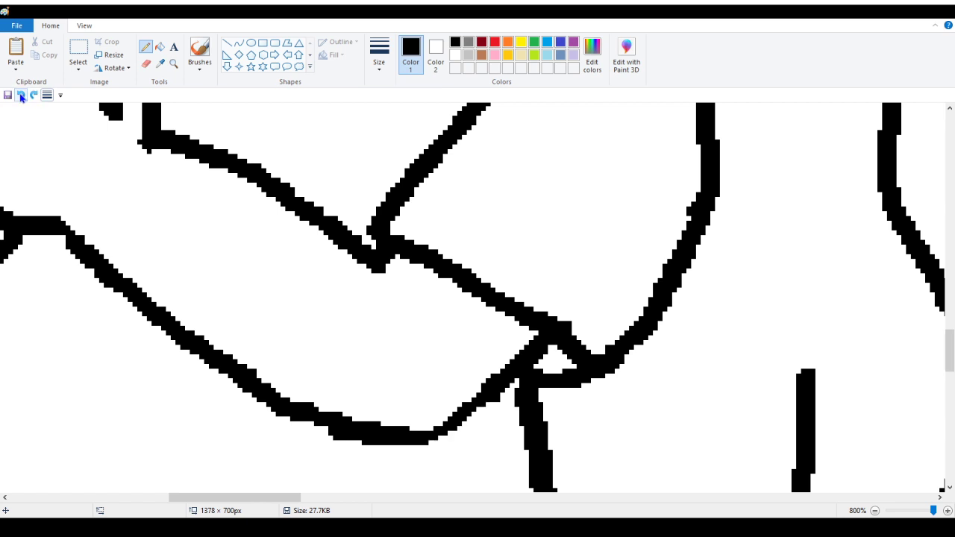
pyautogui.hotkey('ctrl', 'y')
pyautogui.hotkey('ctrl', 'z')
# Redraw the underside of the right-hand forearm as a smooth, even curve, and thin the thick outline at the opposite elbow.
pyautogui.moveTo(496, 401)
pyautogui.mouseDown()
pyautogui.moveTo(454, 443)
pyautogui.moveTo(421, 456)
pyautogui.moveTo(300, 423)
pyautogui.moveTo(425, 452)
pyautogui.moveTo(412, 453)
pyautogui.moveTo(443, 438)
pyautogui.moveTo(438, 446)
pyautogui.moveTo(483, 405)
pyautogui.moveTo(469, 425)
pyautogui.moveTo(471, 401)
pyautogui.moveTo(428, 438)
pyautogui.moveTo(395, 442)
pyautogui.moveTo(348, 411)
pyautogui.mouseUp()
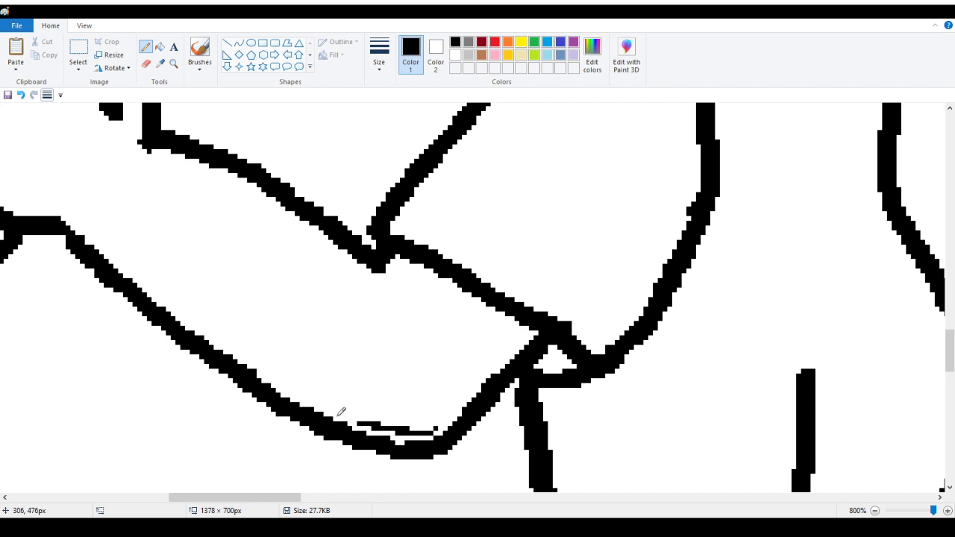
pyautogui.moveTo(362, 422)
pyautogui.mouseDown()
pyautogui.moveTo(404, 434)
pyautogui.moveTo(410, 424)
pyautogui.moveTo(419, 435)
pyautogui.moveTo(433, 427)
pyautogui.moveTo(391, 456)
pyautogui.moveTo(415, 439)
pyautogui.mouseUp()
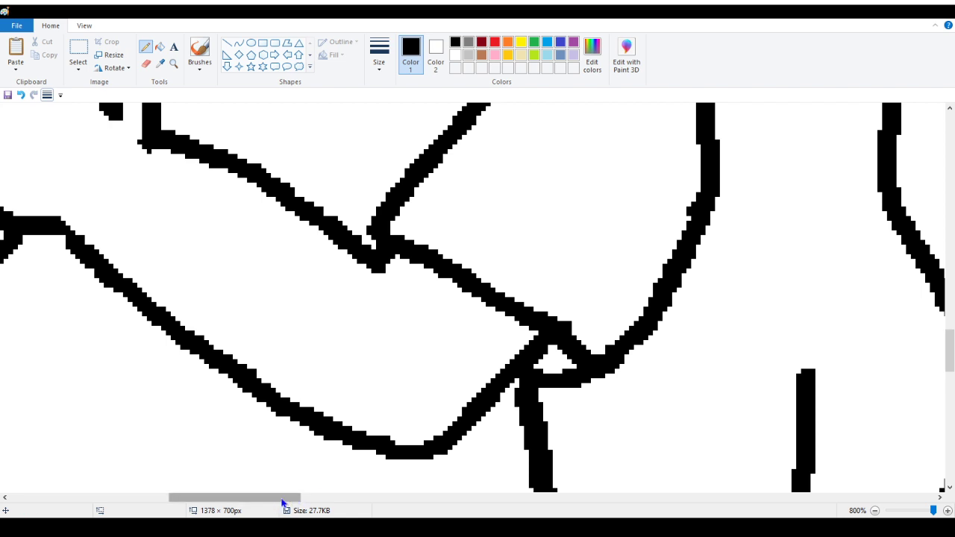
pyautogui.moveTo(284, 498)
pyautogui.mouseDown()
pyautogui.moveTo(168, 498)
pyautogui.moveTo(182, 514)
pyautogui.mouseUp()
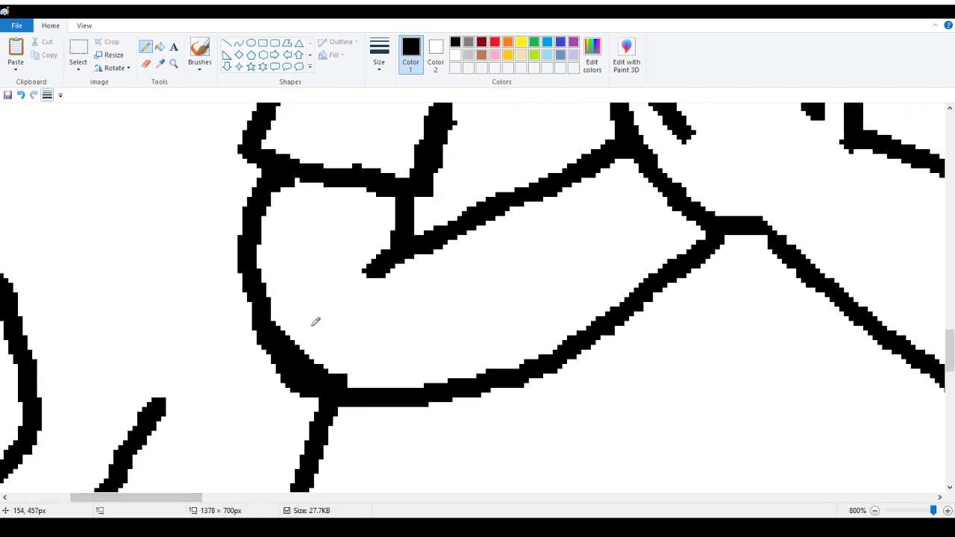
pyautogui.moveTo(289, 340)
pyautogui.mouseDown()
pyautogui.moveTo(312, 360)
pyautogui.moveTo(348, 368)
pyautogui.moveTo(332, 373)
pyautogui.mouseUp()
pyautogui.moveTo(293, 342)
pyautogui.mouseDown()
pyautogui.moveTo(319, 367)
pyautogui.moveTo(345, 370)
pyautogui.mouseUp()
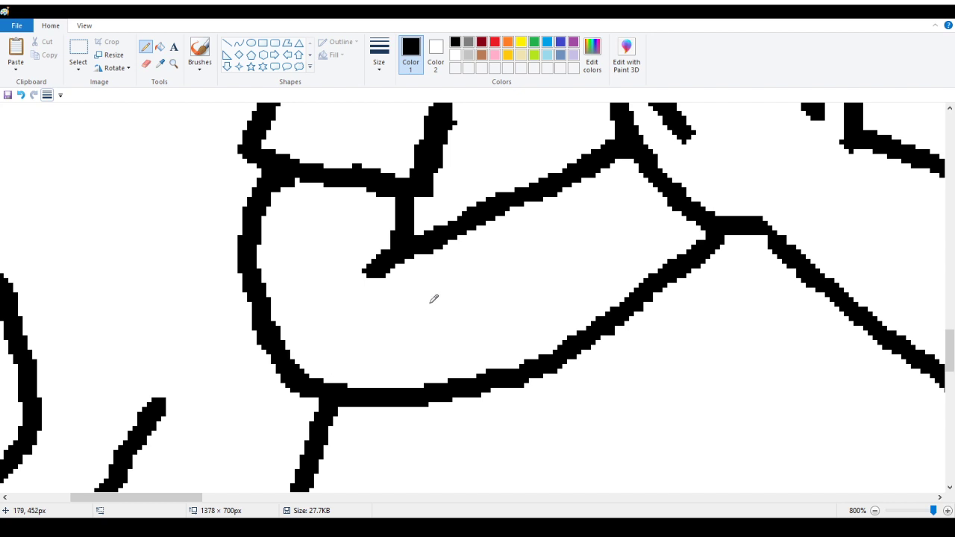
# Fill all sections of Marin's hair with orange, including both long sides and the locks beside her face.
pyautogui.click(173, 64)
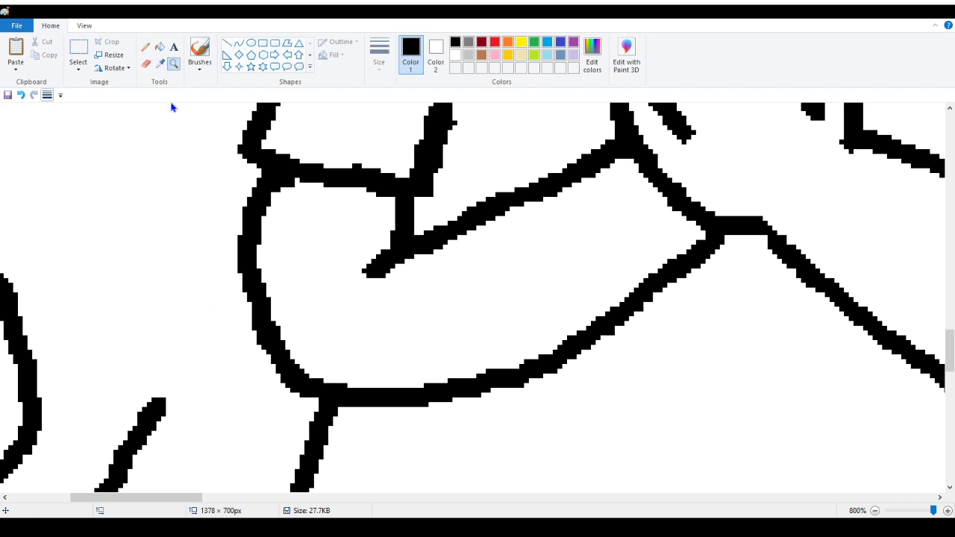
pyautogui.rightClick(96, 134)
pyautogui.rightClick(73, 144)
pyautogui.rightClick(72, 144)
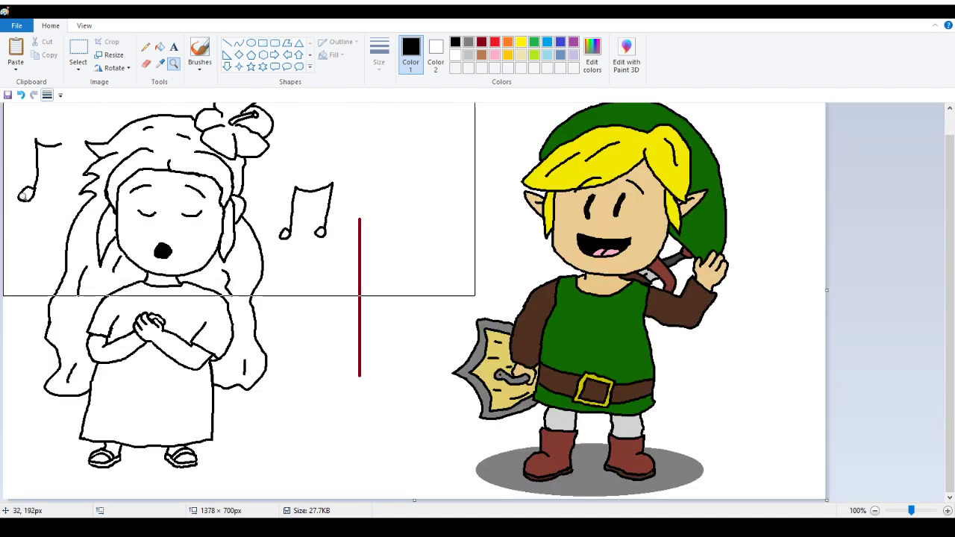
pyautogui.scroll(1, 54, 224)
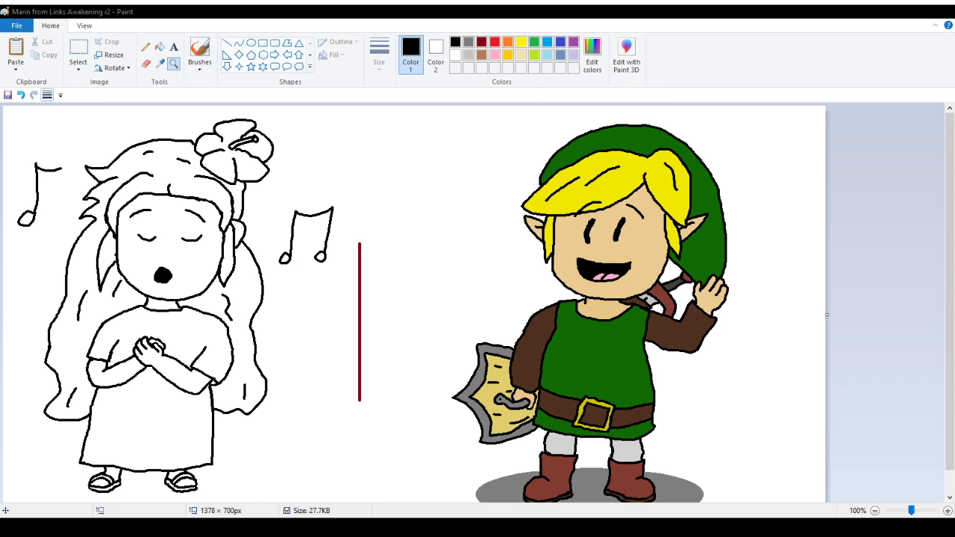
pyautogui.click(508, 43)
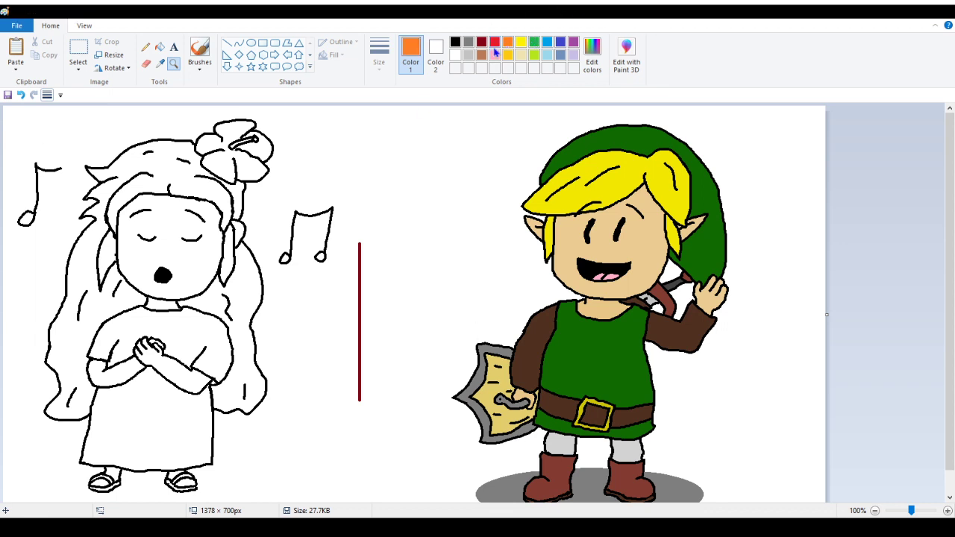
pyautogui.click(160, 46)
pyautogui.click(159, 172)
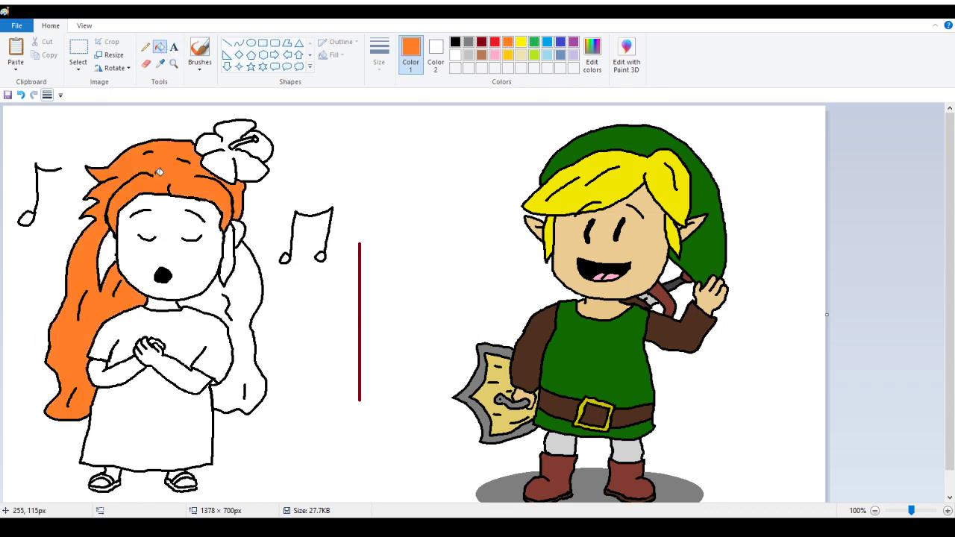
pyautogui.click(248, 269)
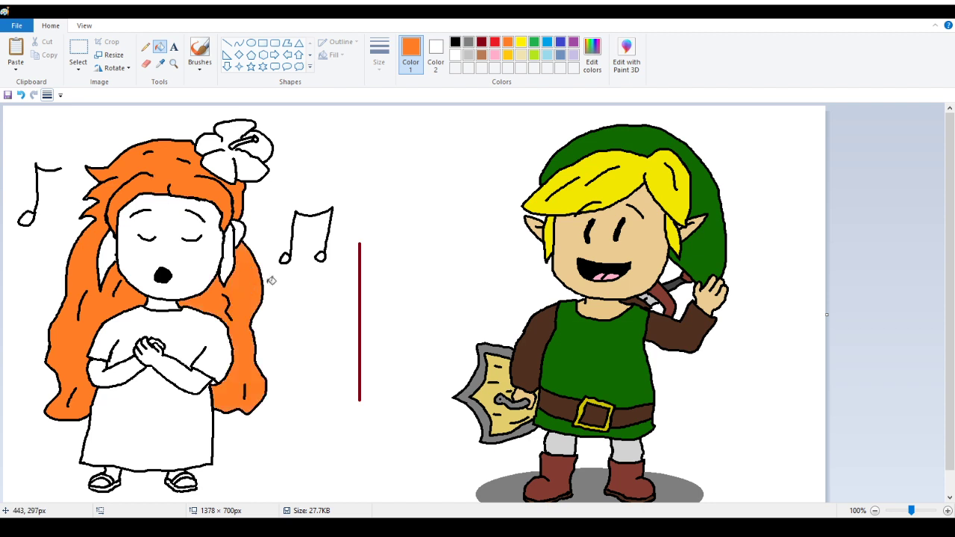
pyautogui.click(116, 269)
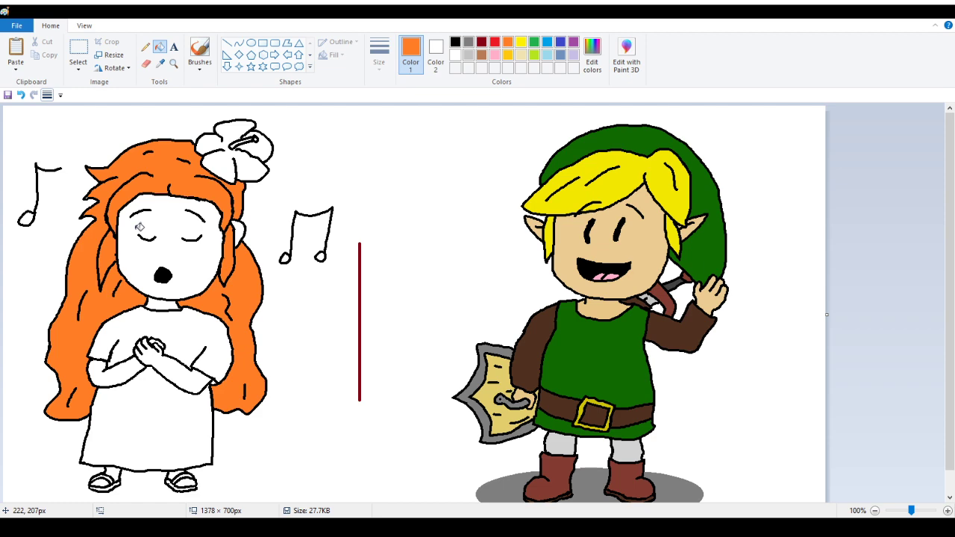
pyautogui.click(172, 64)
pyautogui.click(239, 246)
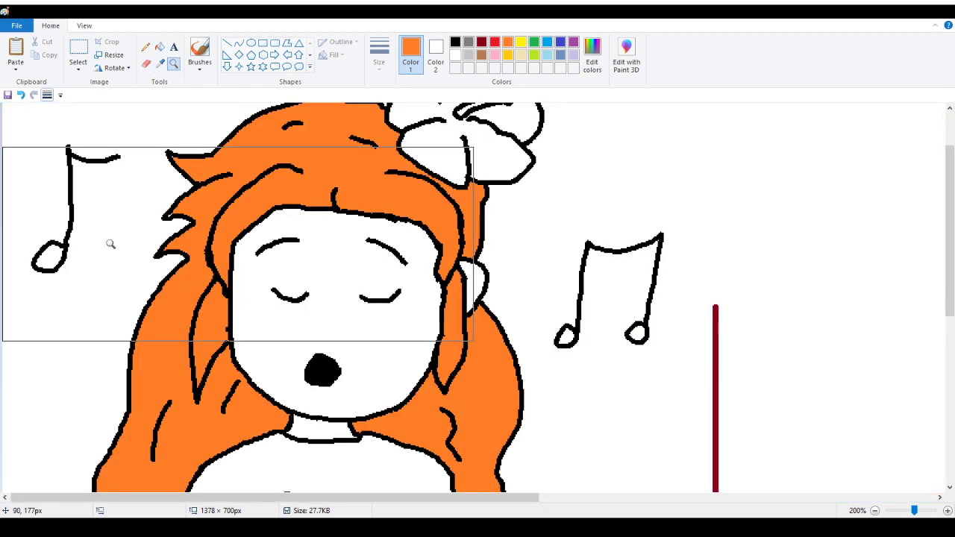
pyautogui.click(196, 251)
pyautogui.click(272, 256)
pyautogui.click(326, 263)
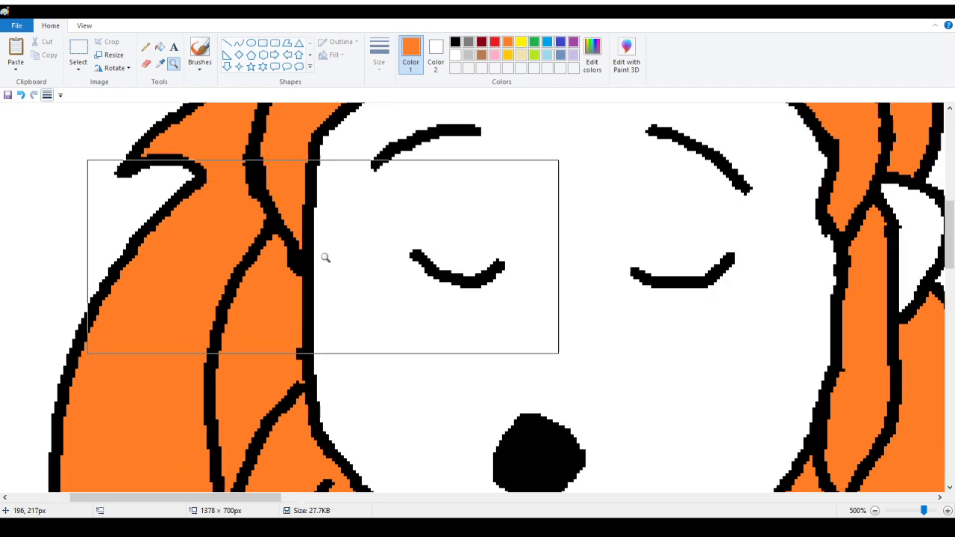
pyautogui.click(267, 267)
pyautogui.click(146, 48)
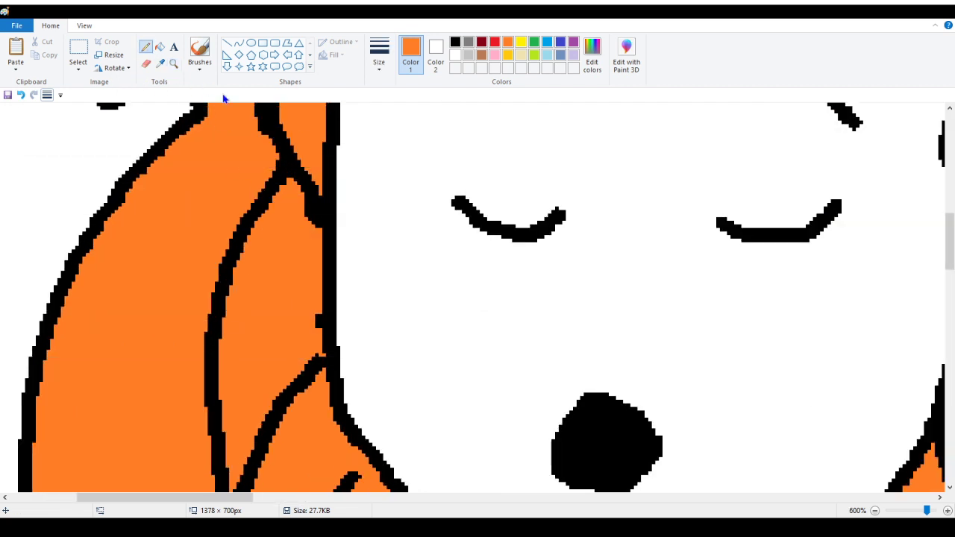
pyautogui.click(454, 41)
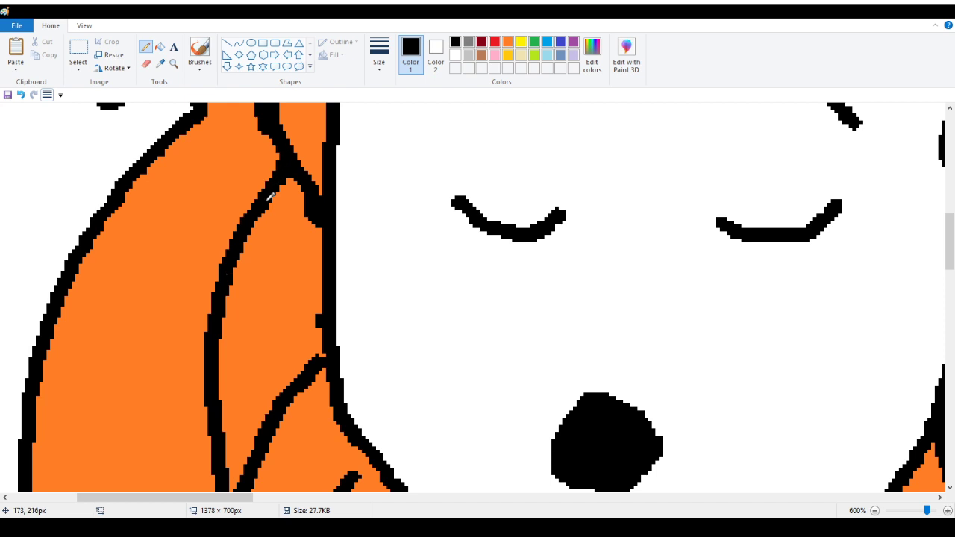
pyautogui.scroll(-3, 232, 289)
pyautogui.click(173, 64)
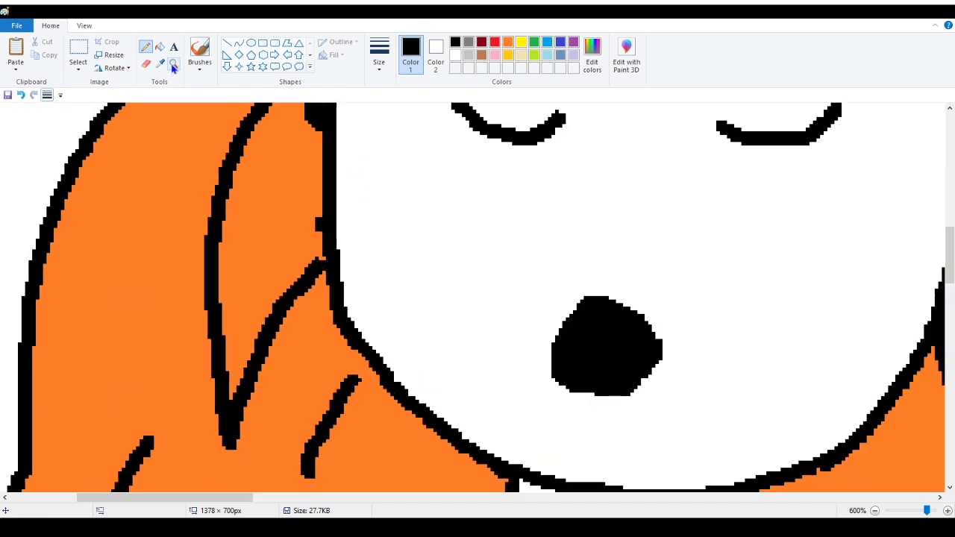
pyautogui.rightClick(138, 151)
pyautogui.rightClick(138, 150)
pyautogui.rightClick(27, 167)
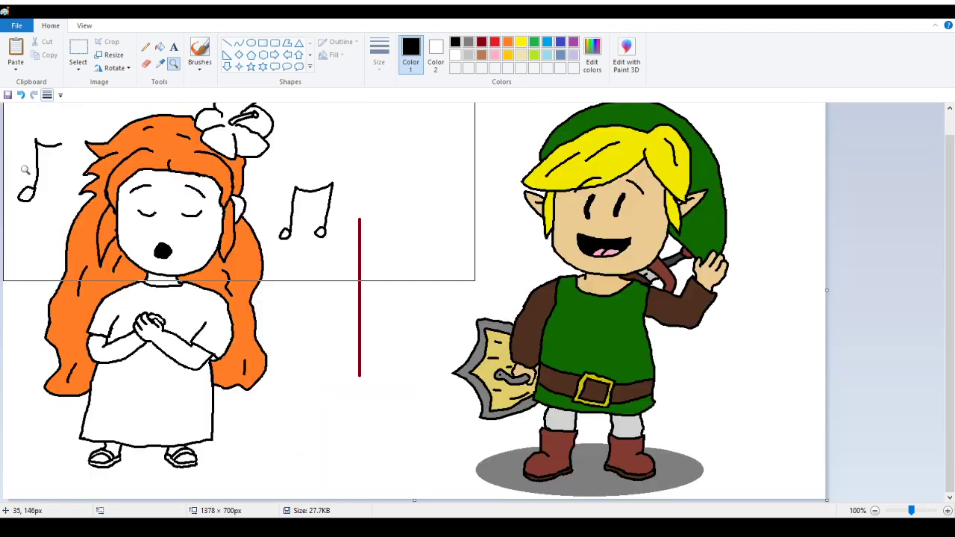
# Erase the upper part of the outer outline of the hair lock on the left side of Marin's face.
pyautogui.click(110, 216)
pyautogui.click(199, 271)
pyautogui.click(313, 329)
pyautogui.click(273, 285)
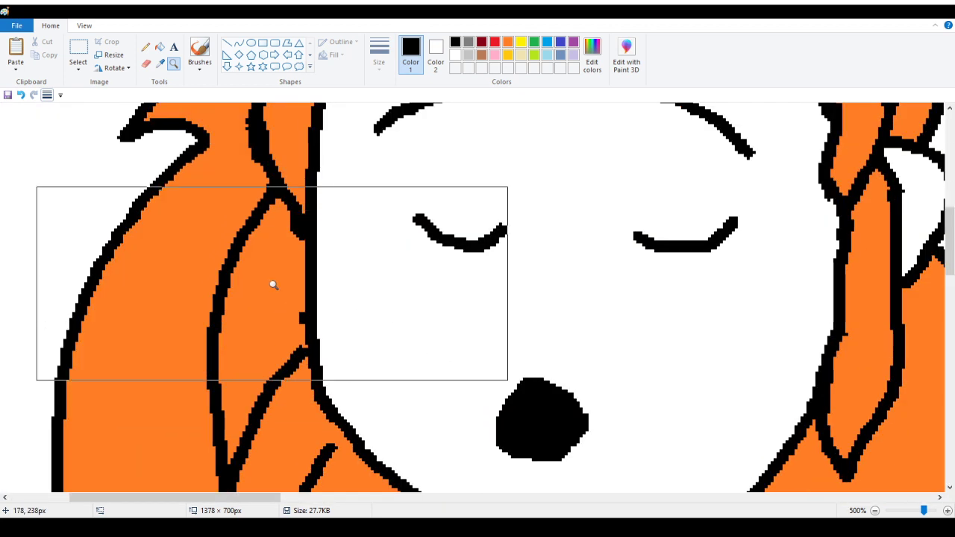
pyautogui.click(271, 203)
pyautogui.click(145, 47)
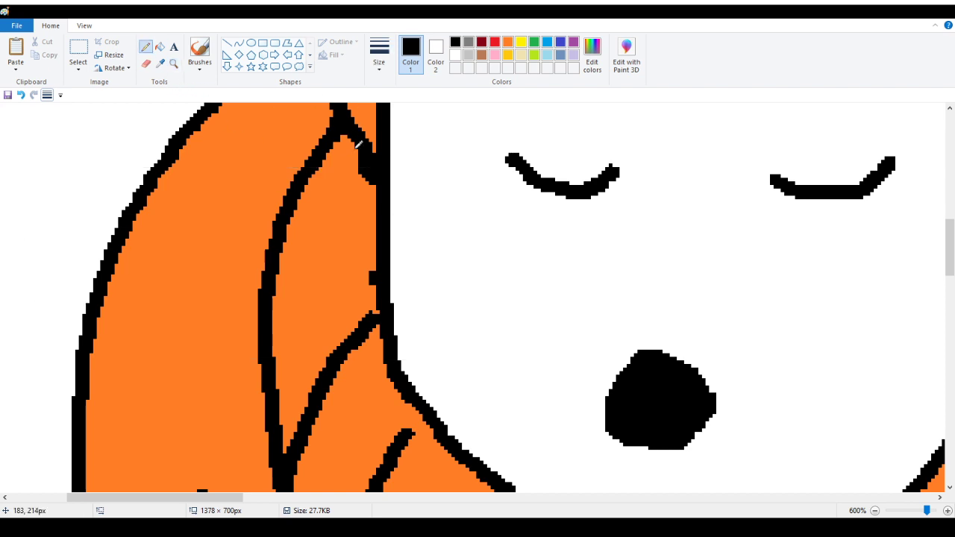
pyautogui.scroll(3, 344, 189)
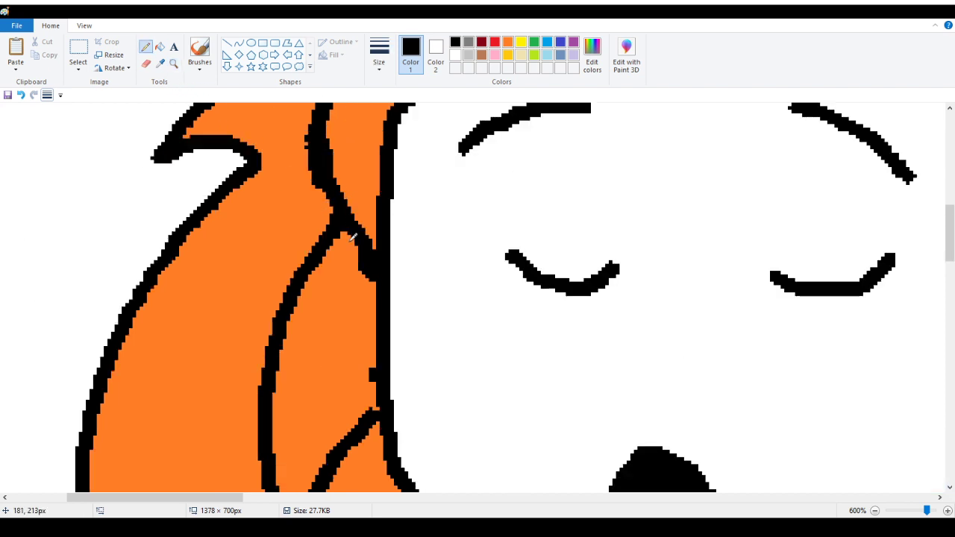
pyautogui.click(146, 64)
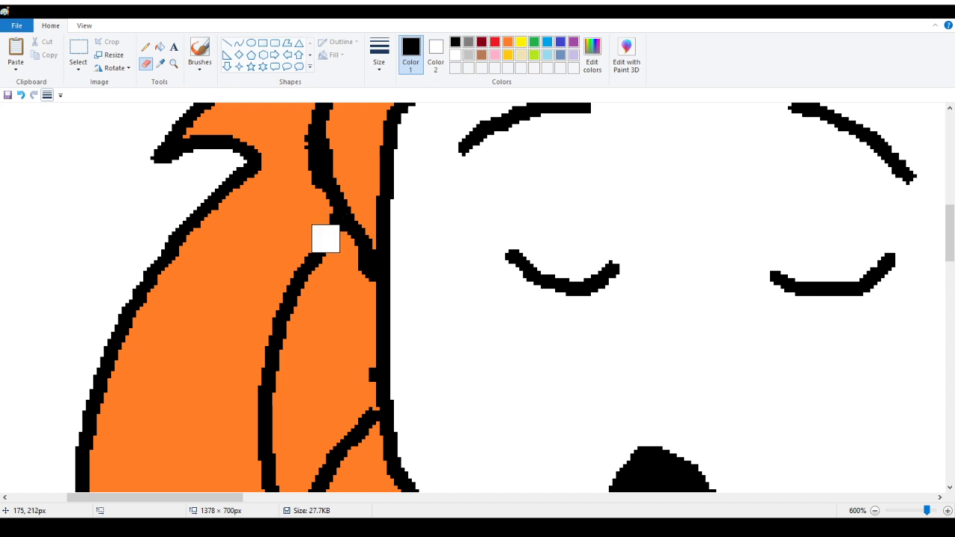
pyautogui.moveTo(326, 231); pyautogui.dragTo(272, 327)
pyautogui.click(145, 46)
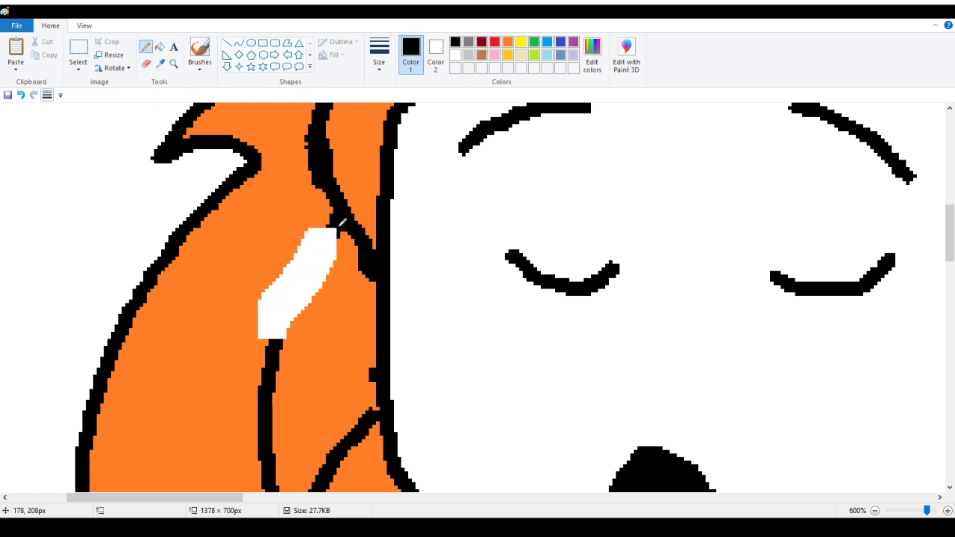
pyautogui.moveTo(340, 223)
pyautogui.mouseDown()
pyautogui.moveTo(297, 263)
pyautogui.moveTo(285, 306)
pyautogui.moveTo(309, 360)
pyautogui.moveTo(351, 401)
pyautogui.moveTo(371, 403)
pyautogui.mouseUp()
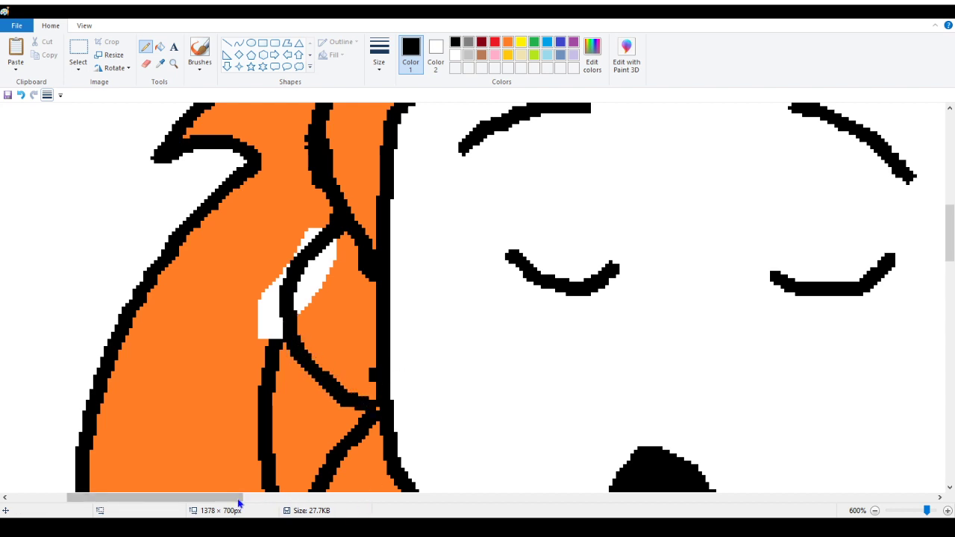
pyautogui.moveTo(229, 500); pyautogui.dragTo(268, 504)
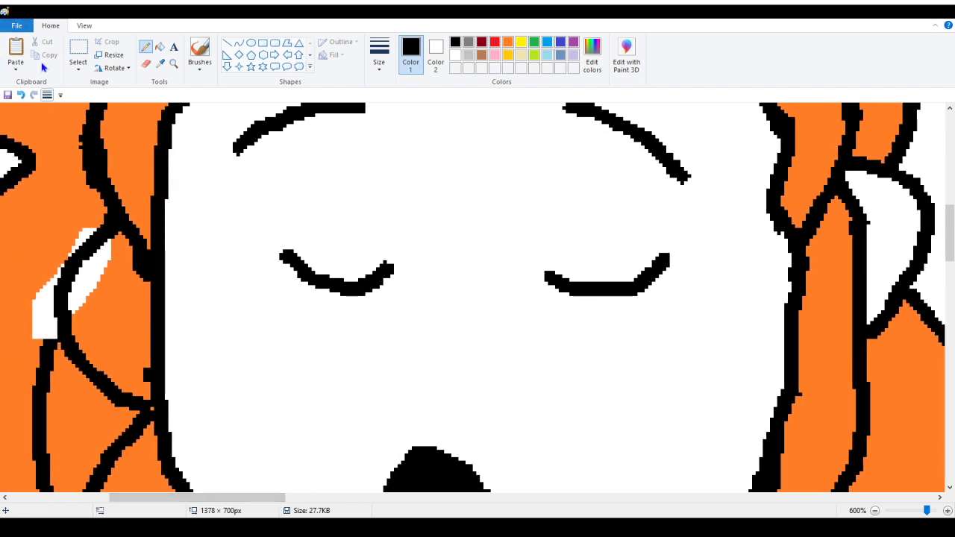
pyautogui.click(21, 95)
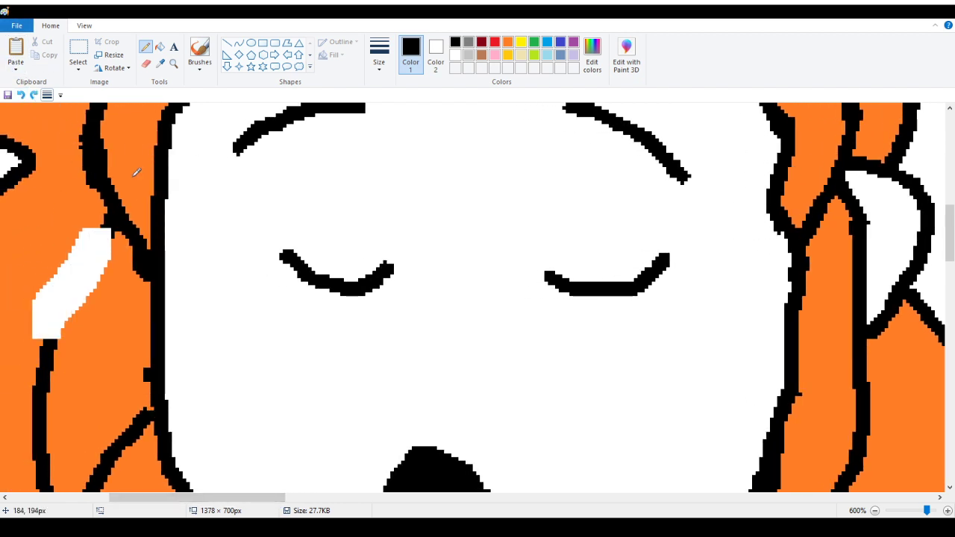
# Draw the black ear outline on the left side of Marin's face, reconnect the hair lock's outline to it, and remove the excess line inside the ear.
pyautogui.moveTo(103, 188)
pyautogui.mouseDown()
pyautogui.moveTo(78, 200)
pyautogui.moveTo(53, 246)
pyautogui.moveTo(133, 337)
pyautogui.moveTo(152, 333)
pyautogui.mouseUp()
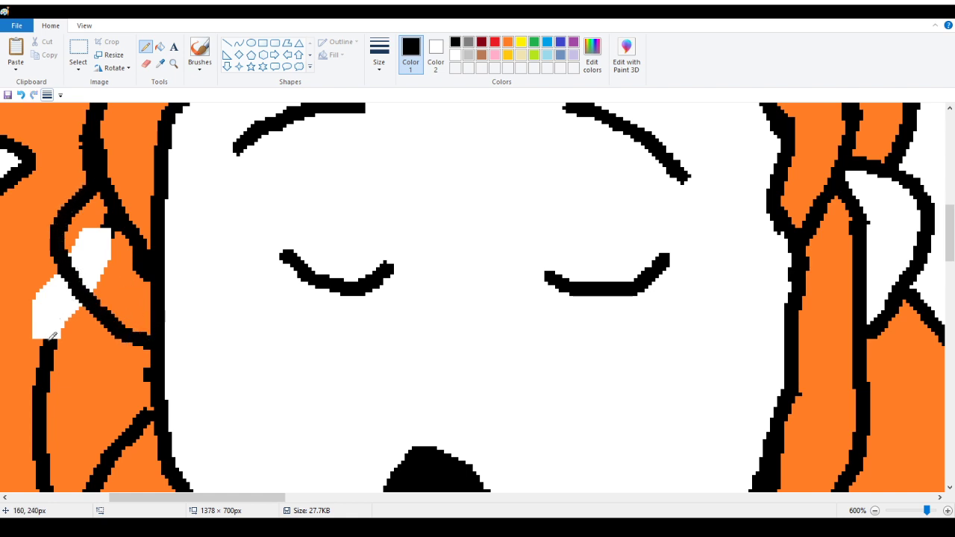
pyautogui.moveTo(51, 338); pyautogui.dragTo(69, 283)
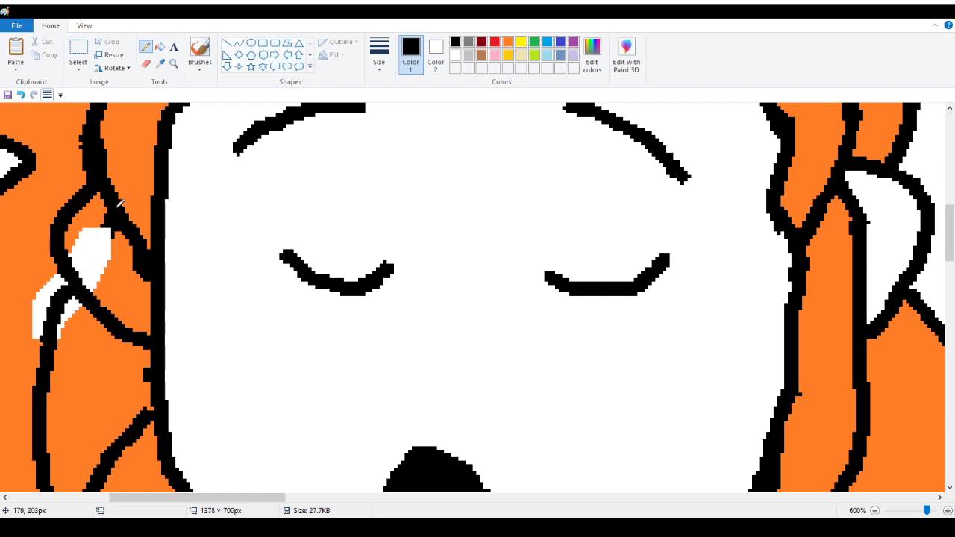
pyautogui.moveTo(106, 217)
pyautogui.mouseDown()
pyautogui.moveTo(116, 237)
pyautogui.moveTo(103, 216)
pyautogui.mouseUp()
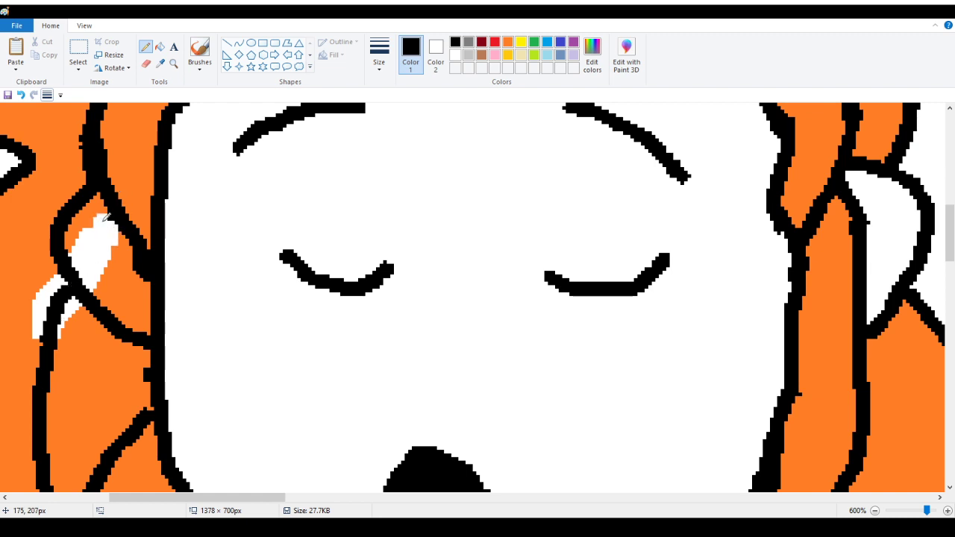
# Fill the inside of the new ear with white and the white gaps around the hair lock with the hair's orange.
pyautogui.click(160, 46)
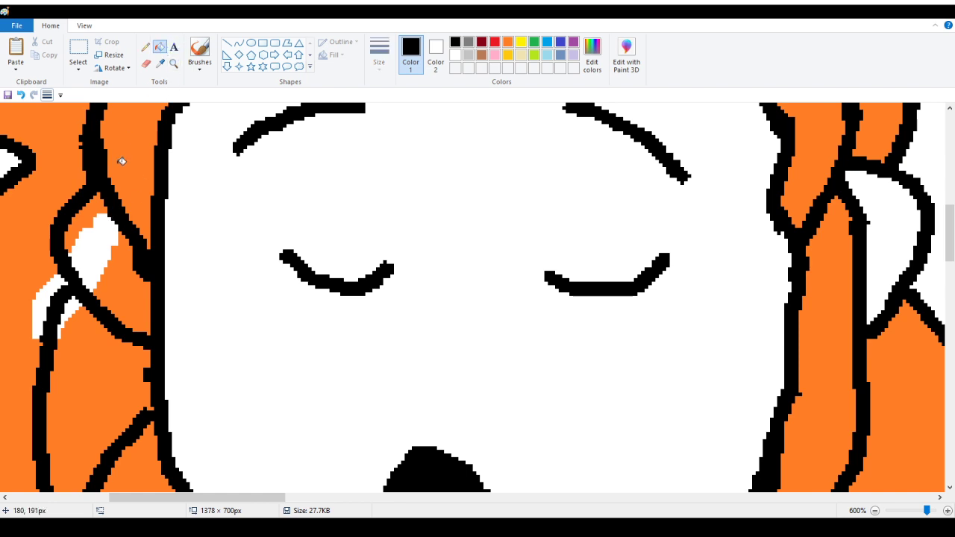
pyautogui.click(85, 214)
pyautogui.click(119, 274)
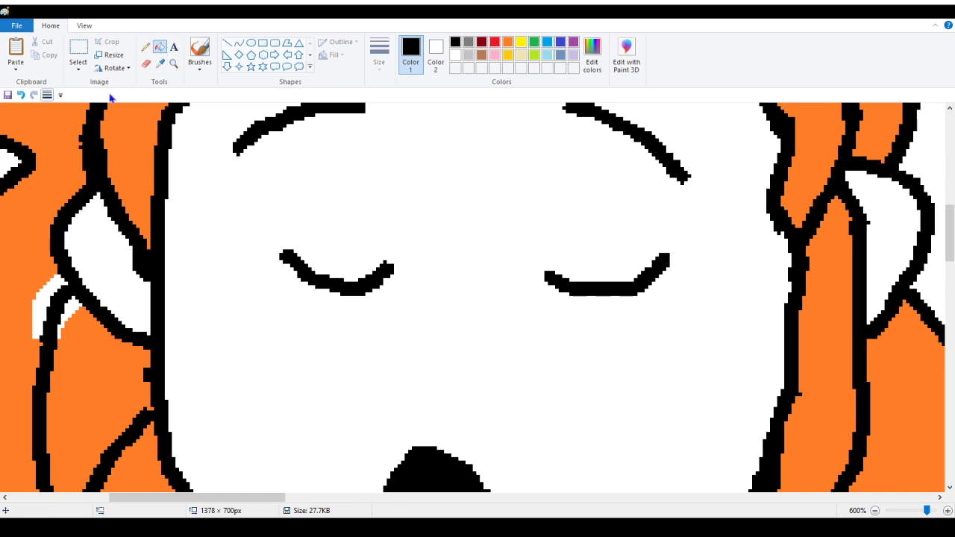
pyautogui.click(160, 65)
pyautogui.click(38, 292)
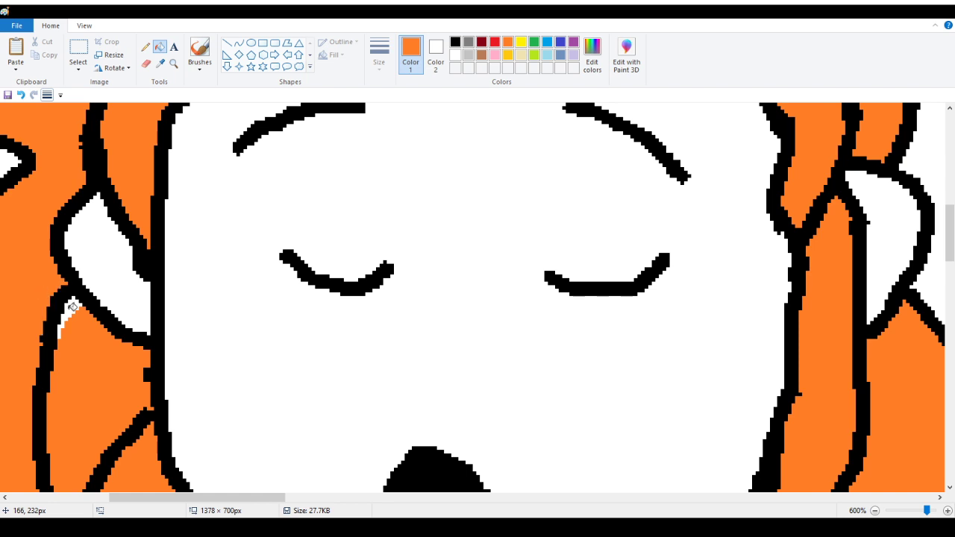
pyautogui.click(72, 307)
# Recolor all of Marin's hair with a custom darker orange.
pyautogui.click(173, 64)
pyautogui.rightClick(132, 156)
pyautogui.rightClick(132, 157)
pyautogui.rightClick(131, 157)
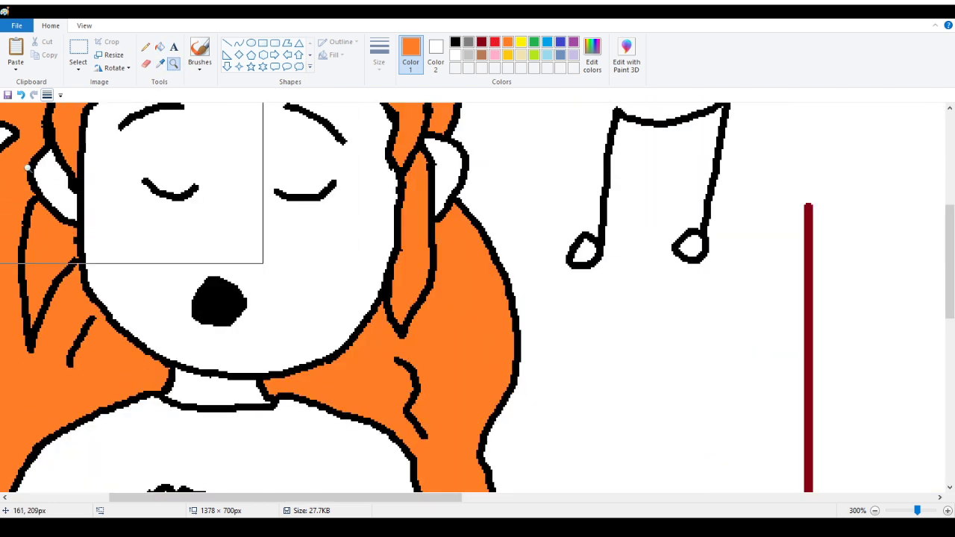
pyautogui.rightClick(187, 179)
pyautogui.rightClick(237, 189)
pyautogui.scroll(1, 216, 215)
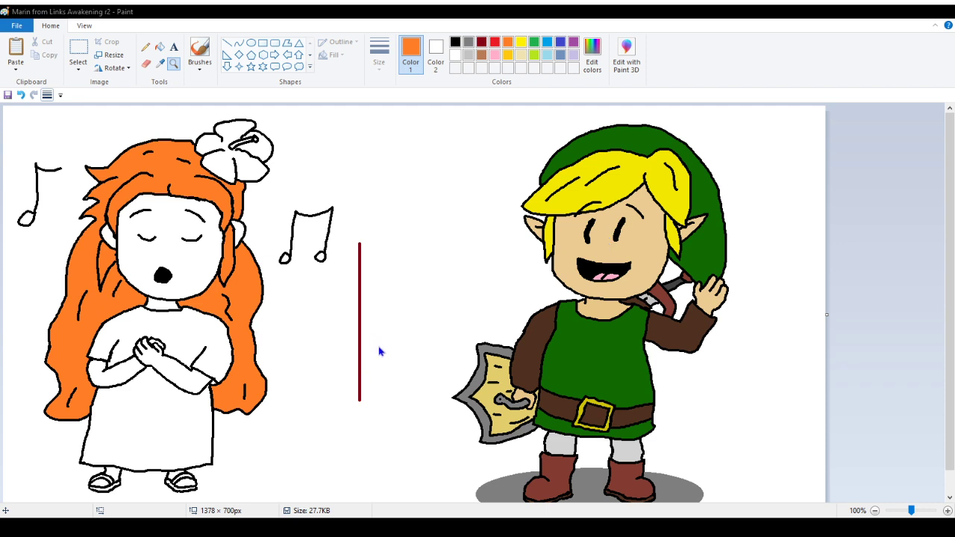
pyautogui.click(159, 47)
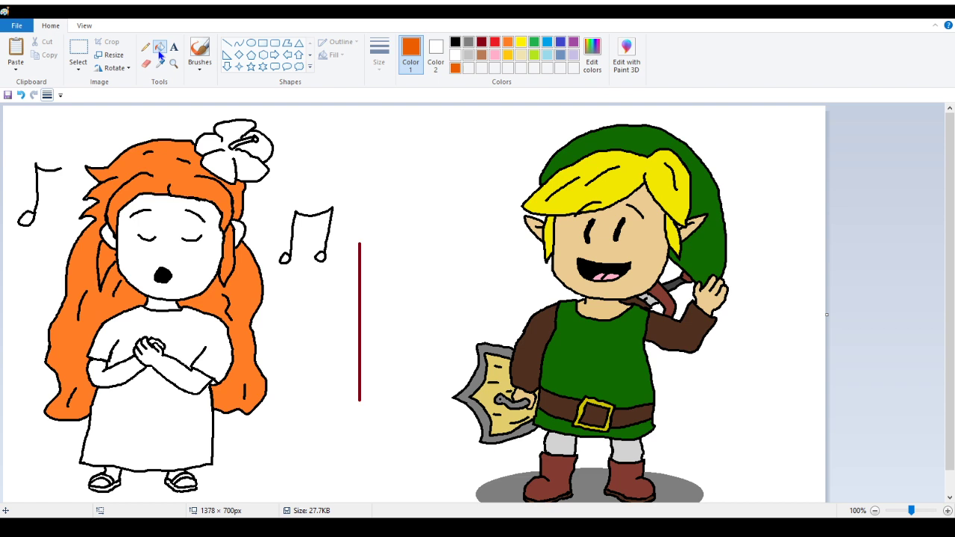
pyautogui.click(97, 317)
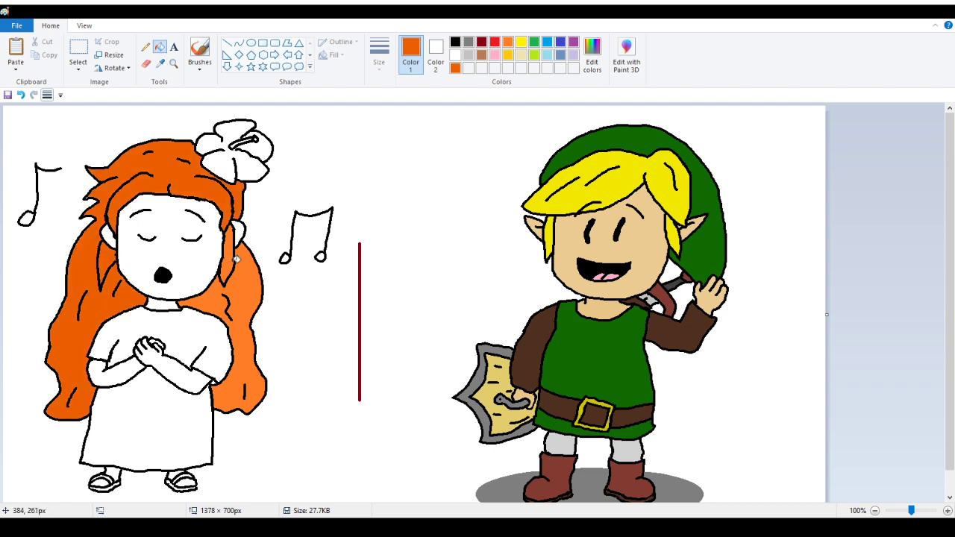
pyautogui.click(250, 295)
pyautogui.scroll(-1, 239, 310)
pyautogui.scroll(1, 234, 318)
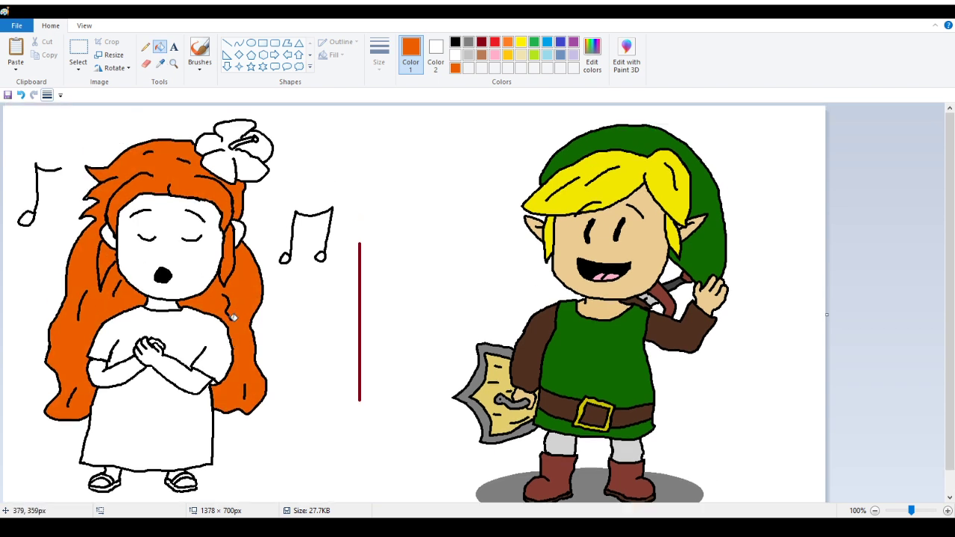
# Fill the petals of the flower in Marin's hair with a custom darker red, undoing the accidental fill of the outline.
pyautogui.click(495, 41)
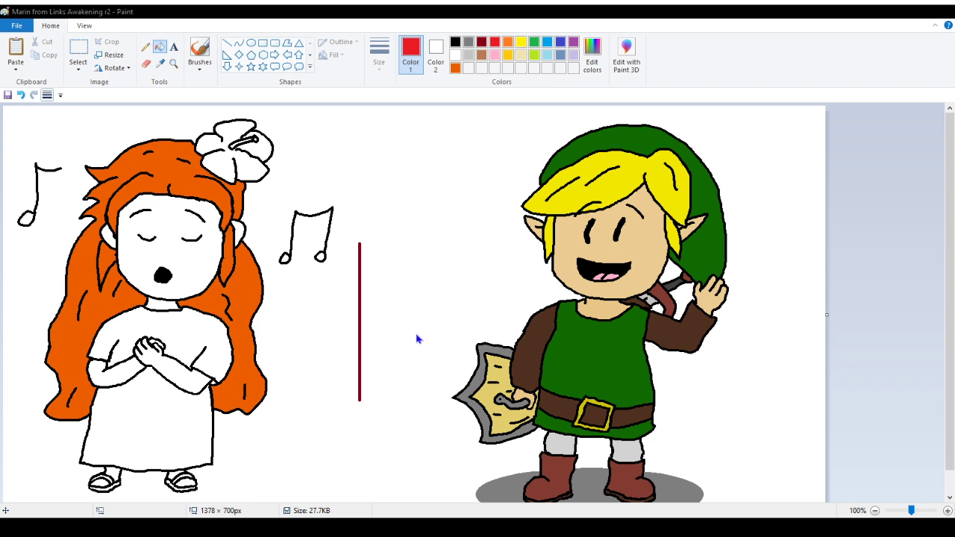
pyautogui.click(238, 133)
pyautogui.click(258, 149)
pyautogui.click(237, 141)
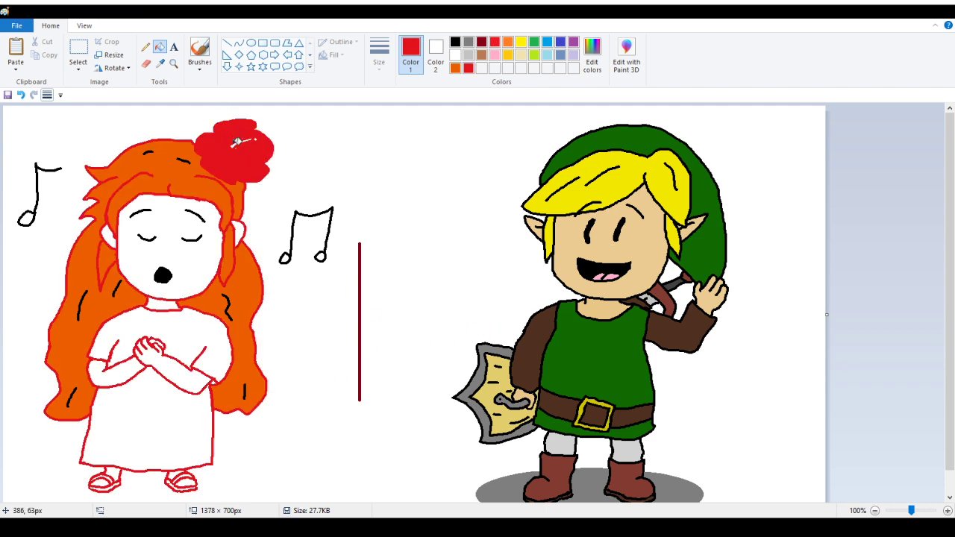
pyautogui.click(21, 95)
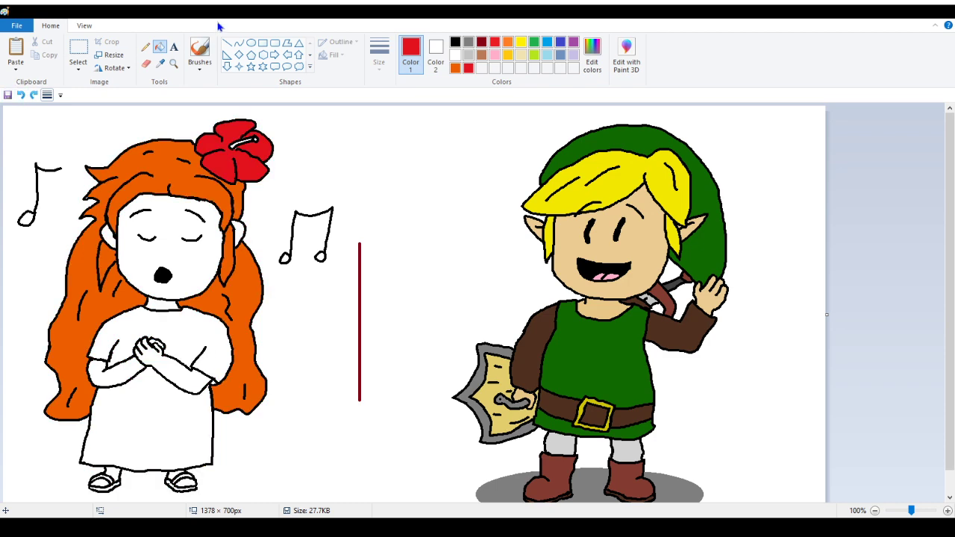
# Fill the stalk of the flower's stamen with the petals' red.
pyautogui.click(173, 64)
pyautogui.click(237, 171)
pyautogui.click(429, 175)
pyautogui.scroll(3, 277, 220)
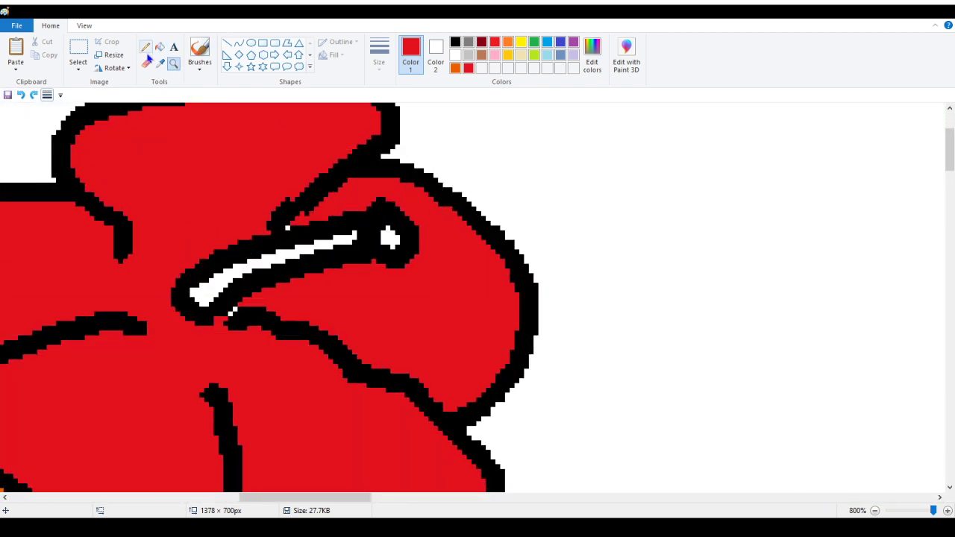
pyautogui.click(160, 46)
pyautogui.click(204, 278)
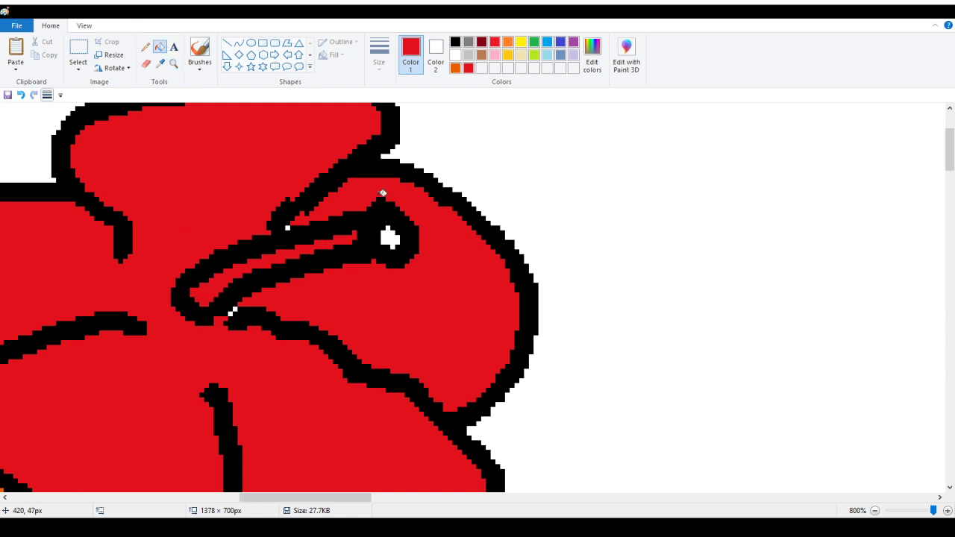
# Fill the stamen's tip with gold and cover the stray white pixels beside the stalk with red using the Pencil.
pyautogui.click(521, 42)
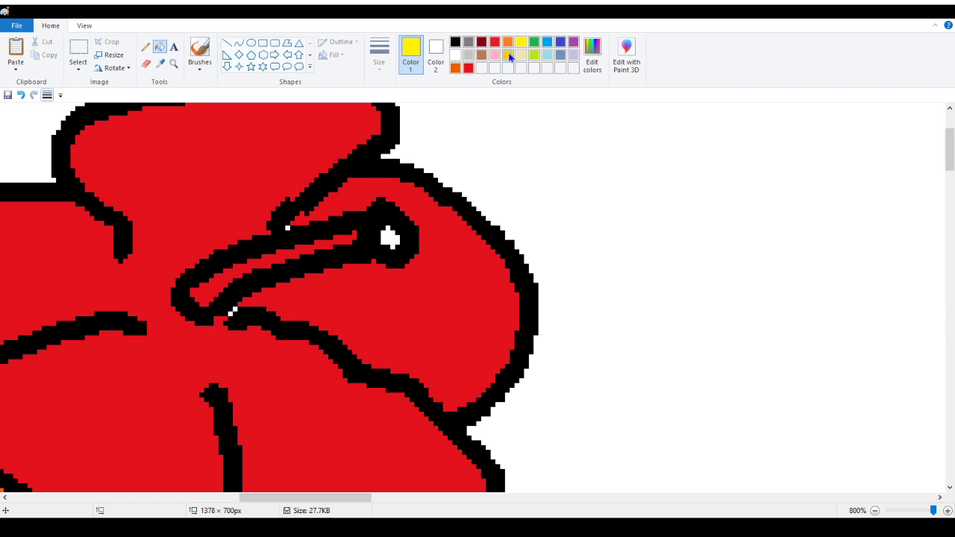
pyautogui.click(509, 55)
pyautogui.click(396, 233)
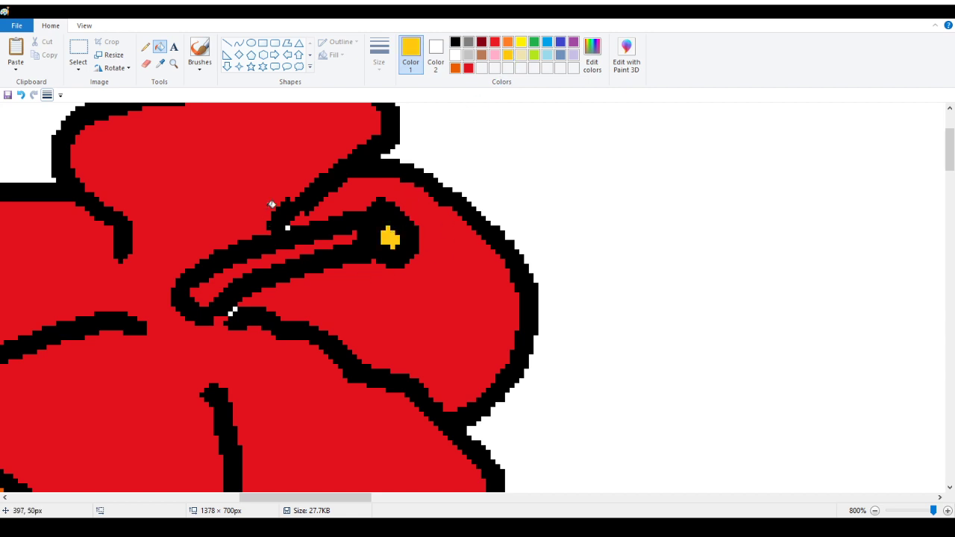
pyautogui.click(146, 46)
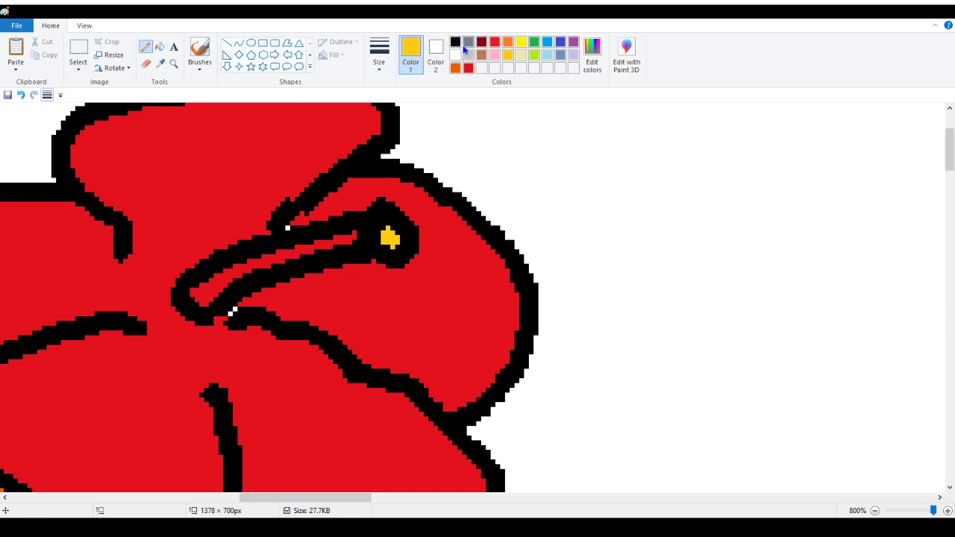
pyautogui.click(494, 44)
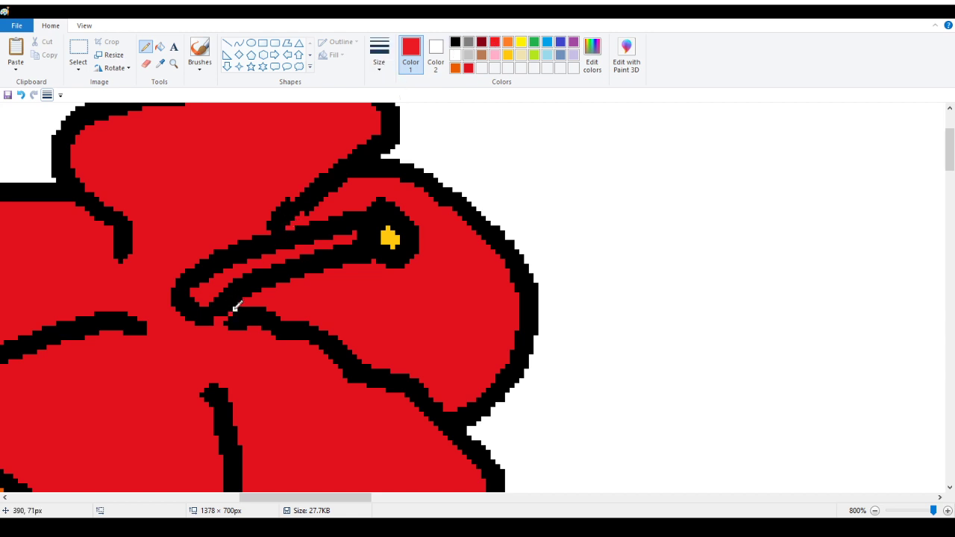
# Erase the lower outline of the ear on the left side of Marin's face and the upper outline of the hair lock beneath it.
pyautogui.click(173, 64)
pyautogui.rightClick(135, 171)
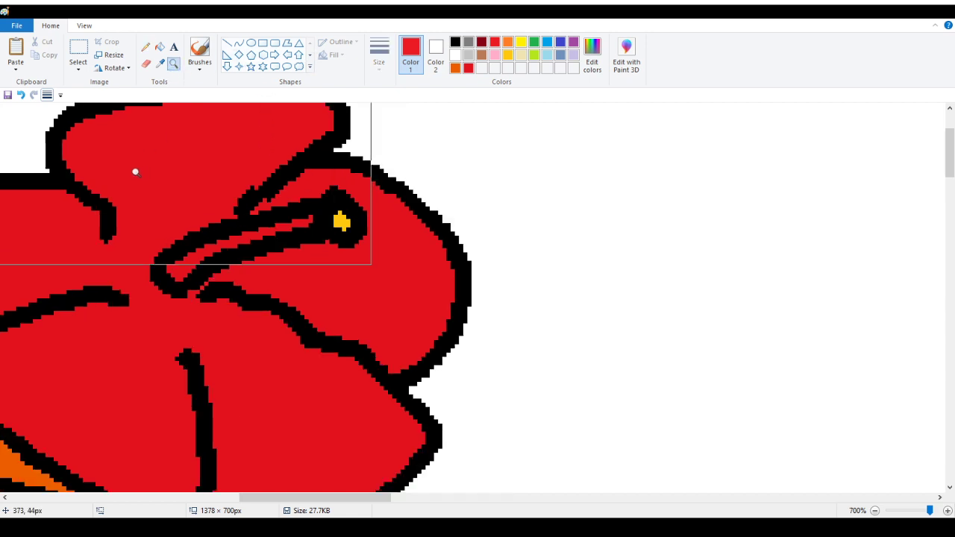
pyautogui.rightClick(12, 212)
pyautogui.rightClick(12, 213)
pyautogui.rightClick(4, 226)
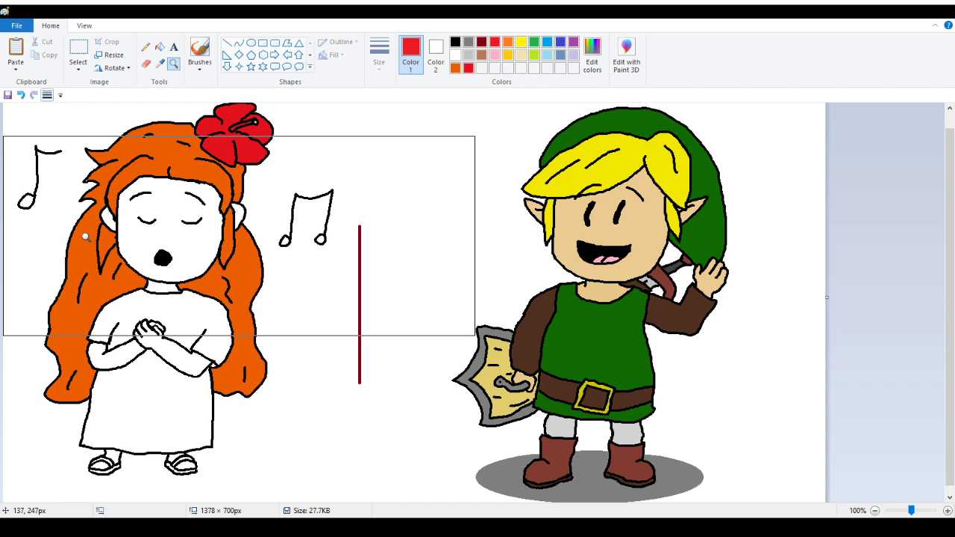
pyautogui.click(135, 210)
pyautogui.click(333, 302)
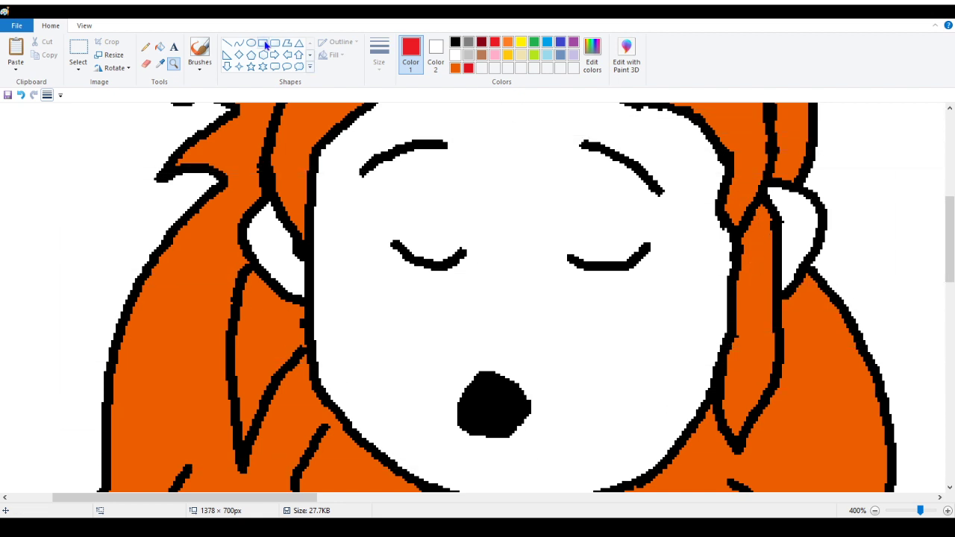
pyautogui.click(146, 46)
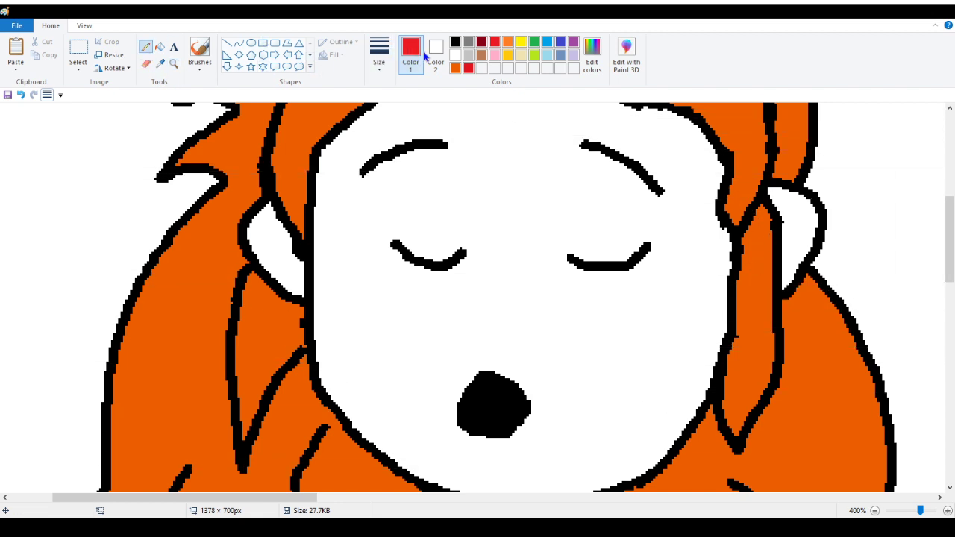
pyautogui.click(456, 42)
pyautogui.click(172, 64)
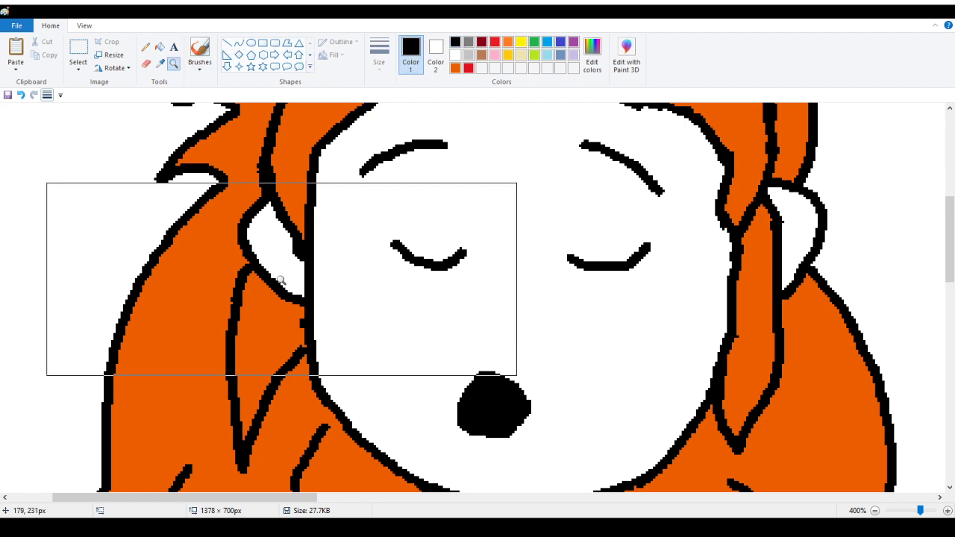
pyautogui.click(281, 277)
pyautogui.scroll(3, 308, 190)
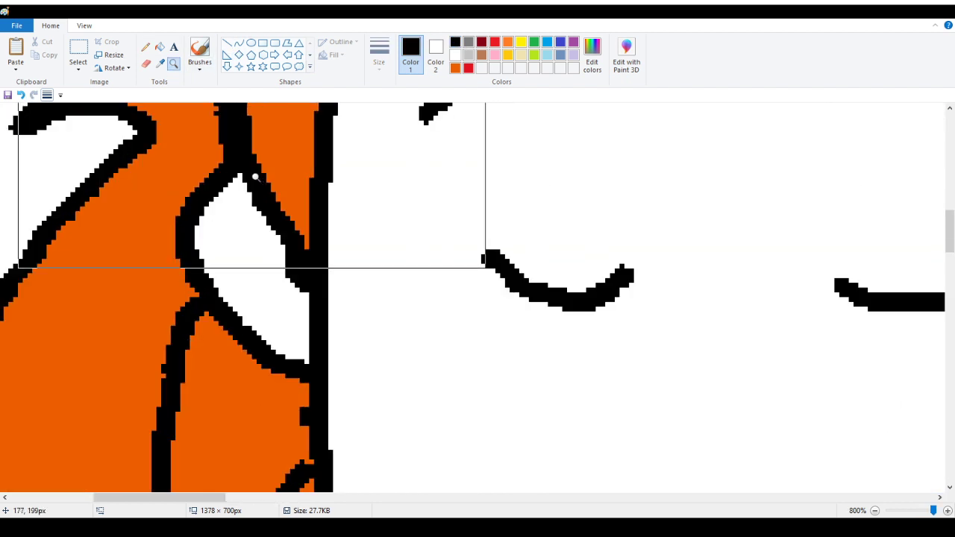
pyautogui.click(146, 46)
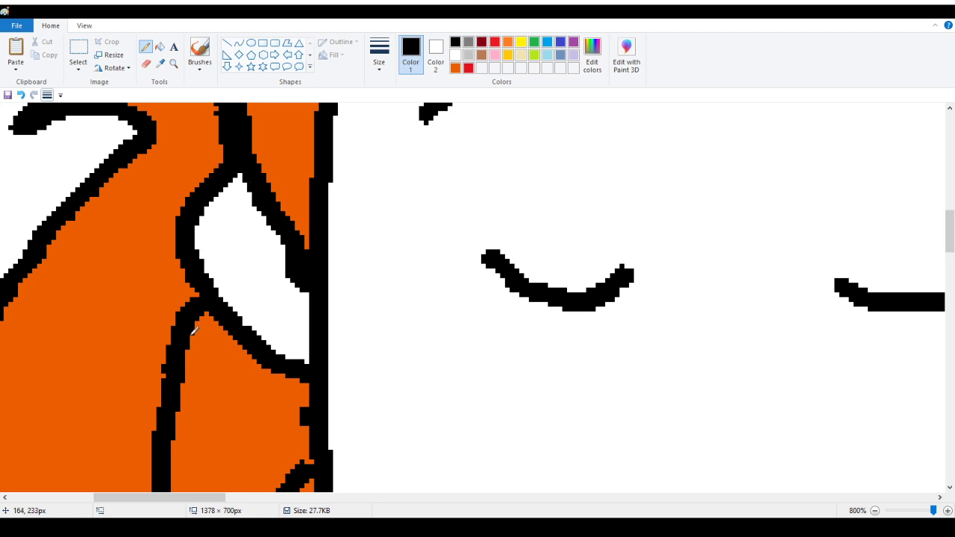
pyautogui.click(146, 63)
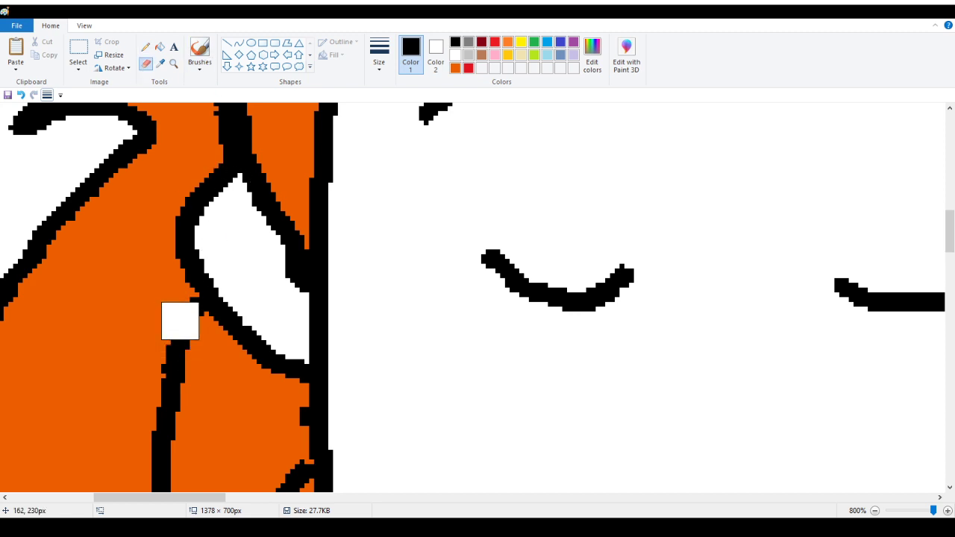
pyautogui.moveTo(180, 322)
pyautogui.mouseDown()
pyautogui.moveTo(179, 310)
pyautogui.moveTo(184, 340)
pyautogui.moveTo(181, 331)
pyautogui.moveTo(170, 377)
pyautogui.mouseUp()
pyautogui.moveTo(223, 321)
pyautogui.mouseDown()
pyautogui.moveTo(285, 364)
pyautogui.moveTo(271, 335)
pyautogui.mouseUp()
# Redraw the hair lock's upper outline in black so it curves across the ear to the face, and join the ear's outer edge to it.
pyautogui.click(147, 47)
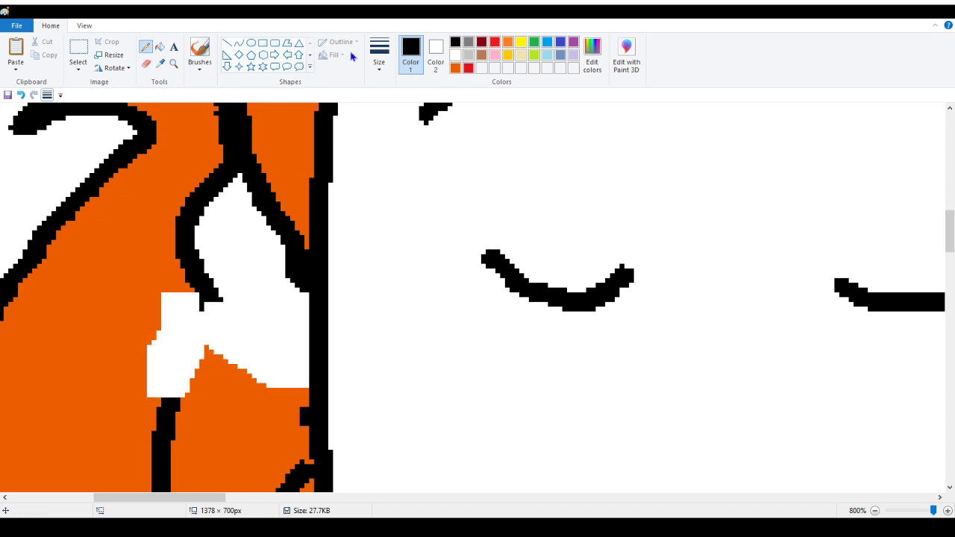
pyautogui.moveTo(171, 399); pyautogui.dragTo(186, 367)
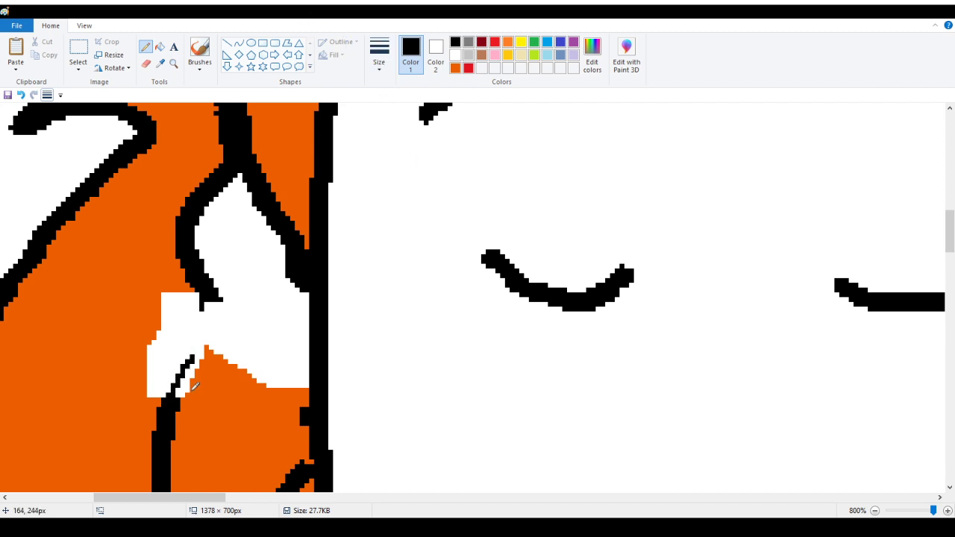
pyautogui.moveTo(178, 395)
pyautogui.mouseDown()
pyautogui.moveTo(231, 316)
pyautogui.moveTo(292, 271)
pyautogui.mouseUp()
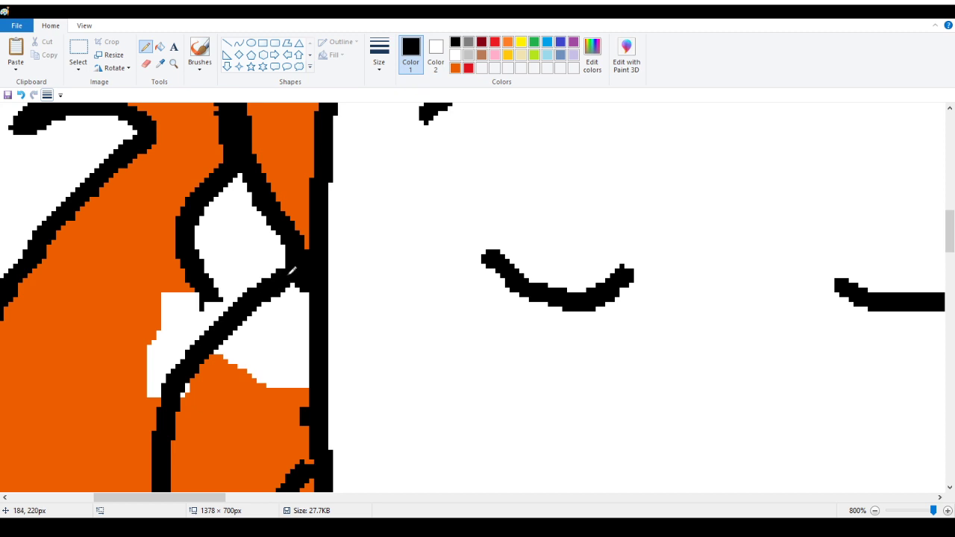
pyautogui.moveTo(214, 300); pyautogui.dragTo(225, 309)
# Fill the white gaps beside and inside the redrawn hair lock with the orange sampled from the hair.
pyautogui.click(159, 47)
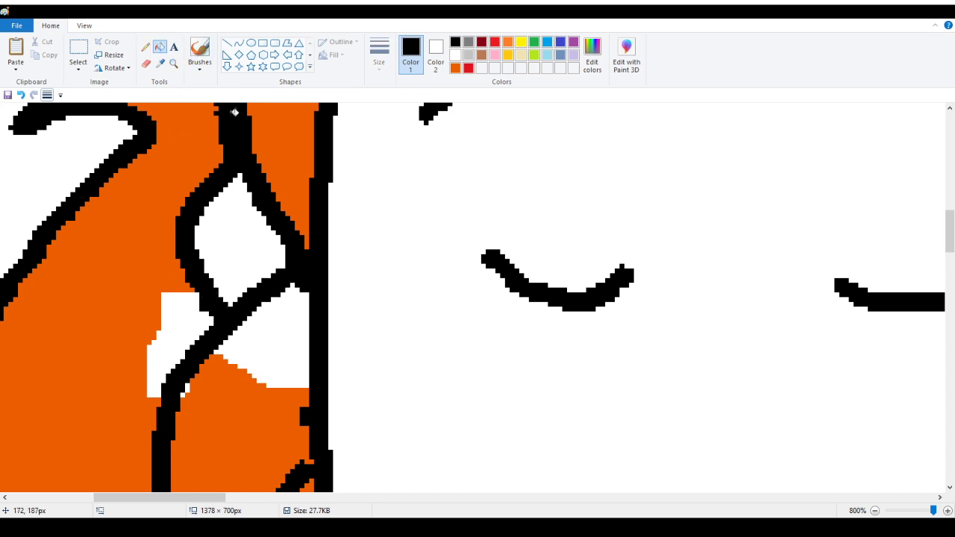
pyautogui.click(160, 64)
pyautogui.click(177, 275)
pyautogui.click(179, 322)
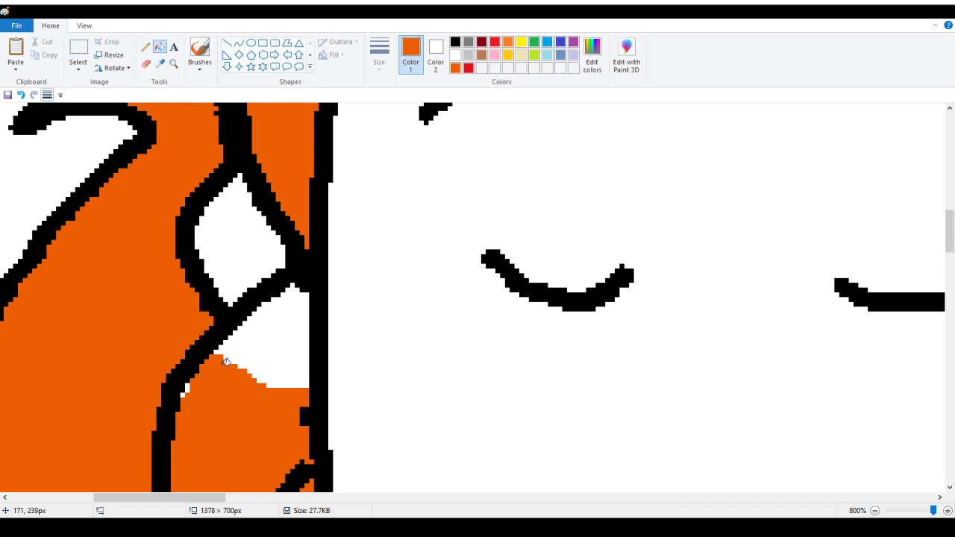
pyautogui.click(280, 338)
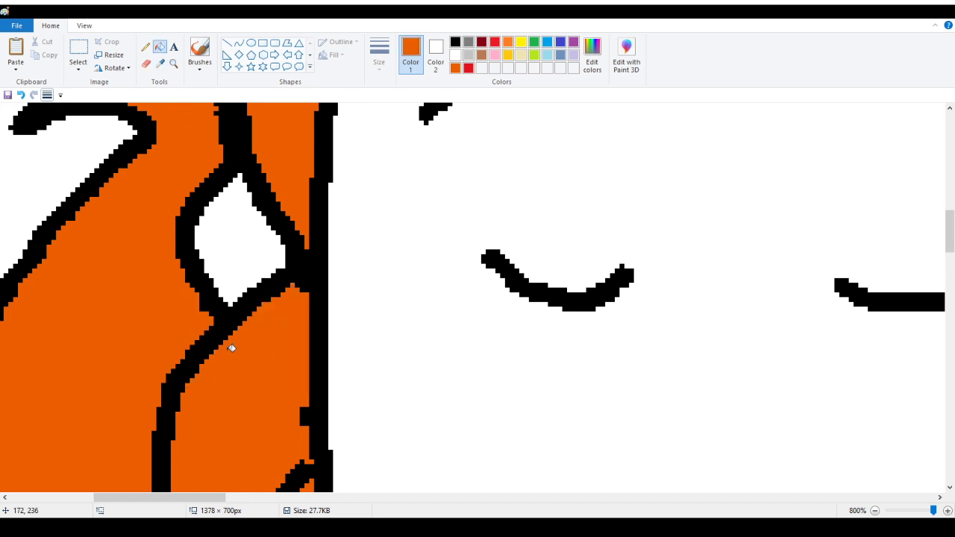
pyautogui.click(173, 63)
pyautogui.rightClick(117, 213)
pyautogui.rightClick(30, 221)
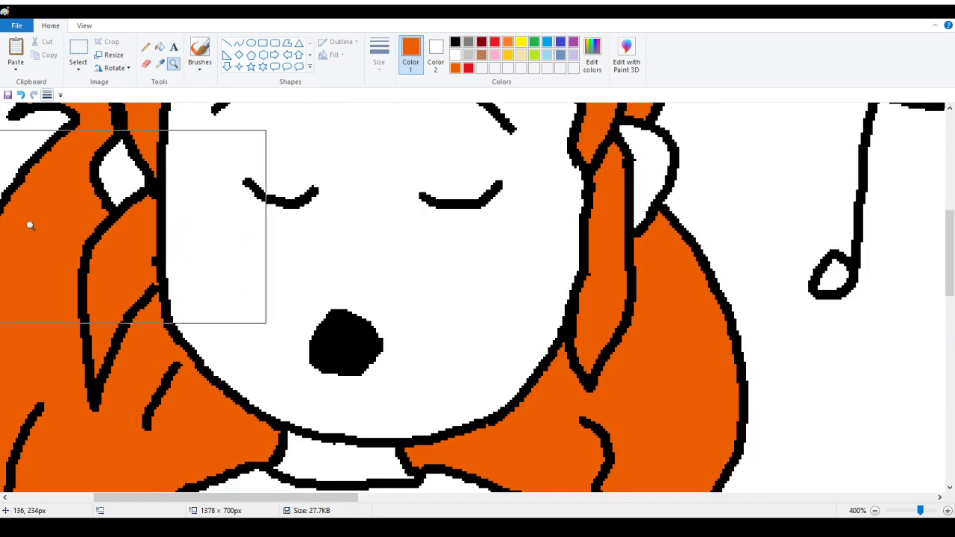
# Try to paint over the small black bump on the left edge of Marin's face outline with hair orange using the Pencil.
pyautogui.rightClick(12, 224)
pyautogui.rightClick(11, 224)
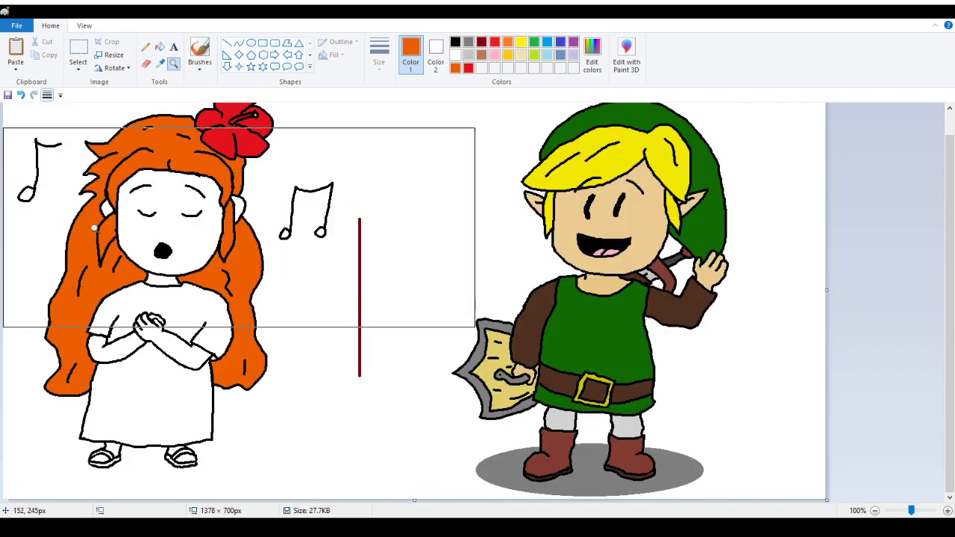
pyautogui.scroll(1, 97, 261)
pyautogui.click(102, 271)
pyautogui.click(282, 230)
pyautogui.click(315, 249)
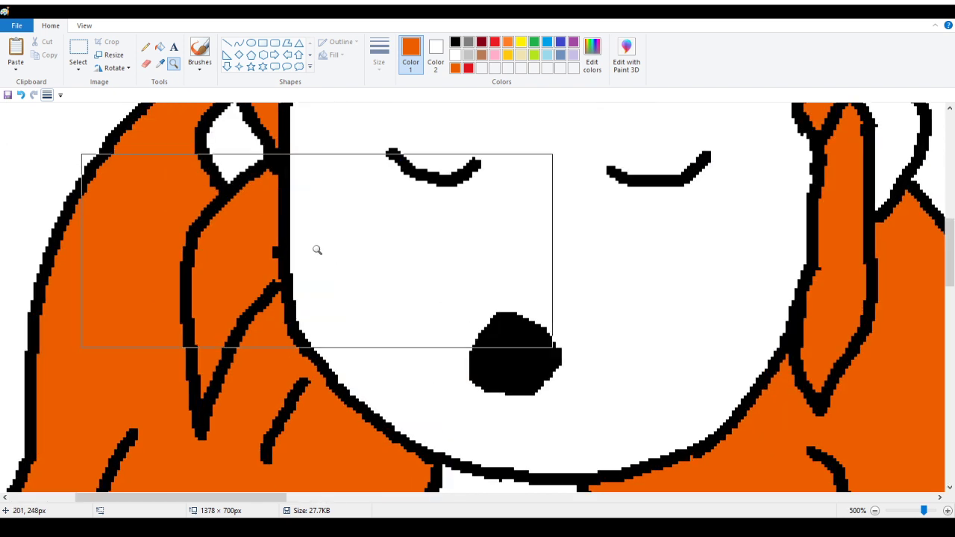
pyautogui.click(180, 210)
pyautogui.scroll(3, 339, 224)
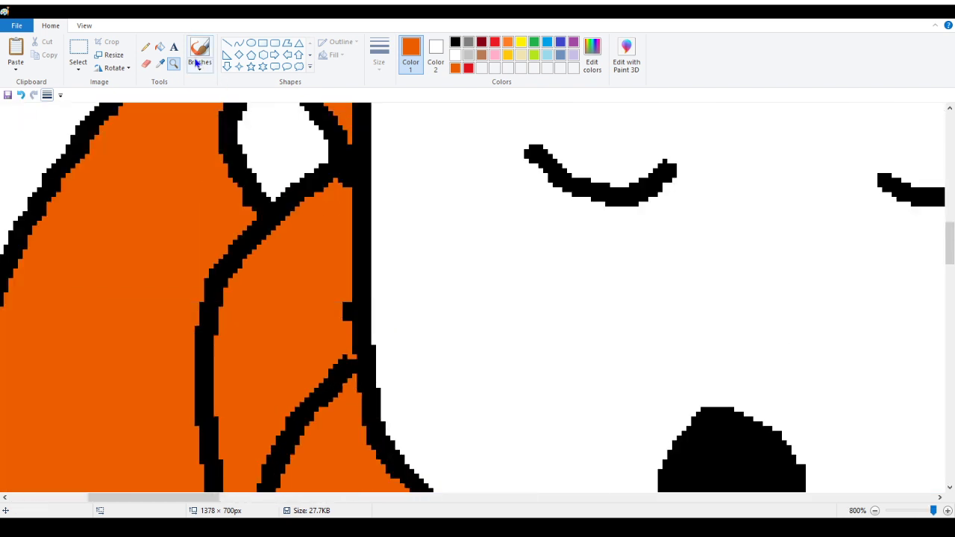
pyautogui.click(147, 48)
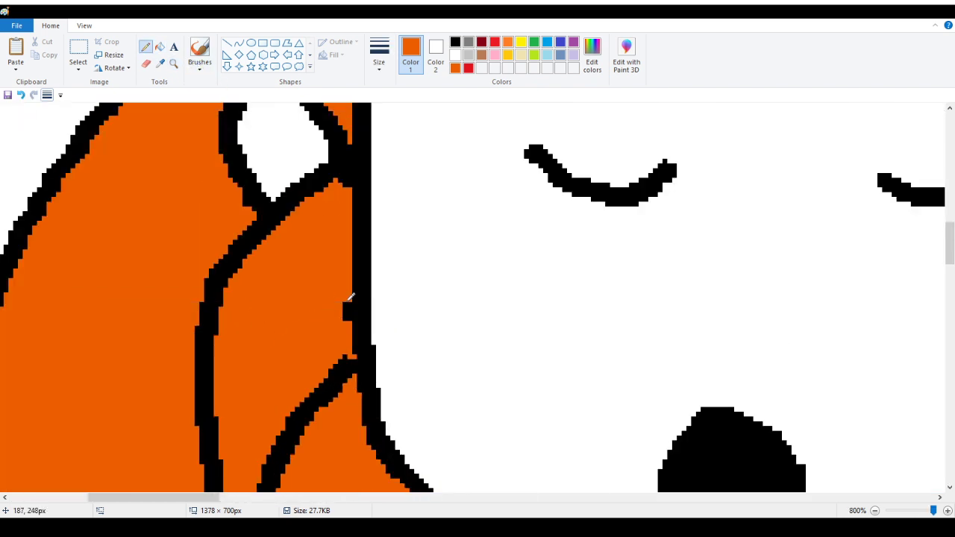
pyautogui.moveTo(348, 302); pyautogui.dragTo(354, 311)
pyautogui.click(19, 95)
# Fill Marin's face, ears, arms and hands with a custom light peach skin tone.
pyautogui.click(174, 64)
pyautogui.rightClick(153, 162)
pyautogui.rightClick(109, 171)
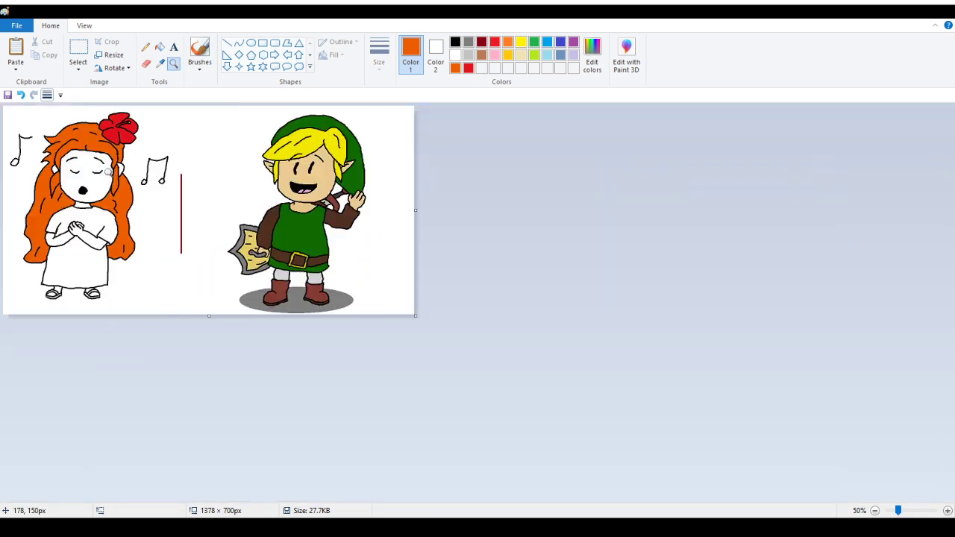
pyautogui.click(86, 187)
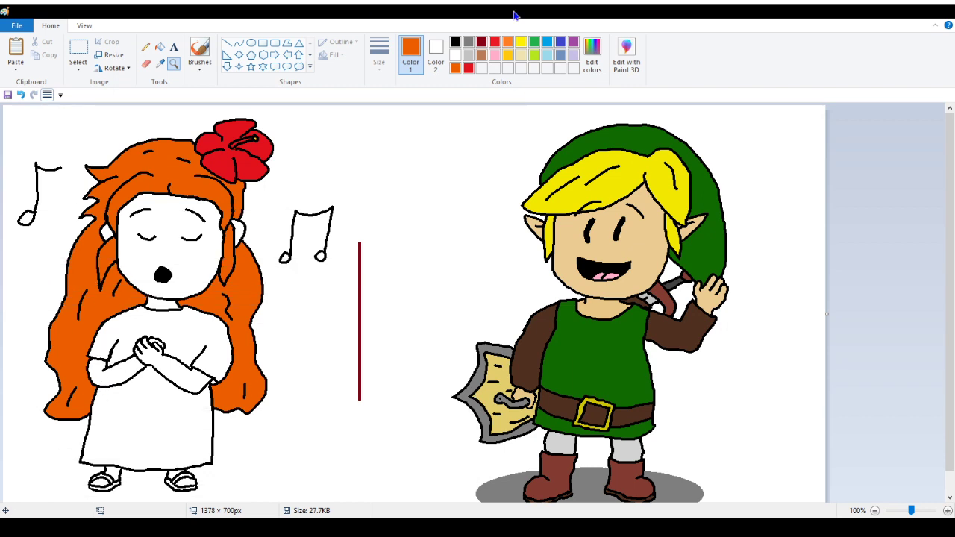
pyautogui.click(521, 55)
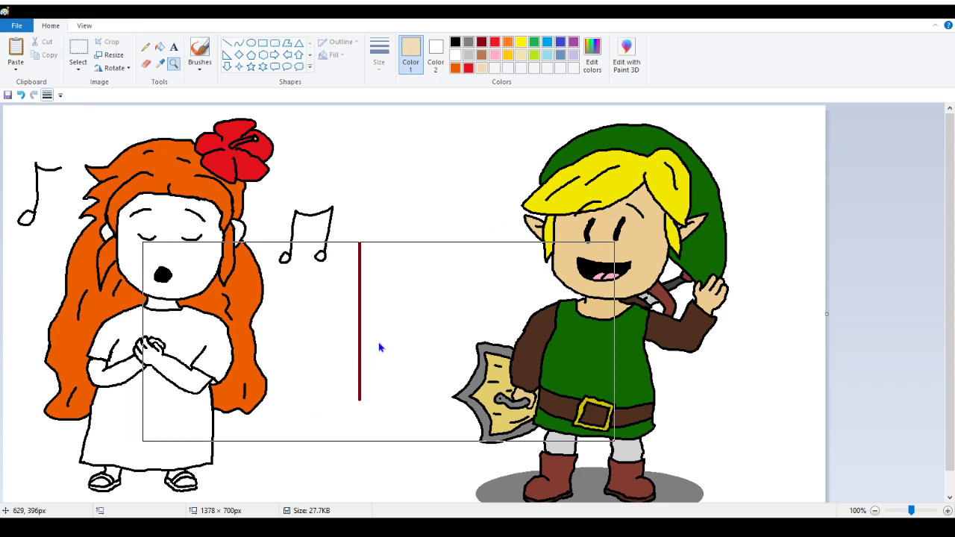
pyautogui.click(159, 50)
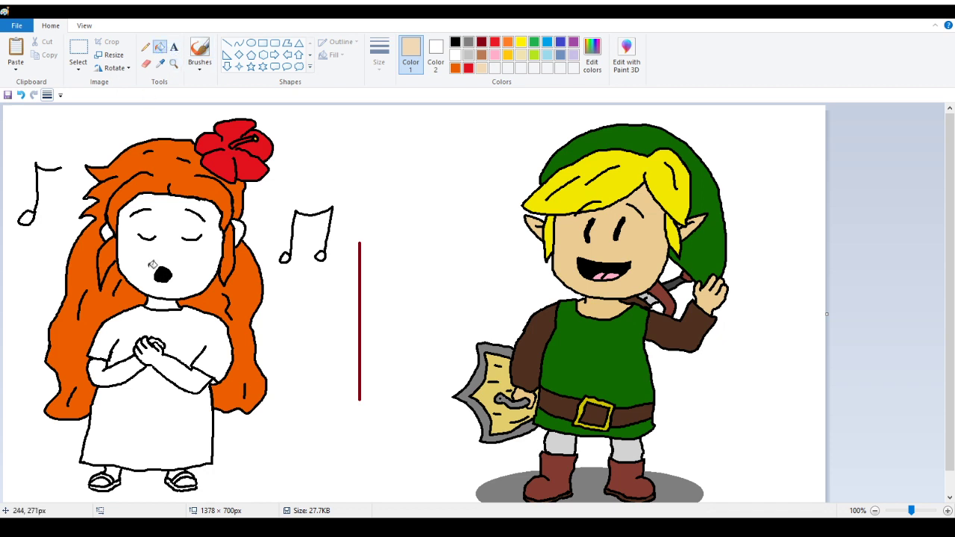
pyautogui.click(147, 261)
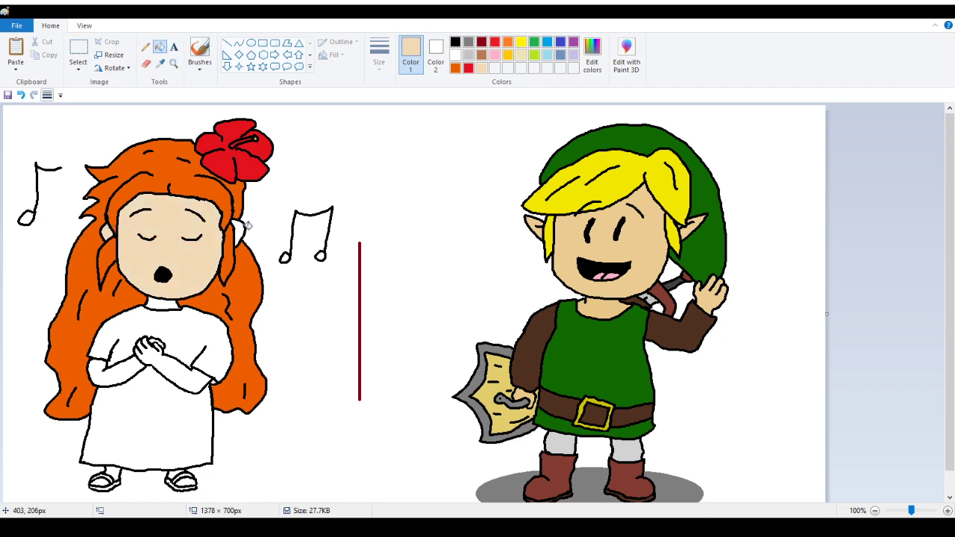
pyautogui.click(179, 374)
pyautogui.click(126, 376)
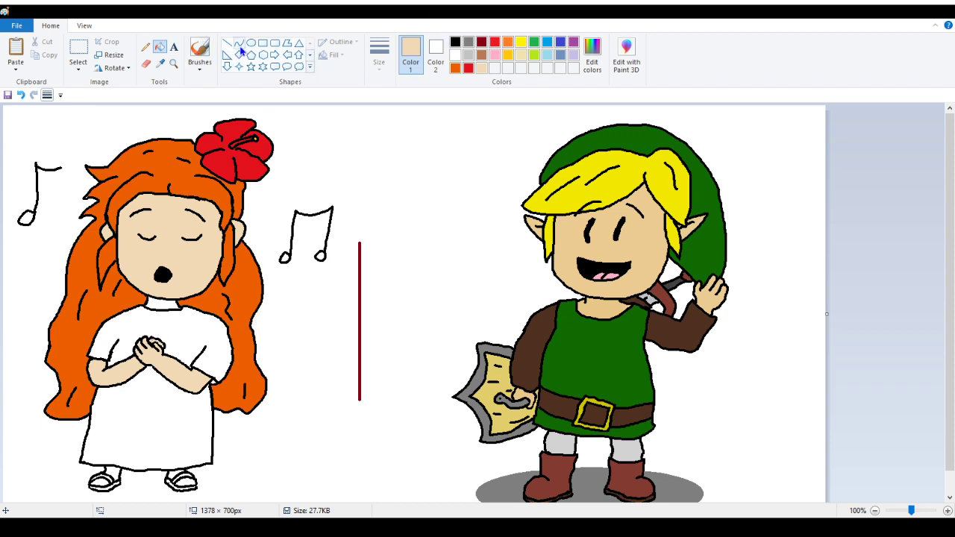
# Draw Pencil swatches in the blank area between the characters: a peach scribble and short strokes of flower red and hair orange.
pyautogui.click(145, 47)
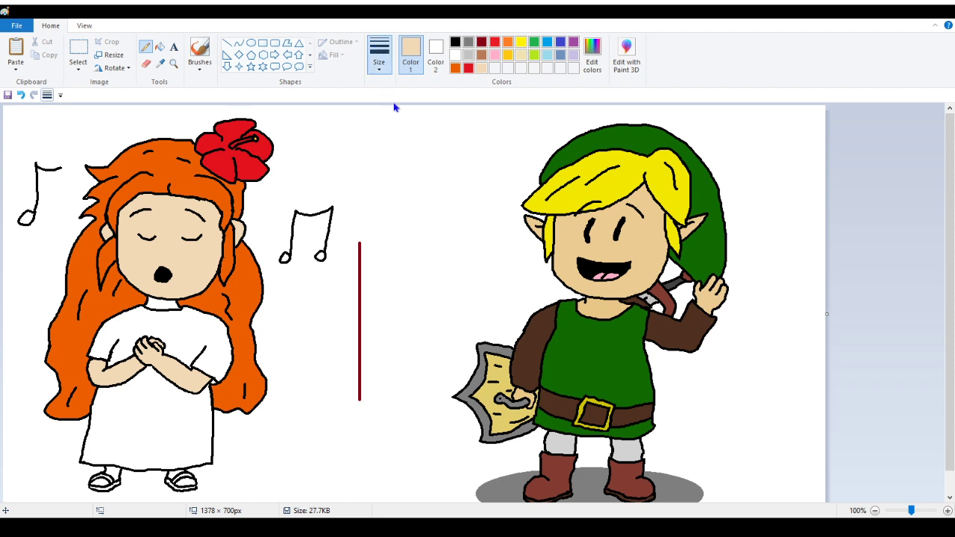
pyautogui.moveTo(431, 189)
pyautogui.mouseDown()
pyautogui.moveTo(457, 220)
pyautogui.moveTo(427, 225)
pyautogui.mouseUp()
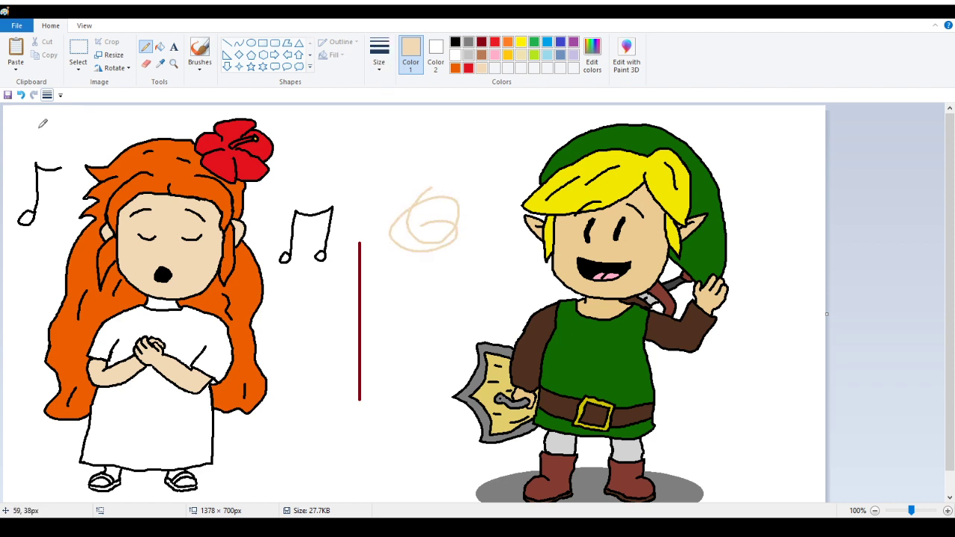
pyautogui.click(159, 63)
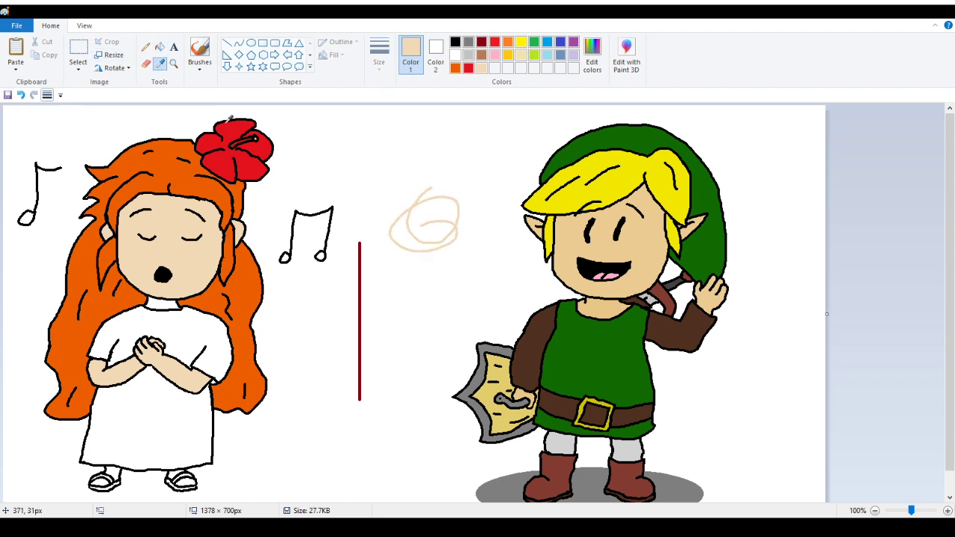
pyautogui.click(230, 121)
pyautogui.click(416, 152)
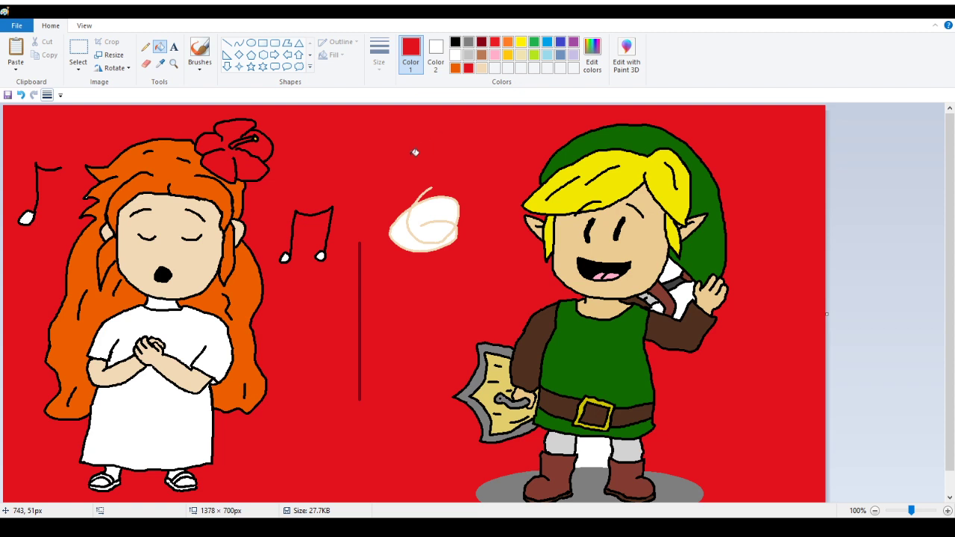
pyautogui.click(21, 95)
pyautogui.click(146, 47)
pyautogui.moveTo(407, 150); pyautogui.dragTo(392, 166)
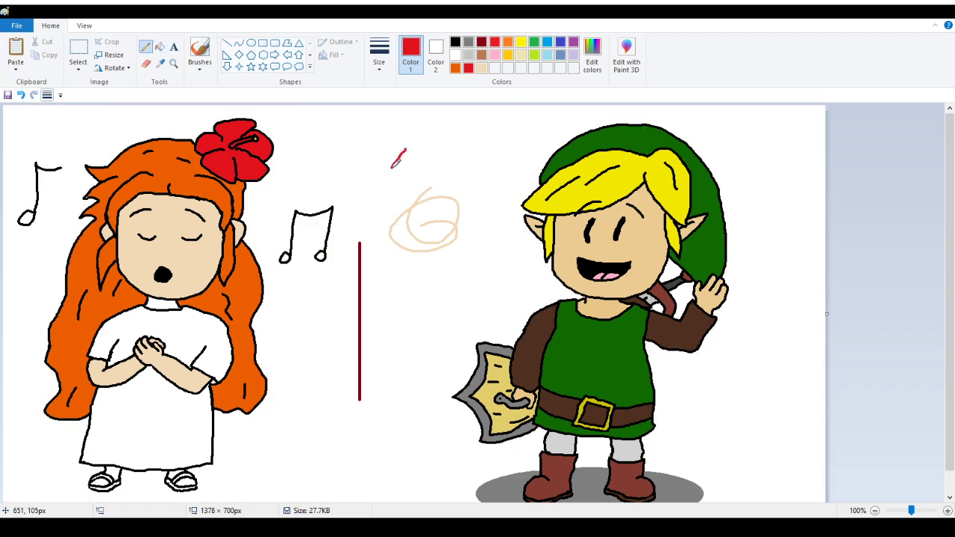
pyautogui.click(160, 63)
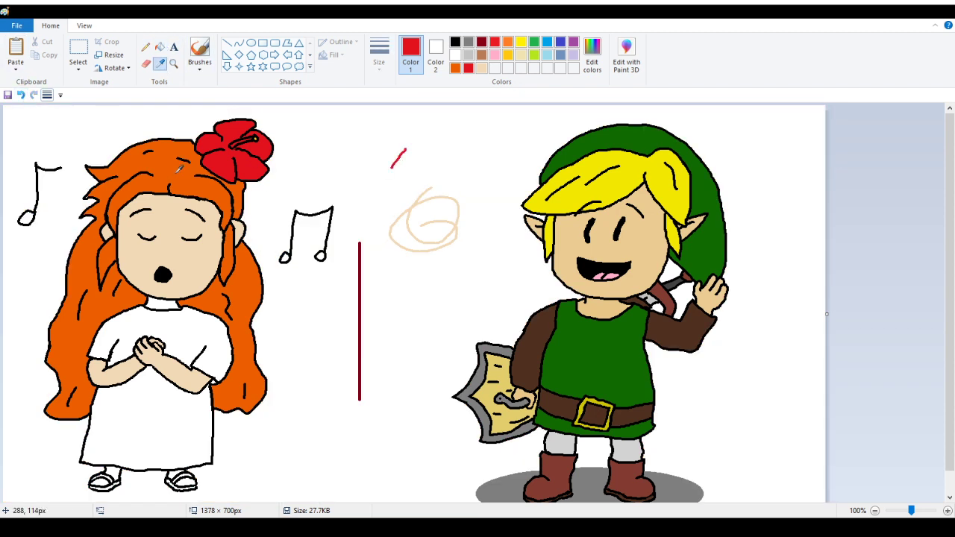
pyautogui.click(179, 168)
pyautogui.moveTo(426, 162); pyautogui.dragTo(396, 196)
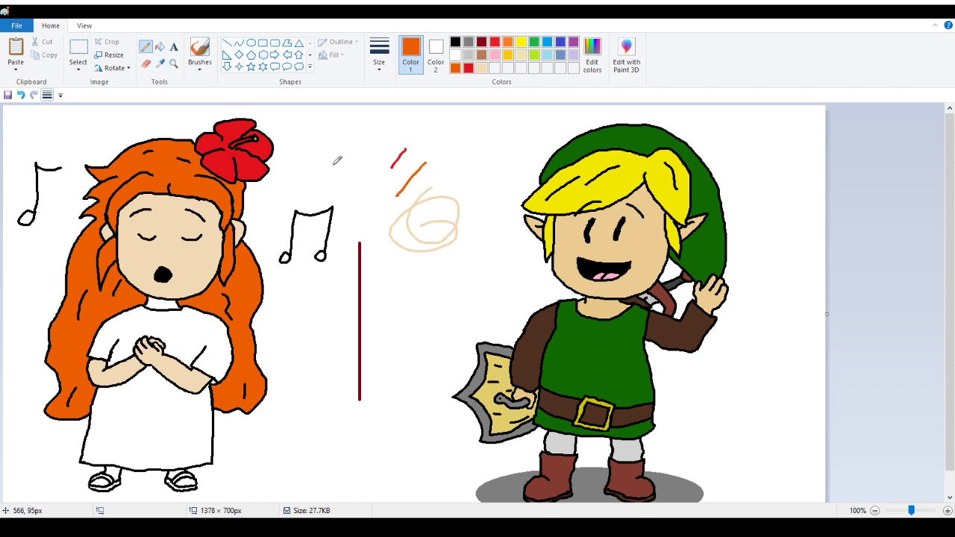
# Sample the peach skin tone from Marin's face and fill her feet and ankles with it.
pyautogui.click(160, 65)
pyautogui.click(207, 252)
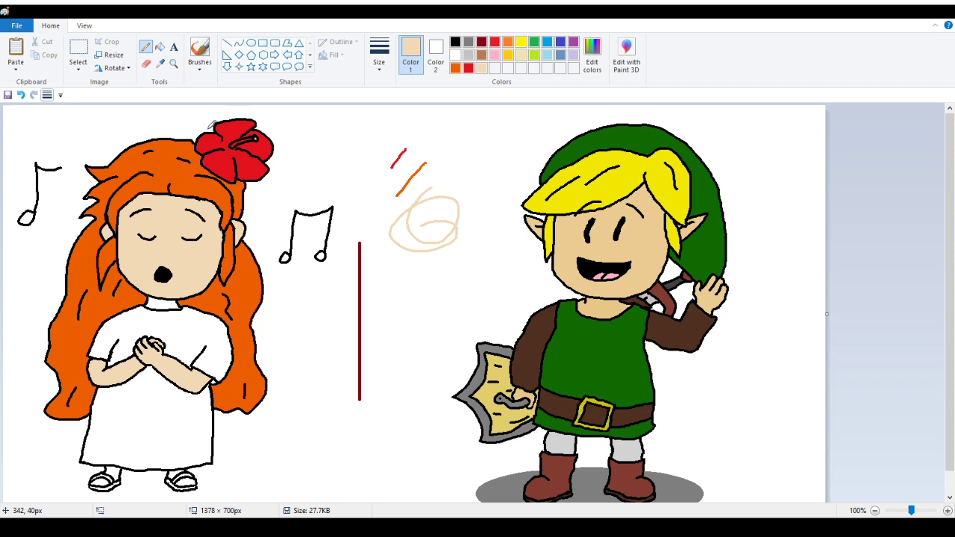
pyautogui.click(160, 46)
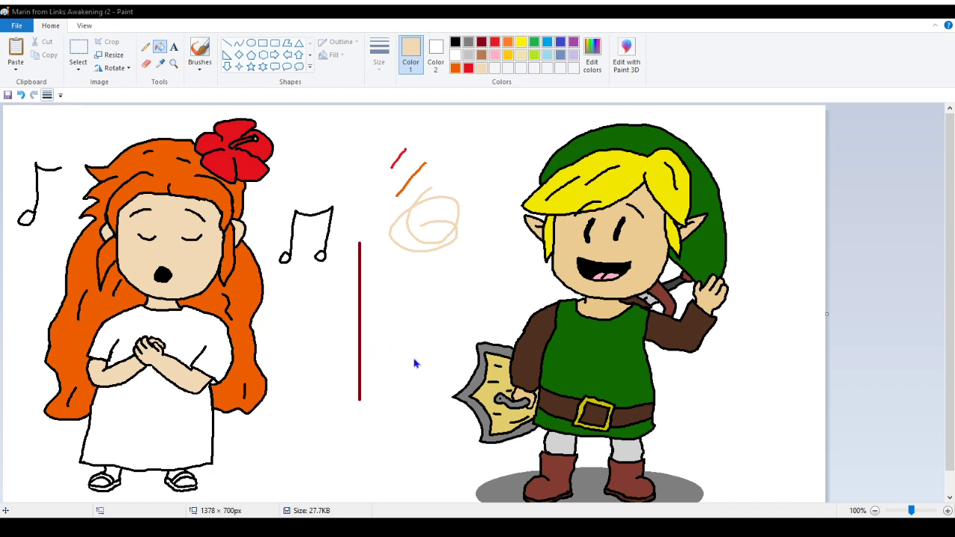
pyautogui.scroll(-1, 22, 288)
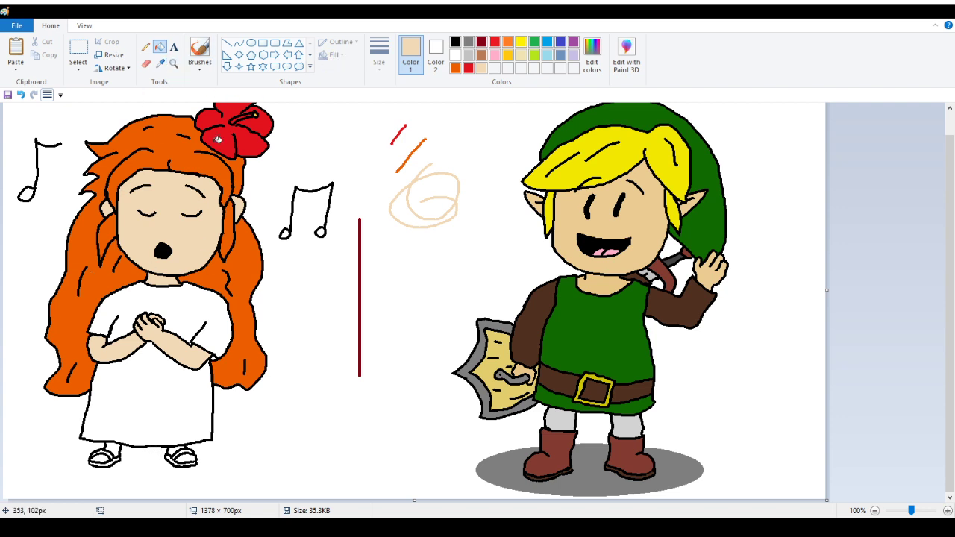
pyautogui.click(174, 65)
pyautogui.click(117, 447)
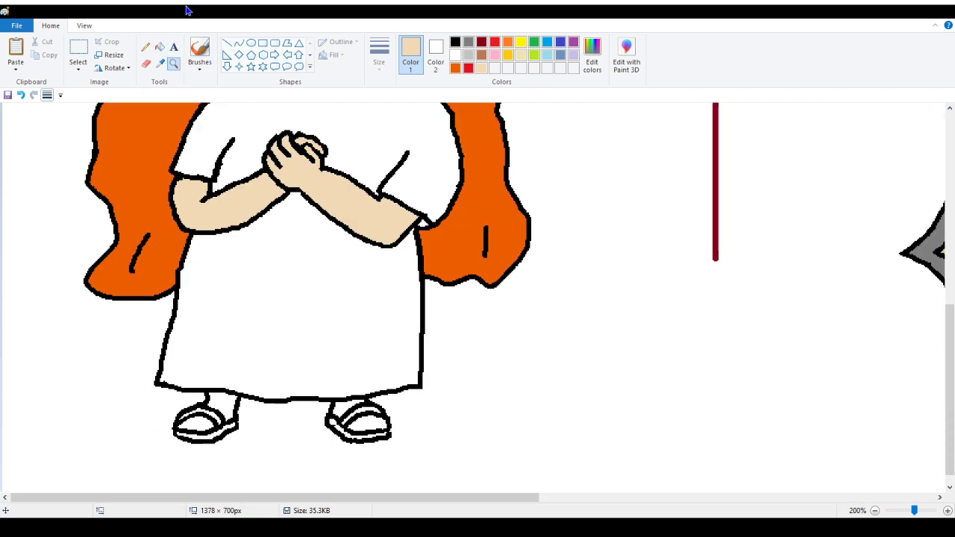
pyautogui.click(159, 48)
pyautogui.click(198, 422)
pyautogui.click(228, 403)
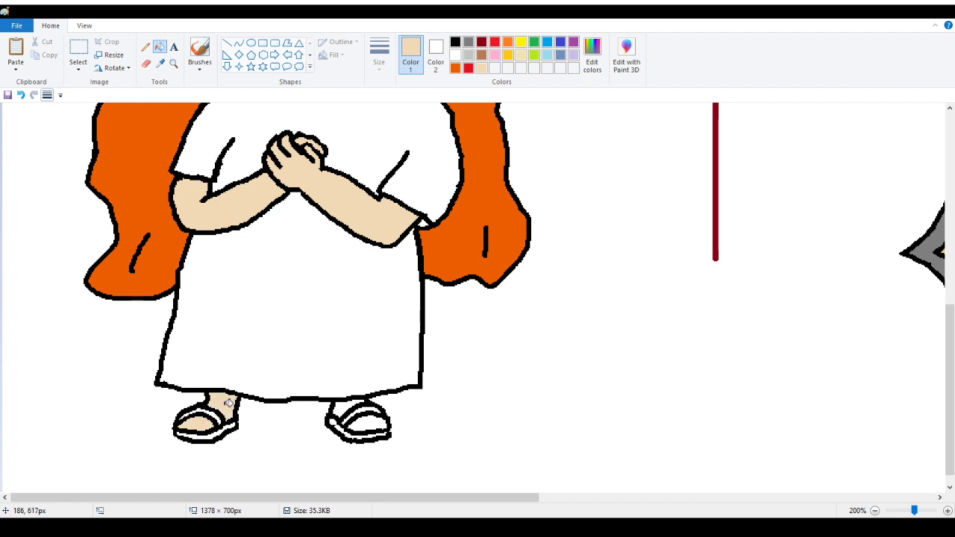
pyautogui.click(374, 423)
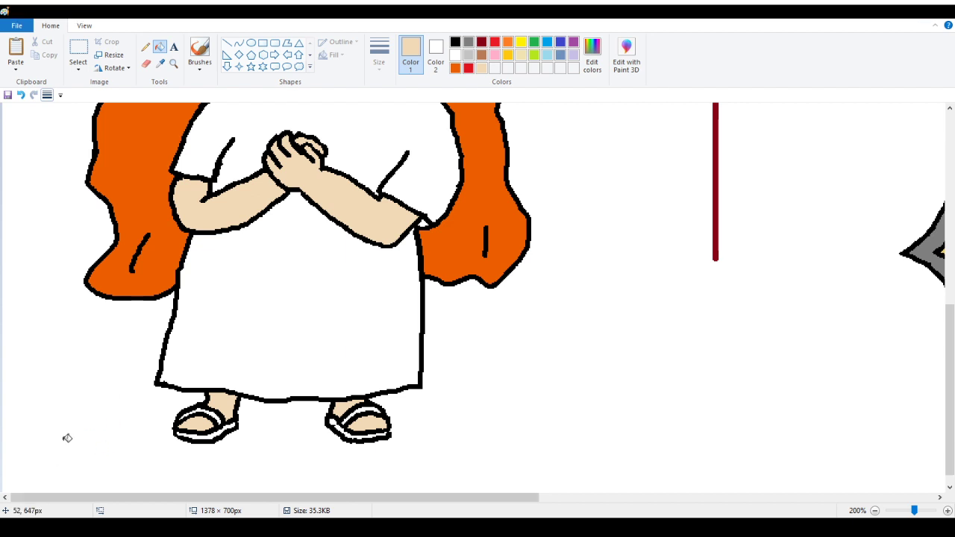
# Mix a custom dark brown and fill the straps and soles of both of Marin's sandals with it.
pyautogui.scroll(3, 196, 252)
pyautogui.scroll(3, 162, 243)
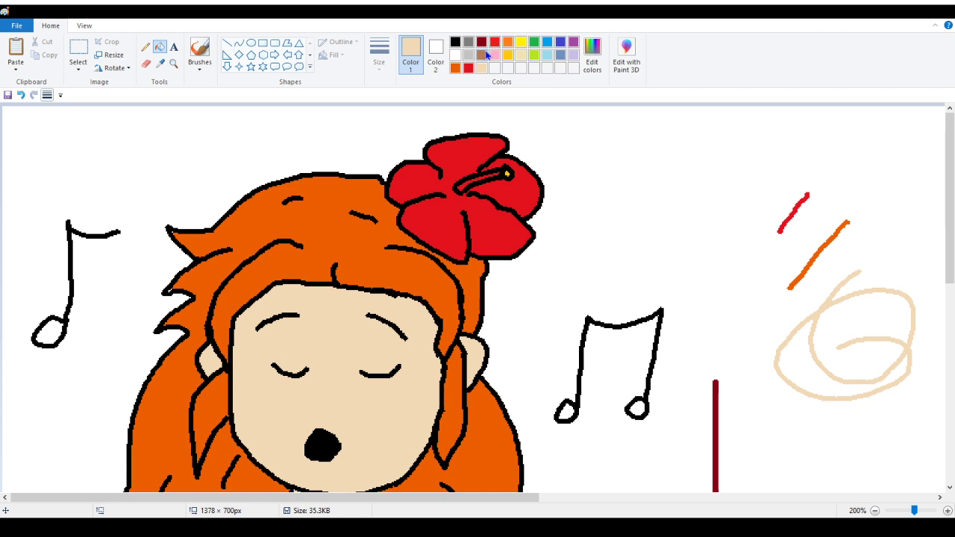
pyautogui.click(482, 54)
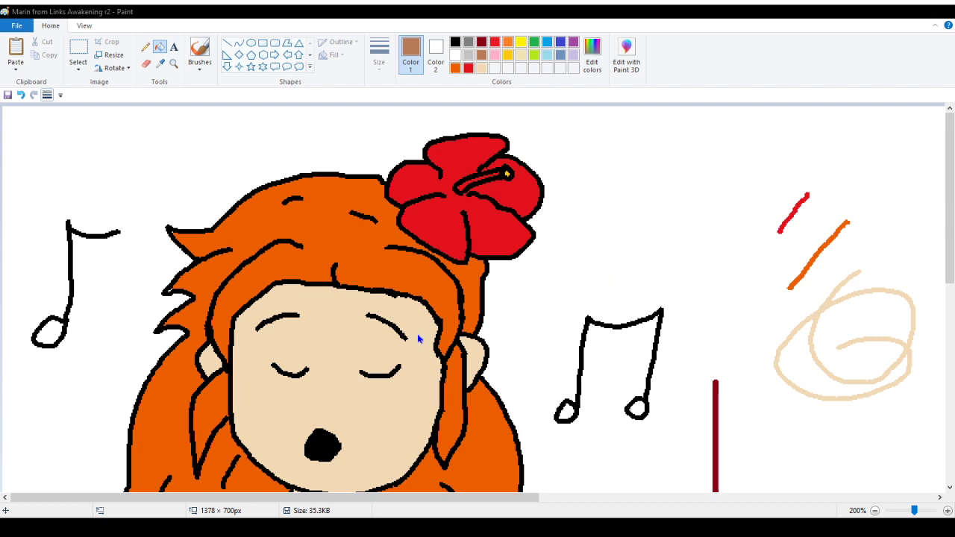
pyautogui.scroll(-5, 155, 150)
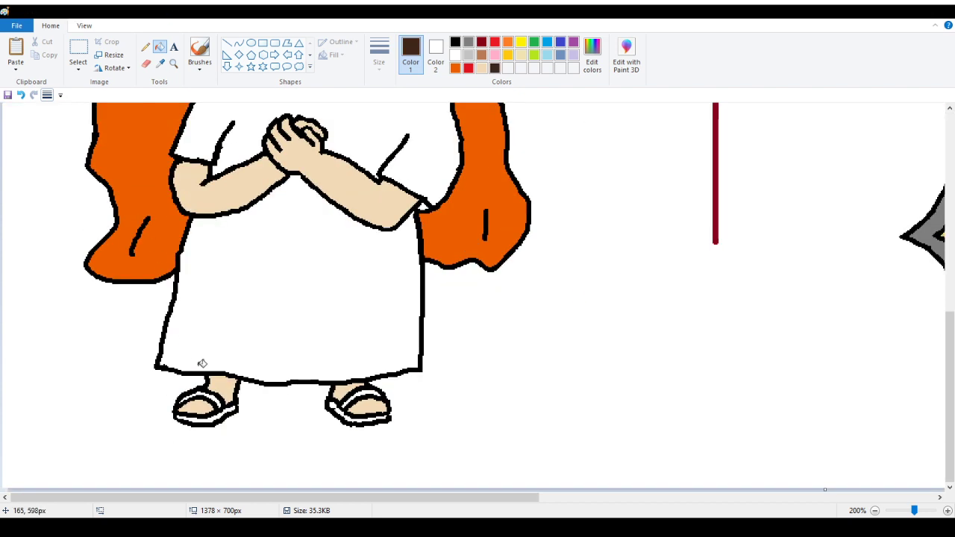
pyautogui.click(212, 397)
pyautogui.click(221, 416)
pyautogui.click(350, 404)
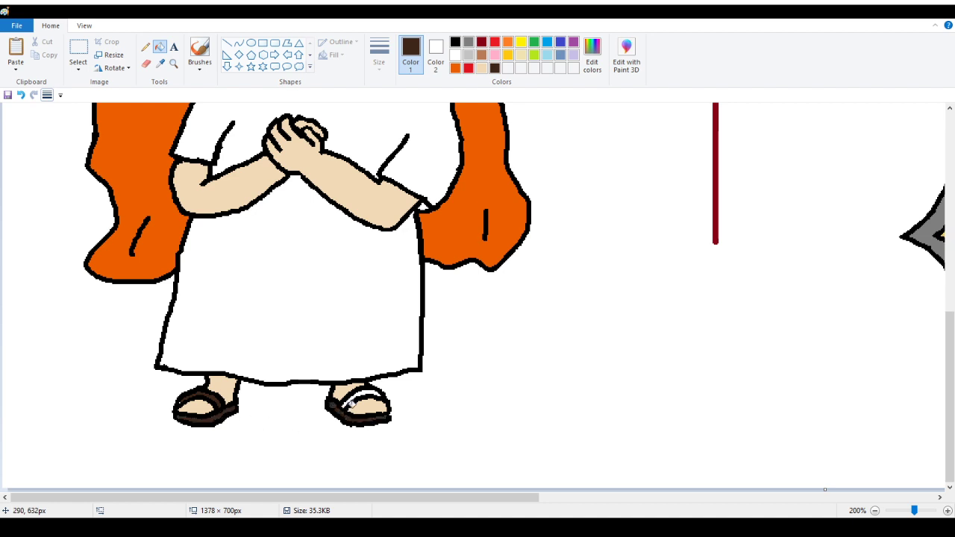
pyautogui.click(351, 397)
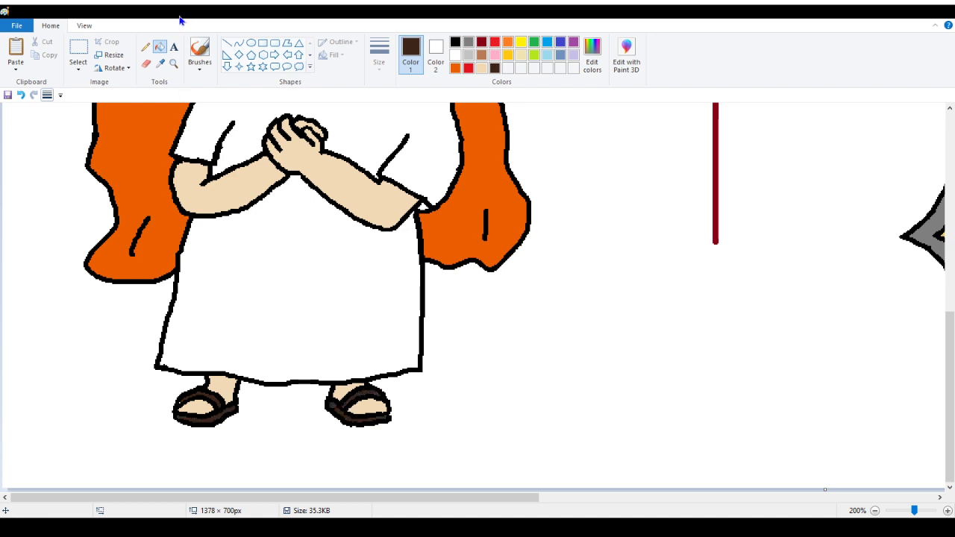
# Fill the leftover white pixel in the strap of the sandal on the left with dark brown.
pyautogui.click(174, 63)
pyautogui.click(178, 437)
pyautogui.click(178, 438)
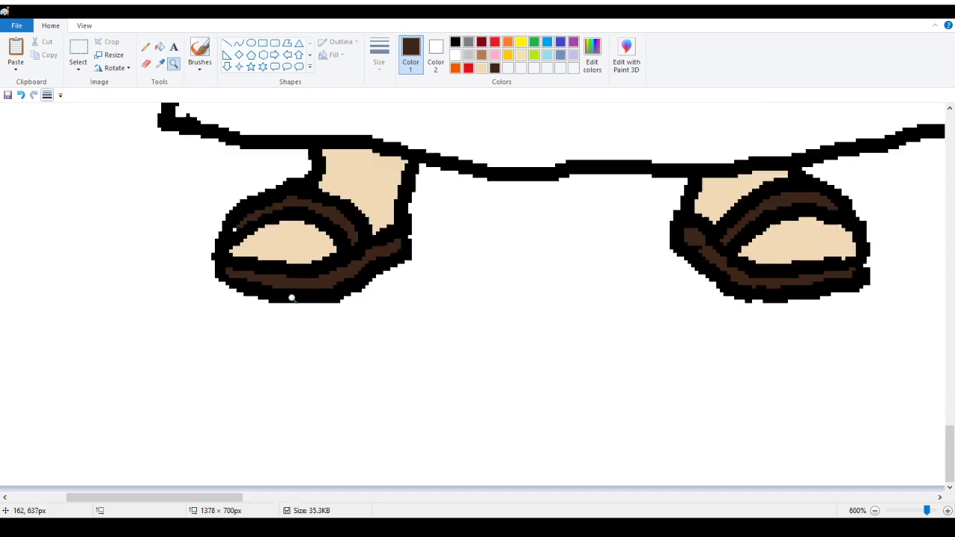
pyautogui.click(159, 47)
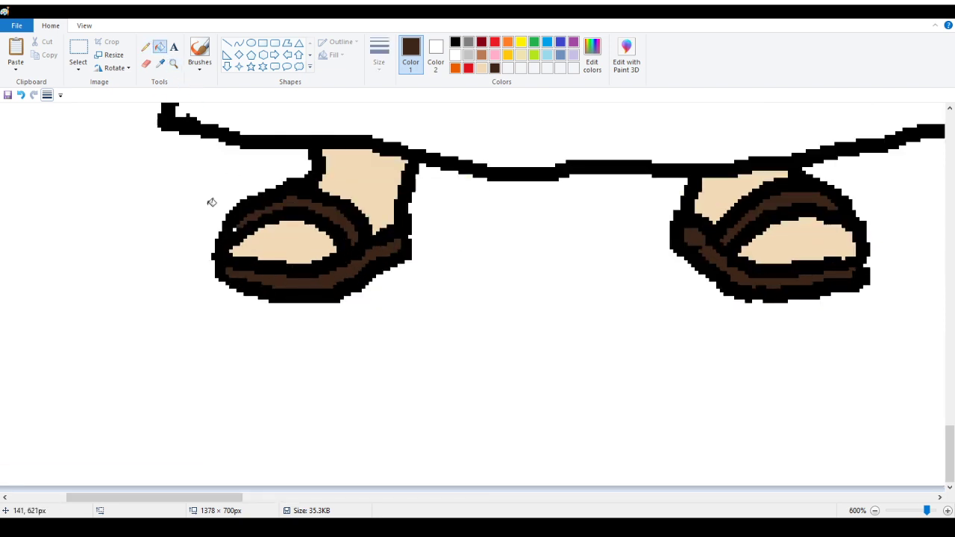
pyautogui.scroll(3, 154, 127)
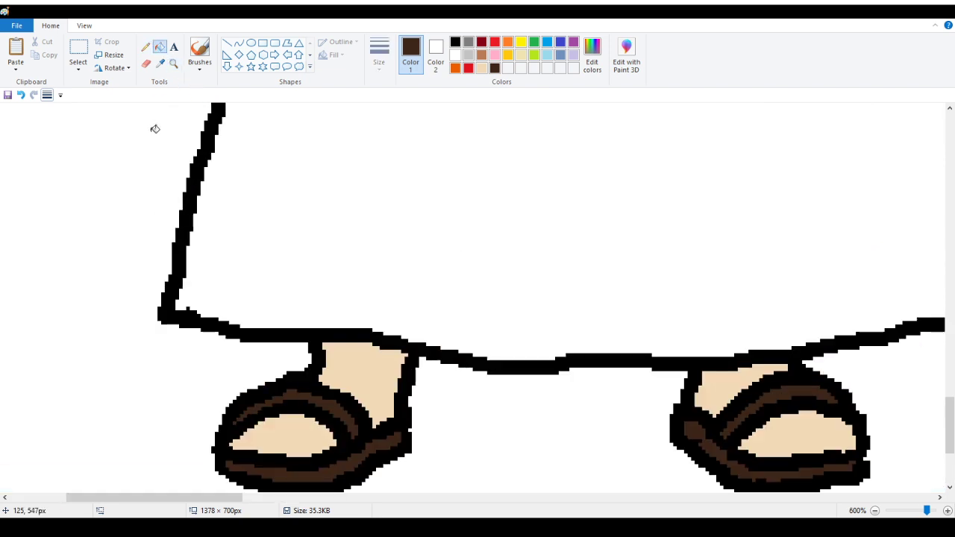
# Mix a custom indigo and draw a thin curved collar line with the Pencil across Marin's dress, from shoulder to shoulder below the neckline.
pyautogui.click(173, 63)
pyautogui.rightClick(155, 126)
pyautogui.rightClick(117, 132)
pyautogui.rightClick(117, 132)
pyautogui.rightClick(117, 132)
pyautogui.rightClick(118, 132)
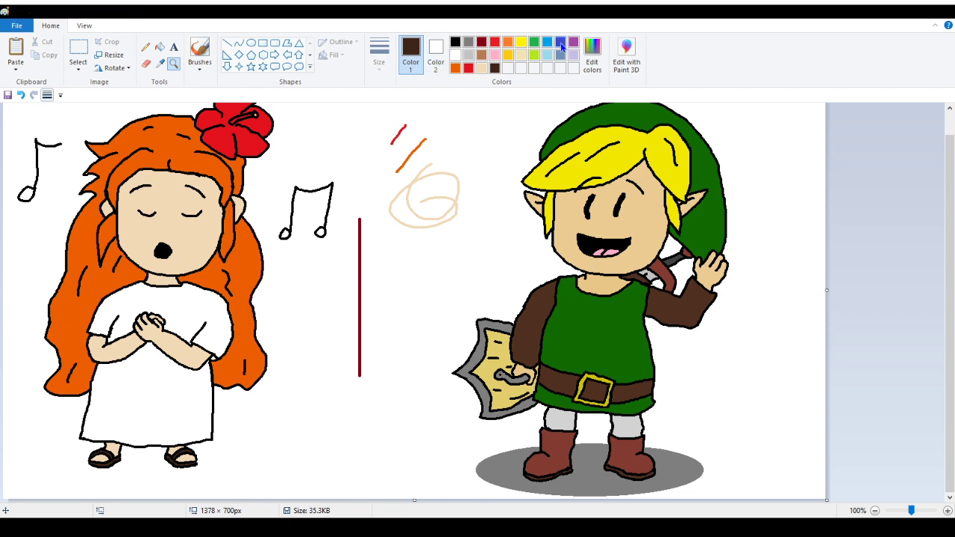
pyautogui.click(561, 42)
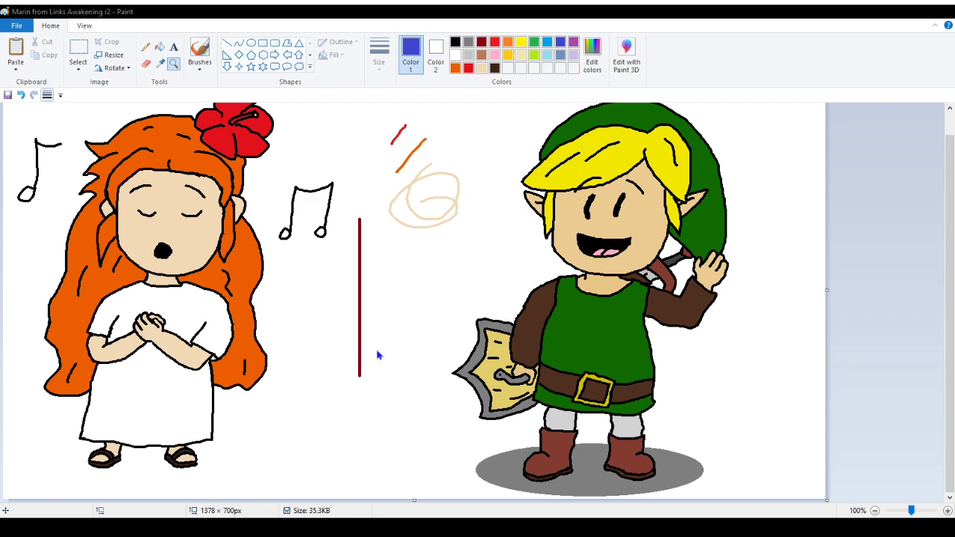
pyautogui.click(239, 301)
pyautogui.click(227, 290)
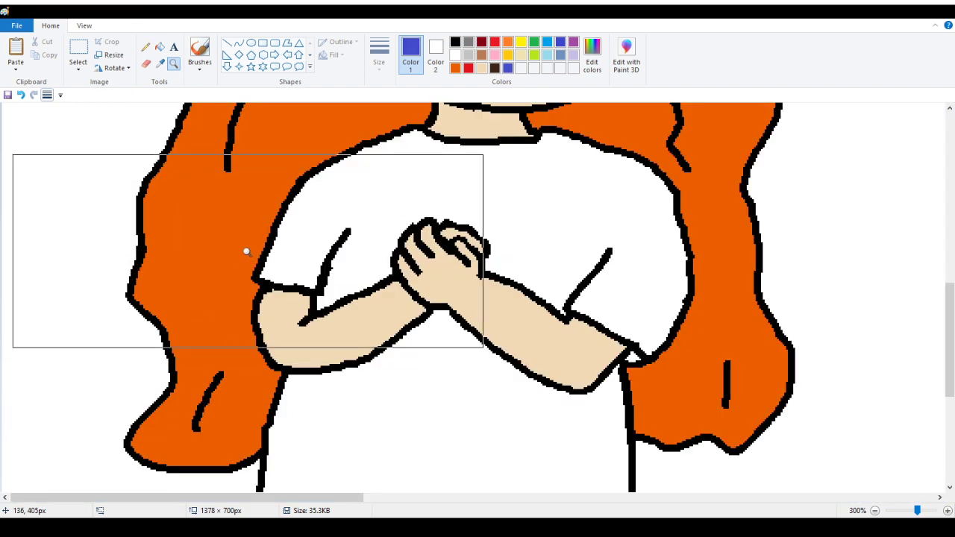
pyautogui.scroll(2, 246, 252)
pyautogui.click(146, 46)
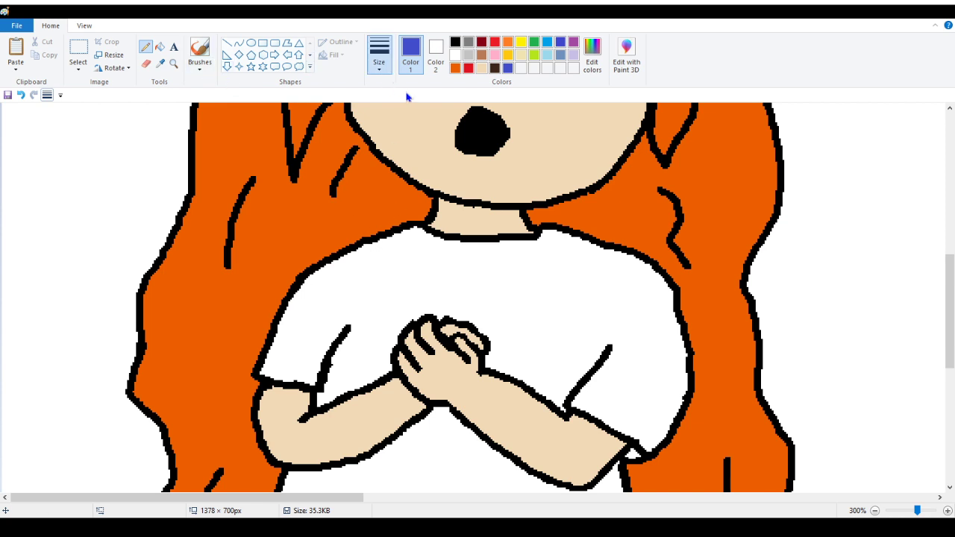
pyautogui.moveTo(366, 245)
pyautogui.mouseDown()
pyautogui.moveTo(453, 274)
pyautogui.moveTo(524, 253)
pyautogui.mouseUp()
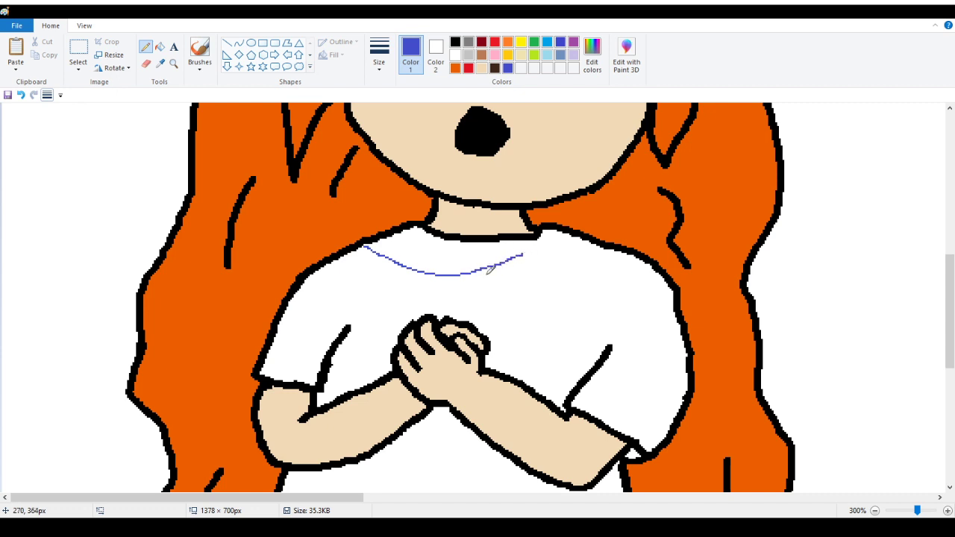
pyautogui.moveTo(454, 274)
pyautogui.mouseDown()
pyautogui.moveTo(526, 266)
pyautogui.moveTo(580, 233)
pyautogui.mouseUp()
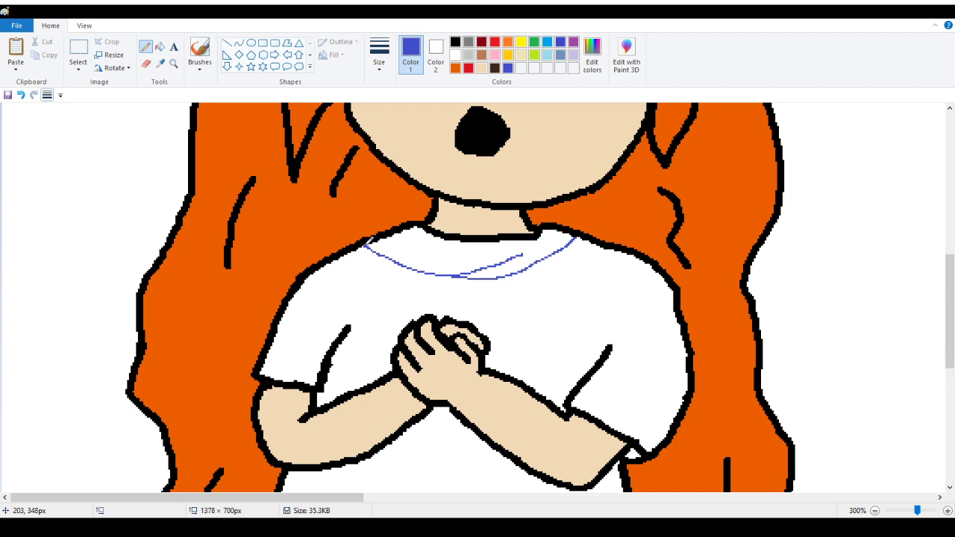
# Draw a thin wavy indigo line across the dress from edge to edge, just above its lower hem.
pyautogui.scroll(-6, 369, 243)
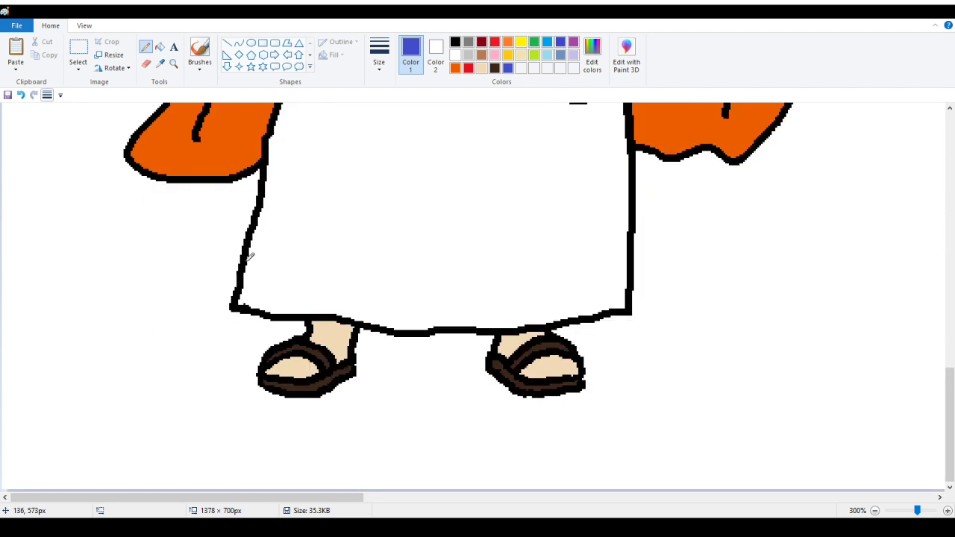
pyautogui.moveTo(247, 260)
pyautogui.mouseDown()
pyautogui.moveTo(453, 283)
pyautogui.moveTo(629, 259)
pyautogui.mouseUp()
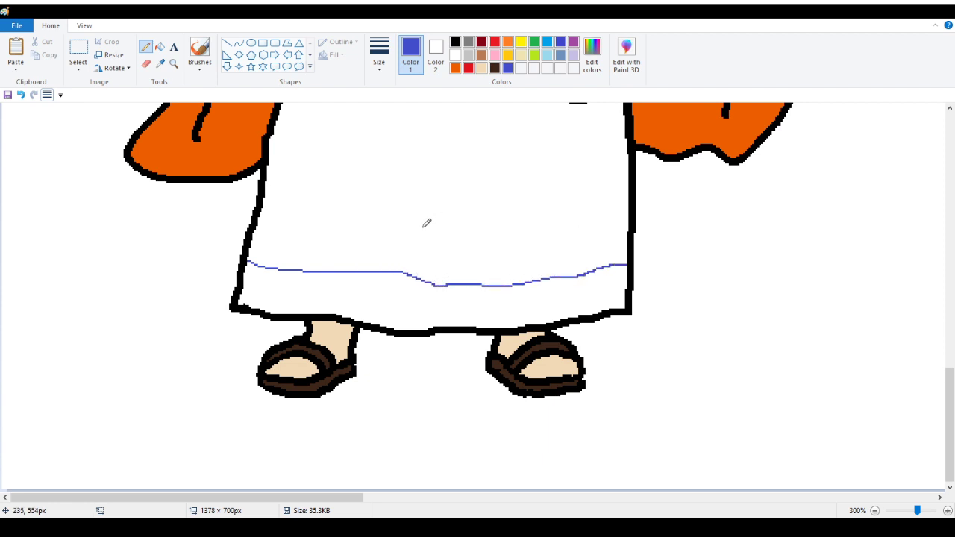
pyautogui.scroll(6, 418, 224)
pyautogui.scroll(2, 476, 266)
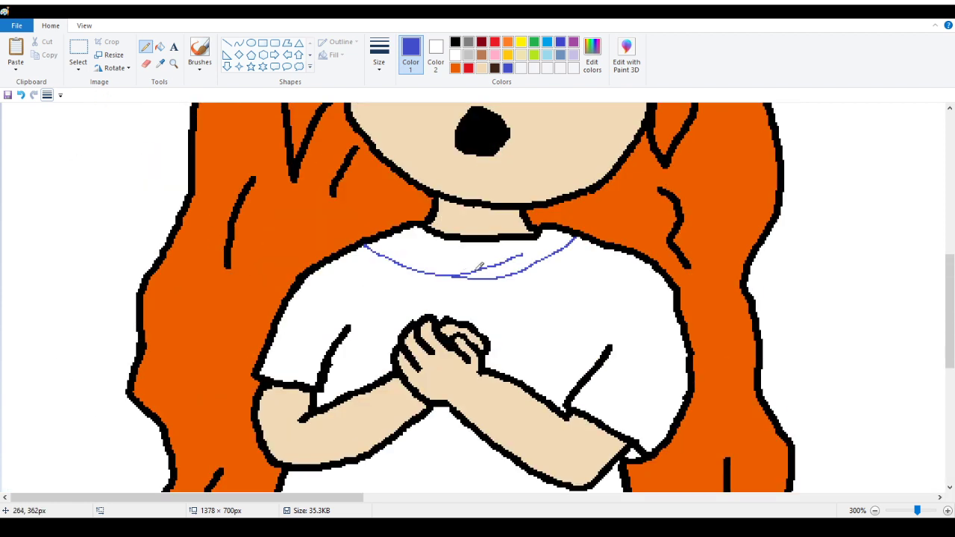
pyautogui.scroll(-8, 454, 250)
pyautogui.scroll(6, 454, 250)
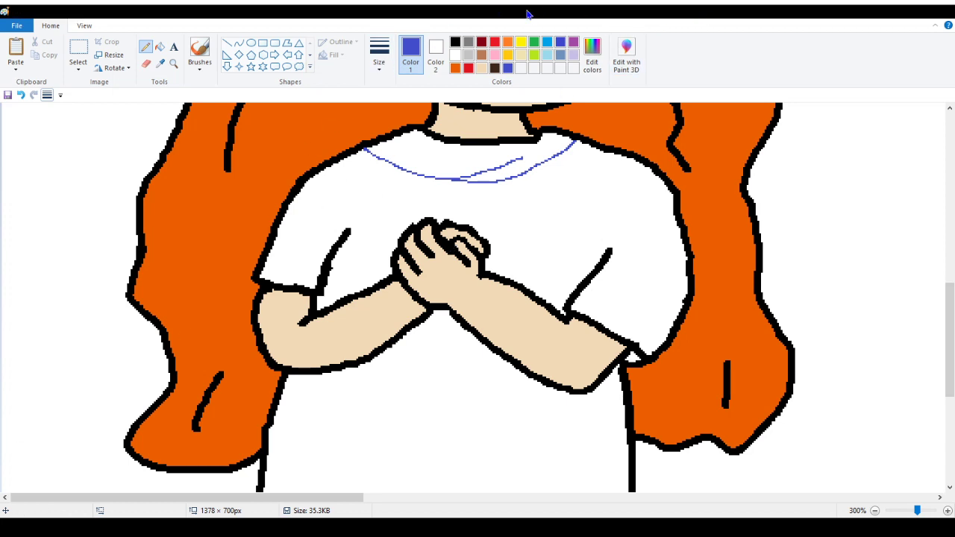
# Sample the indigo from the collar line and scribble a small solid swatch of it in the blank area beside the dark red line.
pyautogui.click(547, 42)
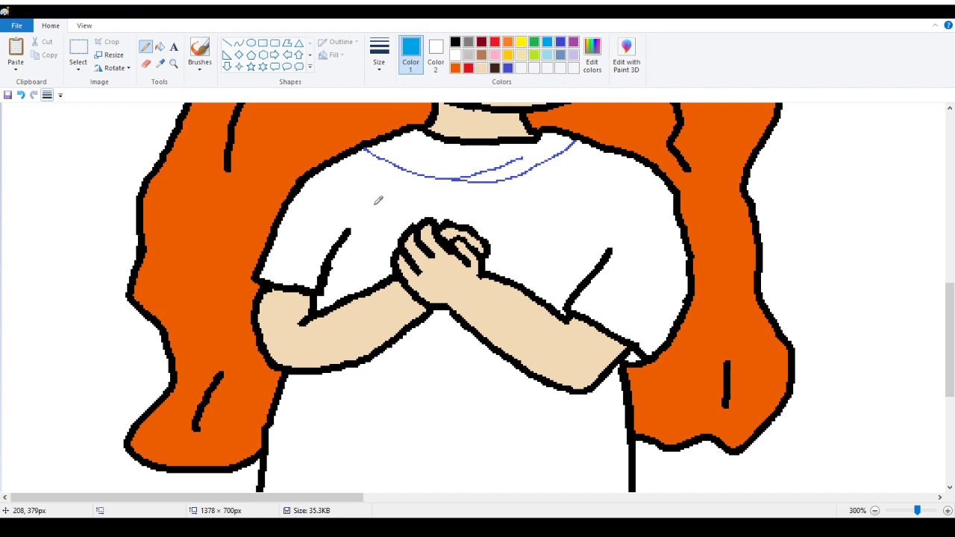
pyautogui.click(173, 63)
pyautogui.click(432, 172)
pyautogui.click(418, 182)
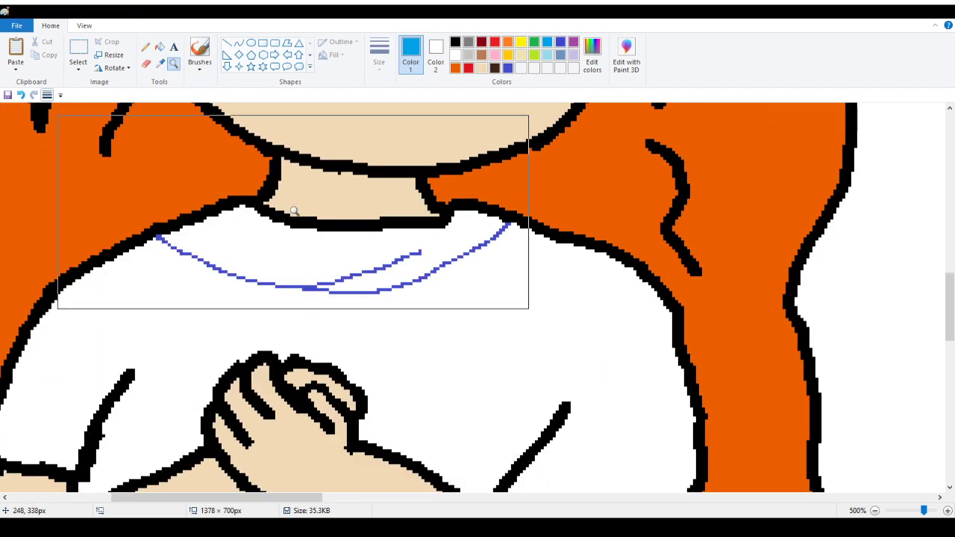
pyautogui.click(291, 211)
pyautogui.click(160, 64)
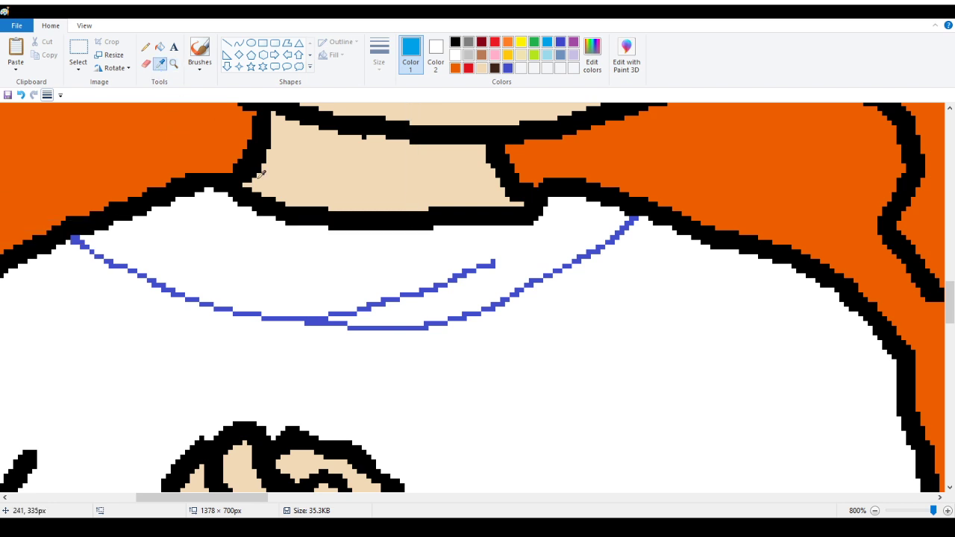
pyautogui.click(346, 309)
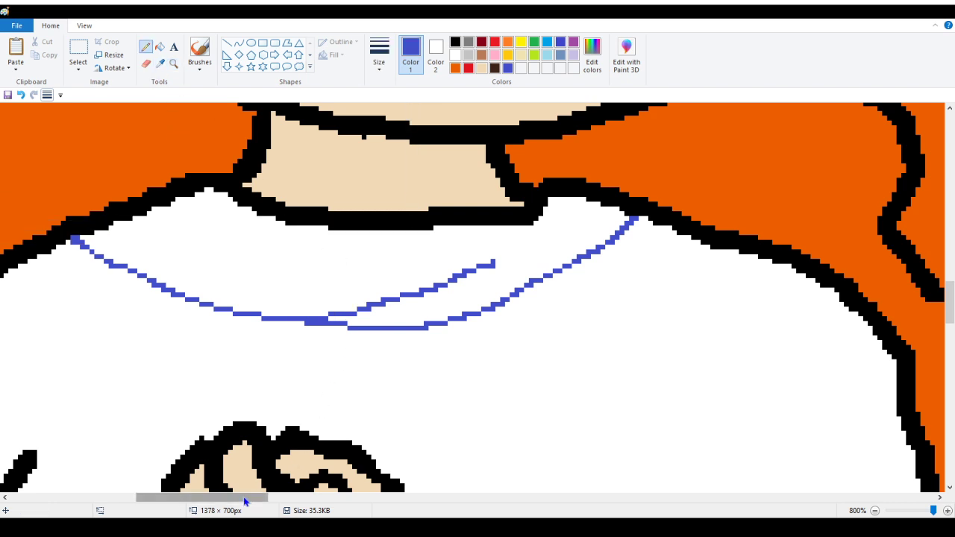
pyautogui.moveTo(247, 497); pyautogui.dragTo(487, 510)
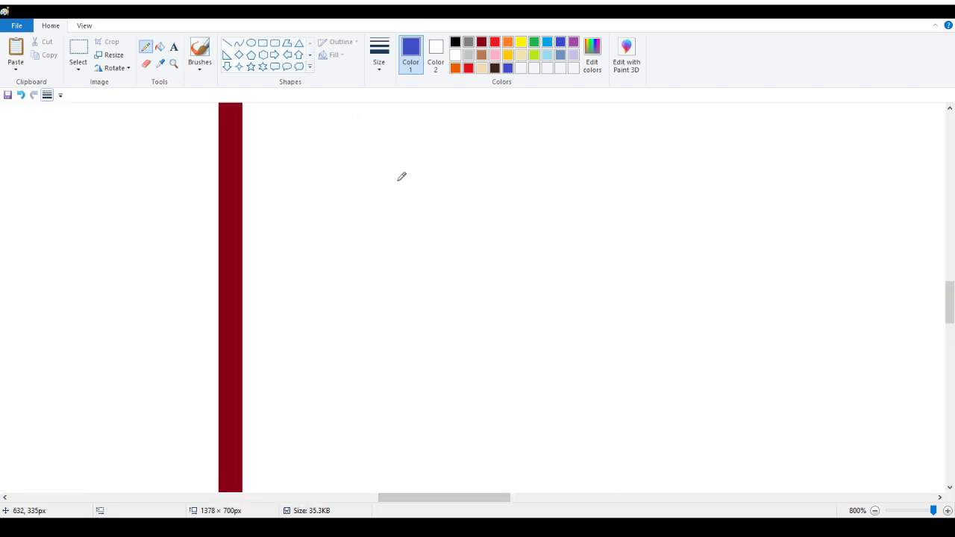
pyautogui.moveTo(406, 239)
pyautogui.mouseDown()
pyautogui.moveTo(382, 257)
pyautogui.moveTo(377, 276)
pyautogui.moveTo(406, 242)
pyautogui.moveTo(403, 267)
pyautogui.mouseUp()
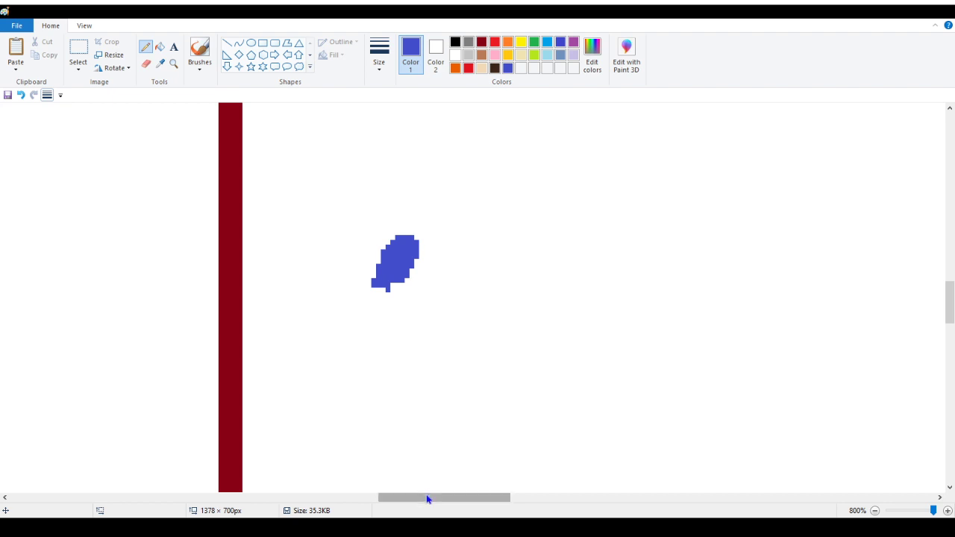
# Mix a custom light blue and add a small round swatch of it, outlined and filled, just below the indigo swatch.
pyautogui.moveTo(426, 498); pyautogui.dragTo(177, 499)
pyautogui.scroll(-2, 387, 192)
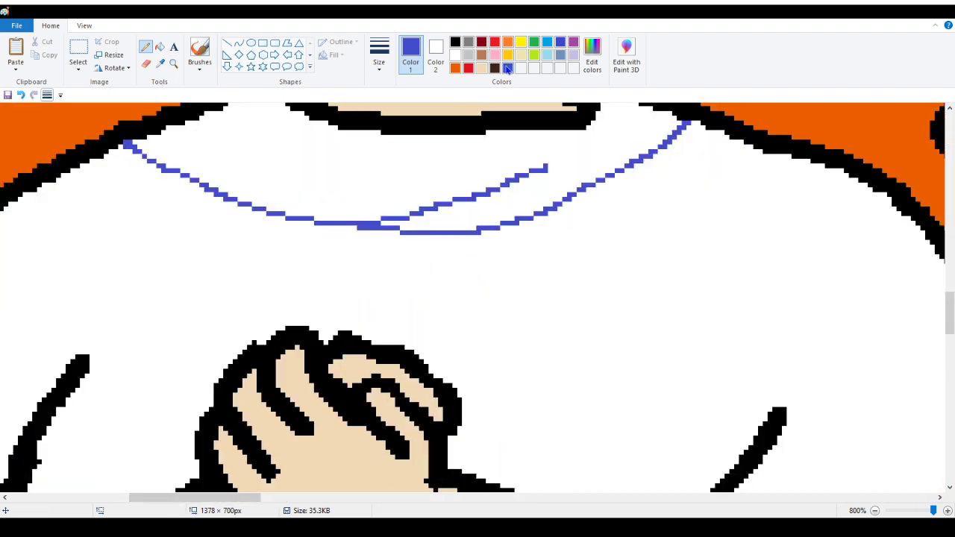
pyautogui.click(549, 43)
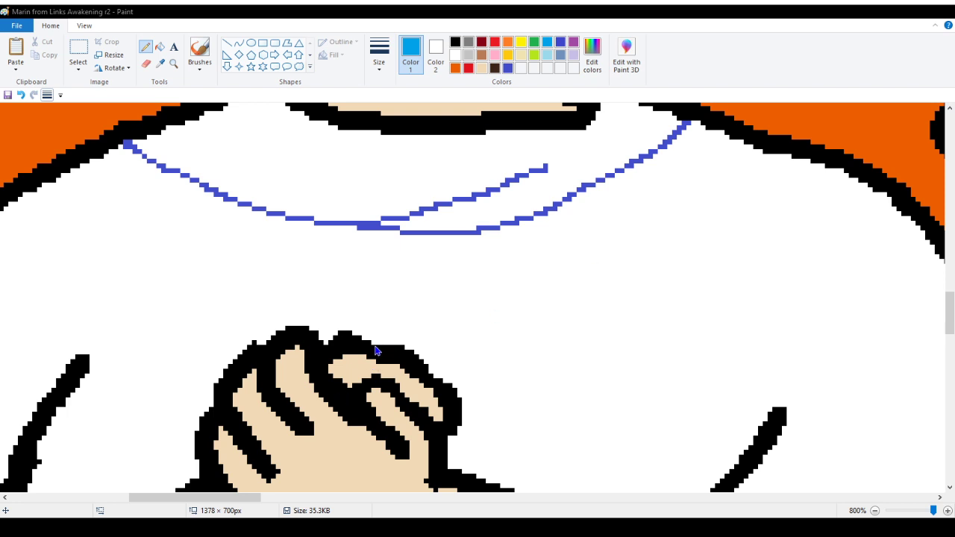
pyautogui.scroll(-5, 375, 351)
pyautogui.scroll(3, 234, 277)
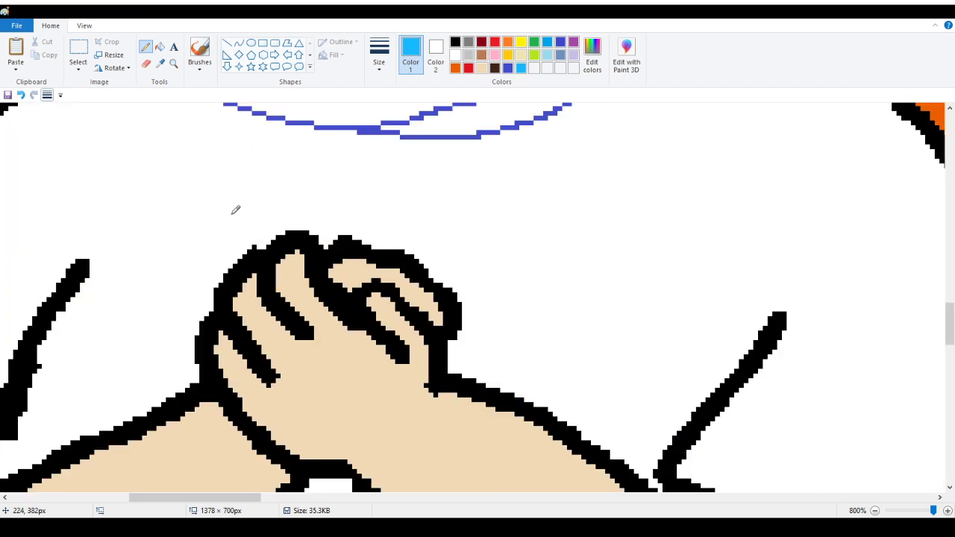
pyautogui.click(173, 63)
pyautogui.rightClick(142, 156)
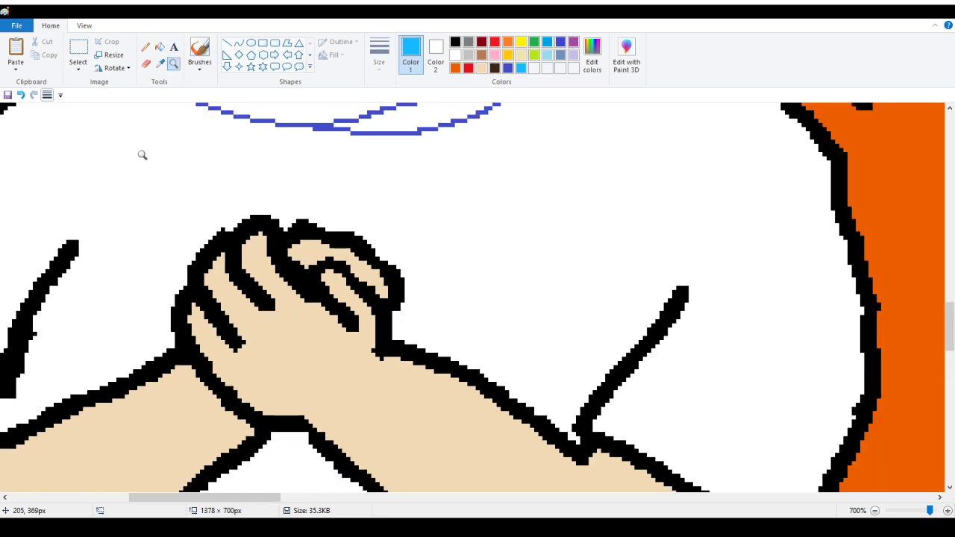
pyautogui.rightClick(143, 155)
pyautogui.rightClick(143, 155)
pyautogui.rightClick(143, 155)
pyautogui.rightClick(142, 155)
pyautogui.rightClick(143, 155)
pyautogui.scroll(3, 458, 130)
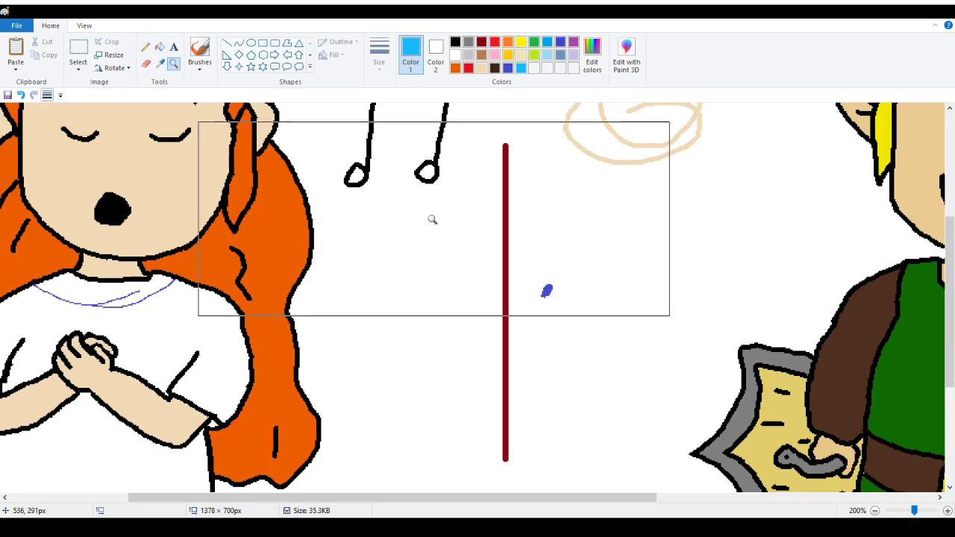
pyautogui.click(145, 47)
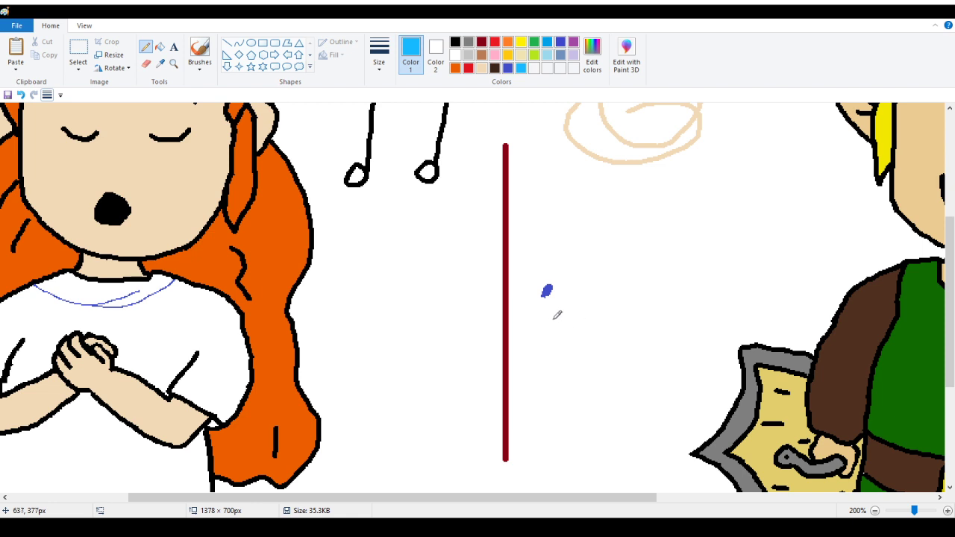
pyautogui.moveTo(557, 315); pyautogui.dragTo(569, 325)
pyautogui.click(160, 47)
pyautogui.click(561, 324)
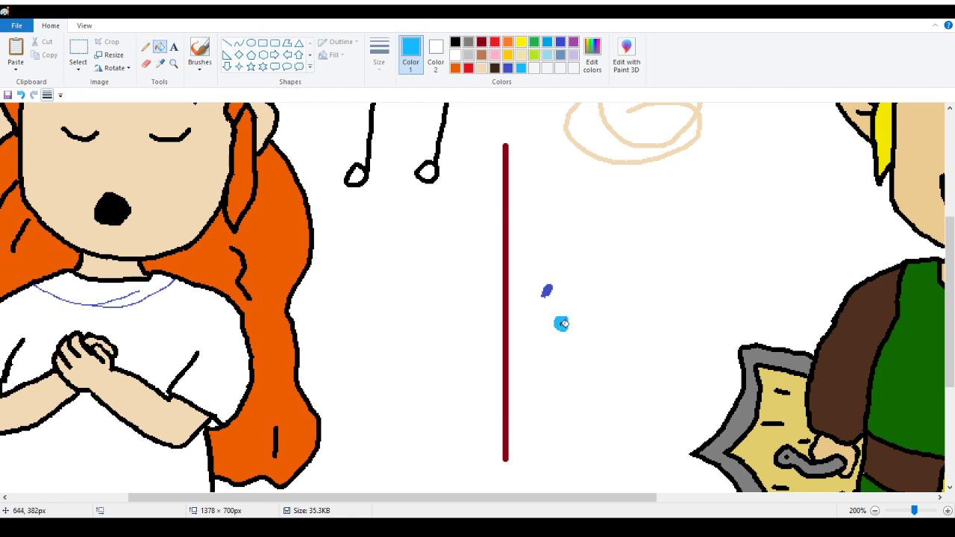
# Fill the dress's skirt, bodice and sleeves with the custom light blue, leaving the collar and hem bands white.
pyautogui.moveTo(540, 500); pyautogui.dragTo(437, 499)
pyautogui.scroll(-3, 369, 329)
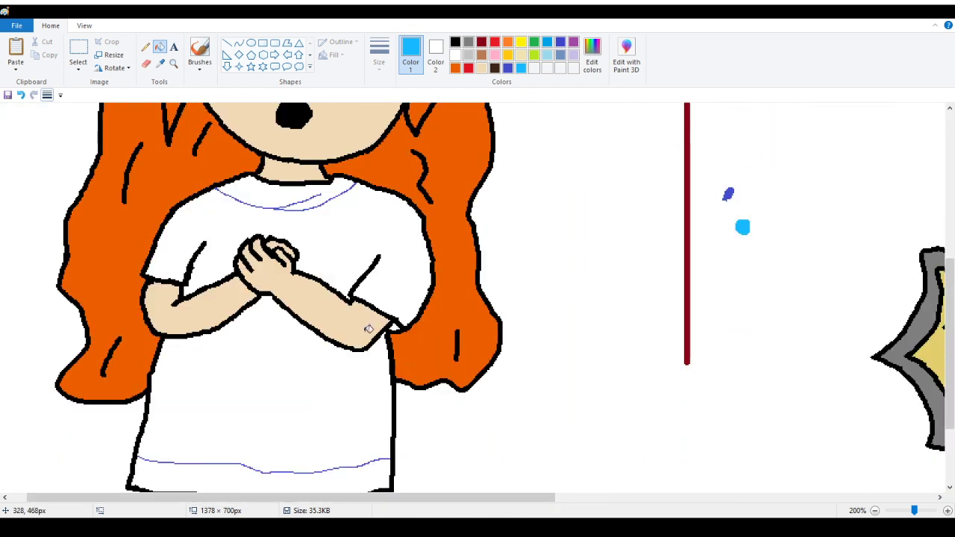
pyautogui.click(261, 369)
pyautogui.click(319, 274)
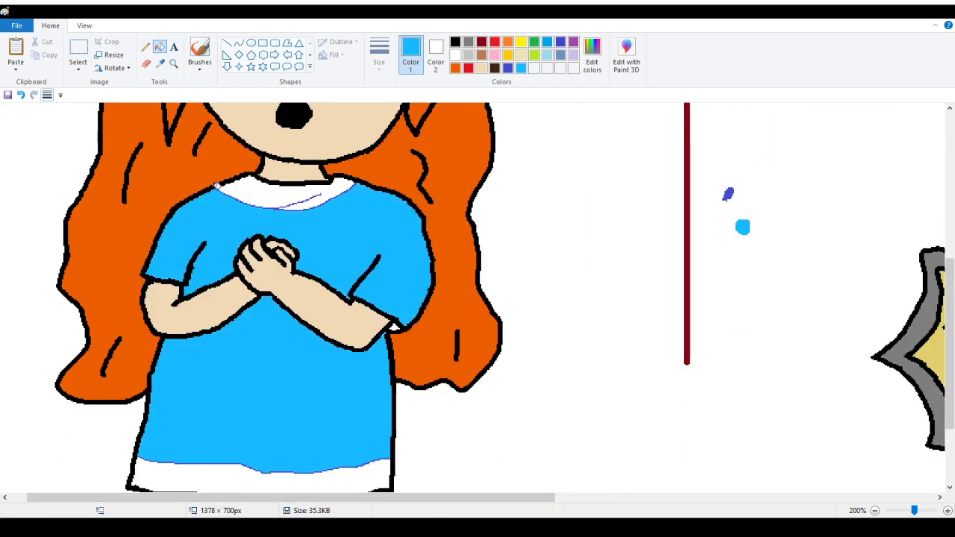
# Fill the collar and hem bands with indigo sampled from its swatch, and the leftover white sleeve gap with the dress's light blue.
pyautogui.click(160, 63)
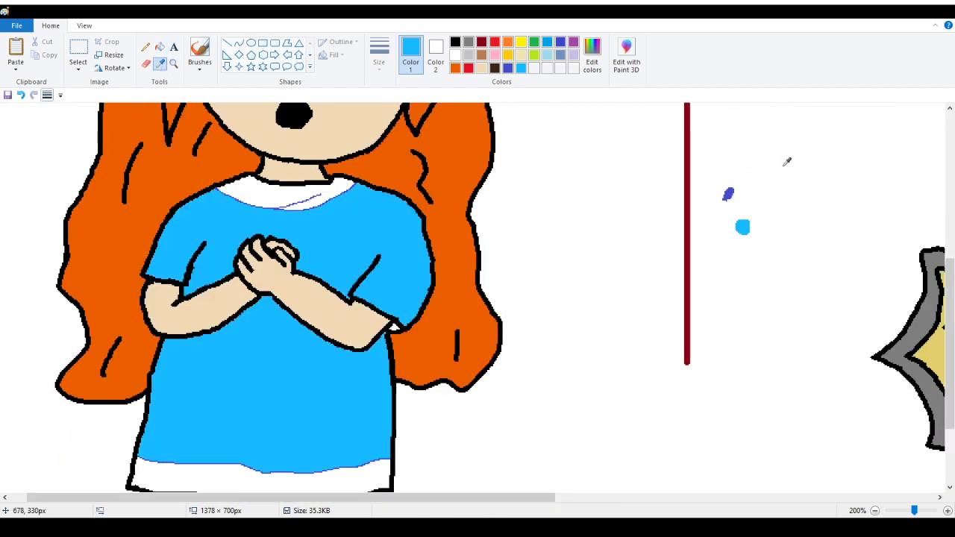
pyautogui.click(731, 193)
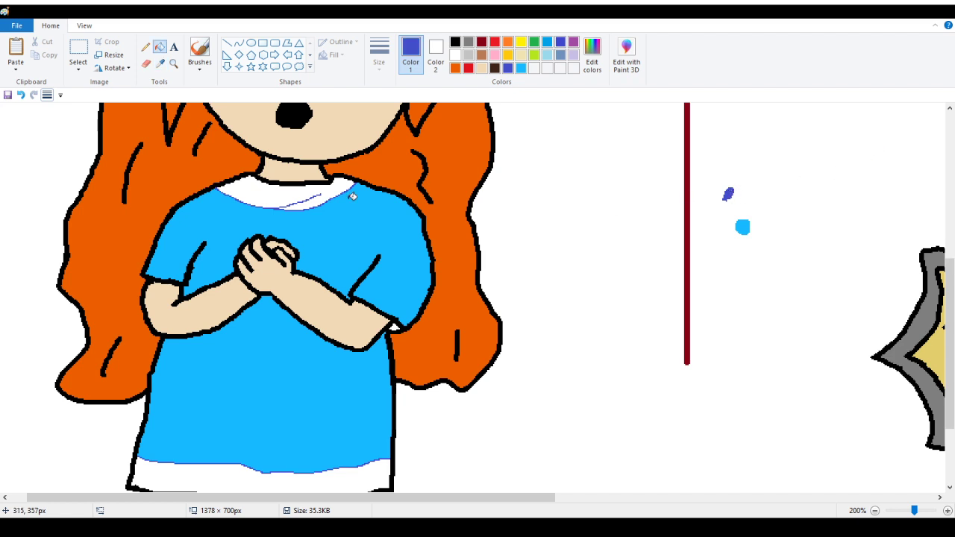
pyautogui.click(283, 192)
pyautogui.click(326, 476)
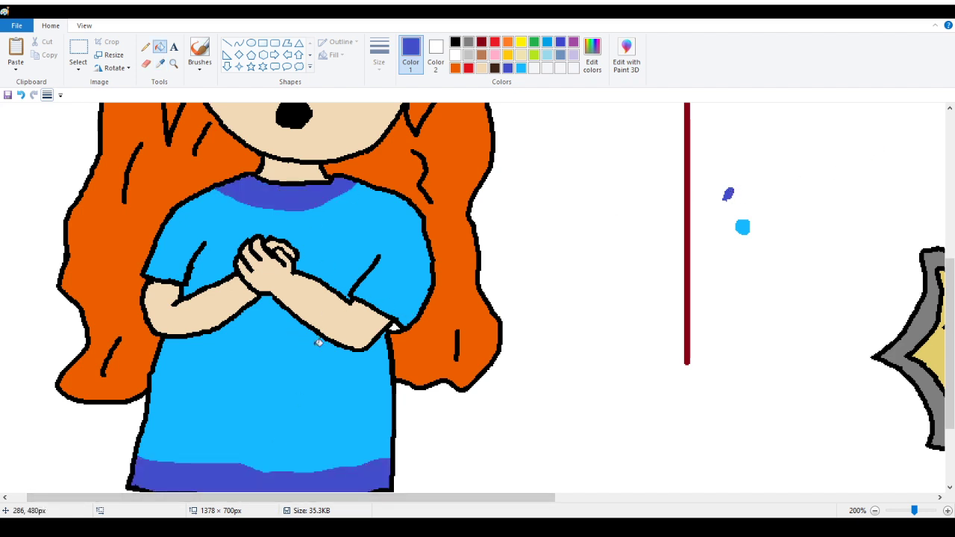
pyautogui.click(159, 64)
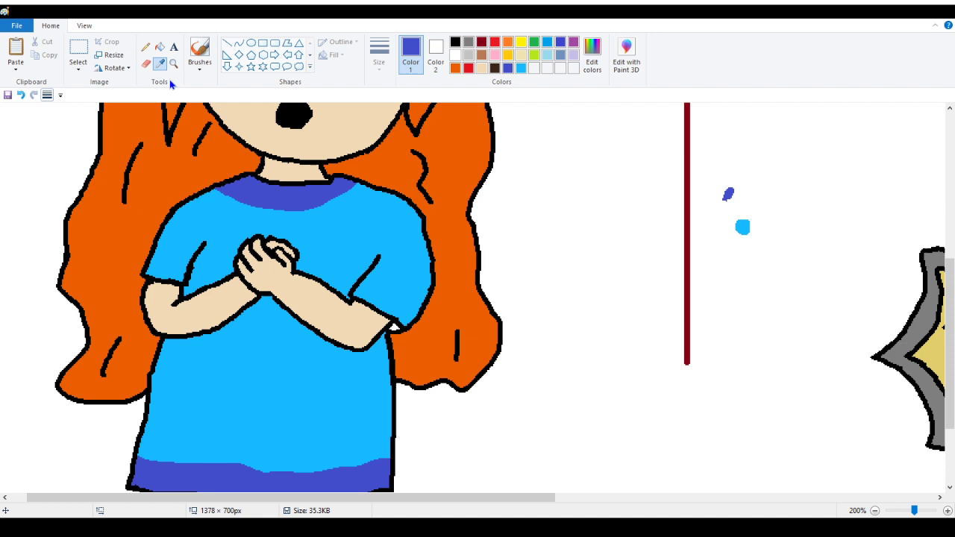
pyautogui.click(390, 224)
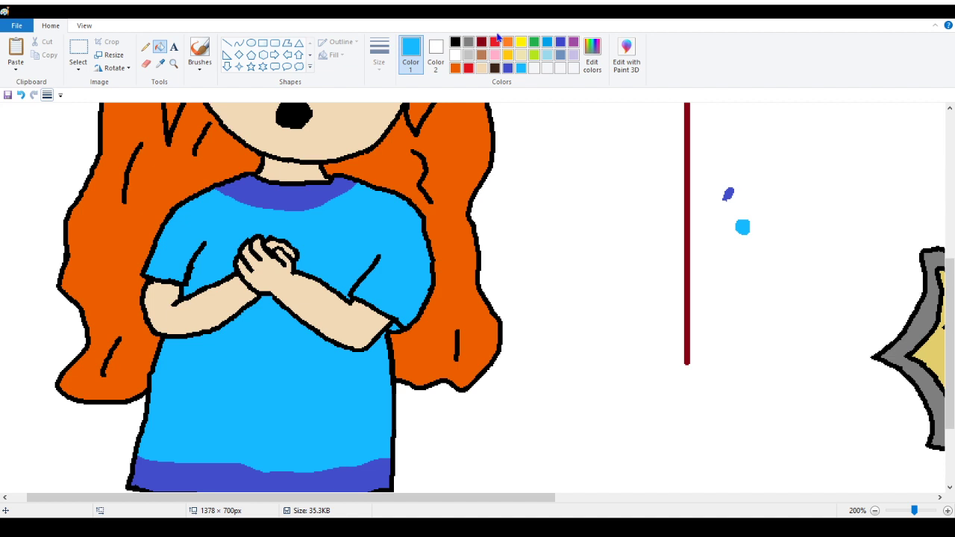
# Mix a custom lighter red from the palette red for the dress's waist sash.
pyautogui.click(495, 41)
pyautogui.scroll(-3, 301, 462)
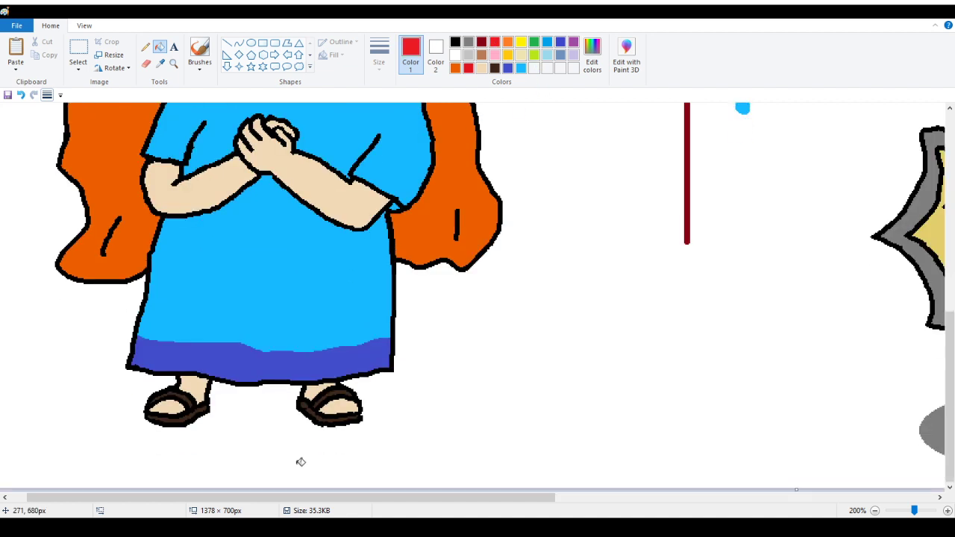
pyautogui.scroll(4, 301, 462)
pyautogui.scroll(-2, 619, 139)
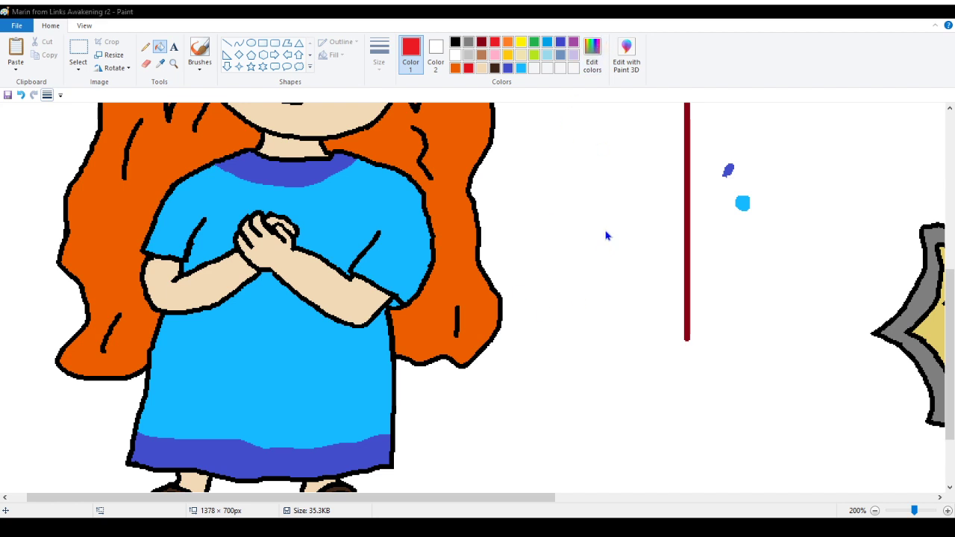
pyautogui.press('Return')
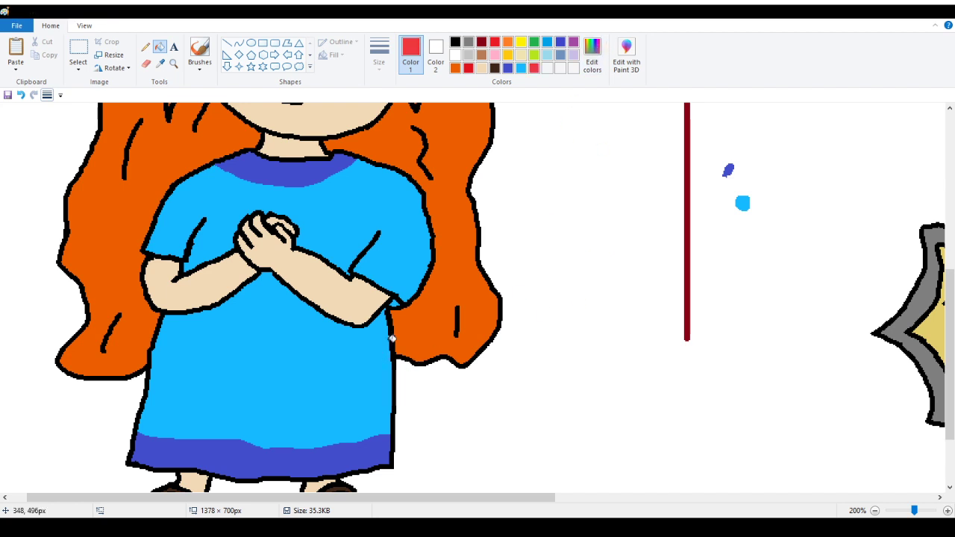
# Outline a waist sash in thin custom red lines, one below the clasped hands and a curved, doubled one across the skirt.
pyautogui.click(146, 47)
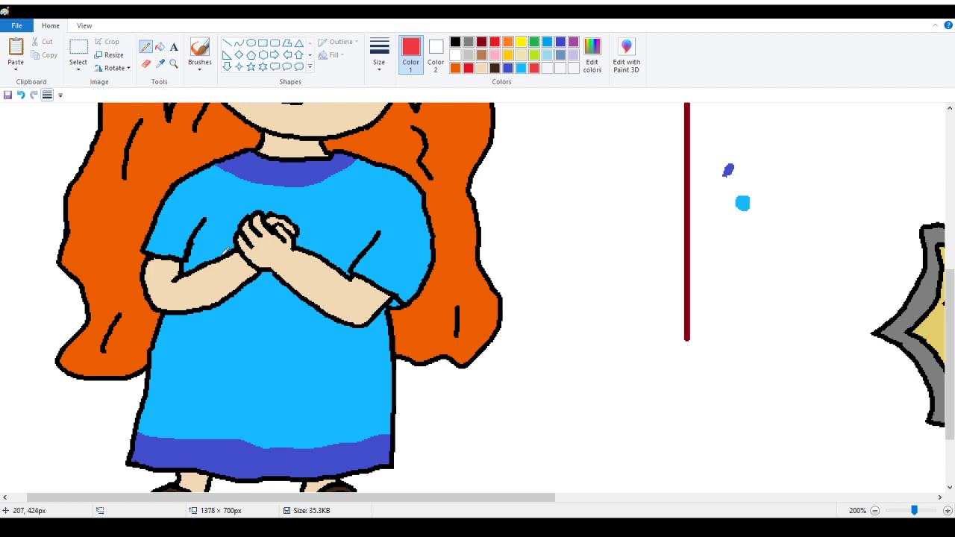
pyautogui.click(174, 63)
pyautogui.click(254, 299)
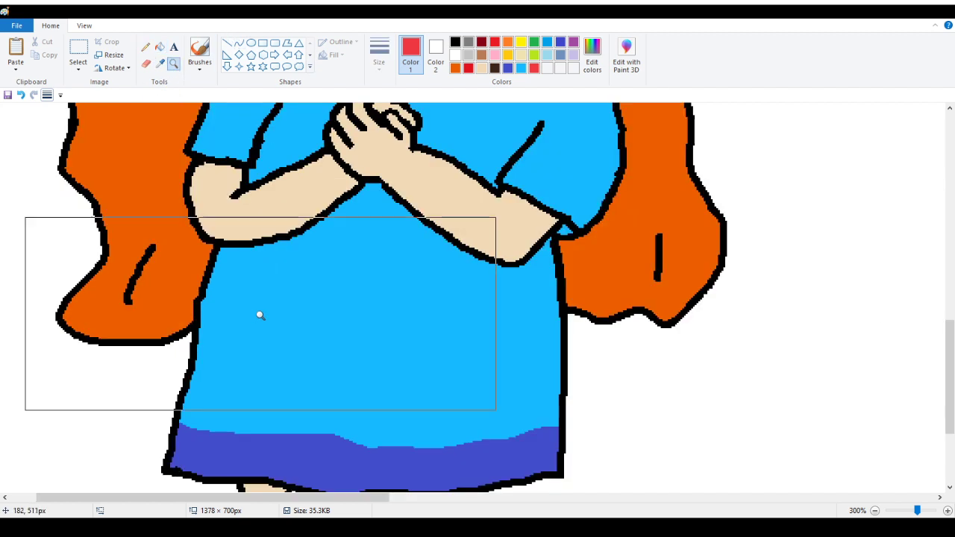
pyautogui.click(148, 49)
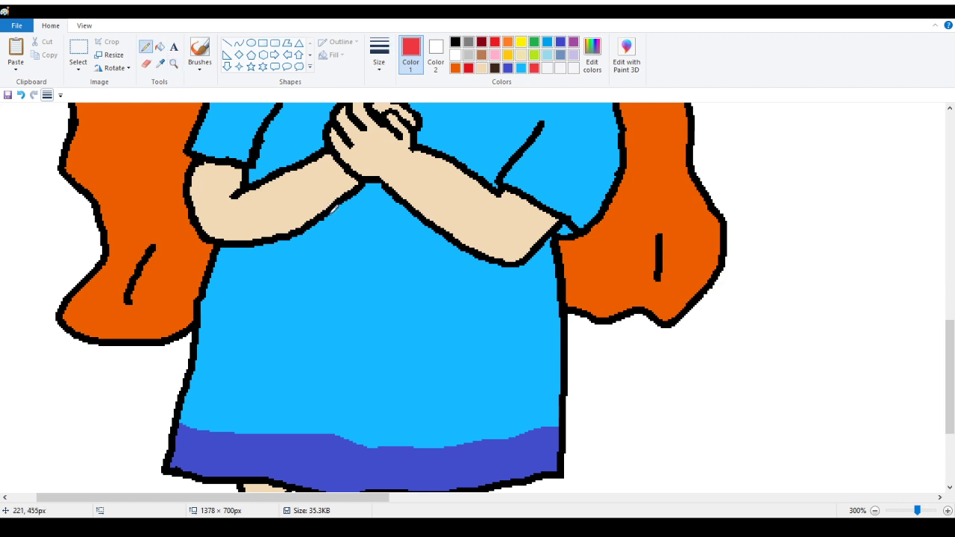
pyautogui.moveTo(351, 214); pyautogui.dragTo(392, 215)
pyautogui.moveTo(202, 306)
pyautogui.mouseDown()
pyautogui.moveTo(280, 330)
pyautogui.moveTo(538, 335)
pyautogui.mouseUp()
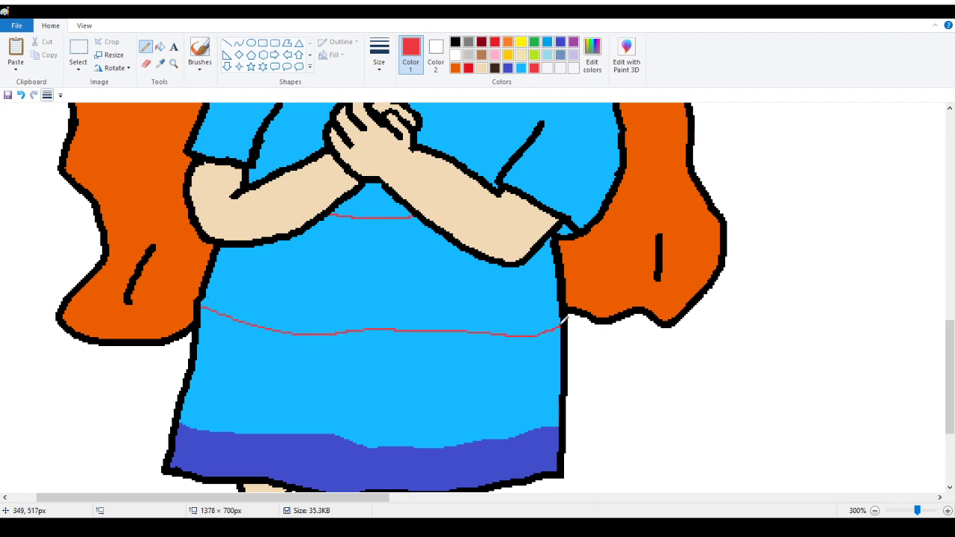
pyautogui.moveTo(320, 329)
pyautogui.mouseDown()
pyautogui.moveTo(405, 340)
pyautogui.moveTo(503, 334)
pyautogui.mouseUp()
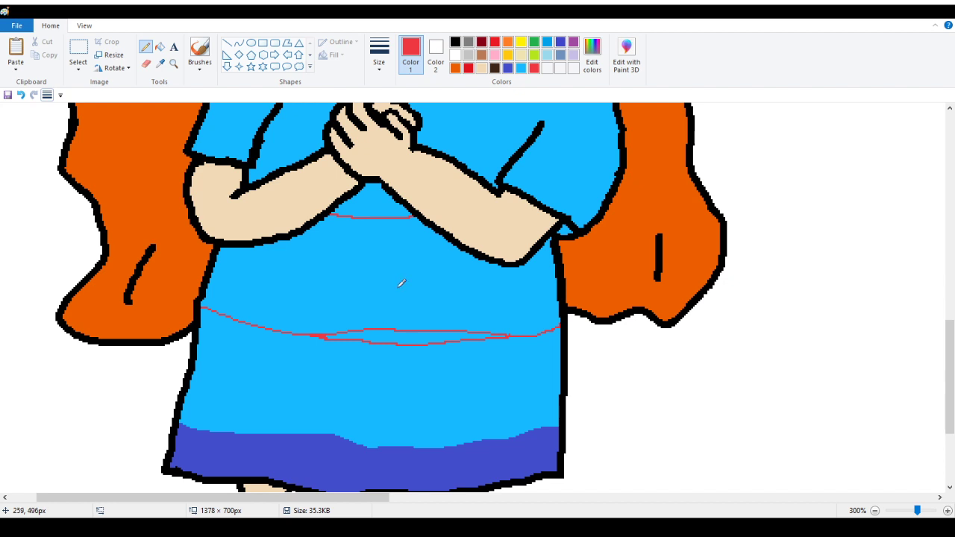
# Fill the sash area and the sliver along its lower edge with the custom red.
pyautogui.click(159, 46)
pyautogui.click(354, 241)
pyautogui.click(403, 336)
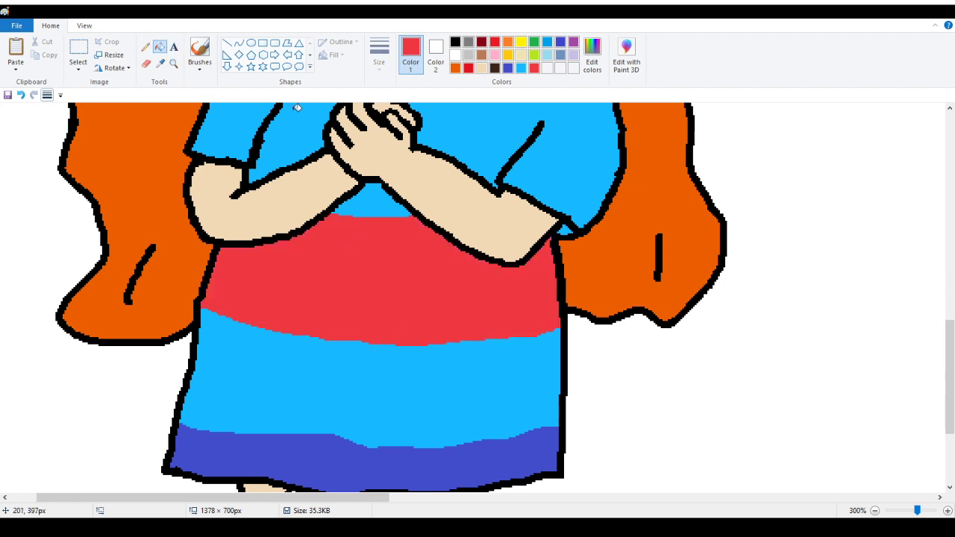
# Examine the red sash against the rest of the dress and the full drawing of both characters.
pyautogui.click(173, 64)
pyautogui.rightClick(127, 179)
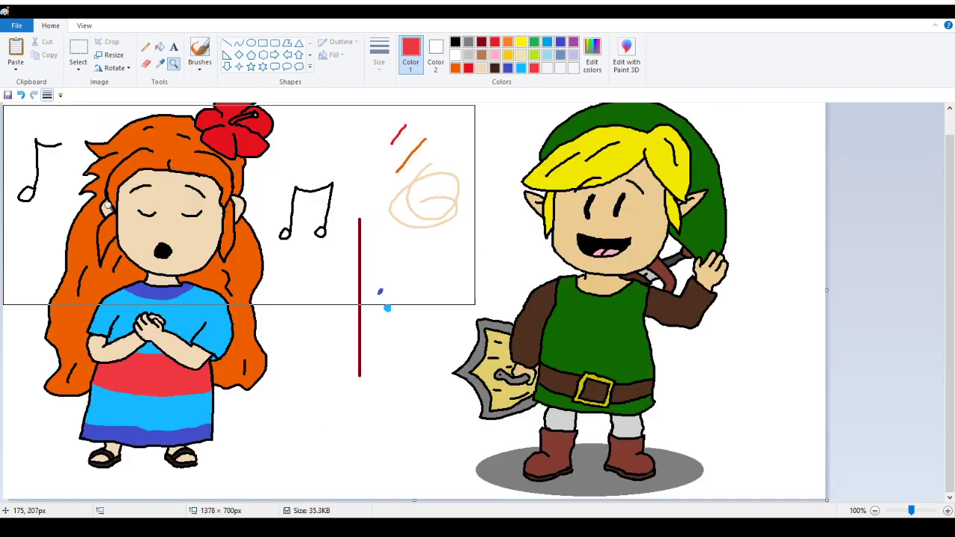
pyautogui.click(189, 367)
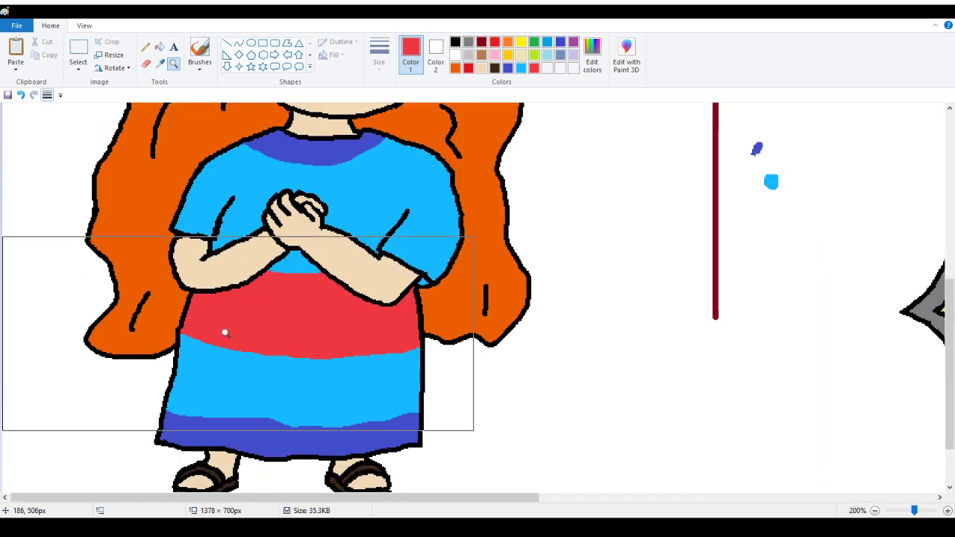
pyautogui.scroll(6, 225, 333)
pyautogui.scroll(-5, 221, 322)
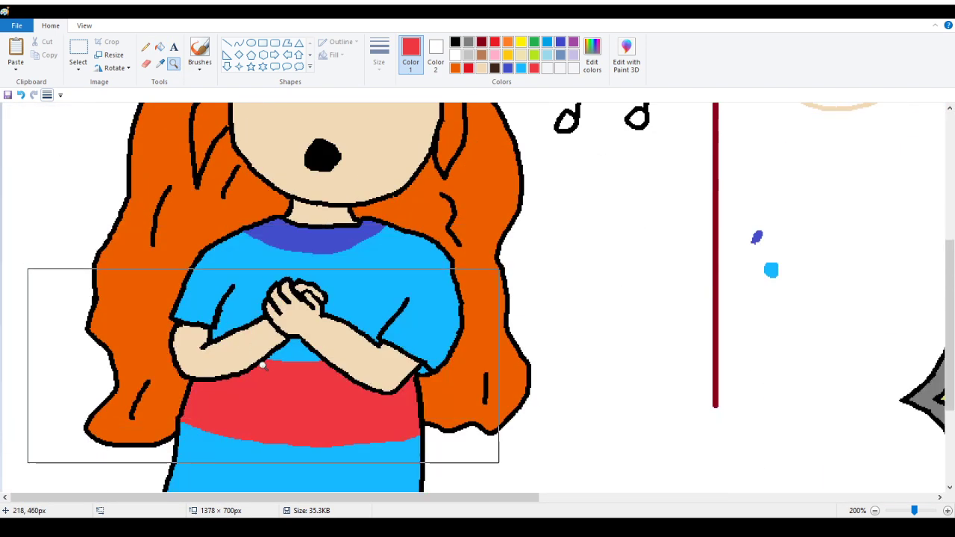
pyautogui.scroll(-2, 329, 371)
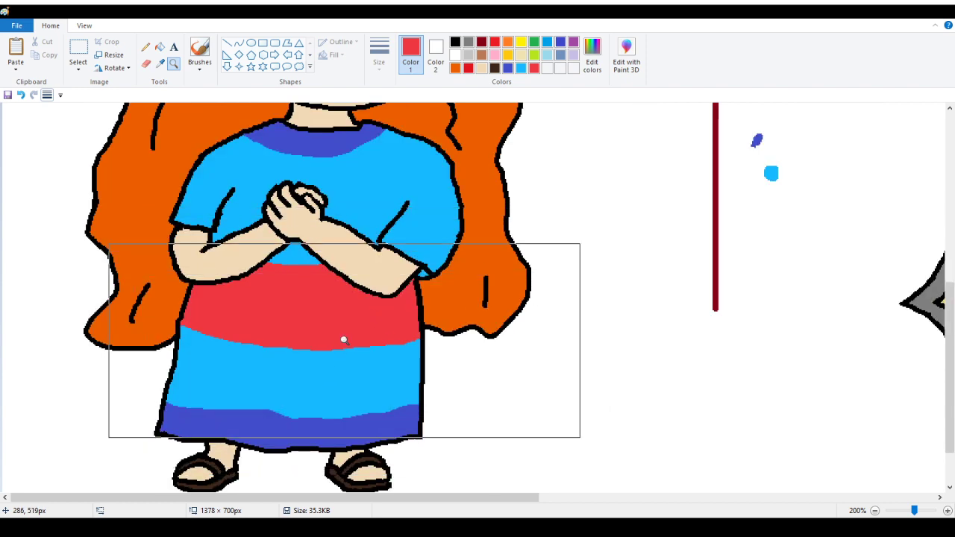
pyautogui.scroll(-2, 341, 336)
pyautogui.hscroll(2, 341, 337)
pyautogui.scroll(4, 262, 280)
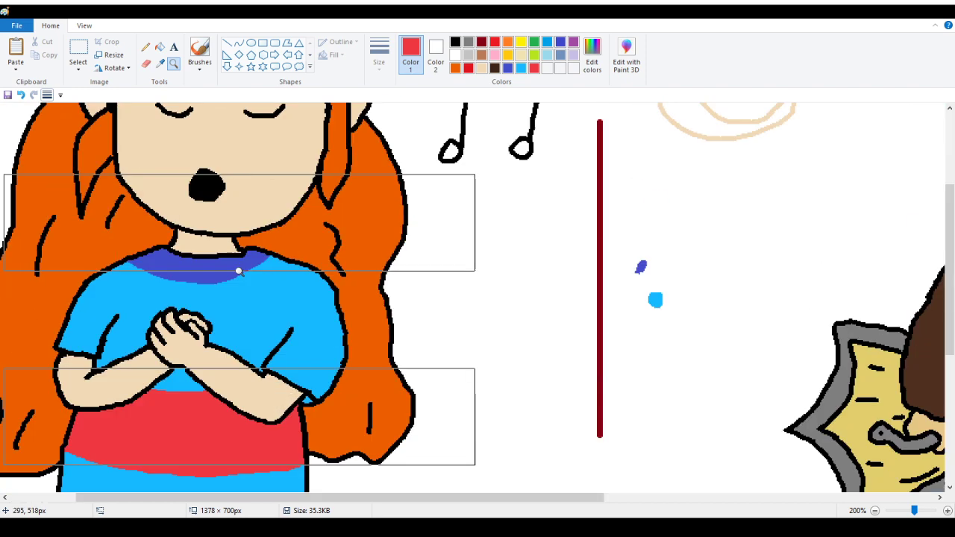
pyautogui.scroll(-4, 228, 278)
pyautogui.scroll(2, 229, 277)
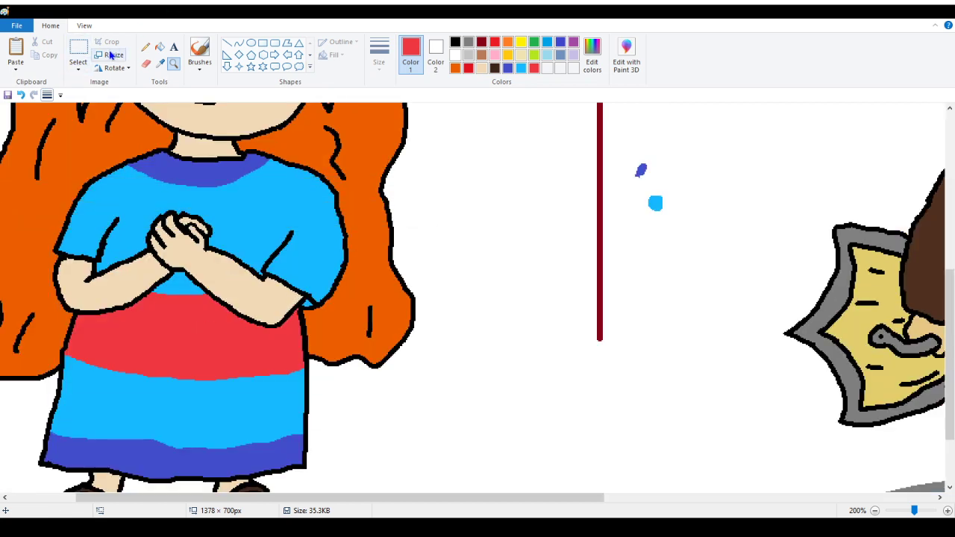
# Draw the bow's tall rounded knot and the narrow top fold of its left loop in black on the sash's right side.
pyautogui.click(146, 46)
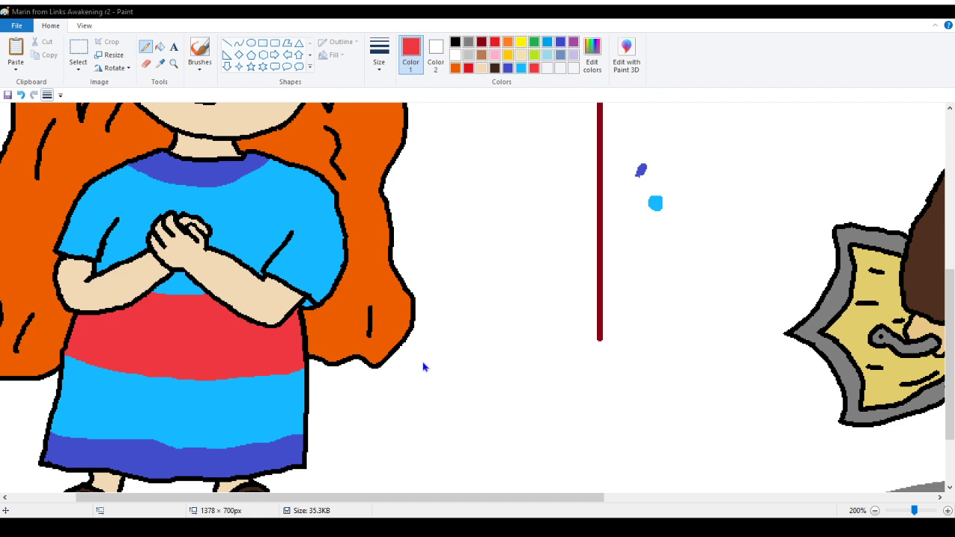
pyautogui.click(456, 43)
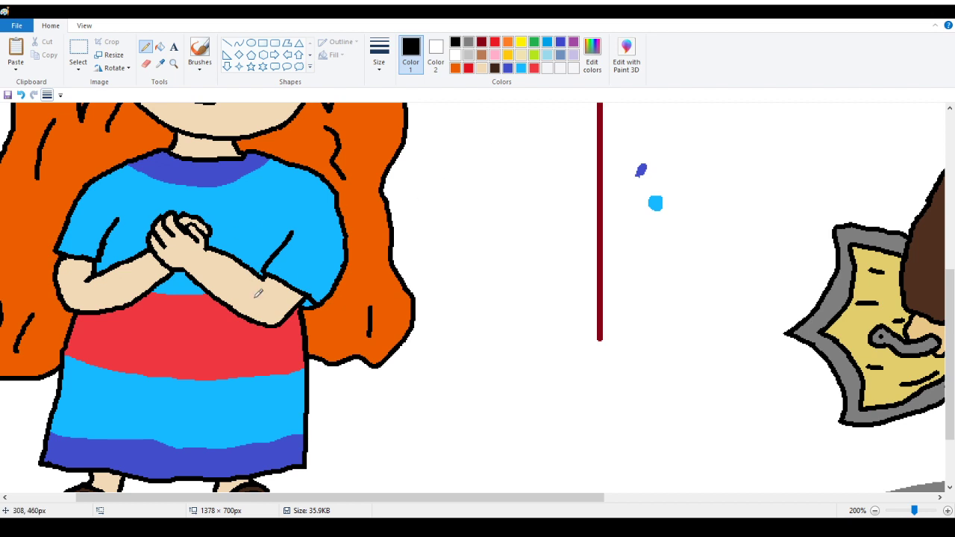
pyautogui.scroll(-2, 258, 292)
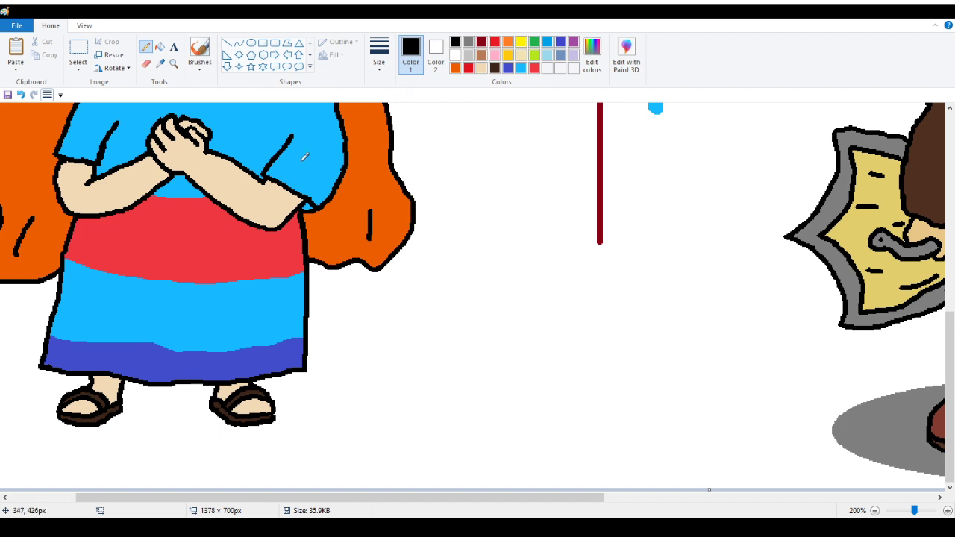
pyautogui.moveTo(267, 239)
pyautogui.mouseDown()
pyautogui.moveTo(288, 242)
pyautogui.moveTo(288, 286)
pyautogui.moveTo(271, 278)
pyautogui.moveTo(272, 256)
pyautogui.mouseUp()
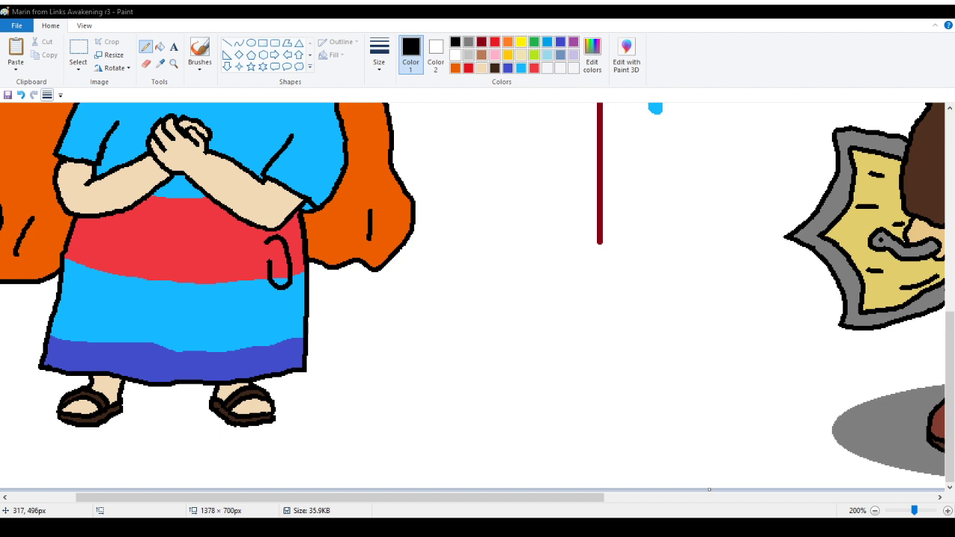
pyautogui.moveTo(273, 238)
pyautogui.mouseDown()
pyautogui.moveTo(228, 260)
pyautogui.moveTo(228, 249)
pyautogui.moveTo(272, 239)
pyautogui.mouseUp()
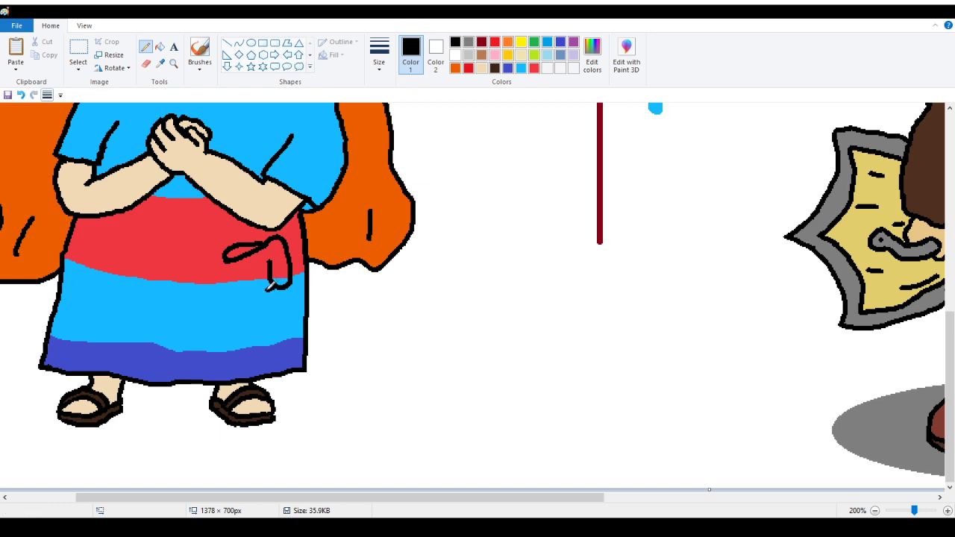
pyautogui.moveTo(268, 288)
pyautogui.mouseDown()
pyautogui.moveTo(233, 291)
pyautogui.moveTo(230, 255)
pyautogui.moveTo(269, 257)
pyautogui.moveTo(271, 240)
pyautogui.moveTo(269, 263)
pyautogui.mouseUp()
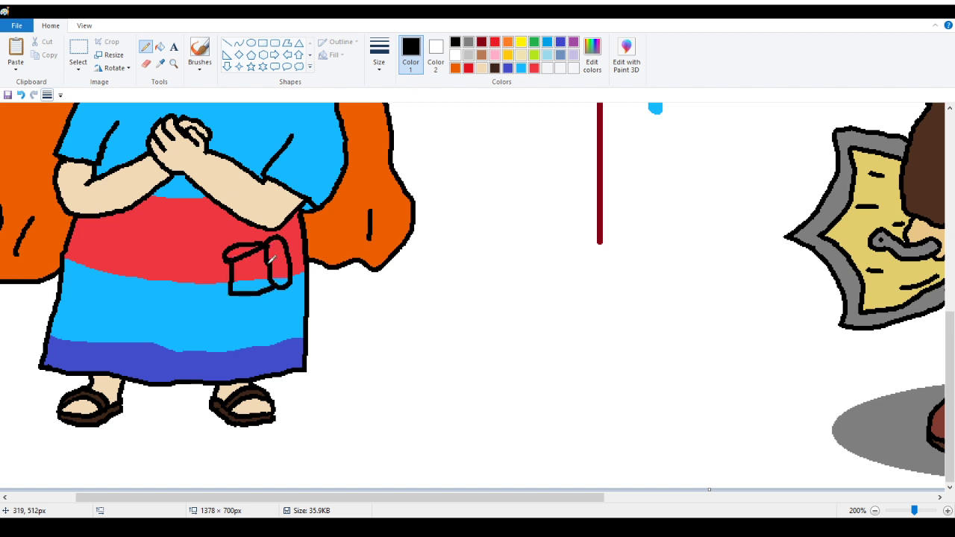
pyautogui.click(20, 94)
pyautogui.click(21, 94)
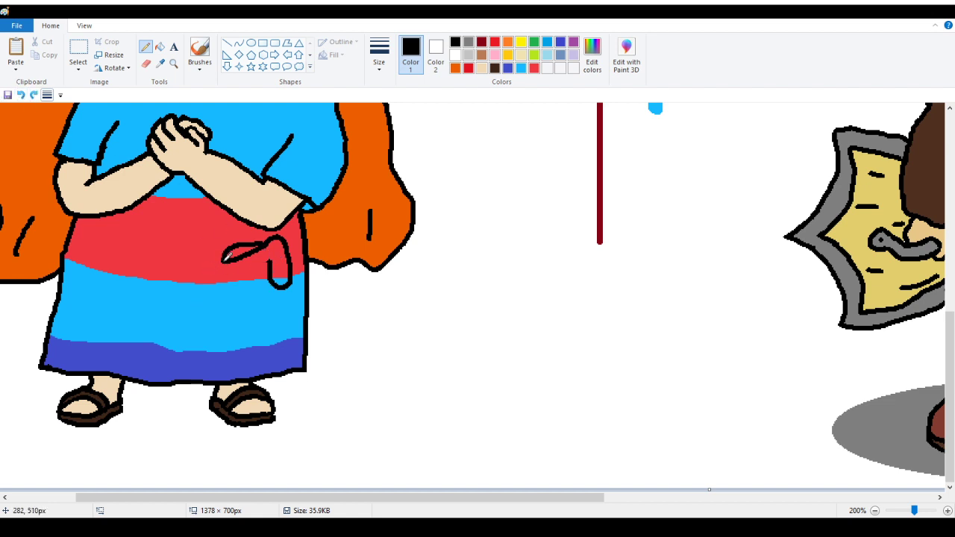
# Draw the bow's left loop with a rounded lower corner, and a smaller right loop extending past the dress edge.
pyautogui.moveTo(223, 256)
pyautogui.mouseDown()
pyautogui.moveTo(244, 302)
pyautogui.moveTo(253, 303)
pyautogui.moveTo(276, 288)
pyautogui.moveTo(271, 238)
pyautogui.mouseUp()
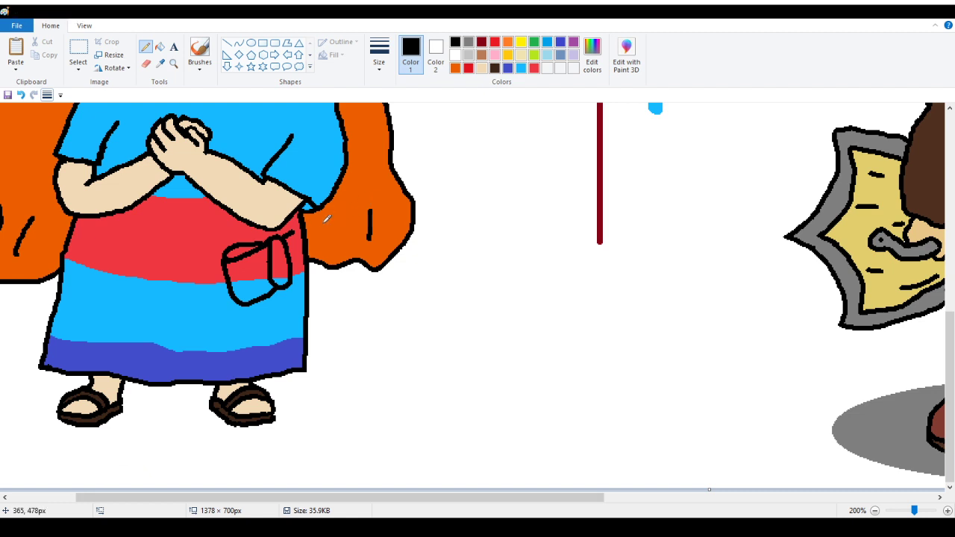
pyautogui.moveTo(300, 233)
pyautogui.mouseDown()
pyautogui.moveTo(319, 225)
pyautogui.moveTo(324, 237)
pyautogui.mouseUp()
pyautogui.moveTo(296, 277)
pyautogui.mouseDown()
pyautogui.moveTo(324, 275)
pyautogui.moveTo(328, 232)
pyautogui.mouseUp()
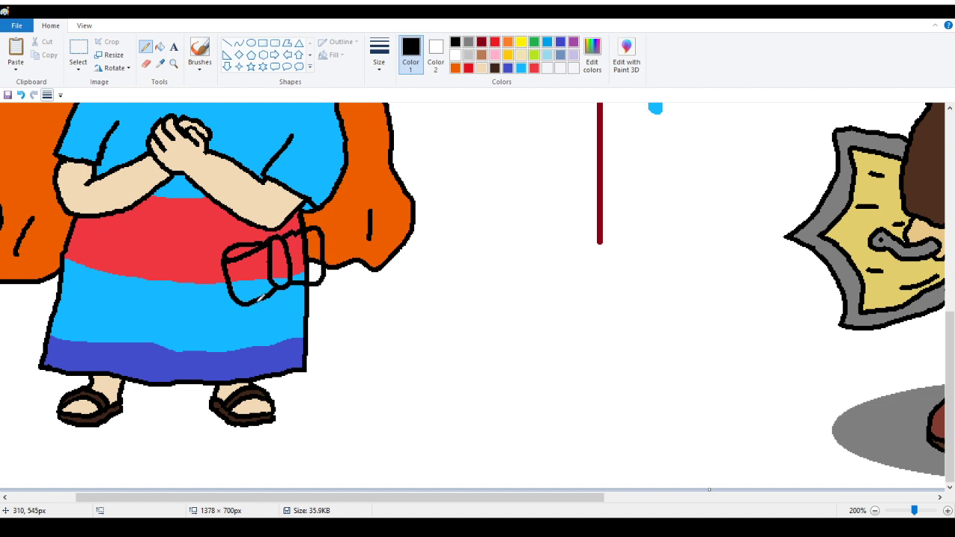
# Draw two black ribbon tails hanging below the bow, one on the skirt and one flaring past its right edge.
pyautogui.moveTo(257, 299)
pyautogui.mouseDown()
pyautogui.moveTo(253, 338)
pyautogui.moveTo(267, 337)
pyautogui.moveTo(276, 285)
pyautogui.mouseUp()
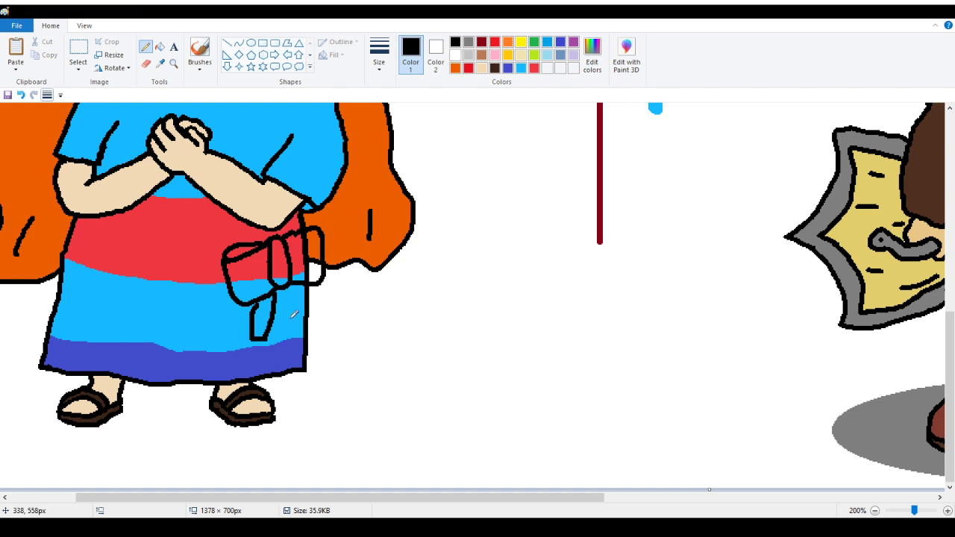
pyautogui.click(21, 95)
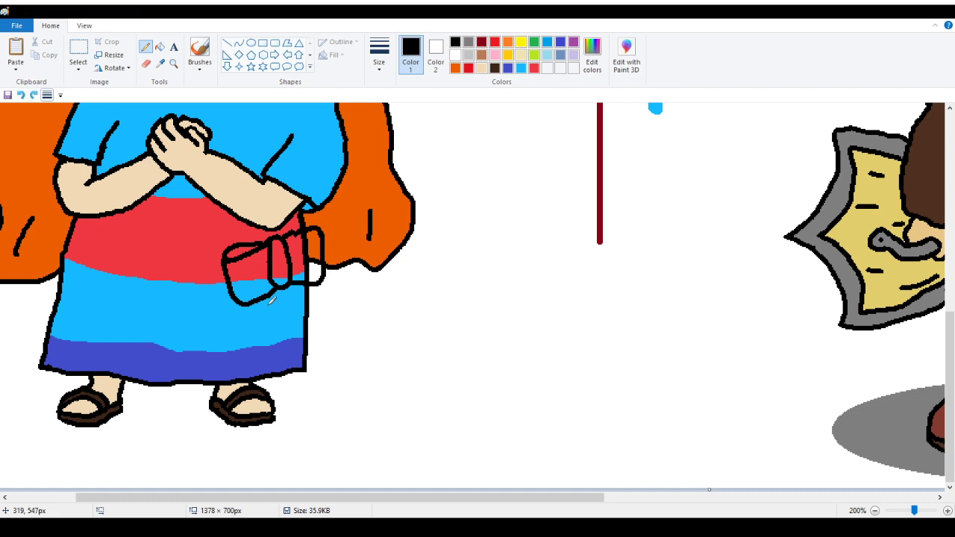
pyautogui.moveTo(281, 285); pyautogui.dragTo(281, 336)
pyautogui.moveTo(271, 302)
pyautogui.mouseDown()
pyautogui.moveTo(243, 311)
pyautogui.moveTo(252, 340)
pyautogui.moveTo(277, 330)
pyautogui.mouseUp()
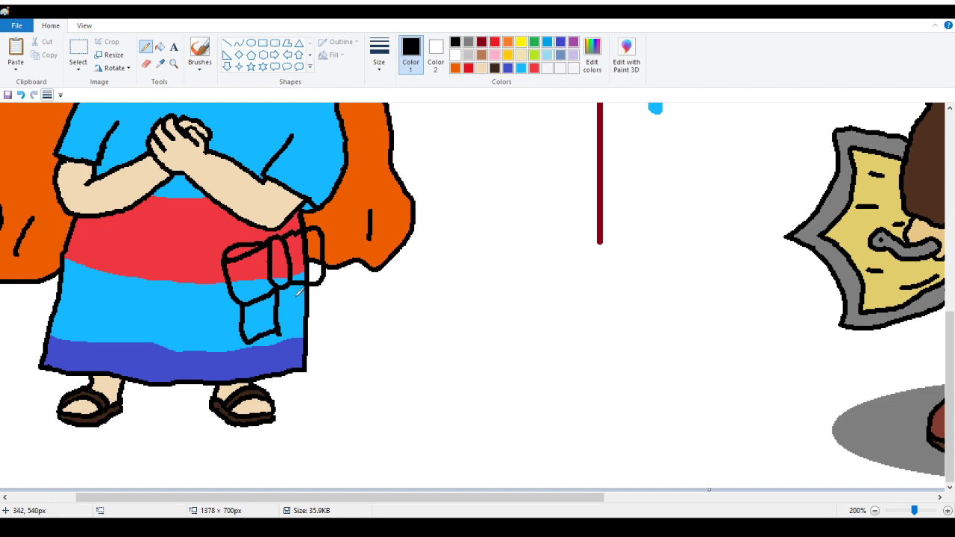
pyautogui.moveTo(295, 278); pyautogui.dragTo(319, 326)
pyautogui.click(21, 95)
pyautogui.moveTo(293, 288)
pyautogui.mouseDown()
pyautogui.moveTo(306, 326)
pyautogui.moveTo(329, 329)
pyautogui.mouseUp()
pyautogui.moveTo(326, 281); pyautogui.dragTo(333, 326)
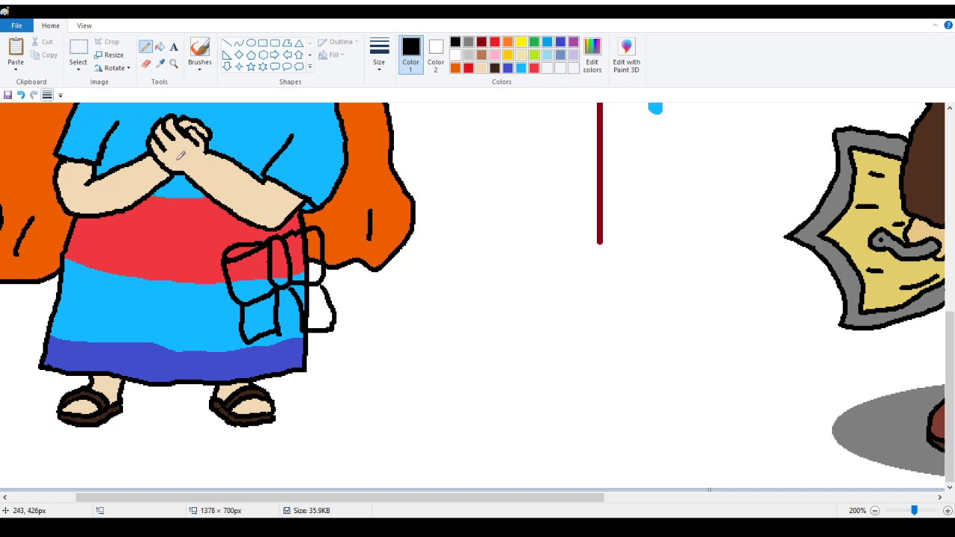
# Smooth the jagged black line along the top of the bow's right loop, undoing a stray stroke.
pyautogui.click(173, 63)
pyautogui.click(348, 293)
pyautogui.click(345, 292)
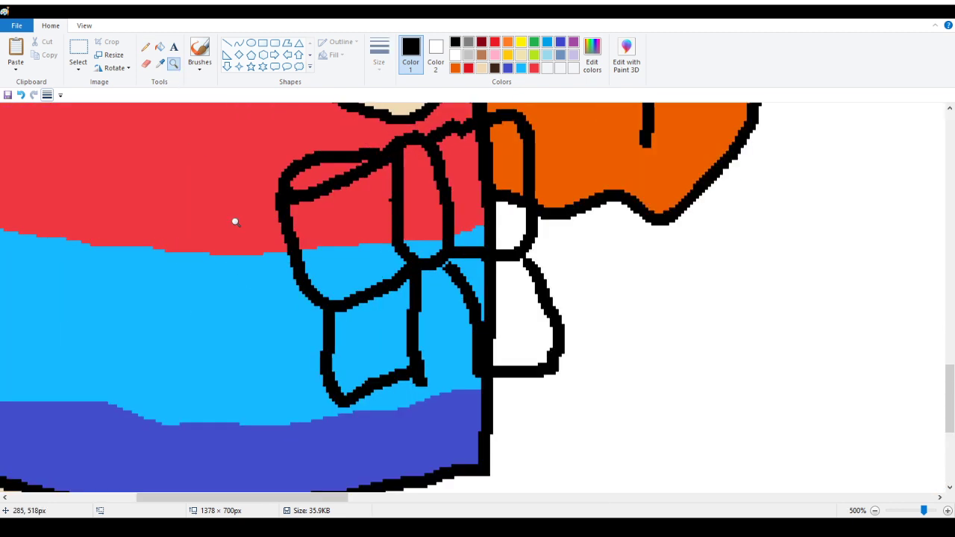
pyautogui.click(414, 188)
pyautogui.click(114, 268)
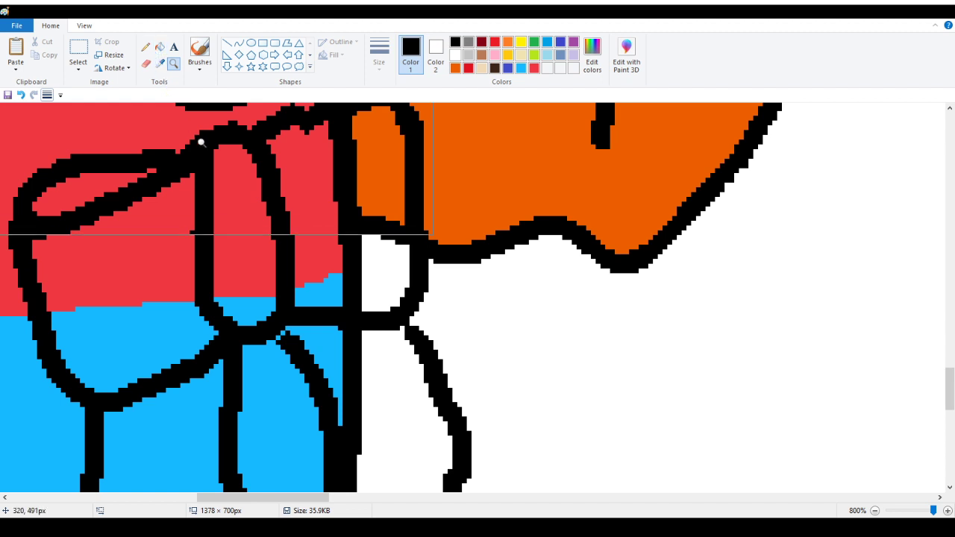
pyautogui.scroll(2, 169, 100)
pyautogui.click(148, 46)
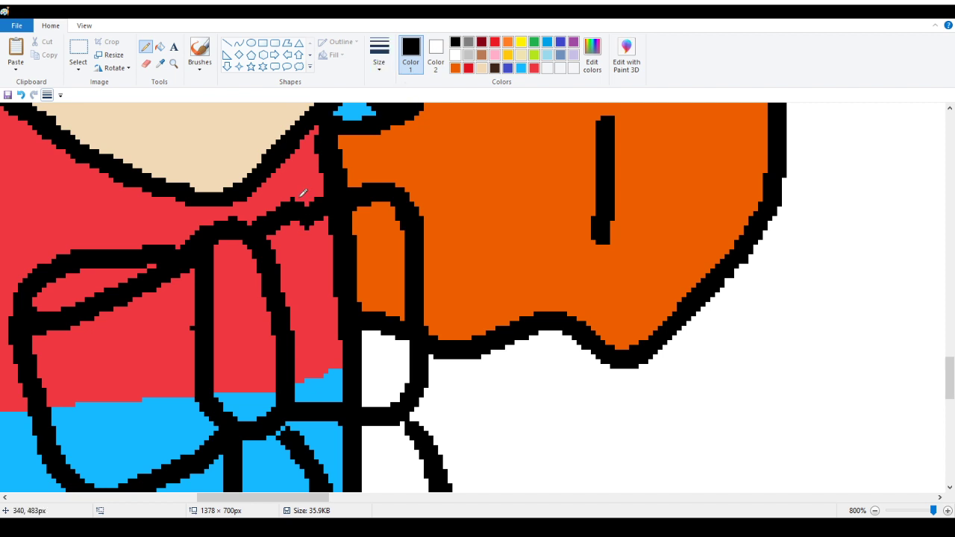
pyautogui.moveTo(302, 196); pyautogui.dragTo(325, 190)
pyautogui.hotkey('ctrl', 'z')
# Sample the sash red as the secondary color and paint over the stray outline pixels where lines cross the bow's right loop.
pyautogui.click(159, 64)
pyautogui.rightClick(291, 268)
pyautogui.moveTo(304, 216)
pyautogui.mouseDown()
pyautogui.moveTo(358, 209)
pyautogui.moveTo(324, 220)
pyautogui.mouseUp()
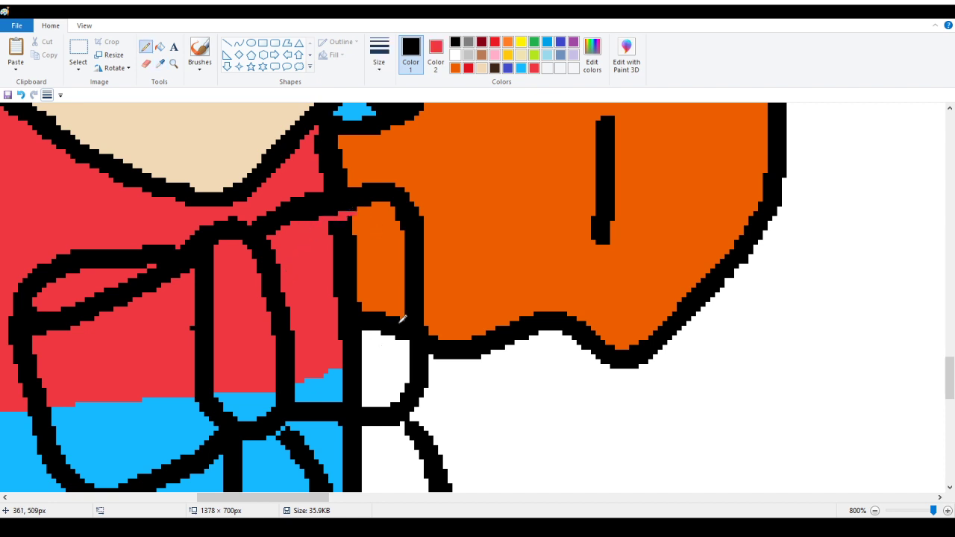
pyautogui.moveTo(404, 315); pyautogui.dragTo(407, 334)
pyautogui.moveTo(370, 399); pyautogui.dragTo(346, 399)
# Paint a thin red line along the inner edge of the bow's right tail to separate it from the dress outline.
pyautogui.scroll(-3, 314, 381)
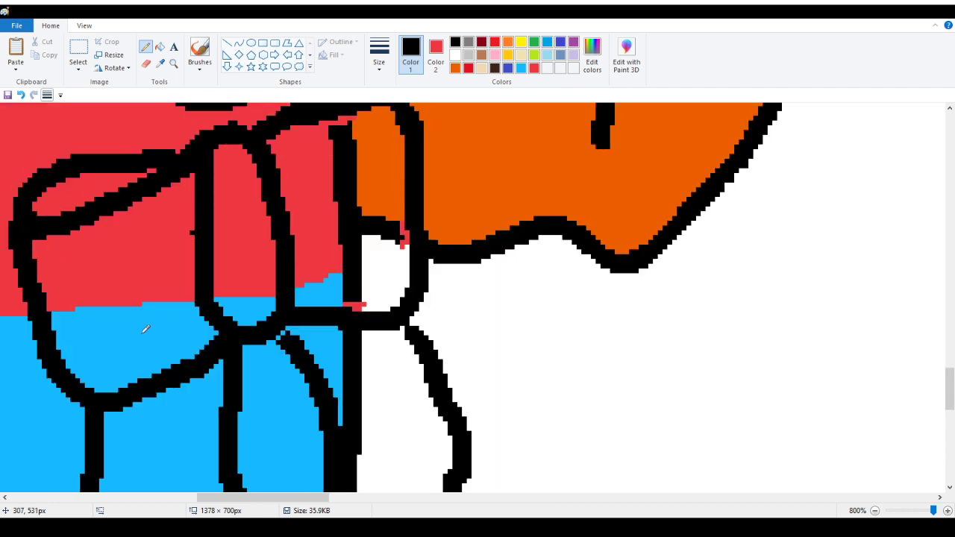
pyautogui.scroll(-3, 188, 365)
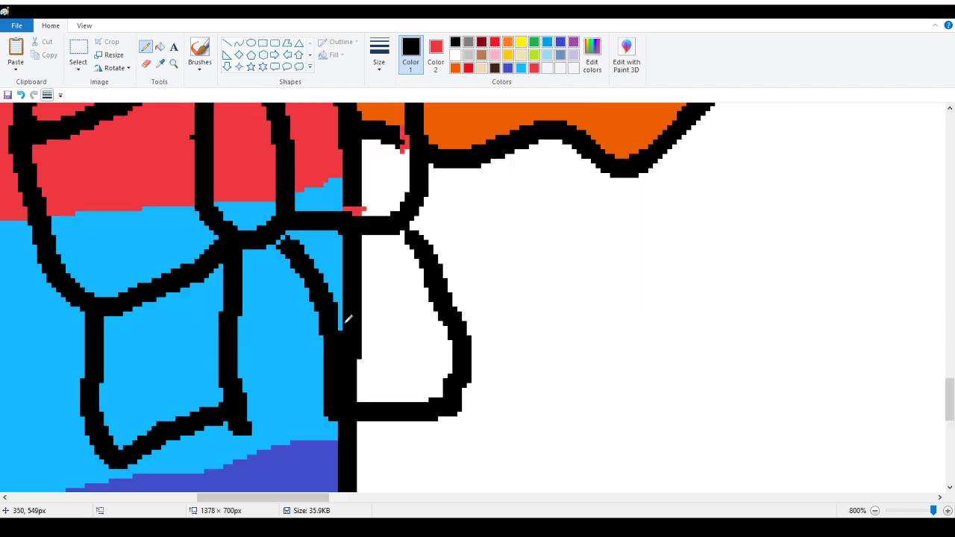
pyautogui.moveTo(344, 332); pyautogui.dragTo(344, 396)
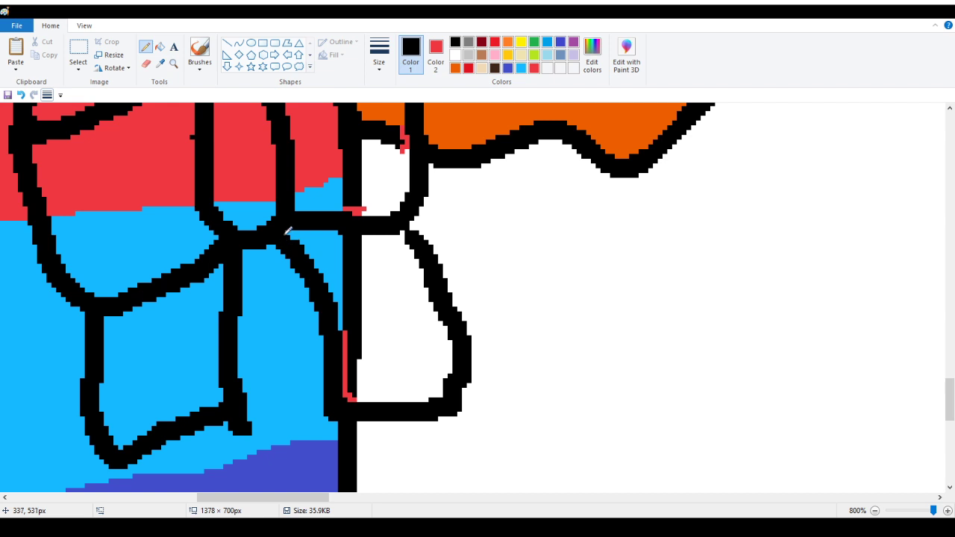
# Fill the bow's right tail with red and remove the dress outline crossing it, undoing the fill that spreads into the black outlines.
pyautogui.click(159, 47)
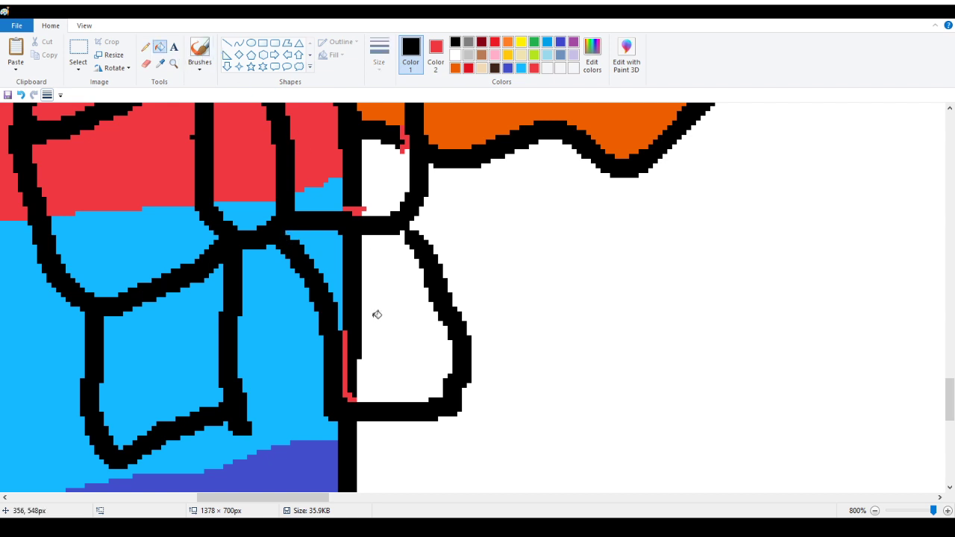
pyautogui.click(377, 315)
pyautogui.rightClick(357, 295)
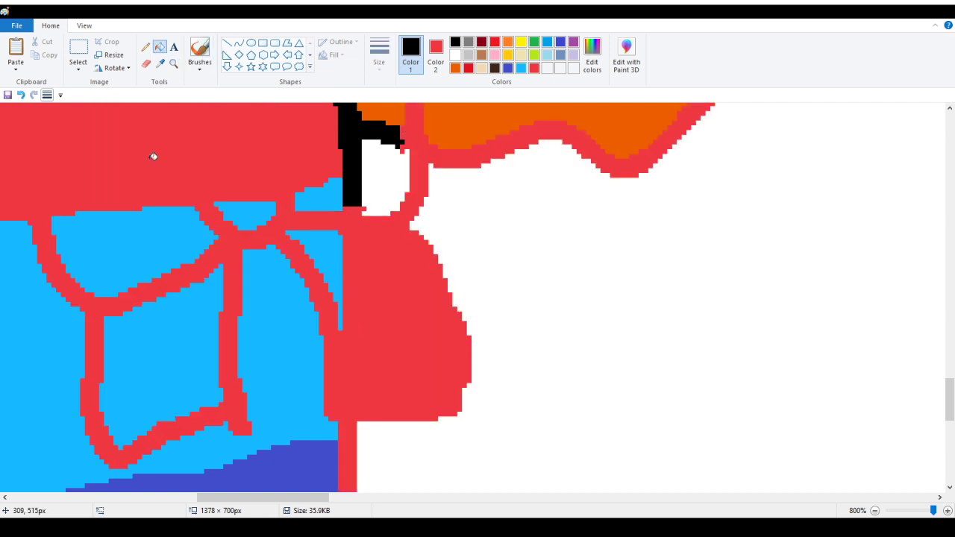
pyautogui.click(21, 94)
pyautogui.click(145, 47)
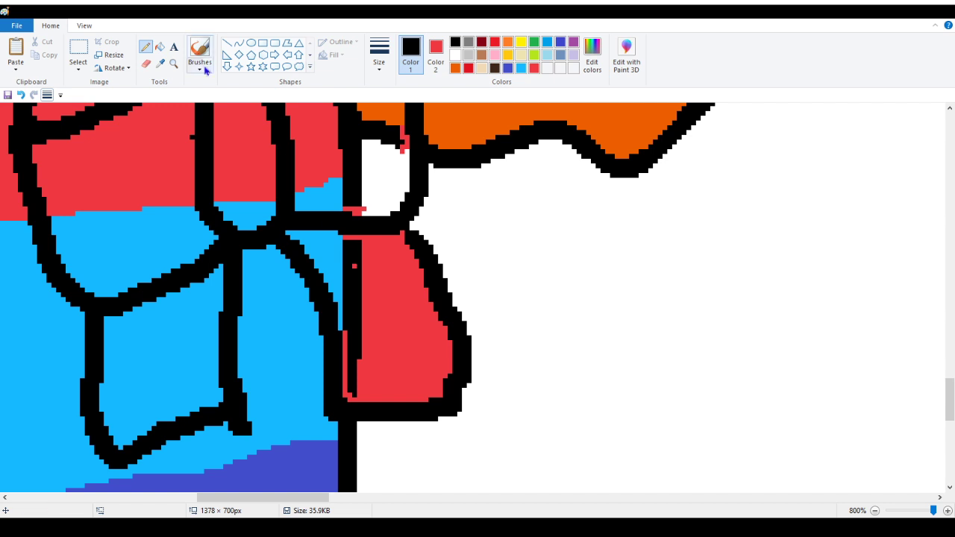
pyautogui.click(160, 47)
pyautogui.rightClick(349, 248)
pyautogui.rightClick(324, 244)
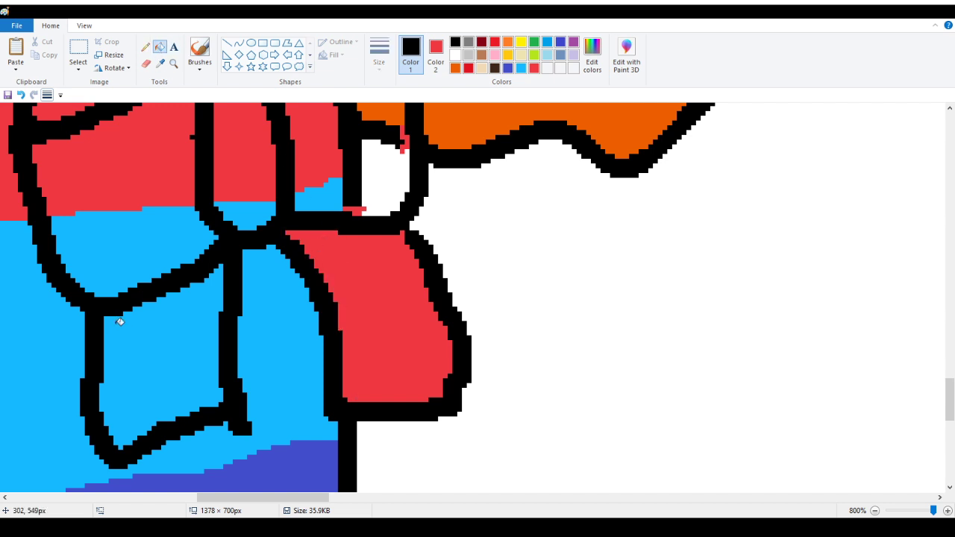
# Fill the bow's left tail, both loops and the center knot with red, including the dress outline crossing the right loop.
pyautogui.rightClick(120, 321)
pyautogui.rightClick(141, 233)
pyautogui.rightClick(257, 208)
pyautogui.rightClick(329, 179)
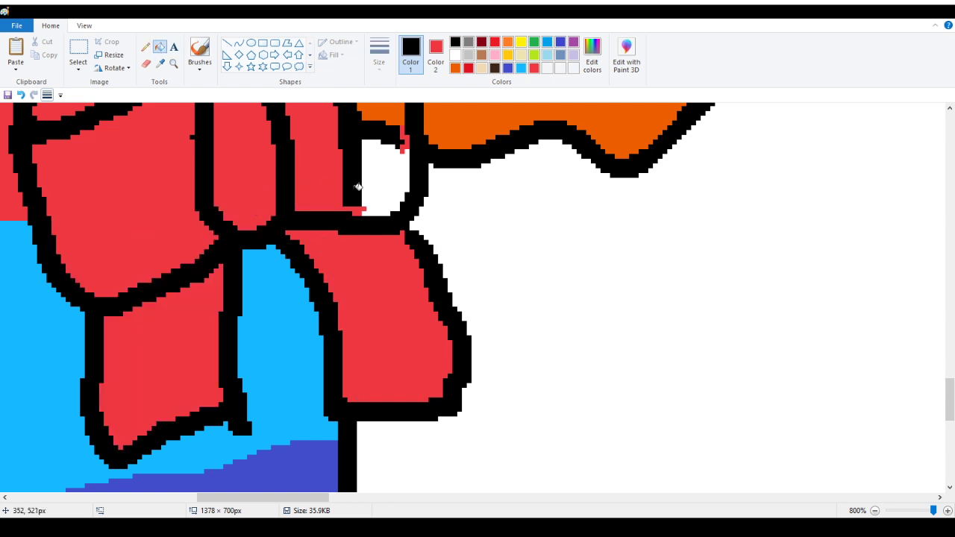
pyautogui.scroll(2, 386, 187)
pyautogui.rightClick(377, 183)
pyautogui.rightClick(365, 224)
pyautogui.rightClick(380, 236)
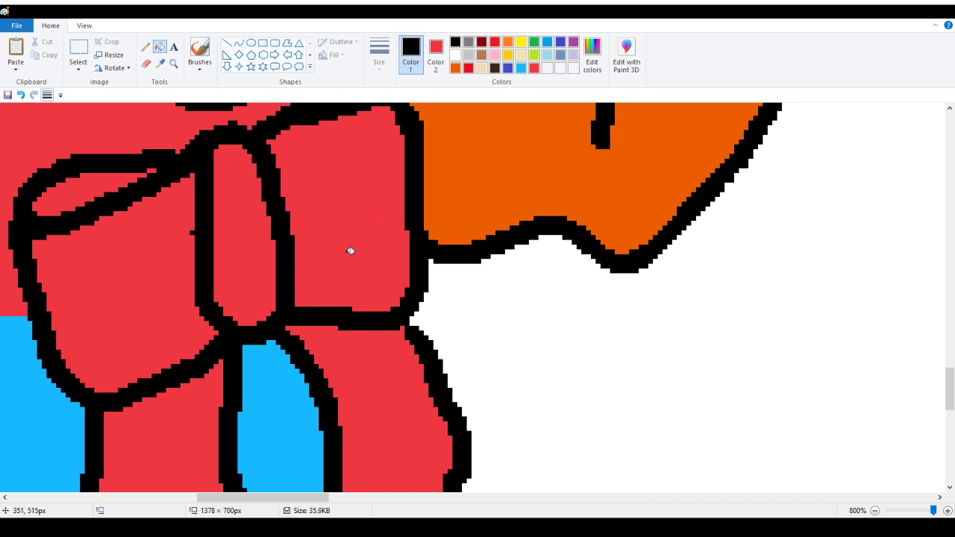
# Redraw the left edge of the bow's center knot in black so it bulges outward, and recolor the old line's inner edge red.
pyautogui.scroll(2, 350, 249)
pyautogui.click(174, 64)
pyautogui.rightClick(96, 132)
pyautogui.rightClick(96, 132)
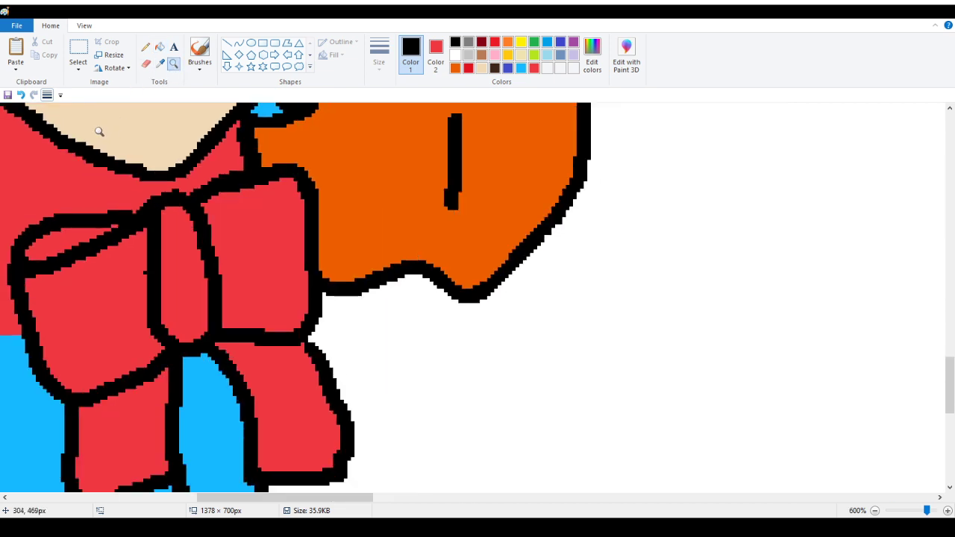
pyautogui.rightClick(96, 132)
pyautogui.click(146, 46)
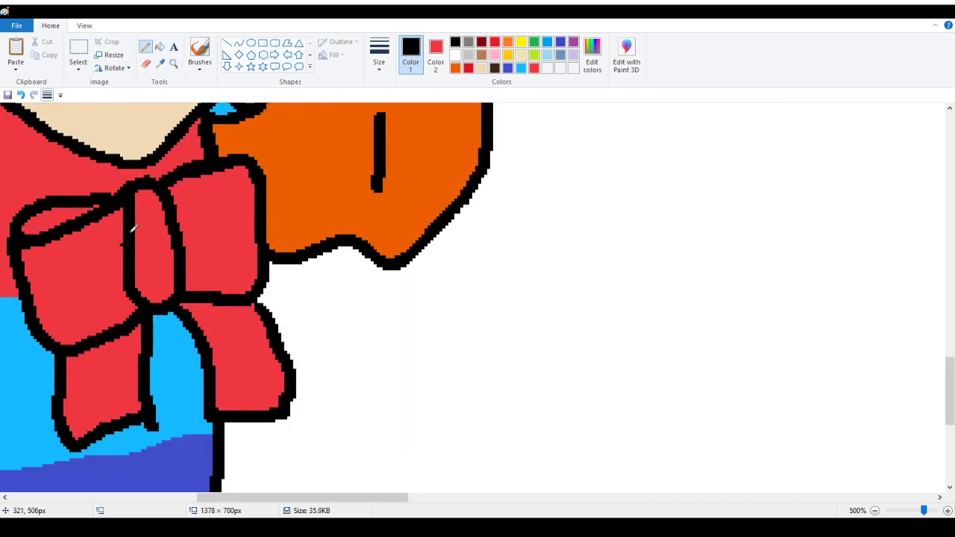
pyautogui.click(174, 64)
pyautogui.click(197, 226)
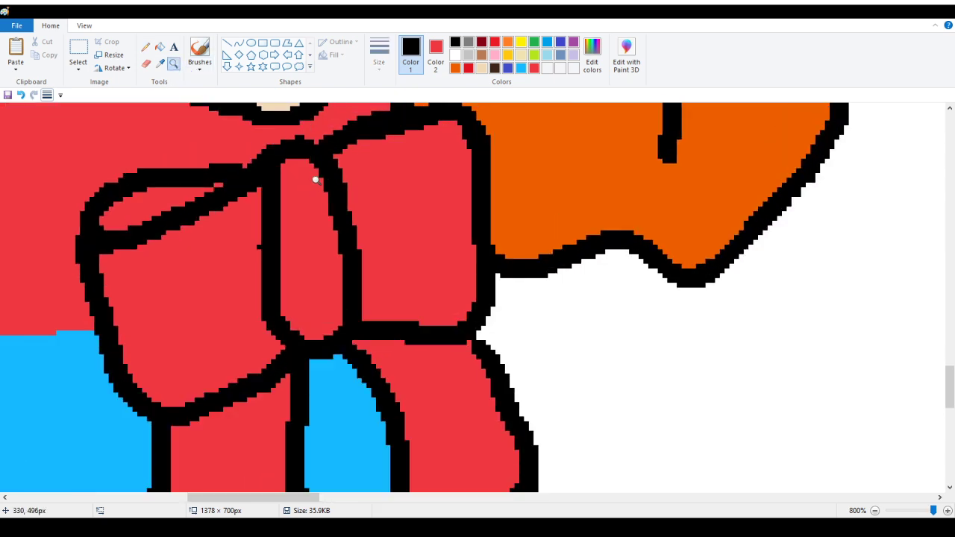
pyautogui.click(145, 46)
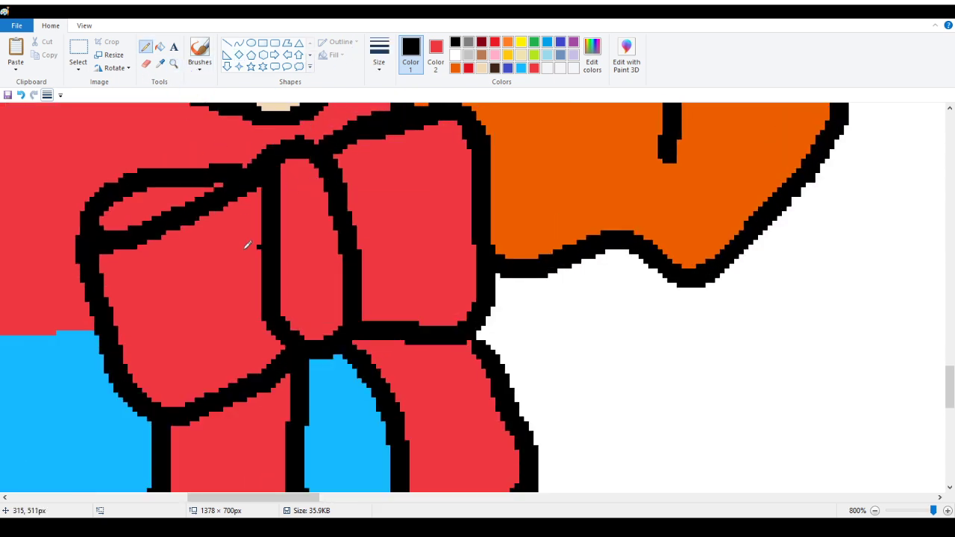
pyautogui.moveTo(263, 290)
pyautogui.mouseDown()
pyautogui.moveTo(262, 196)
pyautogui.moveTo(267, 256)
pyautogui.mouseUp()
pyautogui.moveTo(280, 202)
pyautogui.mouseDown()
pyautogui.moveTo(268, 225)
pyautogui.moveTo(278, 282)
pyautogui.moveTo(282, 219)
pyautogui.mouseUp()
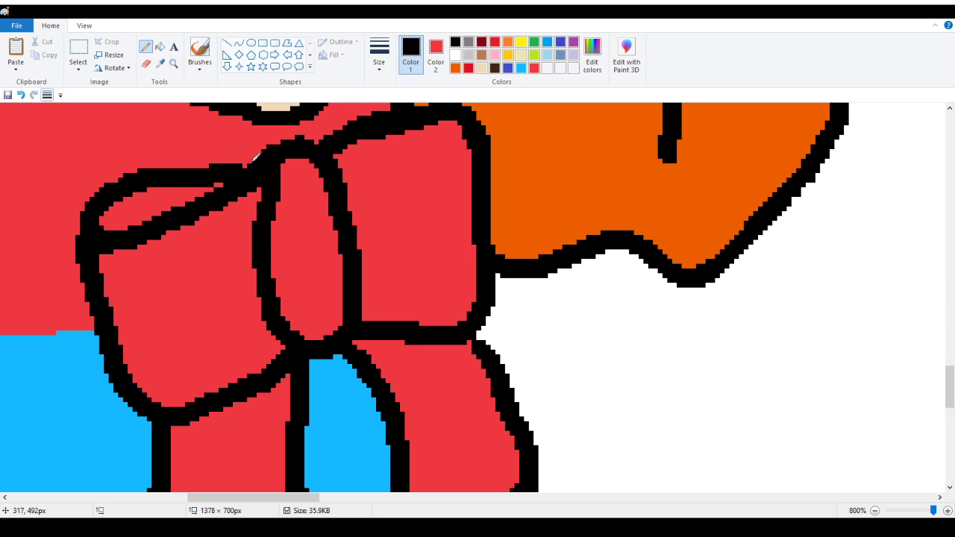
# Sample the dress's light blue as the secondary color and paint over the black stub at the left tail's lower right corner.
pyautogui.click(173, 63)
pyautogui.rightClick(70, 174)
pyautogui.rightClick(14, 182)
pyautogui.rightClick(14, 182)
pyautogui.rightClick(17, 209)
pyautogui.click(215, 306)
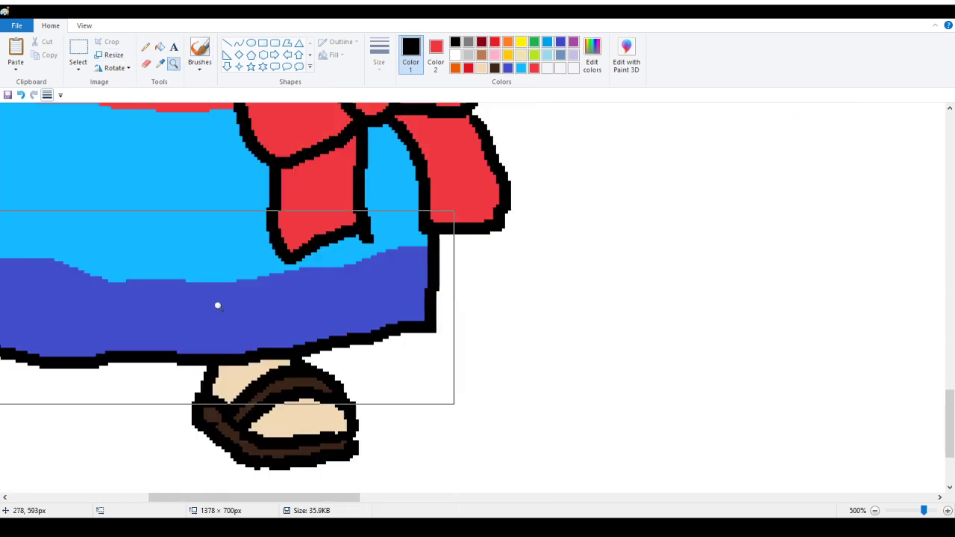
pyautogui.click(421, 124)
pyautogui.scroll(3, 39, 259)
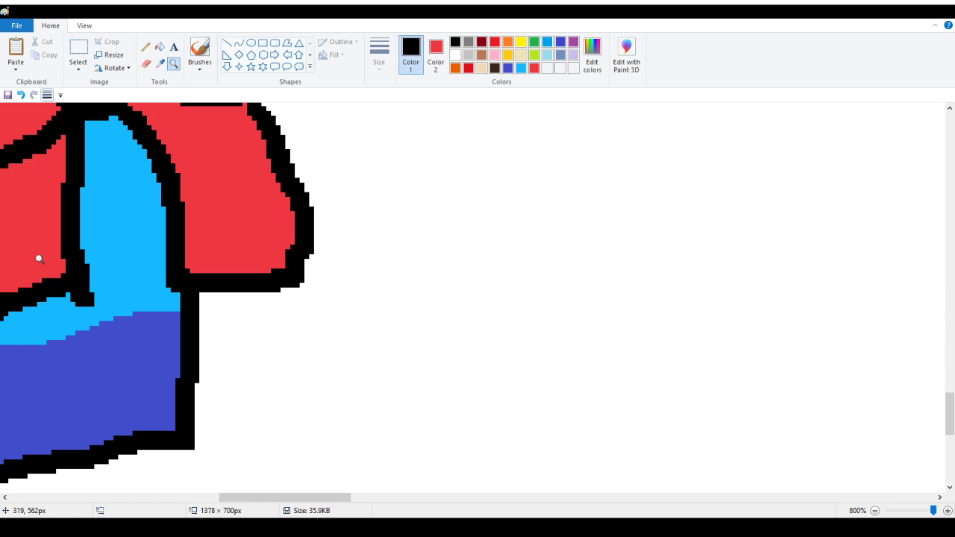
pyautogui.click(160, 64)
pyautogui.rightClick(133, 209)
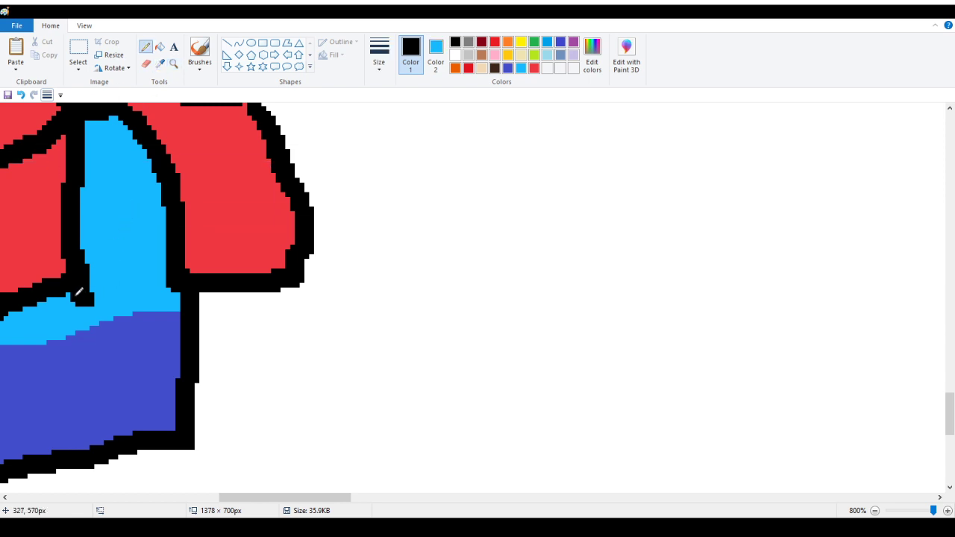
pyautogui.rightClick(84, 297)
pyautogui.rightClick(89, 300)
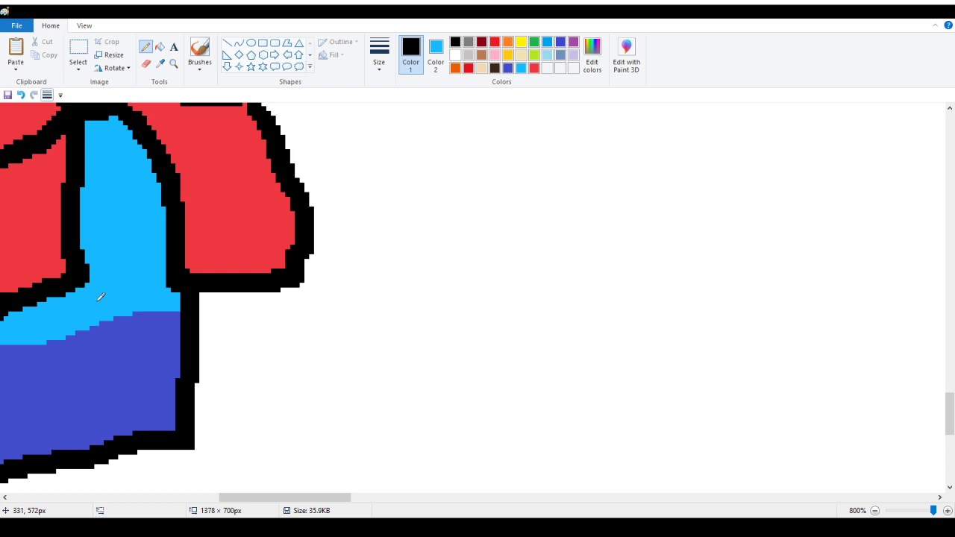
# Sample the gray of Link's ground shadow and draw a gray ellipse outline about 390 × 92 px between the two characters.
pyautogui.click(173, 64)
pyautogui.rightClick(120, 136)
pyautogui.rightClick(119, 137)
pyautogui.rightClick(22, 150)
pyautogui.rightClick(22, 149)
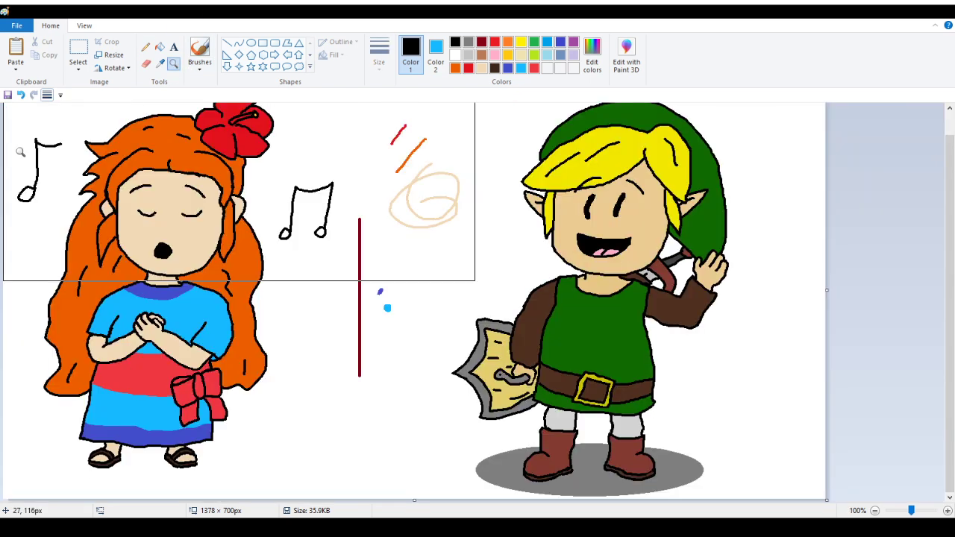
pyautogui.click(251, 44)
pyautogui.click(159, 63)
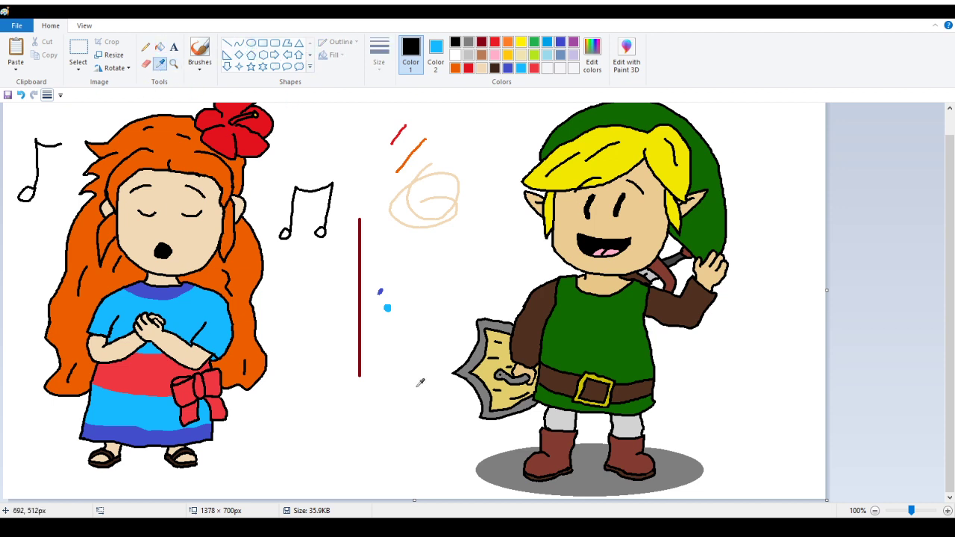
pyautogui.click(597, 472)
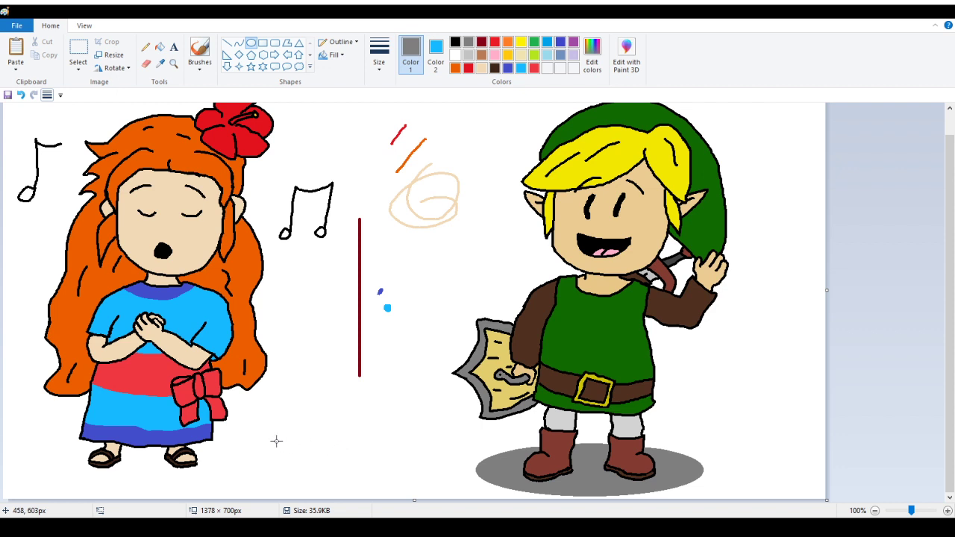
pyautogui.moveTo(258, 436); pyautogui.dragTo(422, 495)
pyautogui.moveTo(441, 491); pyautogui.dragTo(444, 457)
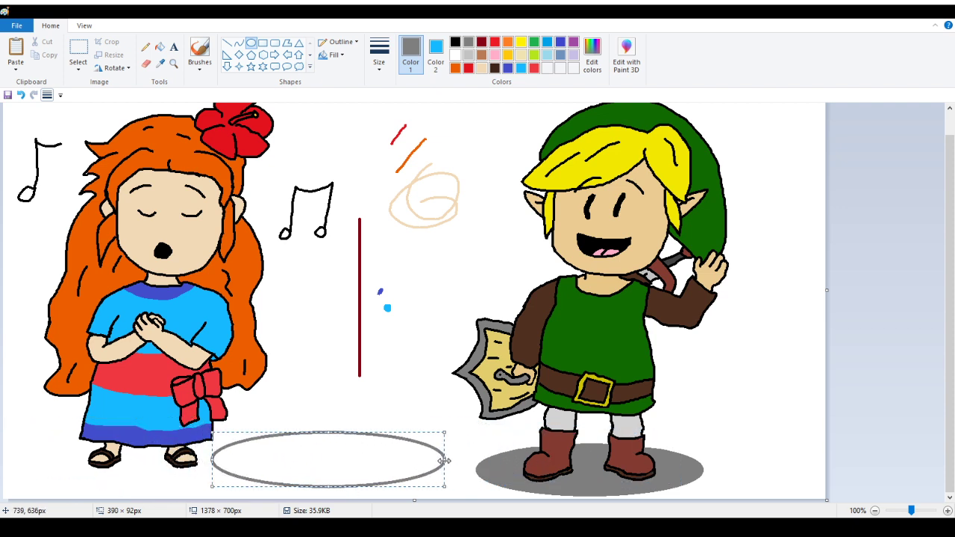
# Resize the gray ellipse to about 366 × 80 px and place it in the empty space just right of Marin's feet.
pyautogui.moveTo(382, 452); pyautogui.dragTo(443, 437)
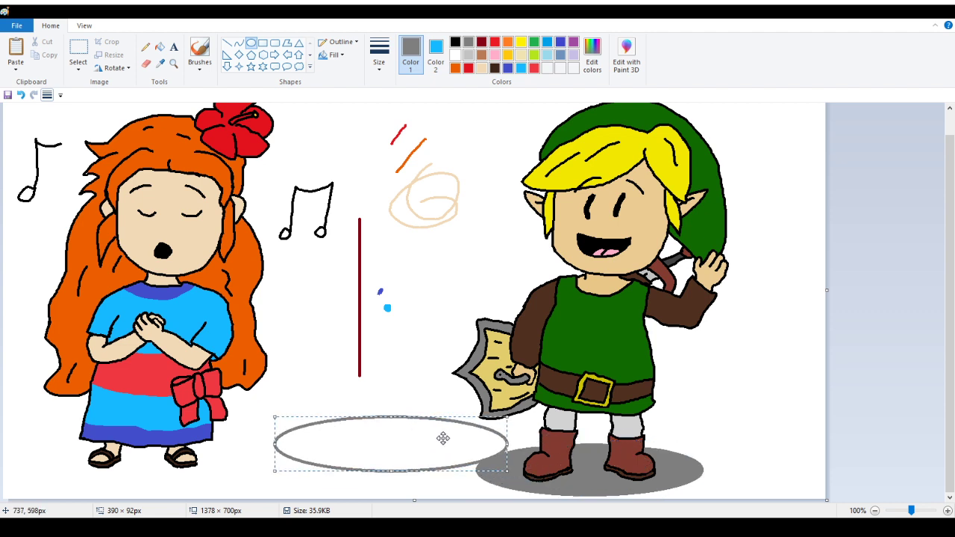
pyautogui.moveTo(511, 473); pyautogui.dragTo(485, 468)
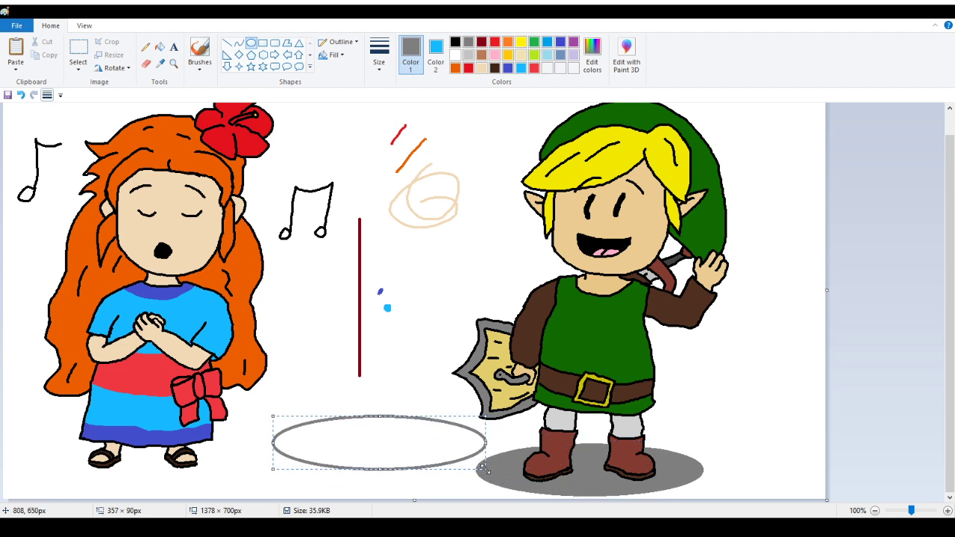
pyautogui.moveTo(406, 429); pyautogui.dragTo(384, 435)
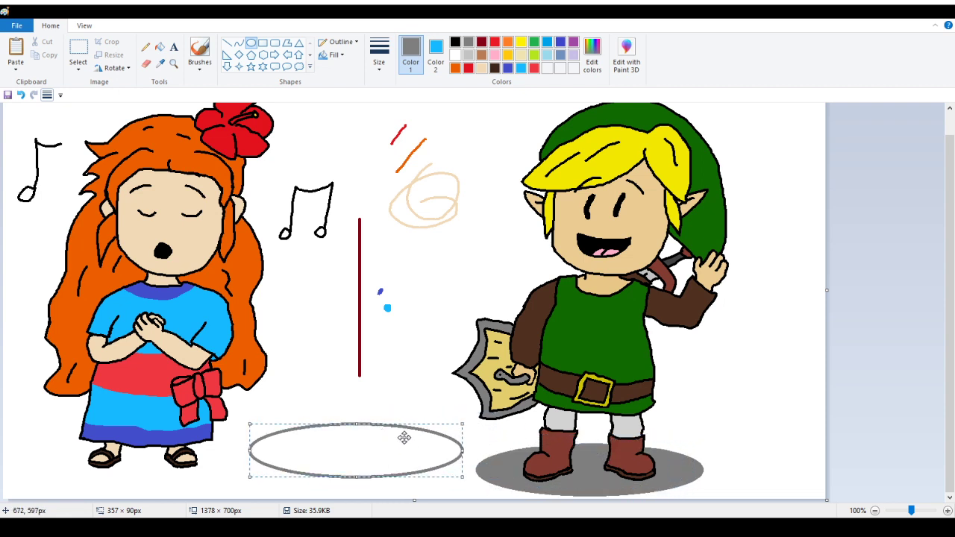
pyautogui.moveTo(459, 452); pyautogui.dragTo(468, 451)
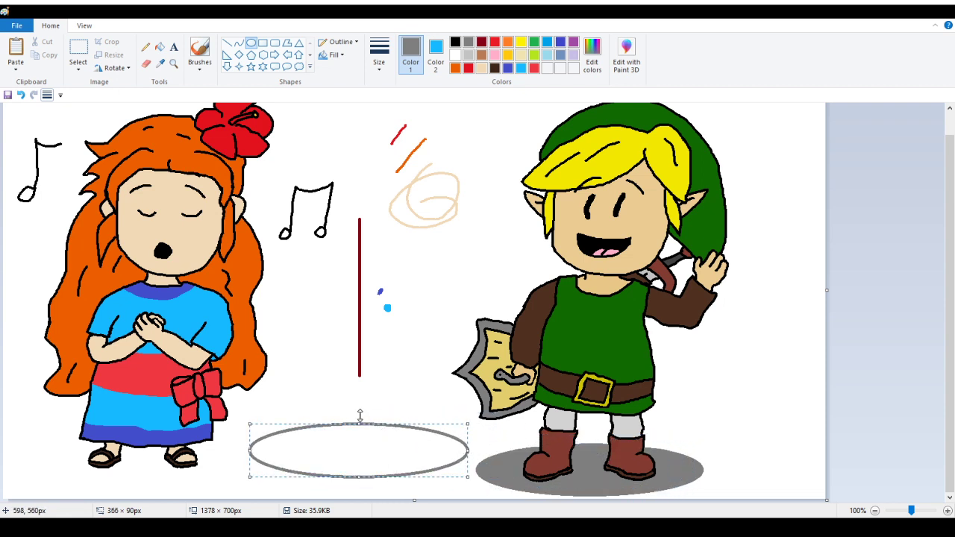
pyautogui.moveTo(362, 423); pyautogui.dragTo(362, 431)
pyautogui.moveTo(373, 468)
pyautogui.mouseDown()
pyautogui.moveTo(606, 480)
pyautogui.moveTo(426, 486)
pyautogui.moveTo(356, 463)
pyautogui.moveTo(363, 474)
pyautogui.moveTo(152, 484)
pyautogui.moveTo(367, 477)
pyautogui.mouseUp()
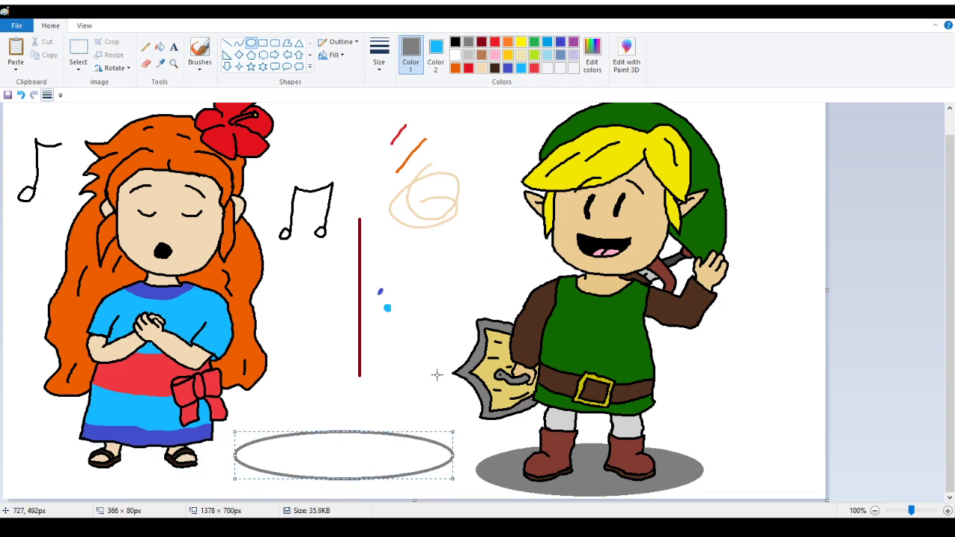
pyautogui.click(418, 321)
# Set gray as the primary and white as the secondary color, and remove the middle of the ellipse's upper arc.
pyautogui.click(147, 63)
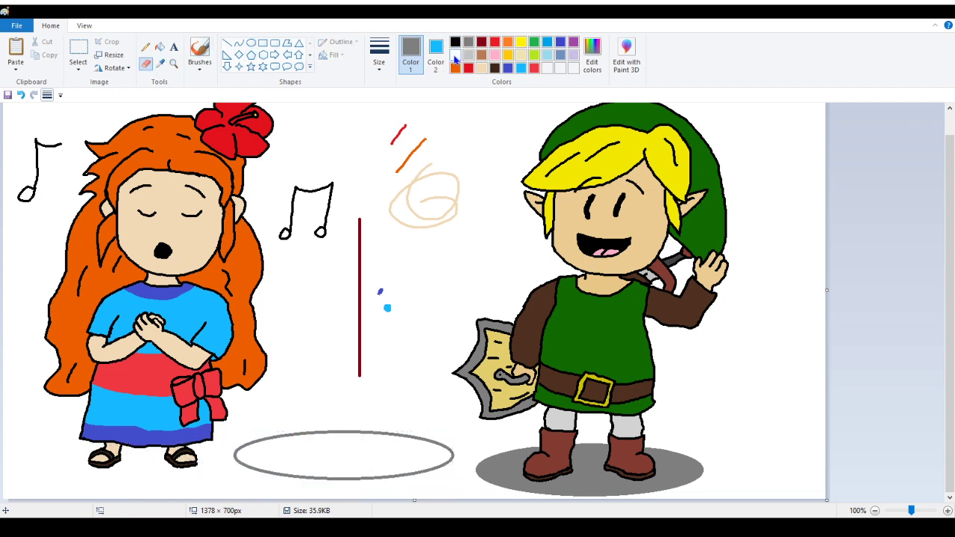
pyautogui.click(455, 56)
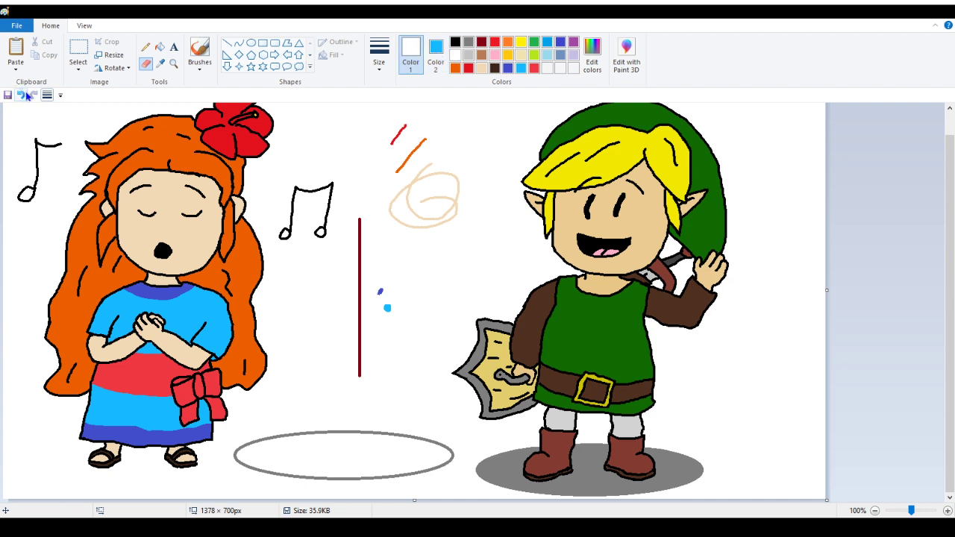
pyautogui.click(162, 65)
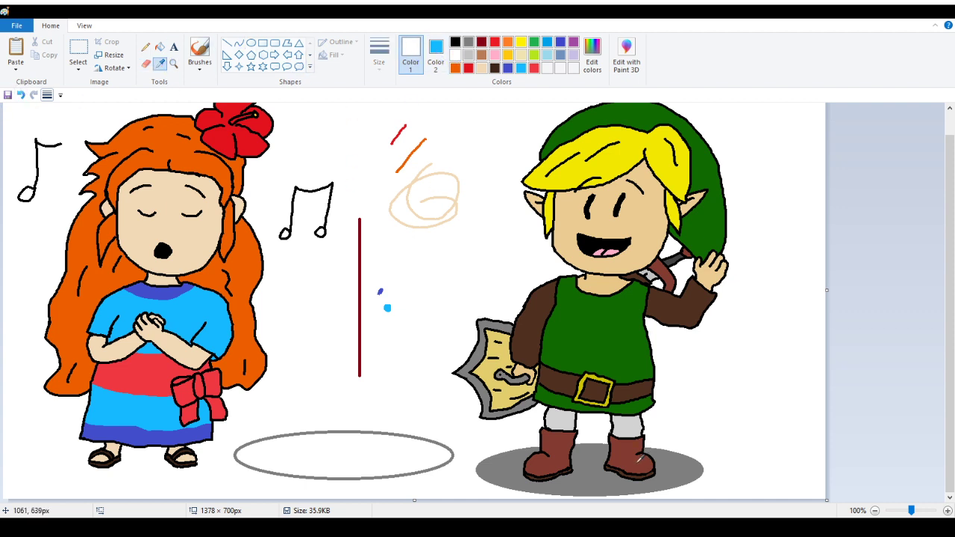
pyautogui.click(595, 468)
pyautogui.click(436, 55)
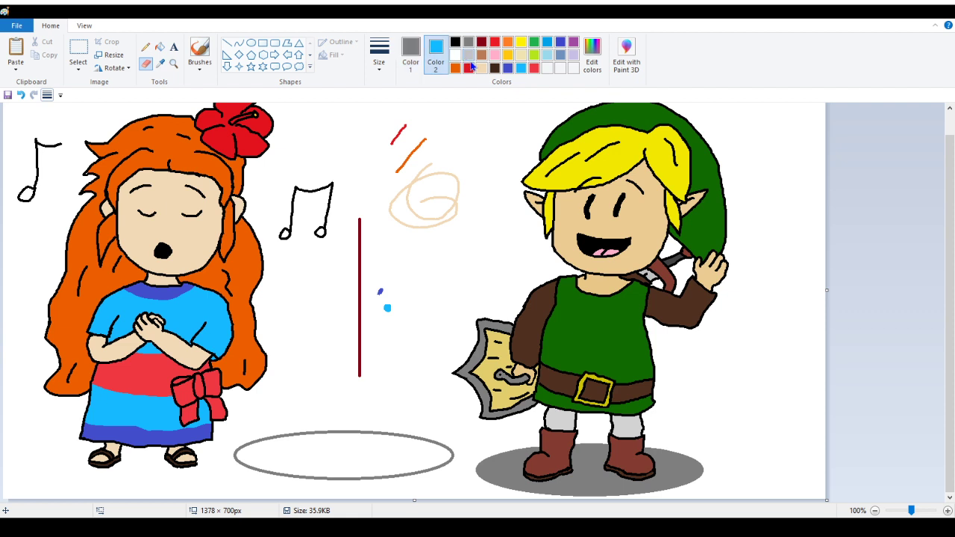
pyautogui.click(456, 56)
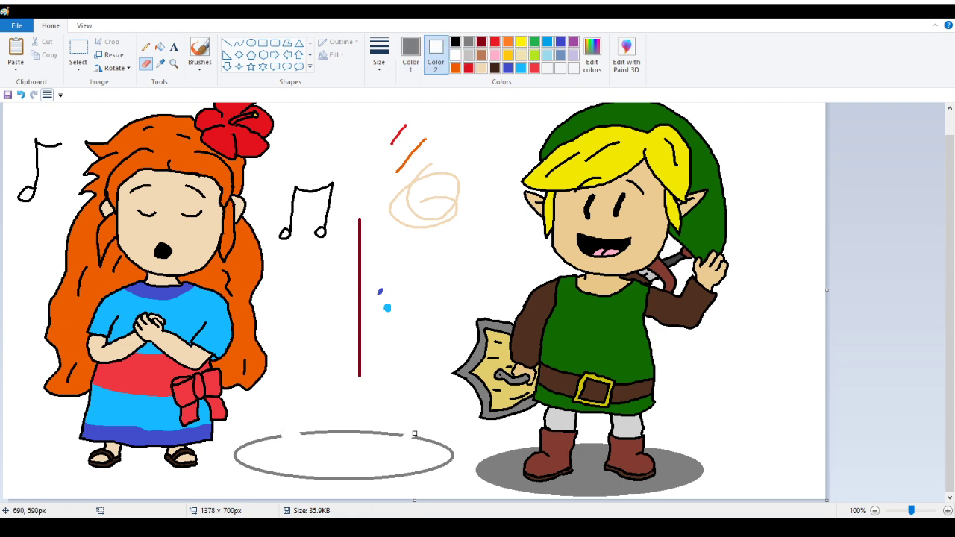
pyautogui.click(160, 46)
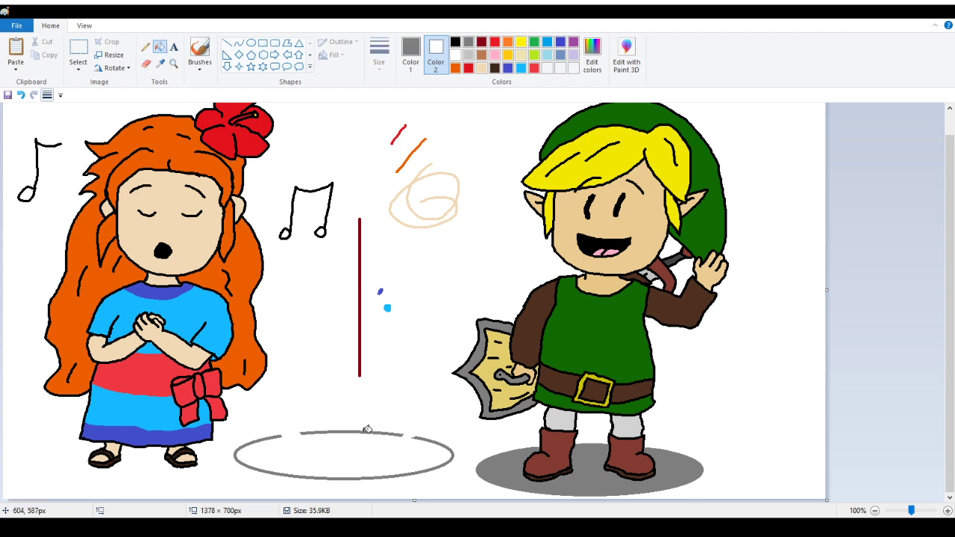
pyautogui.rightClick(366, 432)
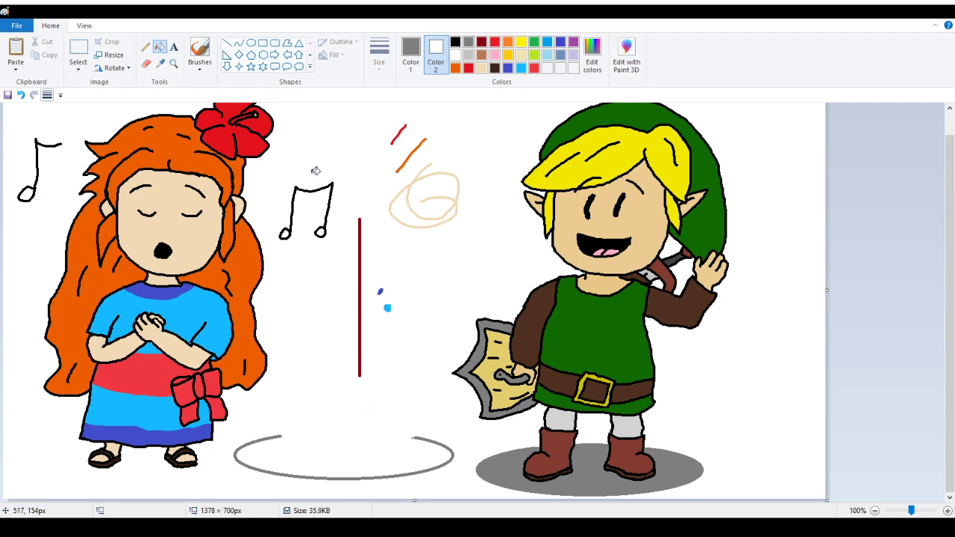
# Select the open gray ellipse and move it under Marin so it surrounds her feet and meets the dress hem.
pyautogui.click(78, 50)
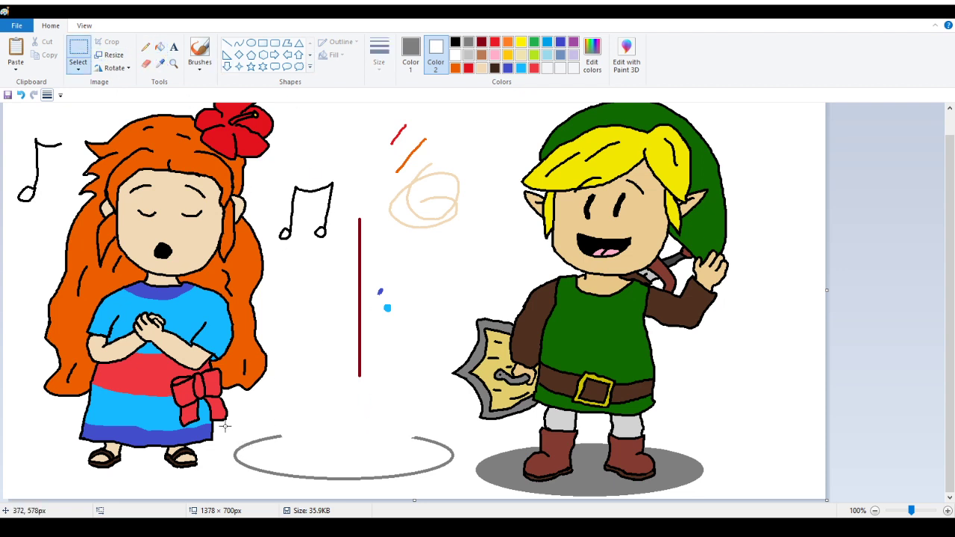
pyautogui.moveTo(224, 424); pyautogui.dragTo(465, 489)
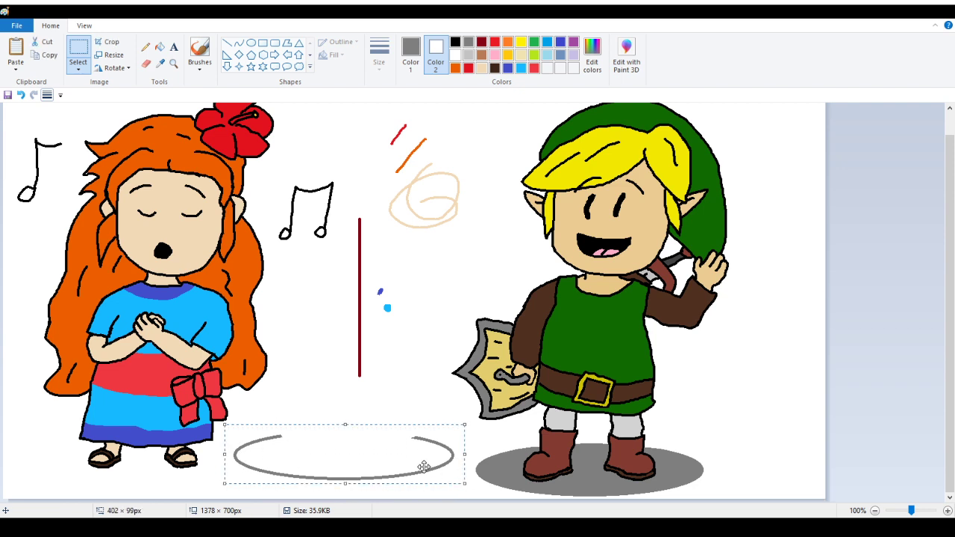
pyautogui.moveTo(426, 461); pyautogui.dragTo(222, 470)
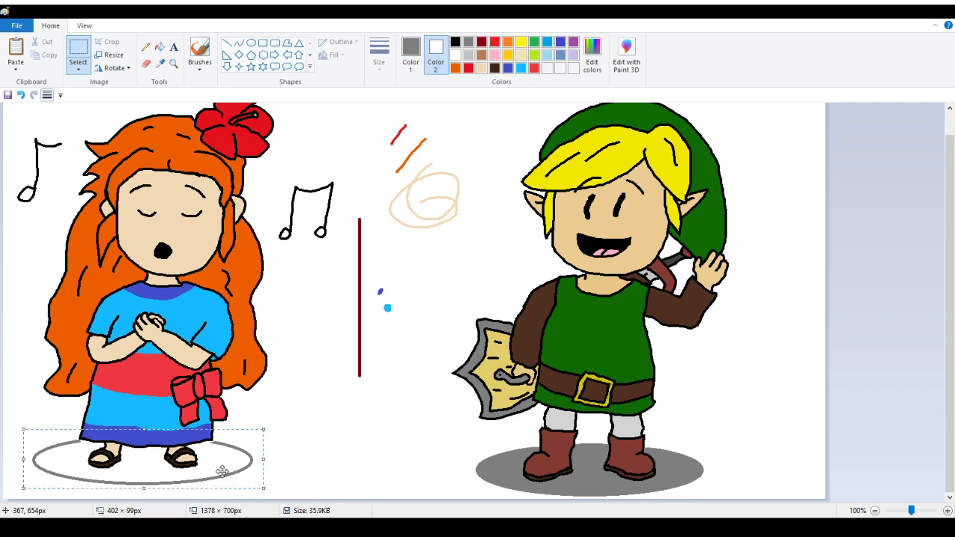
pyautogui.click(173, 63)
pyautogui.click(211, 307)
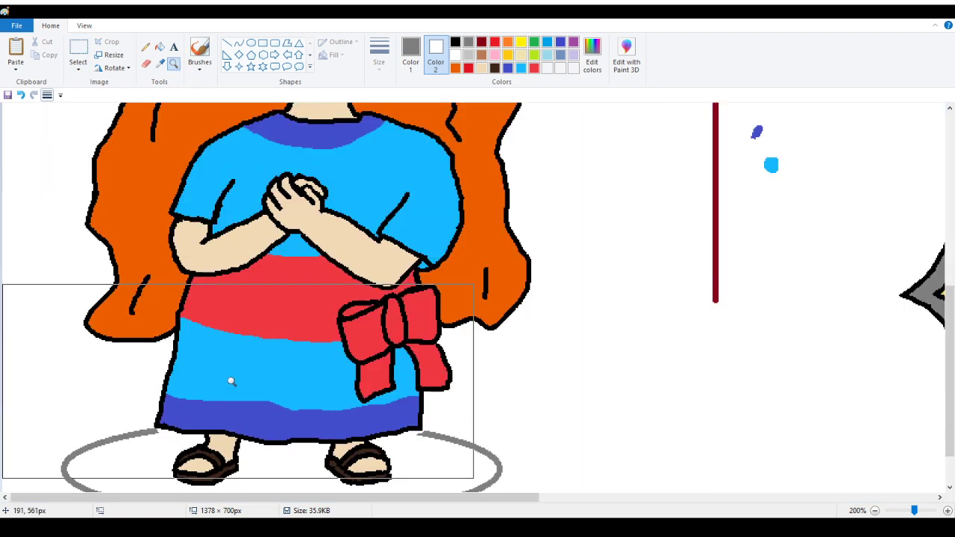
# Fill the ellipse around Marin's feet with gray to form a solid ground shadow.
pyautogui.click(231, 380)
pyautogui.click(529, 320)
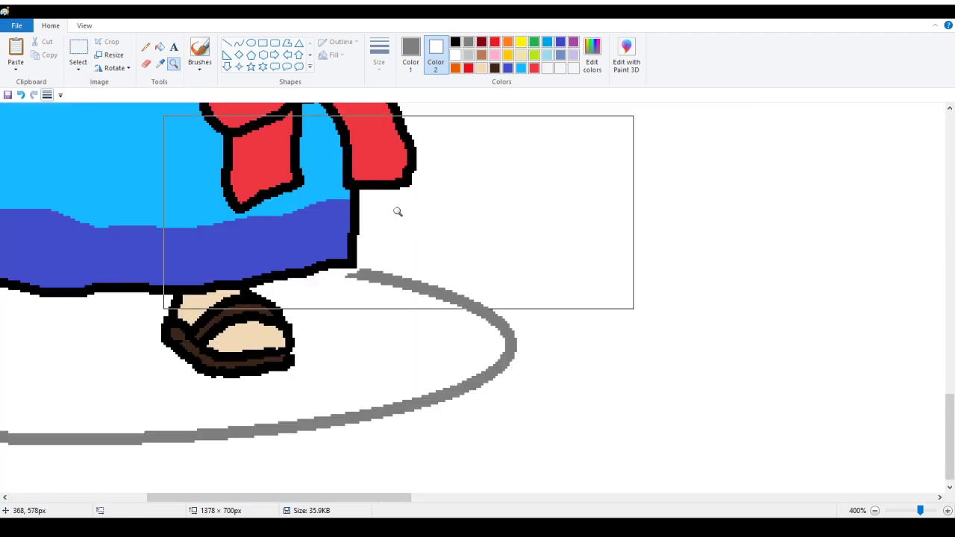
pyautogui.click(146, 46)
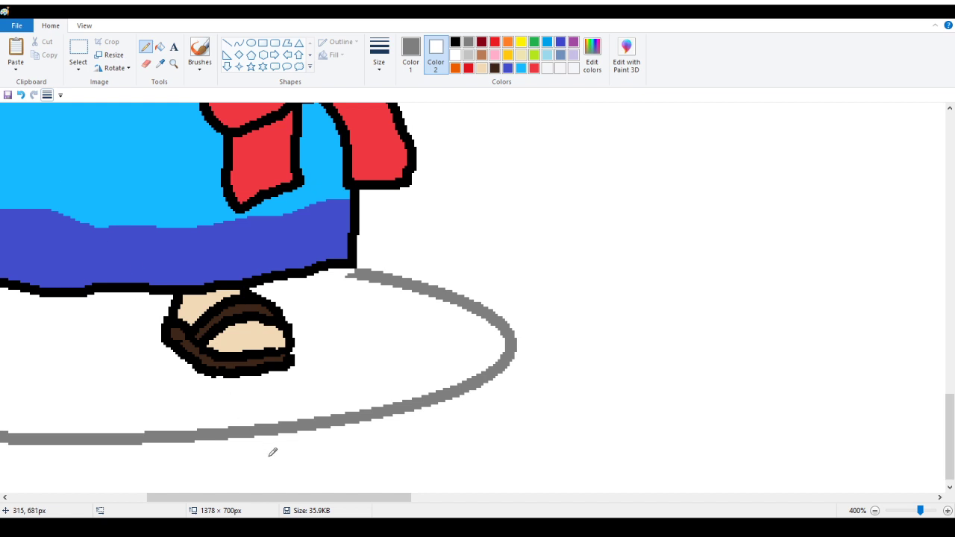
pyautogui.moveTo(278, 498); pyautogui.dragTo(194, 498)
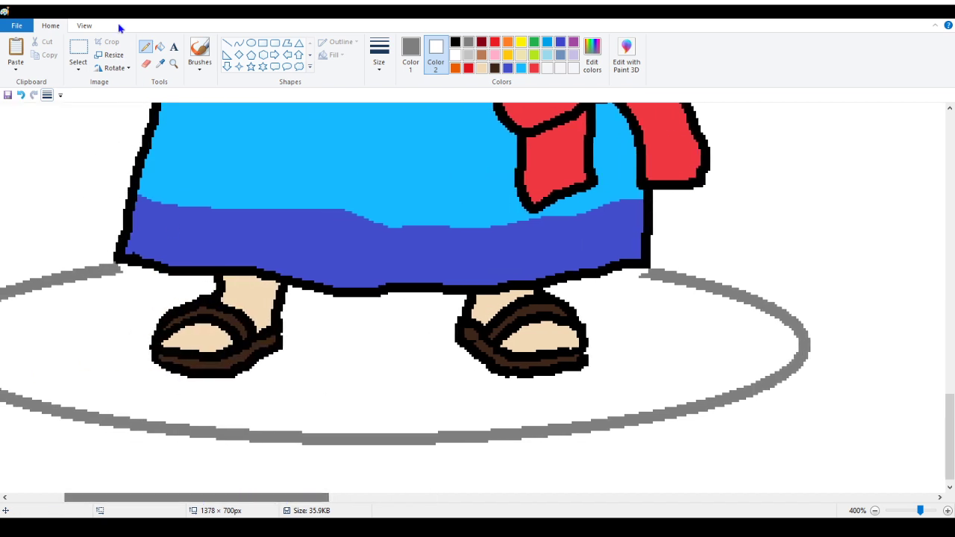
pyautogui.click(160, 46)
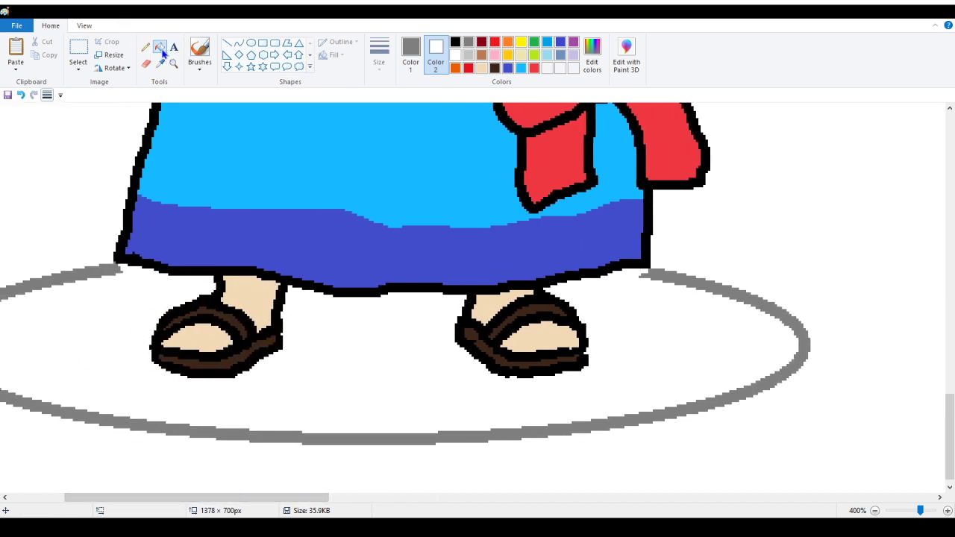
pyautogui.click(119, 307)
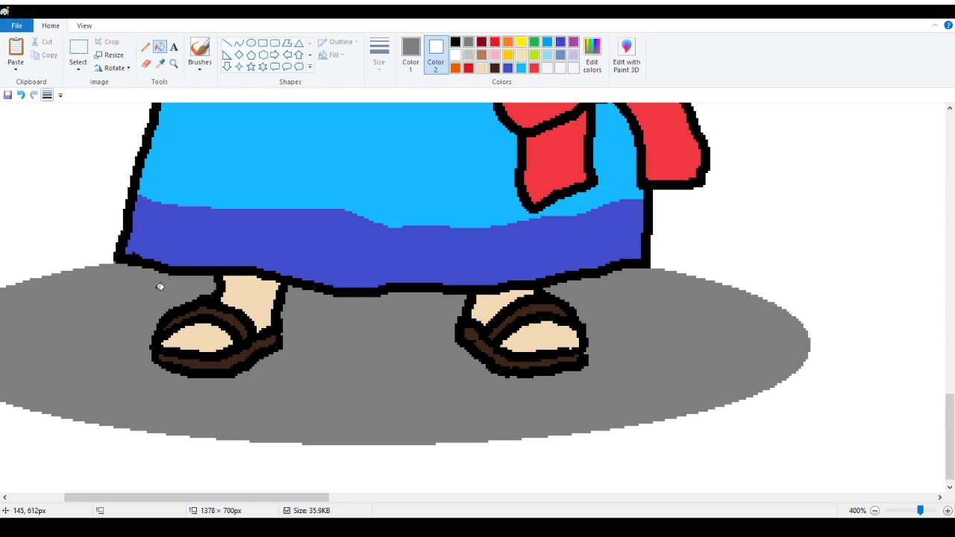
pyautogui.click(173, 71)
pyautogui.rightClick(53, 160)
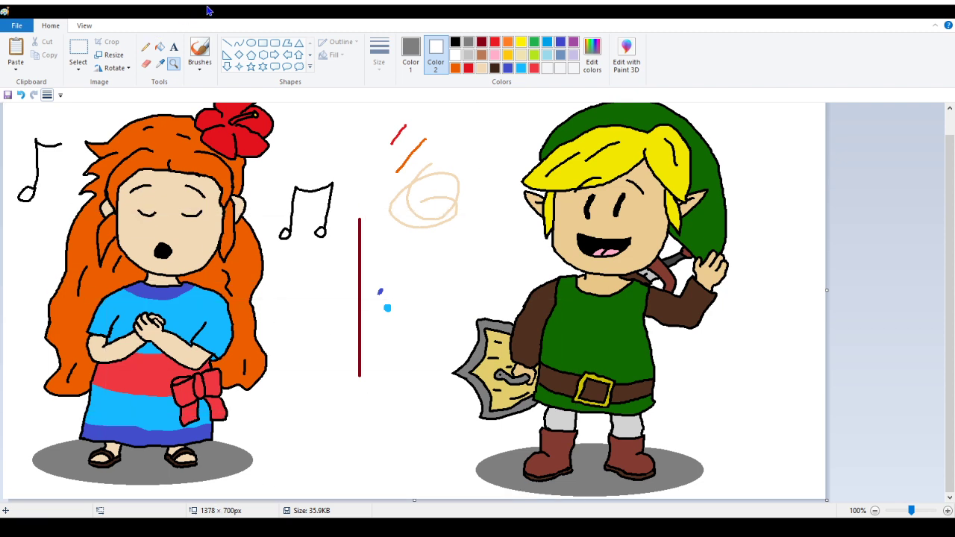
# Set black as the primary color, fill the three hollow music note heads with it, and save the drawing.
pyautogui.click(145, 47)
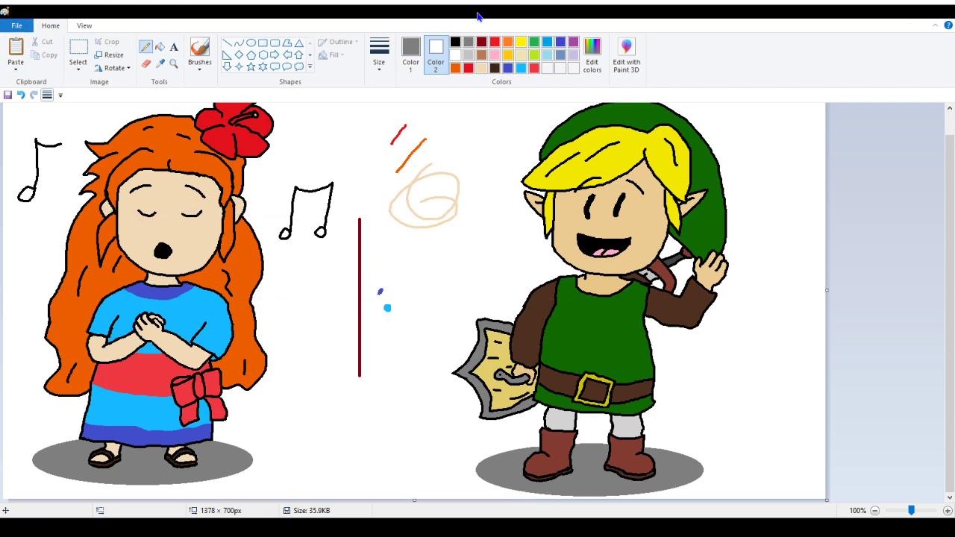
pyautogui.click(455, 42)
pyautogui.click(455, 55)
pyautogui.click(410, 49)
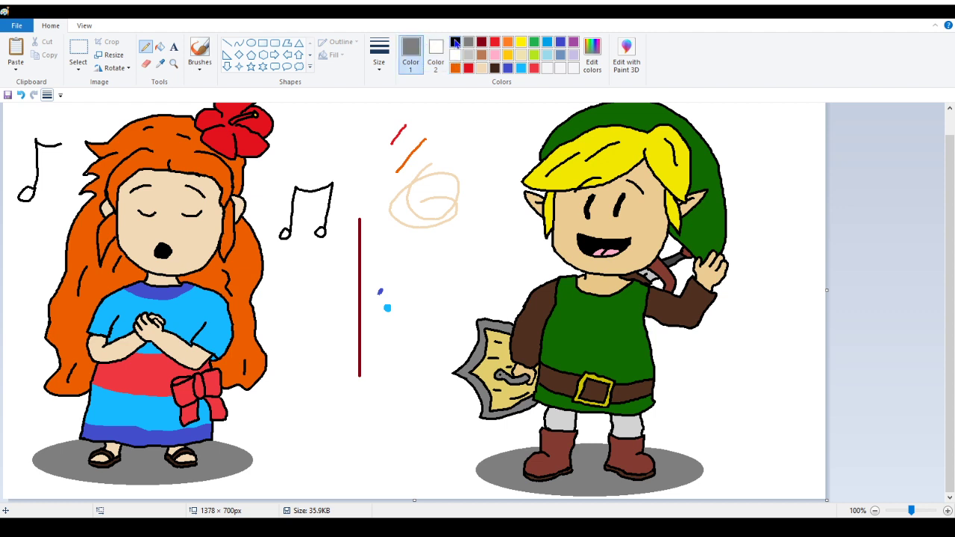
pyautogui.click(456, 42)
pyautogui.click(159, 46)
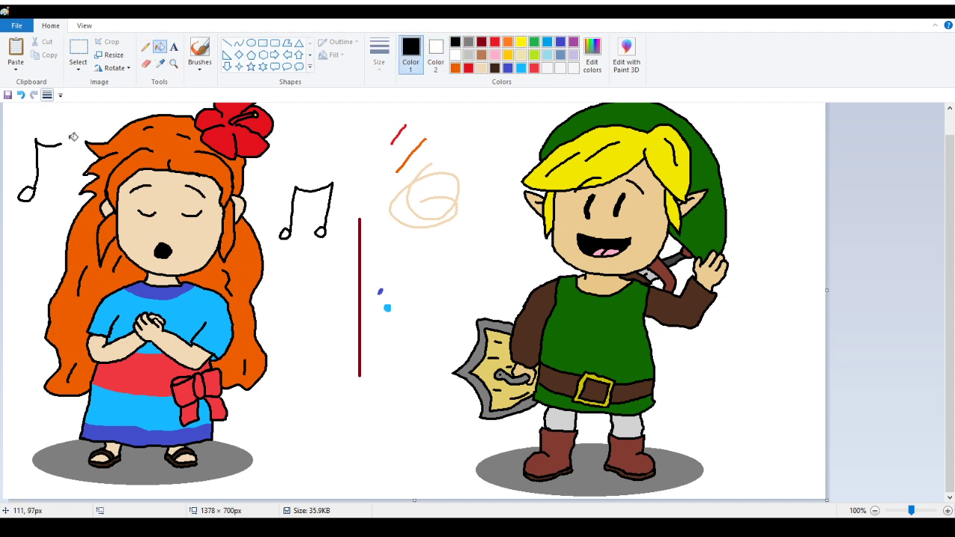
pyautogui.click(24, 194)
pyautogui.click(285, 232)
pyautogui.click(319, 231)
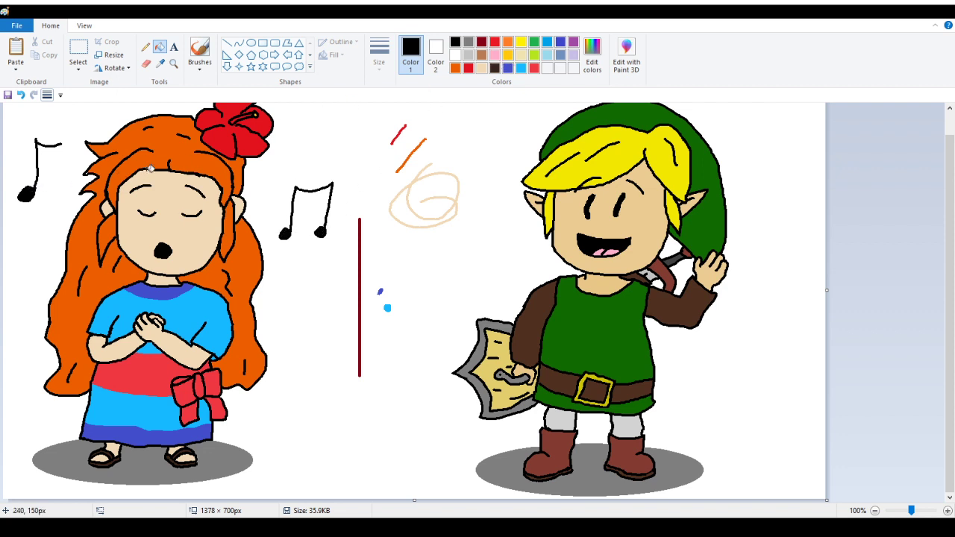
pyautogui.click(18, 27)
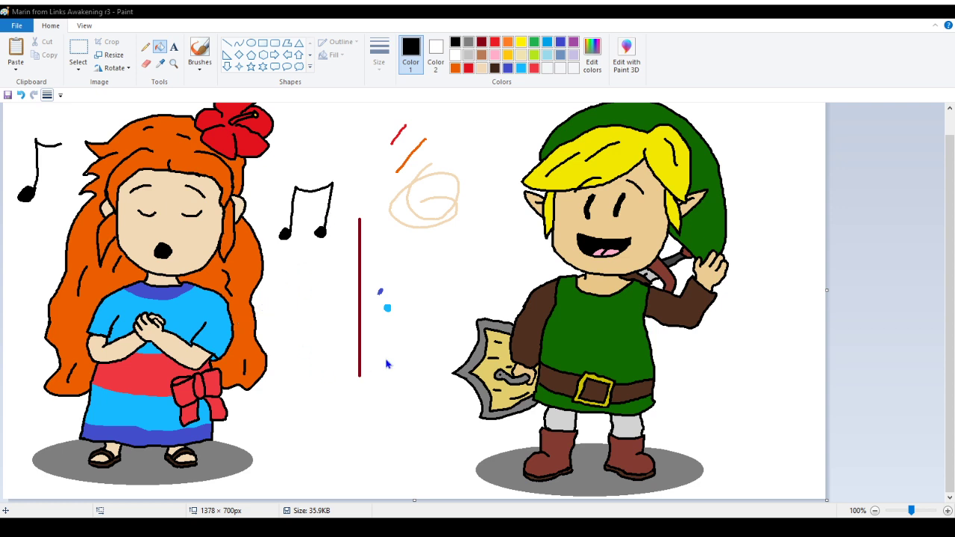
pyautogui.hotkey('ctrl', 's')
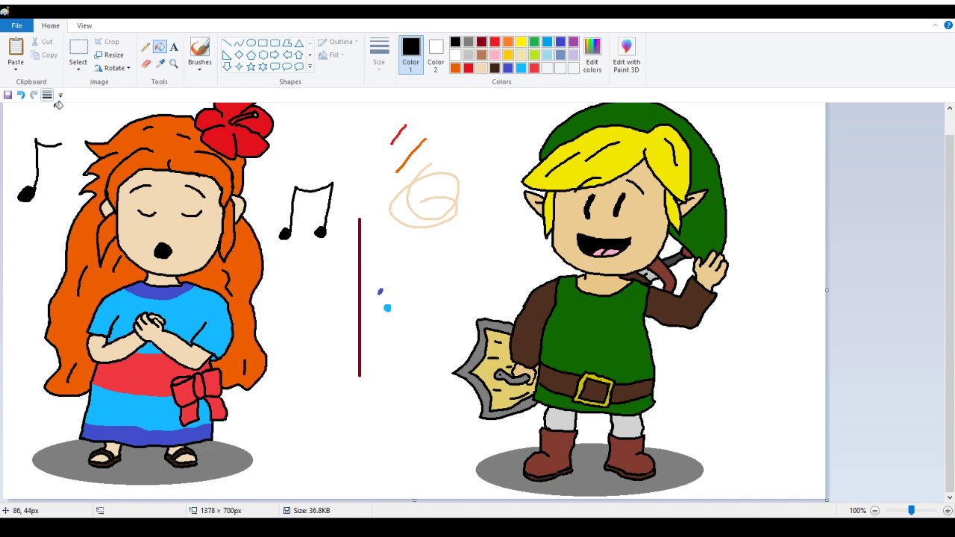
# Sample the red of Marin's sash and add a small filled red swatch beside the two blue swatches.
pyautogui.click(160, 64)
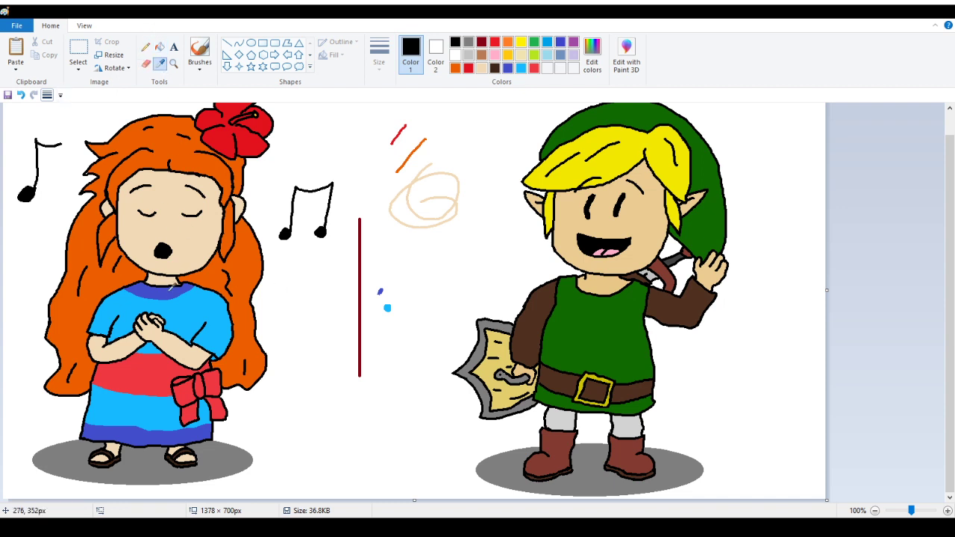
pyautogui.click(151, 364)
pyautogui.click(145, 47)
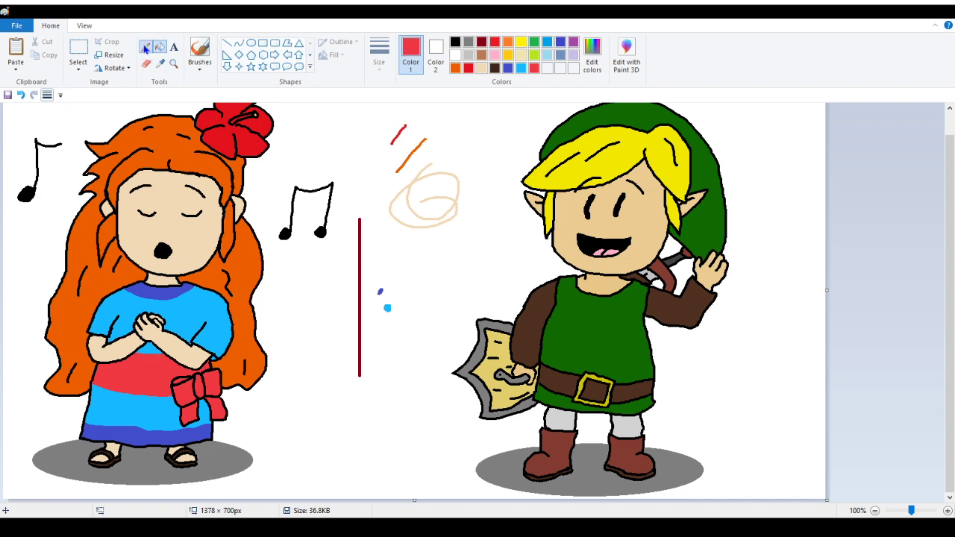
pyautogui.moveTo(383, 316); pyautogui.dragTo(391, 334)
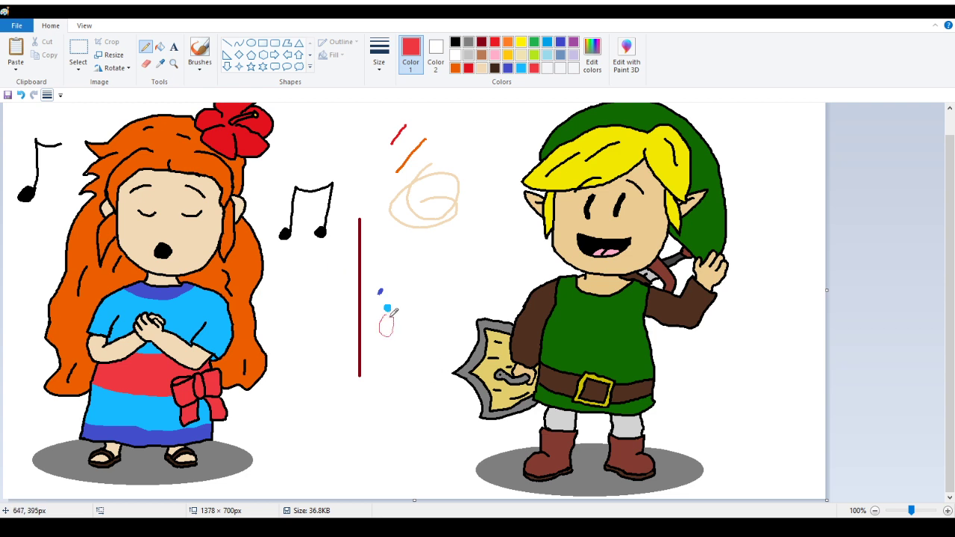
pyautogui.click(21, 94)
pyautogui.click(159, 47)
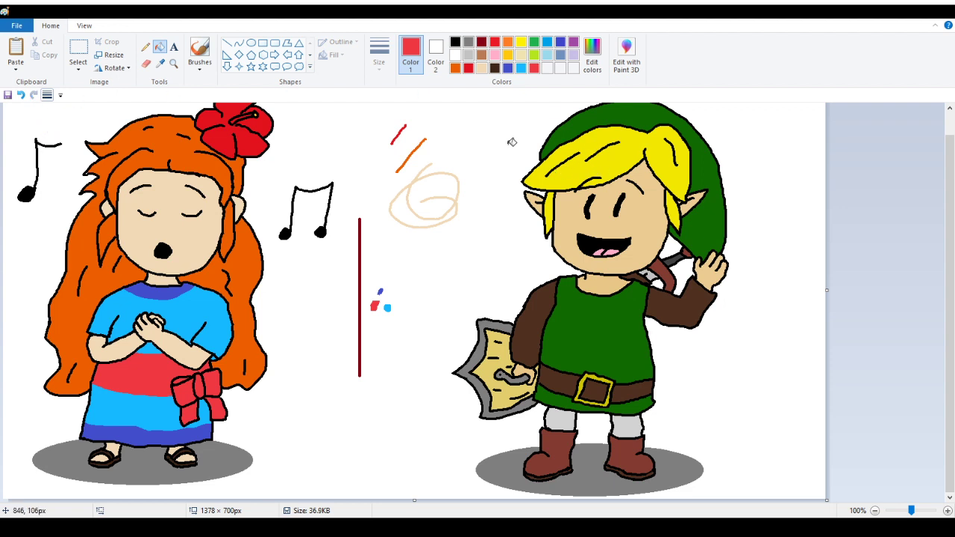
# With black as the primary color, straighten the lower right stem of the beamed notes where it joins the head's right edge.
pyautogui.click(173, 63)
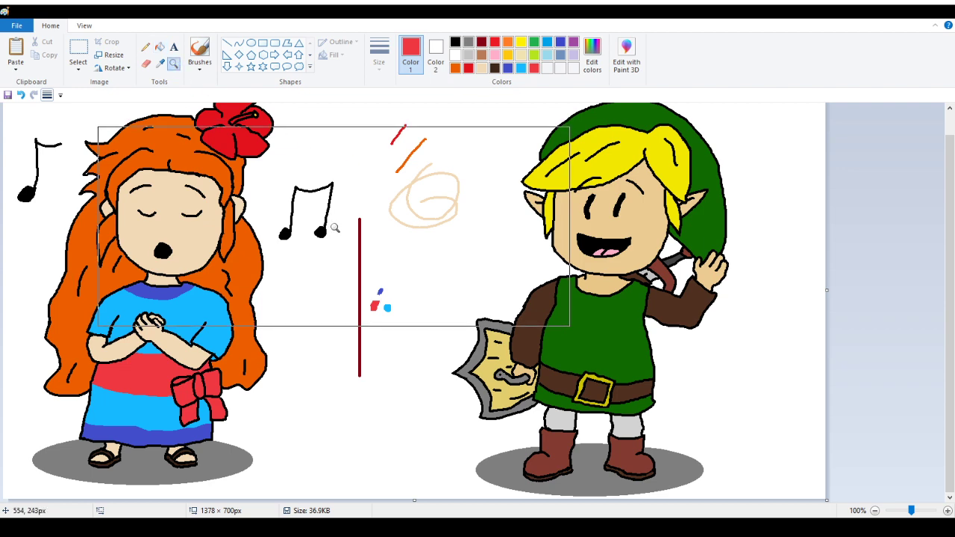
pyautogui.click(385, 200)
pyautogui.click(445, 272)
pyautogui.click(254, 285)
pyautogui.click(257, 276)
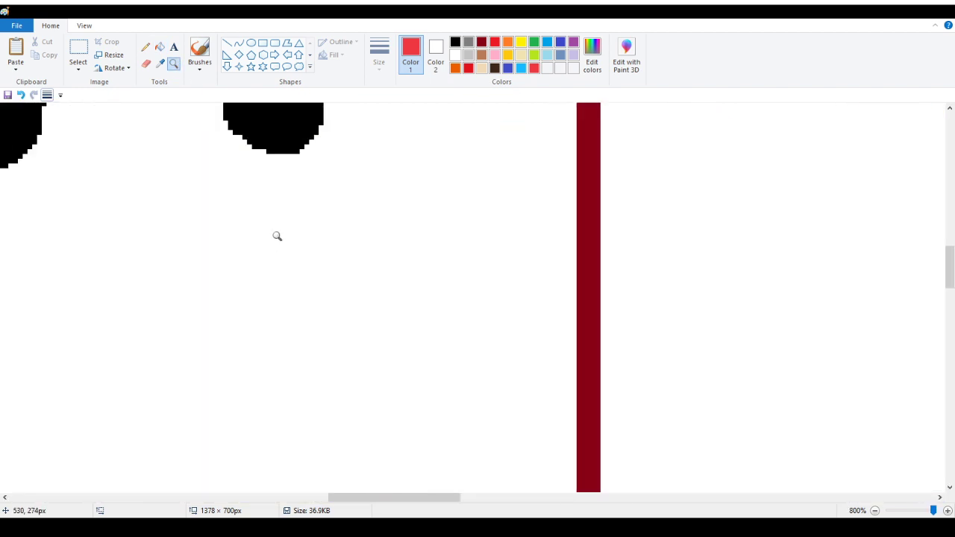
pyautogui.scroll(3, 277, 235)
pyautogui.scroll(3, 269, 215)
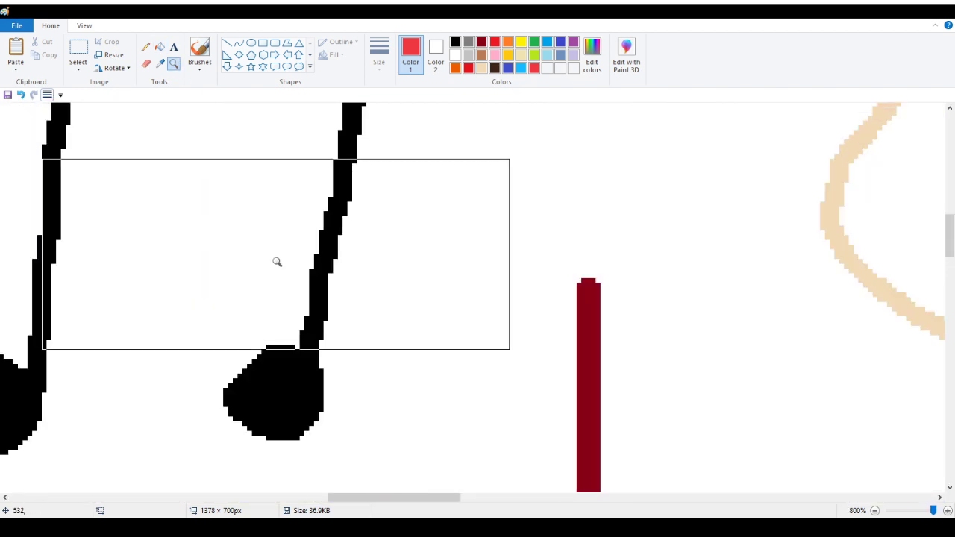
pyautogui.click(145, 47)
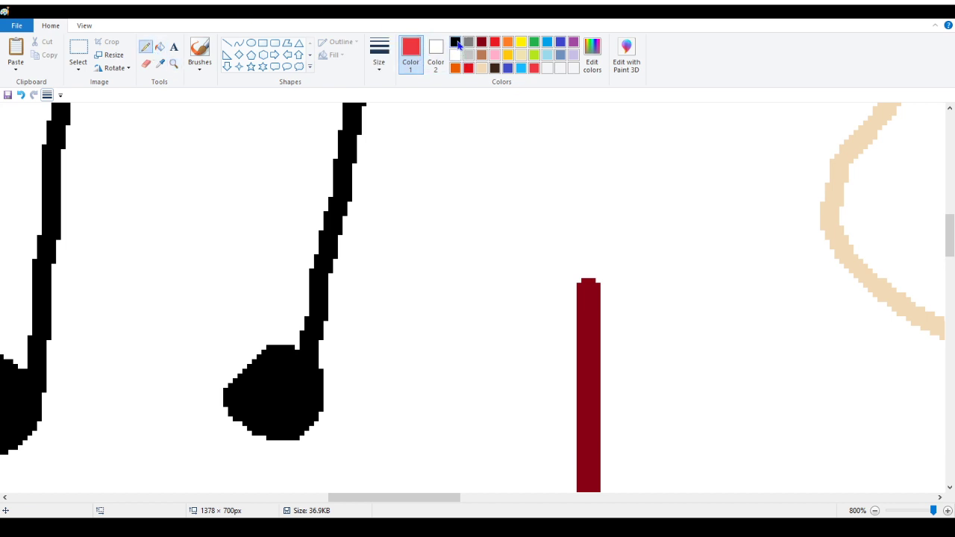
pyautogui.click(456, 41)
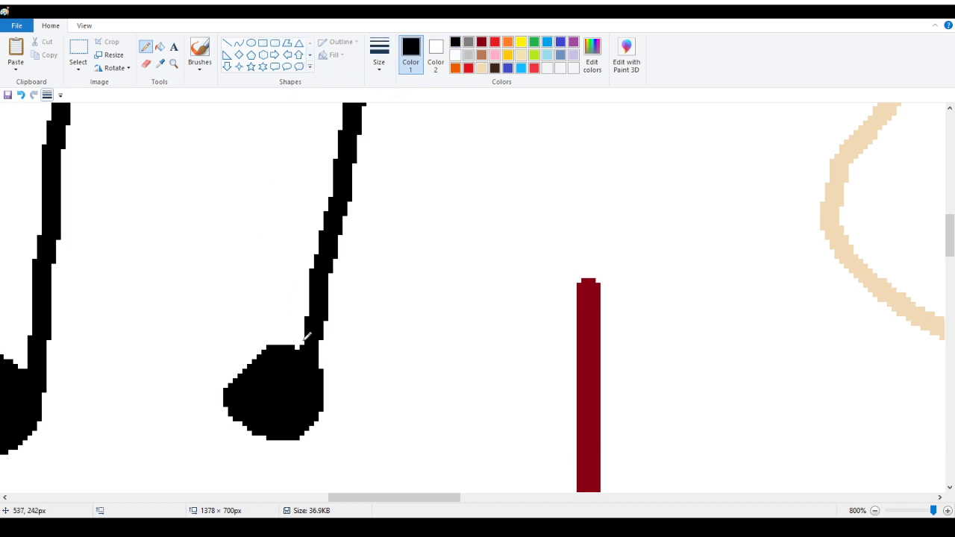
pyautogui.moveTo(322, 346); pyautogui.dragTo(324, 366)
pyautogui.moveTo(314, 314); pyautogui.dragTo(310, 342)
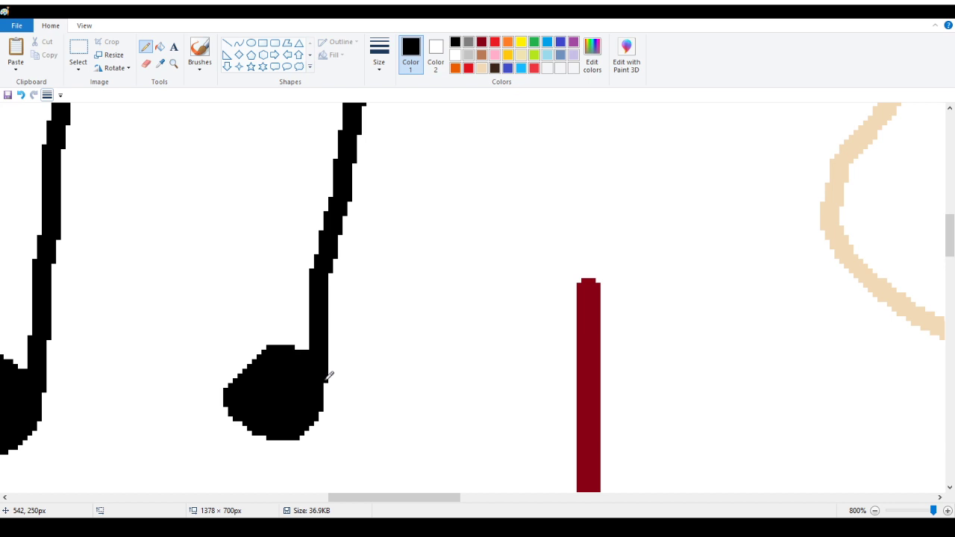
# Round out the upper-left edges of both heads of the beamed notes in black.
pyautogui.moveTo(403, 498); pyautogui.dragTo(386, 498)
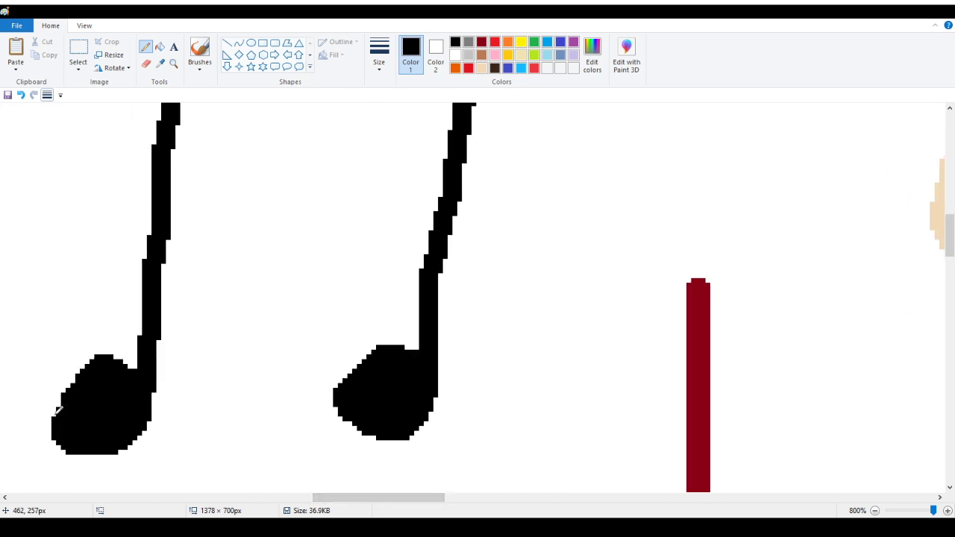
pyautogui.moveTo(50, 406); pyautogui.dragTo(87, 363)
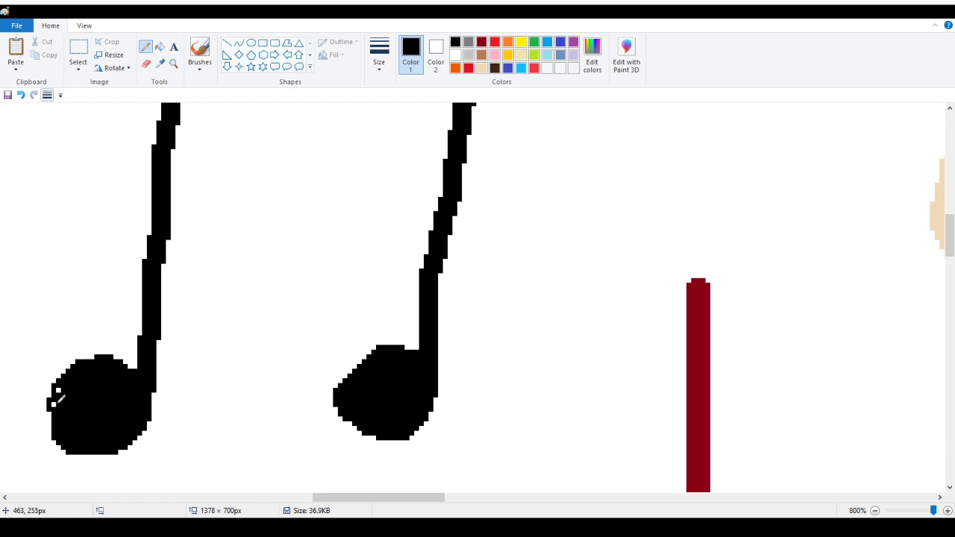
pyautogui.moveTo(60, 399); pyautogui.dragTo(57, 397)
pyautogui.moveTo(340, 367); pyautogui.dragTo(368, 352)
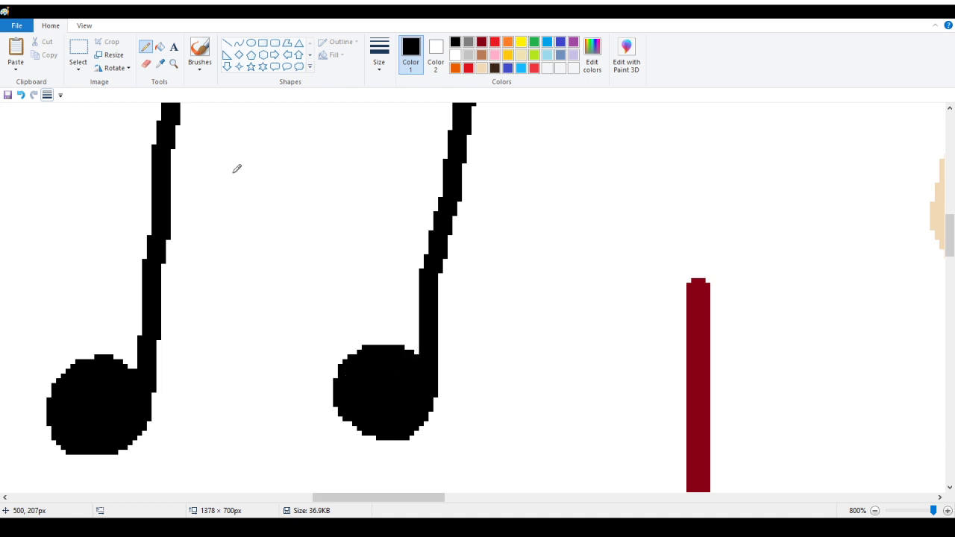
# Straighten the lower stem of the single note left of Marin and extend its head's right edge in black.
pyautogui.click(173, 64)
pyautogui.rightClick(64, 194)
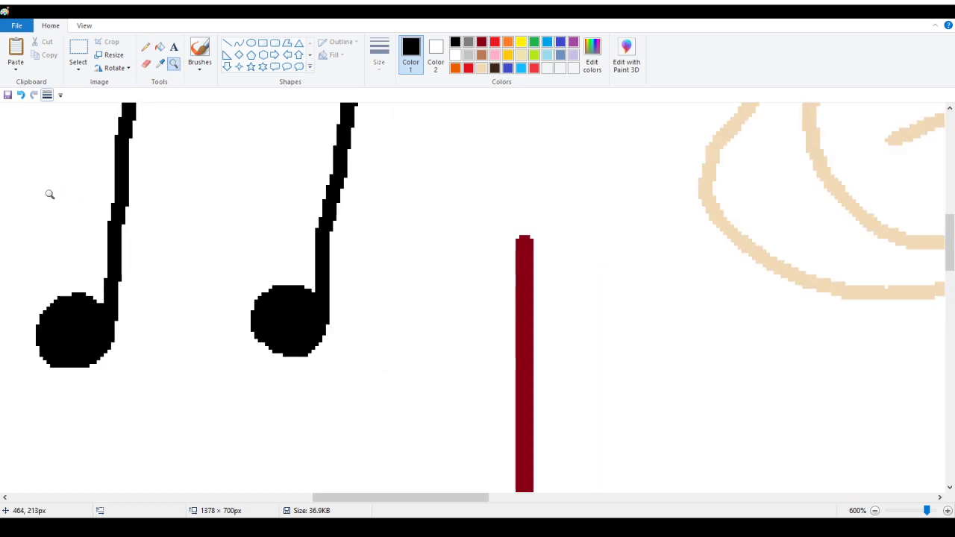
pyautogui.rightClick(12, 207)
pyautogui.rightClick(12, 207)
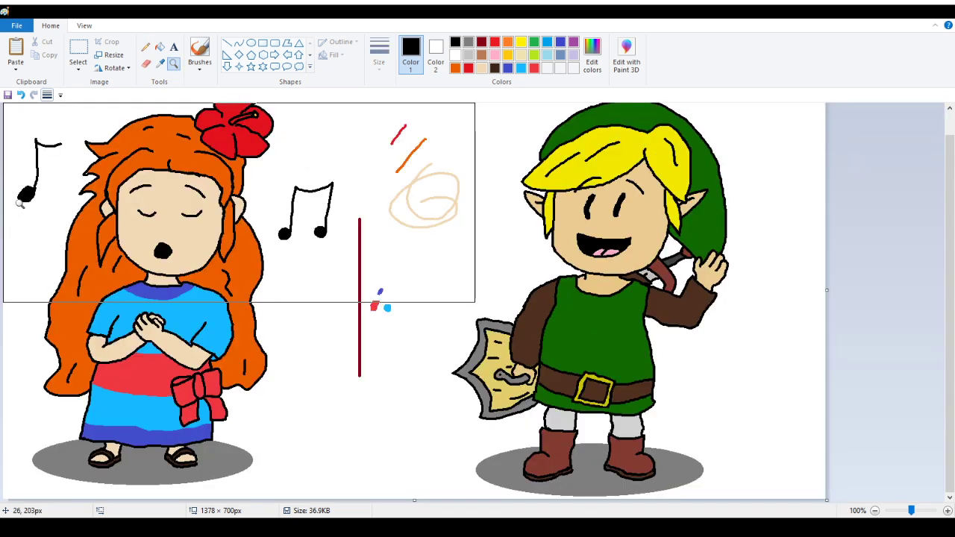
pyautogui.click(103, 267)
pyautogui.click(102, 266)
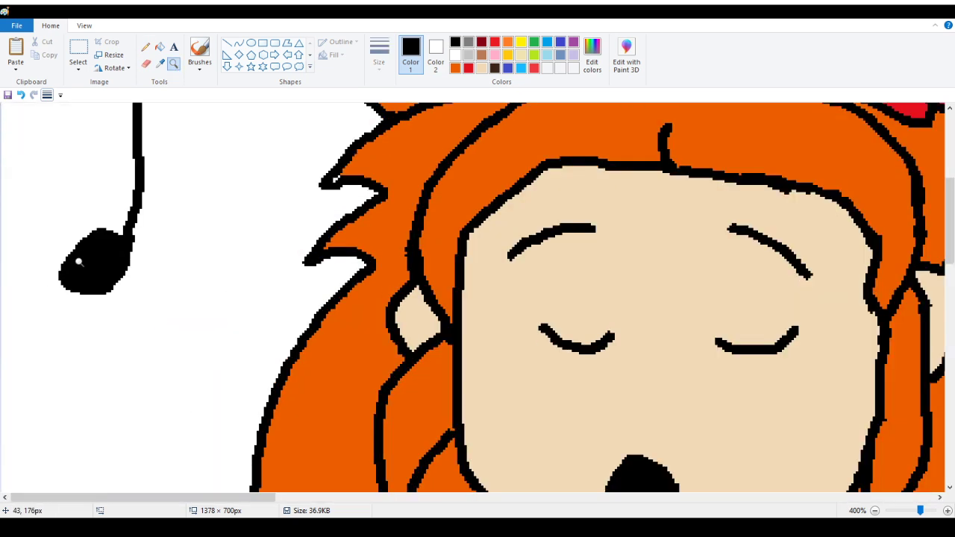
pyautogui.click(143, 183)
pyautogui.click(143, 182)
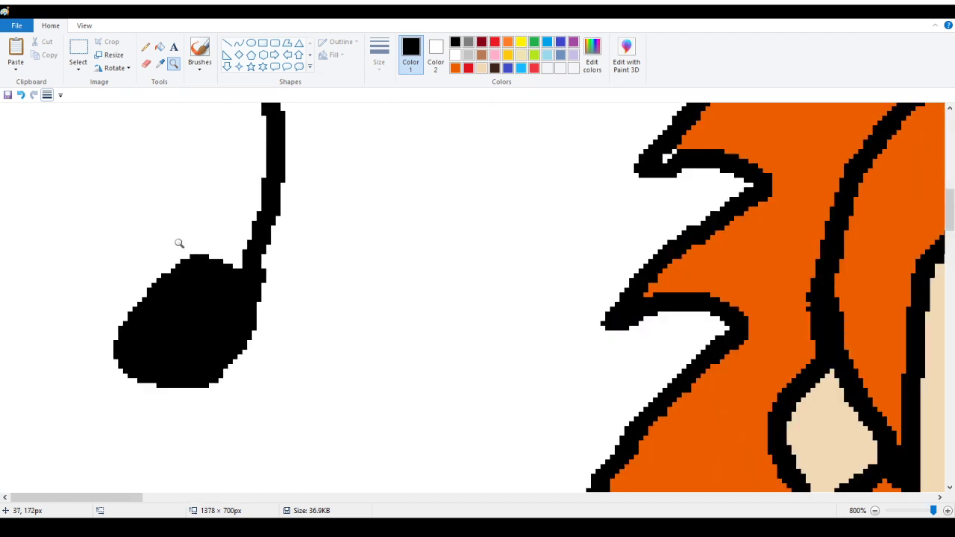
pyautogui.click(145, 48)
pyautogui.moveTo(250, 243); pyautogui.dragTo(247, 265)
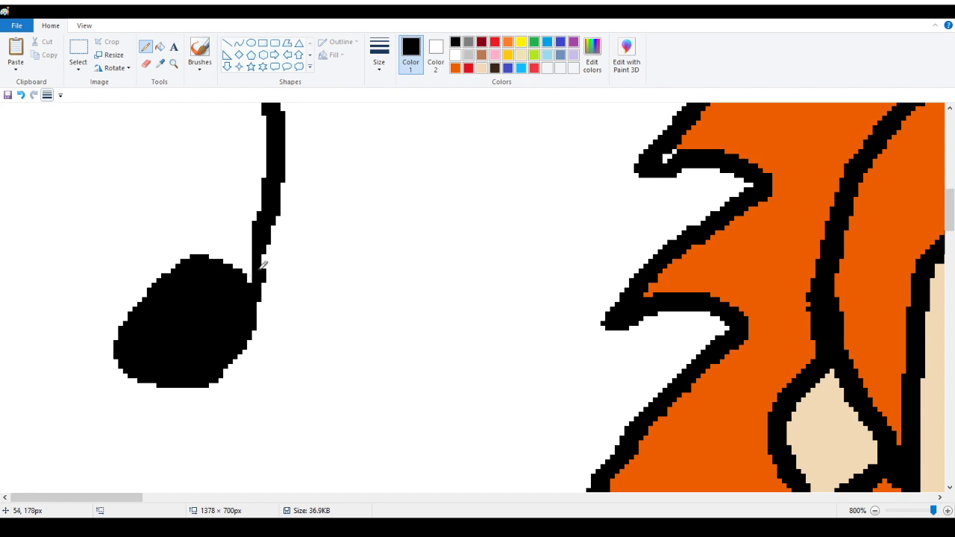
pyautogui.moveTo(267, 252); pyautogui.dragTo(263, 315)
pyautogui.moveTo(272, 240)
pyautogui.mouseDown()
pyautogui.moveTo(259, 334)
pyautogui.moveTo(214, 379)
pyautogui.moveTo(244, 363)
pyautogui.mouseUp()
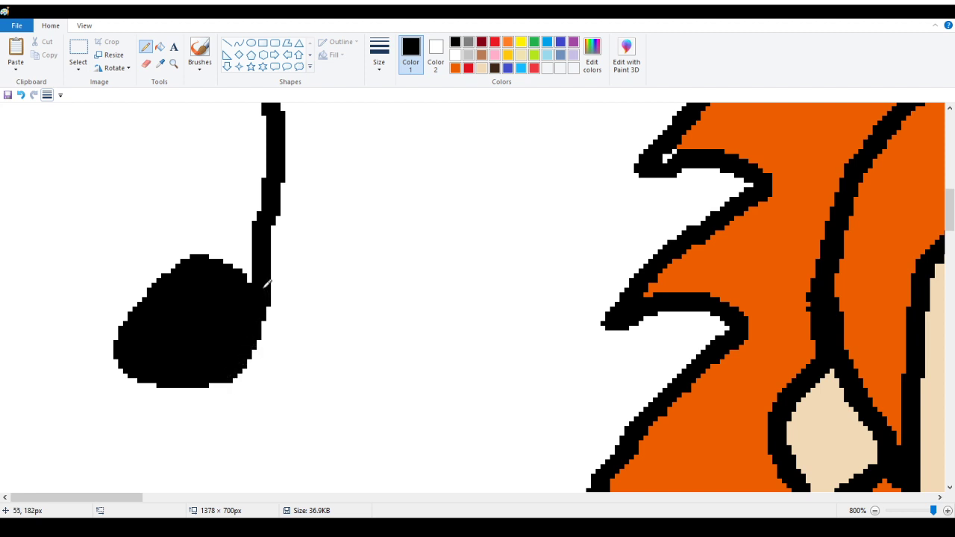
# Round out the upper-left edge of the single note's head in black.
pyautogui.moveTo(125, 338)
pyautogui.mouseDown()
pyautogui.moveTo(122, 303)
pyautogui.moveTo(117, 335)
pyautogui.moveTo(139, 282)
pyautogui.moveTo(180, 256)
pyautogui.mouseUp()
pyautogui.moveTo(129, 312); pyautogui.dragTo(180, 257)
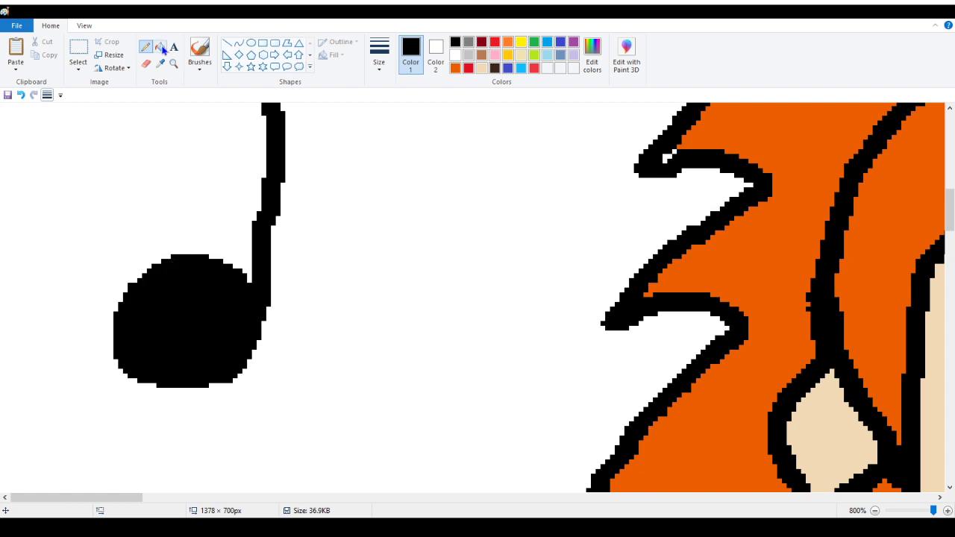
pyautogui.click(172, 65)
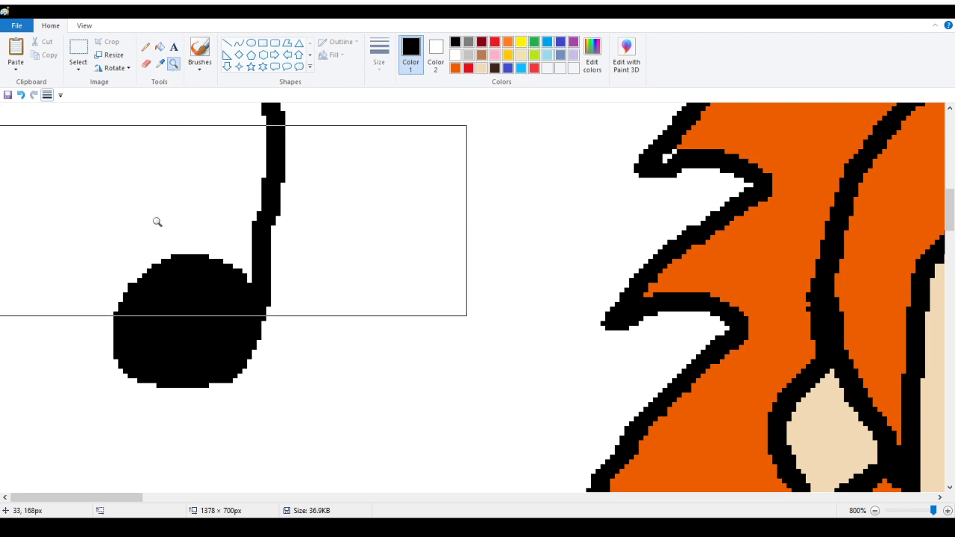
pyautogui.rightClick(156, 219)
pyautogui.rightClick(107, 221)
pyautogui.rightClick(87, 217)
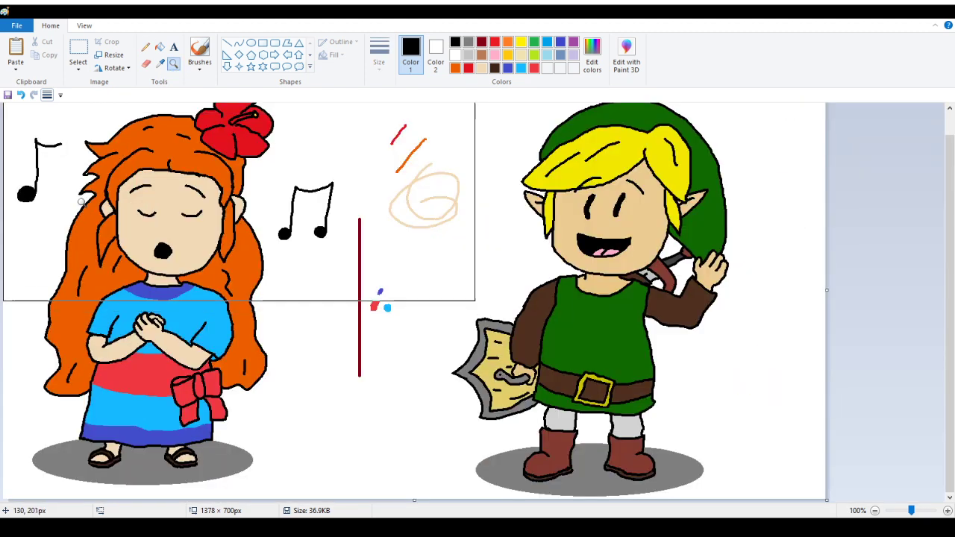
pyautogui.scroll(1, 71, 155)
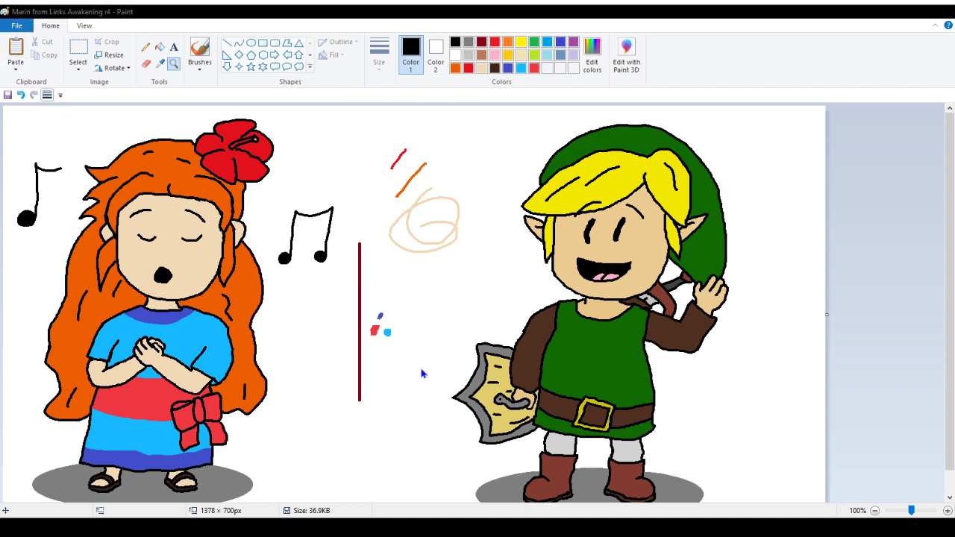
# Crop the canvas from its right edge to 601 × 700 px, cutting off Link and the color swatches beside Marin.
pyautogui.rightClick(512, 263)
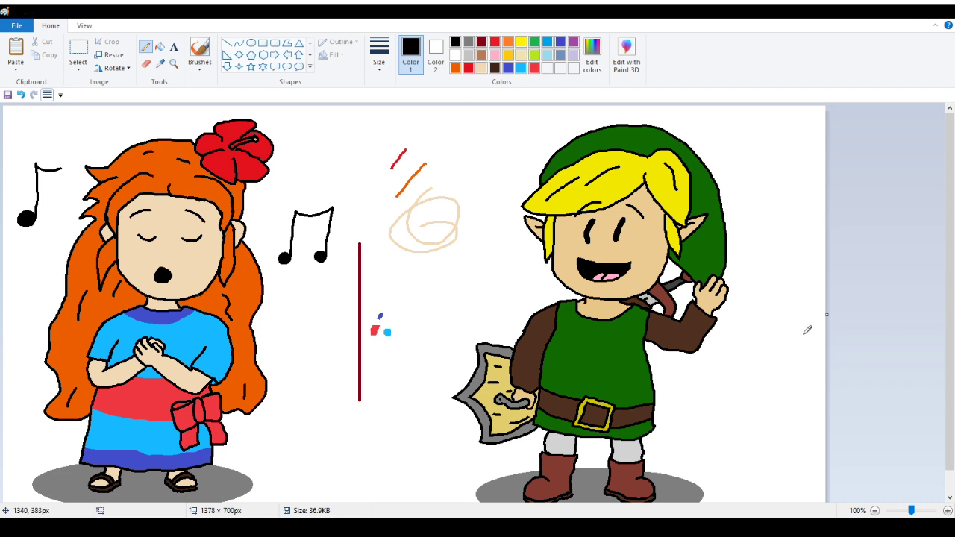
pyautogui.moveTo(827, 318); pyautogui.dragTo(362, 369)
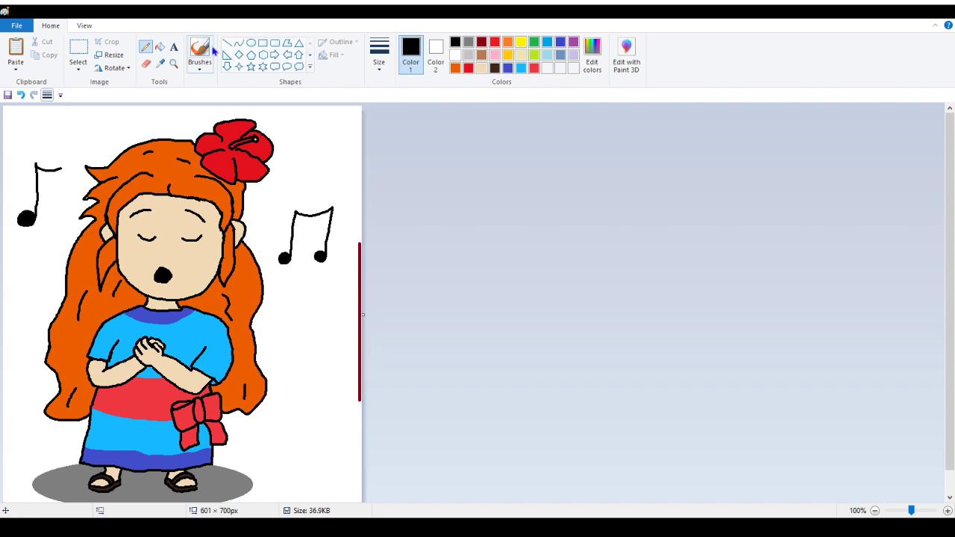
# Trim the canvas's right edge by one more pixel so the image is 600 px wide.
pyautogui.click(173, 64)
pyautogui.click(341, 251)
pyautogui.click(688, 287)
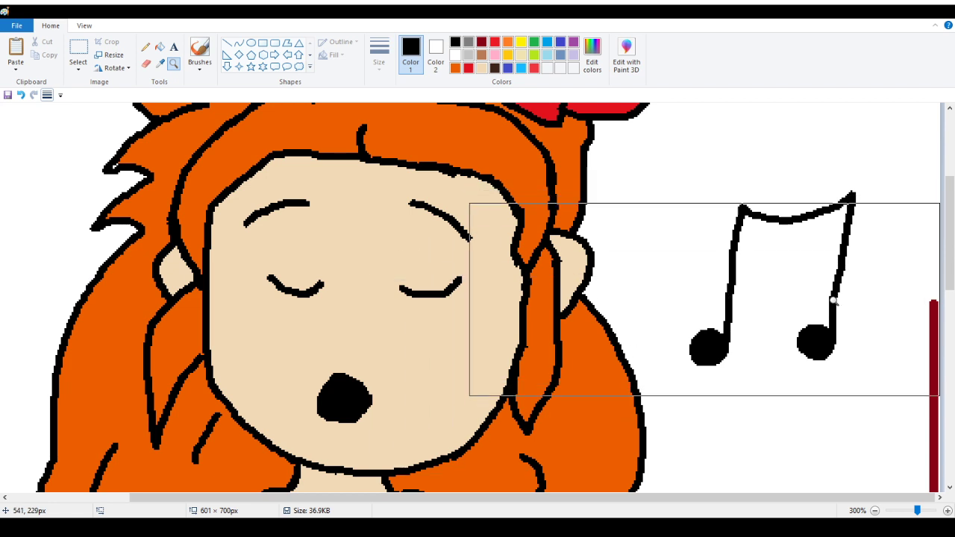
pyautogui.click(707, 301)
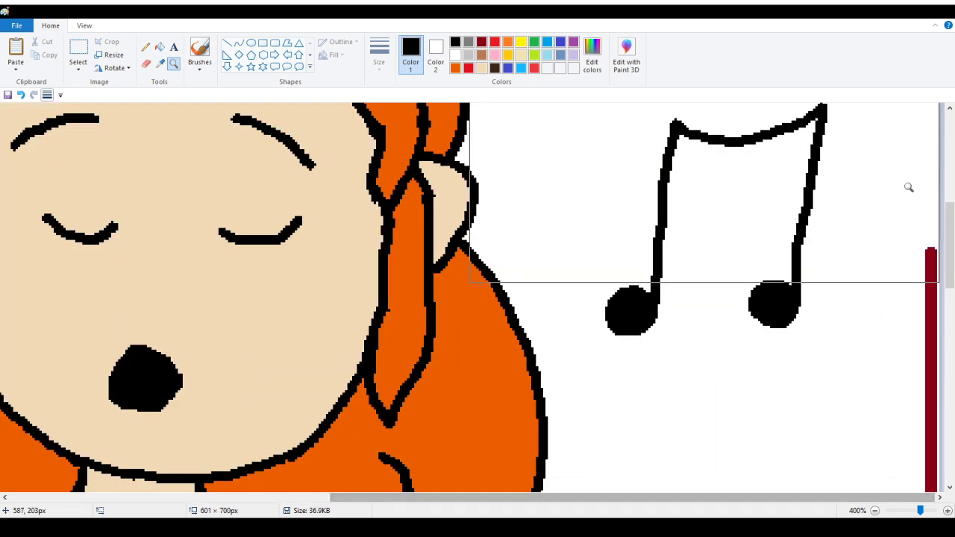
pyautogui.scroll(-2, 907, 188)
pyautogui.click(145, 46)
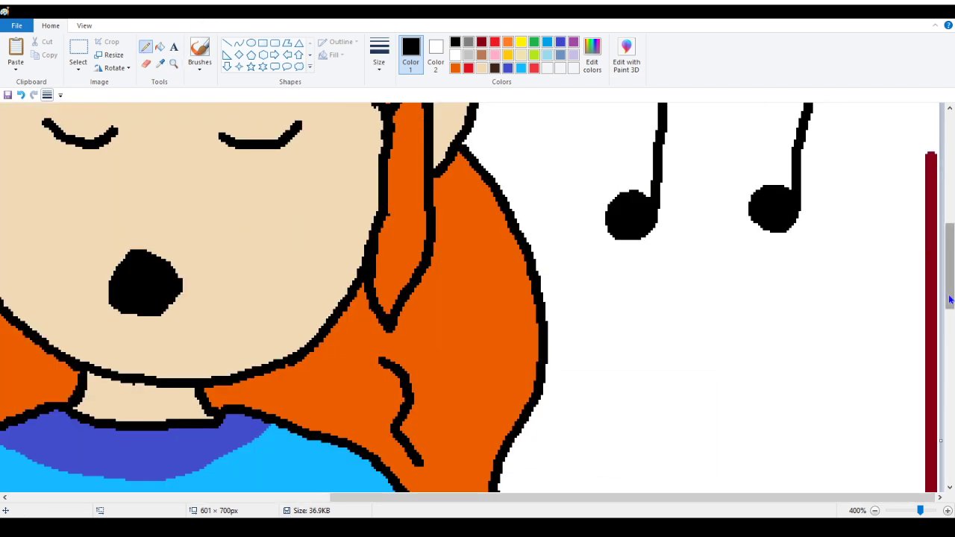
pyautogui.scroll(-2, 949, 300)
pyautogui.moveTo(941, 345); pyautogui.dragTo(937, 346)
pyautogui.moveTo(555, 498); pyautogui.dragTo(224, 512)
pyautogui.scroll(8, 102, 398)
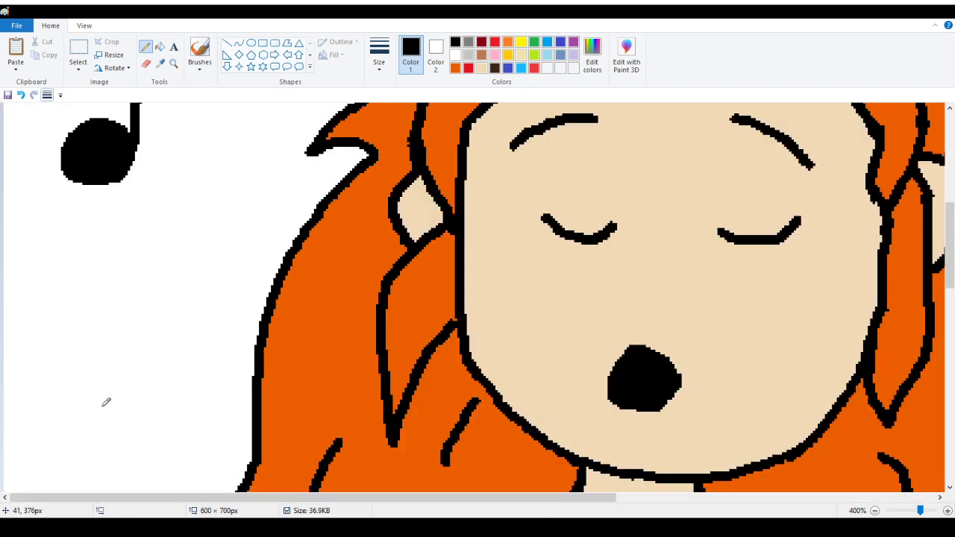
pyautogui.click(173, 64)
pyautogui.rightClick(169, 137)
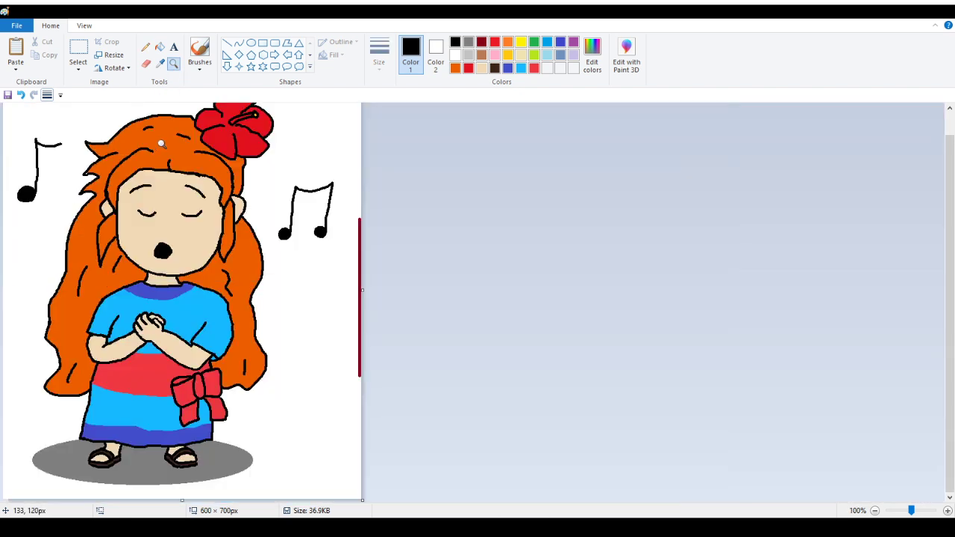
# Sample the skin color from Marin's forearm and paint over the excess black pixels in the arm's upper-left corner, just below the left sleeve.
pyautogui.click(160, 46)
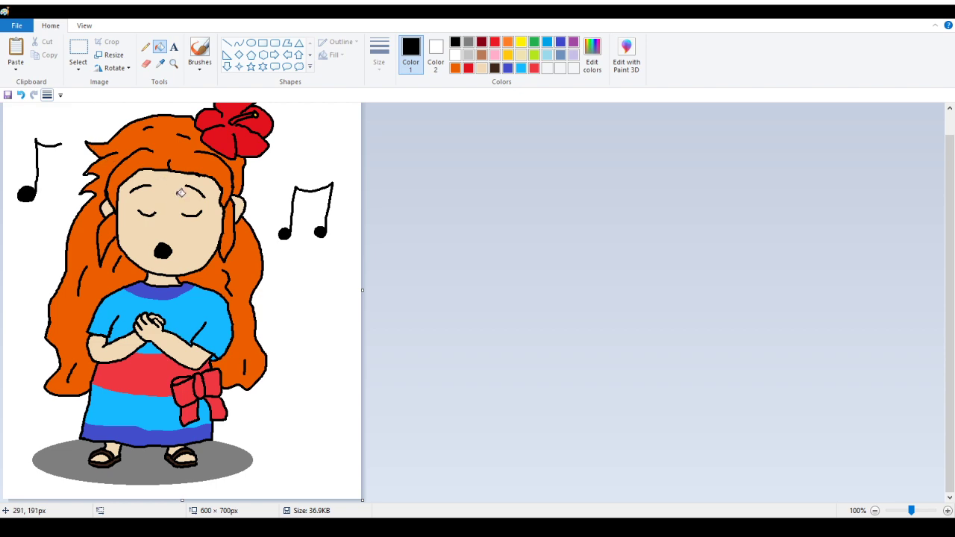
pyautogui.click(173, 63)
pyautogui.click(179, 331)
pyautogui.click(226, 333)
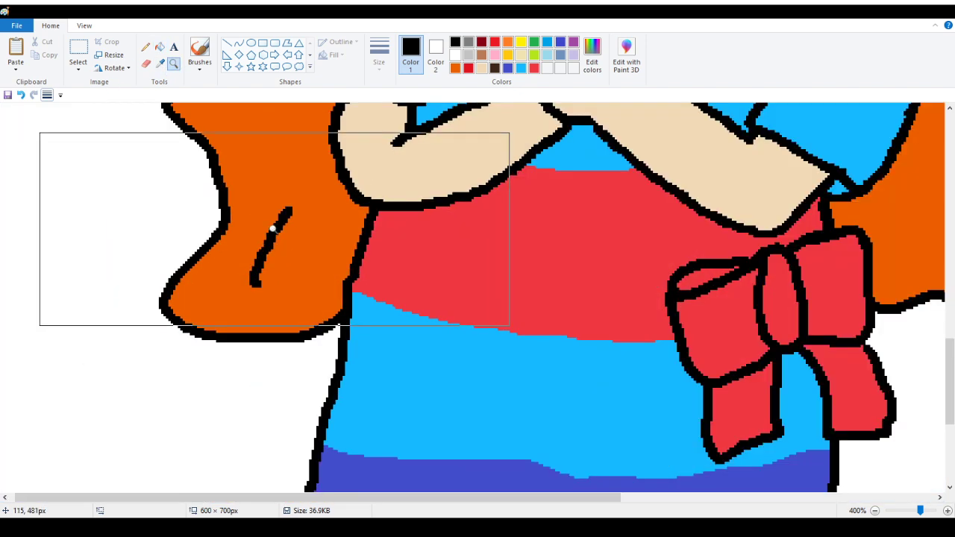
pyautogui.click(273, 228)
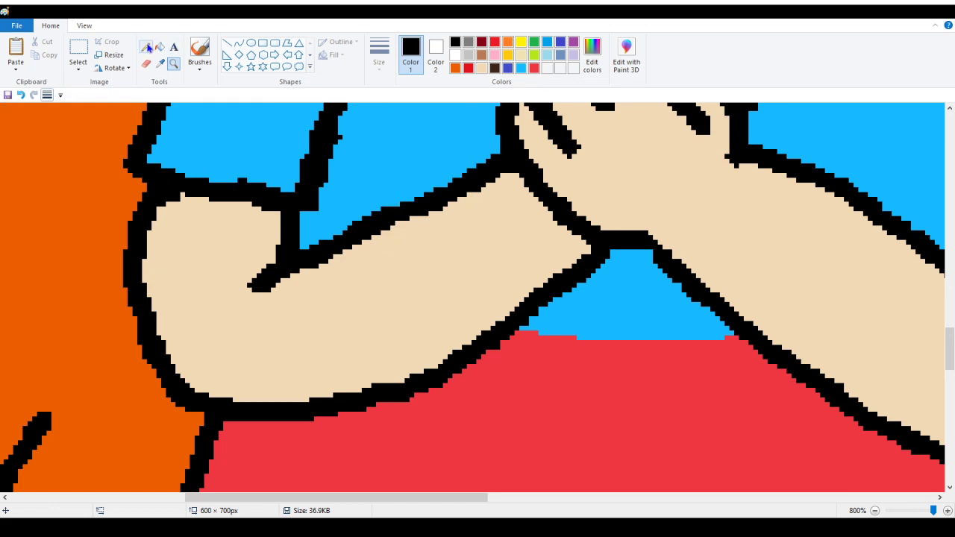
pyautogui.click(160, 63)
pyautogui.click(200, 215)
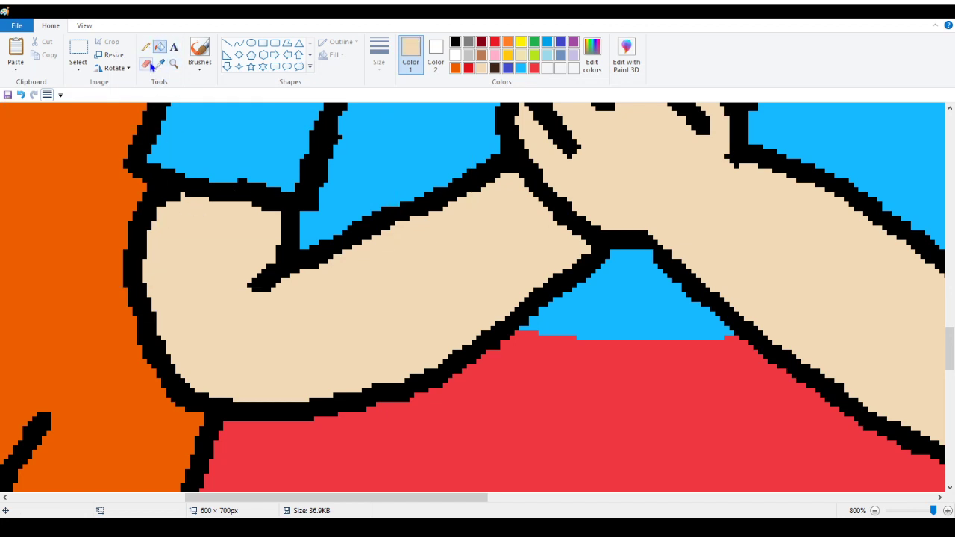
pyautogui.click(146, 46)
pyautogui.moveTo(169, 197)
pyautogui.mouseDown()
pyautogui.moveTo(179, 189)
pyautogui.moveTo(165, 199)
pyautogui.mouseUp()
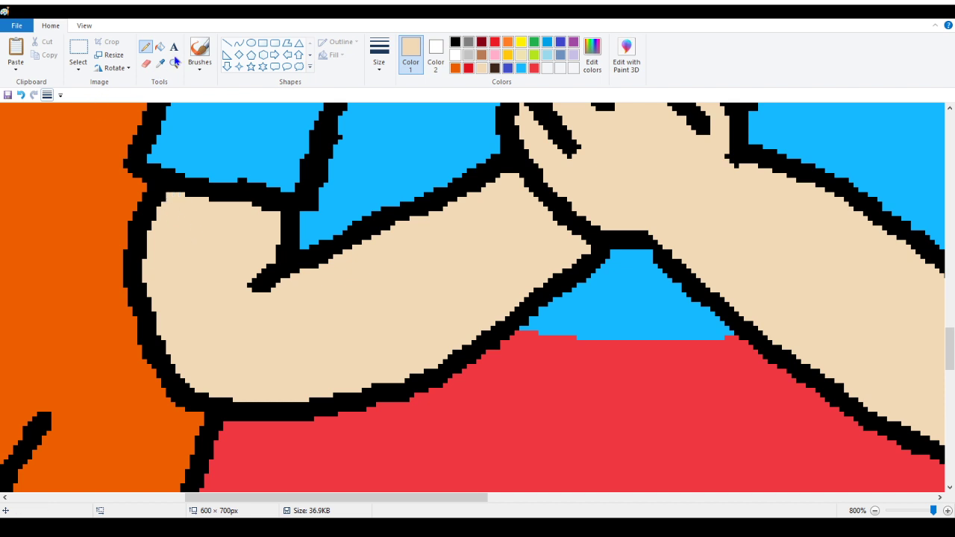
# Return to the whole drawing at 100% and save the file.
pyautogui.click(173, 62)
pyautogui.rightClick(89, 149)
pyautogui.rightClick(32, 149)
pyautogui.rightClick(31, 149)
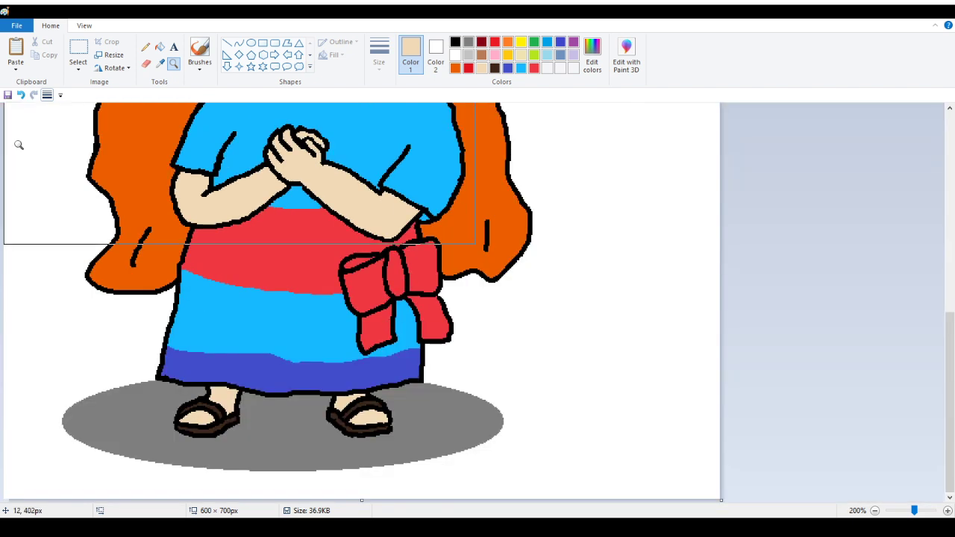
pyautogui.rightClick(20, 143)
pyautogui.rightClick(45, 140)
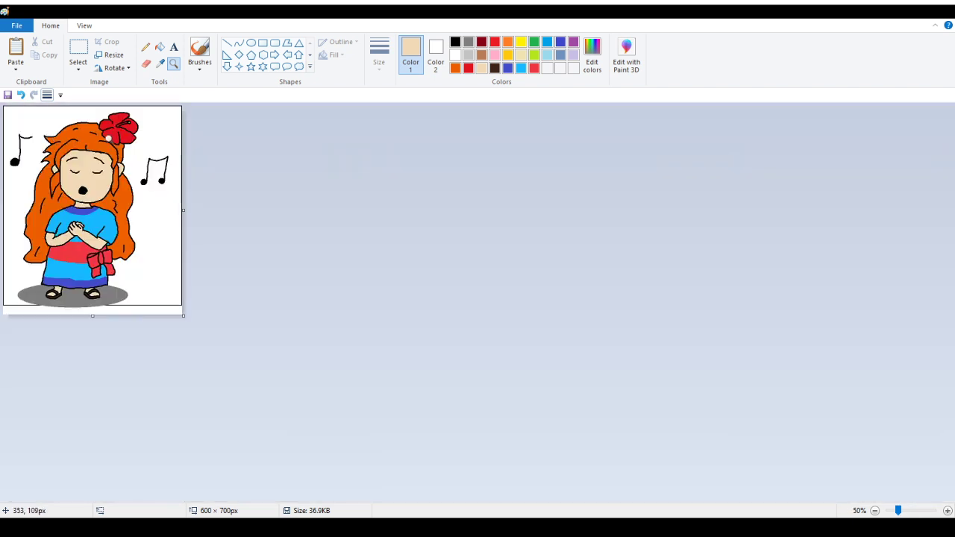
pyautogui.click(25, 128)
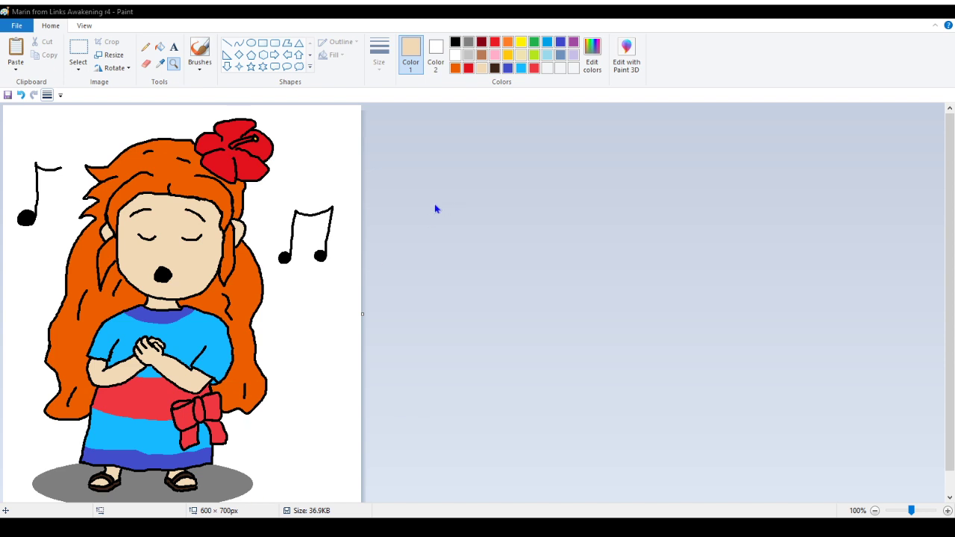
pyautogui.hotkey('ctrl', 's')
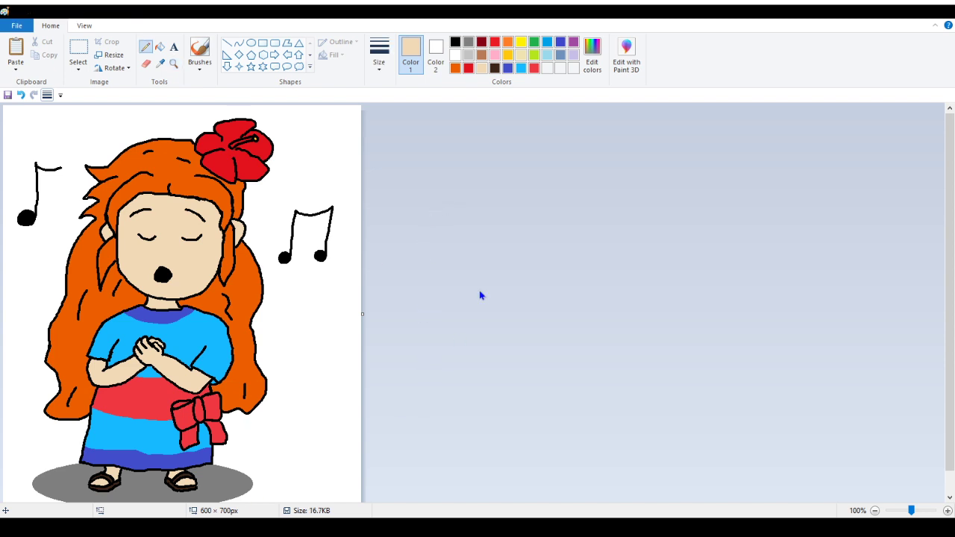
pyautogui.scroll(-1, 412, 198)
pyautogui.scroll(1, 411, 202)
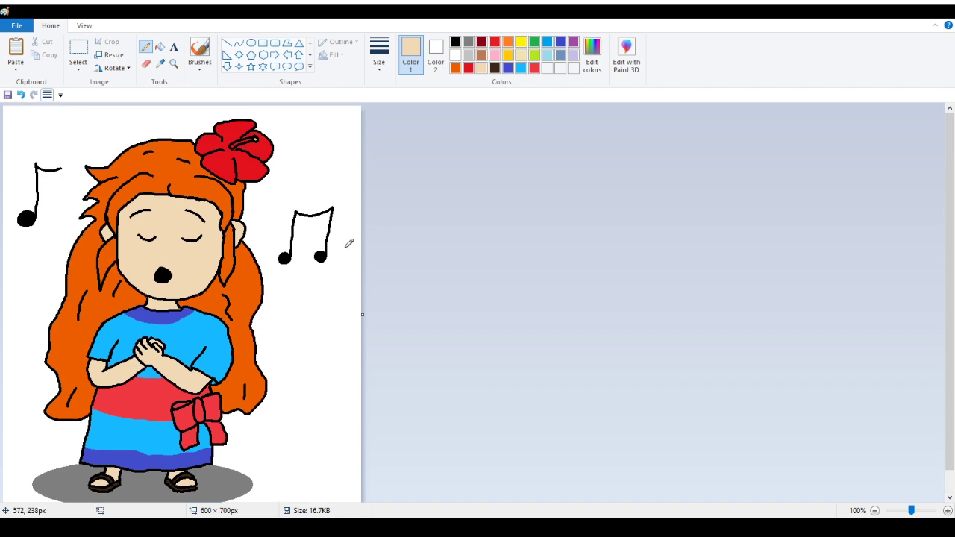
pyautogui.scroll(-1, 349, 243)
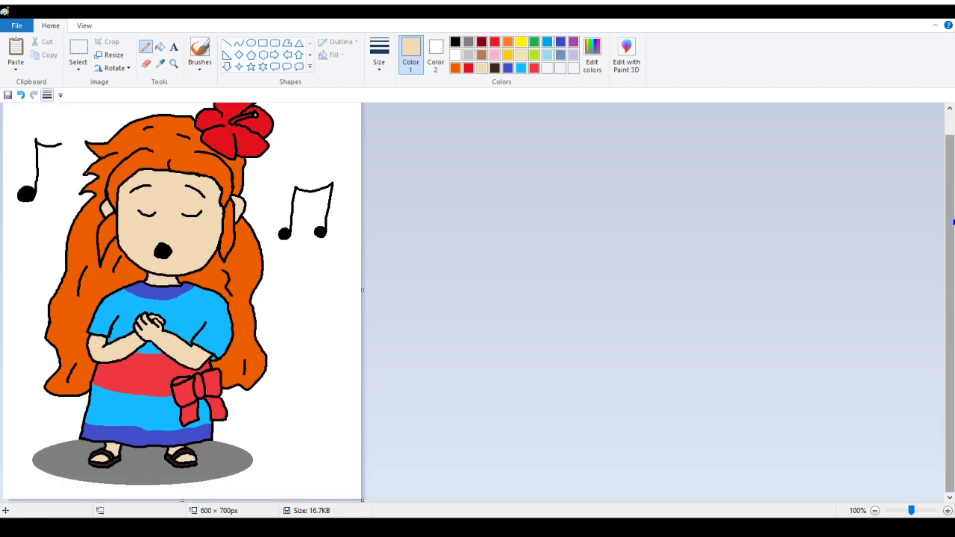
pyautogui.moveTo(953, 221); pyautogui.dragTo(953, 206)
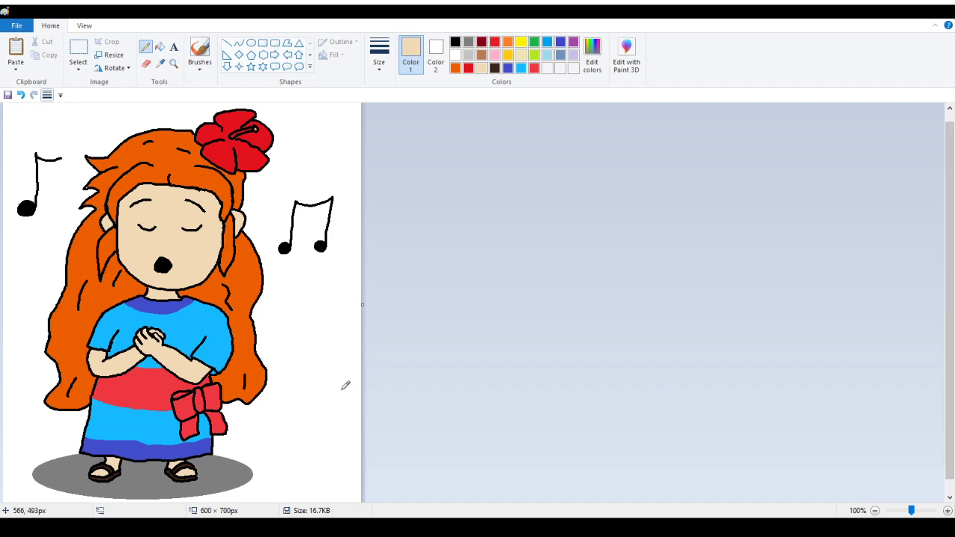